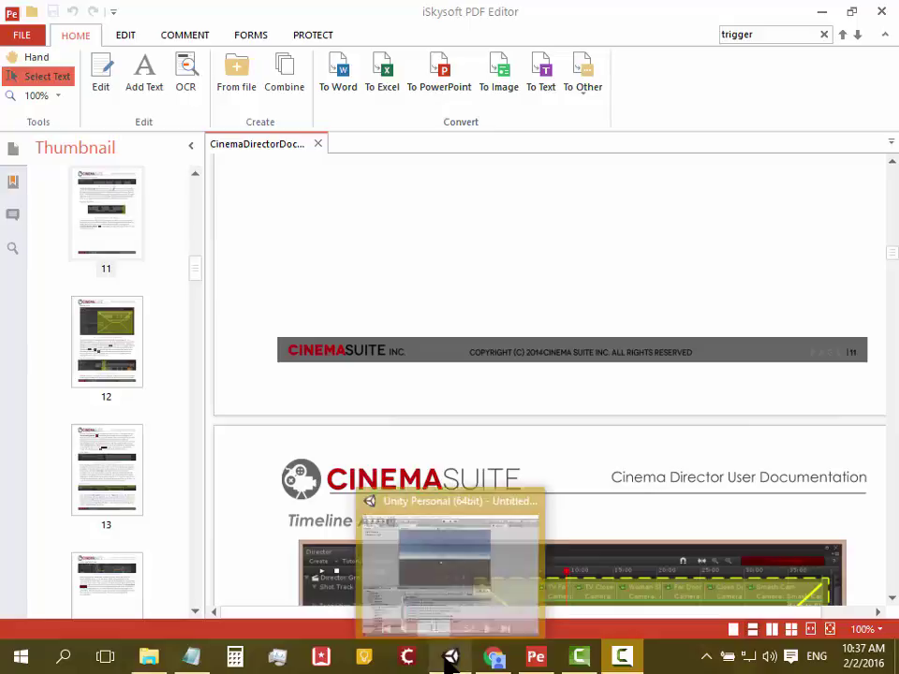
Switch from the PDF editor's Cinema Director documentation to the Unity editor.
{"action": "left_click", "coordinate": [451, 658]}
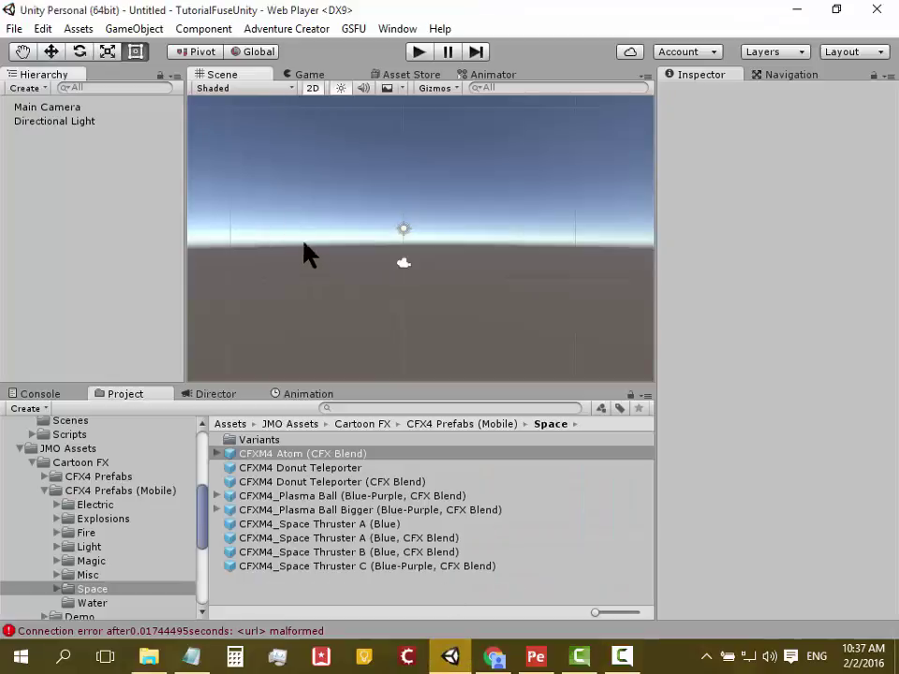
Pan the Scene view and flip it back and forth between 2D and 3D modes.
{"action": "mouse_move", "coordinate": [340, 191]}
{"action": "middle_mouse_down"}
{"action": "mouse_move", "coordinate": [304, 138]}
{"action": "mouse_move", "coordinate": [339, 132]}
{"action": "middle_mouse_up"}
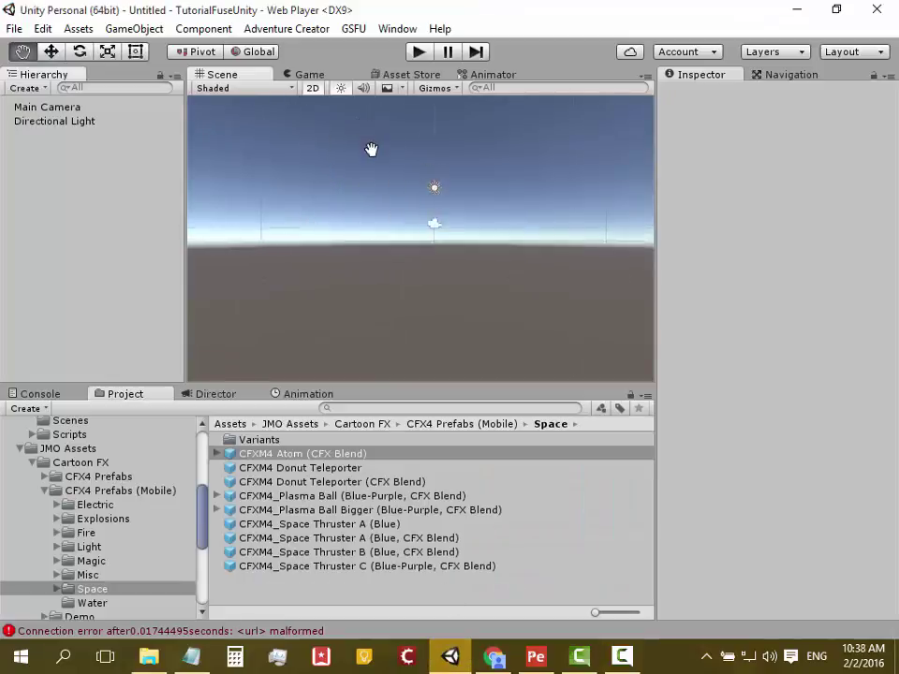
{"action": "left_click", "coordinate": [312, 91]}
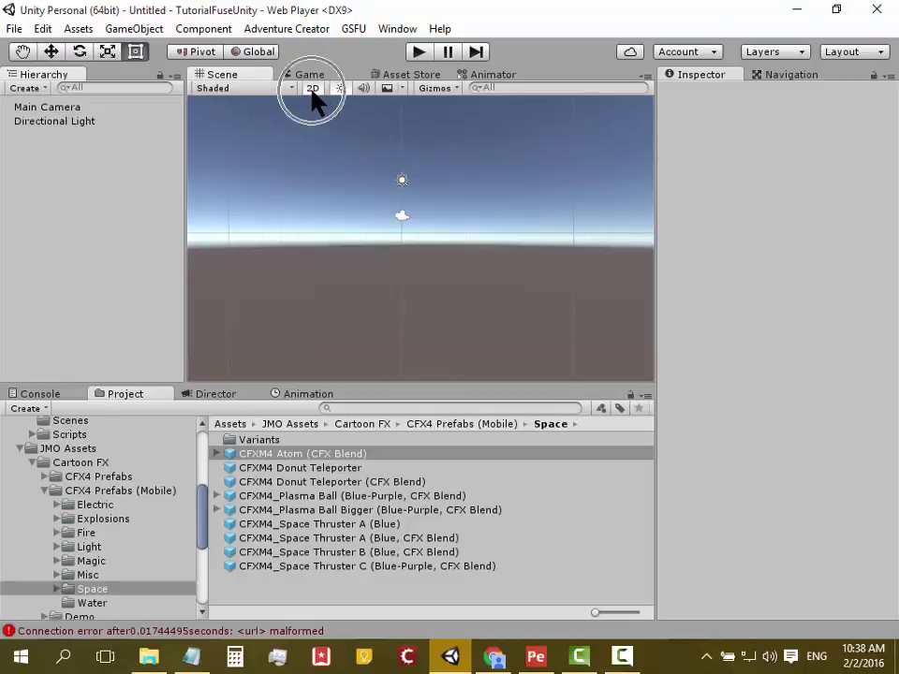
{"action": "left_click", "coordinate": [314, 94]}
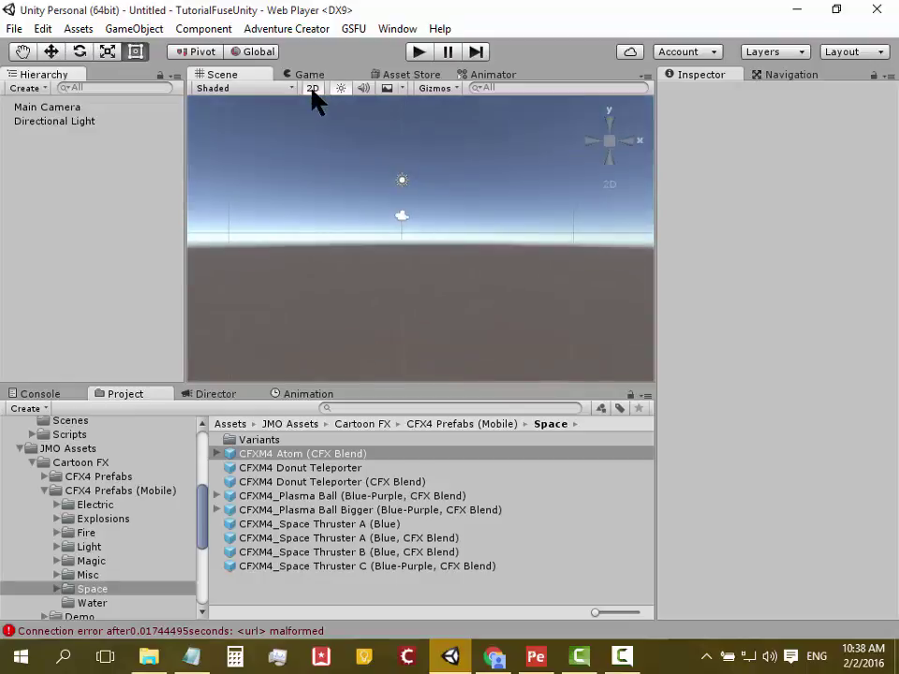
{"action": "left_click", "coordinate": [314, 93]}
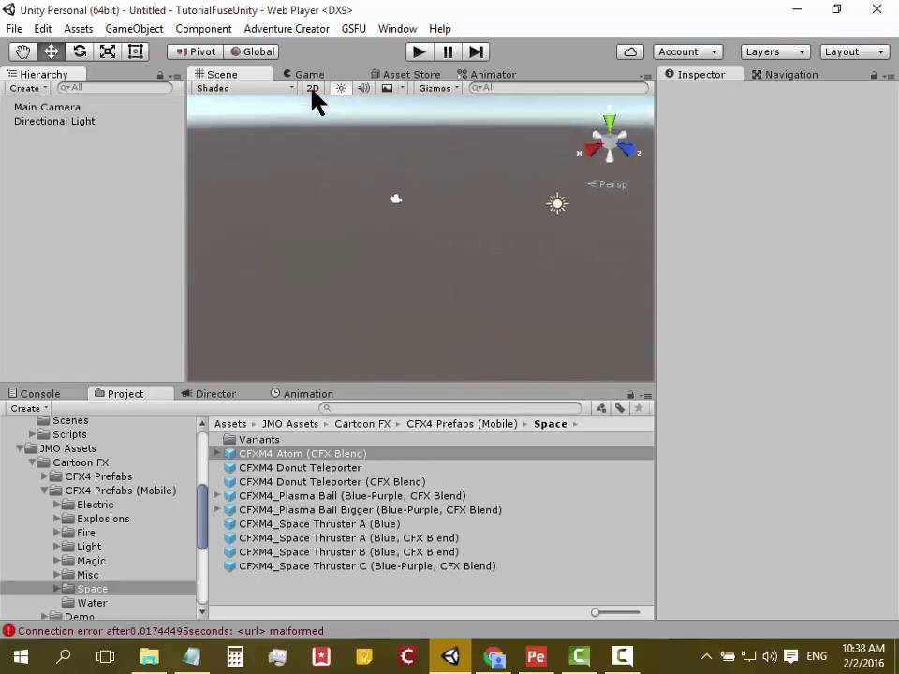
{"action": "left_click", "coordinate": [313, 93]}
{"action": "left_click", "coordinate": [313, 93]}
{"action": "left_click", "coordinate": [313, 94]}
{"action": "left_click", "coordinate": [314, 93]}
Settle the empty scene's Scene view in flat 2D mode and open the GameObject menu.
{"action": "left_click", "coordinate": [314, 93]}
{"action": "mouse_move", "coordinate": [350, 176]}
{"action": "middle_mouse_down"}
{"action": "mouse_move", "coordinate": [388, 164]}
{"action": "mouse_move", "coordinate": [361, 188]}
{"action": "middle_mouse_up"}
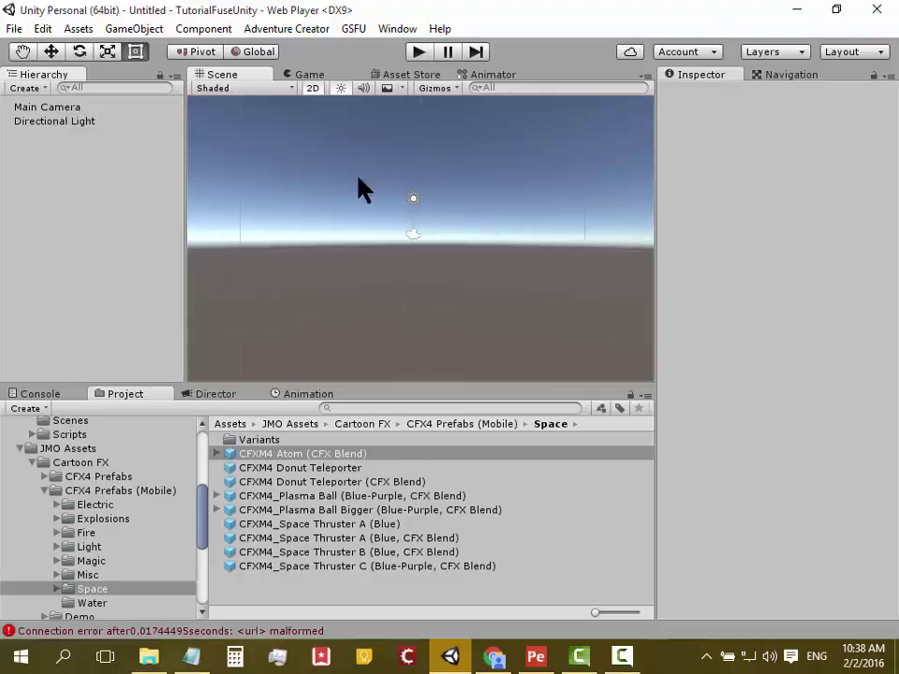
{"action": "left_click", "coordinate": [314, 91]}
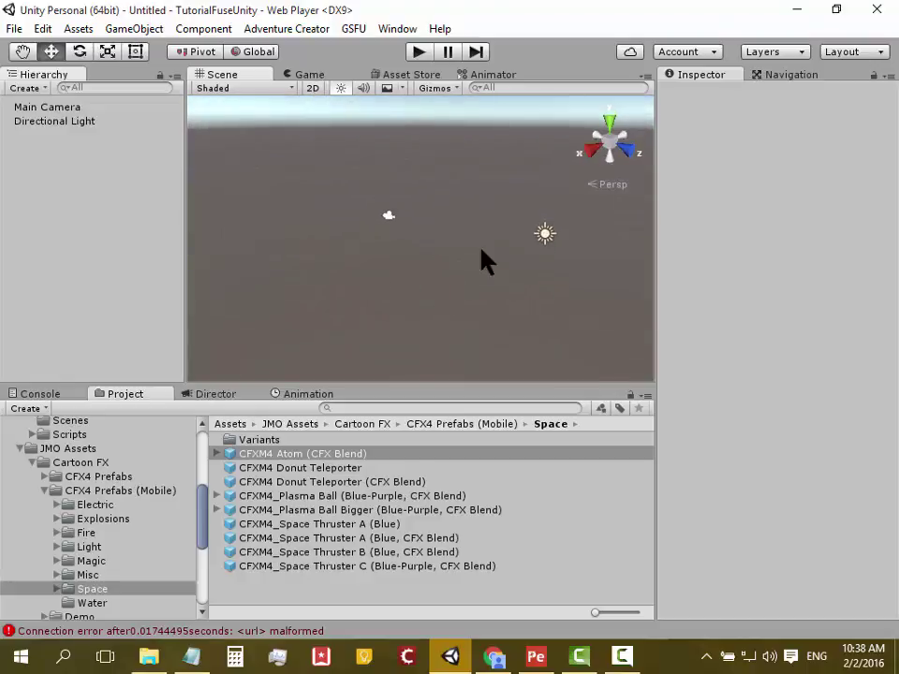
{"action": "left_click", "coordinate": [313, 88]}
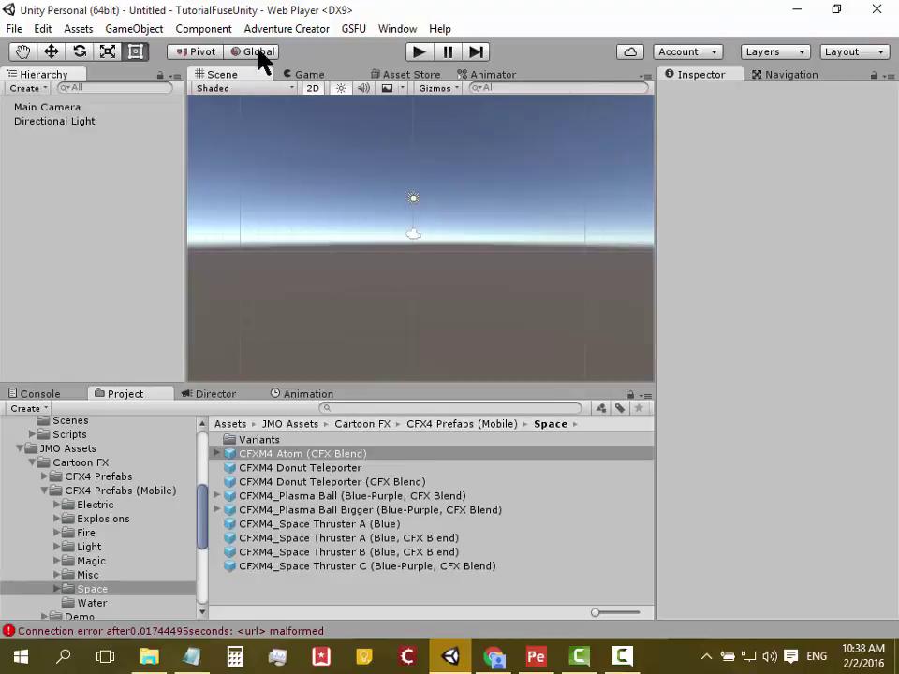
{"action": "left_click", "coordinate": [147, 28]}
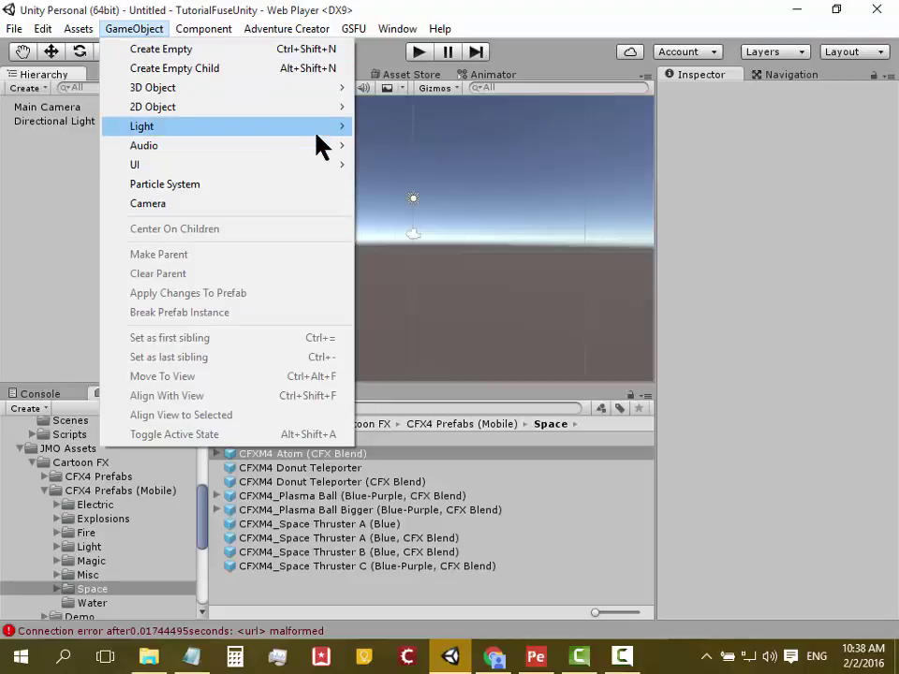
Add a UI Button, creating a Canvas and EventSystem, and zoom out to see it.
{"action": "mouse_move", "coordinate": [265, 150]}
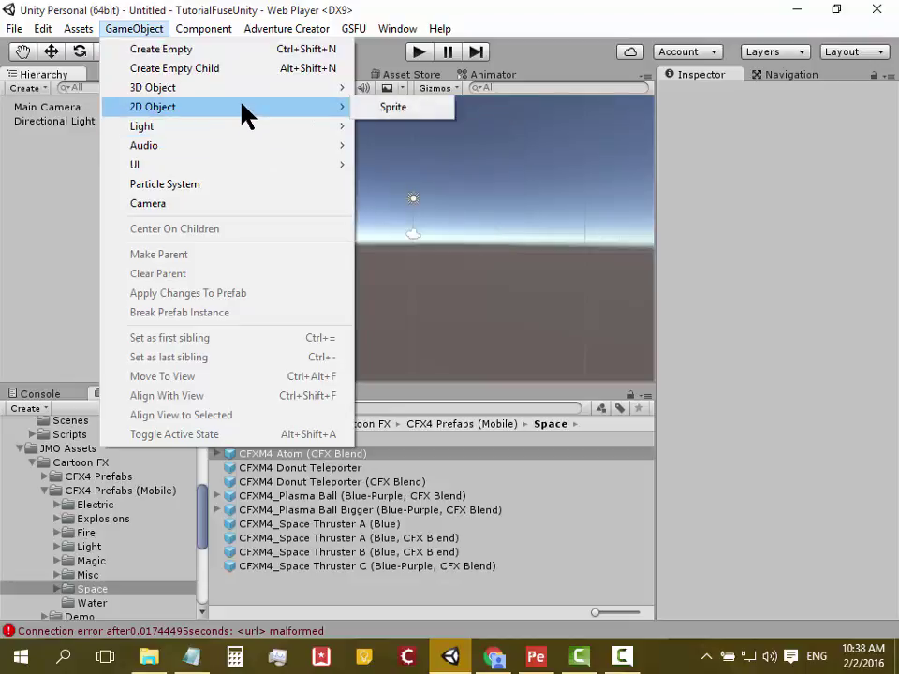
{"action": "mouse_move", "coordinate": [243, 169]}
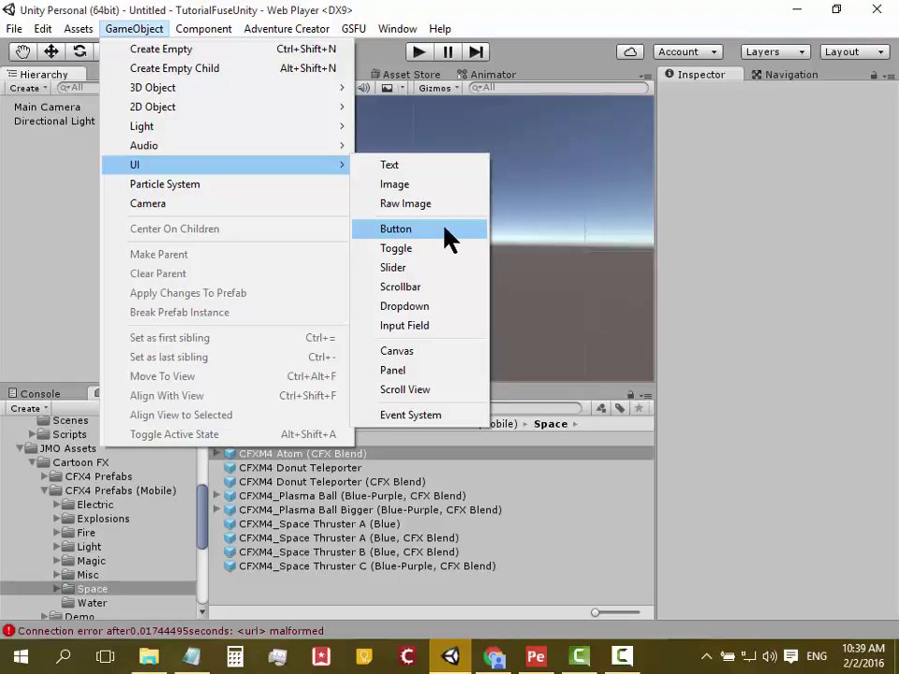
{"action": "left_click", "coordinate": [447, 239]}
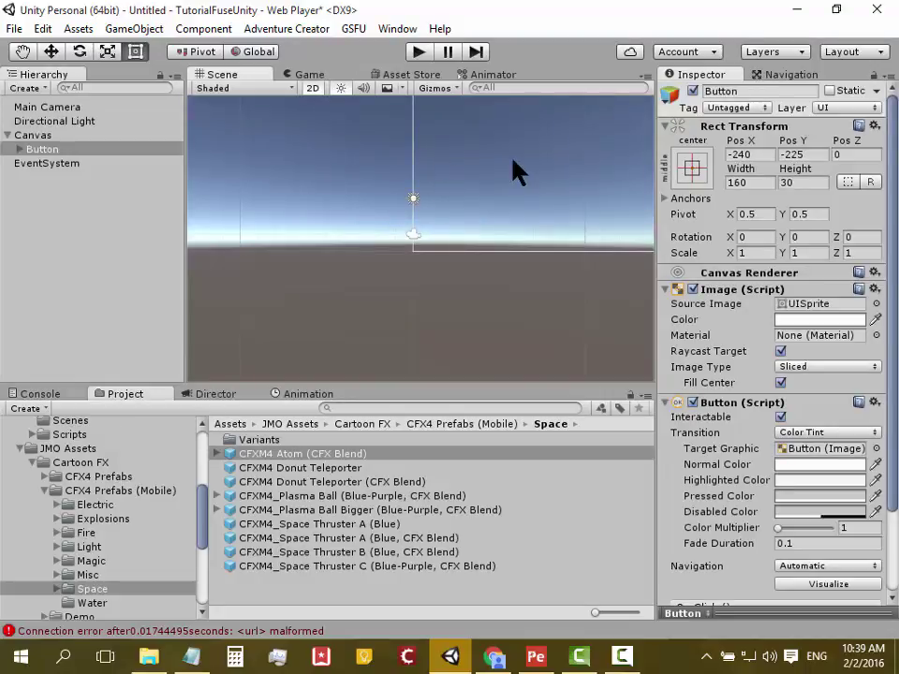
{"action": "scroll", "coordinate": [526, 168], "scroll_direction": "down", "scroll_amount": 2}
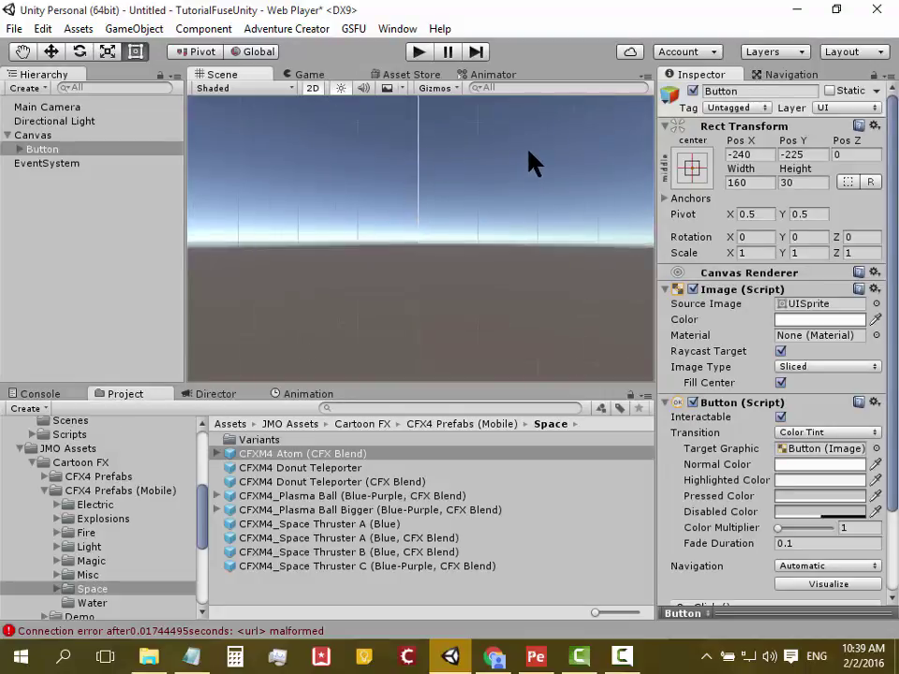
{"action": "scroll", "coordinate": [532, 174], "scroll_direction": "down", "scroll_amount": 3}
{"action": "scroll", "coordinate": [532, 174], "scroll_direction": "down", "scroll_amount": 2}
{"action": "scroll", "coordinate": [532, 174], "scroll_direction": "down", "scroll_amount": 2}
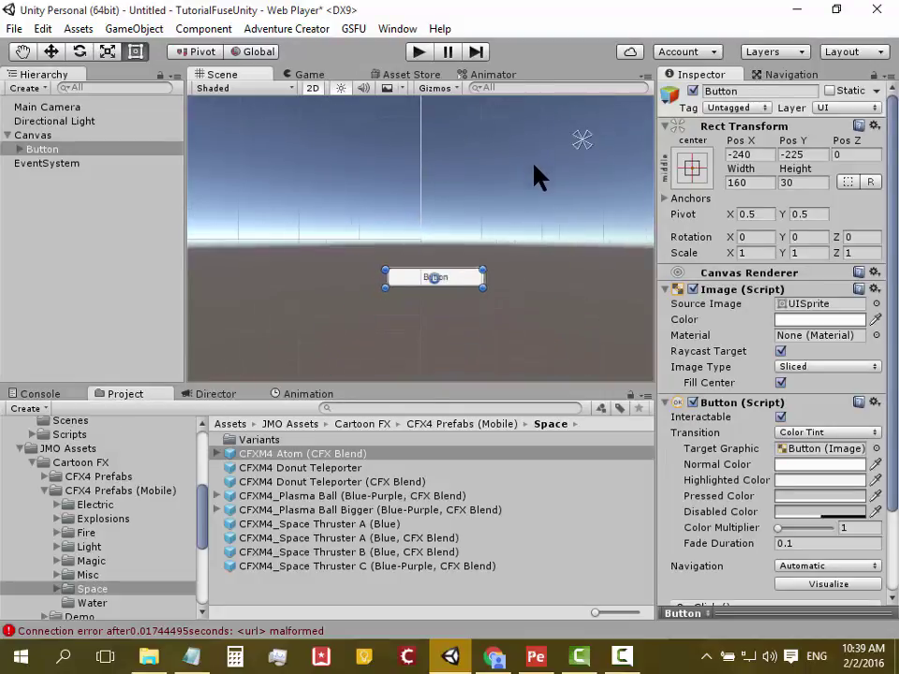
{"action": "scroll", "coordinate": [534, 176], "scroll_direction": "down", "scroll_amount": 1}
{"action": "scroll", "coordinate": [536, 176], "scroll_direction": "down", "scroll_amount": 1}
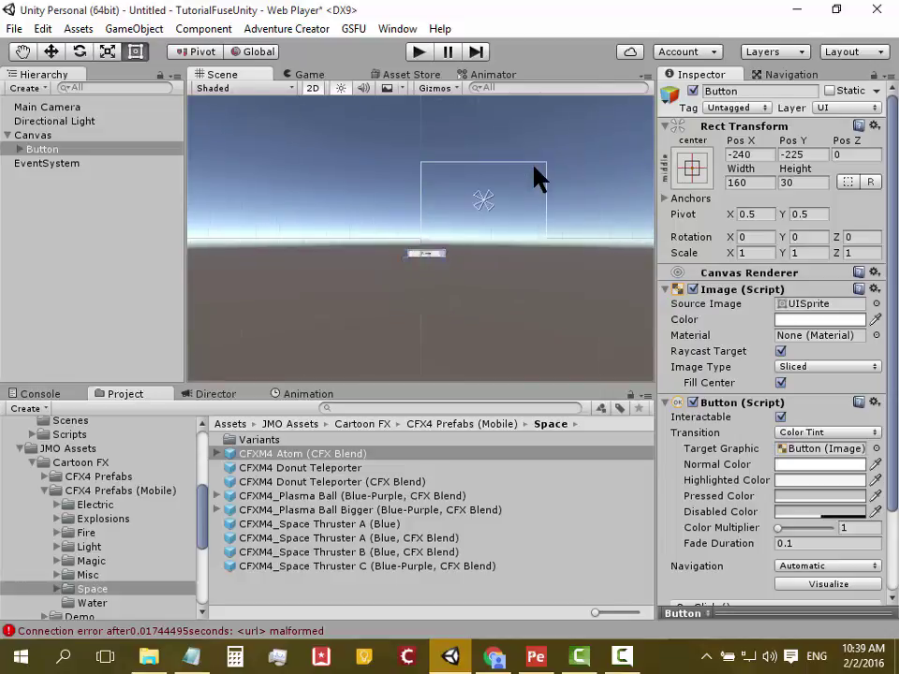
Re-centre the canvas and move the button up to Pos Y 128 with the Move tool.
{"action": "scroll", "coordinate": [535, 176], "scroll_direction": "up", "scroll_amount": 2}
{"action": "middle_click_drag", "start_coordinate": [534, 177], "coordinate": [413, 193]}
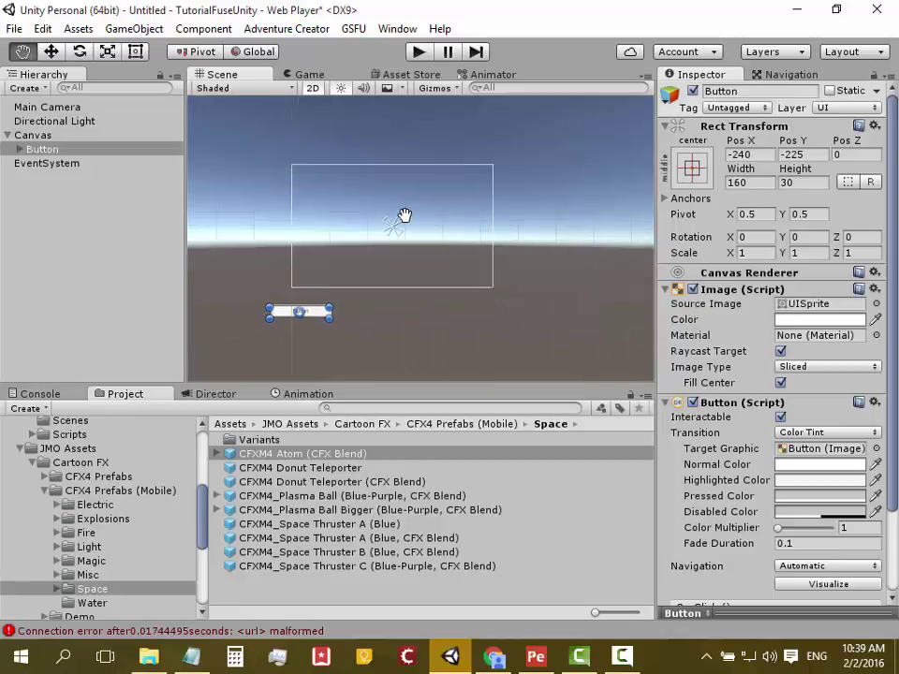
{"action": "scroll", "coordinate": [394, 223], "scroll_direction": "down", "scroll_amount": 1}
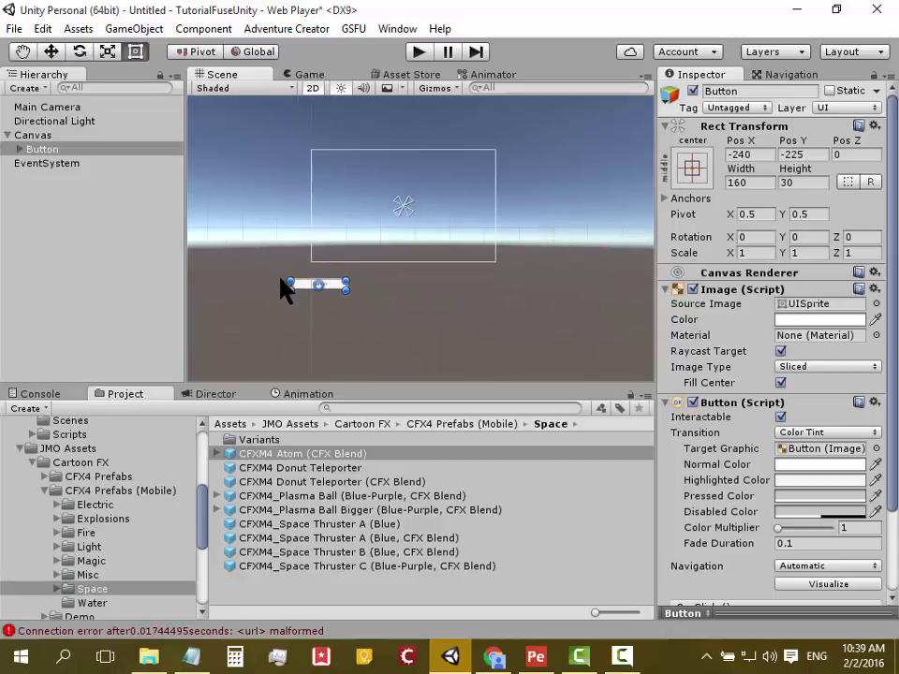
{"action": "left_click", "coordinate": [50, 52]}
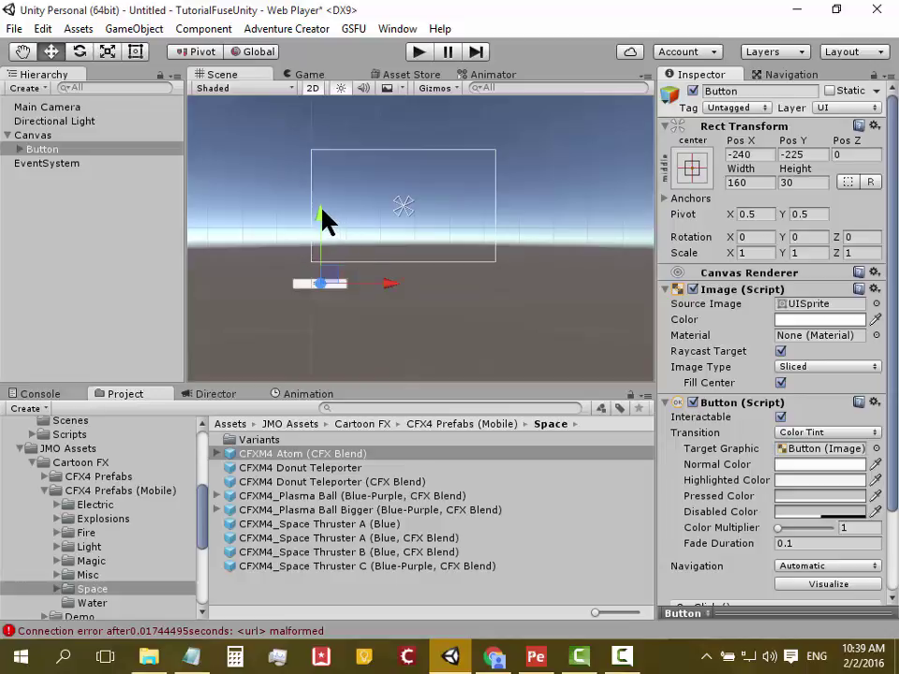
{"action": "mouse_move", "coordinate": [323, 220]}
{"action": "left_mouse_down"}
{"action": "mouse_move", "coordinate": [346, 155]}
{"action": "mouse_move", "coordinate": [474, 177]}
{"action": "left_mouse_up"}
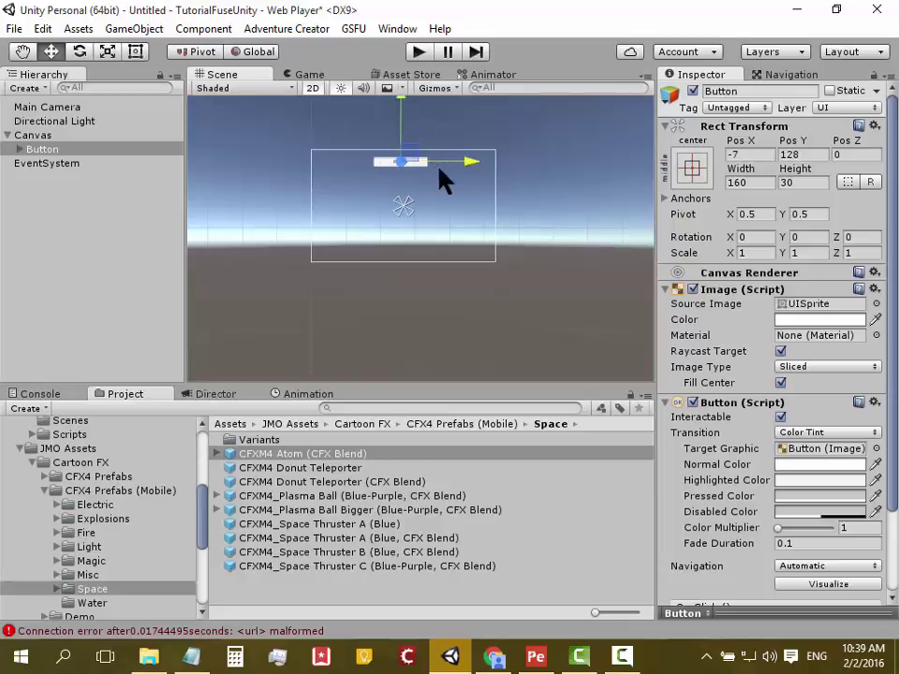
{"action": "scroll", "coordinate": [558, 216], "scroll_direction": "up", "scroll_amount": 3}
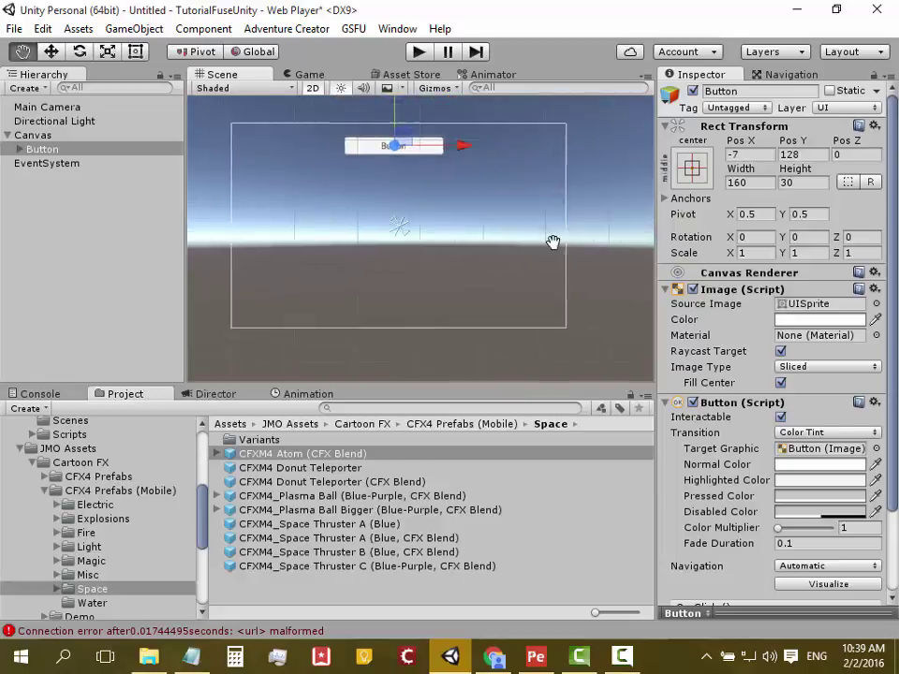
{"action": "scroll", "coordinate": [562, 245], "scroll_direction": "up", "scroll_amount": 2}
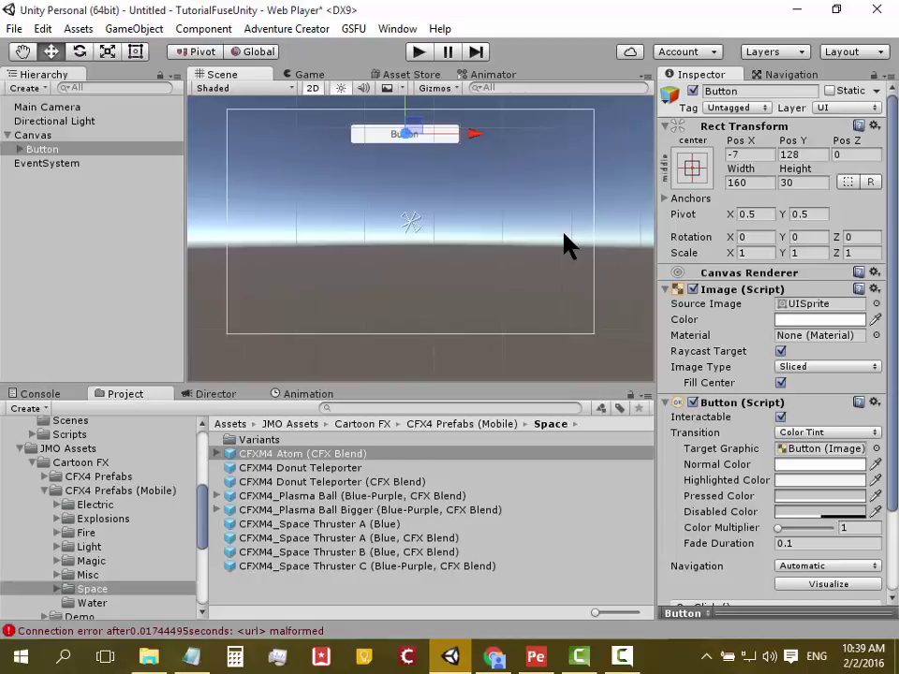
{"action": "left_click", "coordinate": [418, 52]}
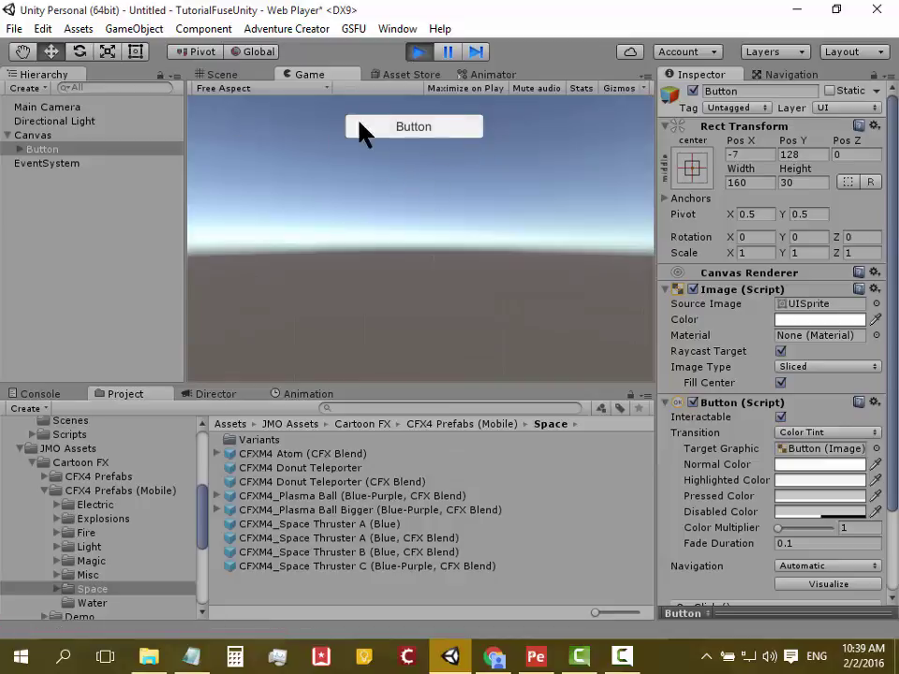
{"action": "left_click", "coordinate": [416, 53]}
{"action": "left_click", "coordinate": [51, 107]}
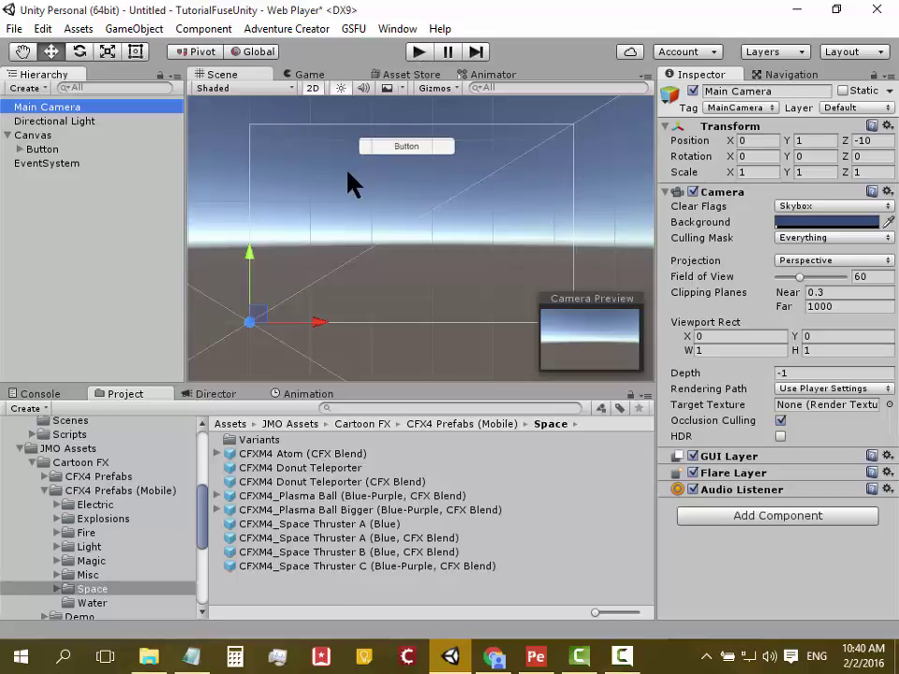
{"action": "left_click", "coordinate": [419, 53]}
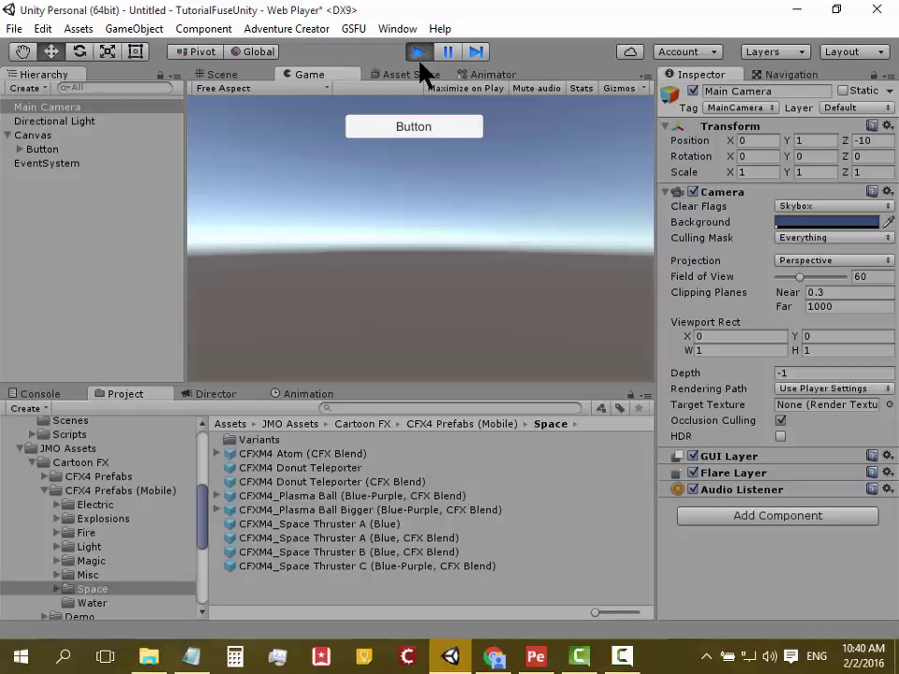
{"action": "left_click", "coordinate": [421, 54]}
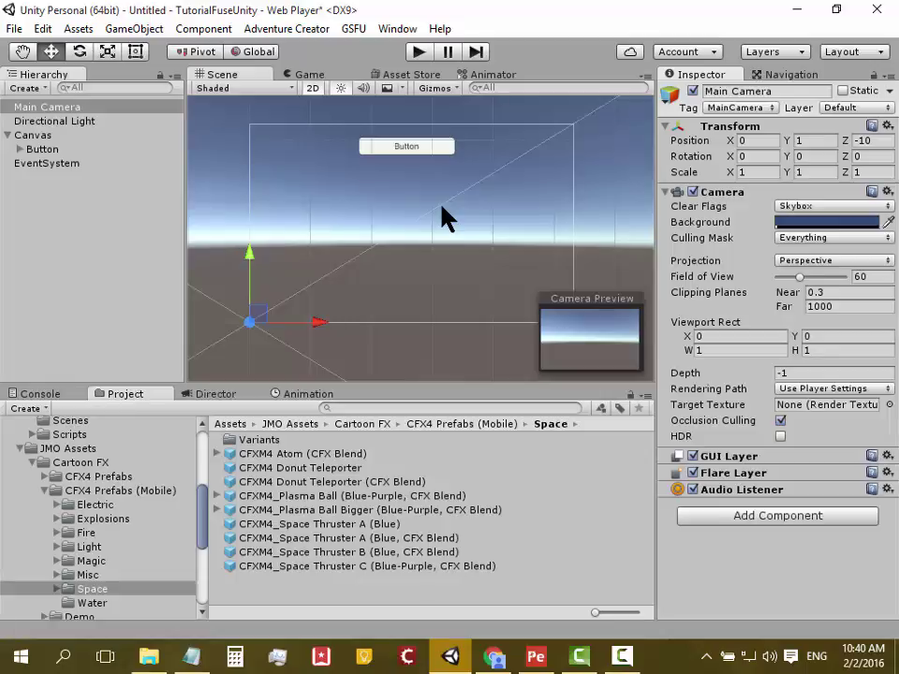
{"action": "middle_click_drag", "start_coordinate": [446, 217], "coordinate": [415, 216]}
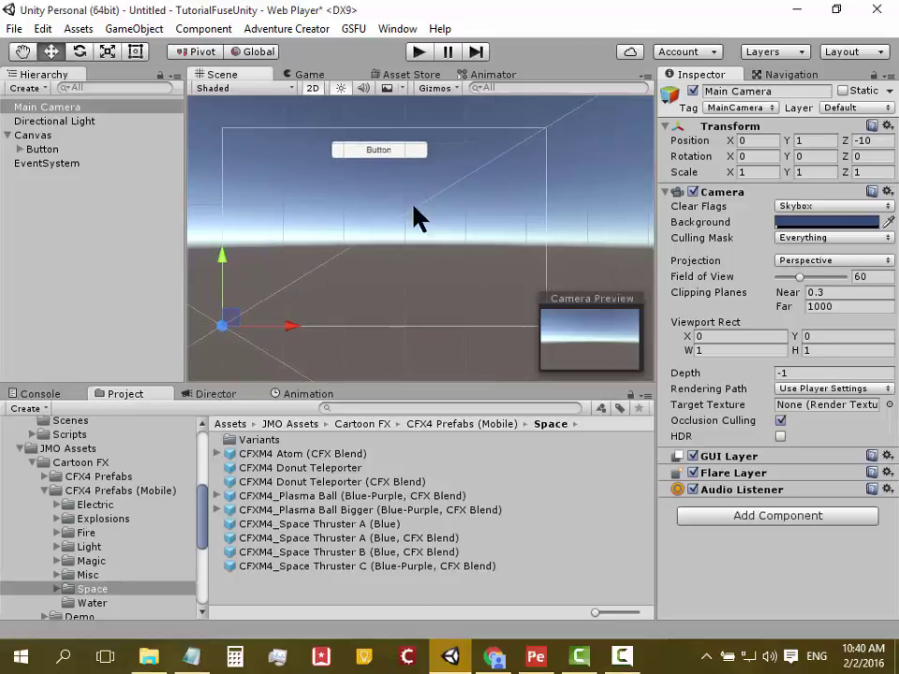
{"action": "left_click", "coordinate": [391, 161]}
{"action": "left_click_drag", "start_coordinate": [449, 157], "coordinate": [556, 155]}
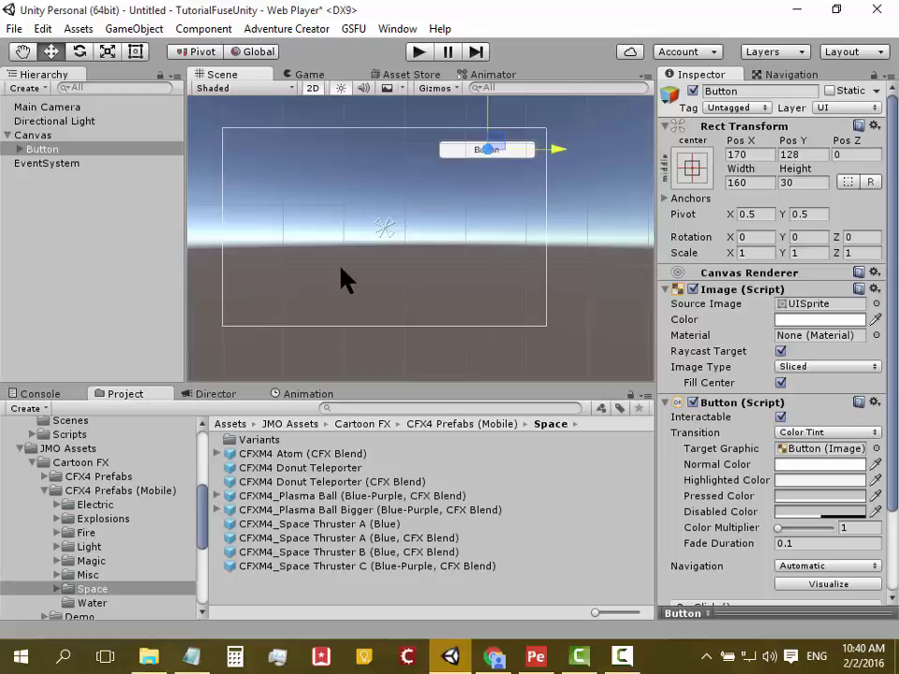
{"action": "scroll", "coordinate": [379, 271], "scroll_direction": "up", "scroll_amount": 2}
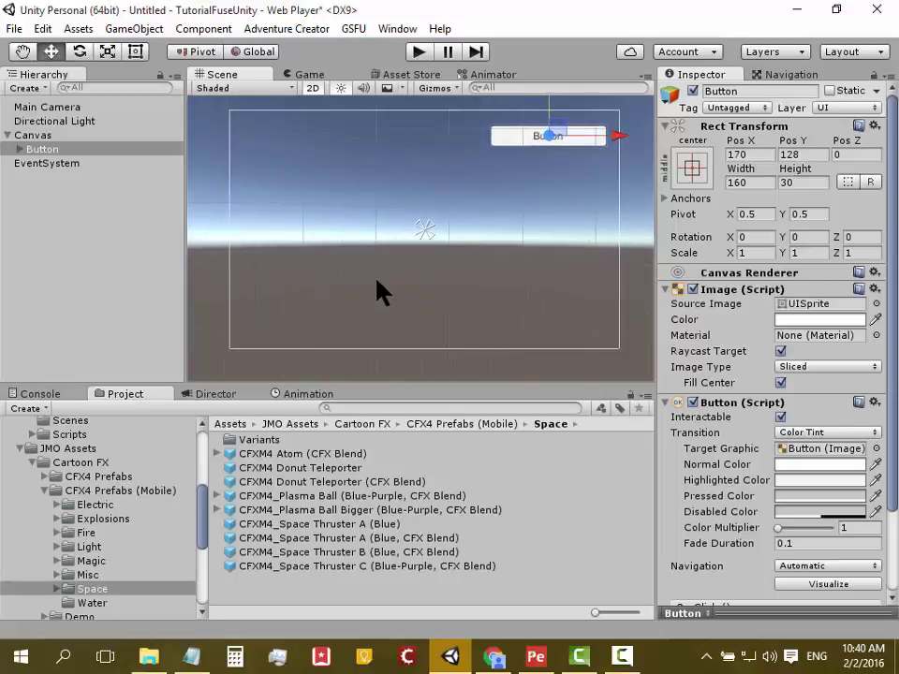
{"action": "scroll", "coordinate": [379, 285], "scroll_direction": "up", "scroll_amount": 1}
{"action": "middle_click_drag", "start_coordinate": [380, 277], "coordinate": [377, 278]}
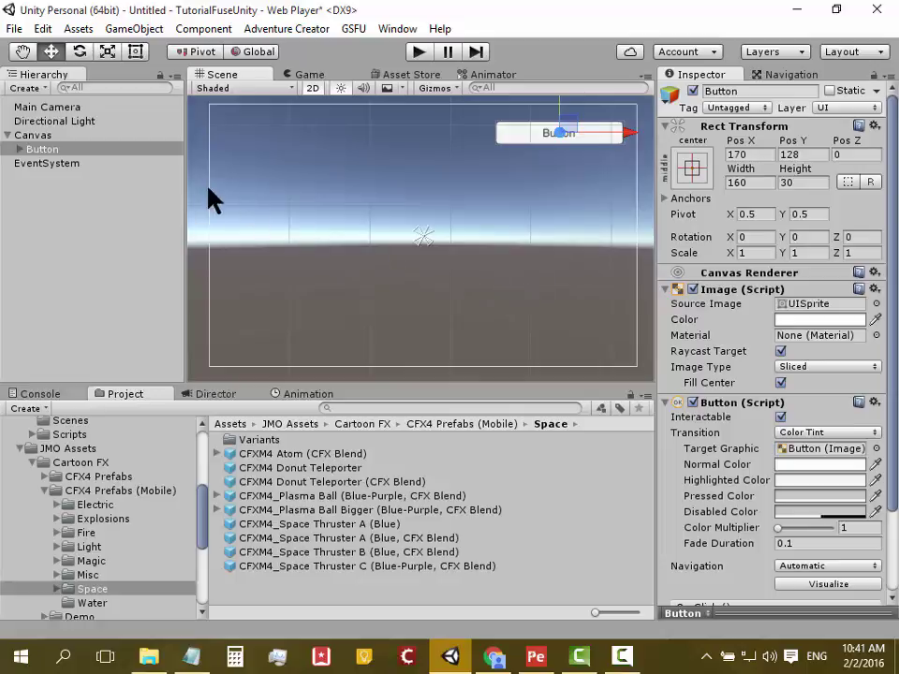
{"action": "left_click", "coordinate": [30, 106]}
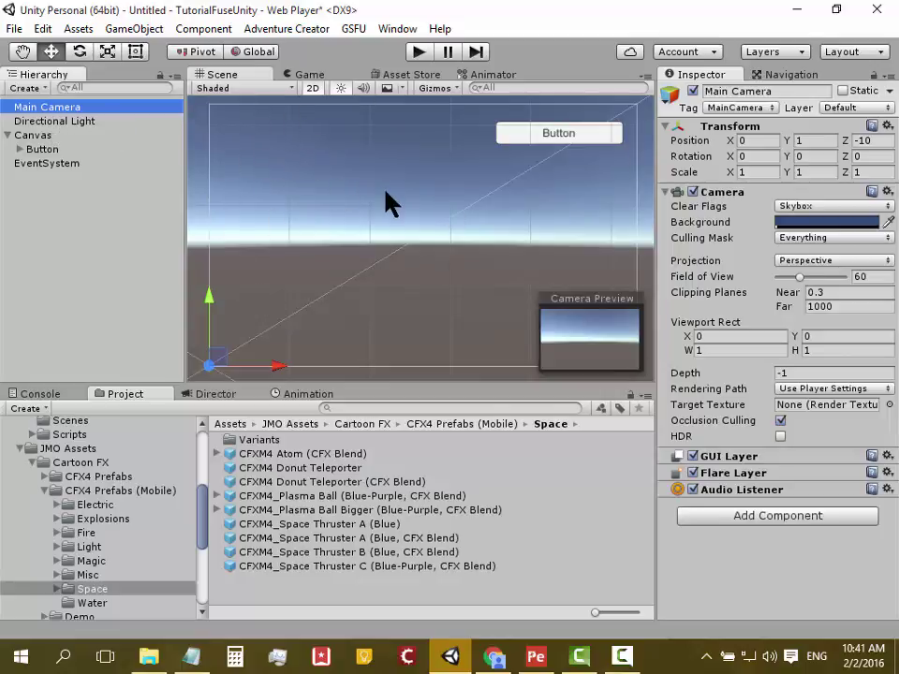
{"action": "scroll", "coordinate": [385, 200], "scroll_direction": "up", "scroll_amount": 1}
{"action": "scroll", "coordinate": [385, 200], "scroll_direction": "down", "scroll_amount": 1}
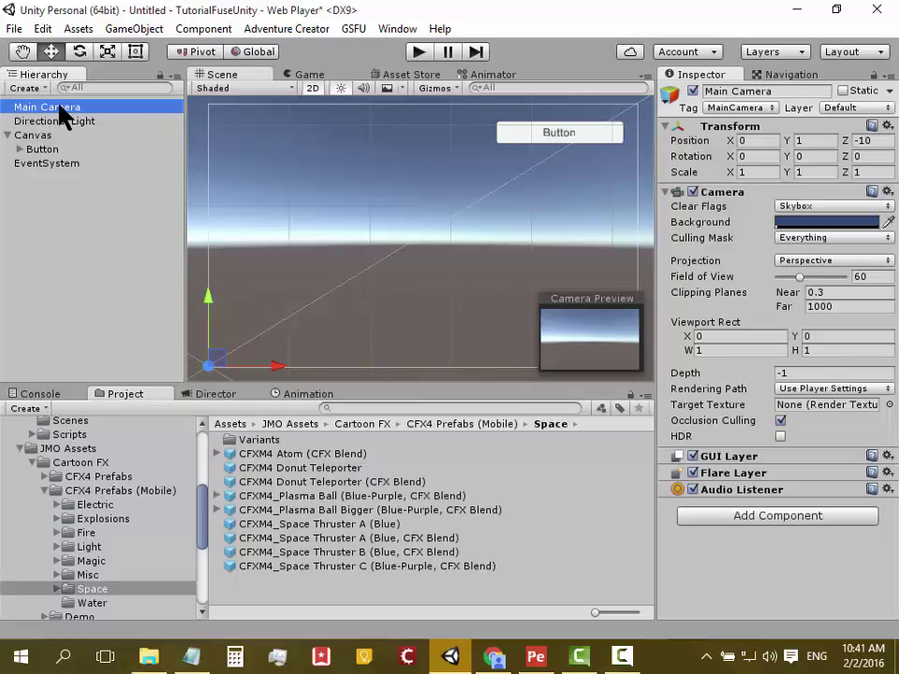
Move the Main Camera to the scene view and align it, placing it at 263.292, 159.305, -647.34.
{"action": "left_click", "coordinate": [116, 35]}
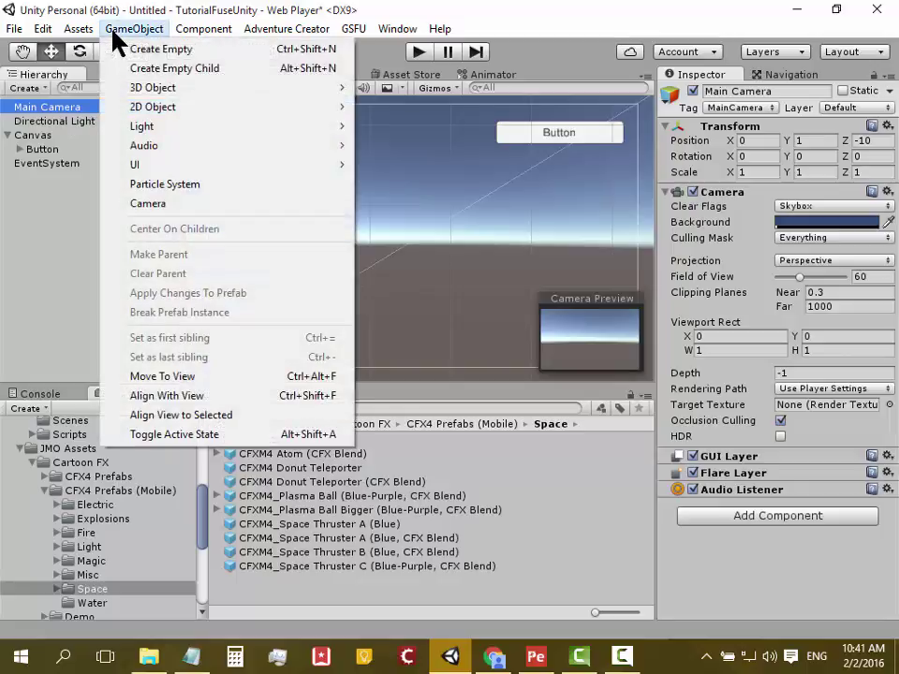
{"action": "left_click", "coordinate": [200, 379]}
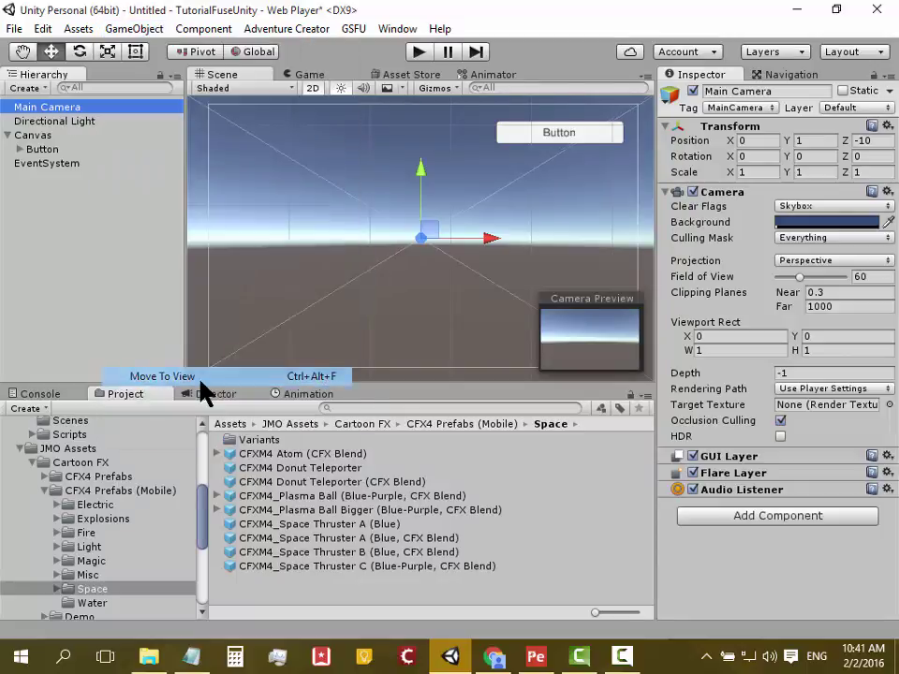
{"action": "left_click", "coordinate": [131, 29]}
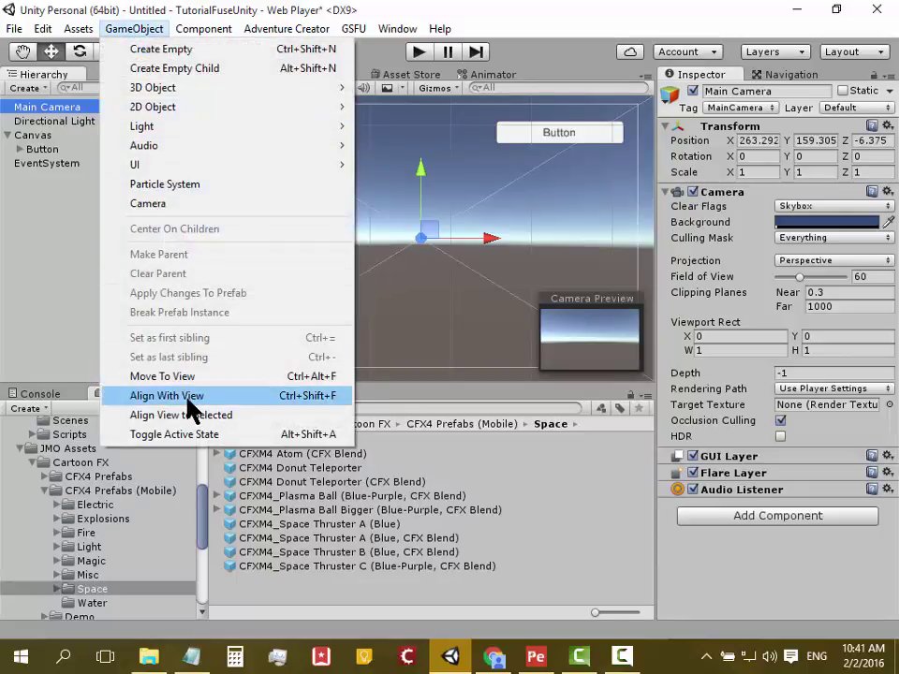
{"action": "left_click", "coordinate": [188, 399]}
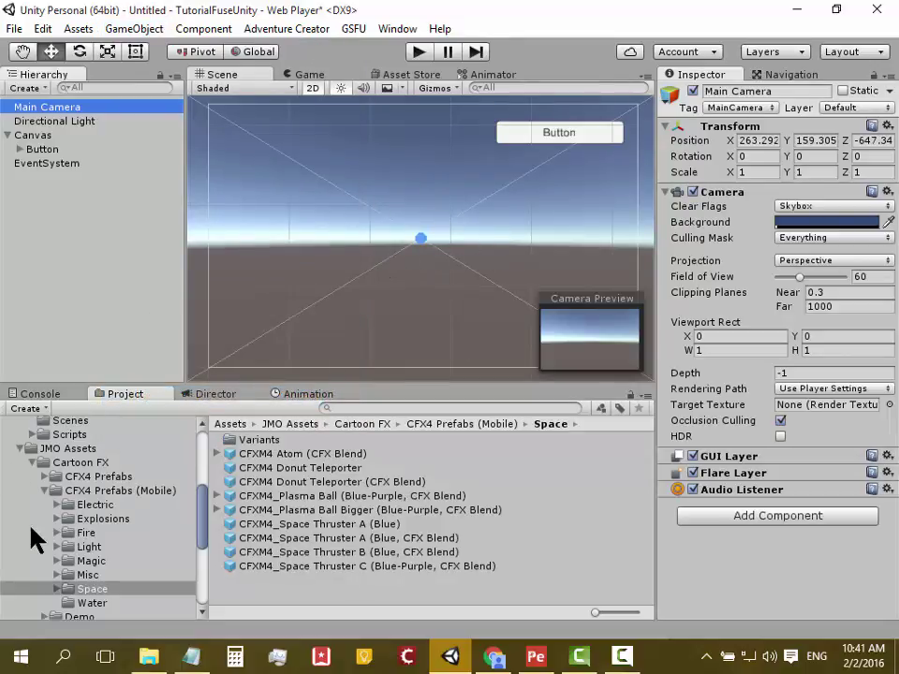
Collapse JMO Assets and browse into _Creepy_Cat > 2D GamesAssets_Vol_1 in the Project panel.
{"action": "left_click", "coordinate": [19, 448]}
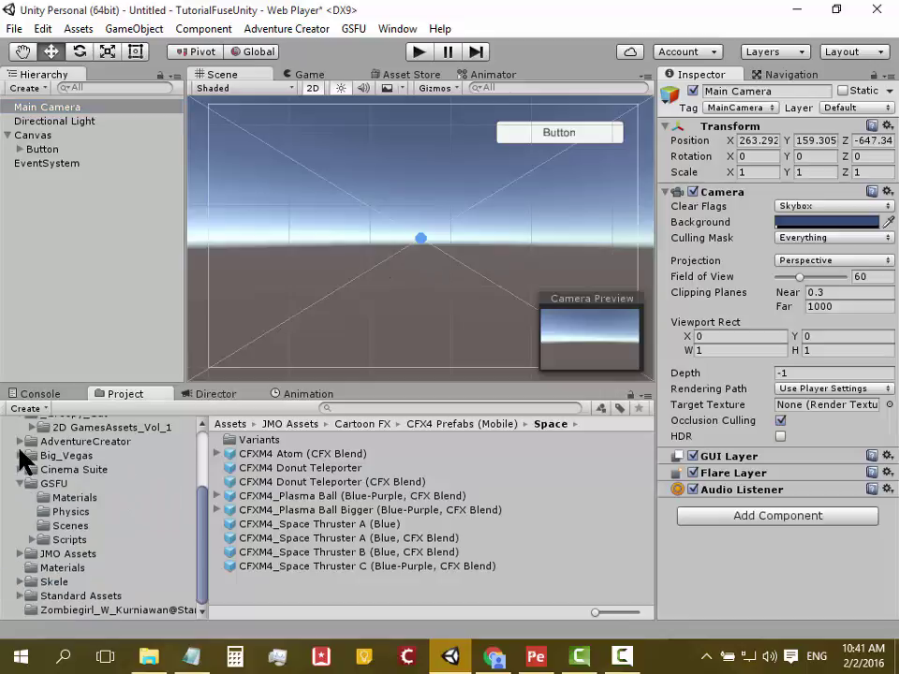
{"action": "scroll", "coordinate": [209, 530], "scroll_direction": "up", "scroll_amount": 2}
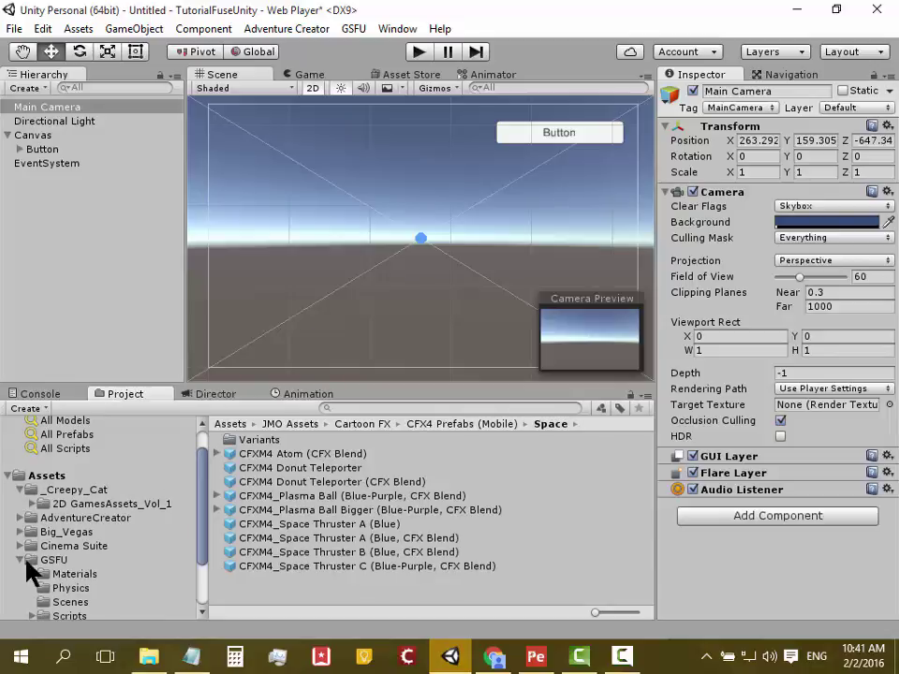
{"action": "left_click", "coordinate": [20, 490]}
{"action": "left_click", "coordinate": [19, 489]}
{"action": "left_click", "coordinate": [60, 490]}
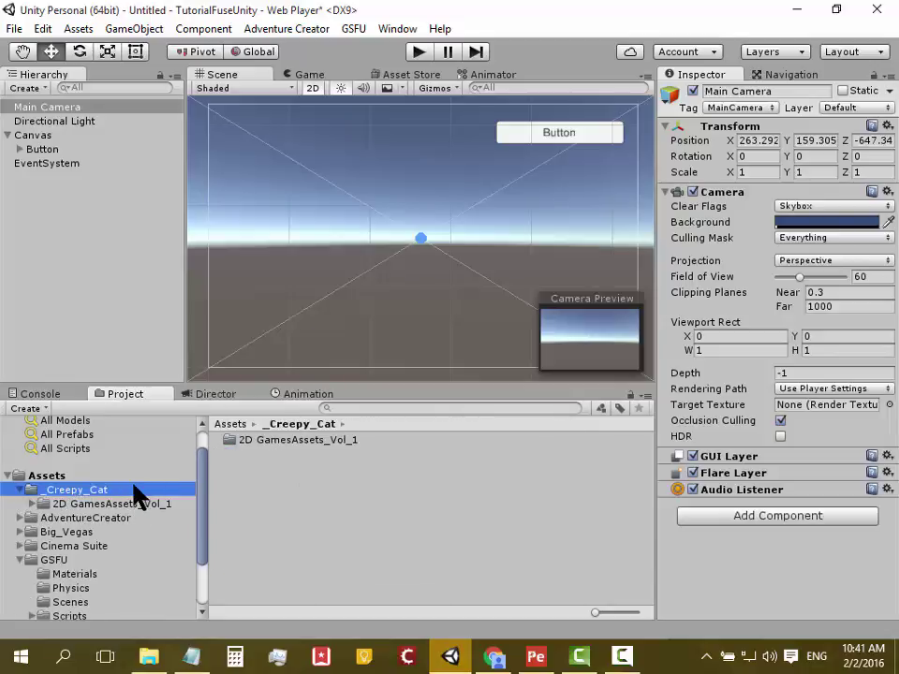
{"action": "left_click", "coordinate": [134, 505]}
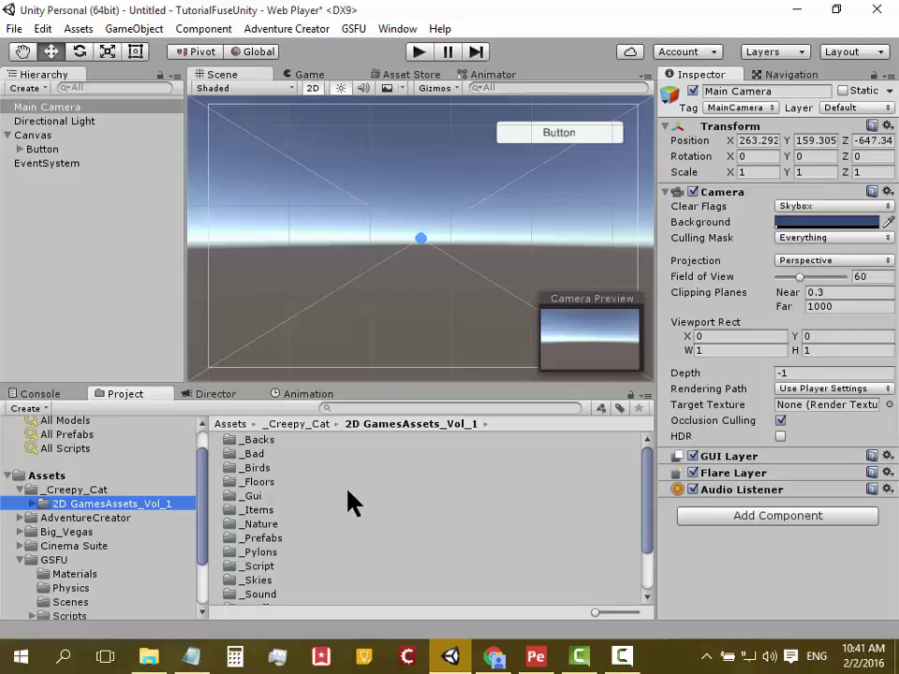
{"action": "scroll", "coordinate": [348, 502], "scroll_direction": "down", "scroll_amount": 2}
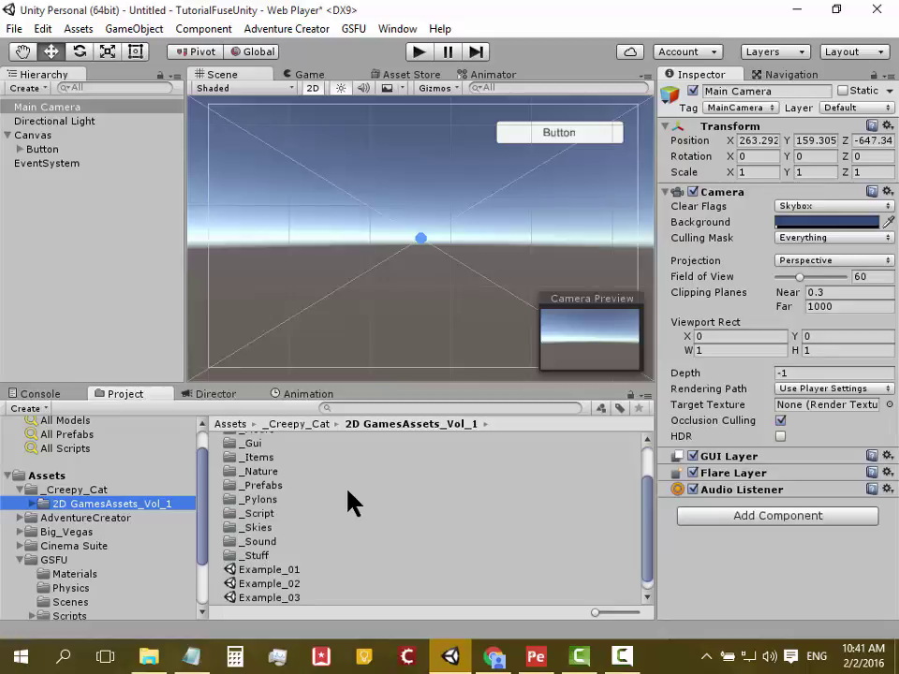
Look through the _Skies and _Sound folders, then select the Main Camera.
{"action": "left_click", "coordinate": [244, 528]}
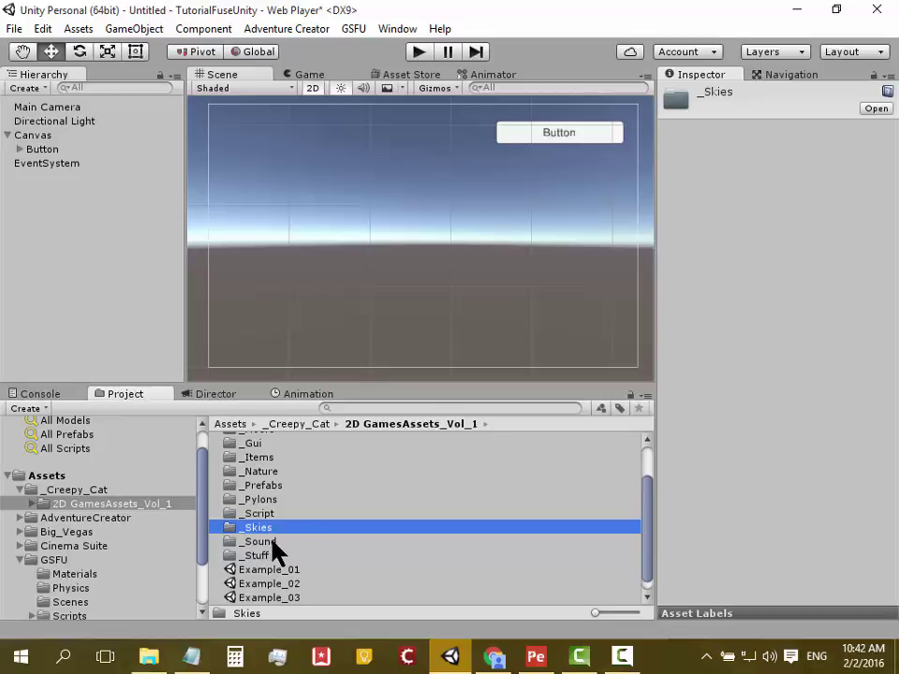
{"action": "left_click", "coordinate": [272, 541]}
{"action": "left_click", "coordinate": [276, 529]}
{"action": "left_click", "coordinate": [45, 109]}
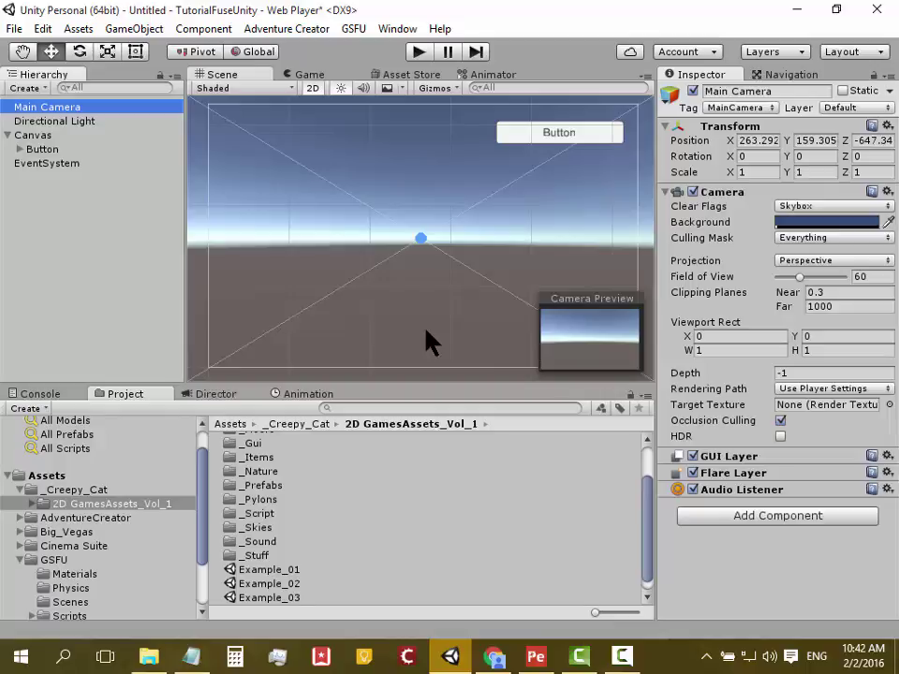
{"action": "left_click", "coordinate": [134, 29]}
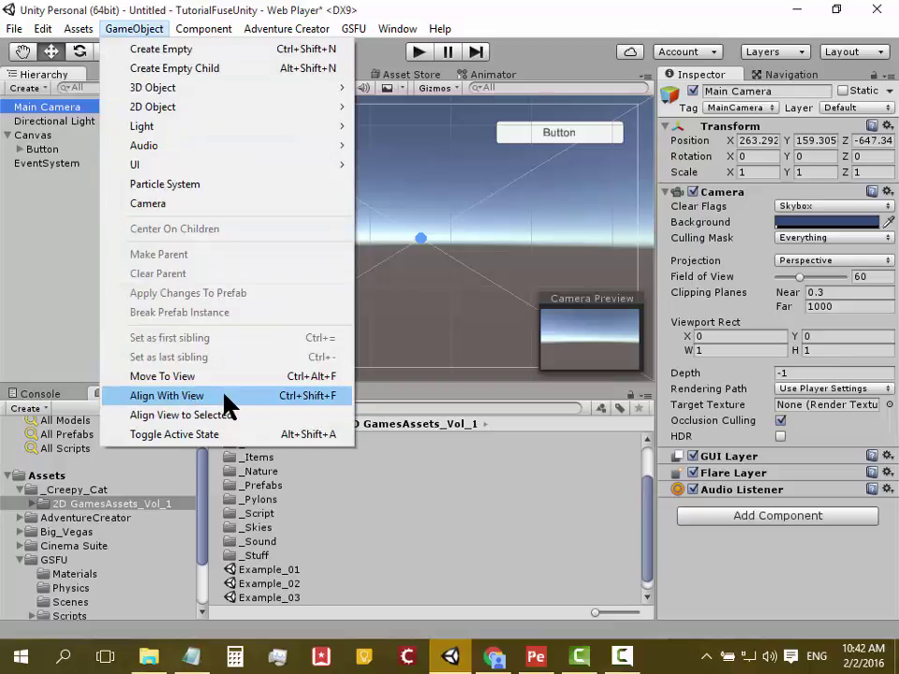
Select the Canvas and pan and zoom to fit its 532 × 326 rectangle with the button.
{"action": "left_click", "coordinate": [458, 237]}
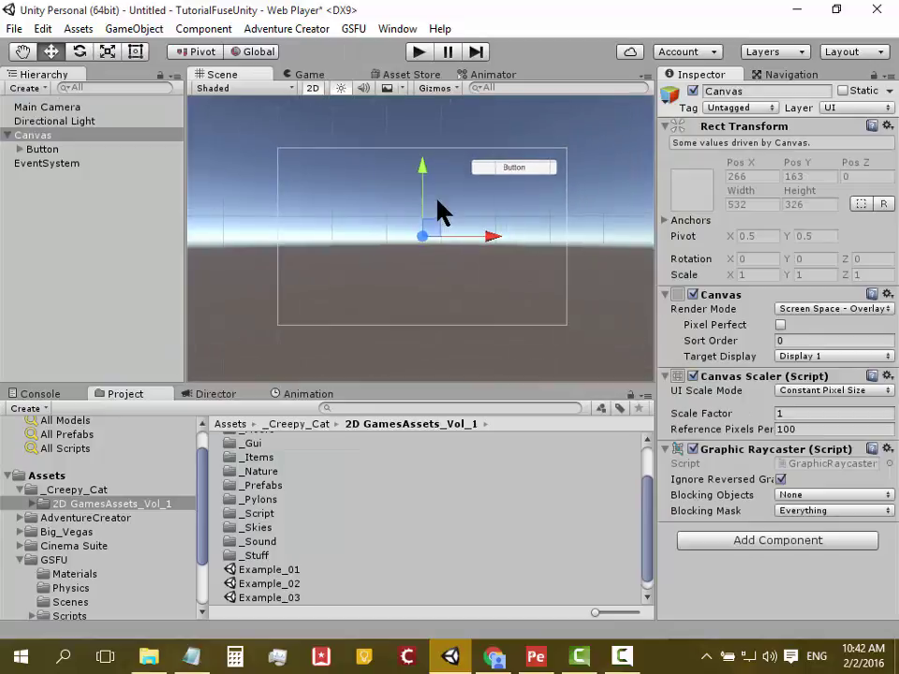
{"action": "scroll", "coordinate": [437, 213], "scroll_direction": "up", "scroll_amount": 2}
{"action": "mouse_move", "coordinate": [437, 214]}
{"action": "middle_mouse_down"}
{"action": "mouse_move", "coordinate": [296, 195]}
{"action": "mouse_move", "coordinate": [490, 202]}
{"action": "mouse_move", "coordinate": [463, 186]}
{"action": "middle_mouse_up"}
{"action": "middle_click_drag", "start_coordinate": [517, 216], "coordinate": [483, 224]}
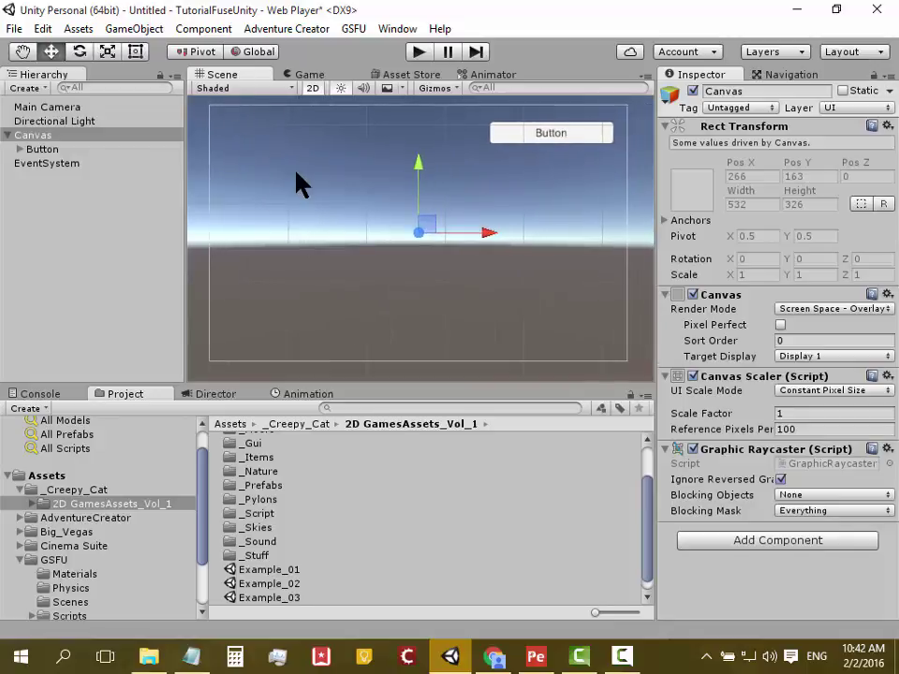
{"action": "scroll", "coordinate": [305, 171], "scroll_direction": "up", "scroll_amount": 1}
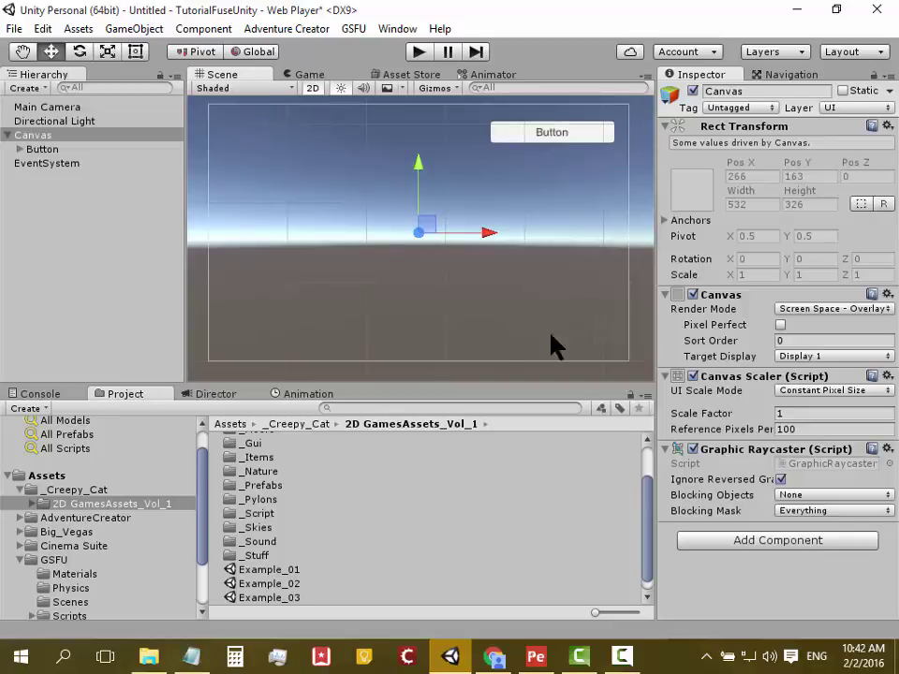
{"action": "scroll", "coordinate": [318, 220], "scroll_direction": "down", "scroll_amount": 2}
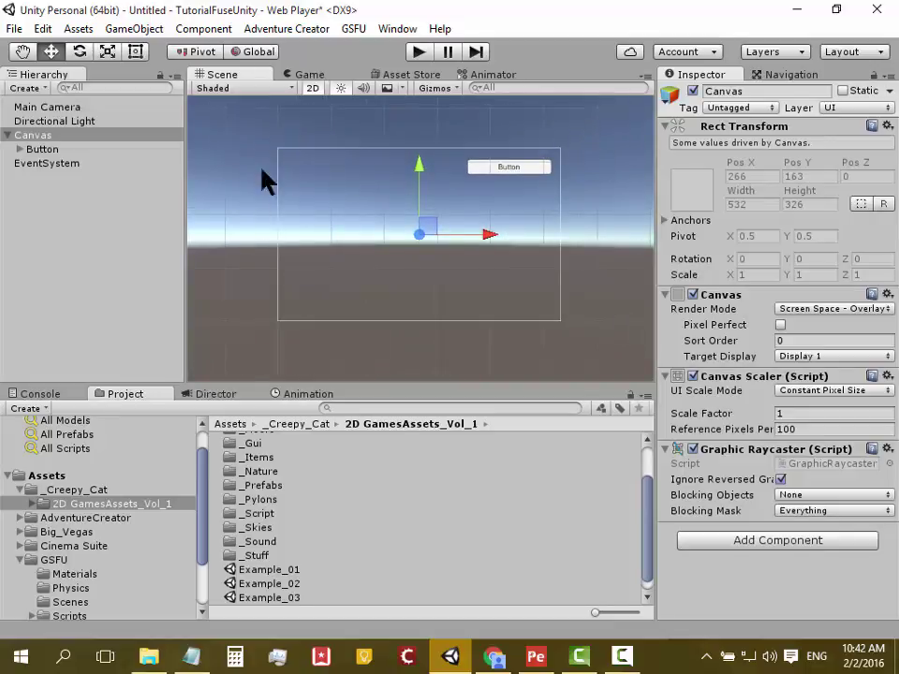
{"action": "scroll", "coordinate": [311, 271], "scroll_direction": "up", "scroll_amount": 3}
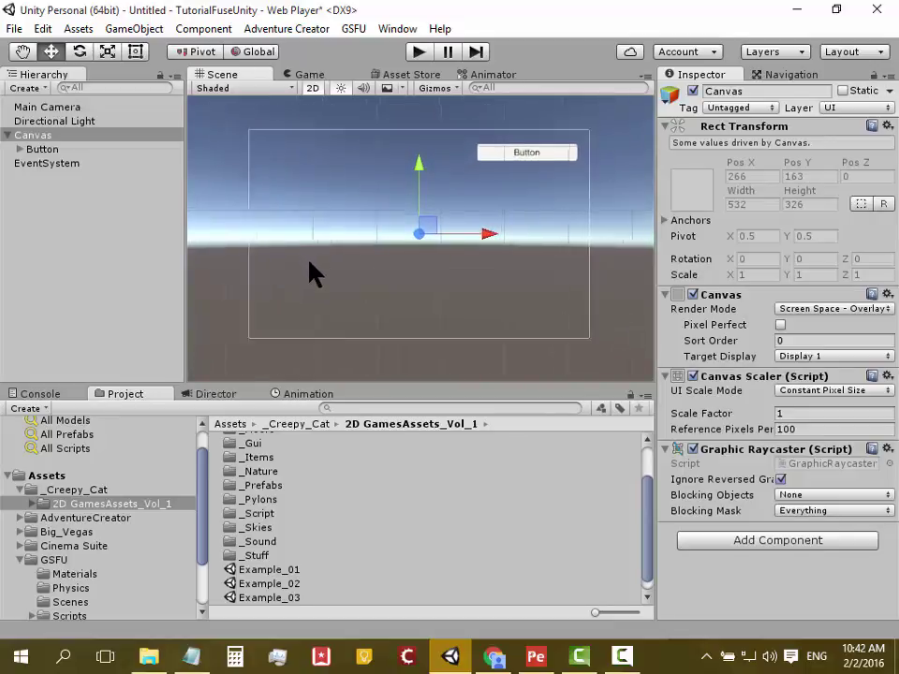
{"action": "left_click", "coordinate": [120, 28]}
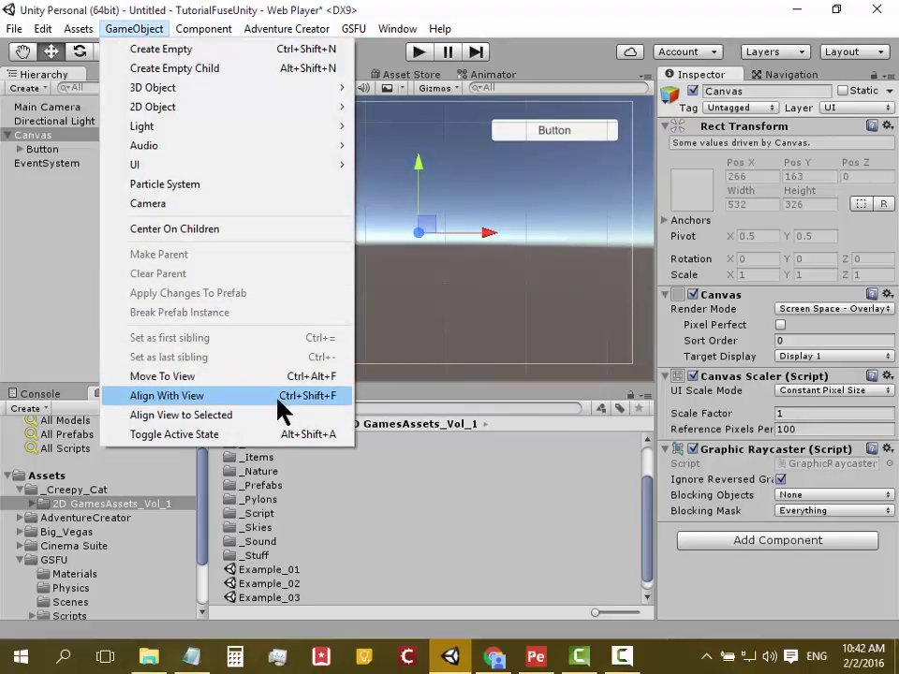
{"action": "left_click", "coordinate": [622, 658]}
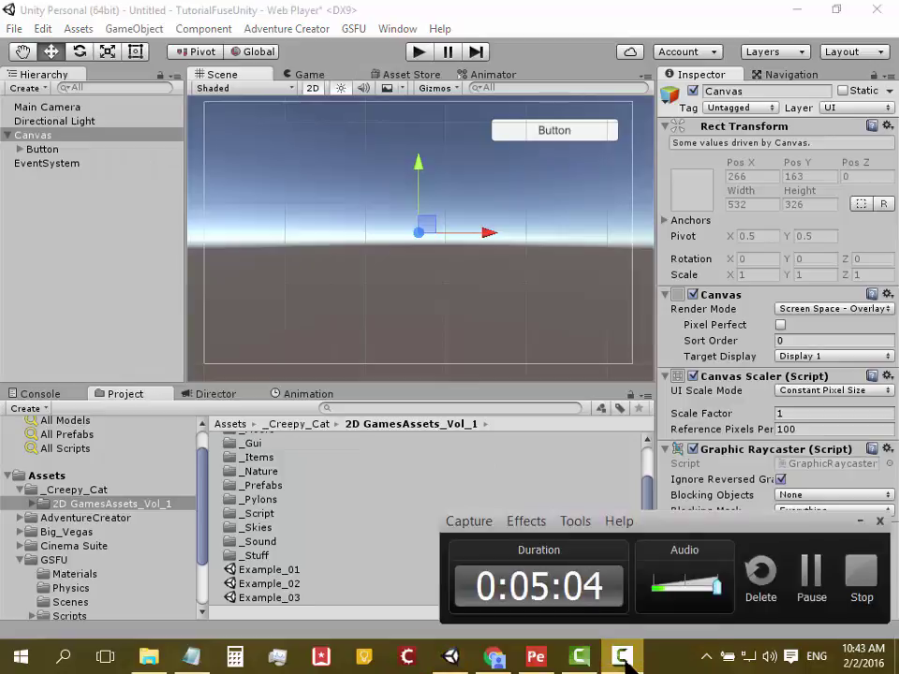
{"action": "left_click", "coordinate": [812, 573]}
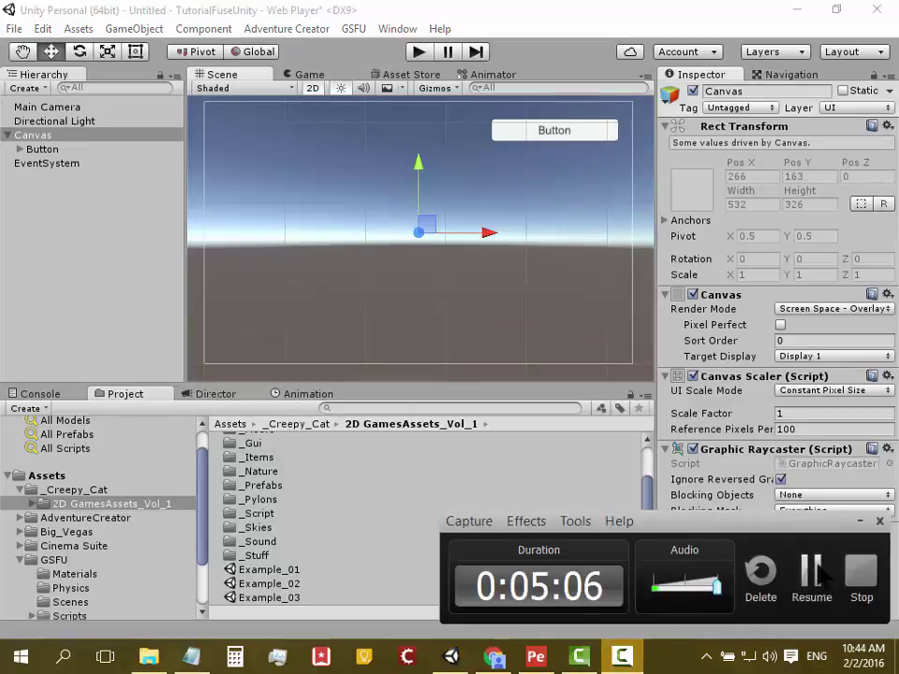
{"action": "left_click", "coordinate": [812, 573]}
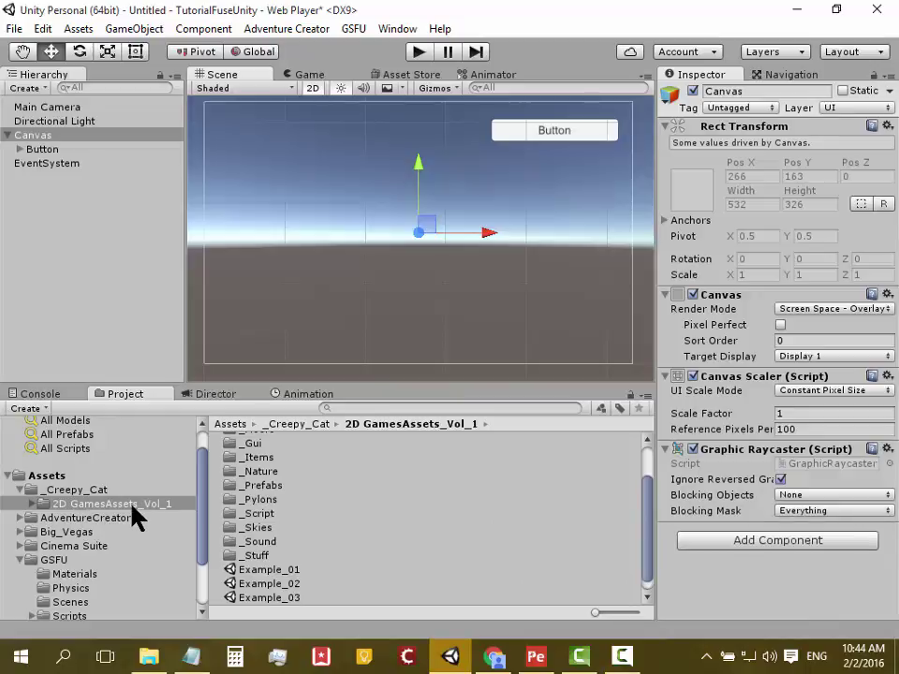
Open the _Skies folder and scroll through sprites like Back_Cyan_A, Clouds_A, Moon_A and Sun_A.
{"action": "left_click", "coordinate": [264, 528]}
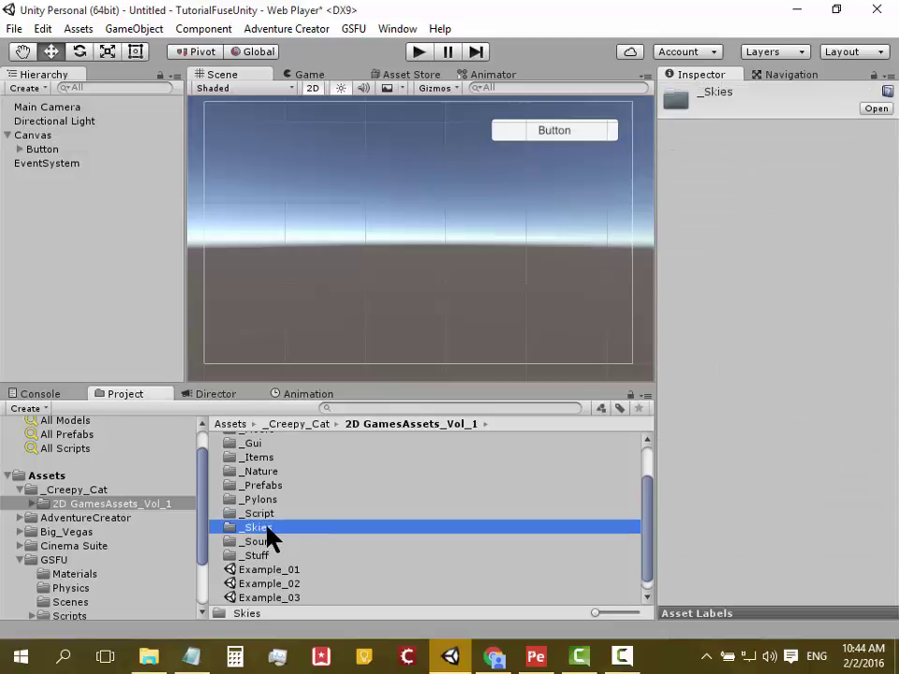
{"action": "double_click", "coordinate": [274, 528]}
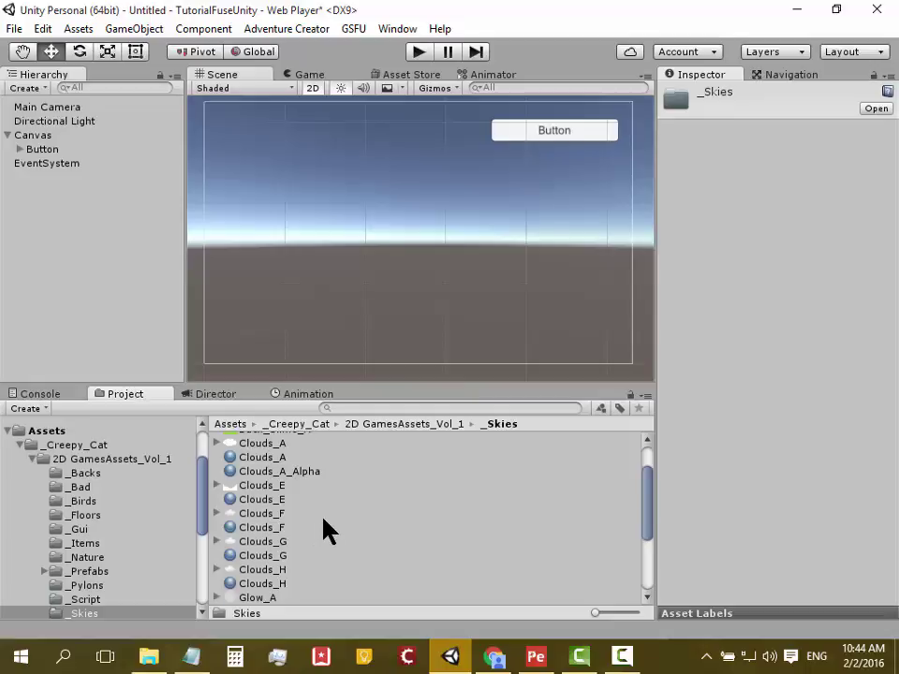
{"action": "scroll", "coordinate": [318, 489], "scroll_direction": "up", "scroll_amount": 2}
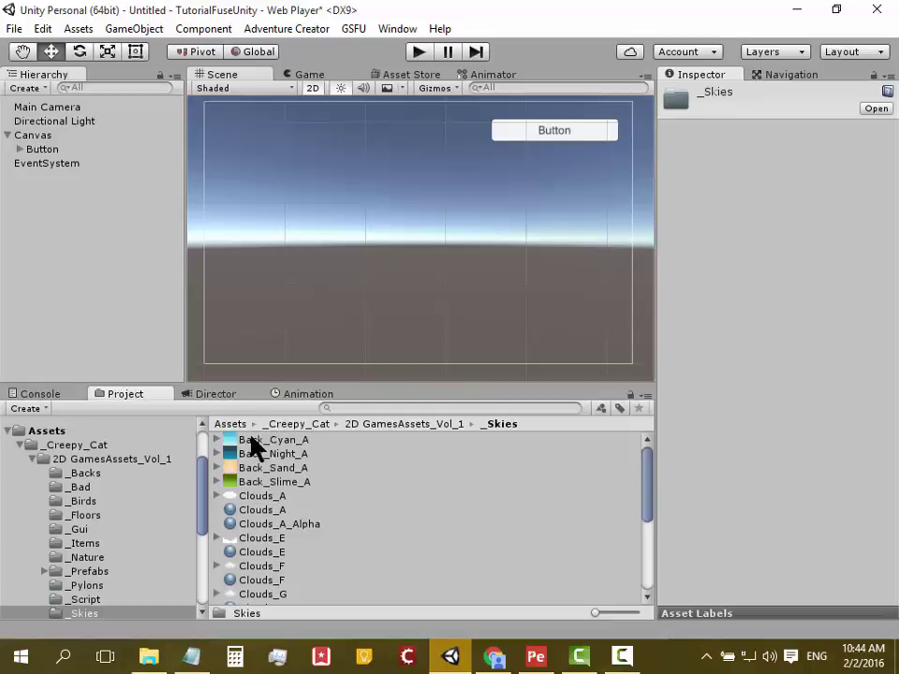
{"action": "scroll", "coordinate": [271, 511], "scroll_direction": "down", "scroll_amount": 5}
{"action": "scroll", "coordinate": [273, 506], "scroll_direction": "down", "scroll_amount": 1}
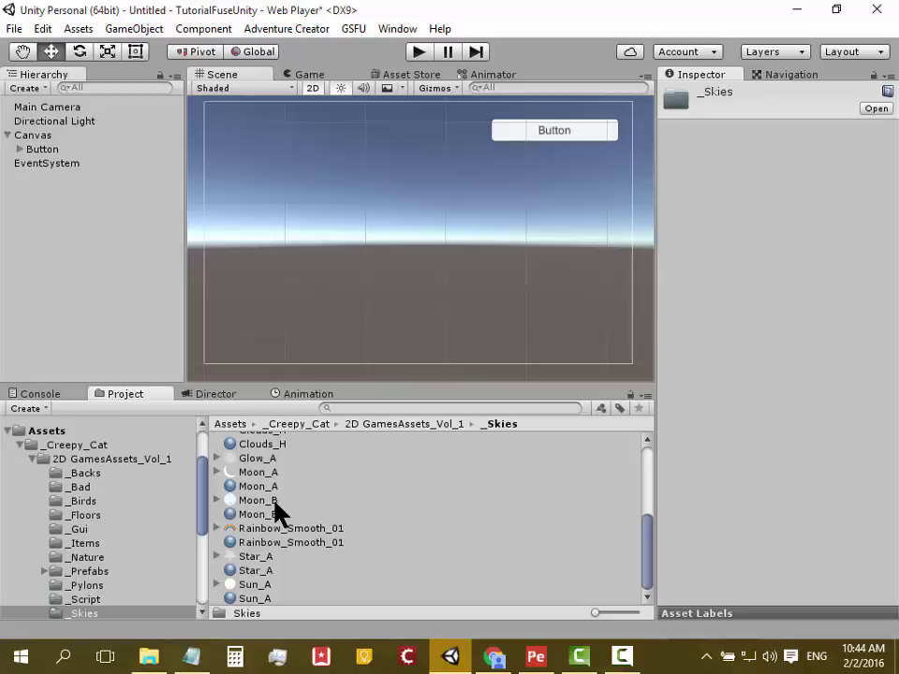
{"action": "scroll", "coordinate": [275, 512], "scroll_direction": "up", "scroll_amount": 5}
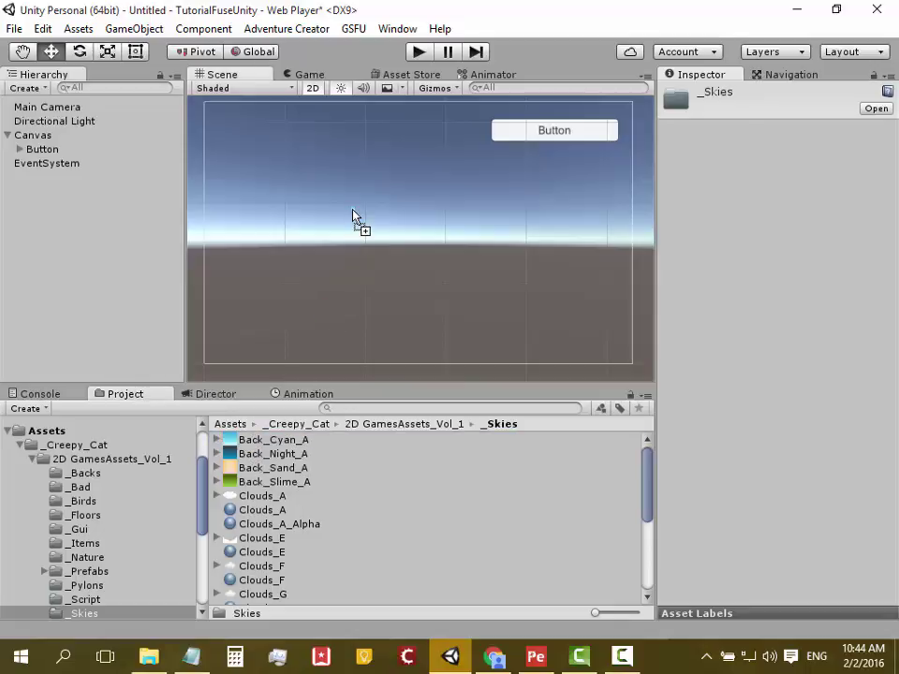
Drag the Back_Cyan_A sky sprite into the scene.
{"action": "left_click_drag", "start_coordinate": [248, 442], "coordinate": [356, 215]}
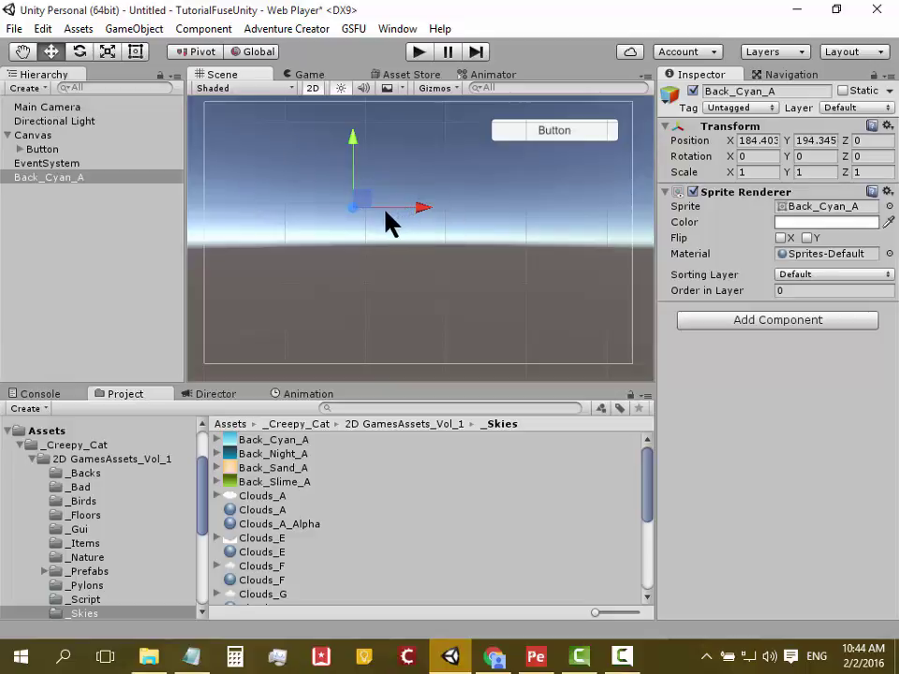
{"action": "scroll", "coordinate": [384, 225], "scroll_direction": "up", "scroll_amount": 3}
{"action": "scroll", "coordinate": [384, 229], "scroll_direction": "down", "scroll_amount": 3}
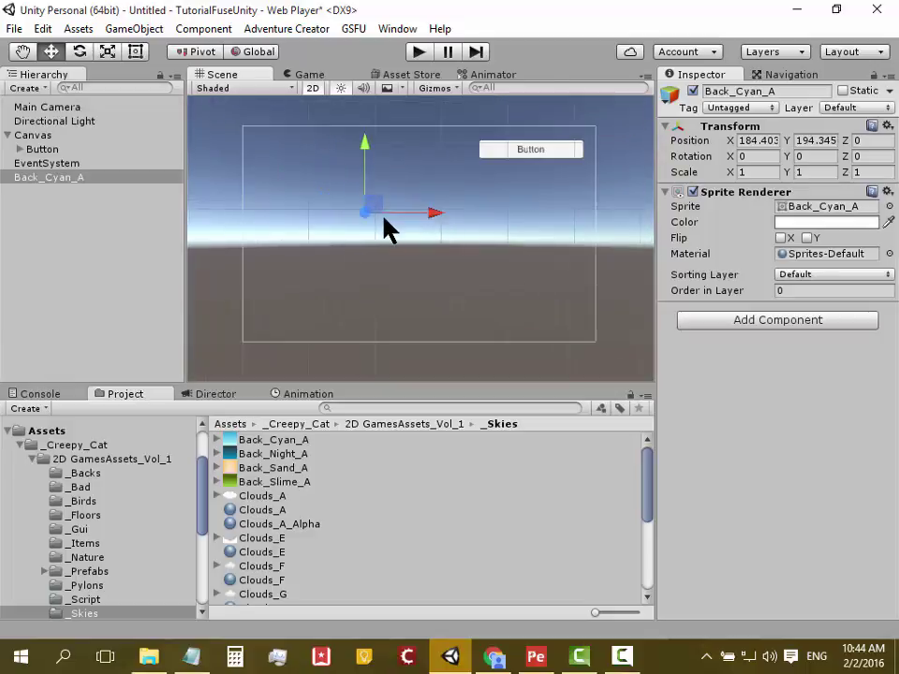
{"action": "scroll", "coordinate": [383, 227], "scroll_direction": "up", "scroll_amount": 1}
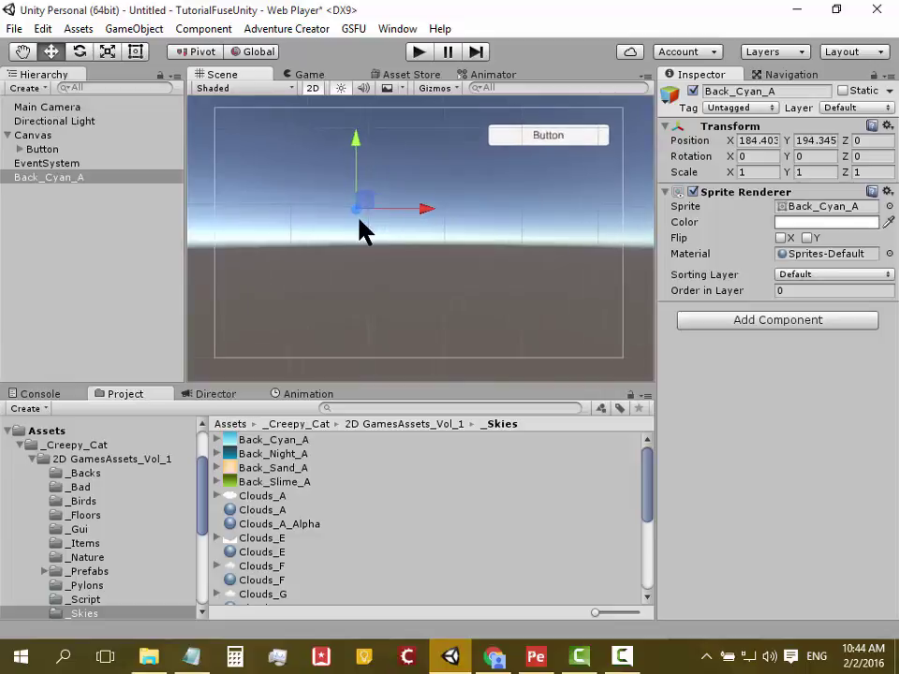
{"action": "scroll", "coordinate": [366, 227], "scroll_direction": "up", "scroll_amount": 1}
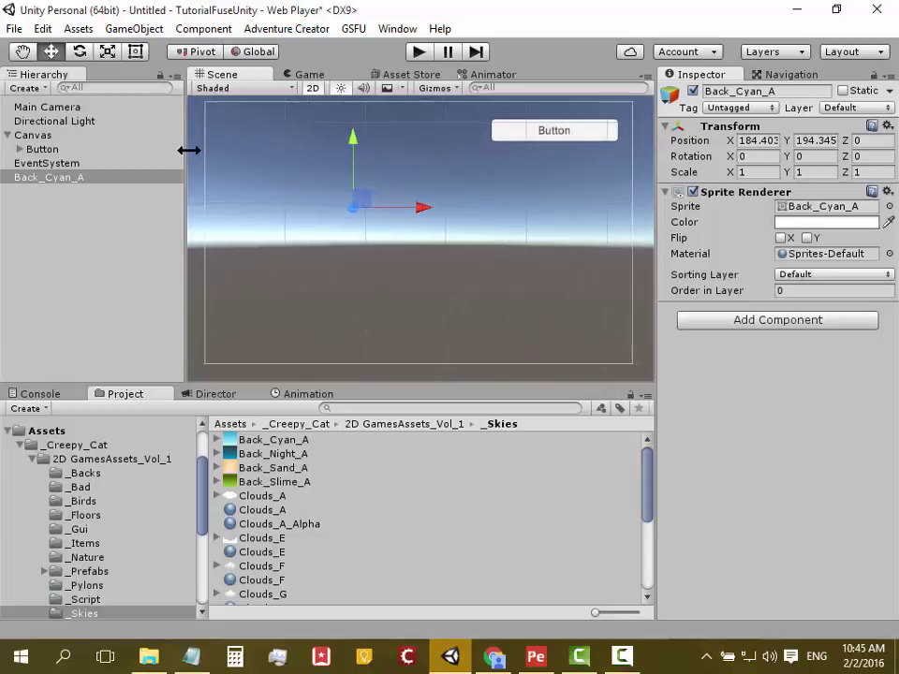
Try scaling the sky sprite by hand, undoing an accidental flip and stretching it taller.
{"action": "left_click", "coordinate": [135, 52]}
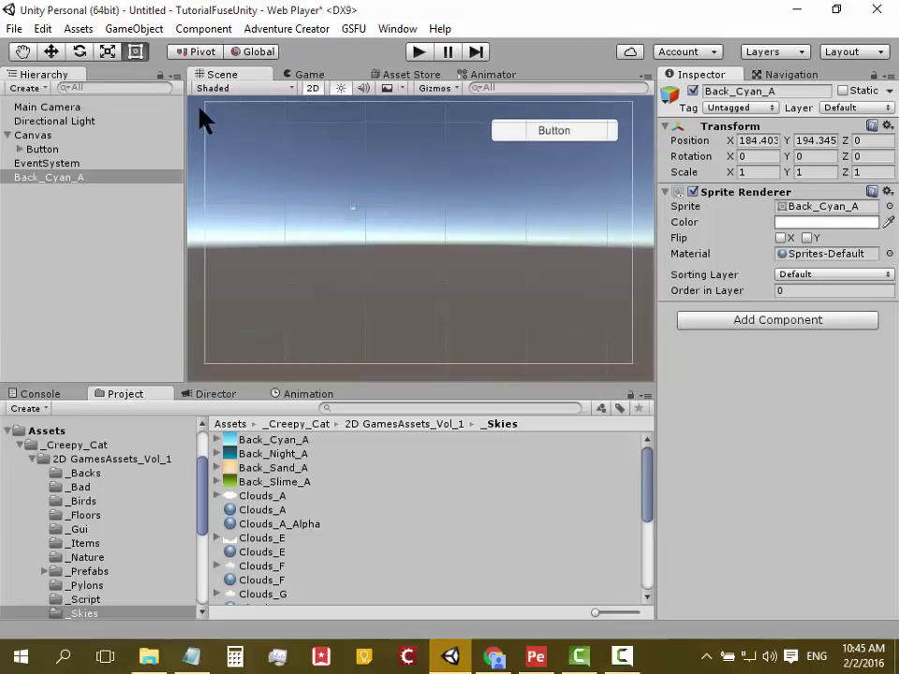
{"action": "left_click", "coordinate": [107, 52]}
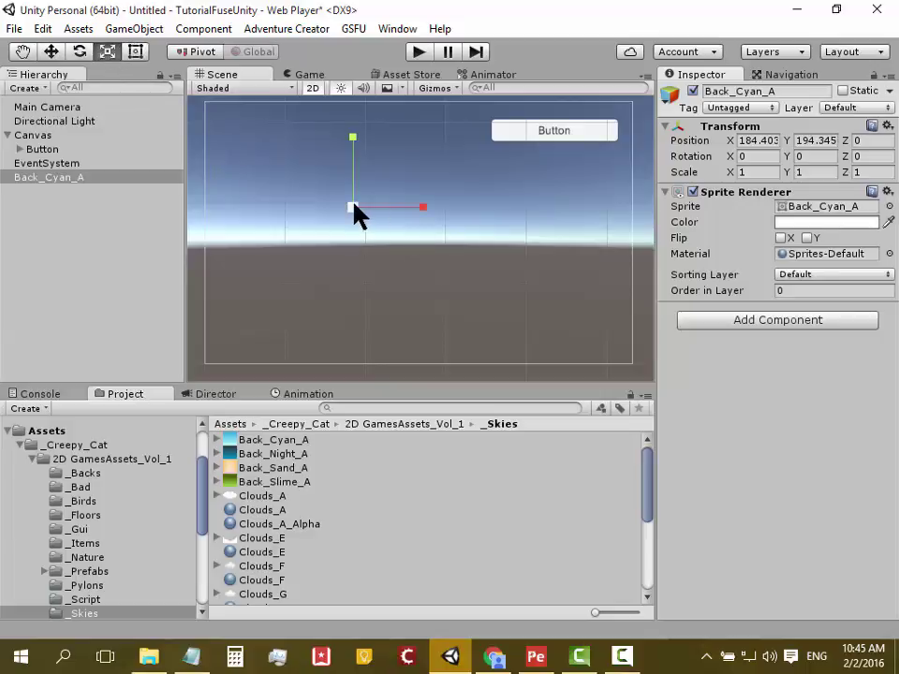
{"action": "mouse_move", "coordinate": [353, 206]}
{"action": "left_mouse_down"}
{"action": "mouse_move", "coordinate": [259, 160]}
{"action": "mouse_move", "coordinate": [229, 174]}
{"action": "left_mouse_up"}
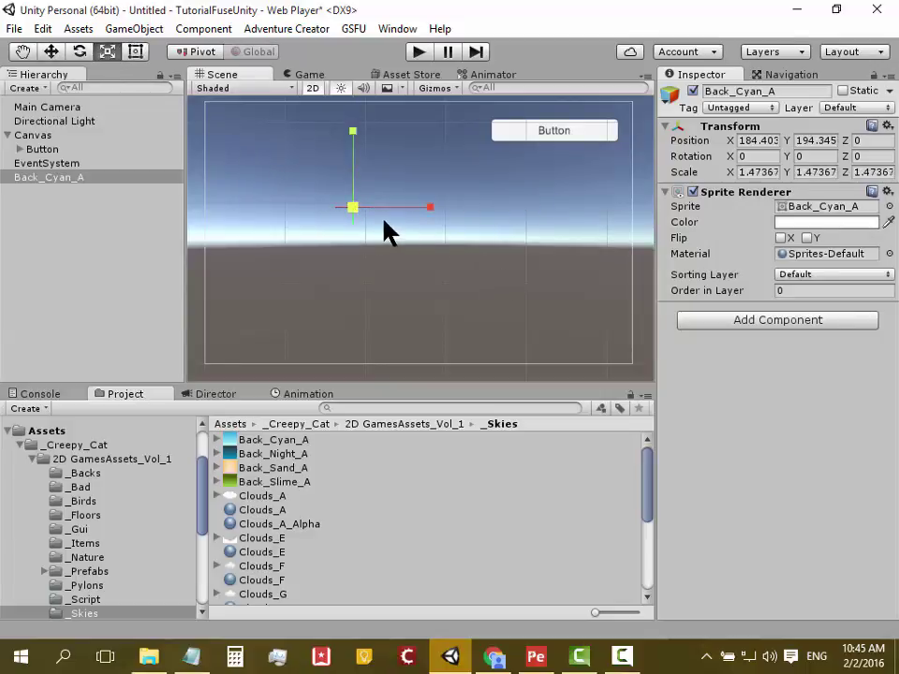
{"action": "key", "text": "ctrl+z"}
{"action": "scroll", "coordinate": [374, 230], "scroll_direction": "up", "scroll_amount": 2}
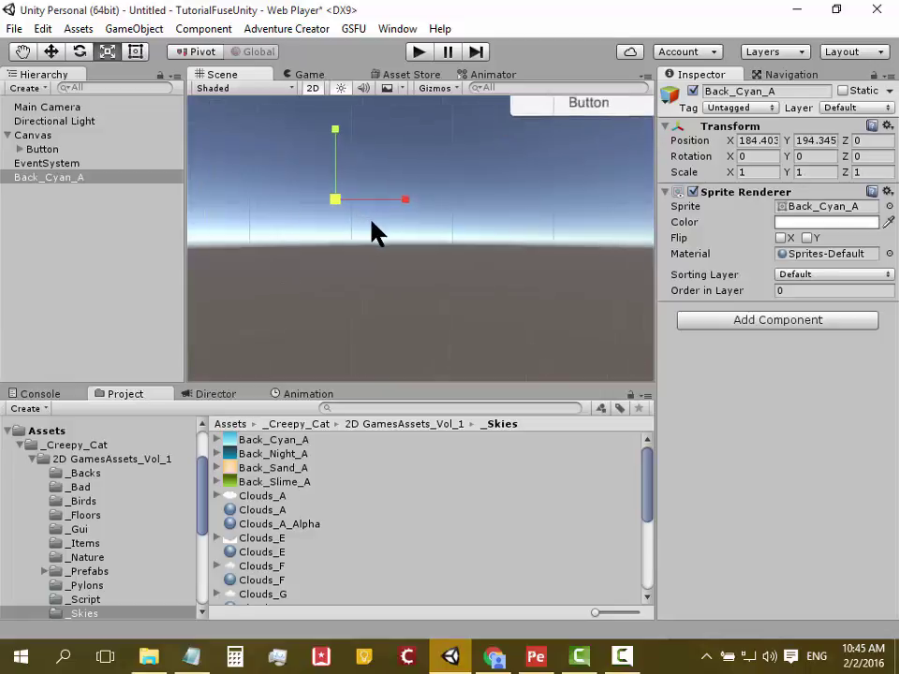
{"action": "mouse_move", "coordinate": [373, 230]}
{"action": "middle_mouse_down"}
{"action": "mouse_move", "coordinate": [351, 209]}
{"action": "mouse_move", "coordinate": [443, 234]}
{"action": "middle_mouse_up"}
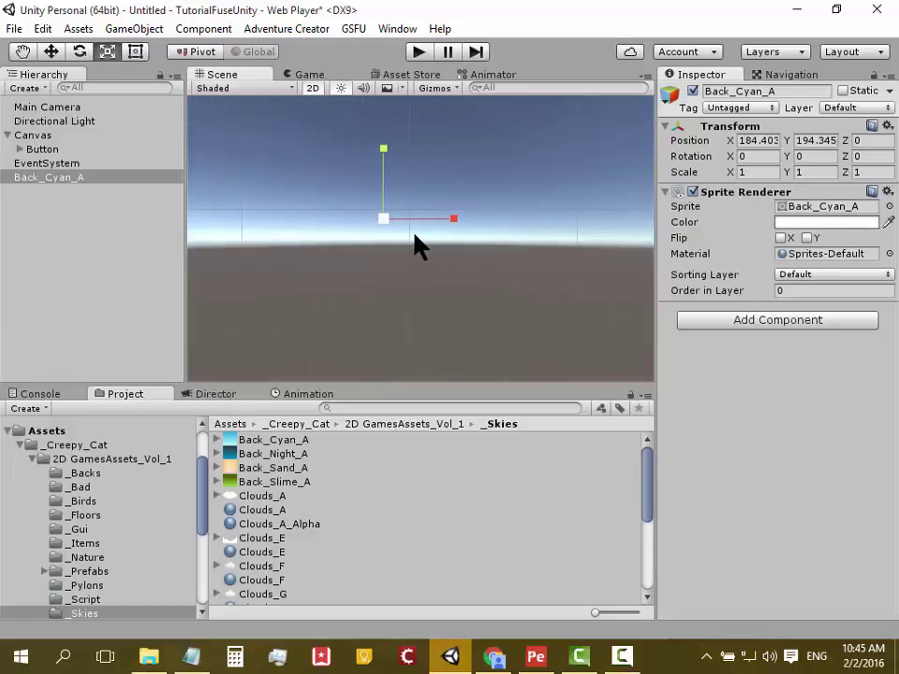
{"action": "scroll", "coordinate": [417, 243], "scroll_direction": "down", "scroll_amount": 1}
{"action": "scroll", "coordinate": [417, 246], "scroll_direction": "down", "scroll_amount": 2}
{"action": "scroll", "coordinate": [416, 246], "scroll_direction": "down", "scroll_amount": 2}
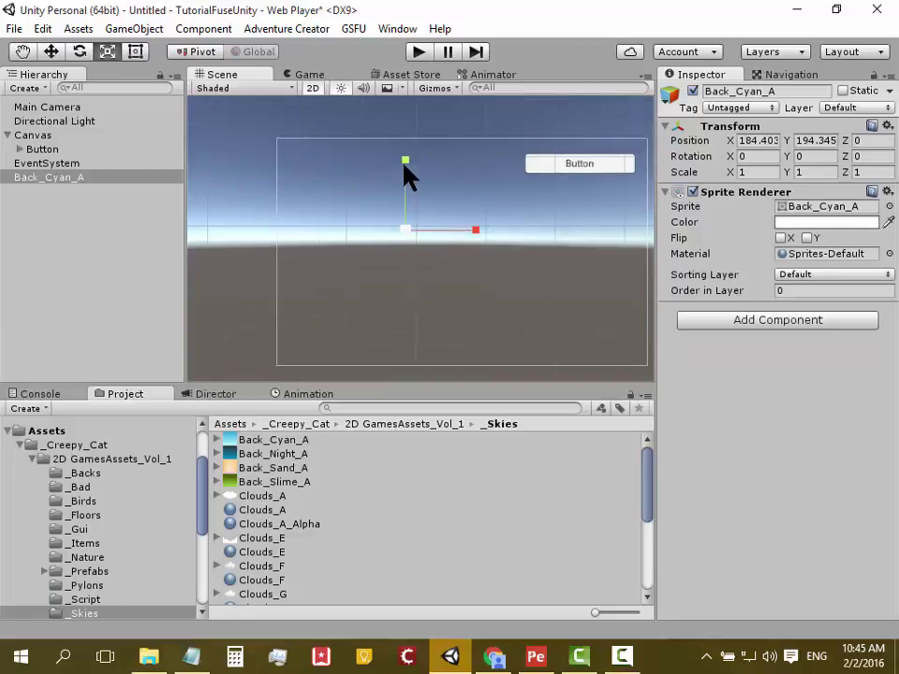
{"action": "left_click_drag", "start_coordinate": [405, 159], "coordinate": [393, 67]}
Set the sky sprite's Scale X, Y and Z to 10.
{"action": "left_click", "coordinate": [759, 172]}
{"action": "type", "text": "10"}
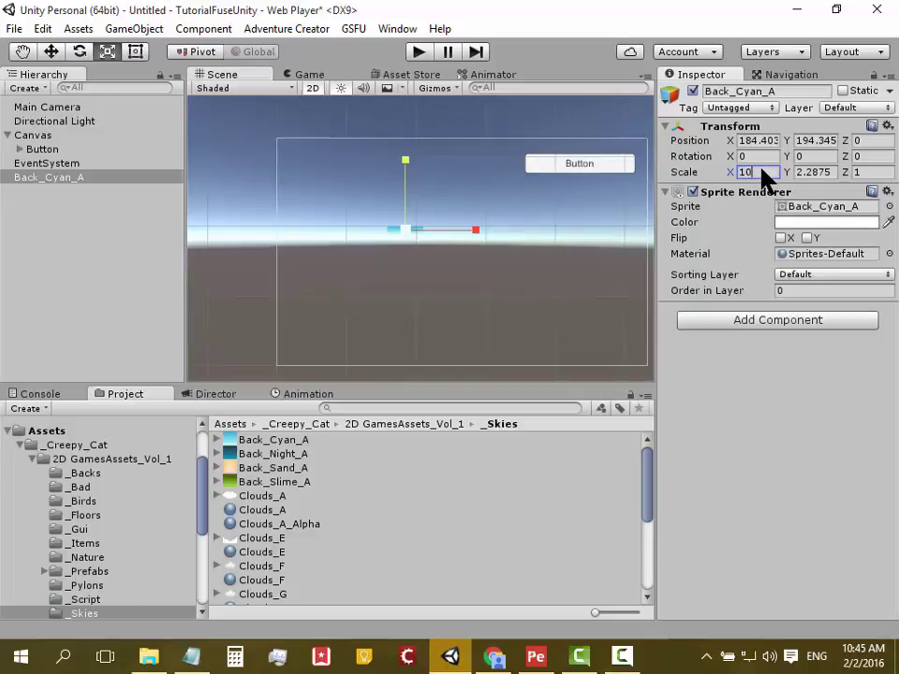
{"action": "left_click", "coordinate": [828, 174]}
{"action": "type", "text": "10"}
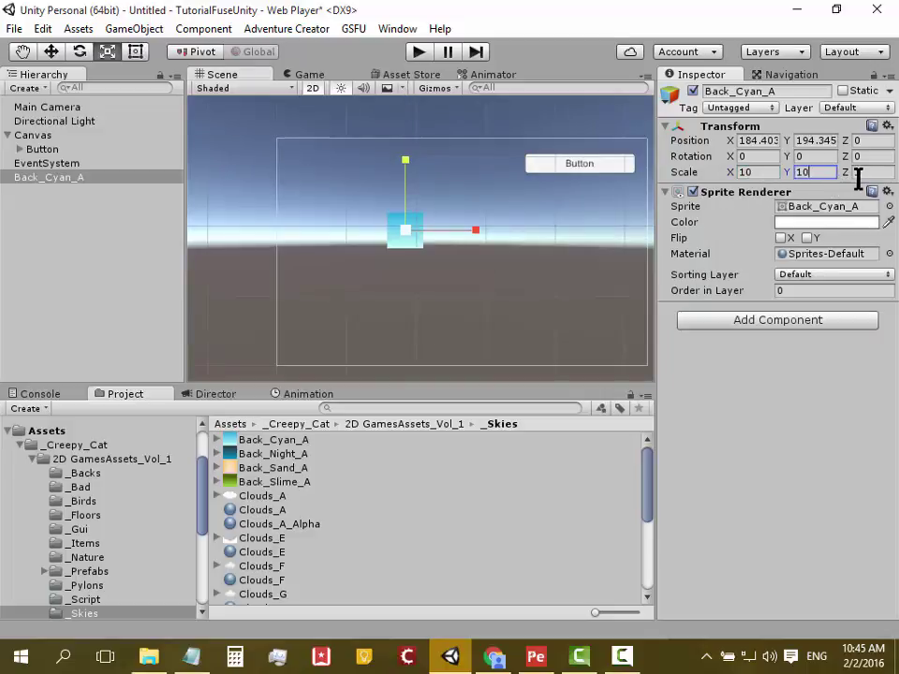
{"action": "left_click", "coordinate": [857, 173]}
{"action": "type", "text": "10"}
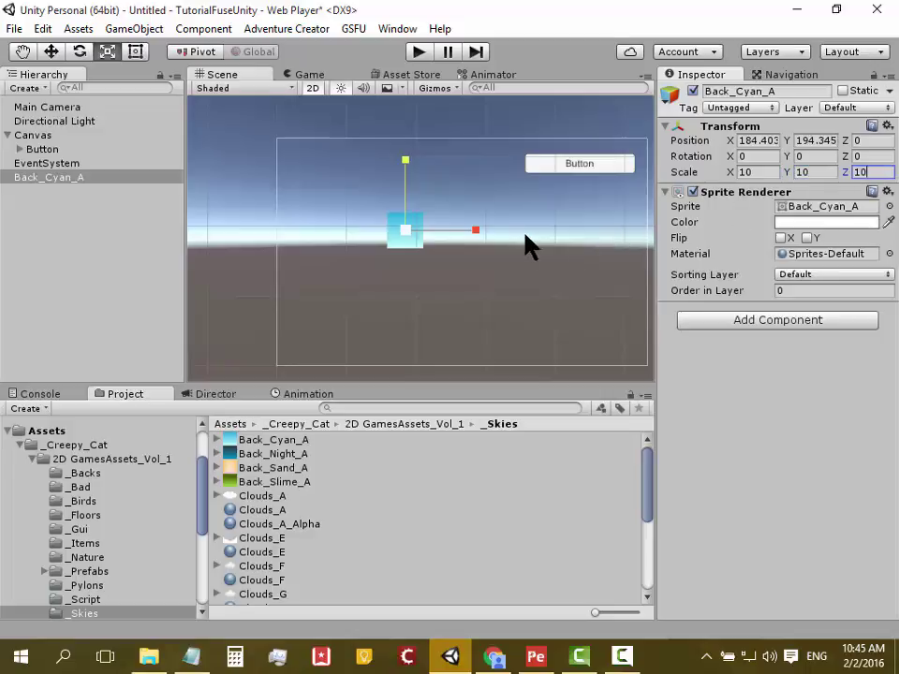
Enlarge the sky sprite evenly until its scale reads about 36.0075.
{"action": "mouse_move", "coordinate": [405, 231]}
{"action": "left_mouse_down"}
{"action": "mouse_move", "coordinate": [556, 148]}
{"action": "mouse_move", "coordinate": [586, 149]}
{"action": "left_mouse_up"}
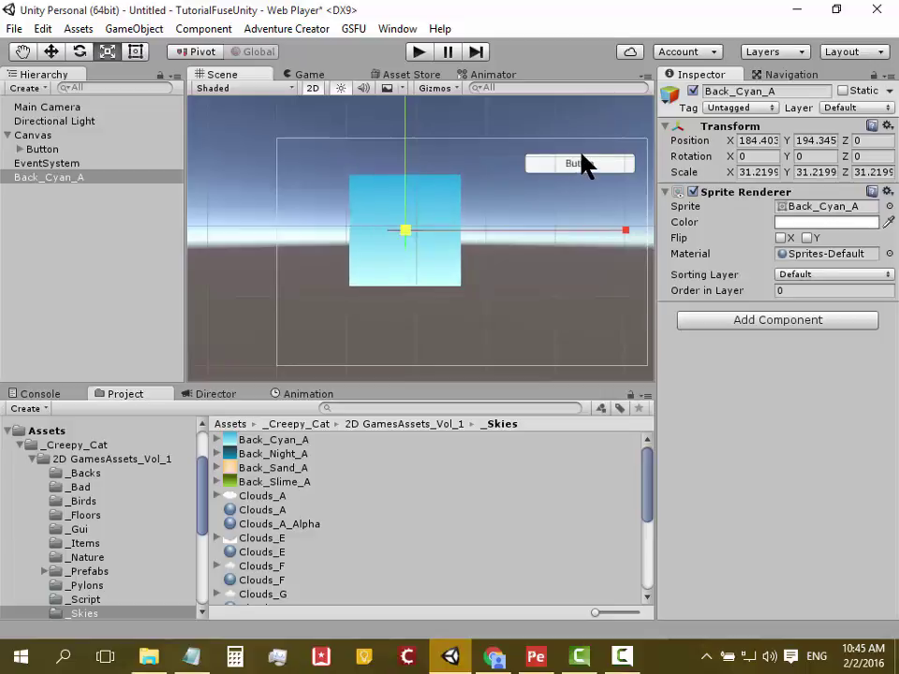
{"action": "left_click_drag", "start_coordinate": [586, 150], "coordinate": [551, 150]}
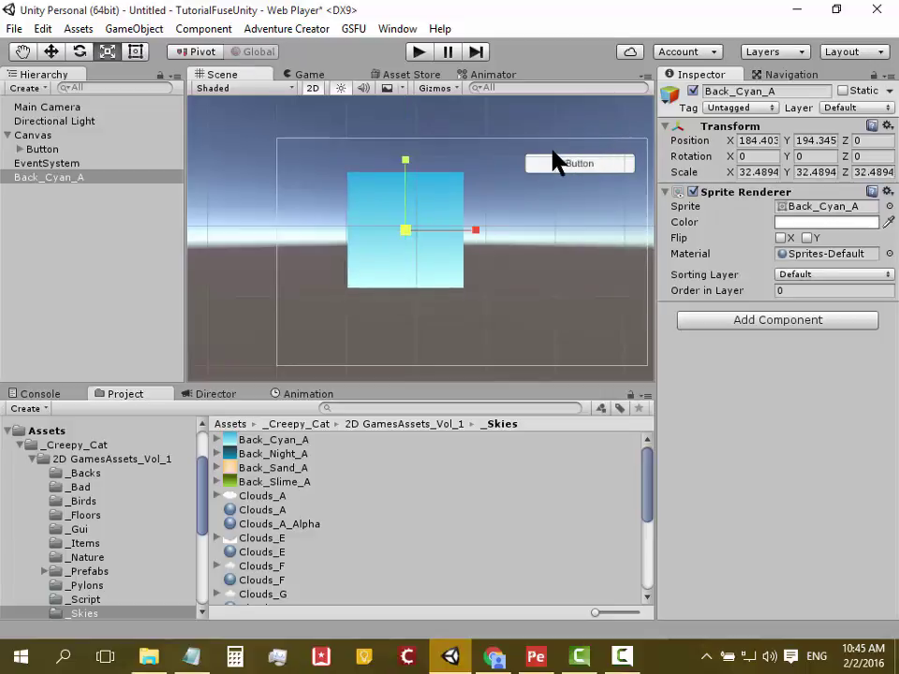
{"action": "middle_click_drag", "start_coordinate": [524, 138], "coordinate": [495, 118]}
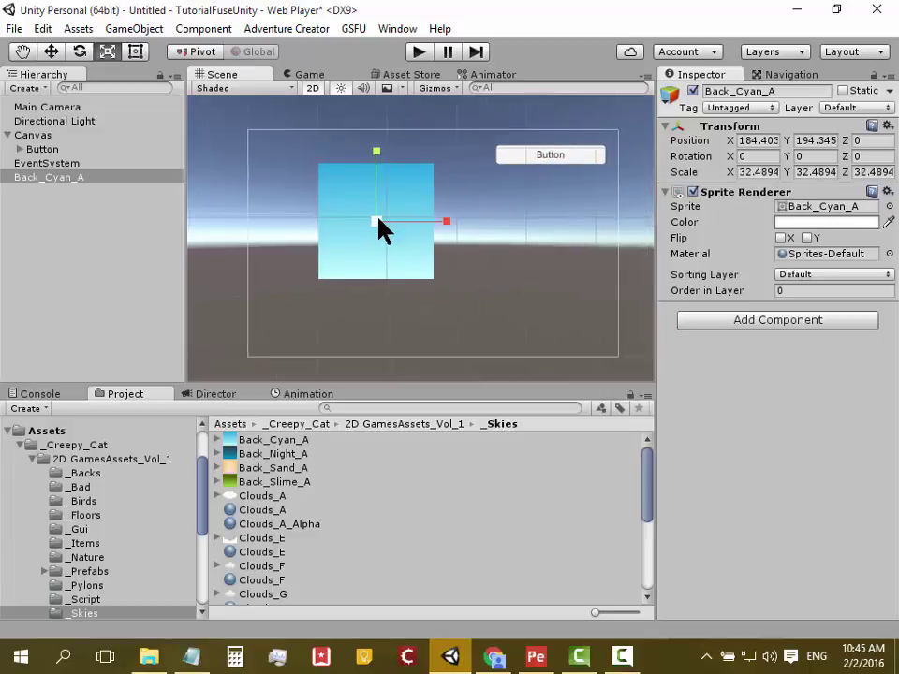
{"action": "left_click_drag", "start_coordinate": [377, 224], "coordinate": [481, 221]}
{"action": "left_click", "coordinate": [760, 172]}
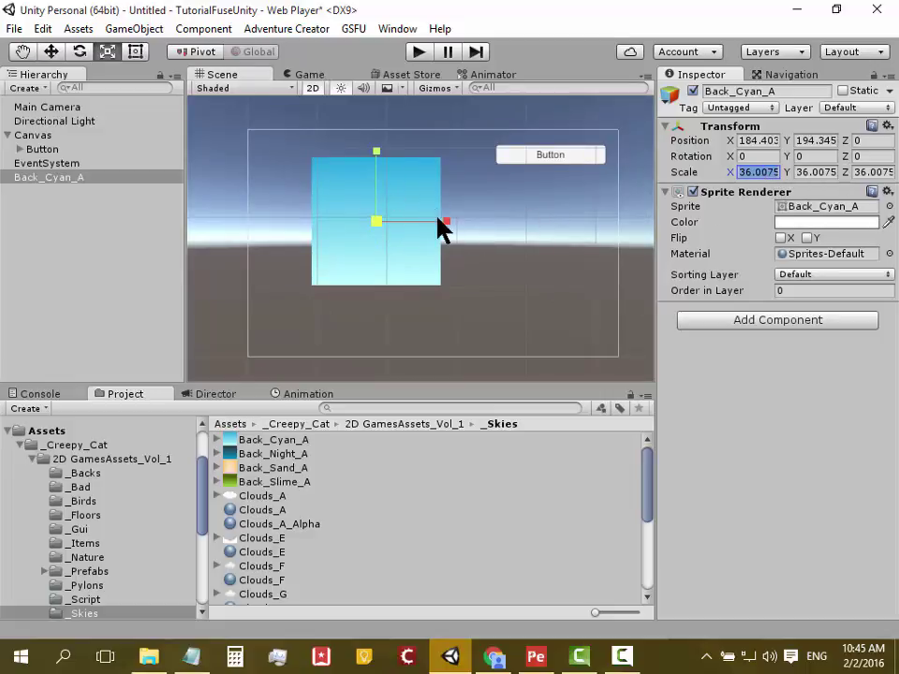
{"action": "scroll", "coordinate": [439, 225], "scroll_direction": "up", "scroll_amount": 1}
{"action": "scroll", "coordinate": [440, 225], "scroll_direction": "up", "scroll_amount": 1}
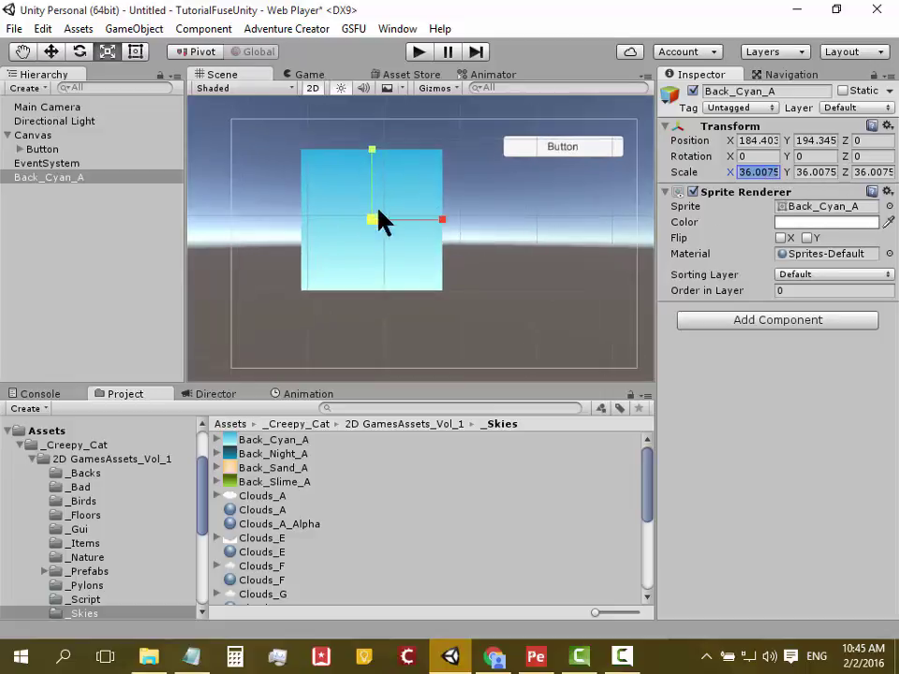
Move the Back_Cyan_A sky sprite up and left to position X 93, Y 234.
{"action": "left_click", "coordinate": [51, 53]}
{"action": "left_click_drag", "start_coordinate": [372, 150], "coordinate": [373, 127]}
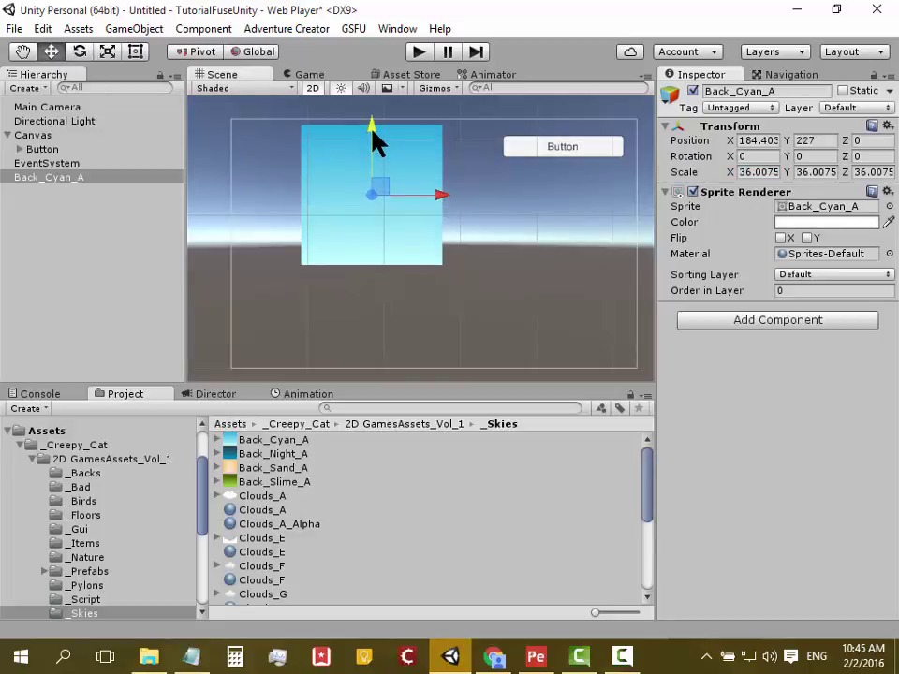
{"action": "left_click_drag", "start_coordinate": [437, 191], "coordinate": [375, 194]}
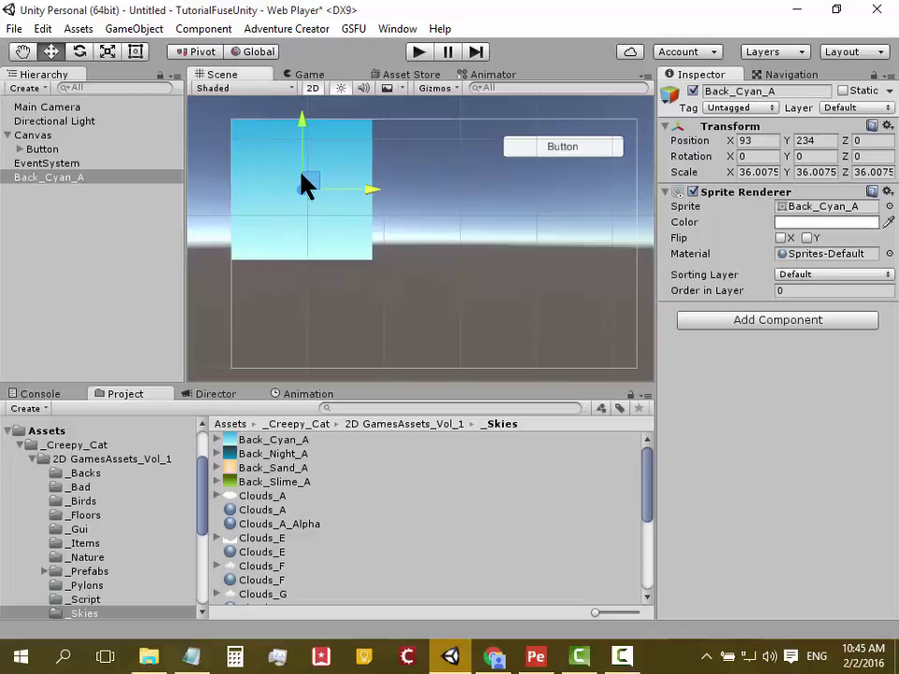
{"action": "scroll", "coordinate": [328, 272], "scroll_direction": "up", "scroll_amount": 1}
{"action": "scroll", "coordinate": [328, 272], "scroll_direction": "up", "scroll_amount": 1}
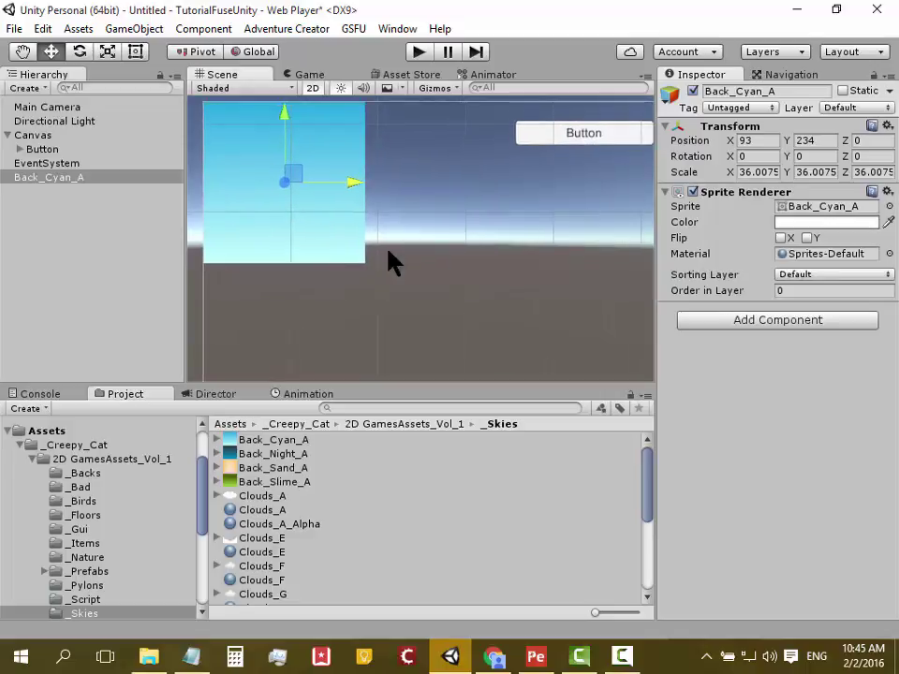
{"action": "middle_click_drag", "start_coordinate": [503, 242], "coordinate": [486, 235]}
{"action": "scroll", "coordinate": [482, 236], "scroll_direction": "down", "scroll_amount": 1}
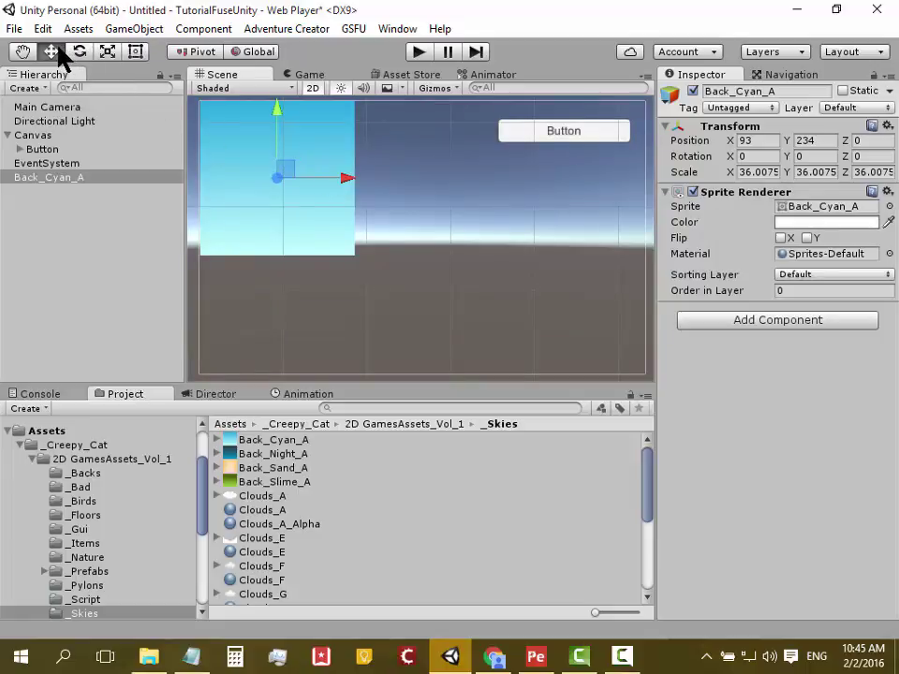
Scale the sky sprite to about X 177.168 by Y 38.7081 to span the scene.
{"action": "left_click", "coordinate": [105, 52]}
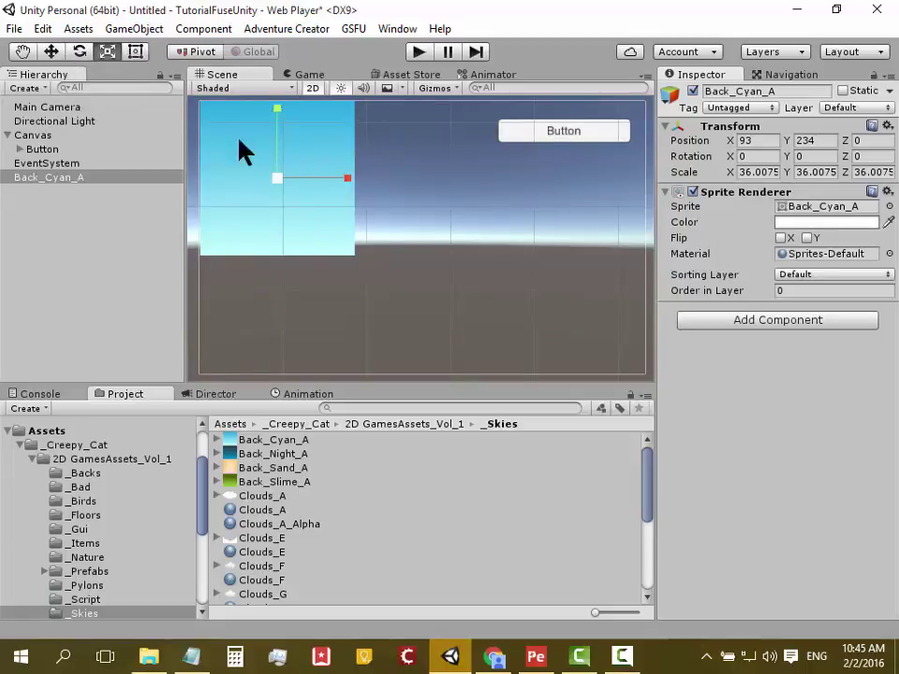
{"action": "left_click_drag", "start_coordinate": [353, 179], "coordinate": [368, 187]}
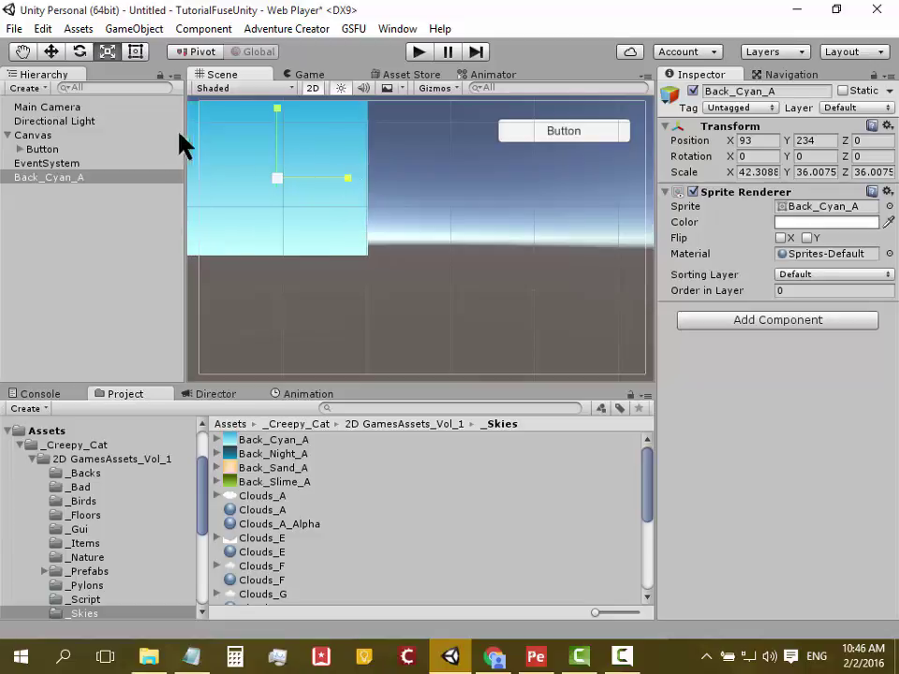
{"action": "left_click_drag", "start_coordinate": [281, 114], "coordinate": [283, 127]}
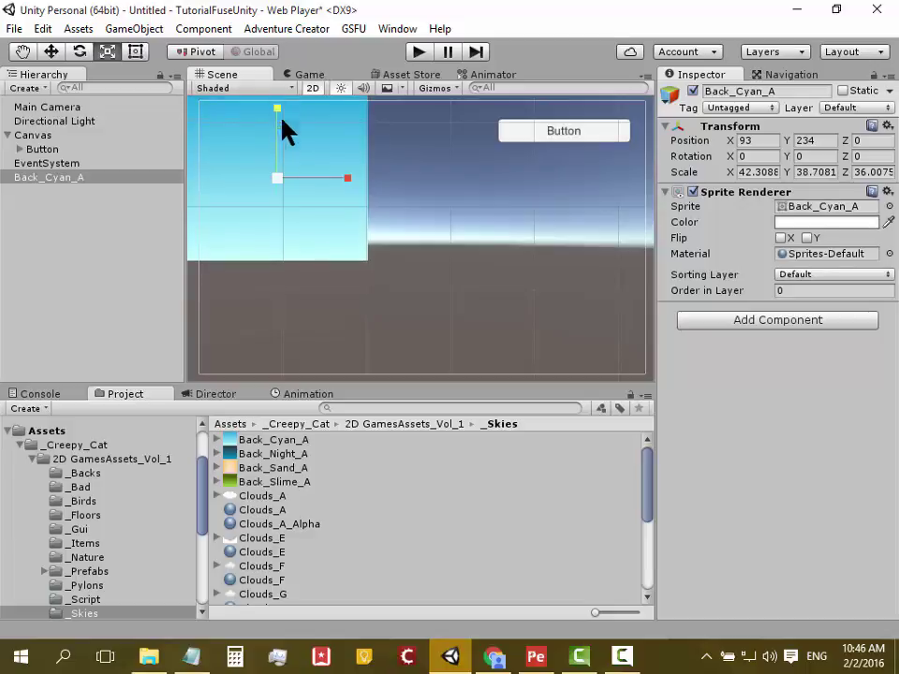
{"action": "mouse_move", "coordinate": [348, 180]}
{"action": "left_mouse_down"}
{"action": "mouse_move", "coordinate": [563, 197]}
{"action": "mouse_move", "coordinate": [575, 211]}
{"action": "left_mouse_up"}
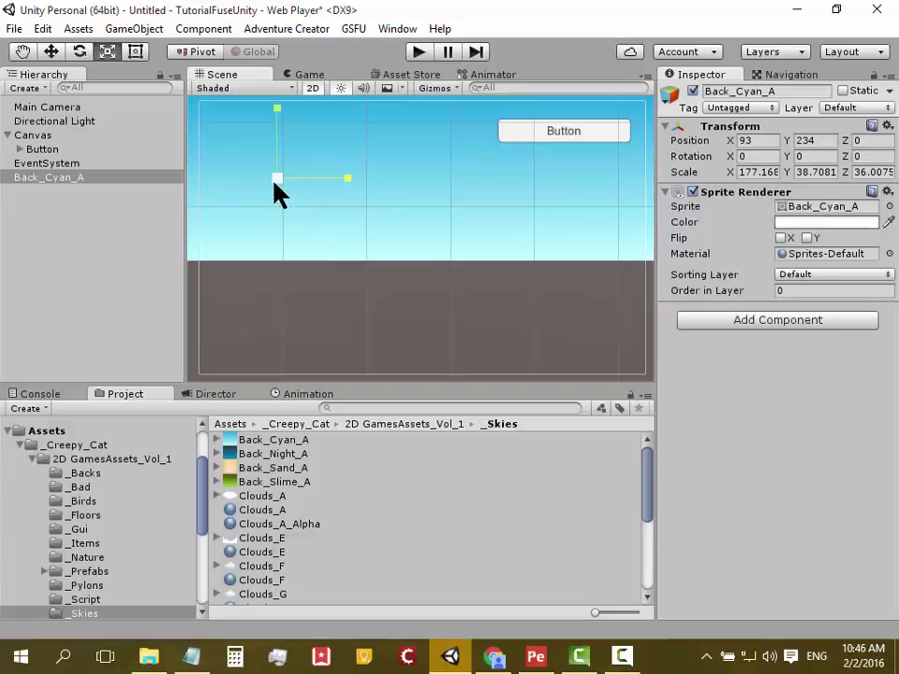
Find the Clouds_A sprite among the sky assets and drag it into the scene.
{"action": "left_click", "coordinate": [290, 444]}
{"action": "left_click", "coordinate": [291, 455]}
{"action": "left_click", "coordinate": [291, 480]}
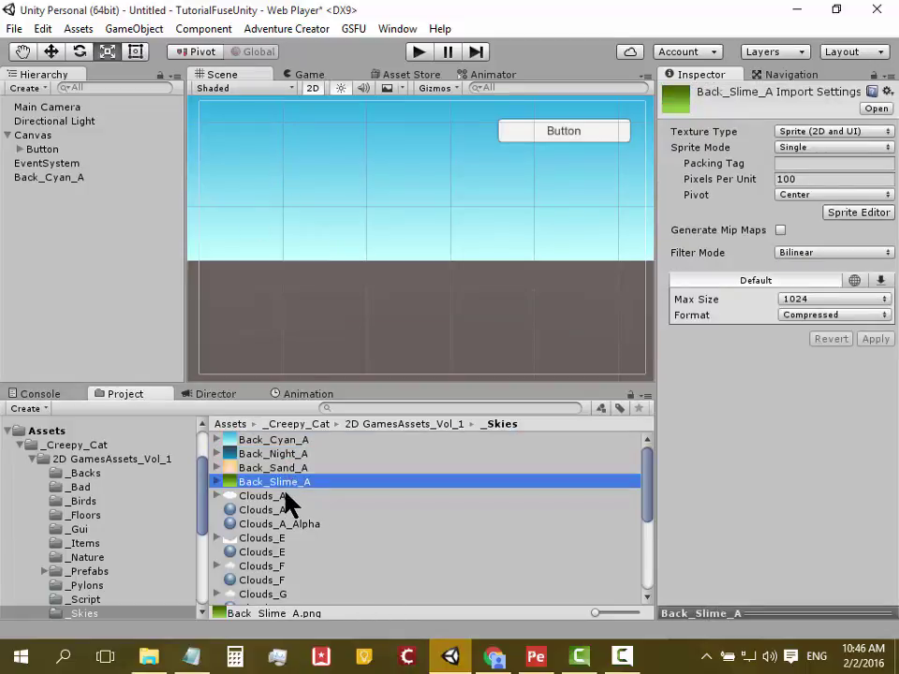
{"action": "left_click", "coordinate": [291, 496]}
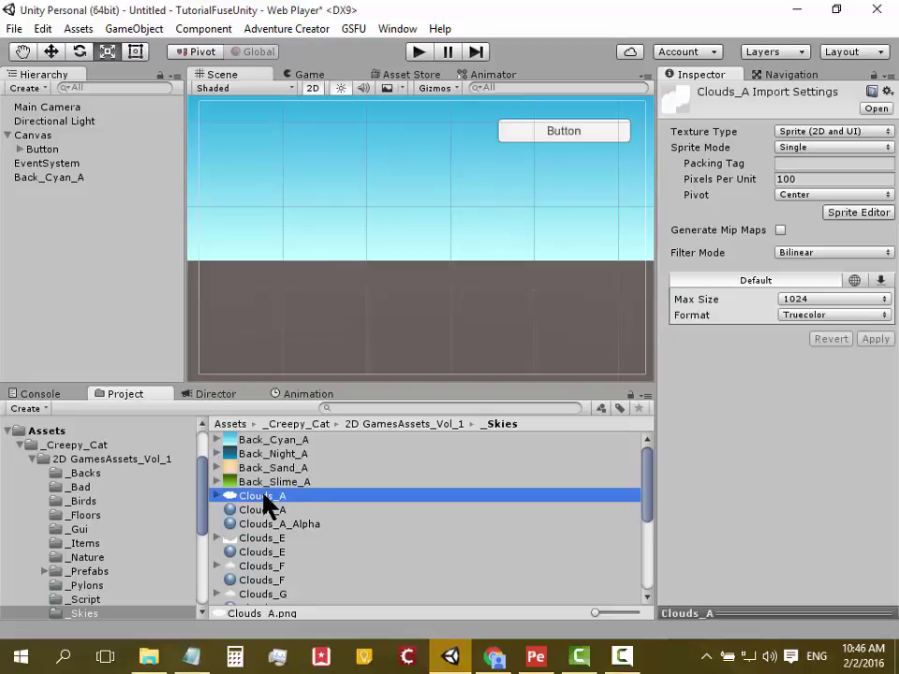
{"action": "left_click_drag", "start_coordinate": [263, 497], "coordinate": [275, 172]}
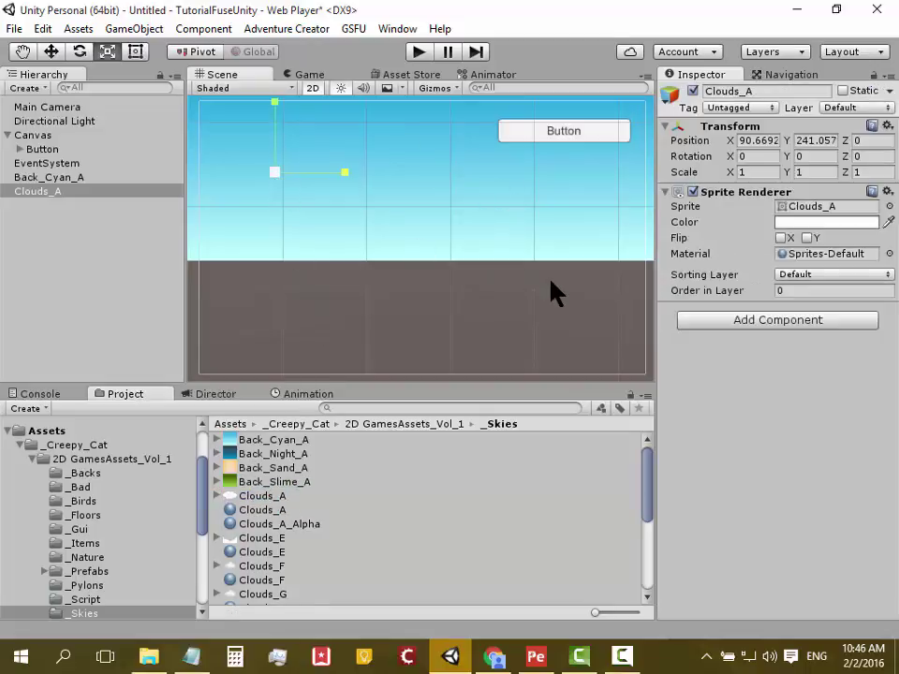
Set the cloud's scale to 10 on X, Y and Z.
{"action": "left_click", "coordinate": [763, 171]}
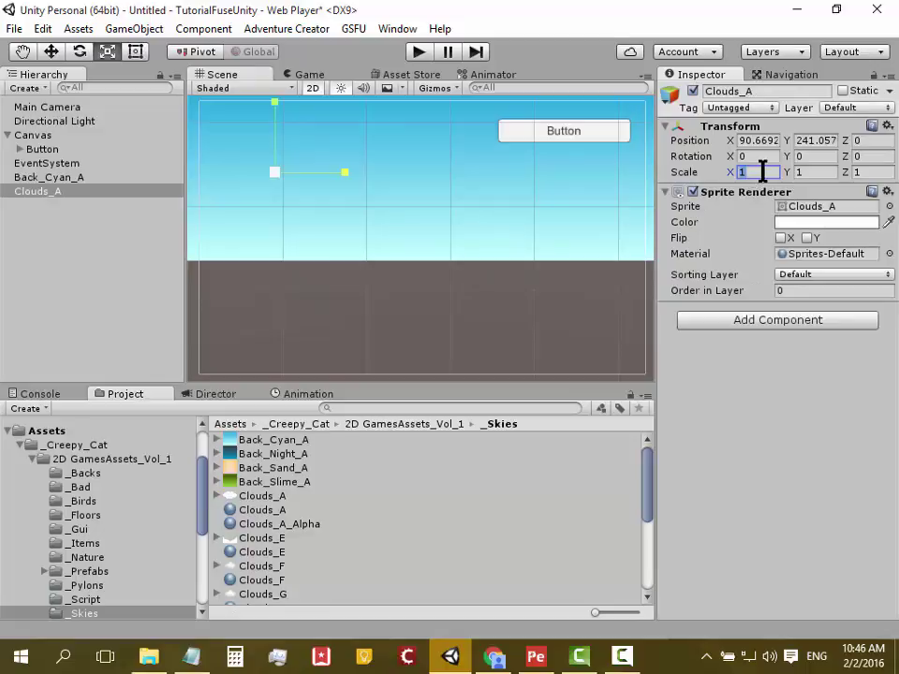
{"action": "type", "text": "10"}
{"action": "left_click", "coordinate": [802, 172]}
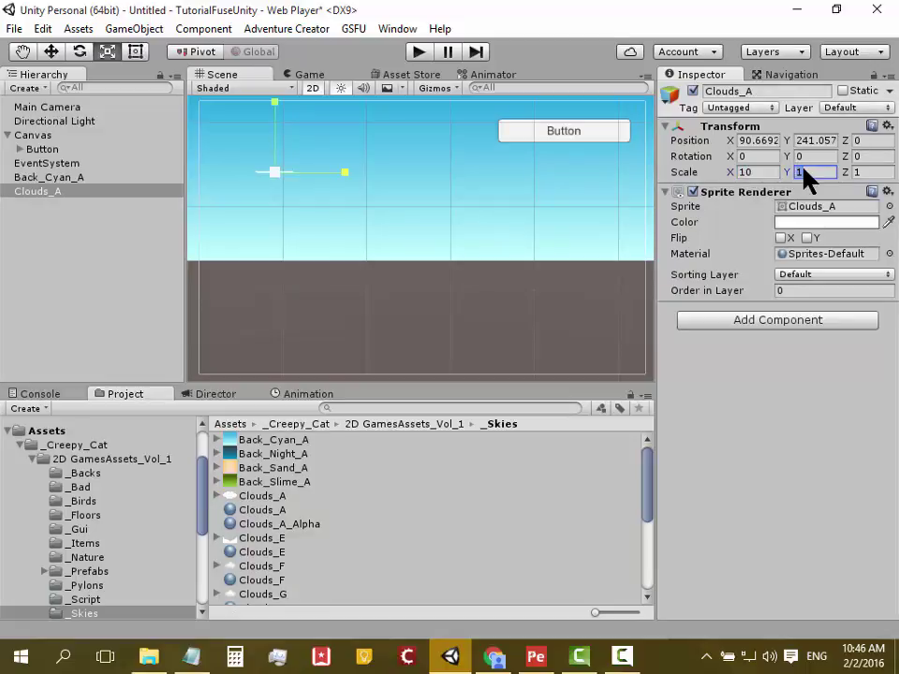
{"action": "type", "text": "10"}
{"action": "left_click", "coordinate": [870, 172]}
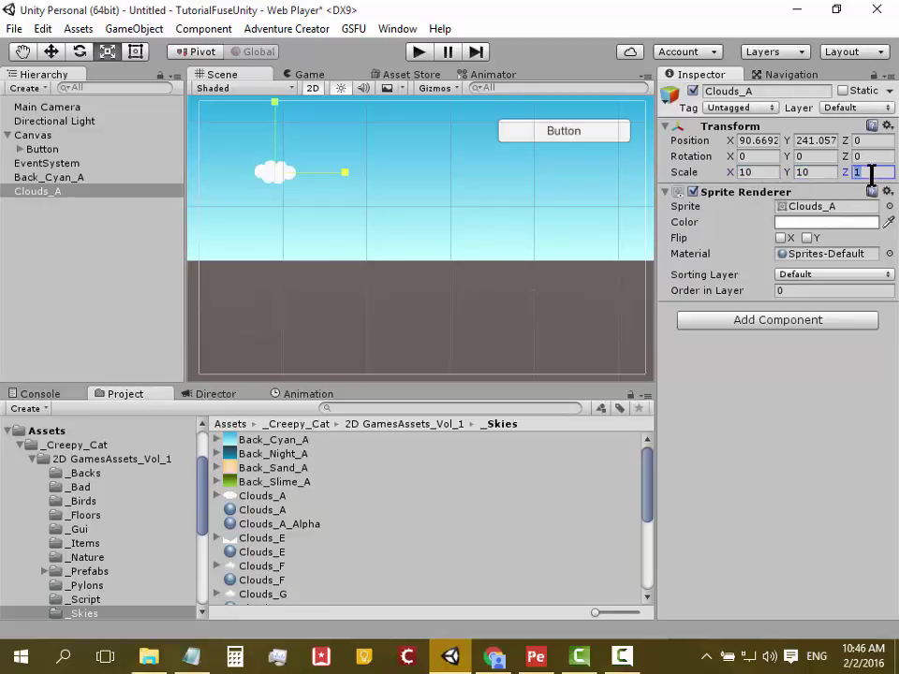
{"action": "type", "text": "10"}
Stretch the cloud with the scale handles to about X 17.12 and Y 15.44.
{"action": "left_click_drag", "start_coordinate": [276, 103], "coordinate": [272, 84]}
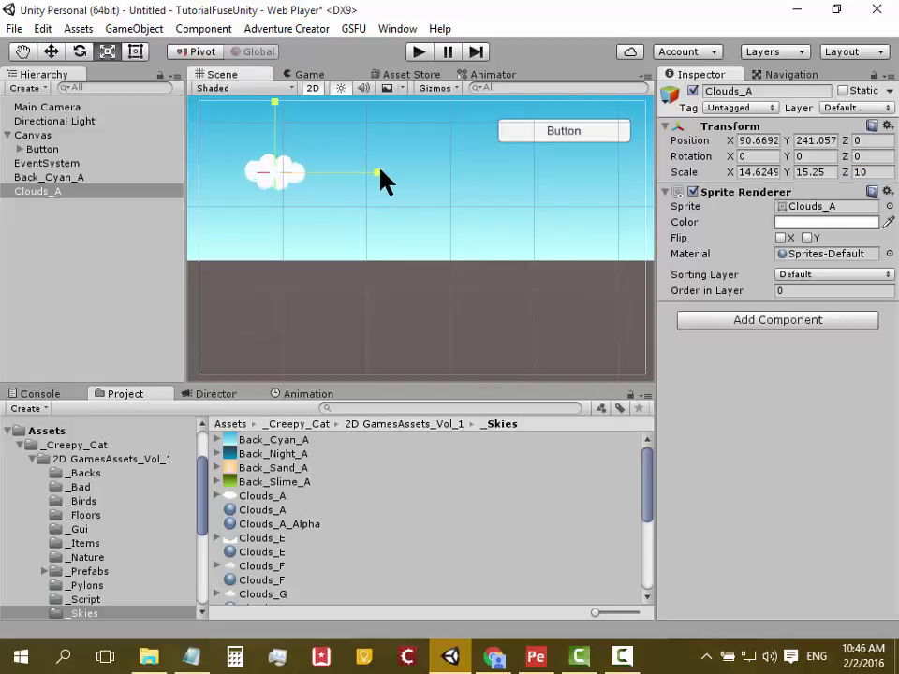
{"action": "left_click_drag", "start_coordinate": [345, 177], "coordinate": [389, 180]}
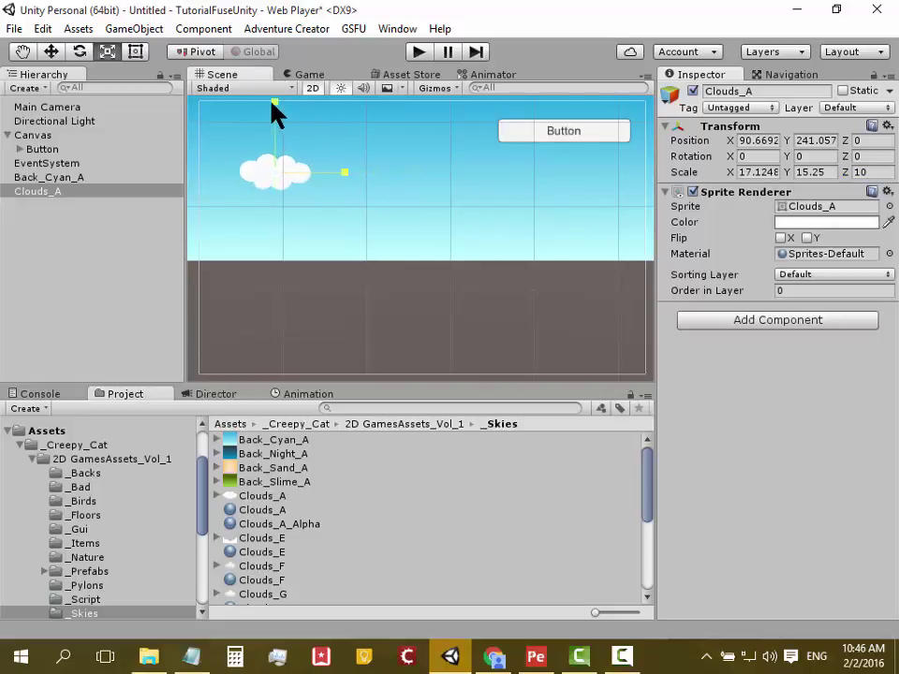
{"action": "left_click_drag", "start_coordinate": [273, 101], "coordinate": [271, 100]}
{"action": "left_click", "coordinate": [69, 192]}
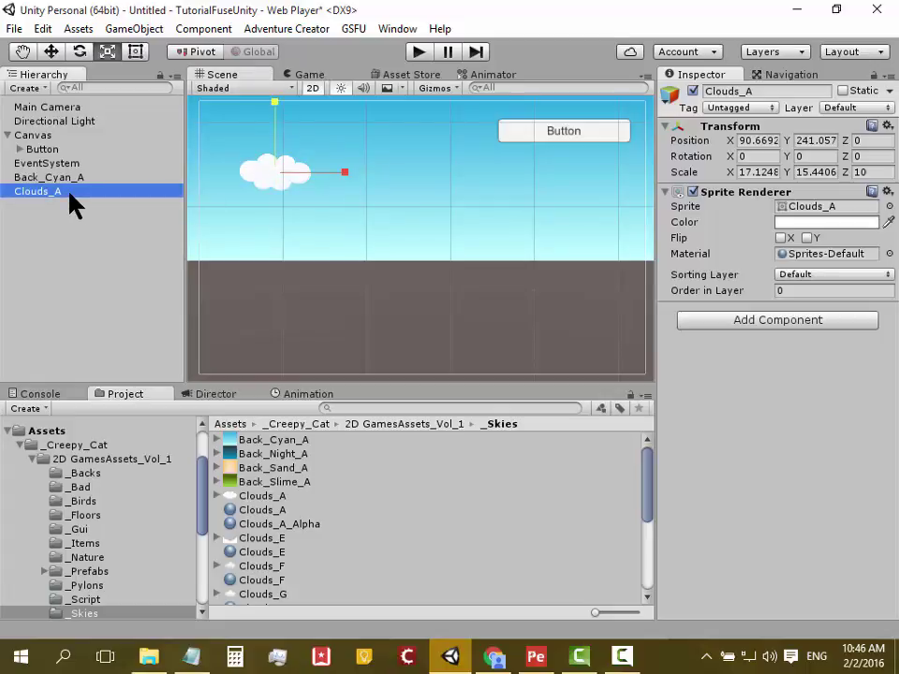
Duplicate Clouds_A twice and place the copies further right along the upper row.
{"action": "left_click", "coordinate": [69, 193]}
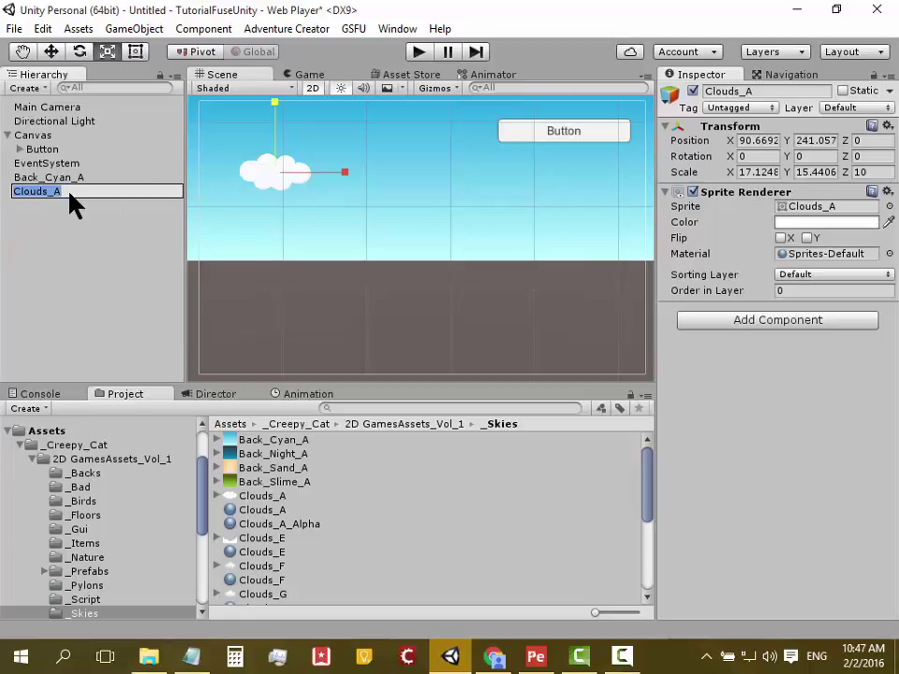
{"action": "left_click", "coordinate": [66, 208]}
{"action": "left_click", "coordinate": [62, 193]}
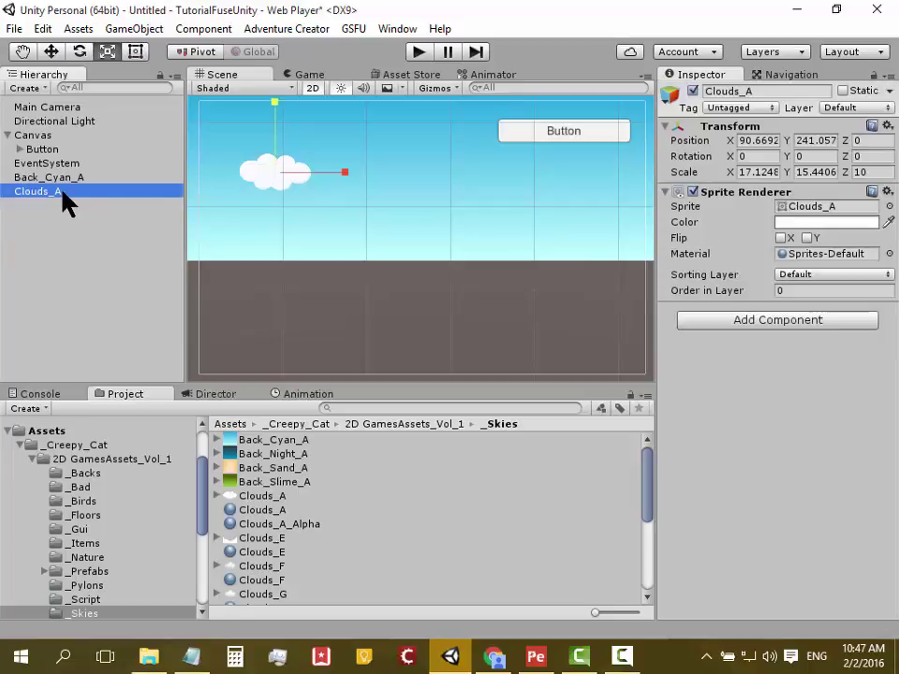
{"action": "key", "text": "ctrl+d"}
{"action": "left_click", "coordinate": [50, 52]}
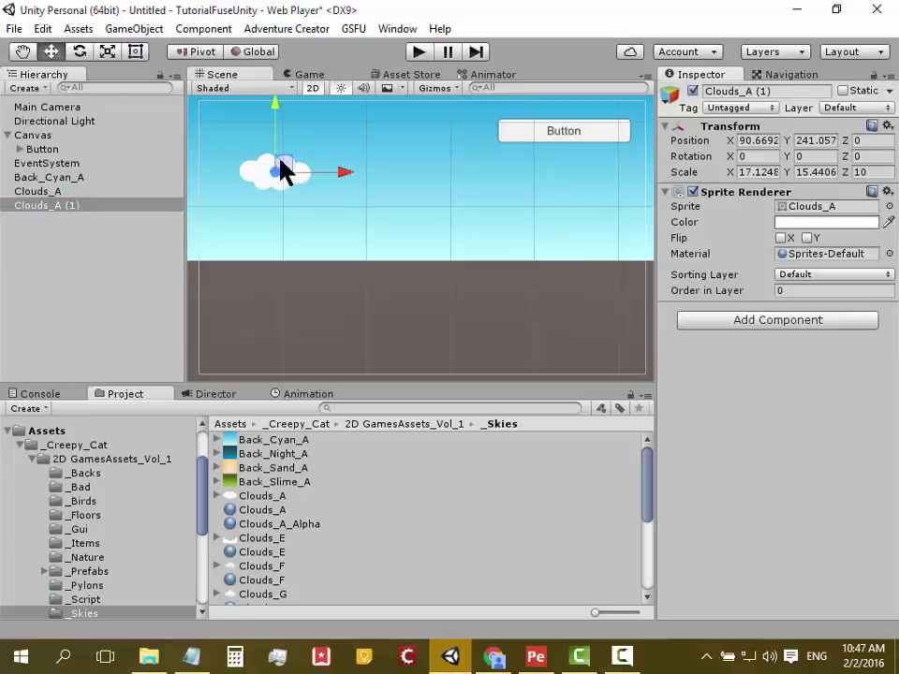
{"action": "left_click_drag", "start_coordinate": [341, 174], "coordinate": [447, 178]}
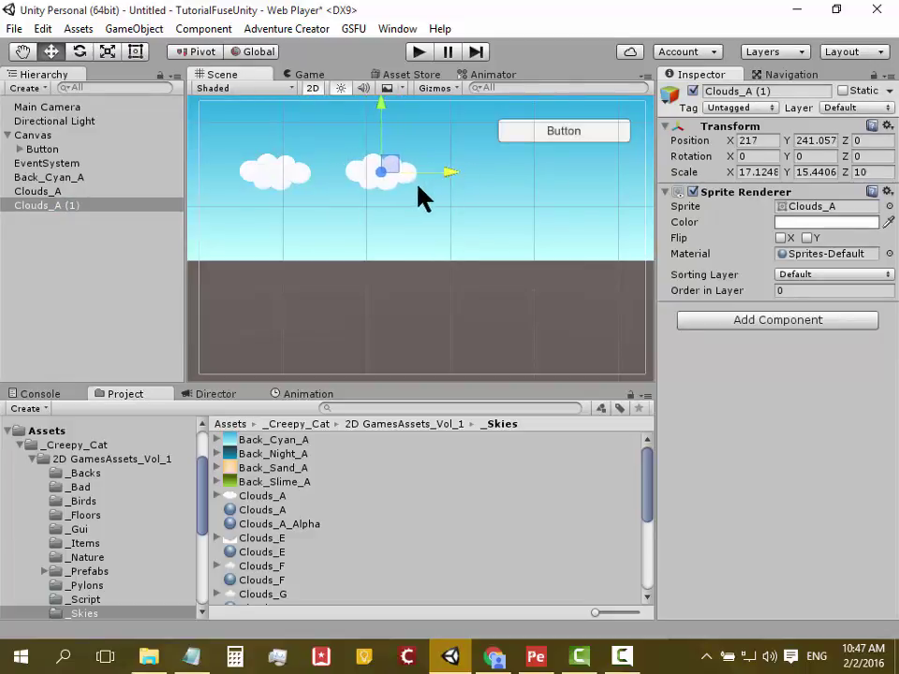
{"action": "key", "text": "ctrl+d"}
{"action": "mouse_move", "coordinate": [445, 176]}
{"action": "left_mouse_down"}
{"action": "mouse_move", "coordinate": [580, 194]}
{"action": "mouse_move", "coordinate": [554, 192]}
{"action": "mouse_move", "coordinate": [558, 197]}
{"action": "mouse_move", "coordinate": [639, 178]}
{"action": "mouse_move", "coordinate": [648, 185]}
{"action": "left_mouse_up"}
Duplicate more clouds and drag them down and left to form a lower row.
{"action": "key", "text": "ctrl+d"}
{"action": "key", "text": "ctrl+d"}
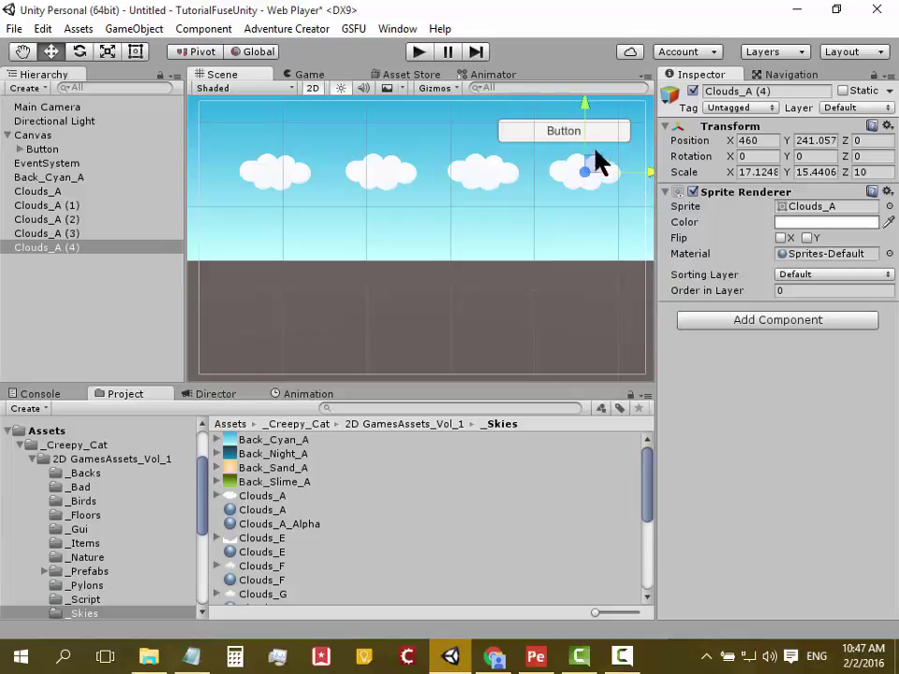
{"action": "left_click_drag", "start_coordinate": [586, 105], "coordinate": [573, 196]}
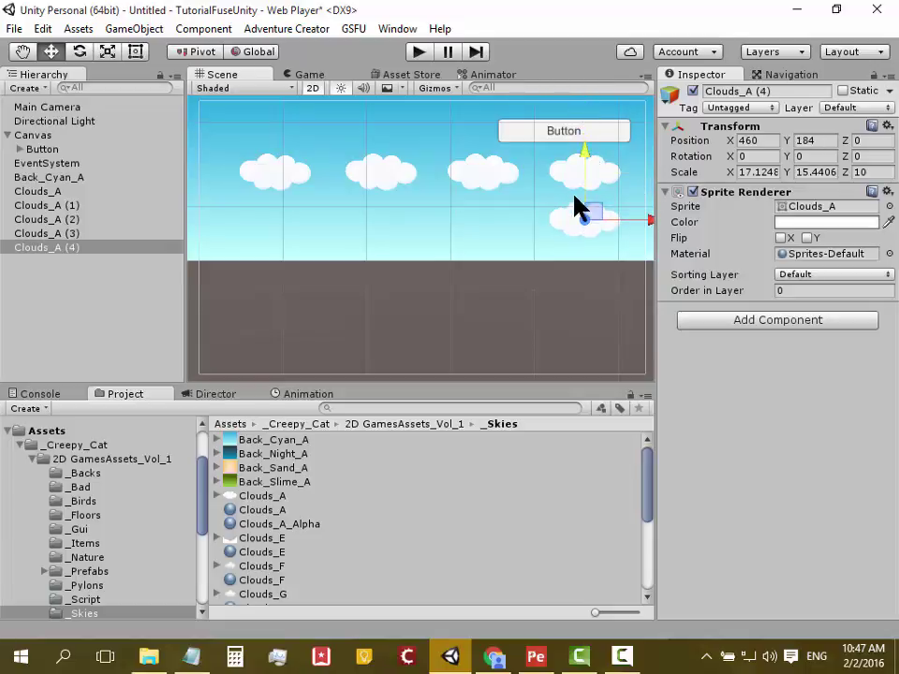
{"action": "left_click_drag", "start_coordinate": [621, 220], "coordinate": [604, 225]}
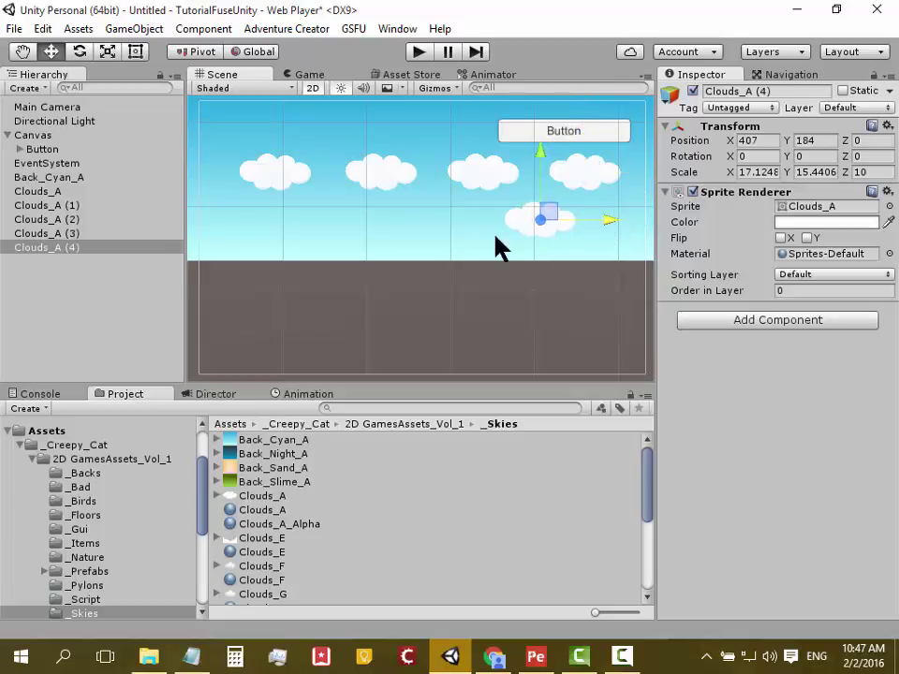
{"action": "key", "text": "ctrl+d"}
{"action": "mouse_move", "coordinate": [604, 222]}
{"action": "left_mouse_down"}
{"action": "mouse_move", "coordinate": [505, 241]}
{"action": "mouse_move", "coordinate": [402, 240]}
{"action": "left_mouse_up"}
{"action": "key", "text": "ctrl+d"}
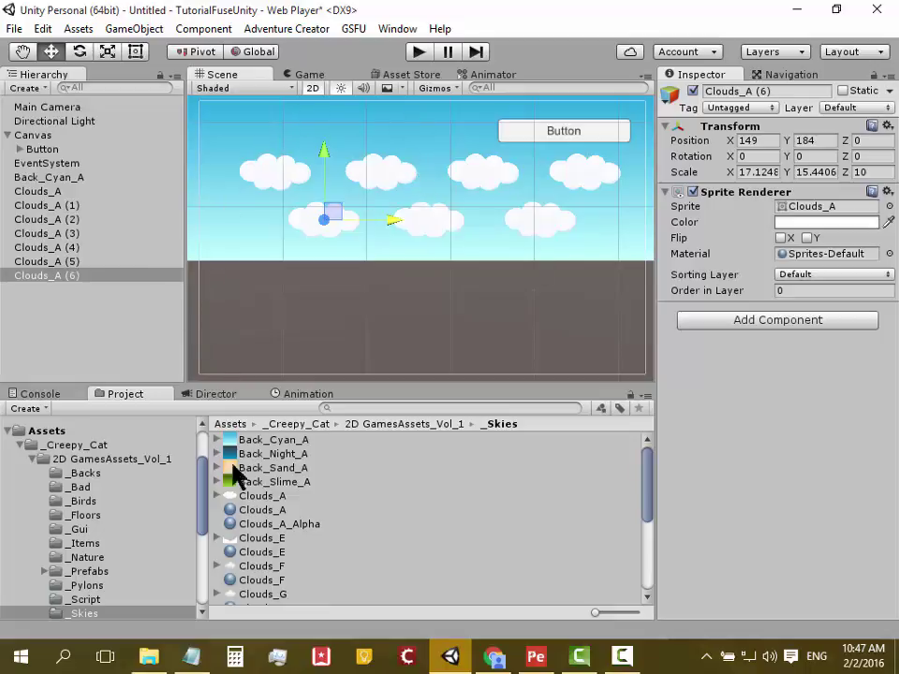
Place the Rainbow_Smooth_01 sprite into the sky scene.
{"action": "scroll", "coordinate": [289, 537], "scroll_direction": "down", "scroll_amount": 3}
{"action": "scroll", "coordinate": [288, 539], "scroll_direction": "up", "scroll_amount": 3}
{"action": "scroll", "coordinate": [293, 531], "scroll_direction": "down", "scroll_amount": 4}
{"action": "scroll", "coordinate": [293, 532], "scroll_direction": "down", "scroll_amount": 1}
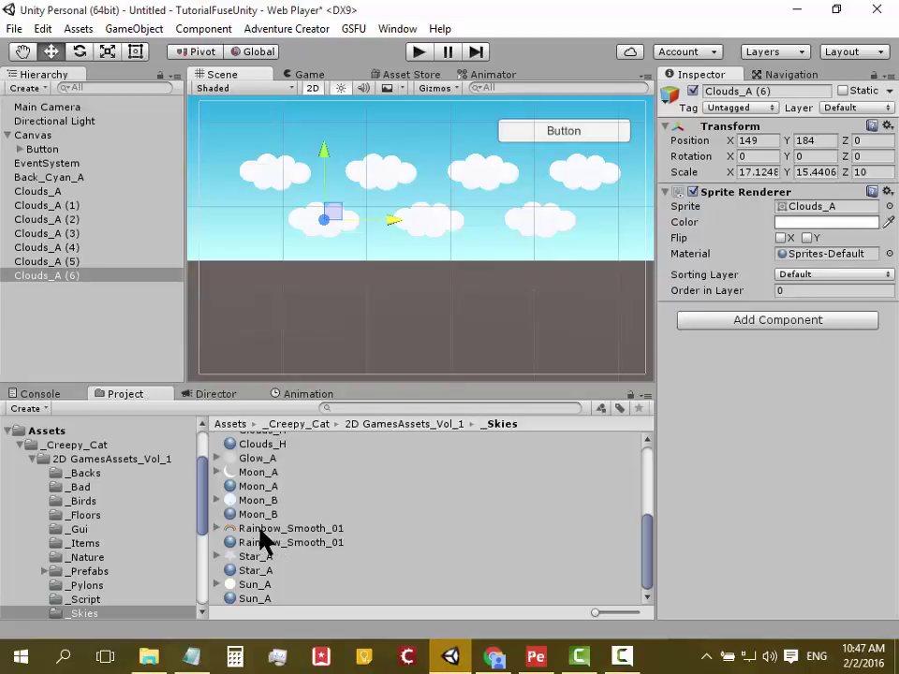
{"action": "left_click_drag", "start_coordinate": [264, 530], "coordinate": [405, 197]}
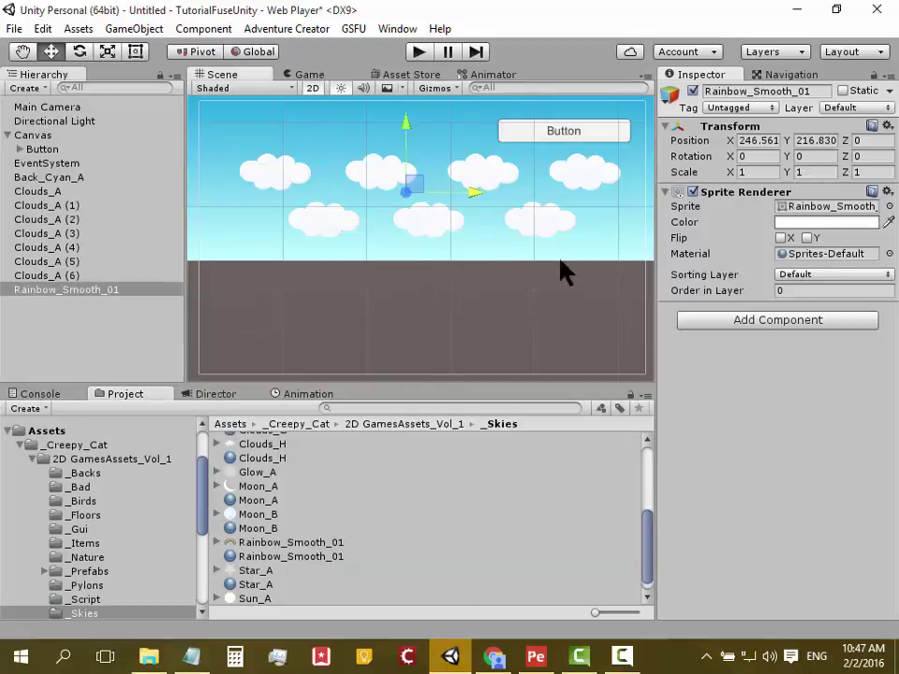
Scale the rainbow to 10 on all axes and move it under the middle clouds.
{"action": "left_click", "coordinate": [760, 172]}
{"action": "type", "text": "10"}
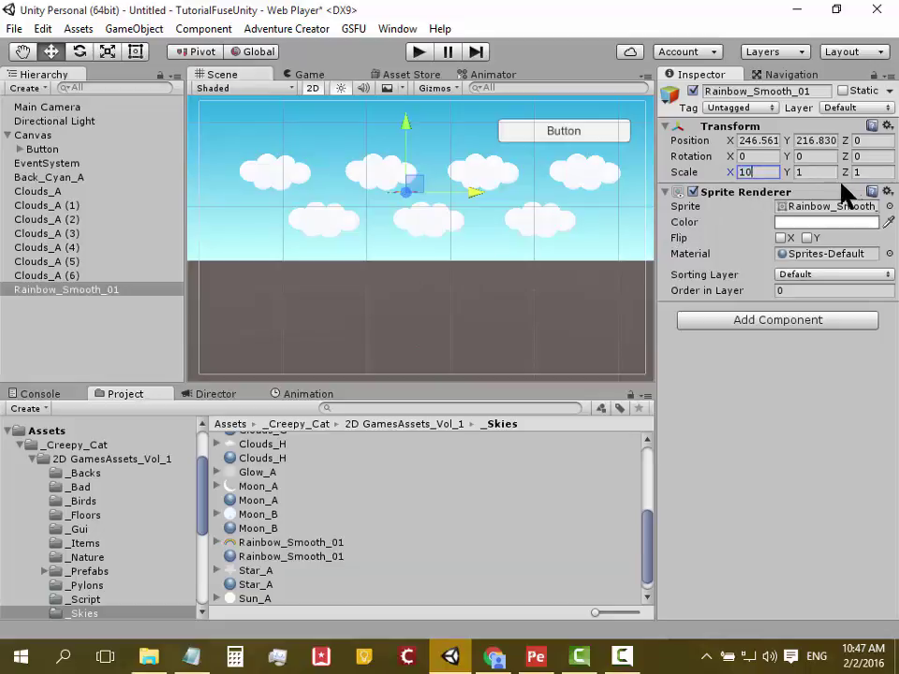
{"action": "left_click", "coordinate": [798, 172]}
{"action": "type", "text": "10"}
{"action": "left_click", "coordinate": [869, 172]}
{"action": "type", "text": "10"}
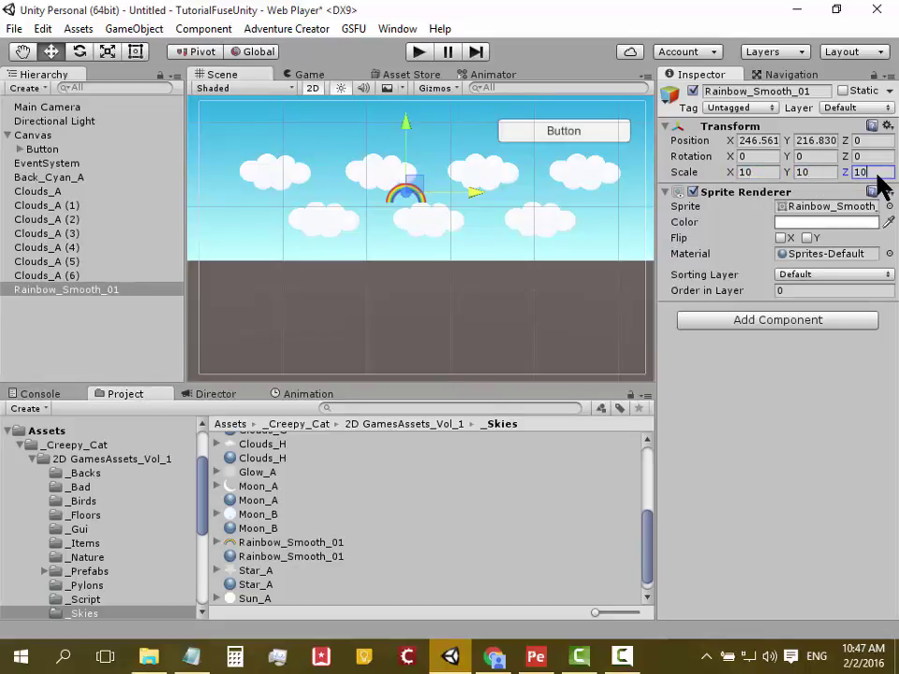
{"action": "left_click_drag", "start_coordinate": [472, 194], "coordinate": [567, 237]}
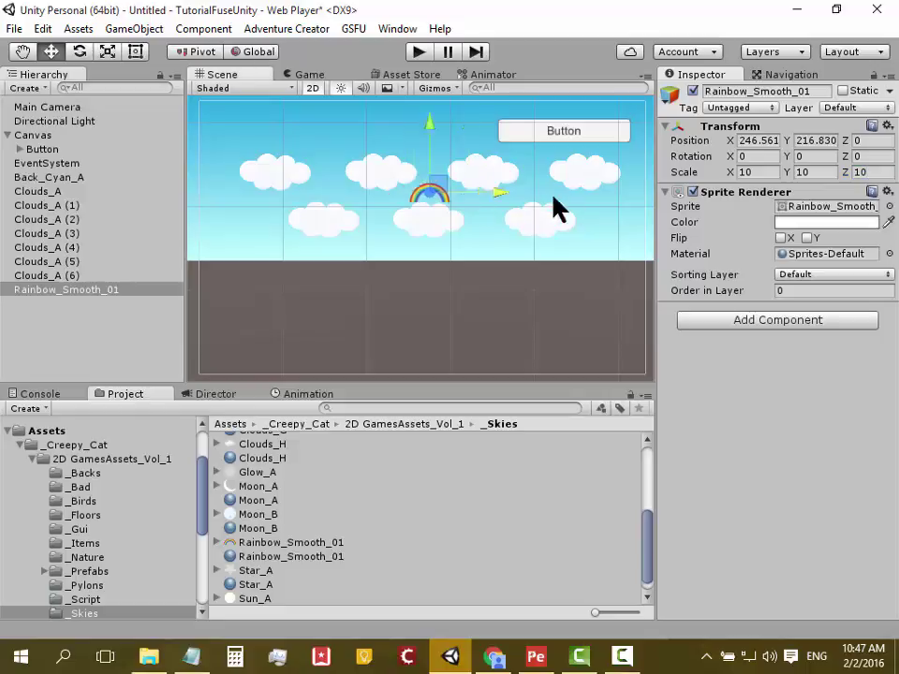
{"action": "left_click_drag", "start_coordinate": [500, 127], "coordinate": [480, 188]}
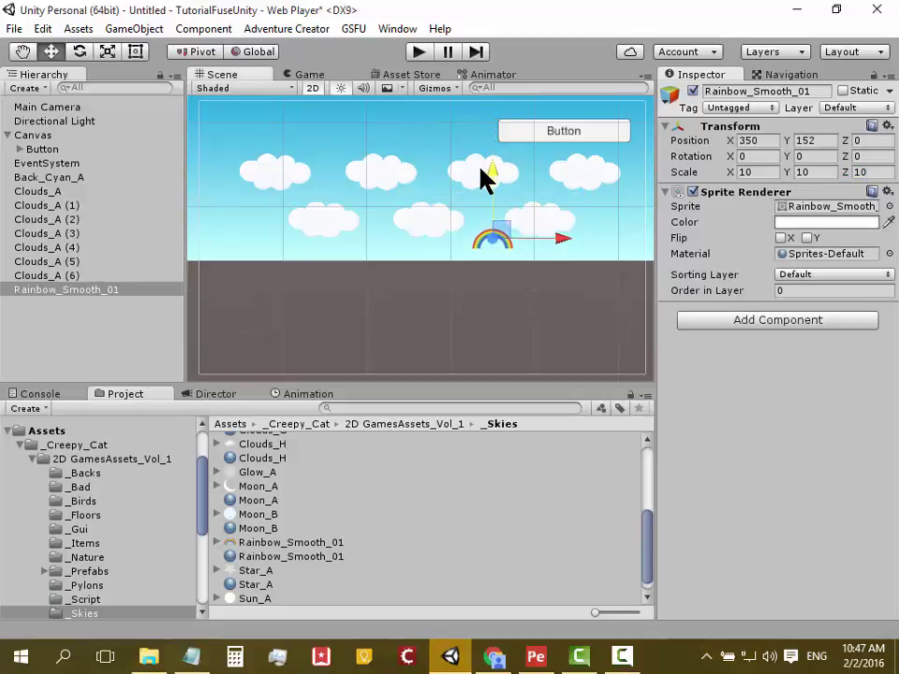
{"action": "mouse_move", "coordinate": [562, 249]}
{"action": "left_mouse_down"}
{"action": "mouse_move", "coordinate": [472, 269]}
{"action": "mouse_move", "coordinate": [477, 259]}
{"action": "left_mouse_up"}
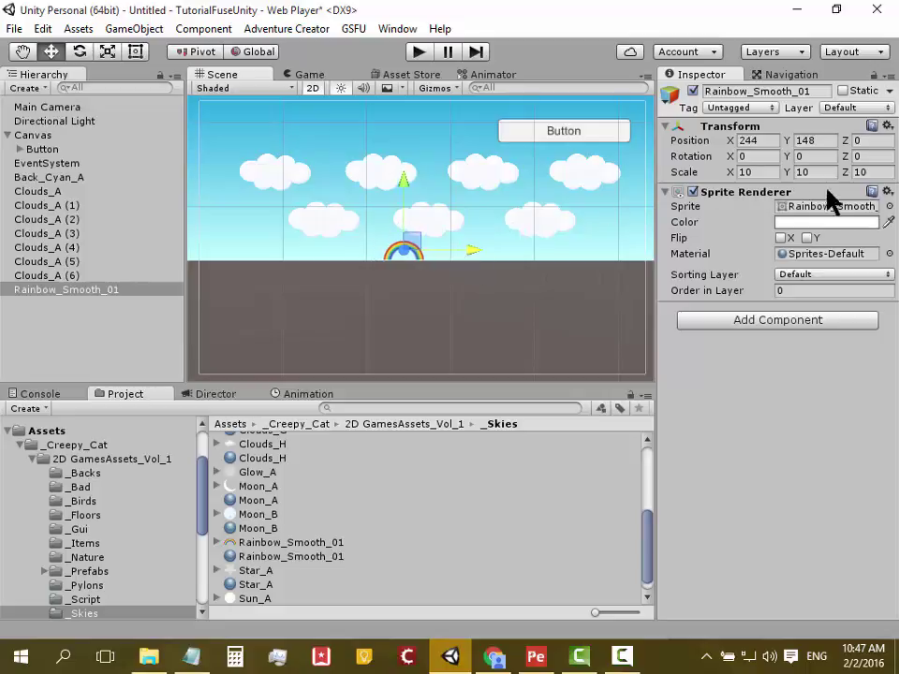
Change the rainbow's scale to 20 on every axis and raise it just above the ground.
{"action": "left_click", "coordinate": [758, 172]}
{"action": "type", "text": "20"}
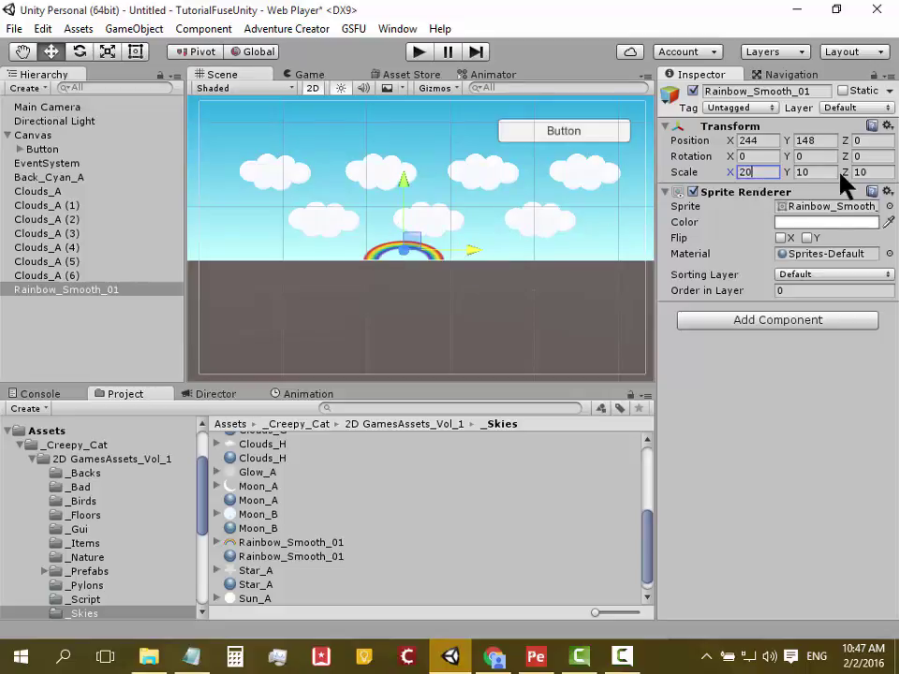
{"action": "left_click", "coordinate": [824, 174]}
{"action": "type", "text": "20"}
{"action": "left_click", "coordinate": [872, 173]}
{"action": "type", "text": "20"}
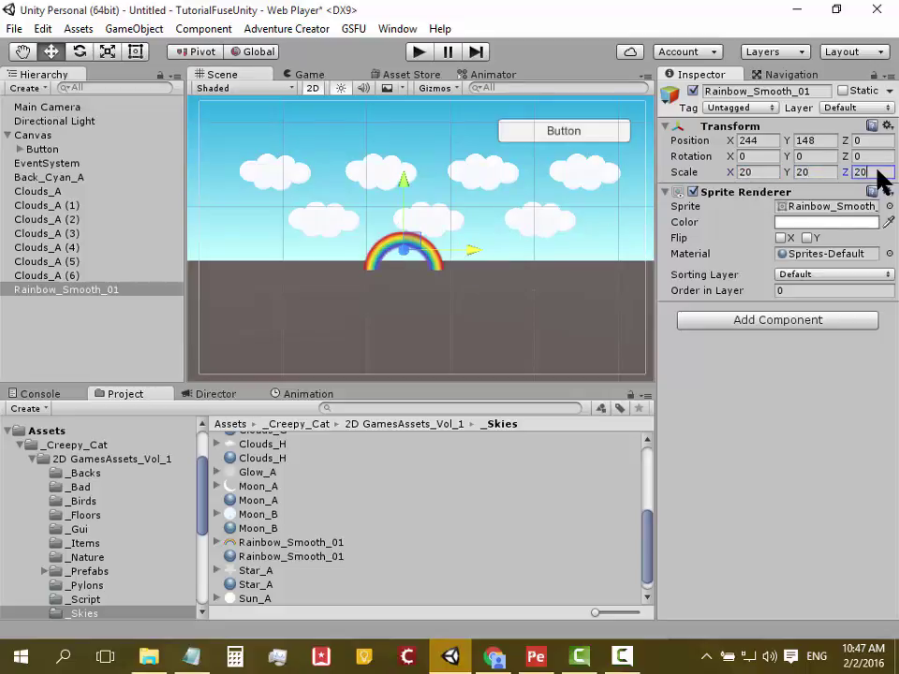
{"action": "mouse_move", "coordinate": [406, 186]}
{"action": "left_mouse_down"}
{"action": "mouse_move", "coordinate": [403, 152]}
{"action": "mouse_move", "coordinate": [405, 177]}
{"action": "left_mouse_up"}
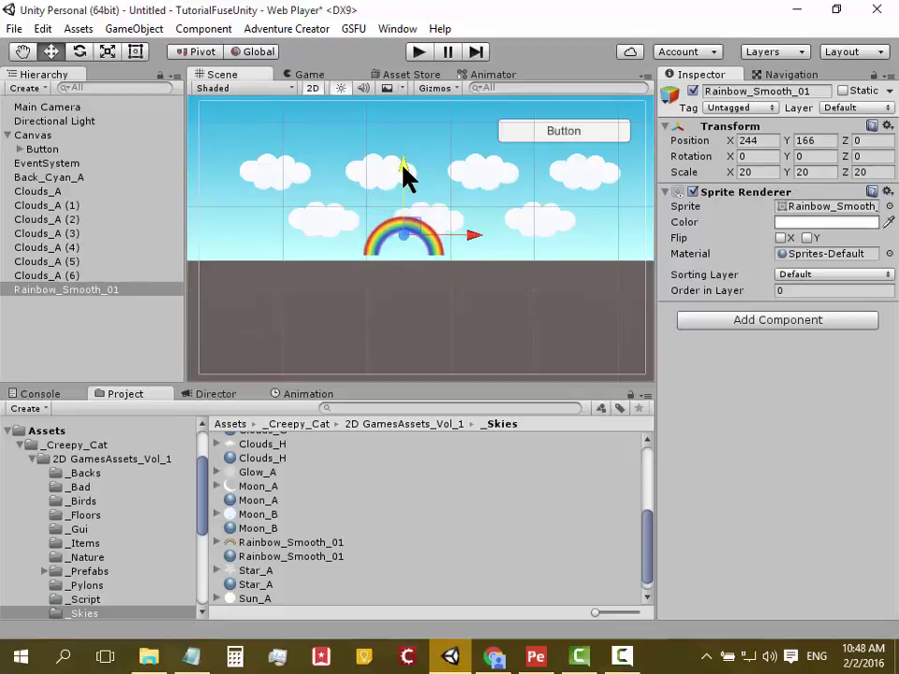
{"action": "left_click", "coordinate": [795, 291]}
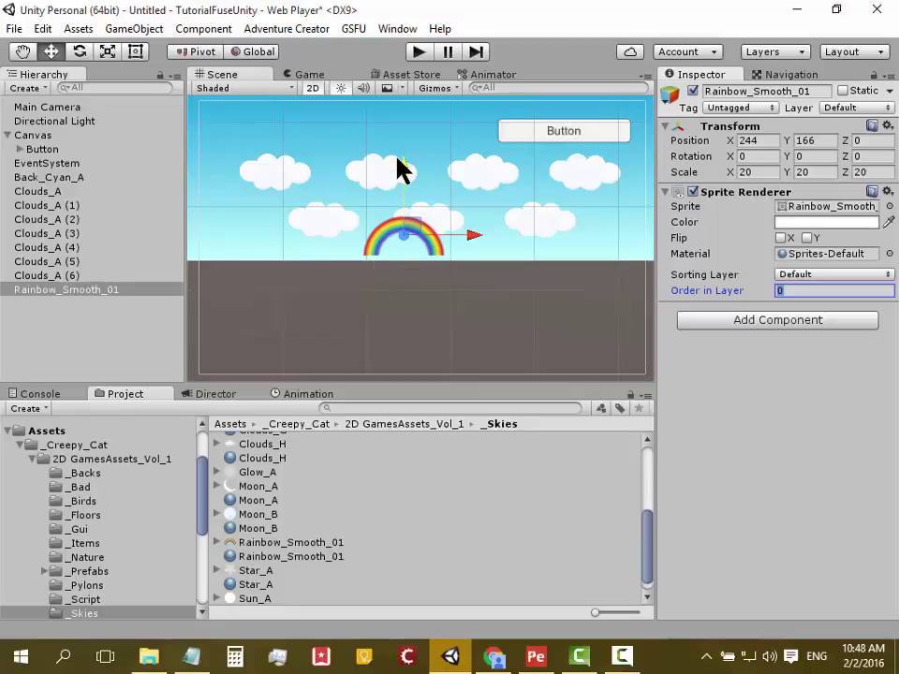
Move the rainbow up to Y 175, trying an Order in Layer of -1 before clearing it.
{"action": "left_click_drag", "start_coordinate": [402, 170], "coordinate": [419, 80]}
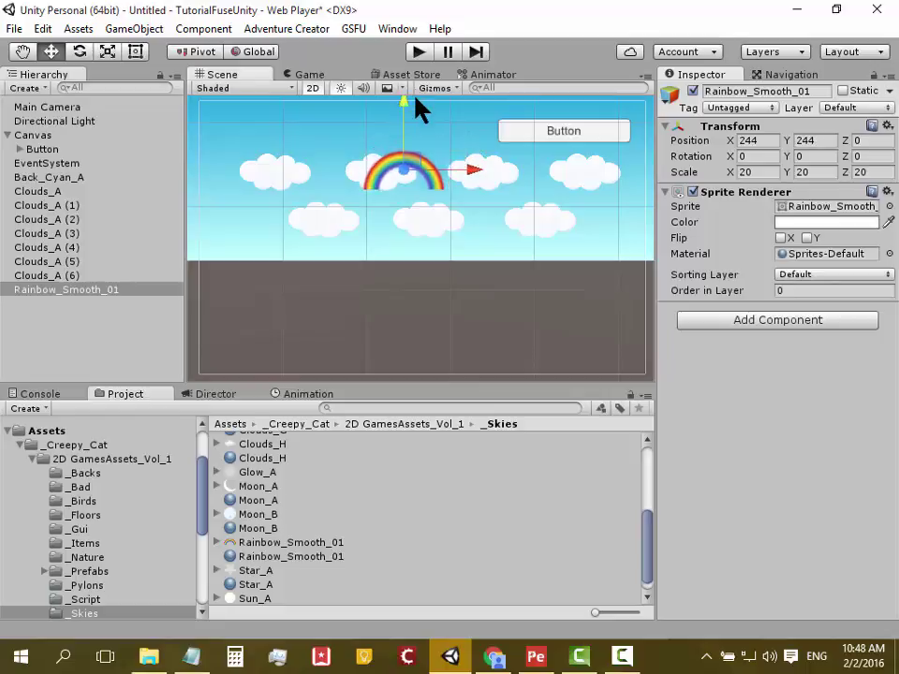
{"action": "left_click_drag", "start_coordinate": [416, 67], "coordinate": [405, 199]}
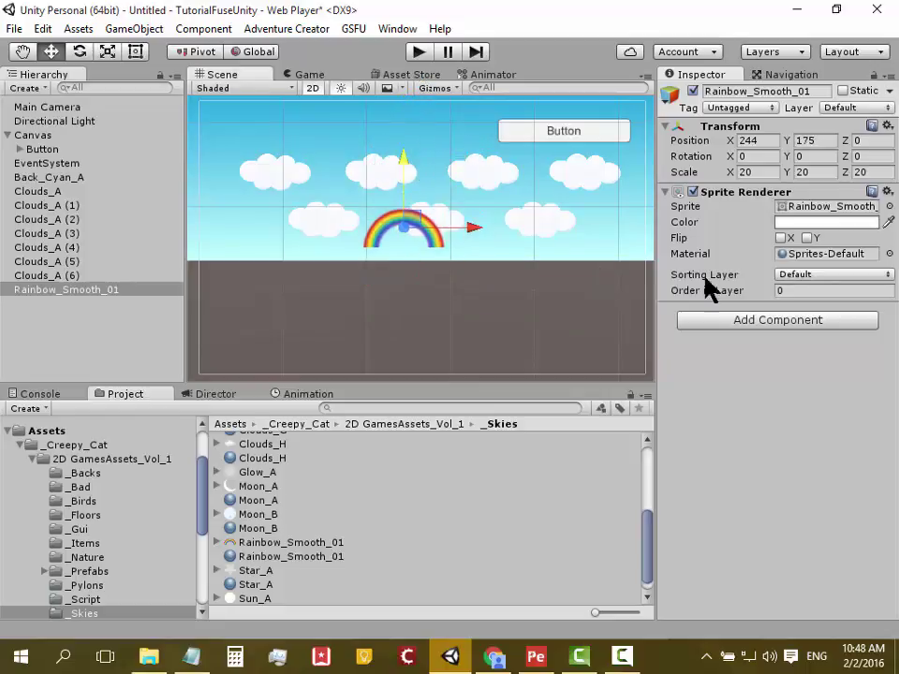
{"action": "left_click", "coordinate": [802, 291]}
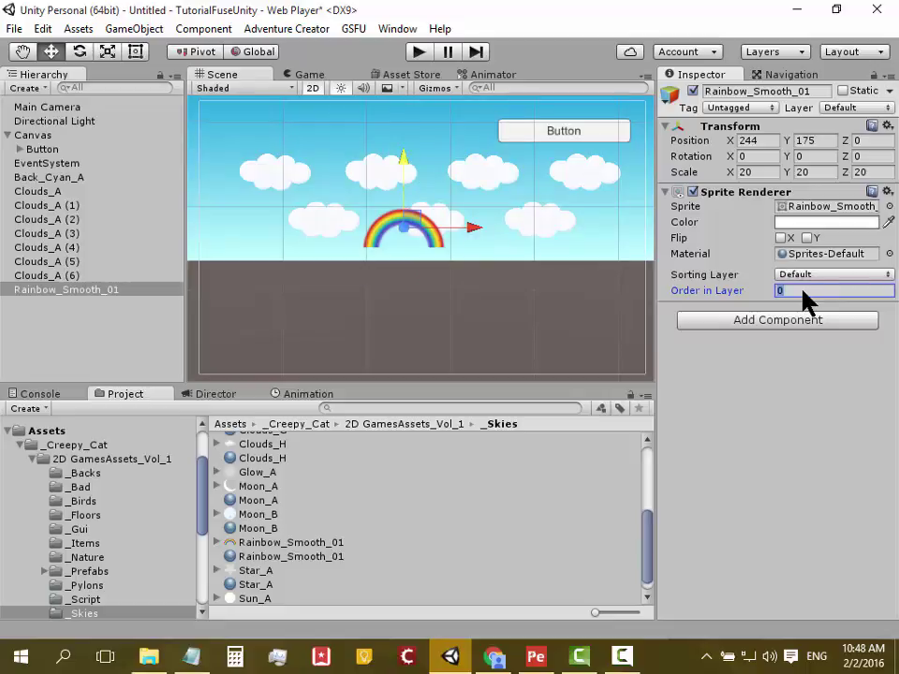
{"action": "type", "text": "-1"}
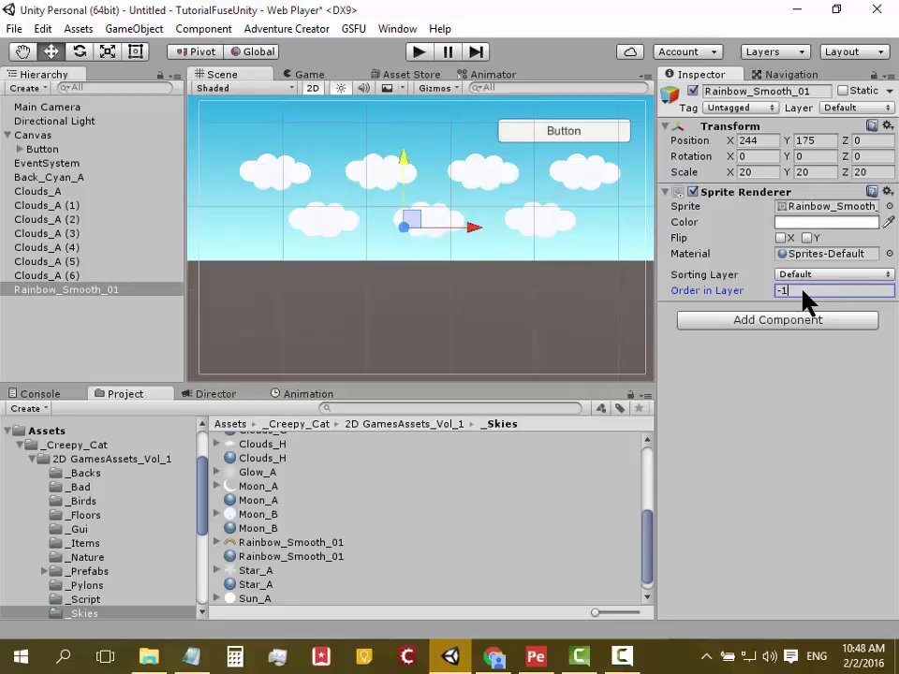
{"action": "key", "text": "BackSpace"}
{"action": "key", "text": "BackSpace"}
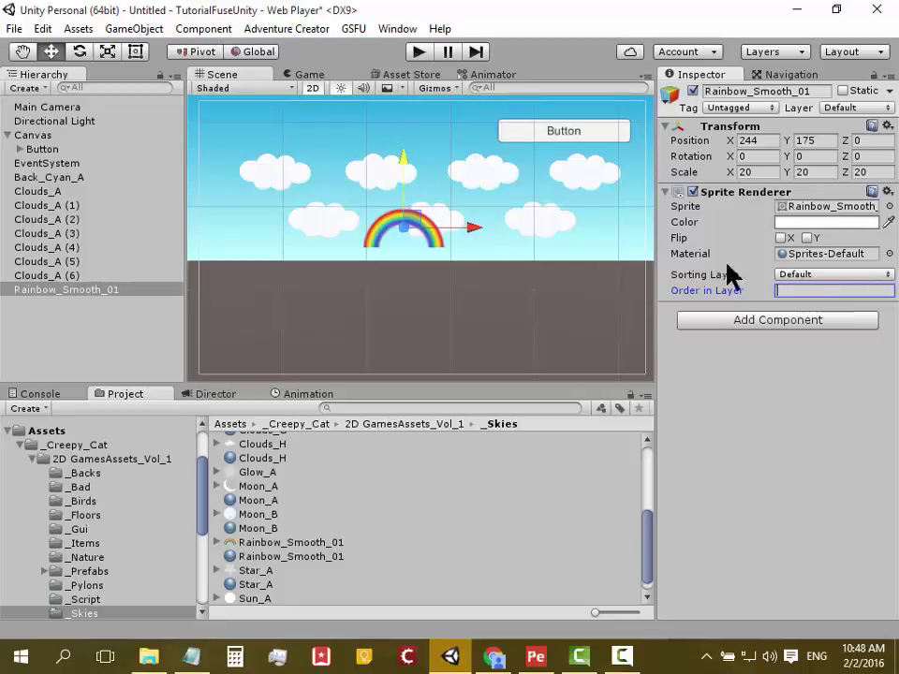
Reselect the rainbow and keep its sorting layer at Default.
{"action": "left_click", "coordinate": [439, 223]}
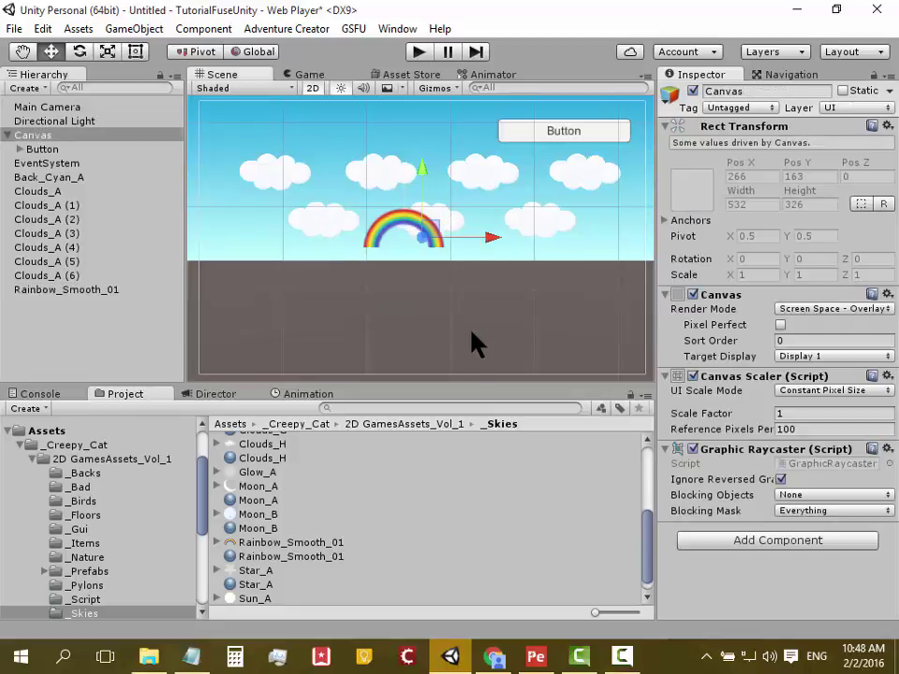
{"action": "left_click", "coordinate": [377, 240]}
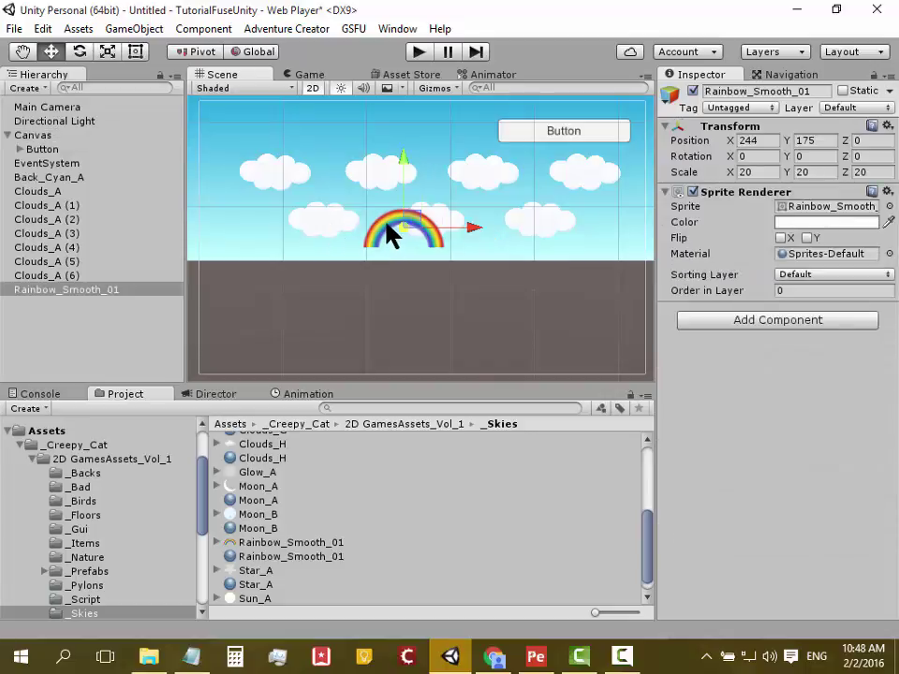
{"action": "left_click", "coordinate": [811, 276]}
{"action": "left_click", "coordinate": [745, 271]}
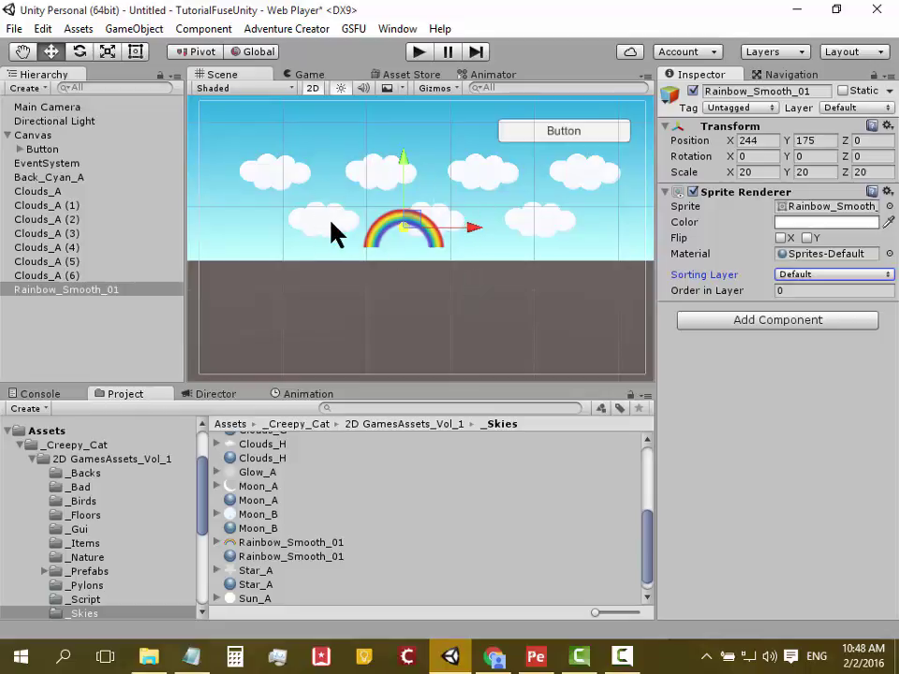
{"action": "left_click", "coordinate": [445, 218]}
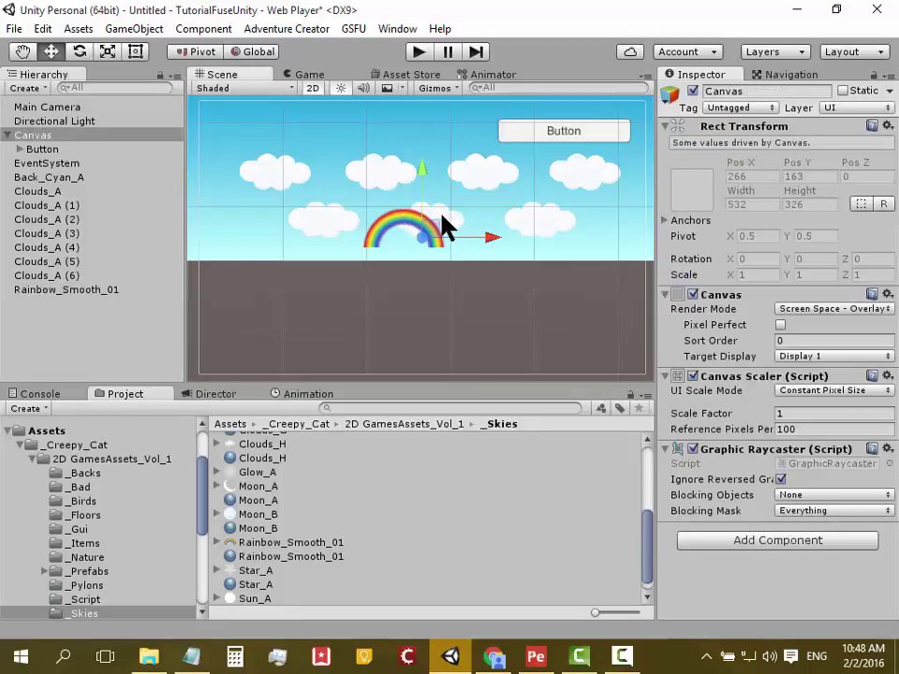
Set Order in Layer 1 on the cloud overlapping the rainbow and shift it right to X 282.
{"action": "left_click", "coordinate": [442, 224]}
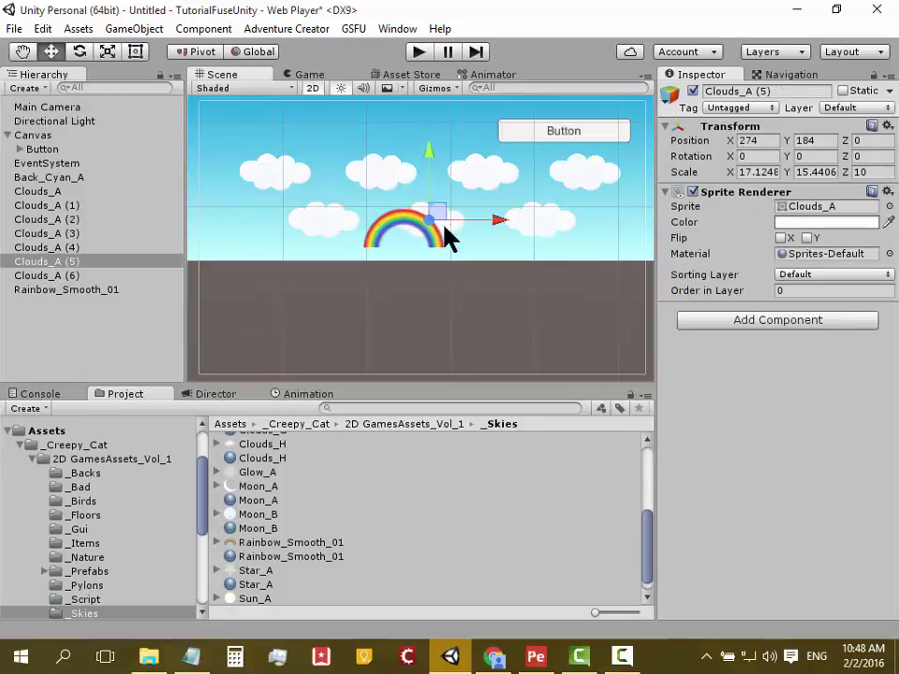
{"action": "left_click", "coordinate": [791, 291]}
{"action": "left_click_drag", "start_coordinate": [790, 293], "coordinate": [769, 297]}
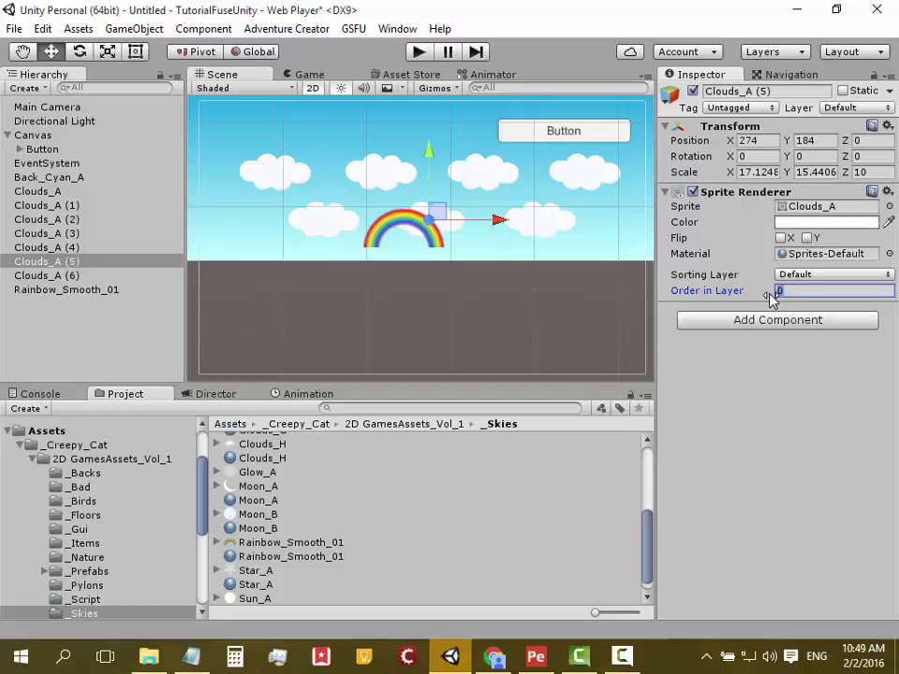
{"action": "type", "text": "1"}
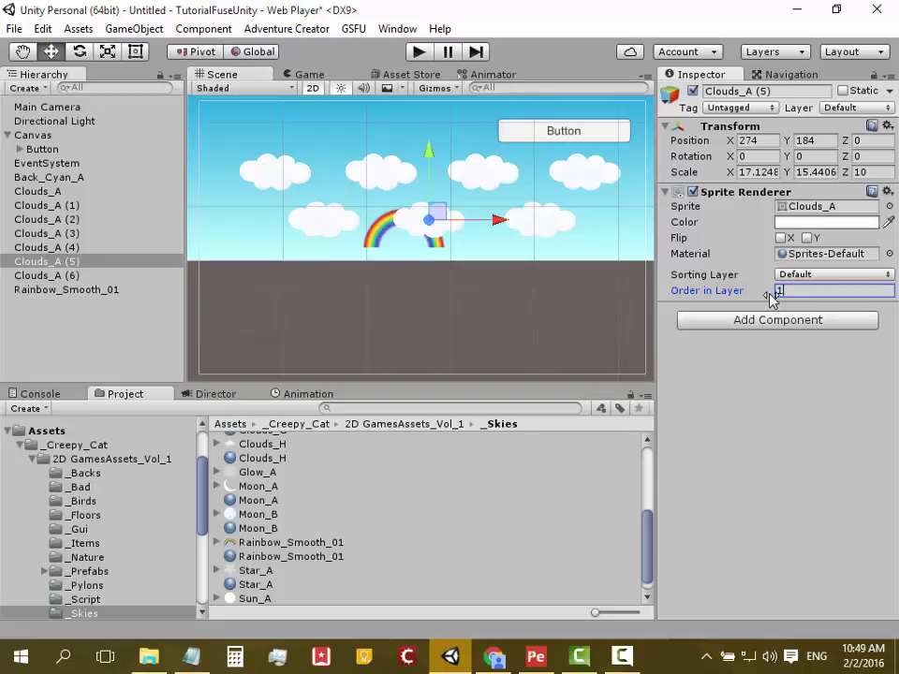
{"action": "mouse_move", "coordinate": [499, 225]}
{"action": "left_mouse_down"}
{"action": "mouse_move", "coordinate": [543, 223]}
{"action": "mouse_move", "coordinate": [503, 215]}
{"action": "mouse_move", "coordinate": [501, 225]}
{"action": "left_mouse_up"}
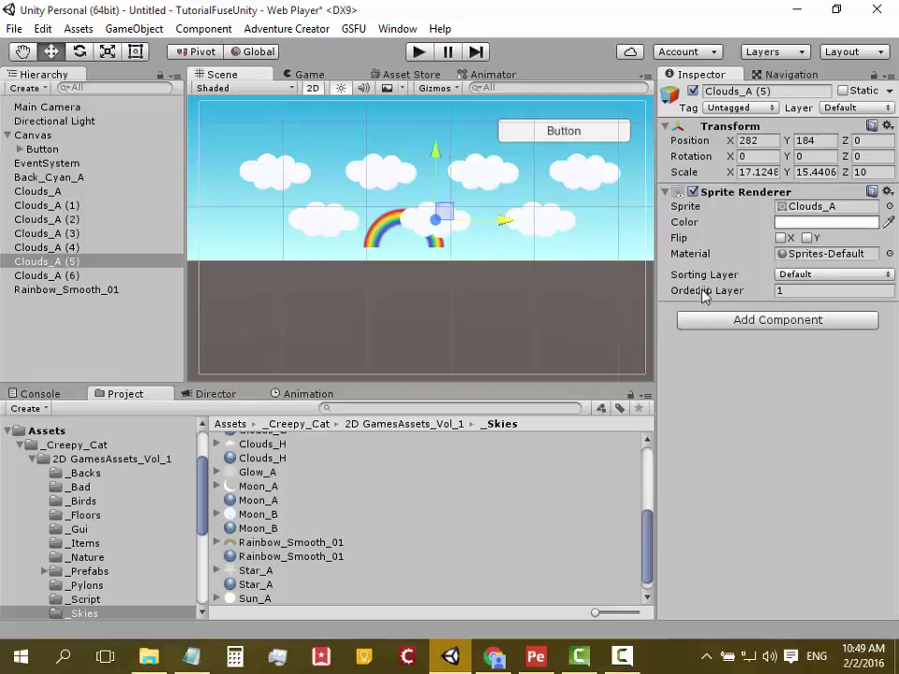
Inspect the other clouds, checking the front cloud's Order in Layer value.
{"action": "left_click", "coordinate": [388, 234]}
{"action": "left_click", "coordinate": [389, 234]}
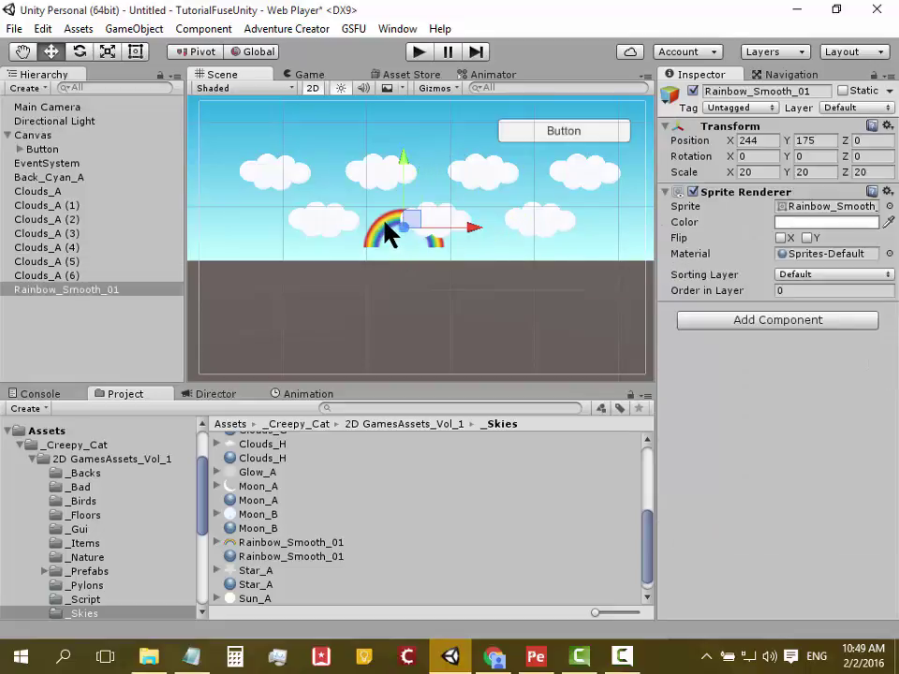
{"action": "left_click", "coordinate": [388, 234]}
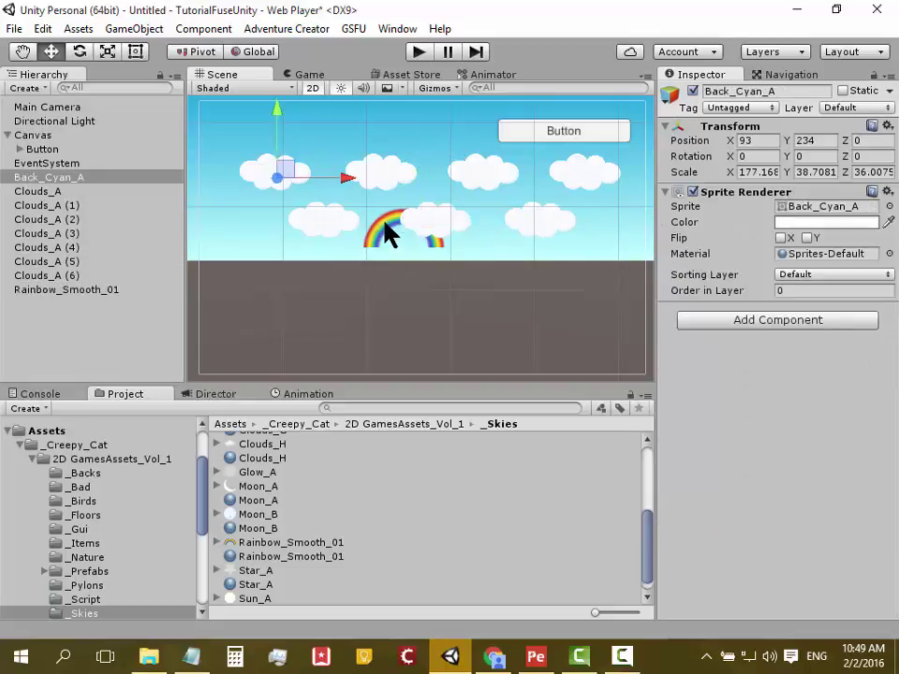
{"action": "left_click", "coordinate": [30, 192]}
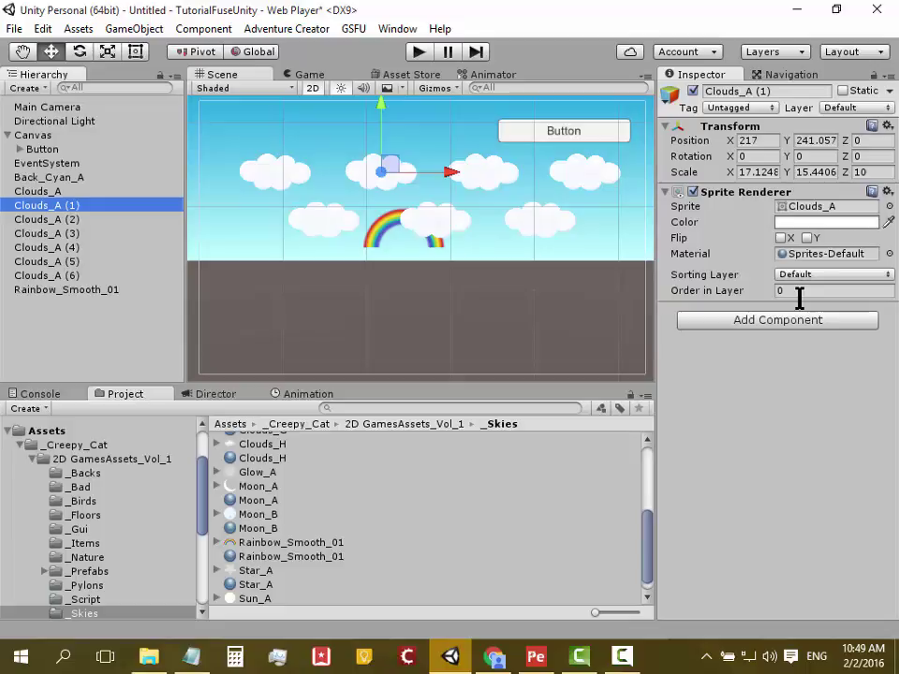
{"action": "left_click", "coordinate": [426, 231]}
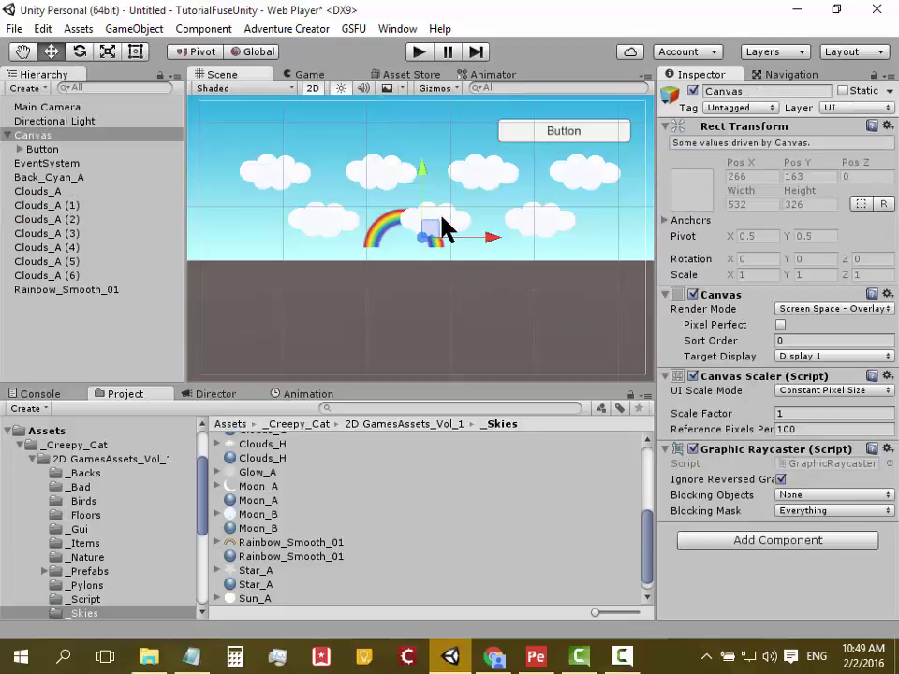
{"action": "left_click", "coordinate": [438, 227]}
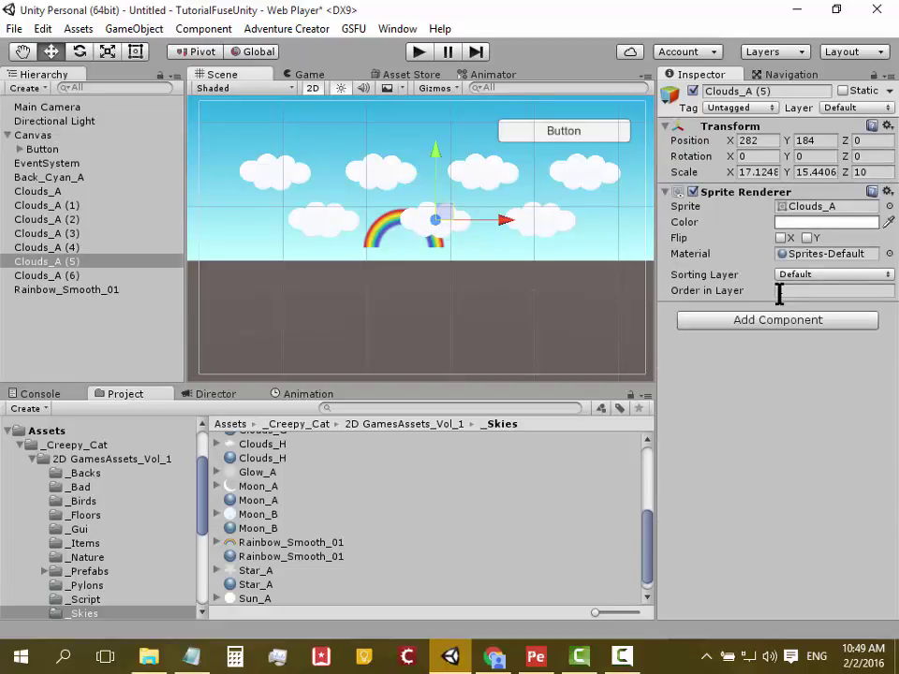
{"action": "left_click", "coordinate": [780, 291]}
Select the rainbow in the scene.
{"action": "left_click", "coordinate": [395, 225]}
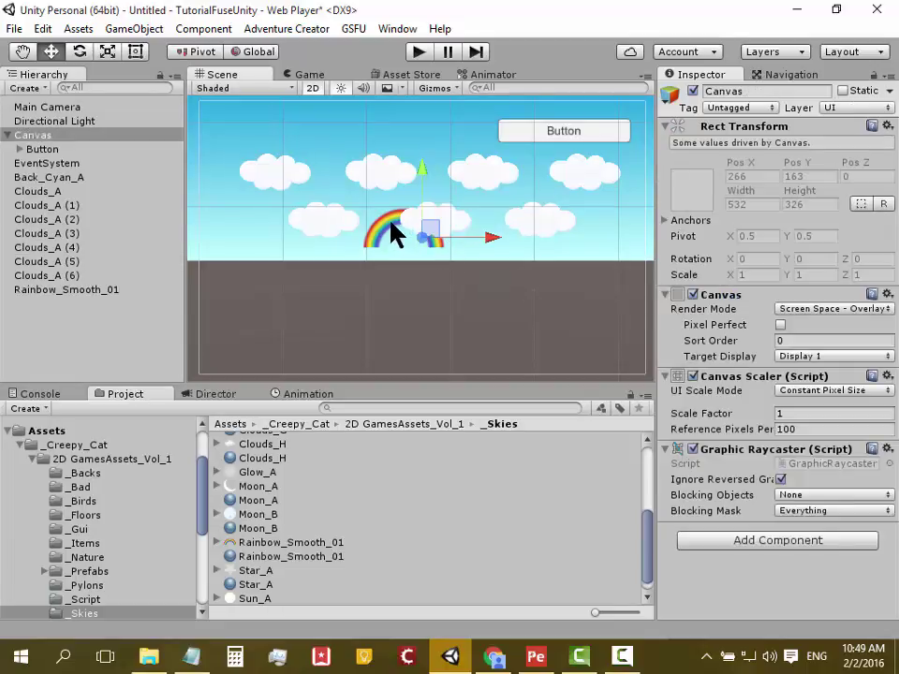
{"action": "left_click", "coordinate": [391, 226]}
{"action": "left_click", "coordinate": [388, 224]}
{"action": "left_click", "coordinate": [386, 225]}
{"action": "left_click", "coordinate": [385, 224]}
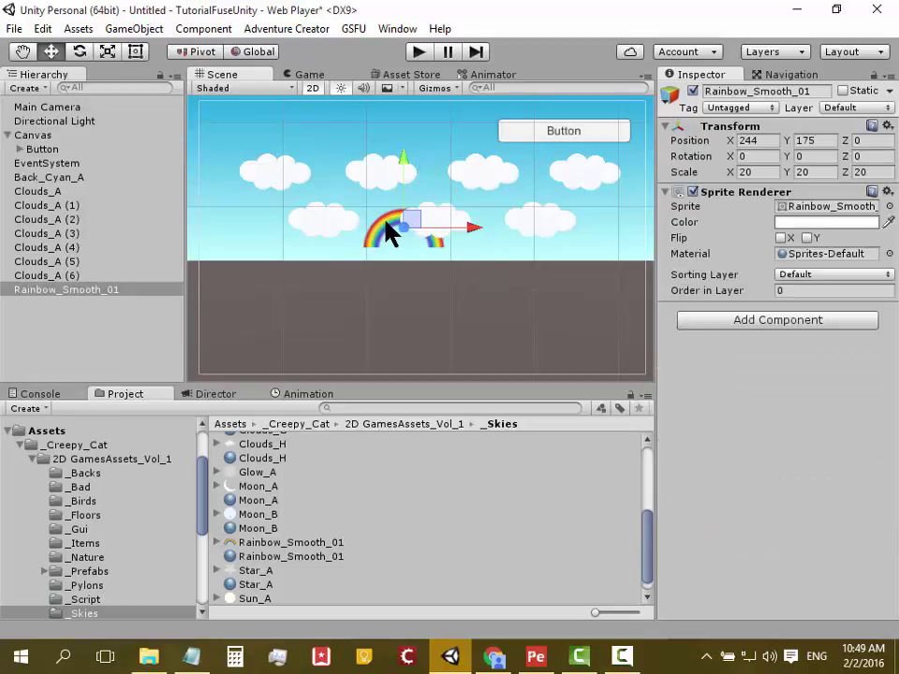
{"action": "left_click", "coordinate": [448, 225]}
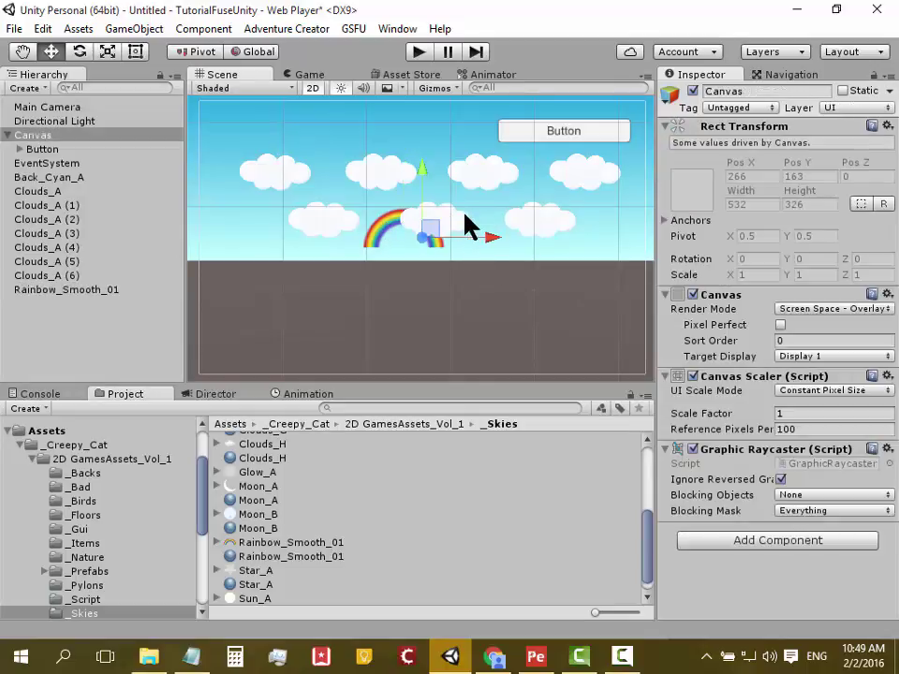
Set the rainbow's Scale X and Y to 50 and raise it to Y 250.
{"action": "left_click", "coordinate": [375, 233]}
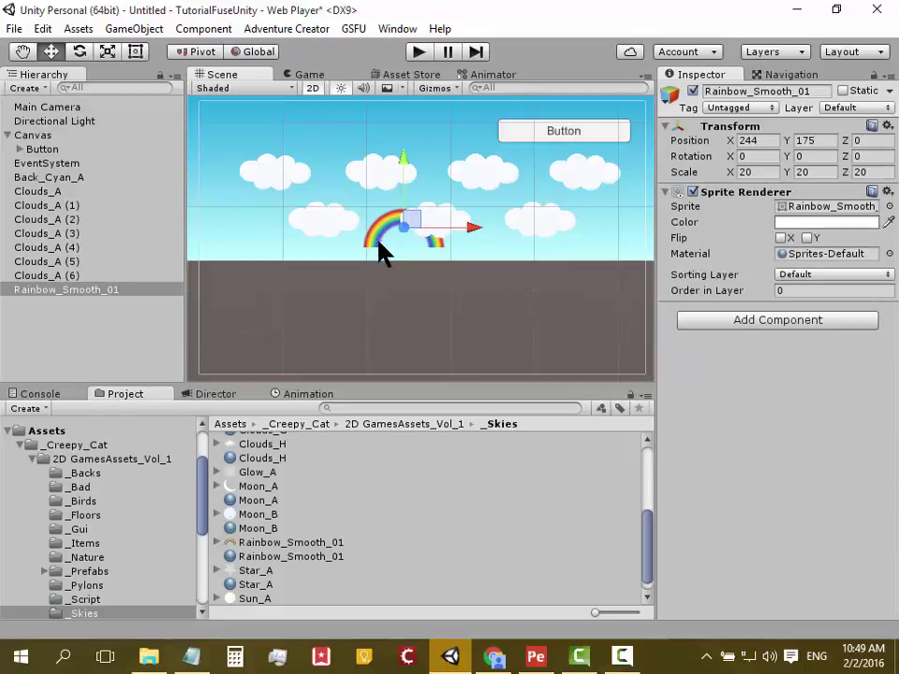
{"action": "left_click", "coordinate": [760, 172]}
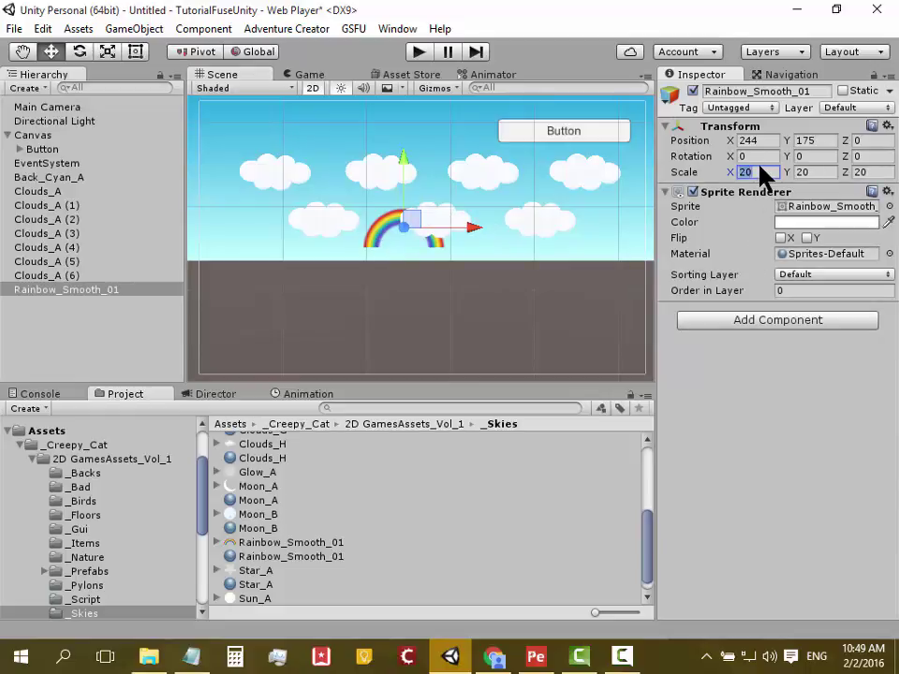
{"action": "type", "text": "50"}
{"action": "left_click", "coordinate": [815, 172]}
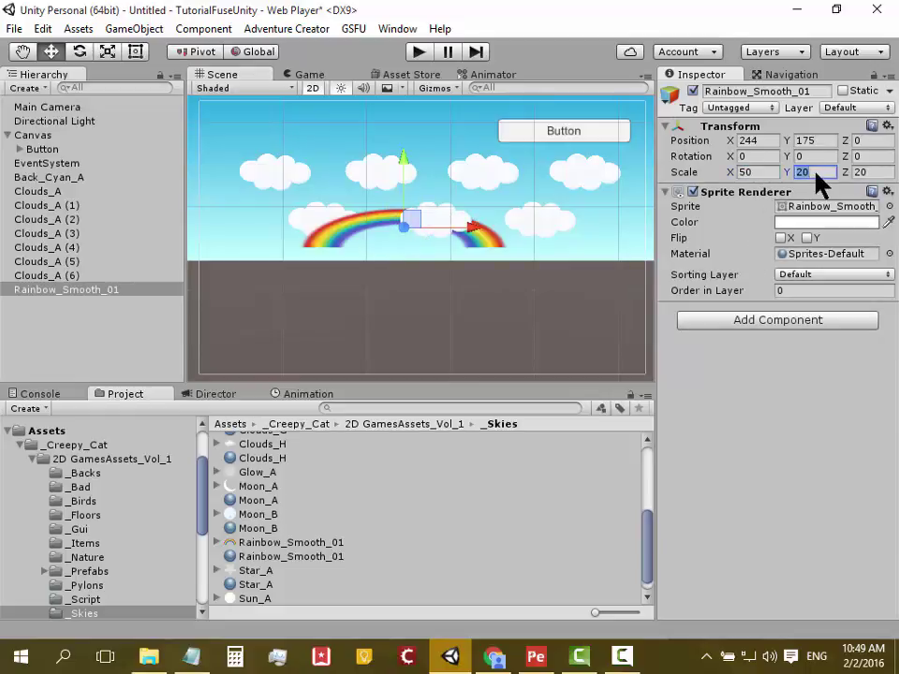
{"action": "type", "text": "50"}
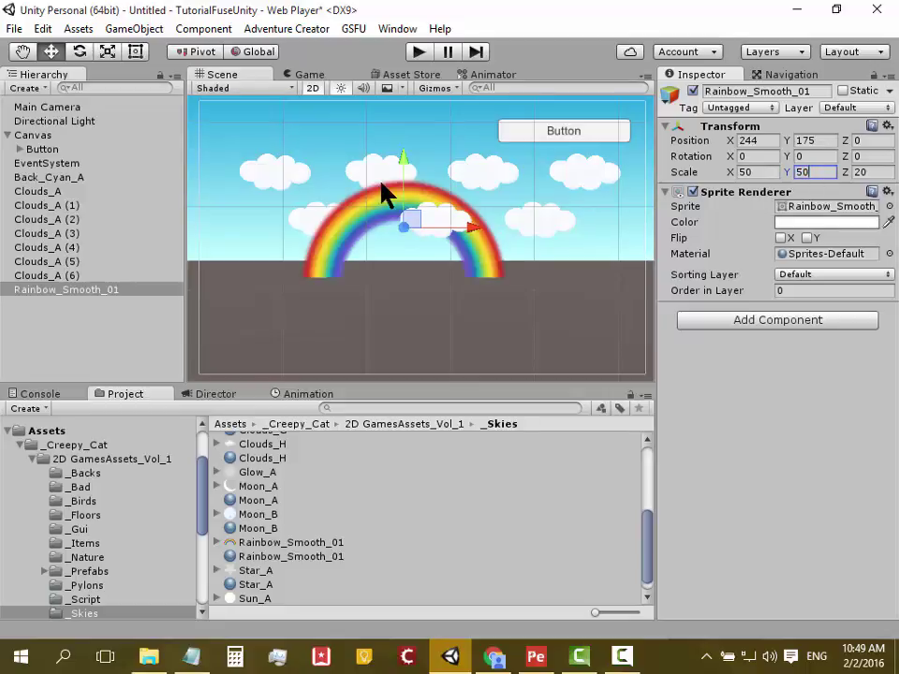
{"action": "left_click_drag", "start_coordinate": [403, 170], "coordinate": [415, 144]}
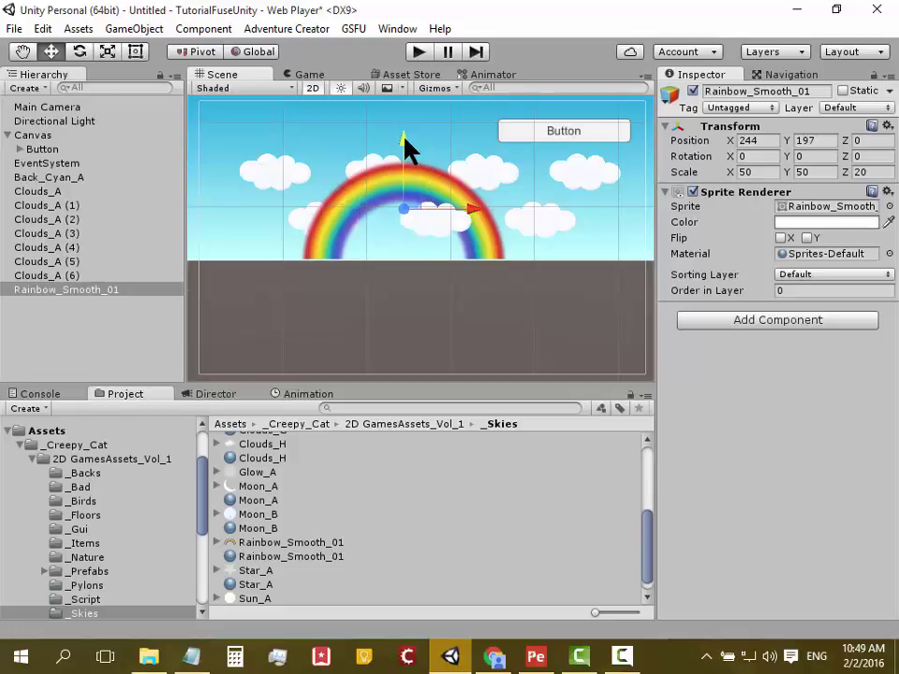
{"action": "left_click_drag", "start_coordinate": [404, 141], "coordinate": [395, 95]}
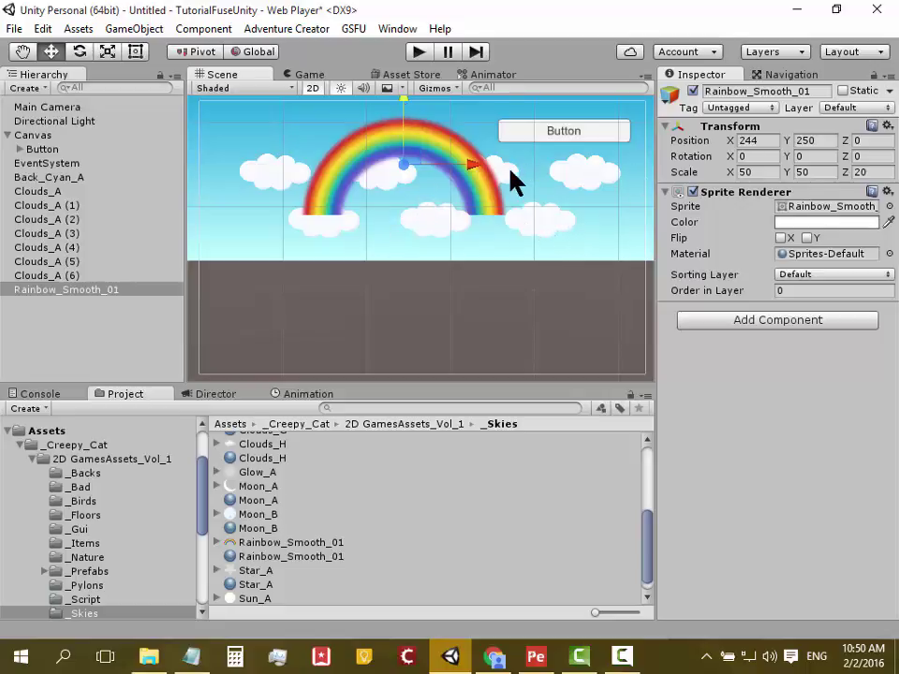
Widen the rainbow with the Scale and Rect tools and shift it right to X 277.
{"action": "left_click", "coordinate": [105, 53]}
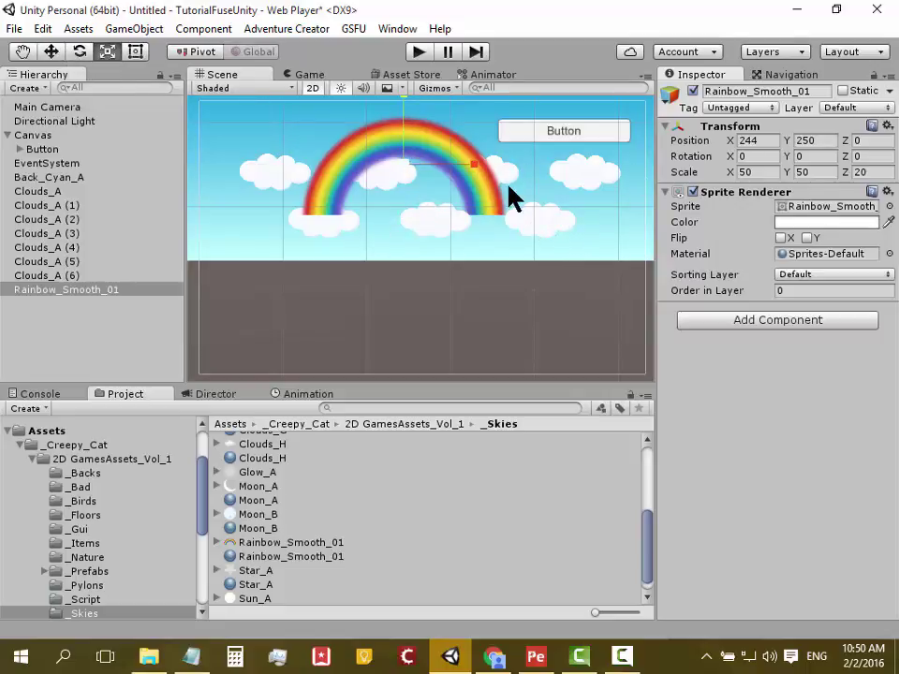
{"action": "left_click_drag", "start_coordinate": [470, 166], "coordinate": [489, 161]}
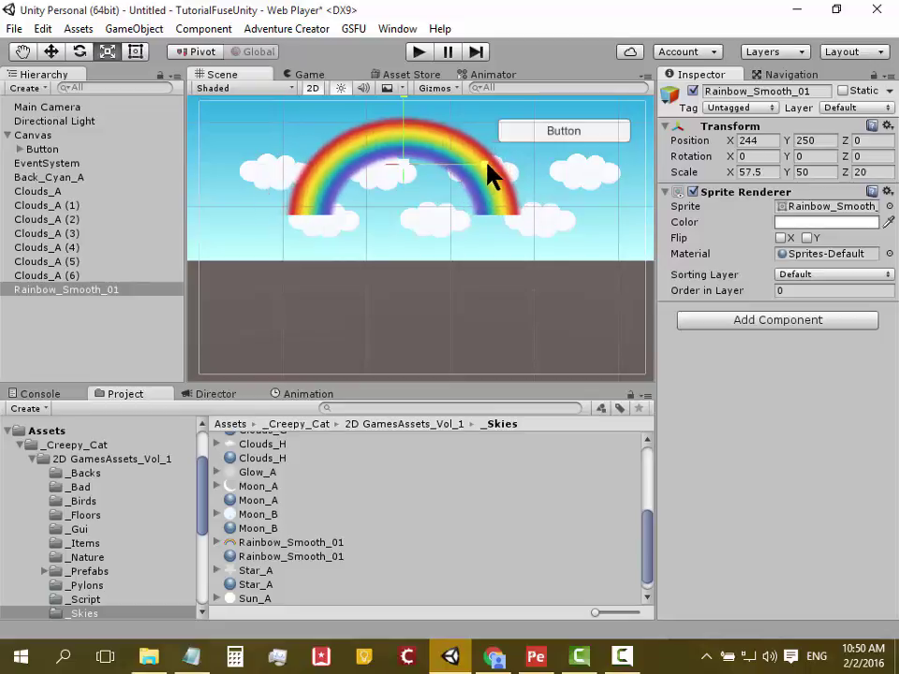
{"action": "left_click", "coordinate": [52, 52]}
{"action": "mouse_move", "coordinate": [476, 165]}
{"action": "left_mouse_down"}
{"action": "mouse_move", "coordinate": [493, 164]}
{"action": "mouse_move", "coordinate": [467, 171]}
{"action": "left_mouse_up"}
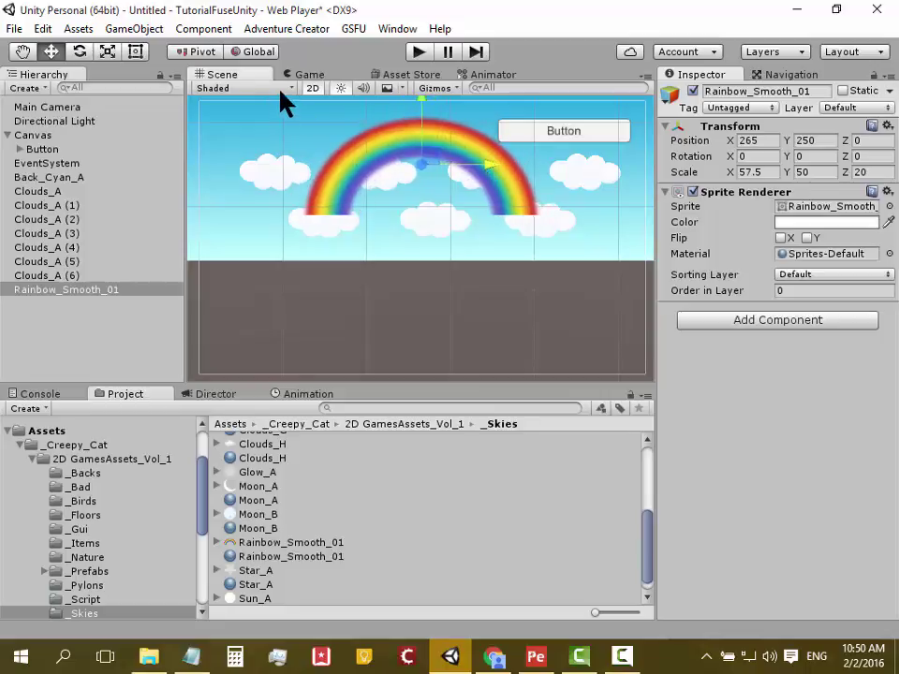
{"action": "key", "text": "t"}
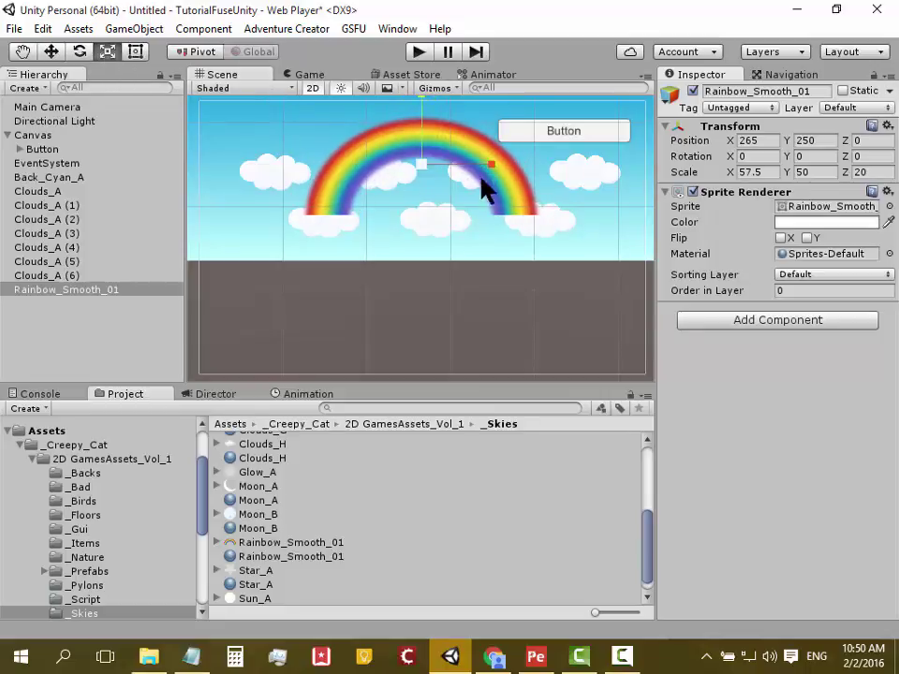
{"action": "left_click_drag", "start_coordinate": [502, 167], "coordinate": [495, 168]}
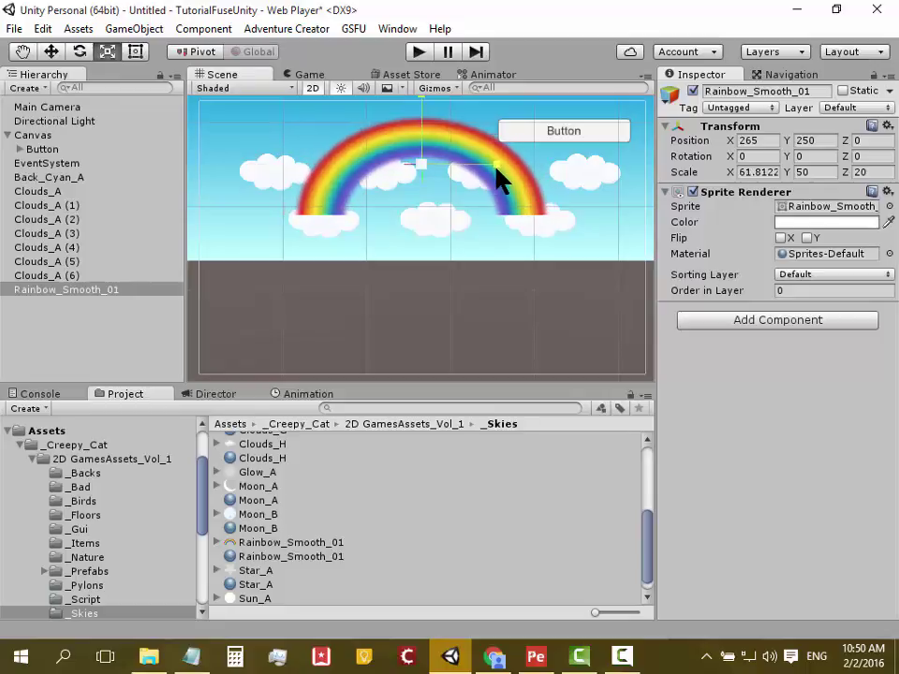
{"action": "left_click", "coordinate": [51, 51]}
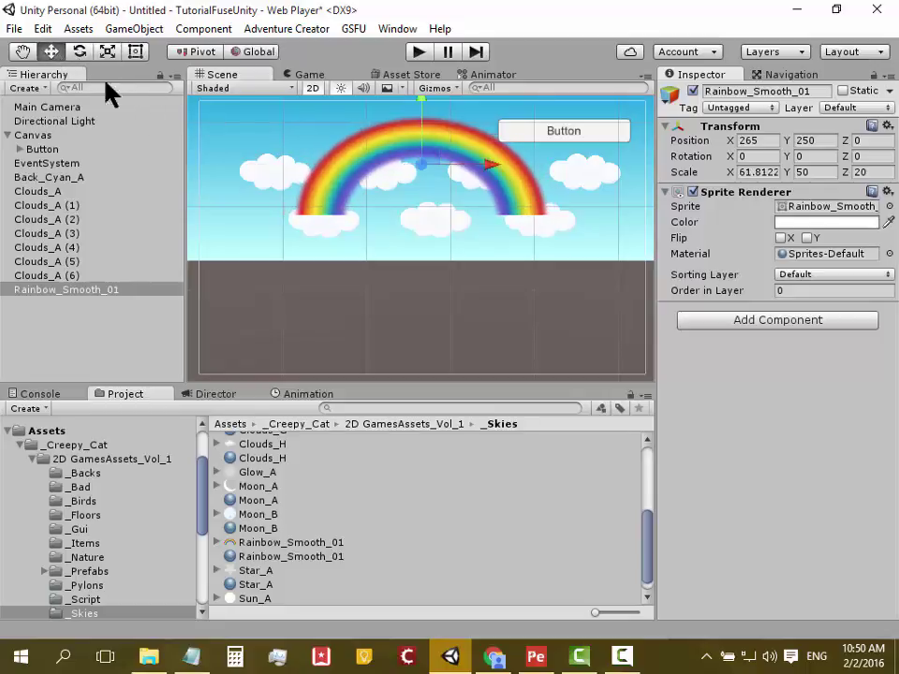
{"action": "left_click_drag", "start_coordinate": [496, 165], "coordinate": [506, 166]}
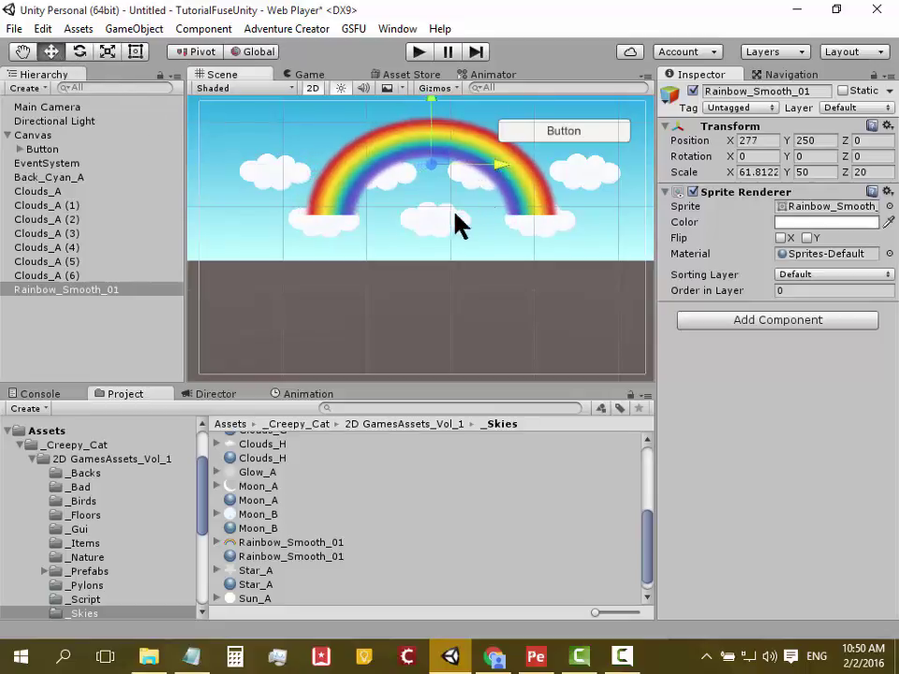
Set Order in Layer 1 on the clouds under the rainbow's left and right ends.
{"action": "left_click", "coordinate": [318, 232]}
{"action": "left_click", "coordinate": [314, 231]}
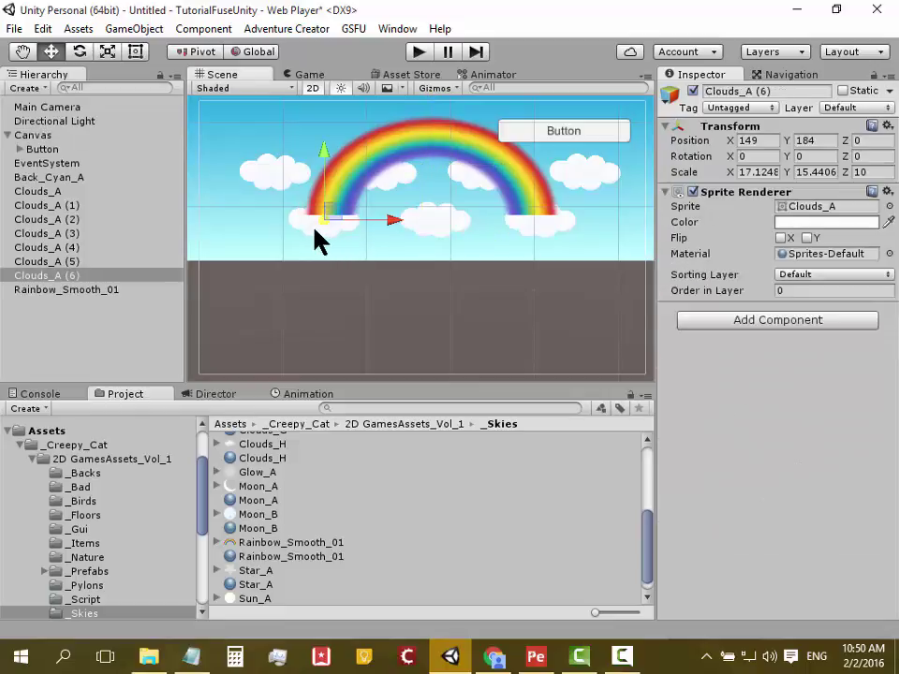
{"action": "left_click", "coordinate": [801, 295]}
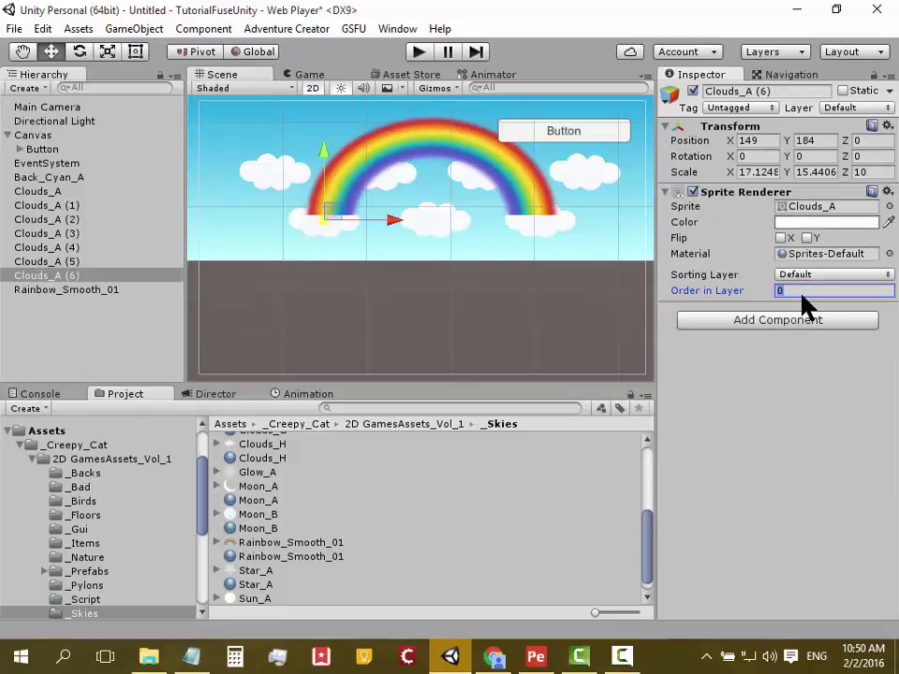
{"action": "type", "text": "1"}
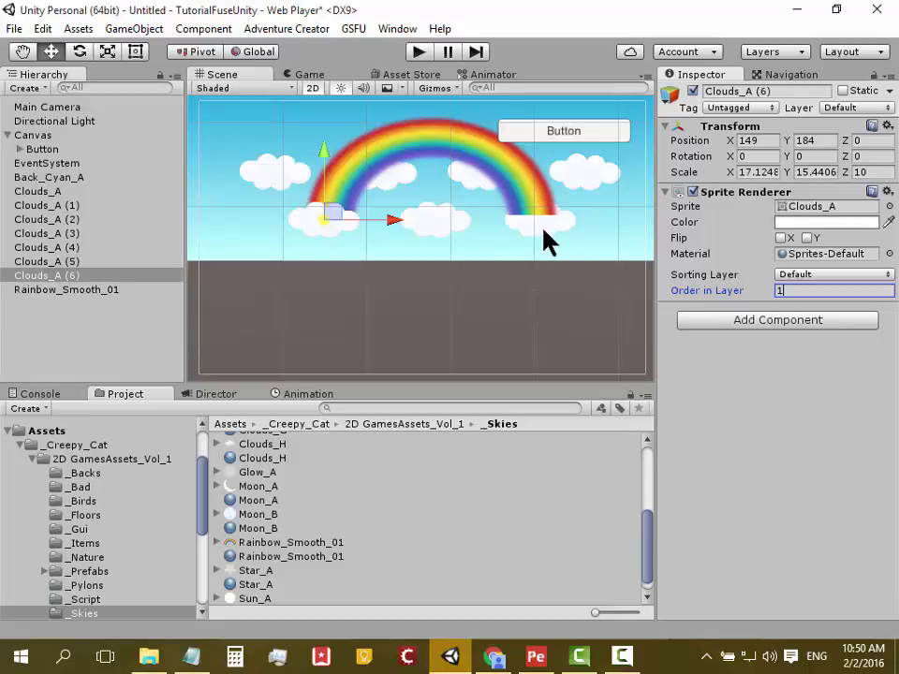
{"action": "left_click", "coordinate": [541, 227]}
{"action": "left_click", "coordinate": [541, 227]}
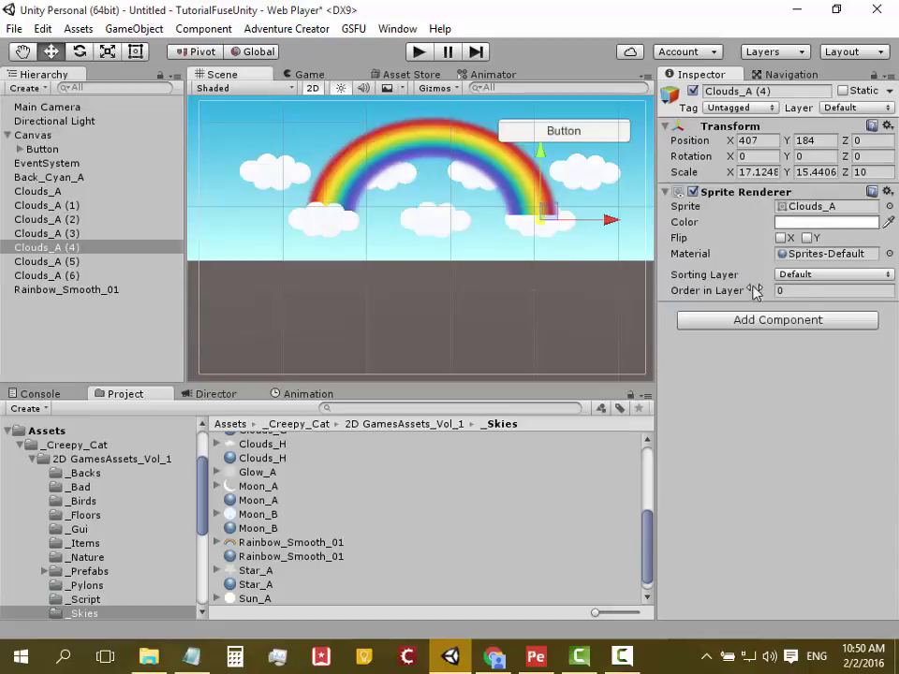
{"action": "left_click", "coordinate": [799, 290]}
{"action": "type", "text": "1"}
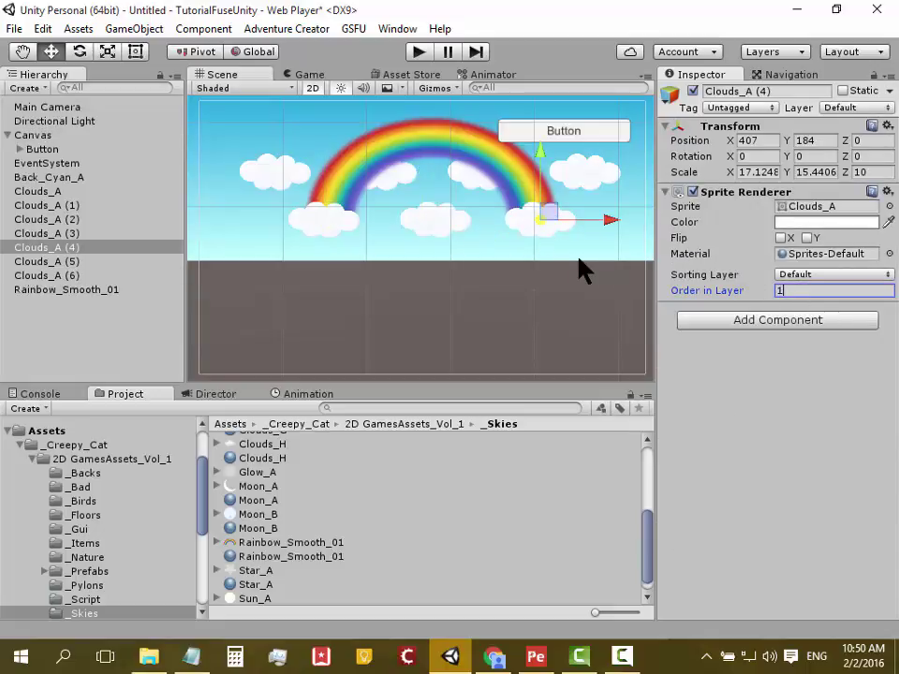
Give Clouds_A (1) Order in Layer 1, then select the Canvas.
{"action": "left_click", "coordinate": [393, 183]}
{"action": "left_click", "coordinate": [395, 183]}
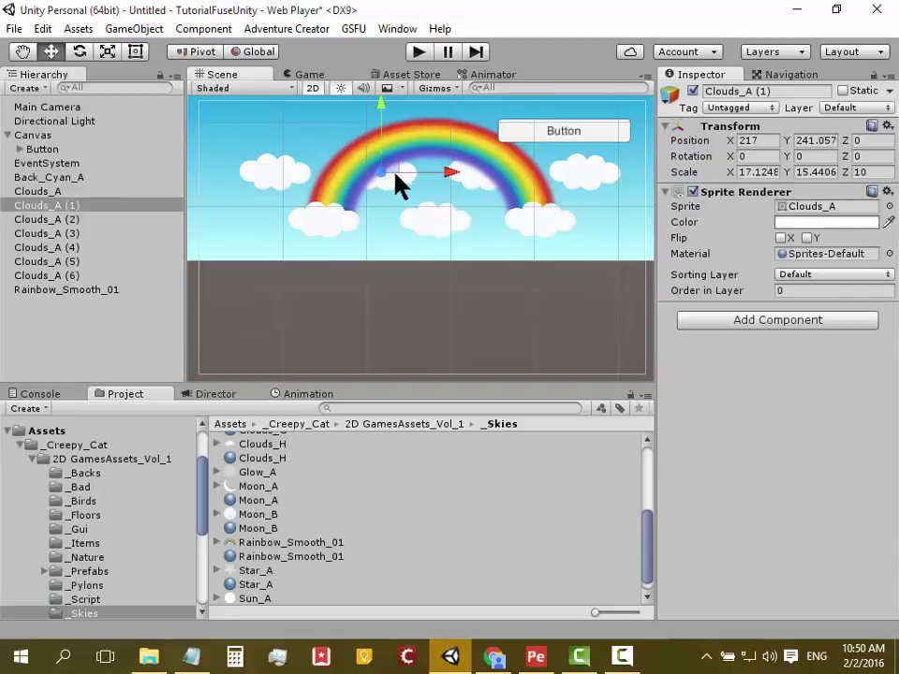
{"action": "left_click", "coordinate": [789, 291]}
{"action": "type", "text": "1"}
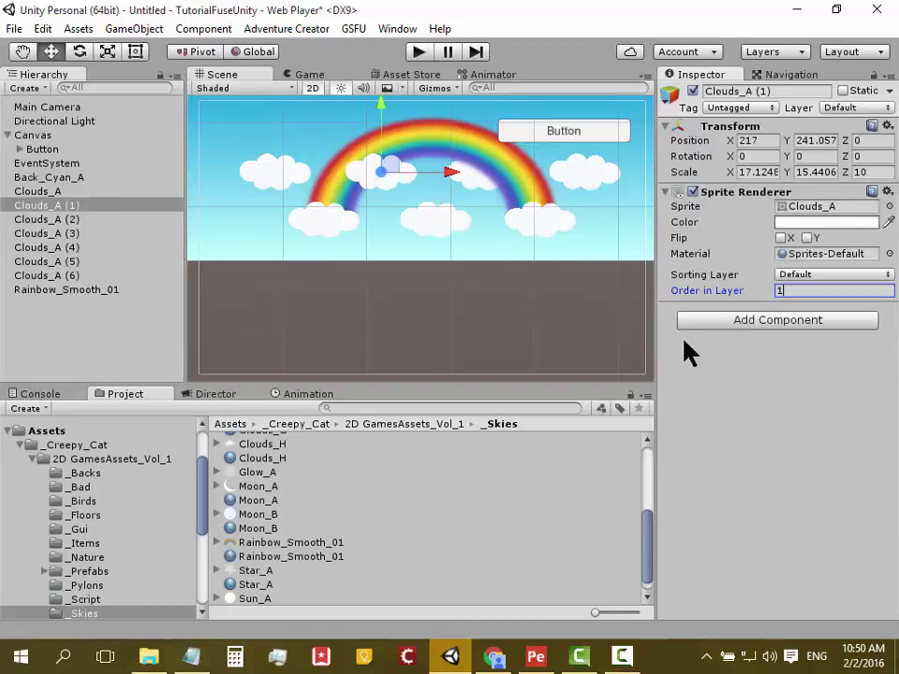
{"action": "left_click", "coordinate": [331, 298]}
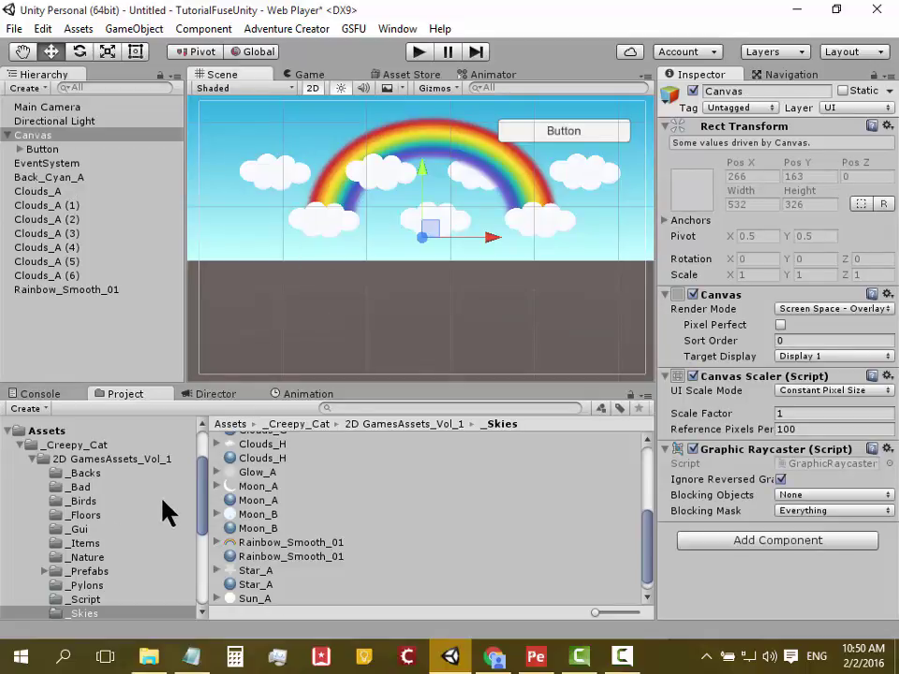
Browse the _Backs, _Bad, _Birds and _Floors asset folders.
{"action": "mouse_move", "coordinate": [201, 505]}
{"action": "left_mouse_down"}
{"action": "mouse_move", "coordinate": [192, 513]}
{"action": "mouse_move", "coordinate": [187, 488]}
{"action": "left_mouse_up"}
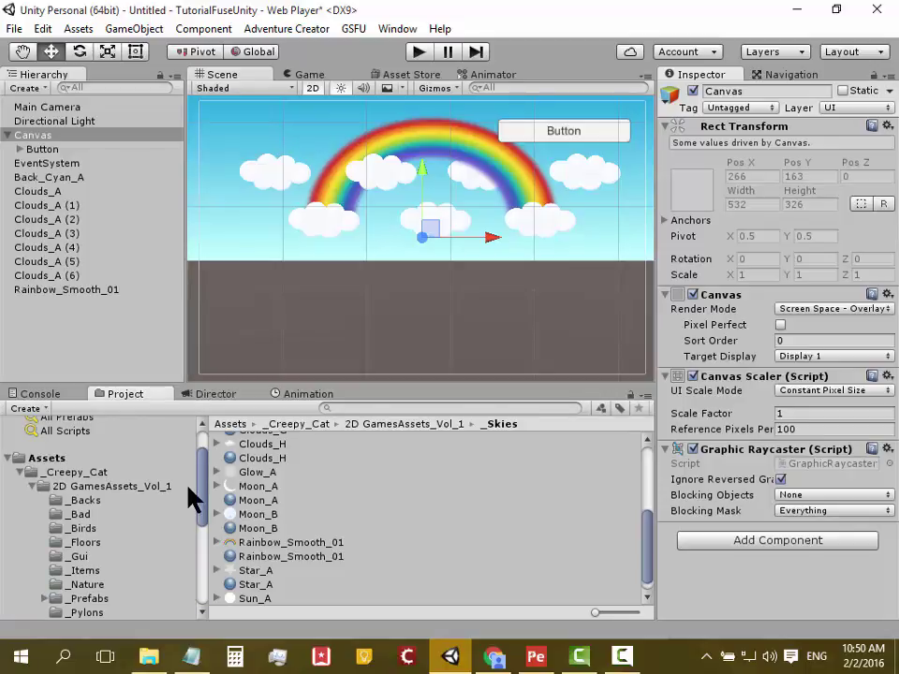
{"action": "left_click_drag", "start_coordinate": [203, 473], "coordinate": [202, 461]}
{"action": "left_click", "coordinate": [82, 530]}
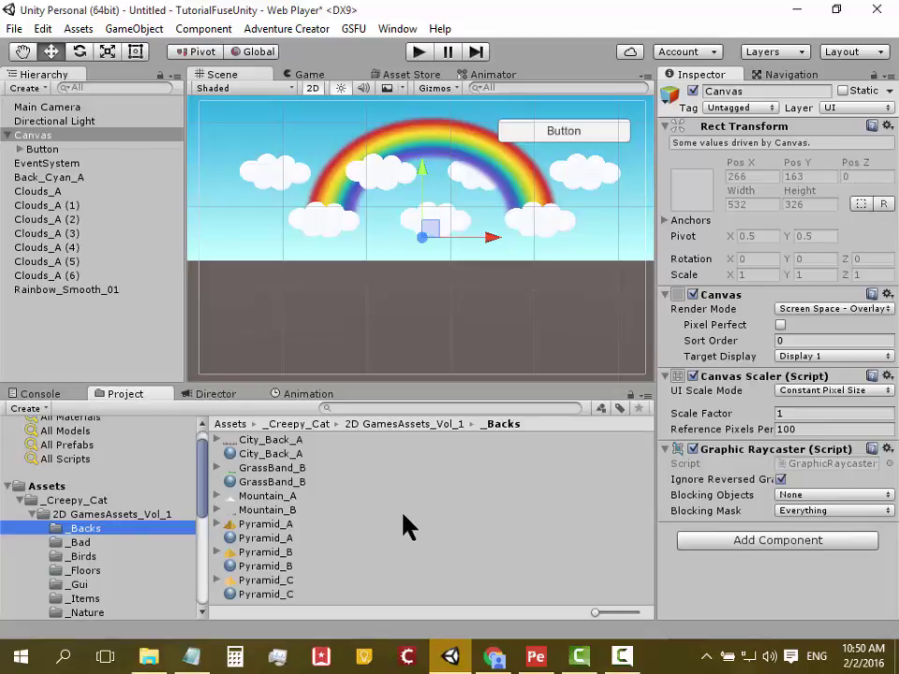
{"action": "left_click", "coordinate": [79, 543]}
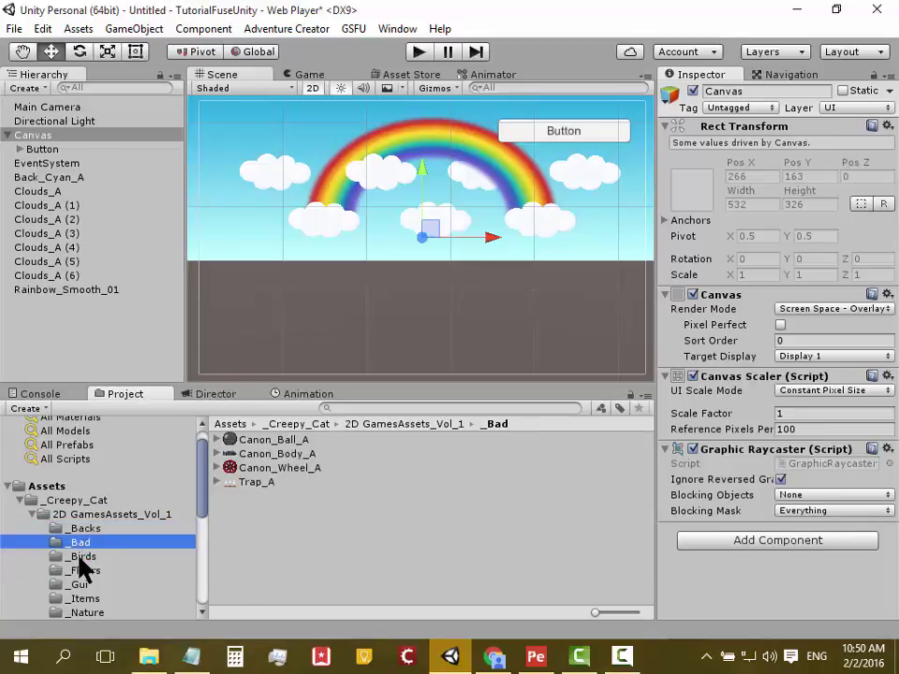
{"action": "left_click", "coordinate": [79, 557]}
{"action": "scroll", "coordinate": [93, 573], "scroll_direction": "down", "scroll_amount": 1}
{"action": "scroll", "coordinate": [92, 574], "scroll_direction": "down", "scroll_amount": 2}
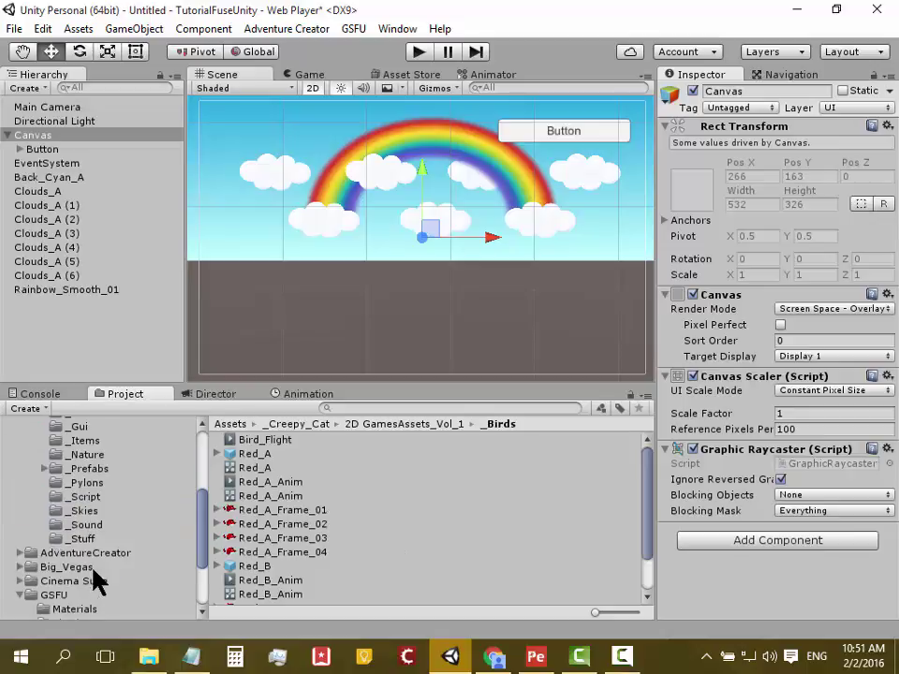
{"action": "scroll", "coordinate": [96, 580], "scroll_direction": "up", "scroll_amount": 2}
{"action": "left_click", "coordinate": [94, 467]}
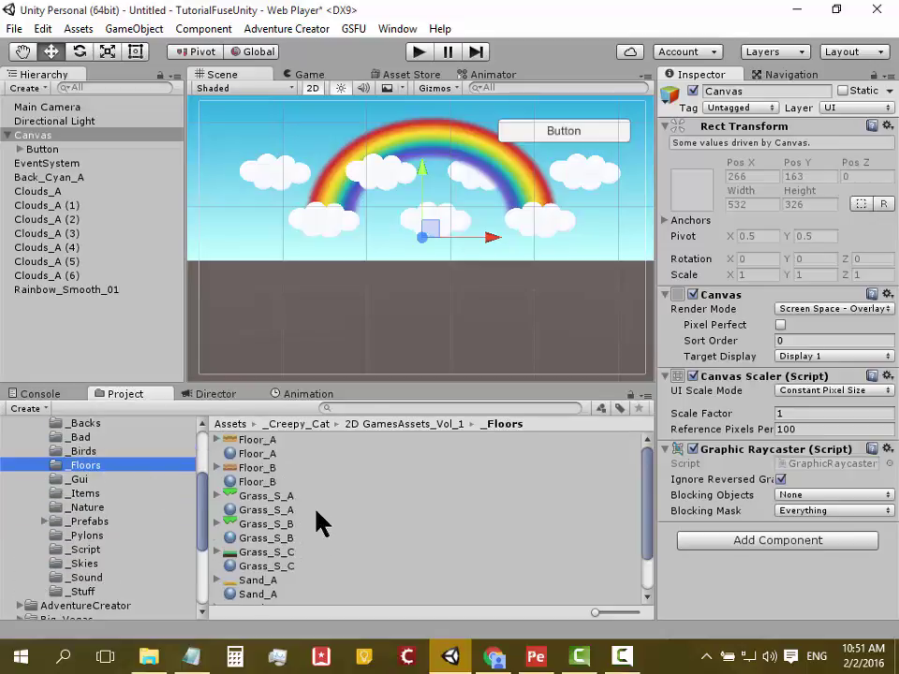
{"action": "scroll", "coordinate": [318, 511], "scroll_direction": "down", "scroll_amount": 2}
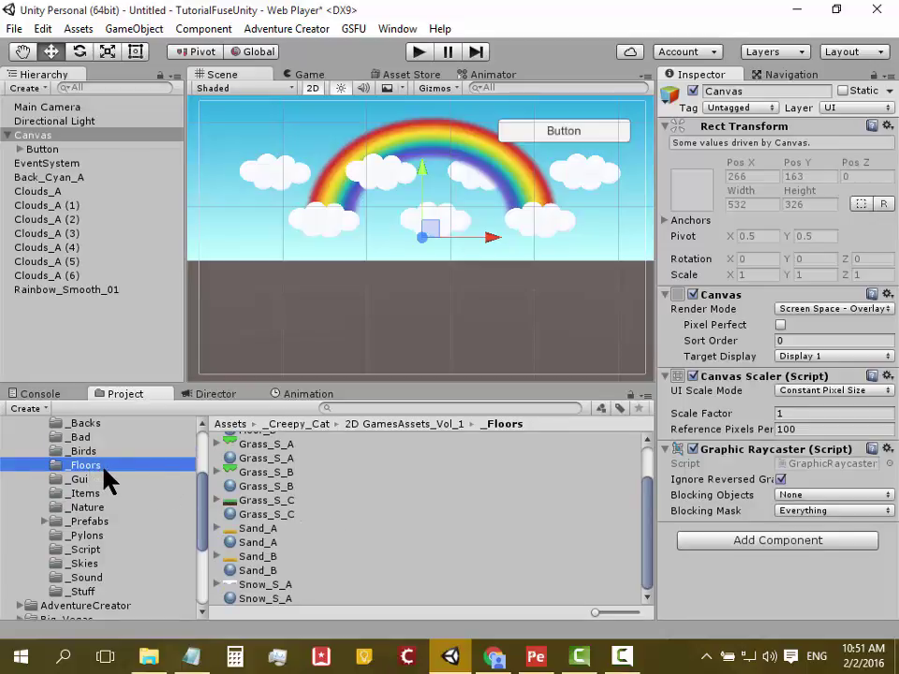
Explore the _Prefabs subfolders, briefly trying the _Level_Country_A prefab in the scene.
{"action": "left_click", "coordinate": [81, 524]}
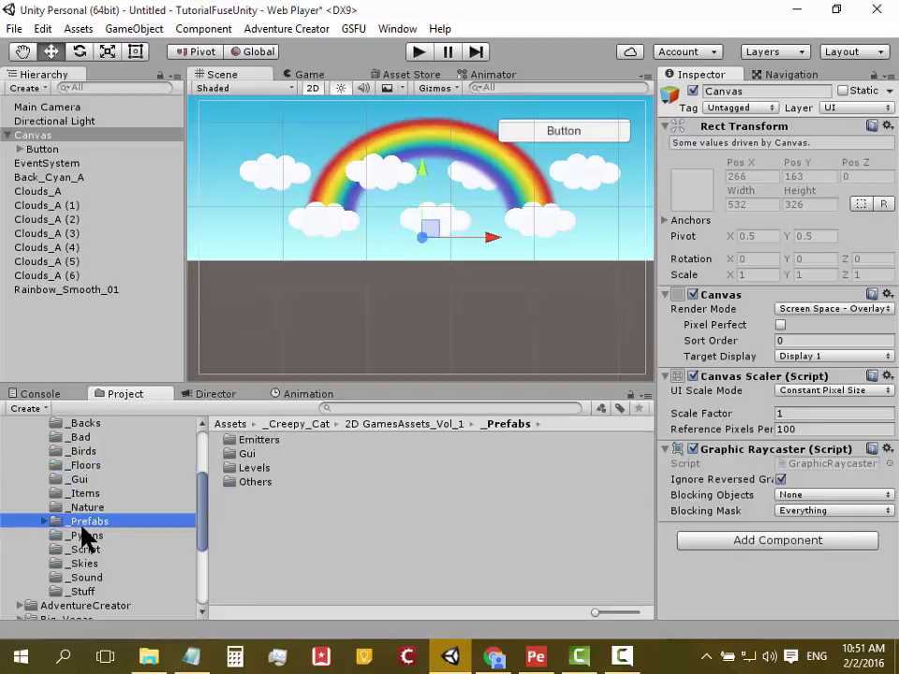
{"action": "double_click", "coordinate": [250, 468]}
{"action": "left_click_drag", "start_coordinate": [298, 440], "coordinate": [397, 253]}
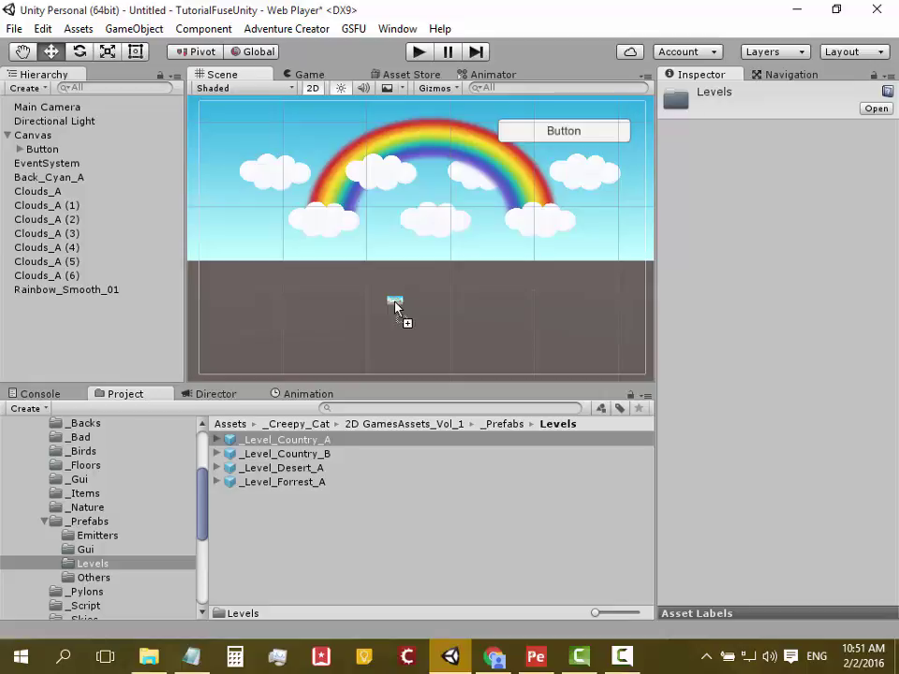
{"action": "left_click_drag", "start_coordinate": [395, 305], "coordinate": [301, 444]}
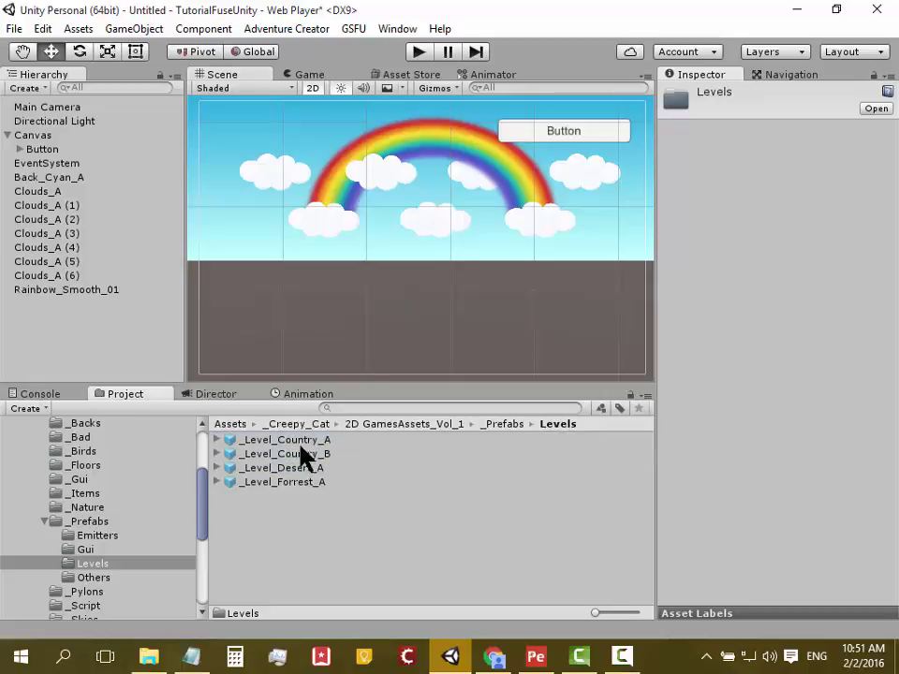
{"action": "left_click", "coordinate": [86, 550]}
{"action": "left_click", "coordinate": [95, 572]}
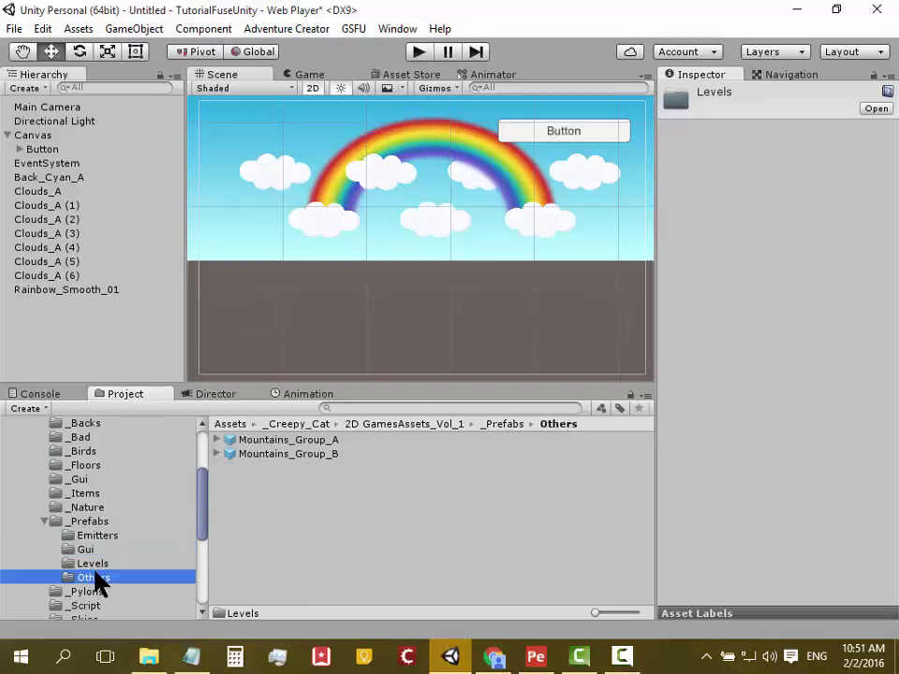
{"action": "left_click", "coordinate": [41, 521]}
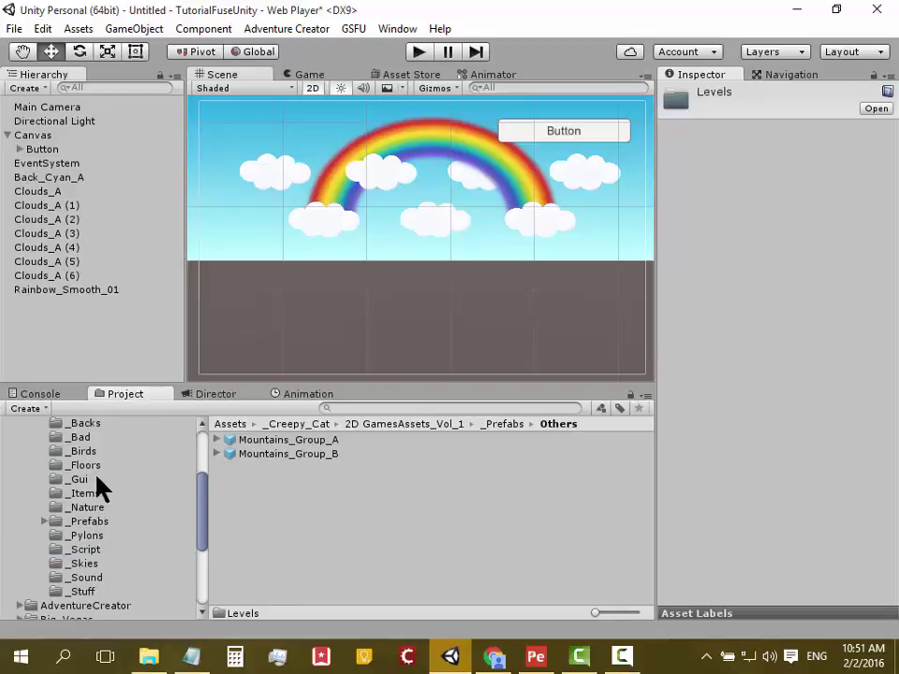
Select the Grass_S_C sprite in the _Floors folder.
{"action": "left_click", "coordinate": [86, 465]}
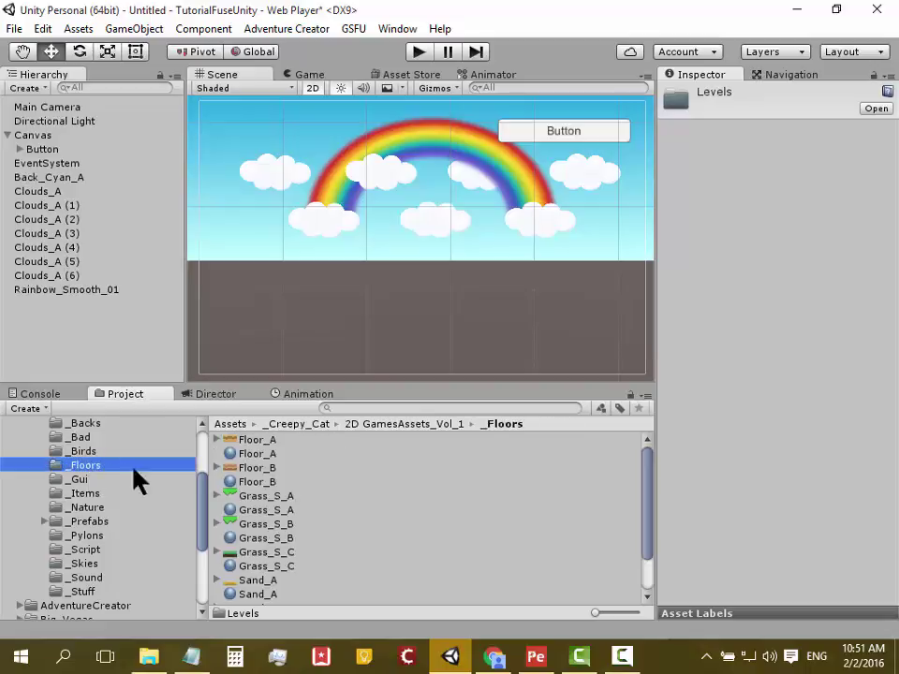
{"action": "scroll", "coordinate": [337, 506], "scroll_direction": "down", "scroll_amount": 2}
{"action": "left_click", "coordinate": [269, 503]}
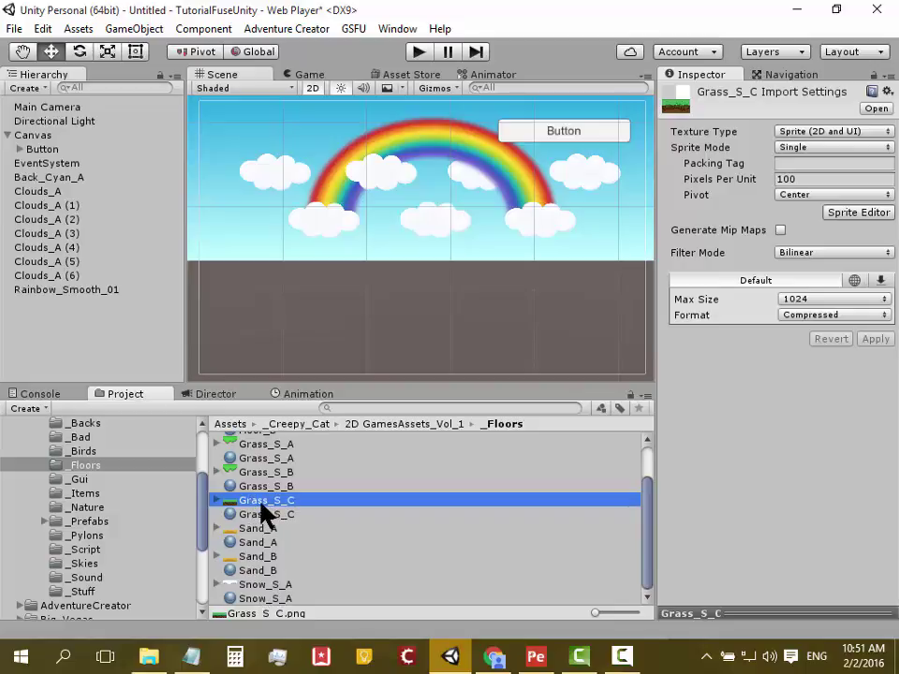
Place a Grass_S_C sprite in the scene and scale it to 10, 10, 1.
{"action": "left_click_drag", "start_coordinate": [259, 515], "coordinate": [376, 292]}
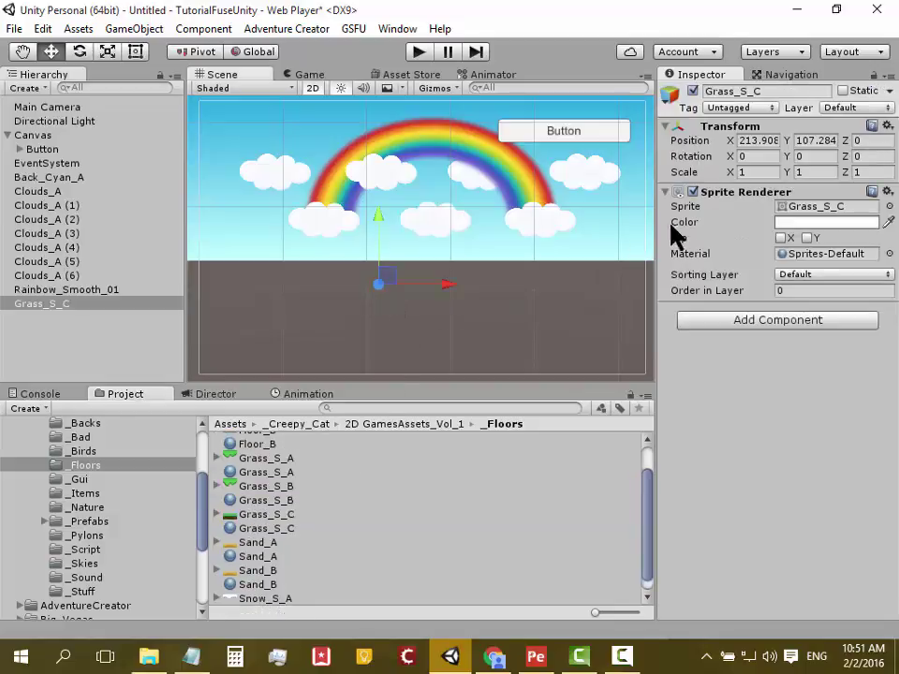
{"action": "left_click", "coordinate": [760, 172]}
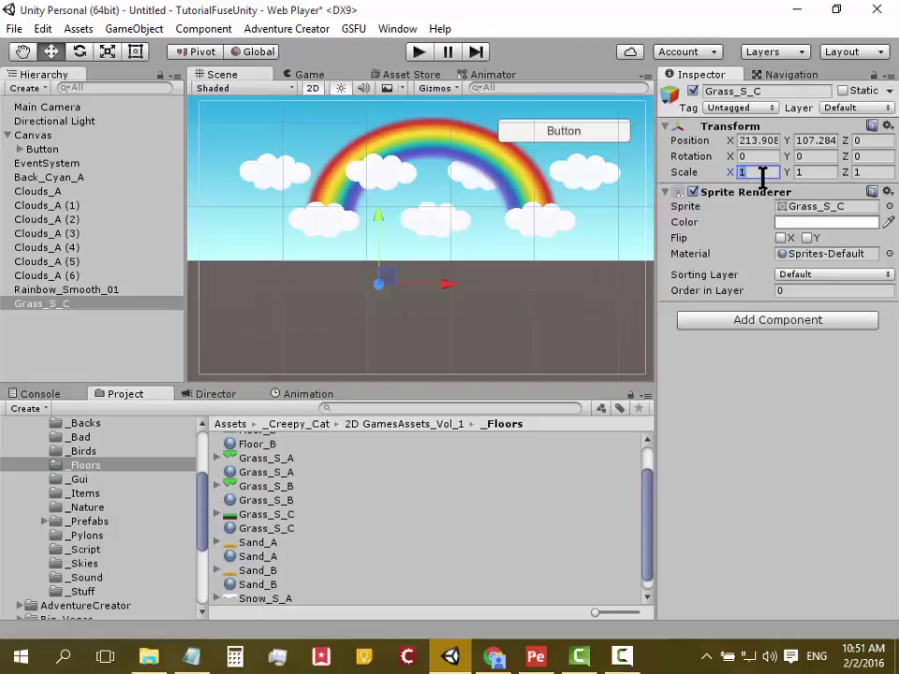
{"action": "type", "text": "10"}
{"action": "left_click", "coordinate": [813, 172]}
{"action": "type", "text": "10"}
{"action": "left_click", "coordinate": [873, 172]}
{"action": "type", "text": "10"}
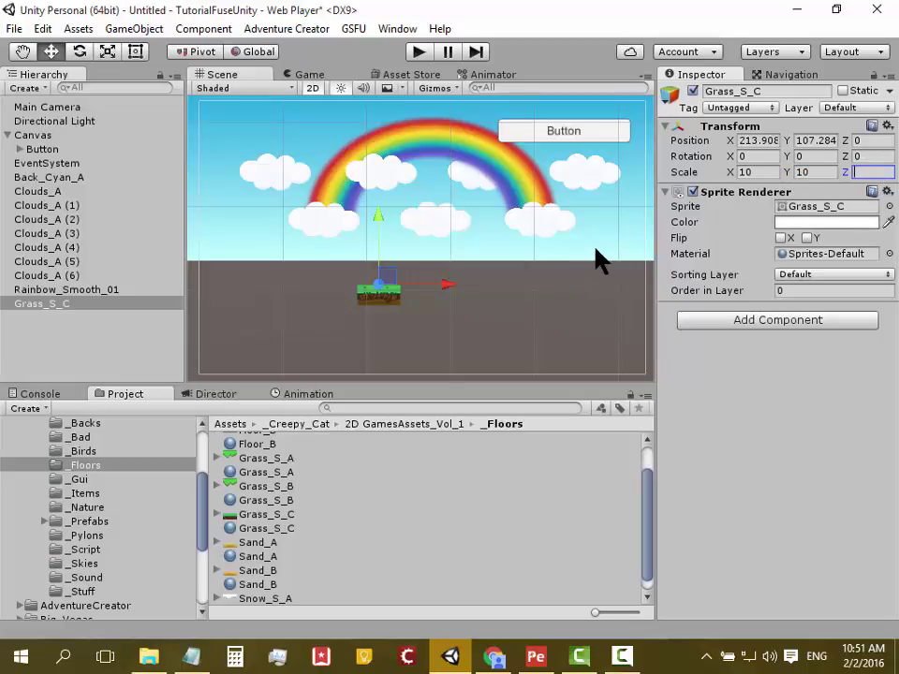
{"action": "key", "text": "BackSpace"}
{"action": "left_click", "coordinate": [400, 274]}
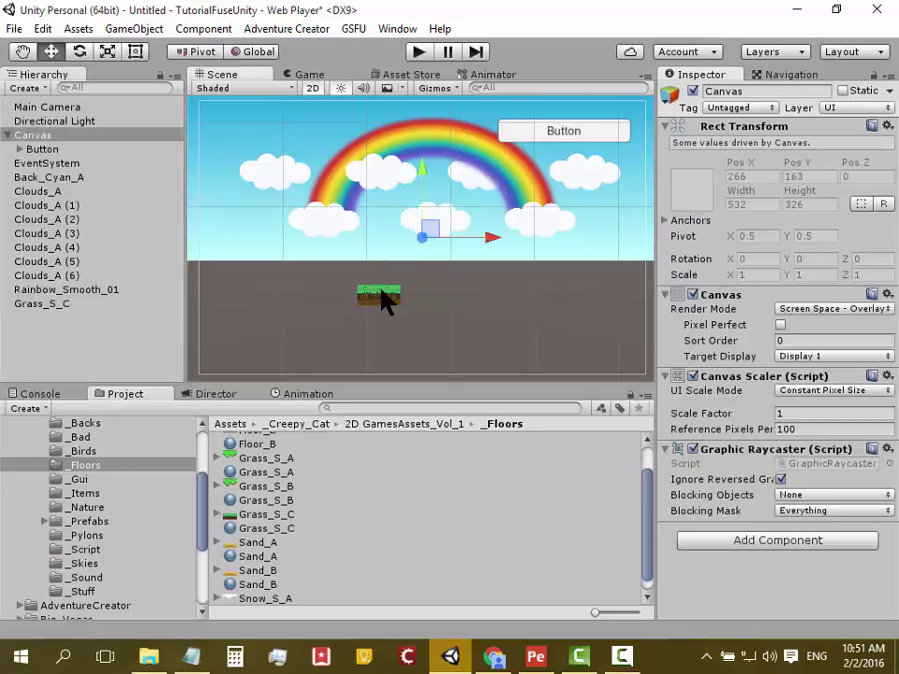
{"action": "left_click", "coordinate": [384, 304]}
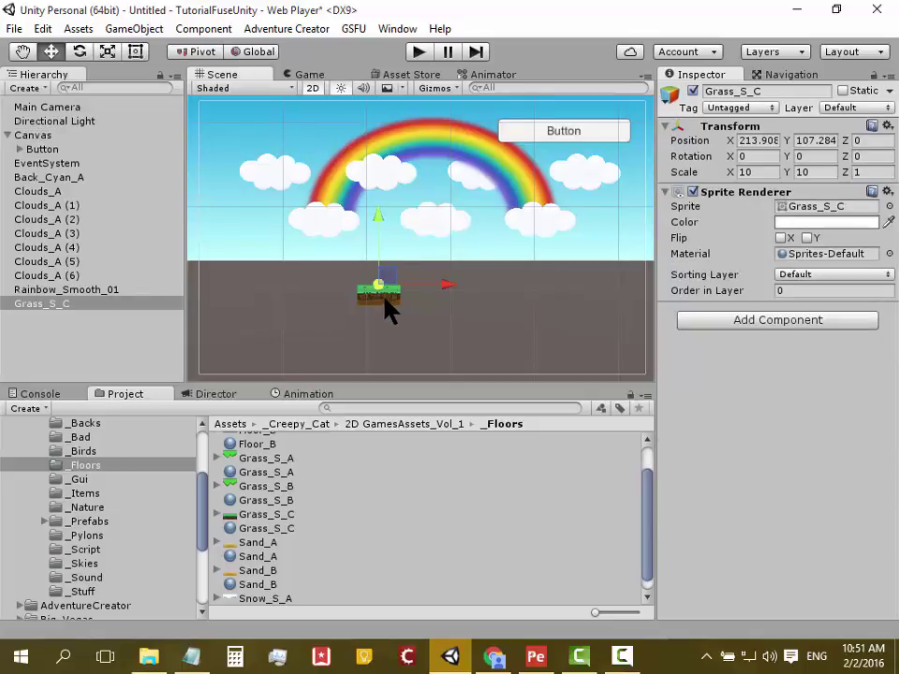
Rescale the grass block to 30 × 30 and line it up at the left edge, X 64.
{"action": "left_click", "coordinate": [755, 172]}
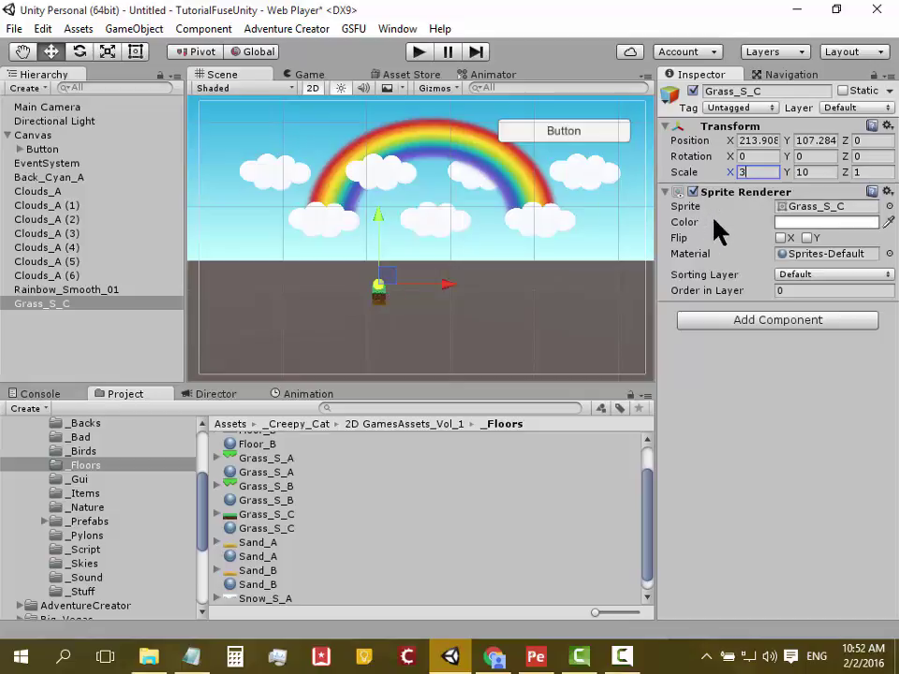
{"action": "type", "text": "30"}
{"action": "left_click", "coordinate": [824, 177]}
{"action": "type", "text": "30"}
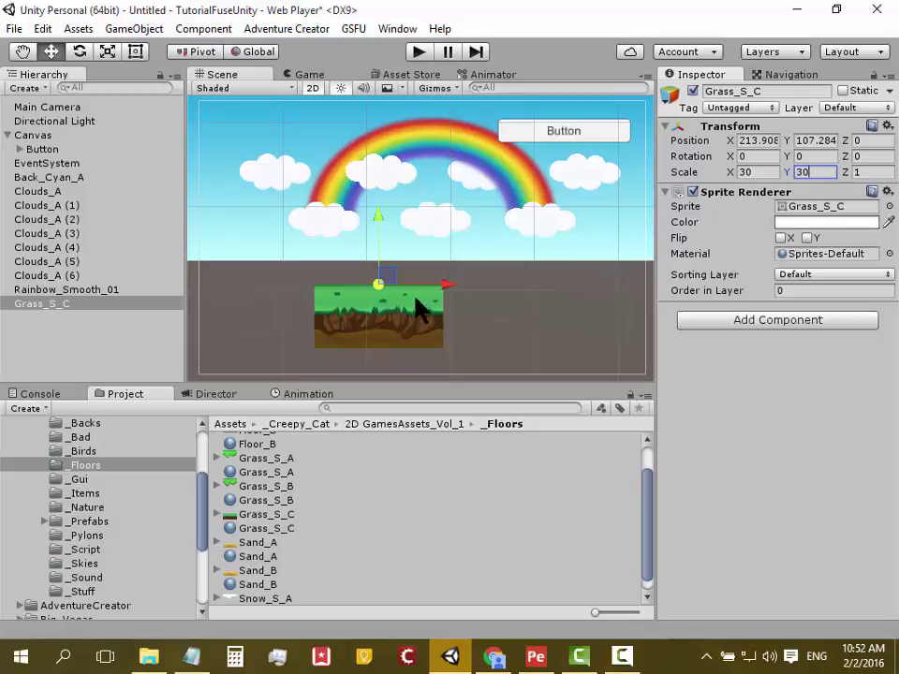
{"action": "left_click_drag", "start_coordinate": [381, 224], "coordinate": [377, 256]}
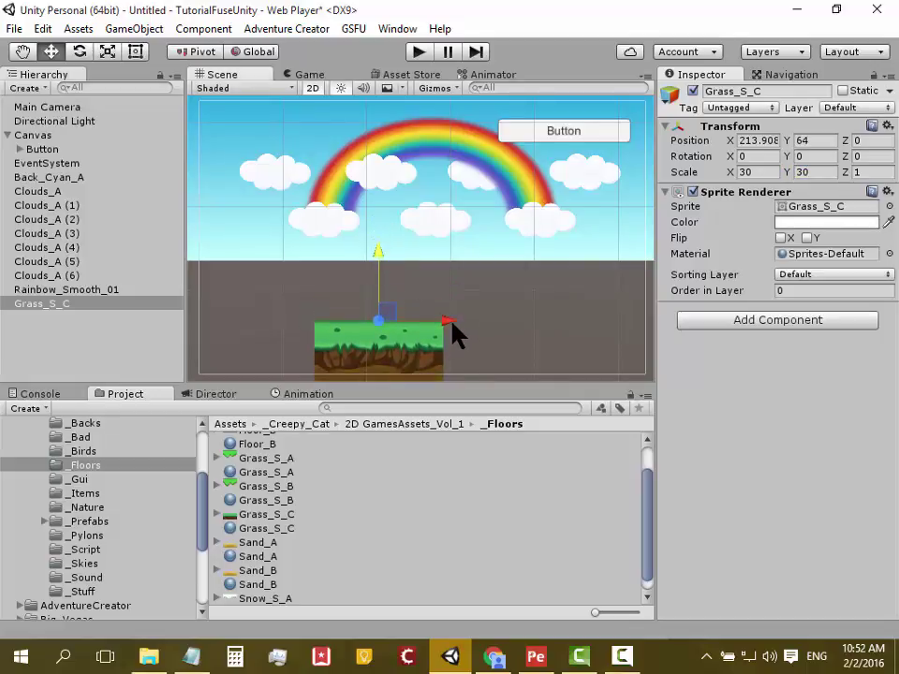
{"action": "left_click_drag", "start_coordinate": [450, 323], "coordinate": [324, 327]}
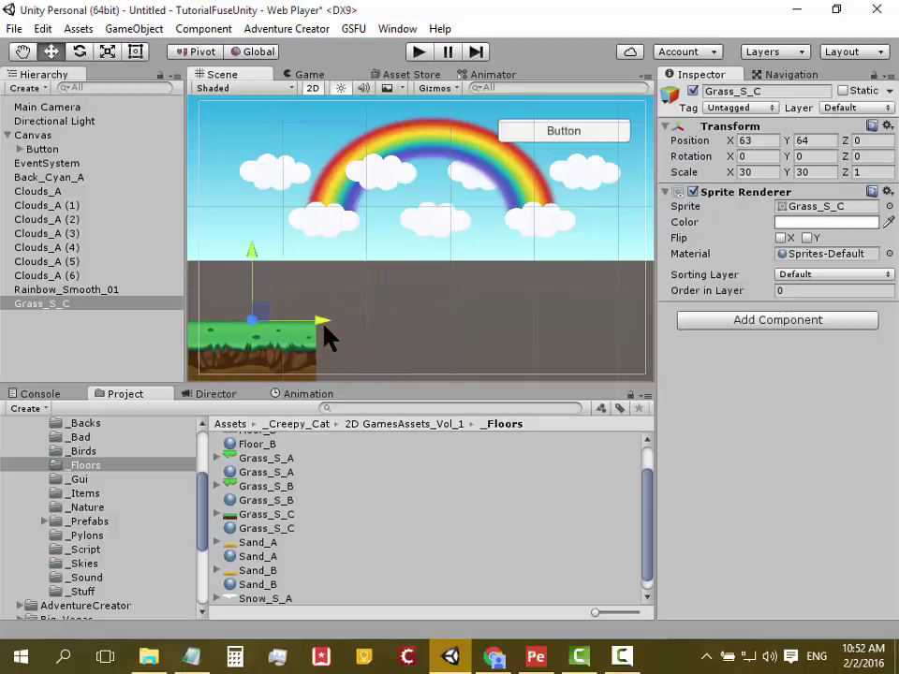
{"action": "left_click_drag", "start_coordinate": [324, 333], "coordinate": [320, 333]}
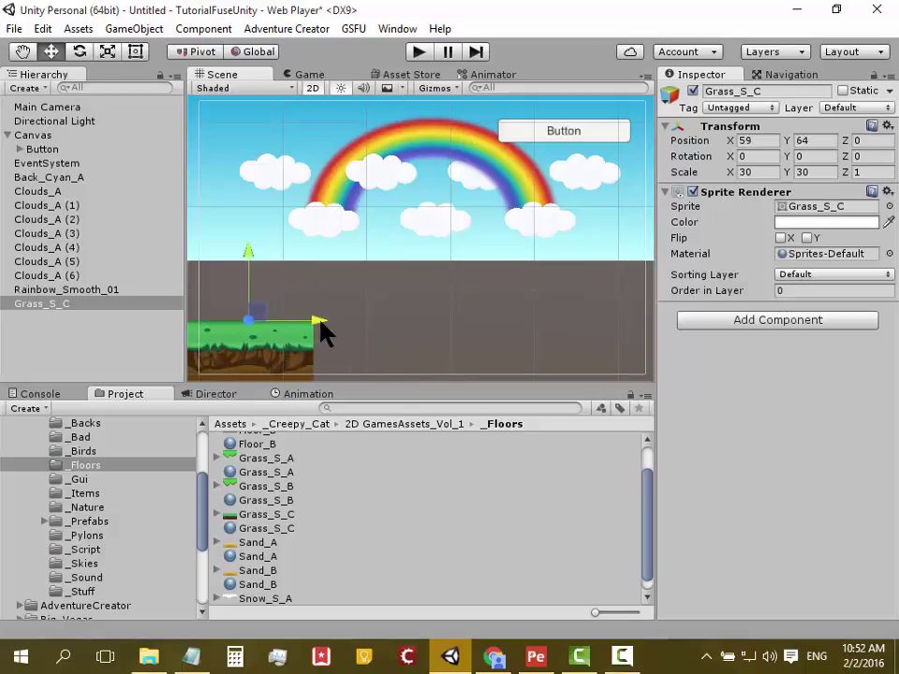
{"action": "left_click_drag", "start_coordinate": [319, 329], "coordinate": [324, 331]}
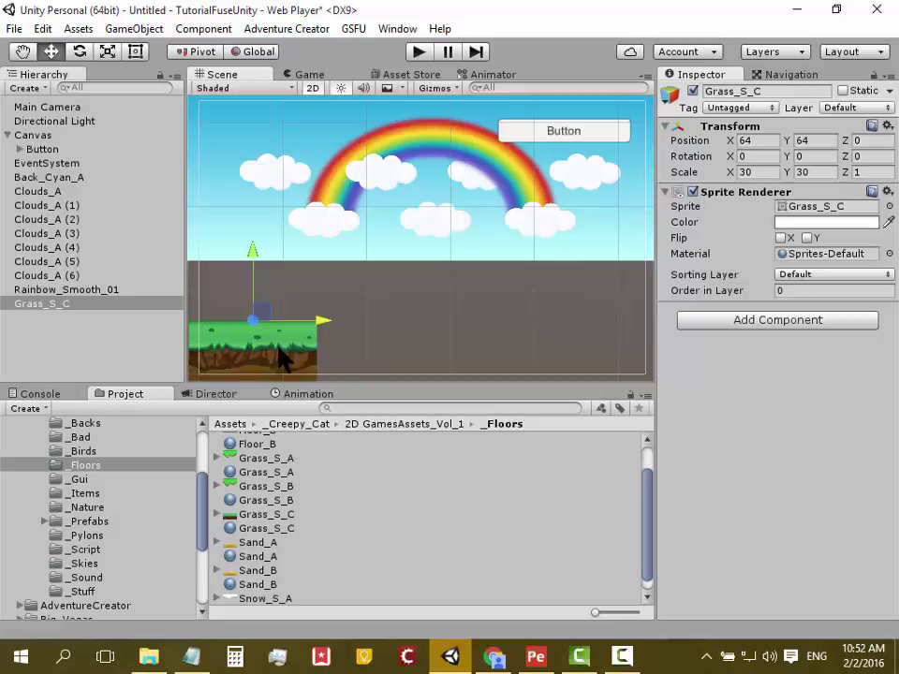
Duplicate the grass block three times, tiling the copies rightward to the scene's right edge.
{"action": "key", "text": "ctrl+d"}
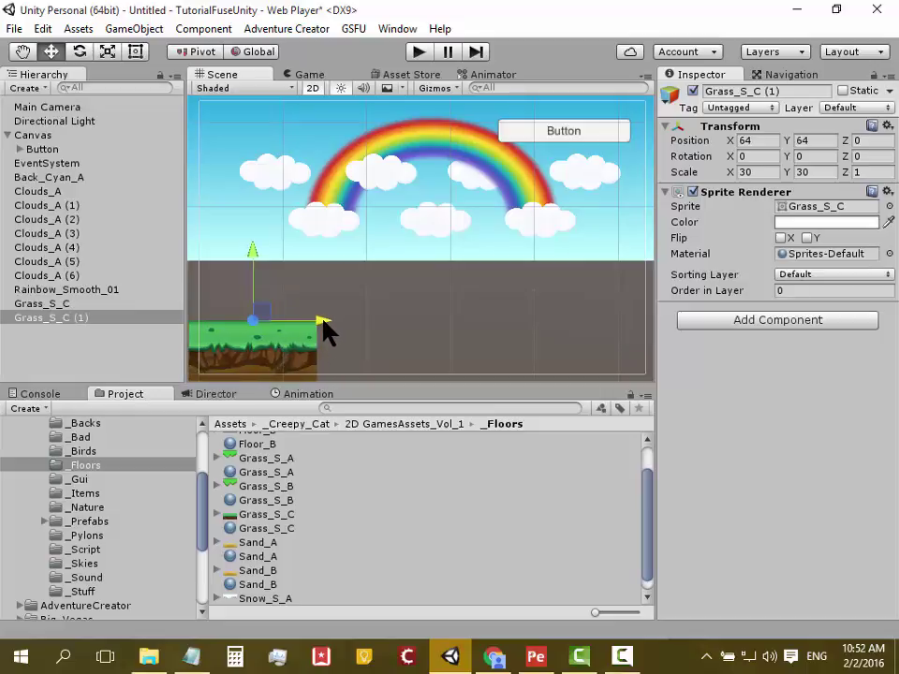
{"action": "mouse_move", "coordinate": [321, 326]}
{"action": "left_mouse_down"}
{"action": "mouse_move", "coordinate": [470, 333]}
{"action": "mouse_move", "coordinate": [452, 339]}
{"action": "left_mouse_up"}
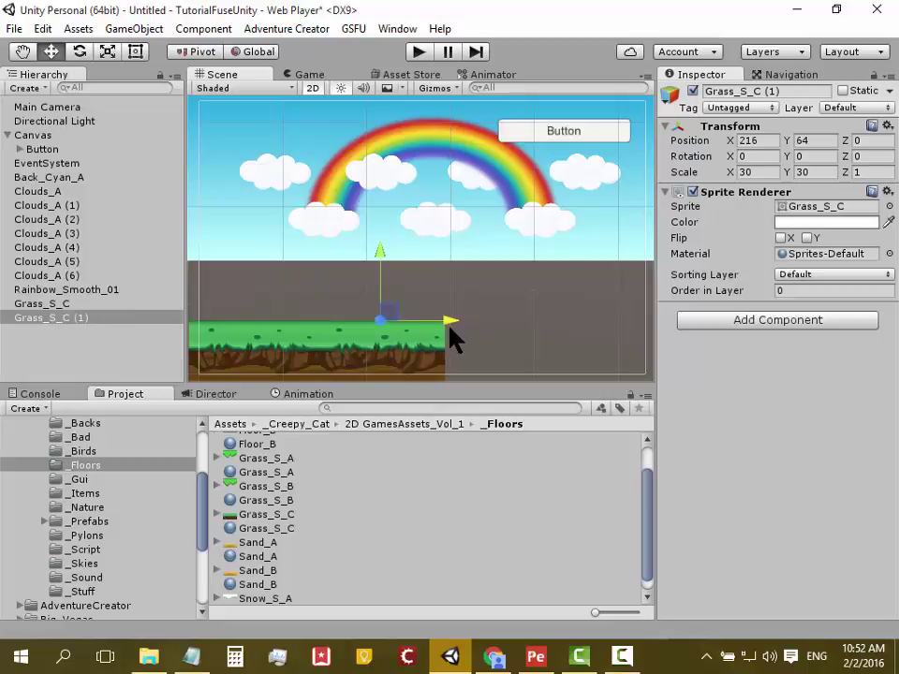
{"action": "key", "text": "ctrl+d"}
{"action": "left_click_drag", "start_coordinate": [454, 335], "coordinate": [583, 335]}
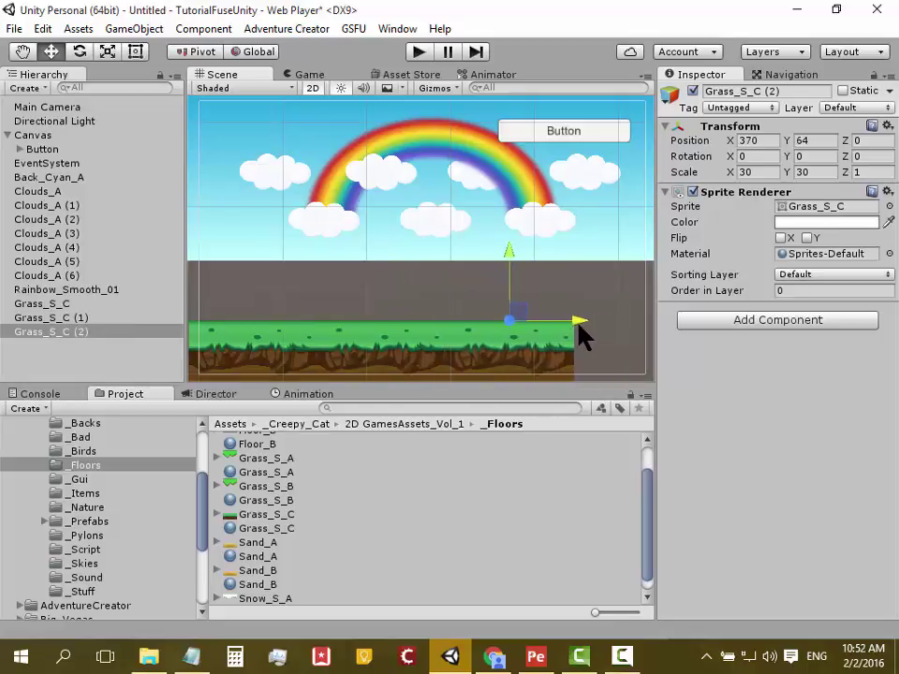
{"action": "key", "text": "ctrl+d"}
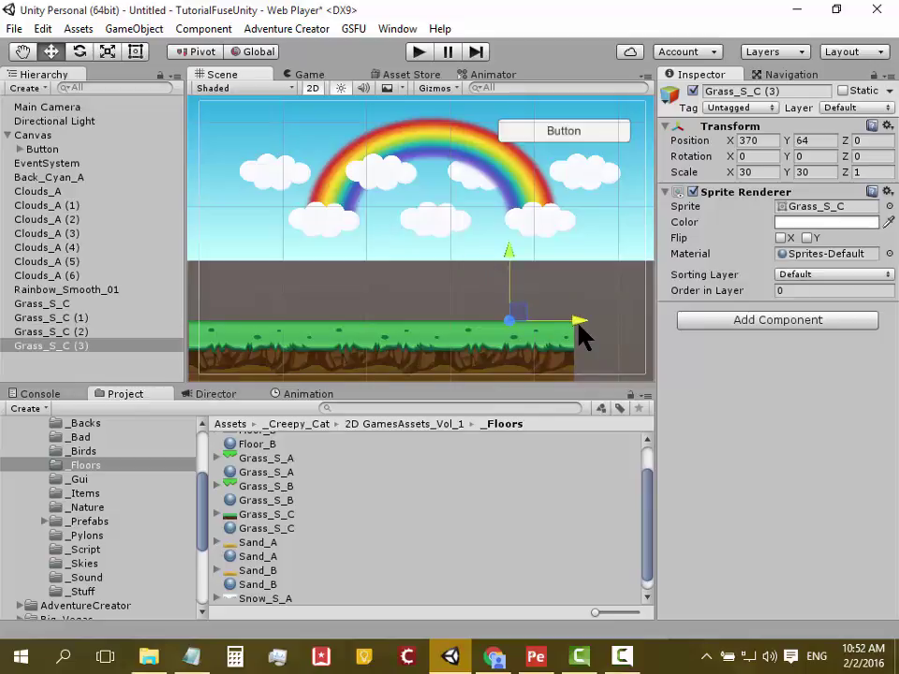
{"action": "left_click_drag", "start_coordinate": [581, 327], "coordinate": [704, 338]}
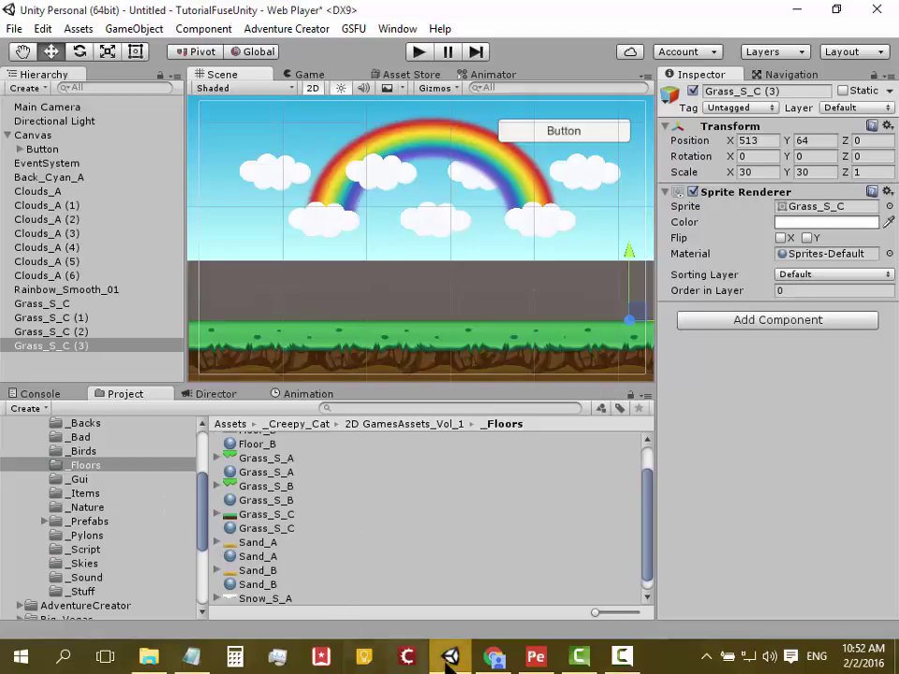
{"action": "left_click", "coordinate": [494, 659]}
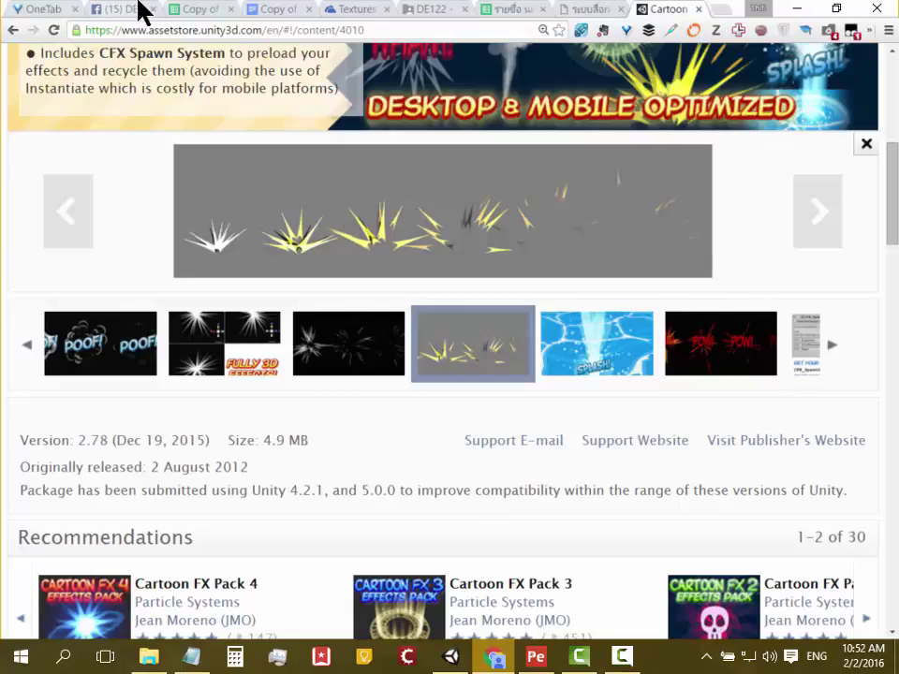
Bring up the Facebook group page and scroll down to the WEEK2 homework post.
{"action": "left_click", "coordinate": [140, 11]}
{"action": "scroll", "coordinate": [492, 412], "scroll_direction": "down", "scroll_amount": 2}
{"action": "scroll", "coordinate": [492, 412], "scroll_direction": "down", "scroll_amount": 2}
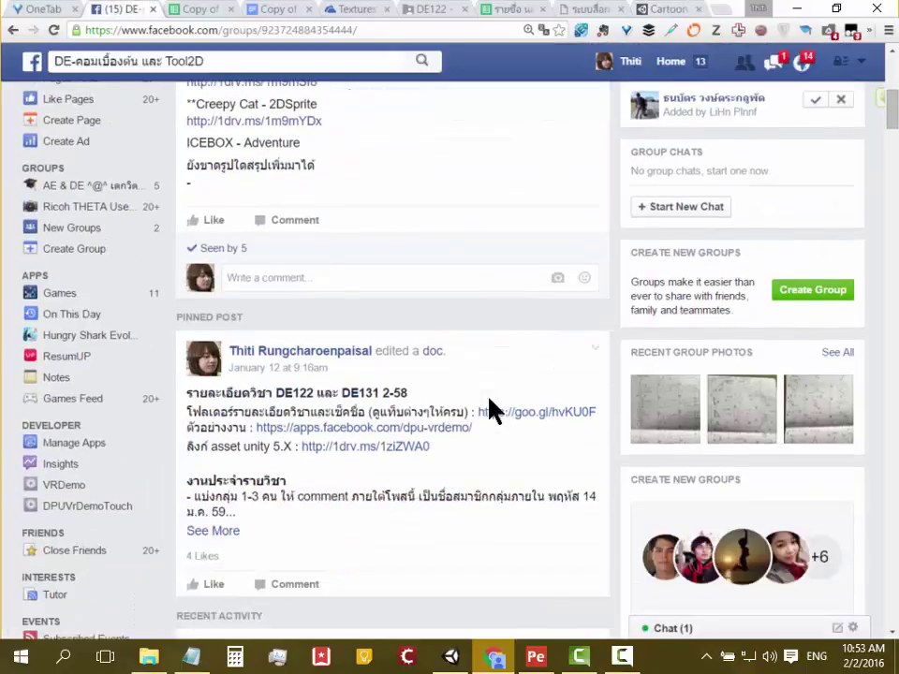
{"action": "scroll", "coordinate": [491, 412], "scroll_direction": "down", "scroll_amount": 2}
{"action": "scroll", "coordinate": [416, 392], "scroll_direction": "down", "scroll_amount": 2}
{"action": "scroll", "coordinate": [411, 393], "scroll_direction": "down", "scroll_amount": 2}
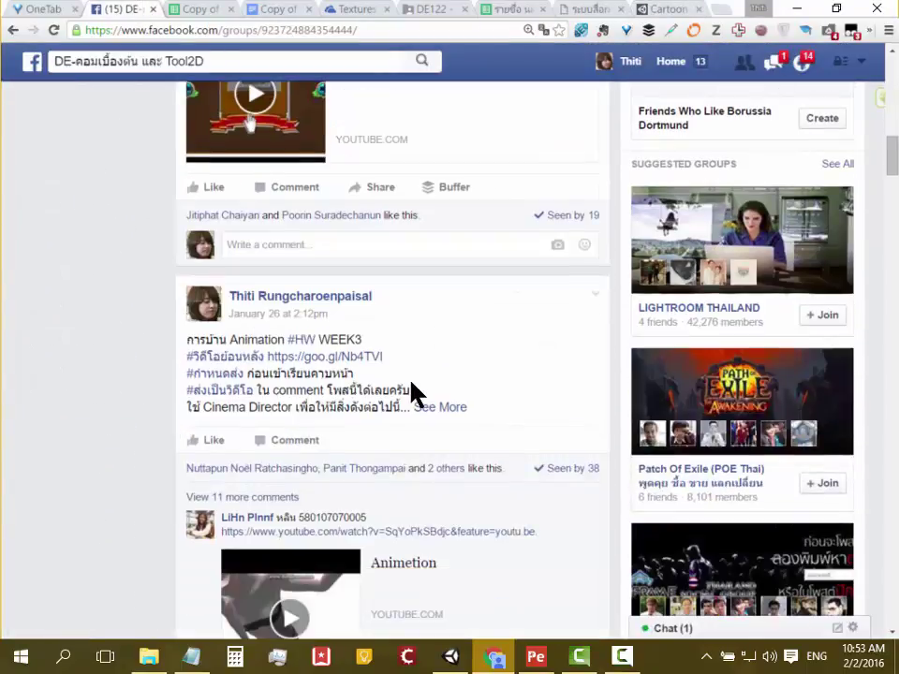
{"action": "scroll", "coordinate": [431, 427], "scroll_direction": "down", "scroll_amount": 1}
{"action": "scroll", "coordinate": [427, 423], "scroll_direction": "down", "scroll_amount": 5}
{"action": "scroll", "coordinate": [430, 425], "scroll_direction": "down", "scroll_amount": 2}
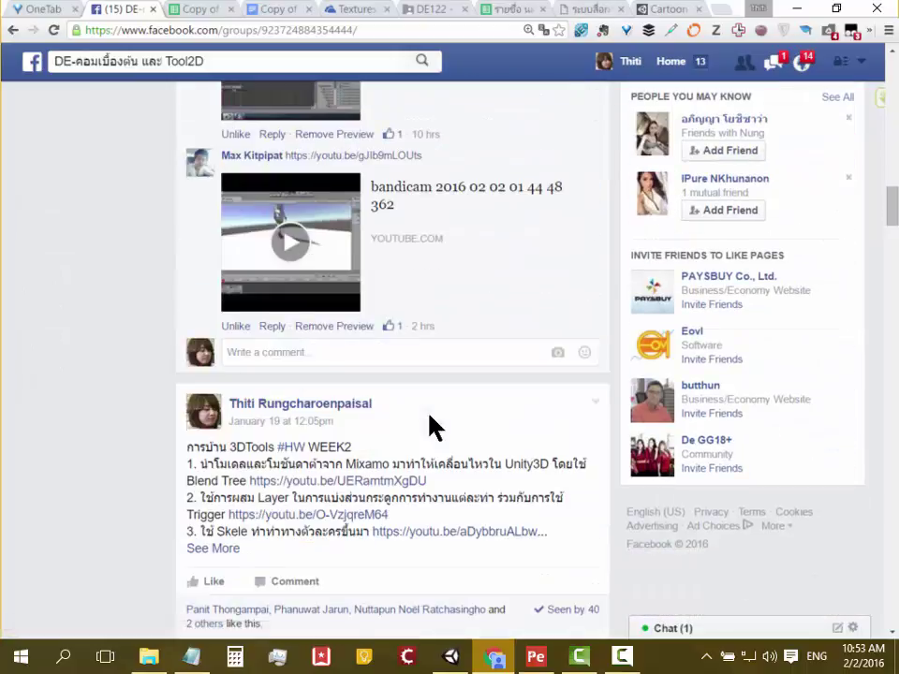
{"action": "scroll", "coordinate": [429, 426], "scroll_direction": "down", "scroll_amount": 2}
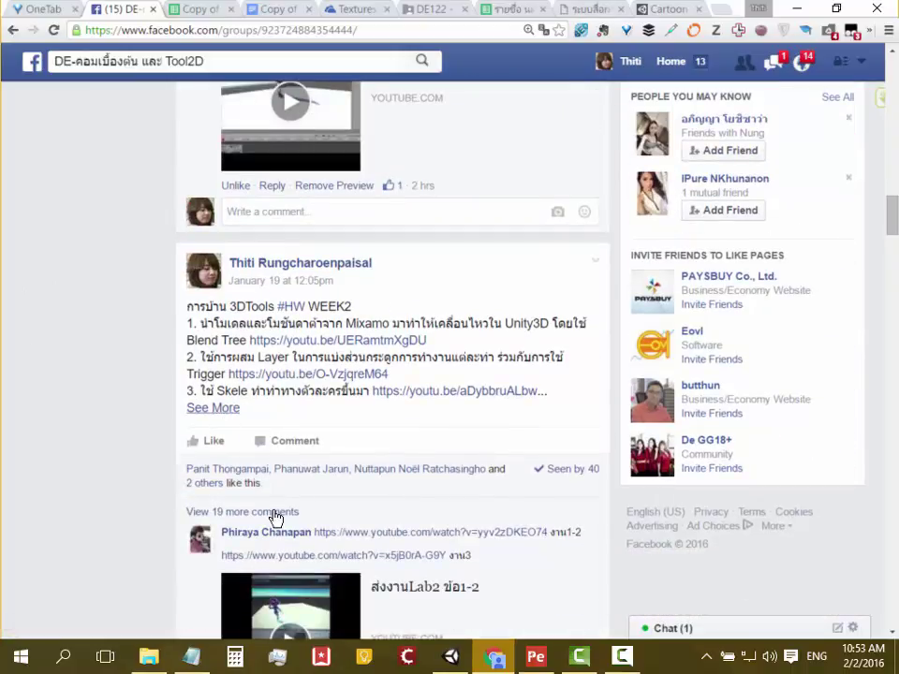
{"action": "scroll", "coordinate": [447, 404], "scroll_direction": "down", "scroll_amount": 1}
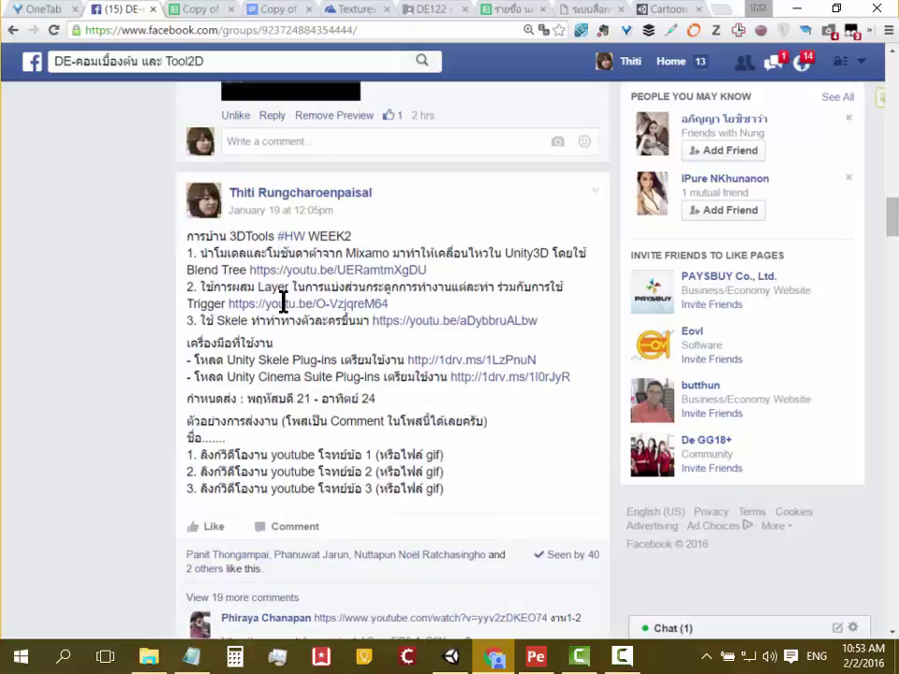
Highlight '3DTools' and 'Cinema Suite Plug-ins' in the post, then return to Unity.
{"action": "double_click", "coordinate": [267, 237]}
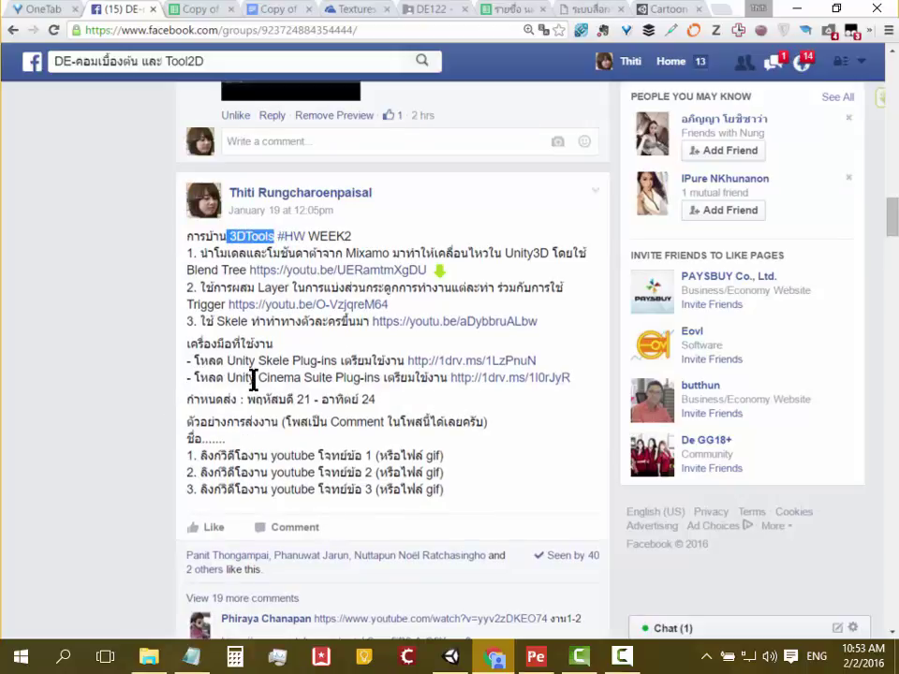
{"action": "left_click_drag", "start_coordinate": [255, 378], "coordinate": [384, 377]}
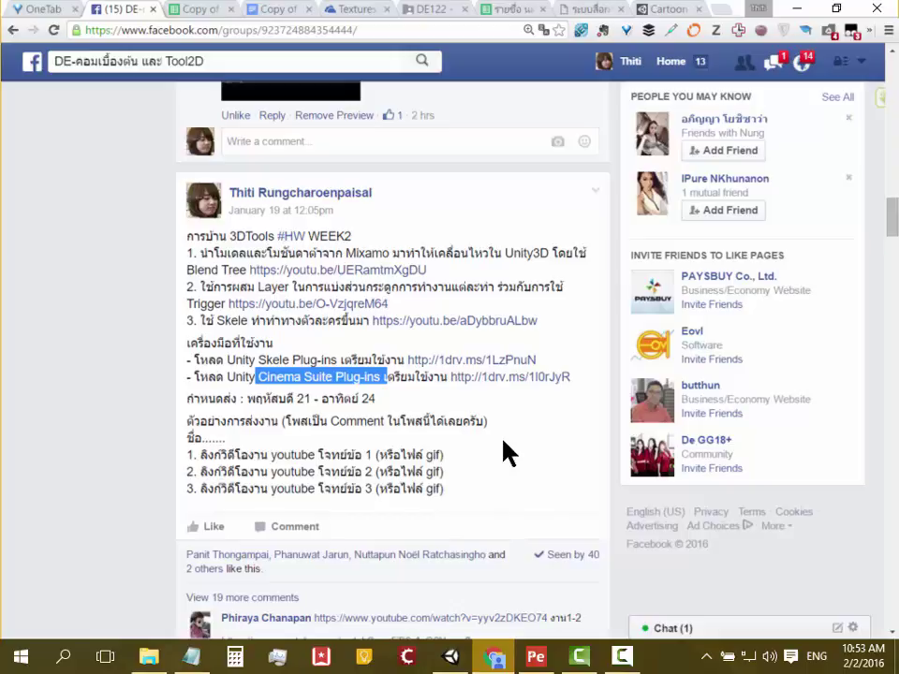
{"action": "left_click", "coordinate": [493, 657]}
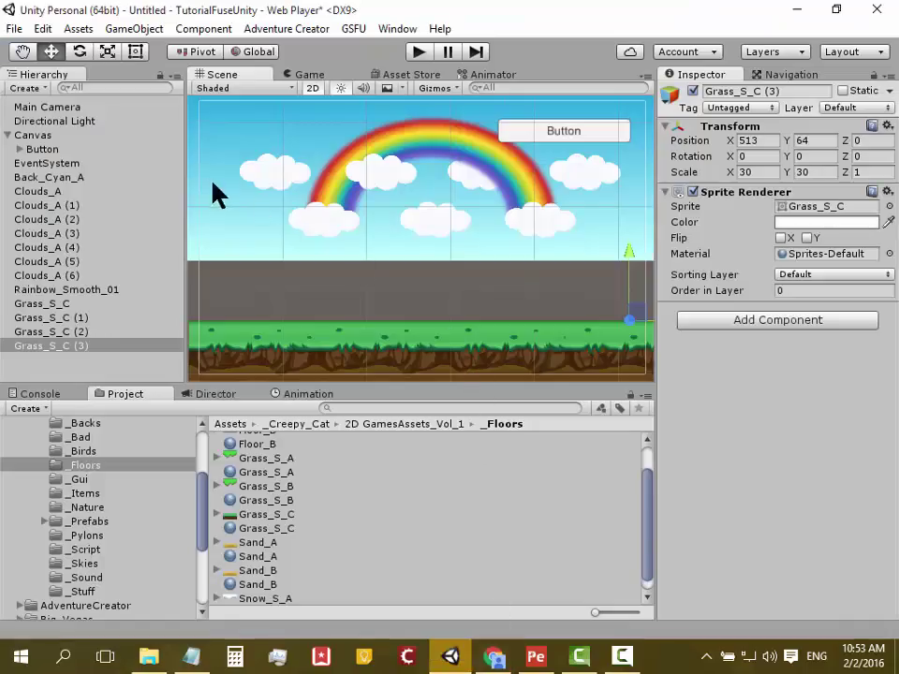
Browse the asset folders to _Backs and drag the Pyramid_A sprite into the scene.
{"action": "left_click", "coordinate": [101, 537]}
{"action": "left_click", "coordinate": [95, 549]}
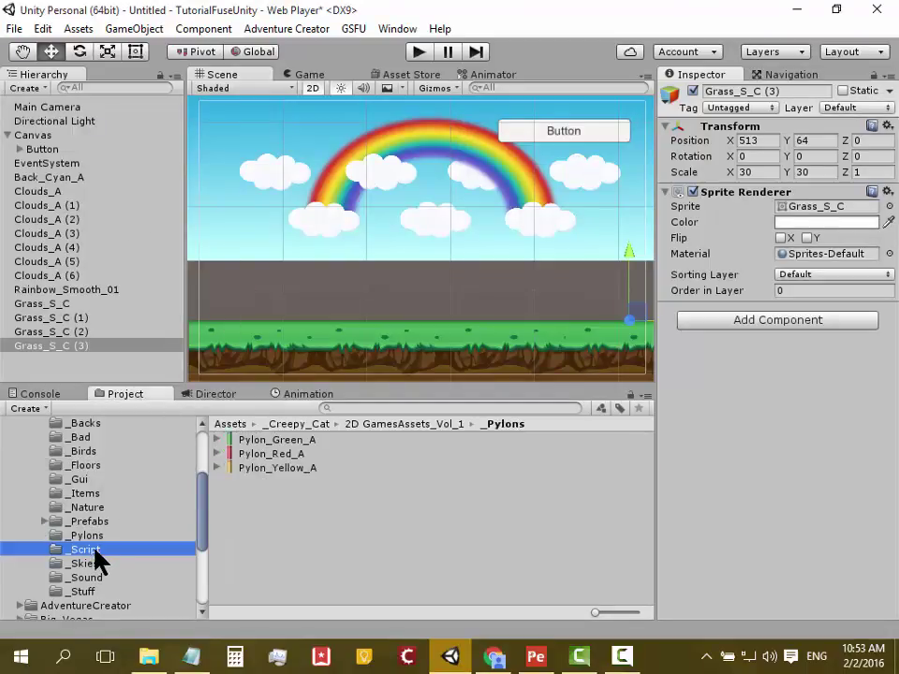
{"action": "left_click", "coordinate": [94, 563]}
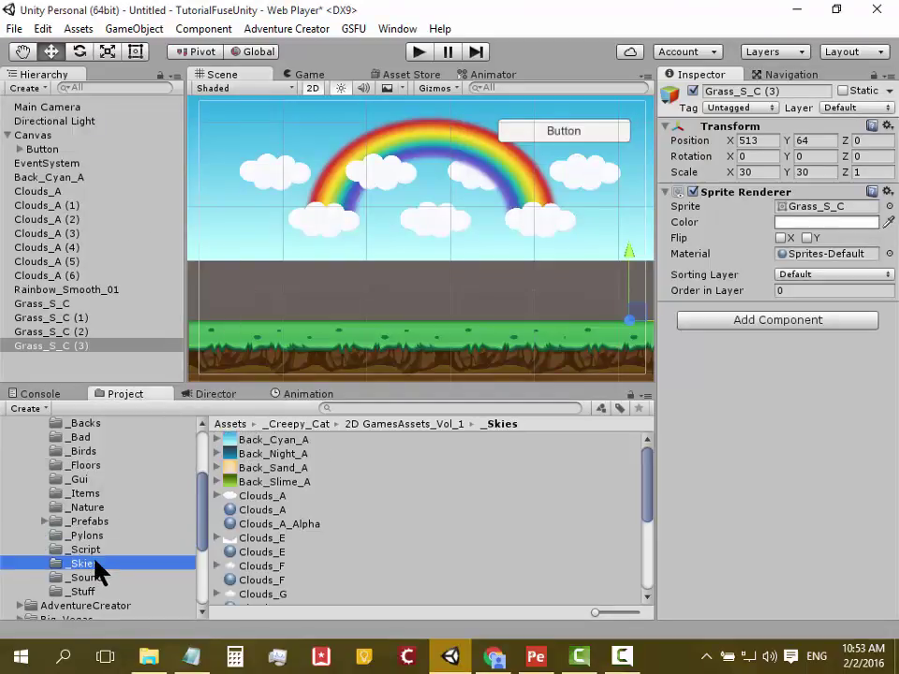
{"action": "left_click", "coordinate": [87, 451]}
{"action": "left_click", "coordinate": [86, 437]}
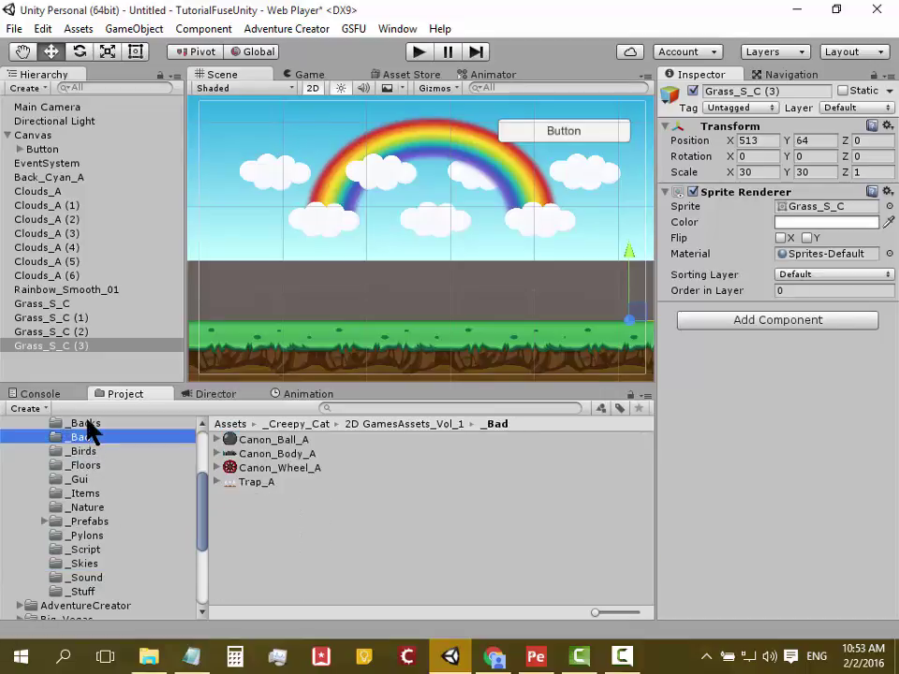
{"action": "left_click", "coordinate": [86, 424]}
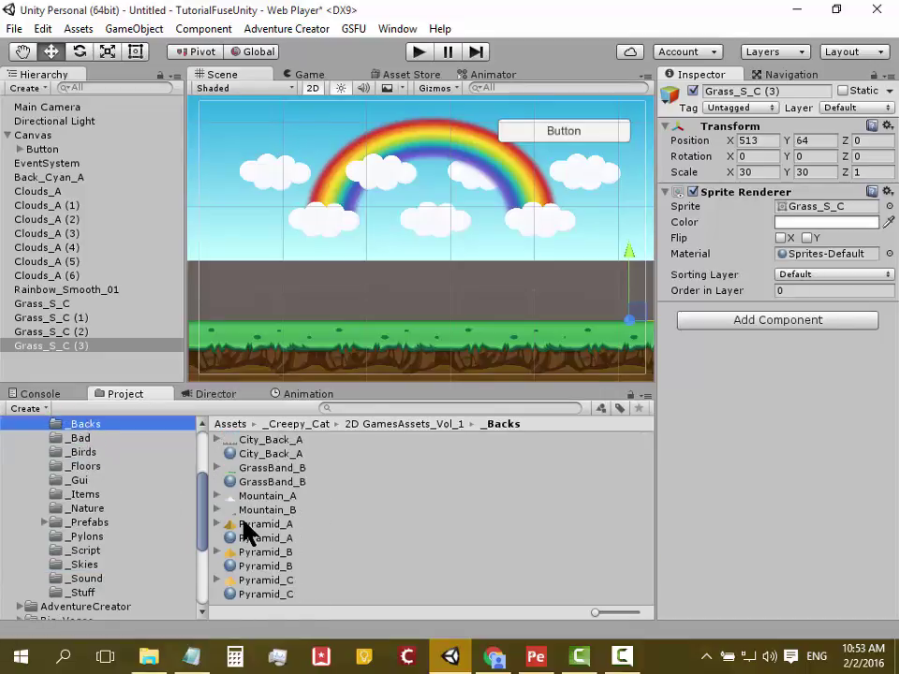
{"action": "left_click", "coordinate": [265, 523]}
{"action": "mouse_move", "coordinate": [265, 523]}
{"action": "left_mouse_down"}
{"action": "mouse_move", "coordinate": [253, 272]}
{"action": "mouse_move", "coordinate": [257, 290]}
{"action": "left_mouse_up"}
Scale the pyramid to 50 × 50.
{"action": "left_click", "coordinate": [770, 173]}
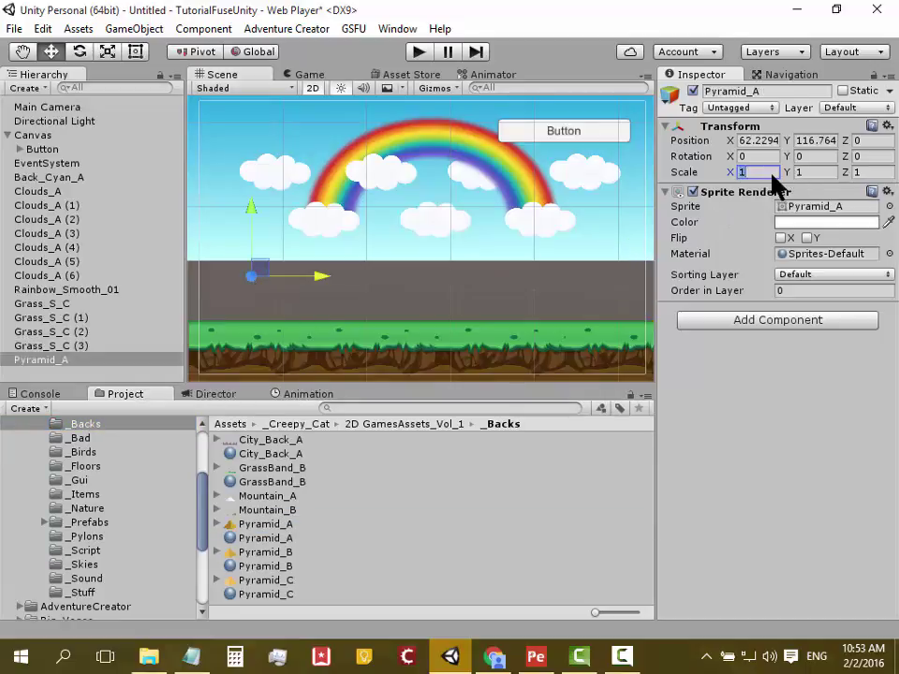
{"action": "type", "text": "50"}
{"action": "left_click", "coordinate": [816, 173]}
{"action": "type", "text": "50"}
{"action": "left_click", "coordinate": [872, 173]}
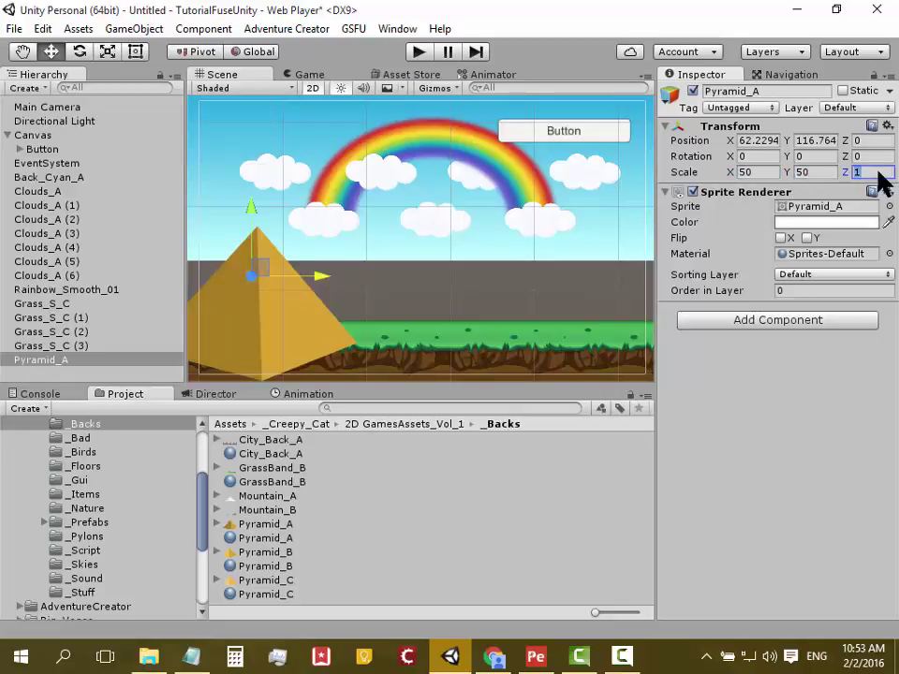
Move the pyramid to the scene's left edge at X 24, Y 204.
{"action": "left_click_drag", "start_coordinate": [252, 208], "coordinate": [251, 135]}
{"action": "mouse_move", "coordinate": [320, 202]}
{"action": "left_mouse_down"}
{"action": "mouse_move", "coordinate": [357, 183]}
{"action": "mouse_move", "coordinate": [300, 177]}
{"action": "left_mouse_up"}
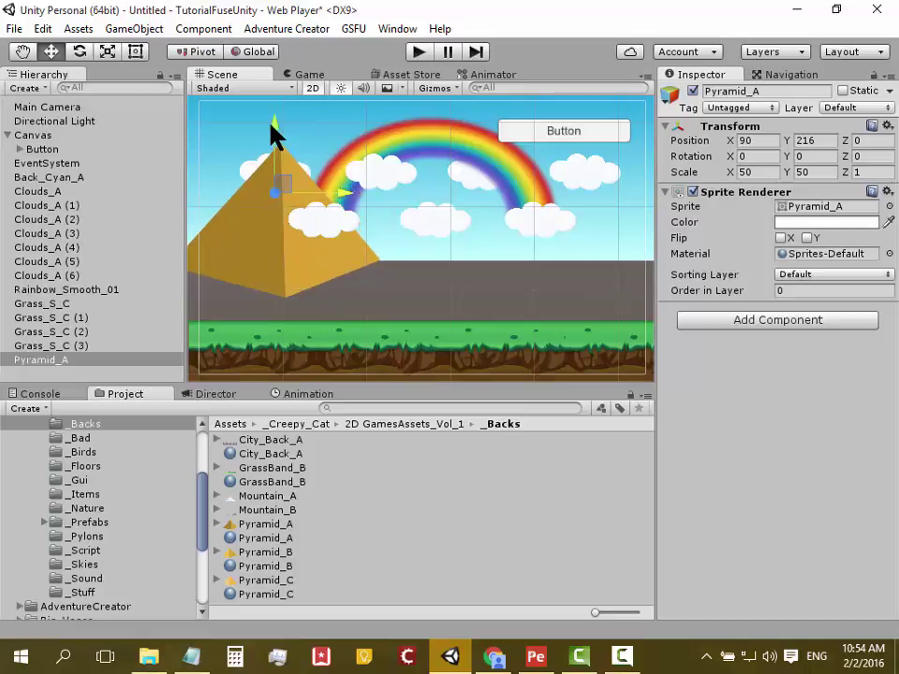
{"action": "mouse_move", "coordinate": [275, 132]}
{"action": "left_mouse_down"}
{"action": "mouse_move", "coordinate": [271, 164]}
{"action": "mouse_move", "coordinate": [271, 145]}
{"action": "left_mouse_up"}
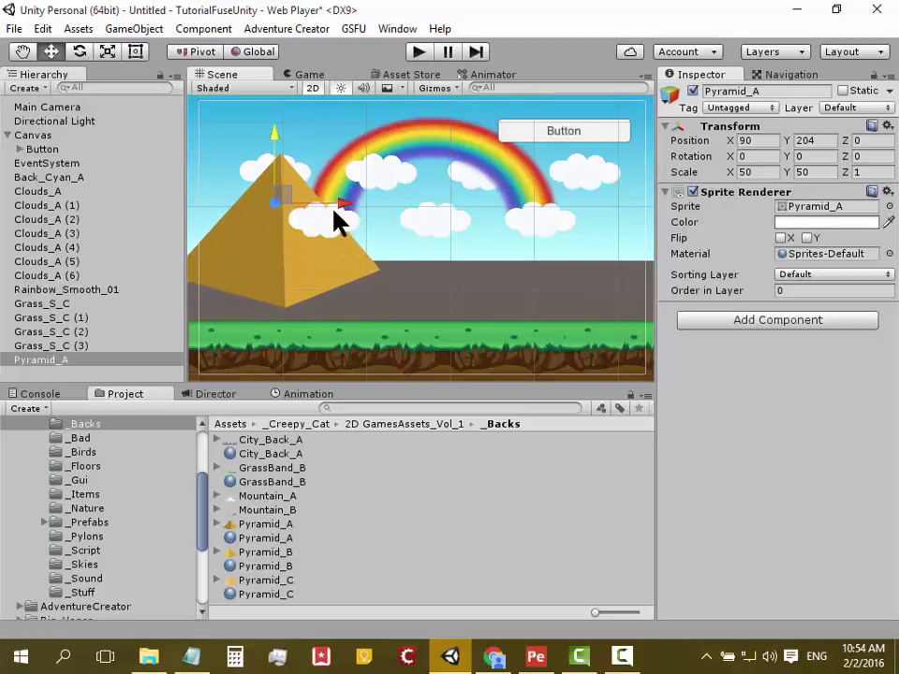
{"action": "mouse_move", "coordinate": [337, 217]}
{"action": "left_mouse_down"}
{"action": "mouse_move", "coordinate": [291, 218]}
{"action": "mouse_move", "coordinate": [293, 208]}
{"action": "left_mouse_up"}
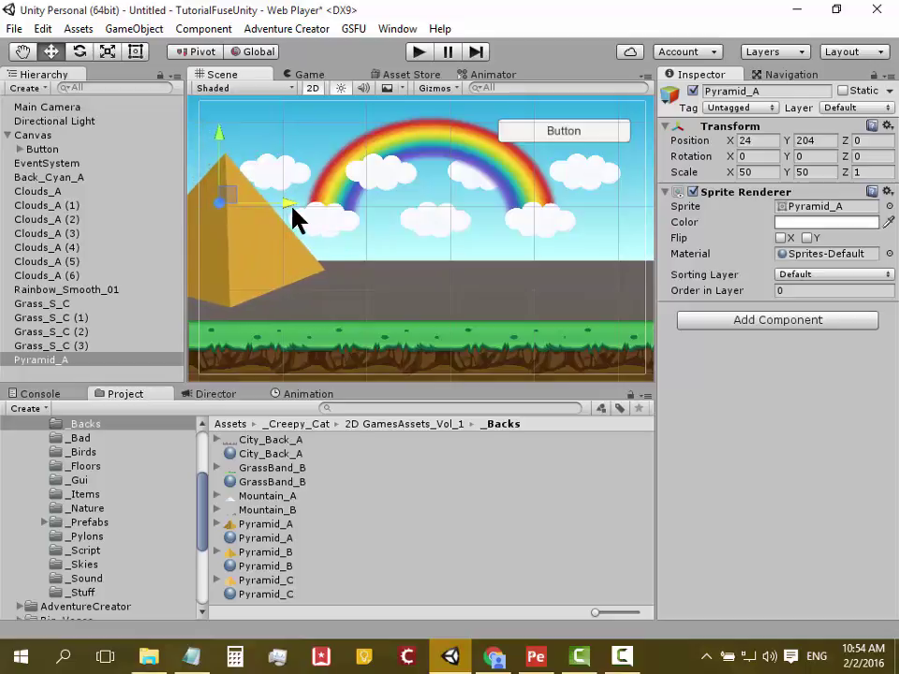
Drag the GrassBand_B hills sprite into the scene.
{"action": "left_click", "coordinate": [268, 467]}
{"action": "key", "text": "ctrl+d"}
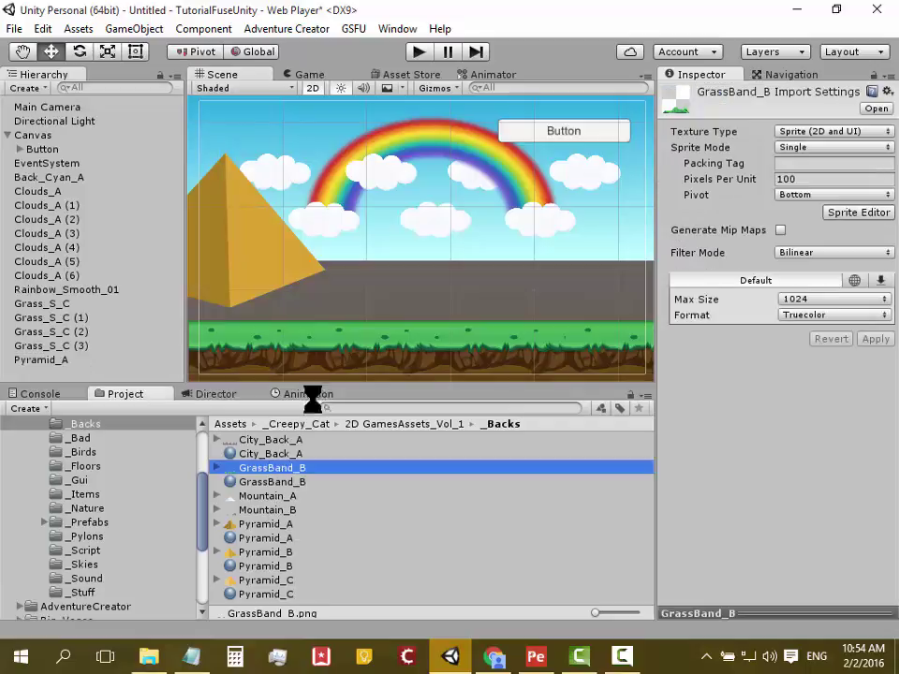
{"action": "left_click", "coordinate": [290, 467]}
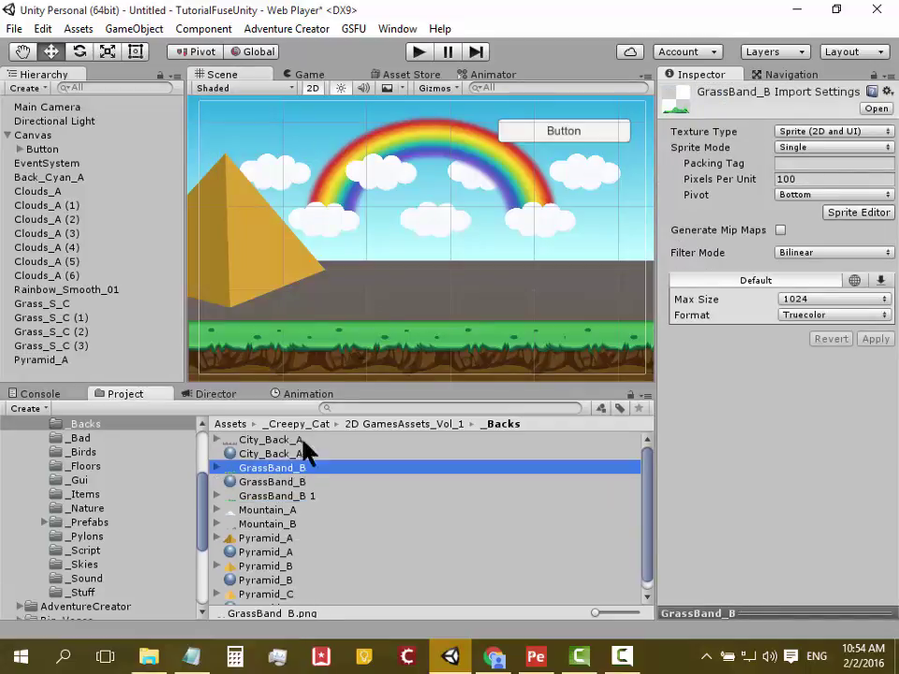
{"action": "left_click_drag", "start_coordinate": [276, 470], "coordinate": [368, 286]}
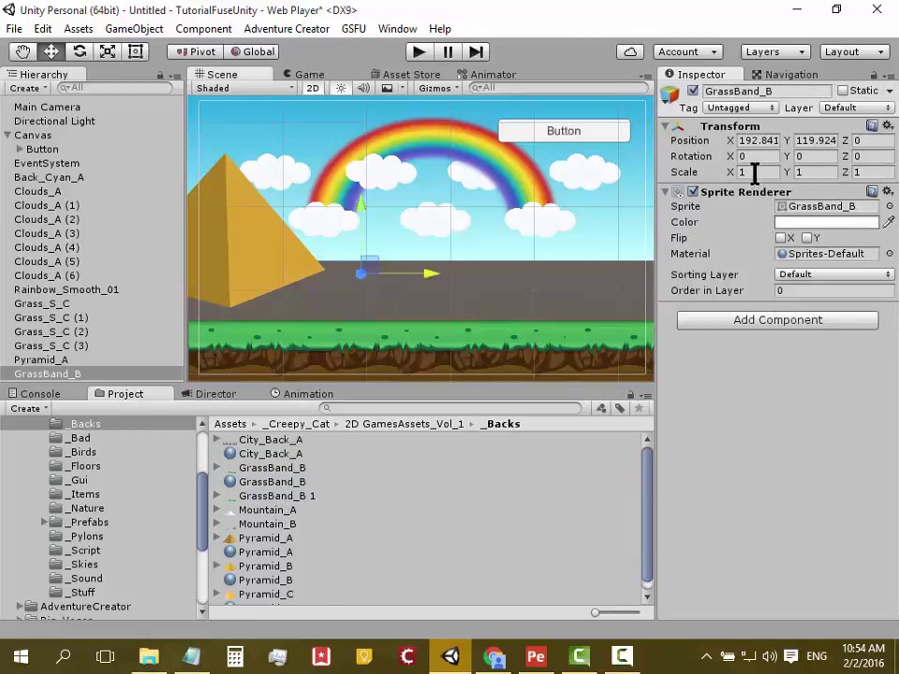
Scale the hills to 20 × 20 and settle them onto the horizon at Y 135.
{"action": "left_click", "coordinate": [755, 173]}
{"action": "type", "text": "20"}
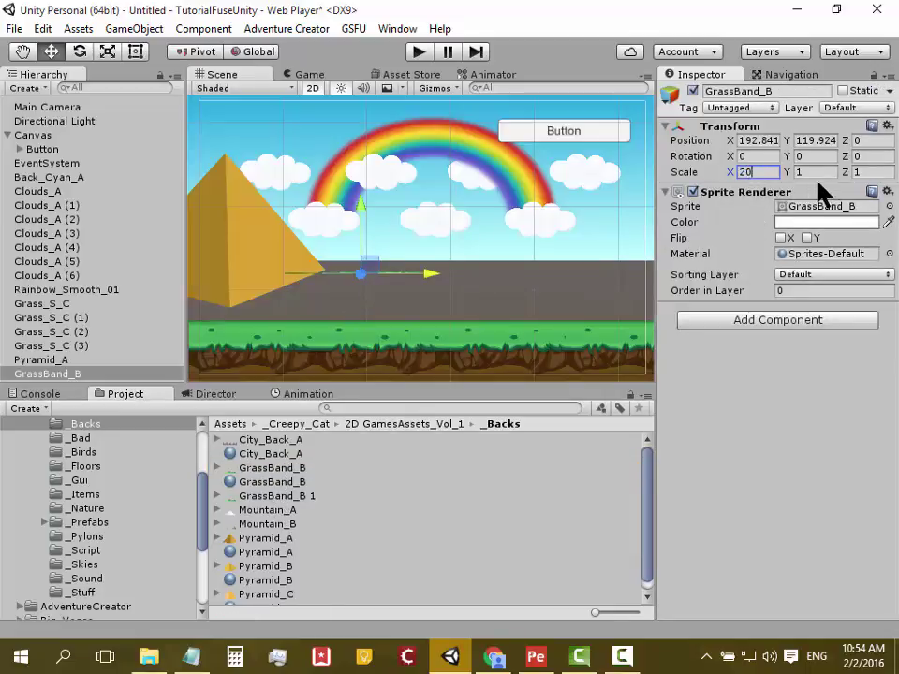
{"action": "left_click", "coordinate": [817, 177]}
{"action": "type", "text": "20"}
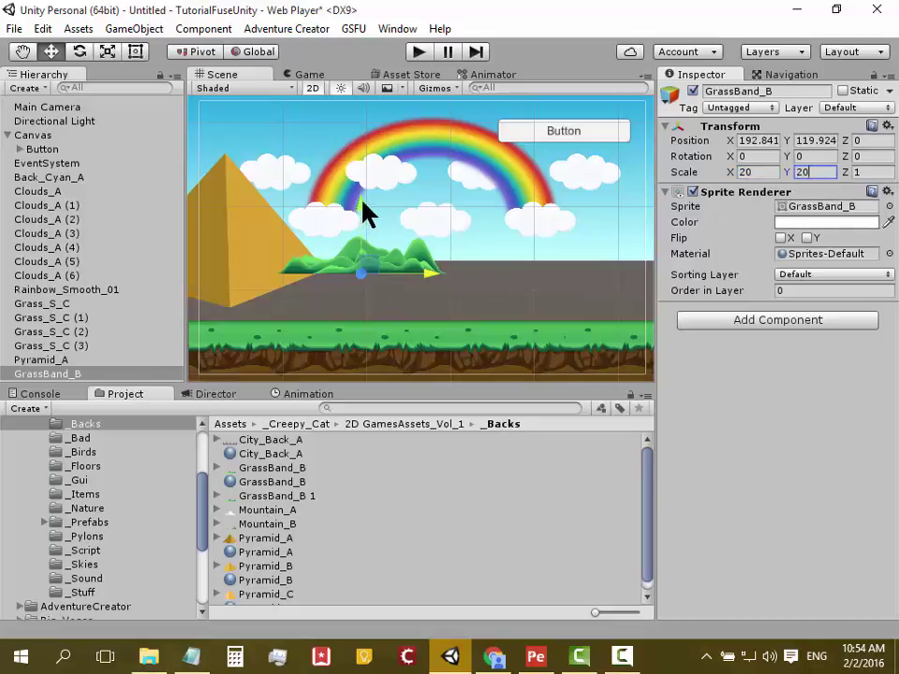
{"action": "left_click_drag", "start_coordinate": [365, 210], "coordinate": [382, 192]}
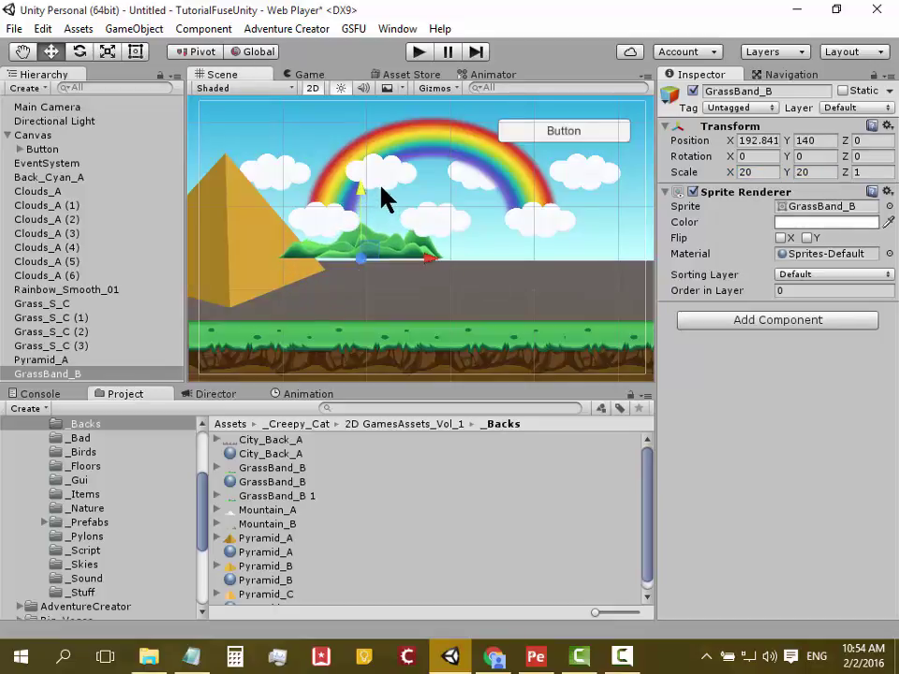
{"action": "mouse_move", "coordinate": [428, 259]}
{"action": "left_mouse_down"}
{"action": "mouse_move", "coordinate": [473, 254]}
{"action": "mouse_move", "coordinate": [426, 269]}
{"action": "left_mouse_up"}
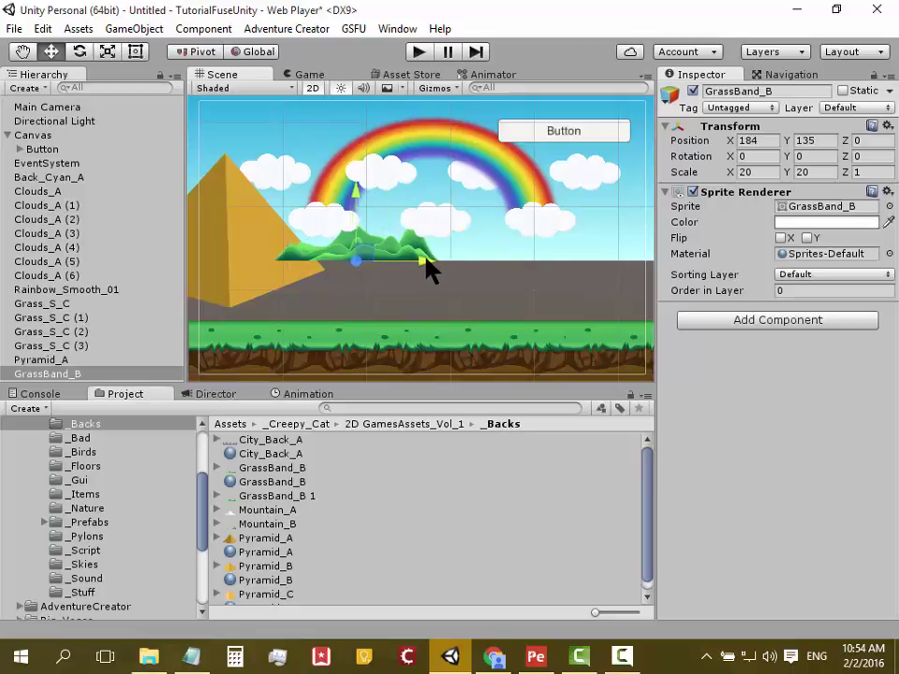
Select the pyramid and set its Order in Layer to 1 so it draws in front of the hills.
{"action": "left_click", "coordinate": [248, 273]}
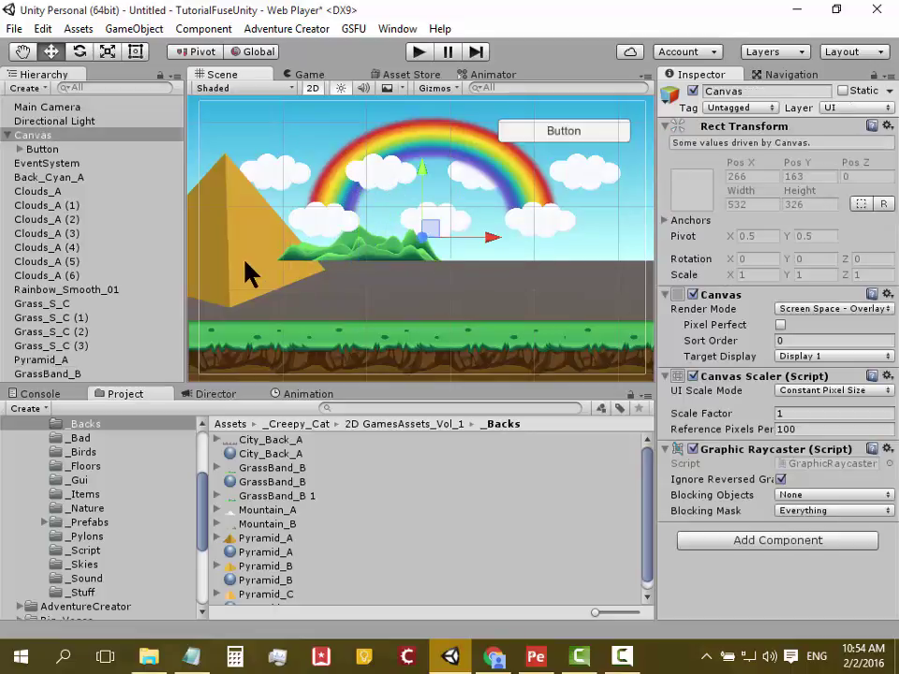
{"action": "left_click", "coordinate": [248, 274]}
{"action": "left_click", "coordinate": [248, 274]}
{"action": "left_click", "coordinate": [248, 273]}
{"action": "left_click", "coordinate": [248, 274]}
{"action": "left_click", "coordinate": [797, 291]}
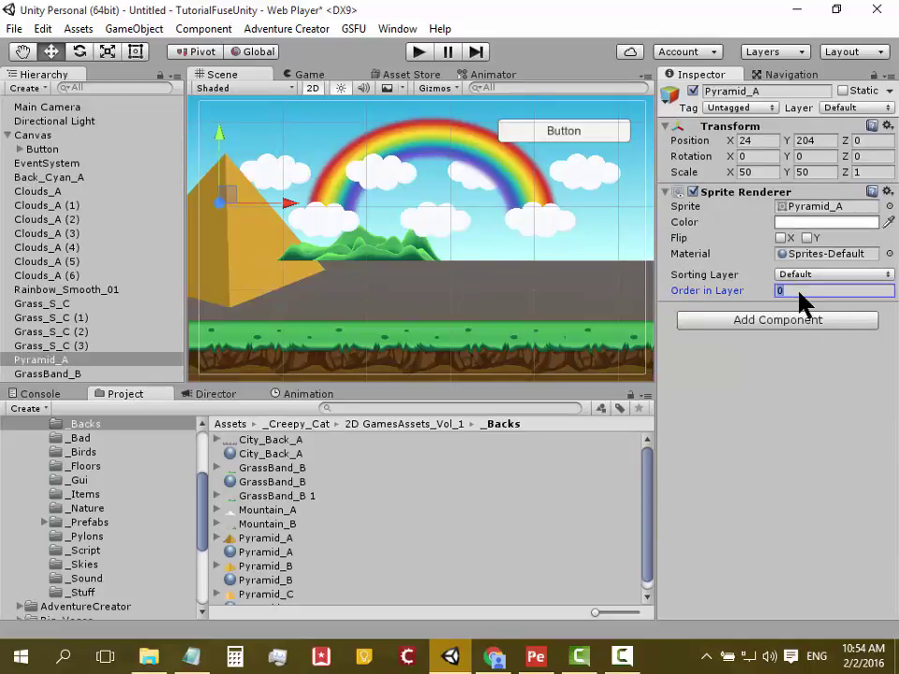
{"action": "type", "text": "1"}
{"action": "left_click", "coordinate": [360, 249]}
Duplicate the hills twice and spread the copies rightward across the horizon.
{"action": "left_click", "coordinate": [364, 247]}
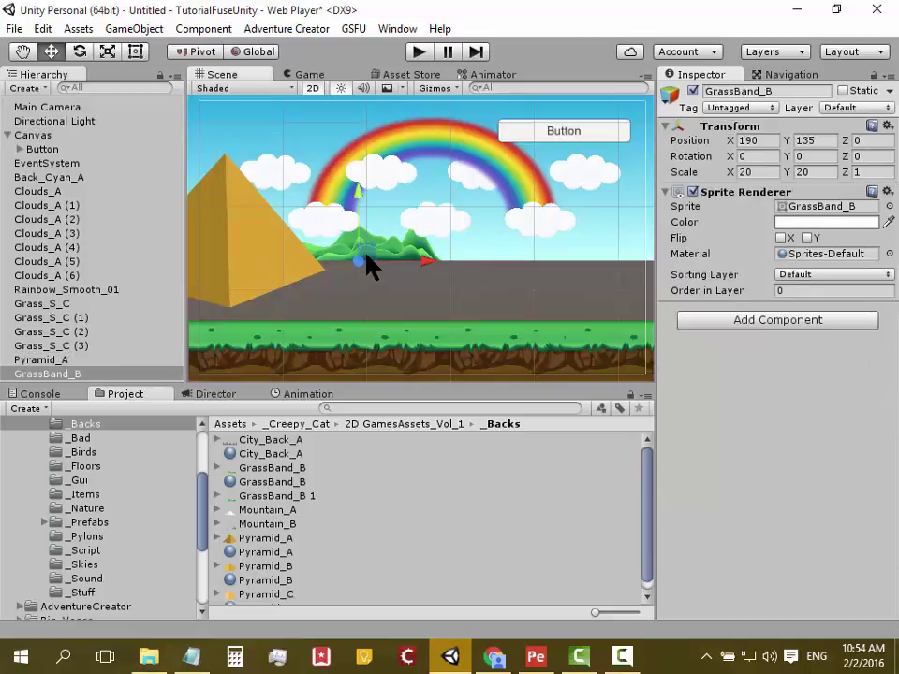
{"action": "key", "text": "ctrl+d"}
{"action": "left_click_drag", "start_coordinate": [367, 264], "coordinate": [596, 265]}
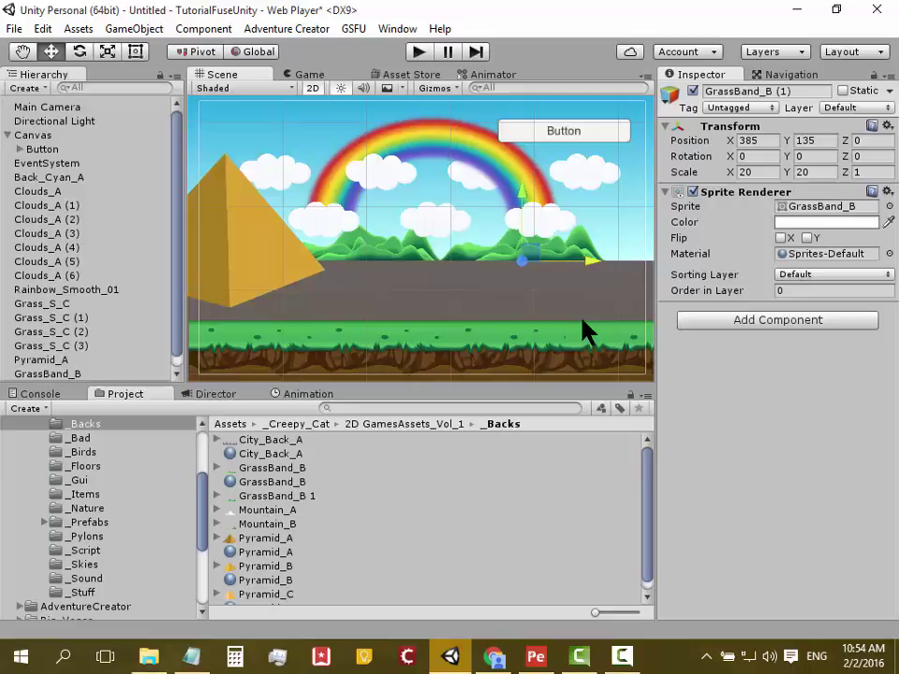
{"action": "key", "text": "ctrl+d"}
{"action": "mouse_move", "coordinate": [595, 264]}
{"action": "left_mouse_down"}
{"action": "mouse_move", "coordinate": [697, 276]}
{"action": "mouse_move", "coordinate": [688, 275]}
{"action": "left_mouse_up"}
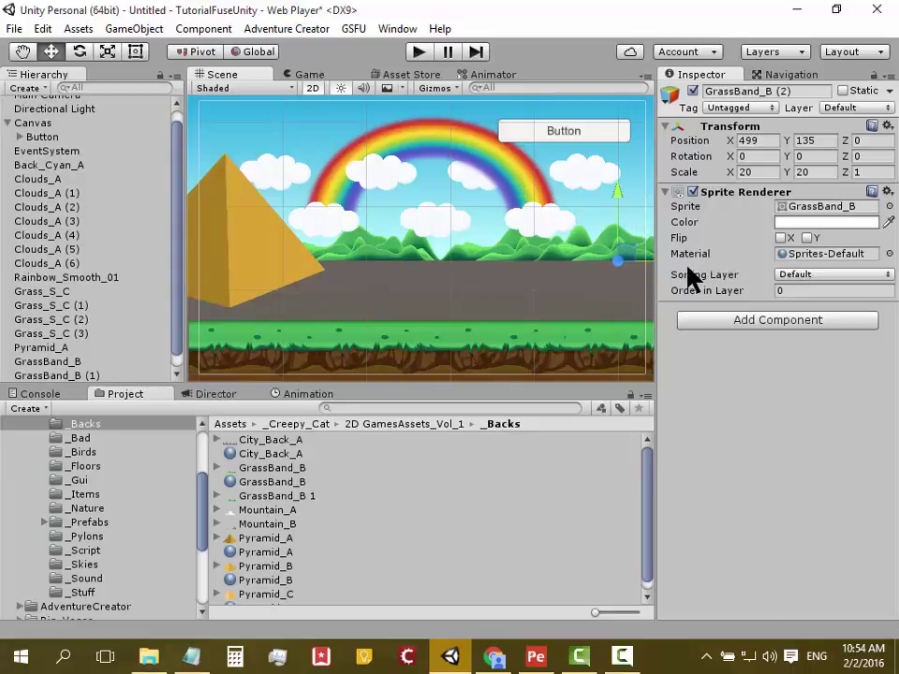
{"action": "left_click", "coordinate": [229, 271]}
{"action": "scroll", "coordinate": [288, 563], "scroll_direction": "down", "scroll_amount": 1}
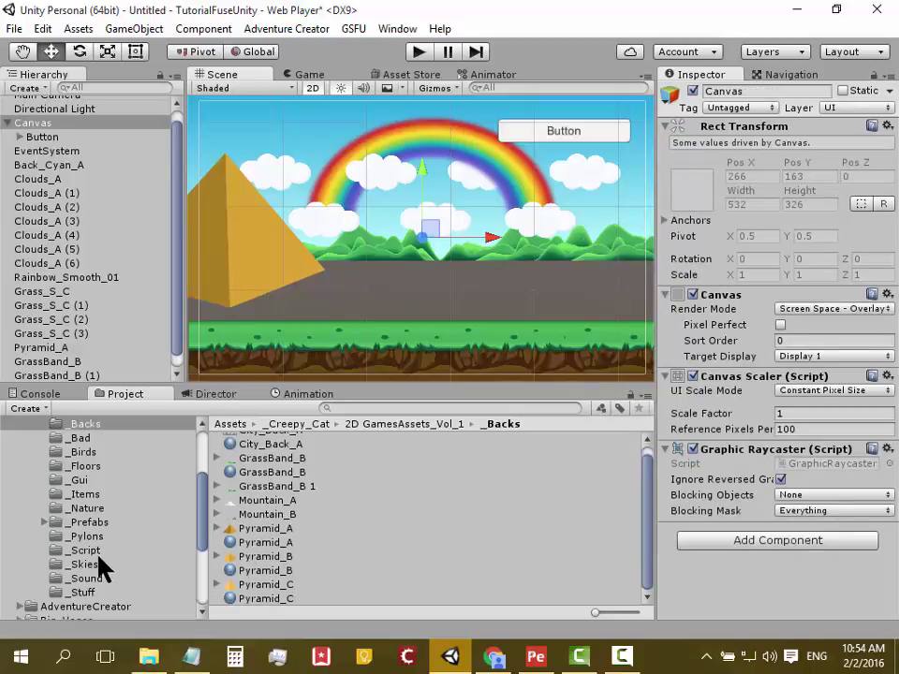
Look through the _Stuff, _Floors, _Backs, _Bad, _Birds, _Items, _Prefabs and _Pylons folders.
{"action": "left_click", "coordinate": [95, 590]}
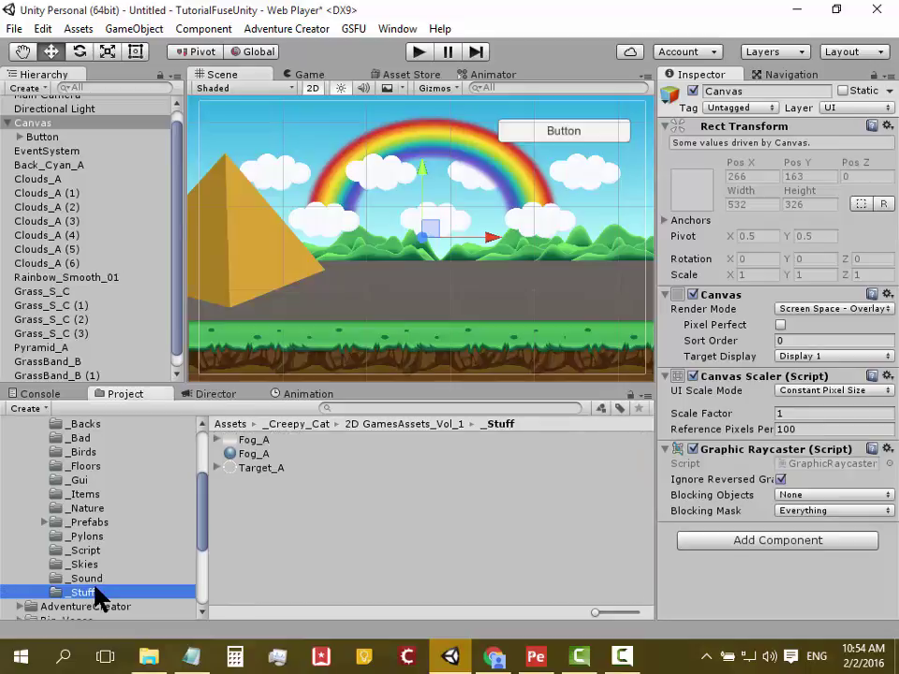
{"action": "left_click", "coordinate": [84, 466]}
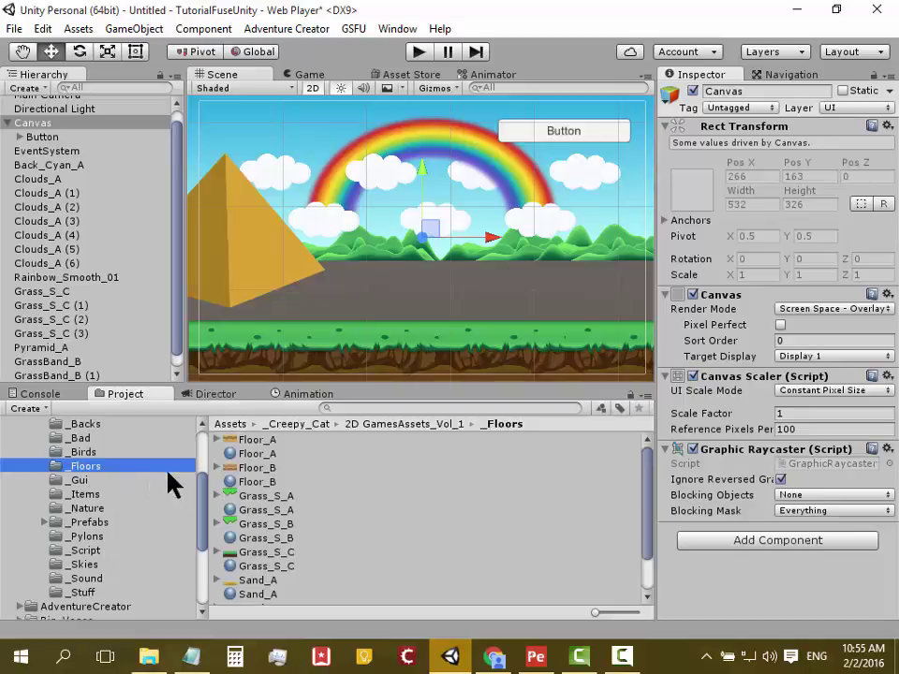
{"action": "scroll", "coordinate": [274, 486], "scroll_direction": "down", "scroll_amount": 3}
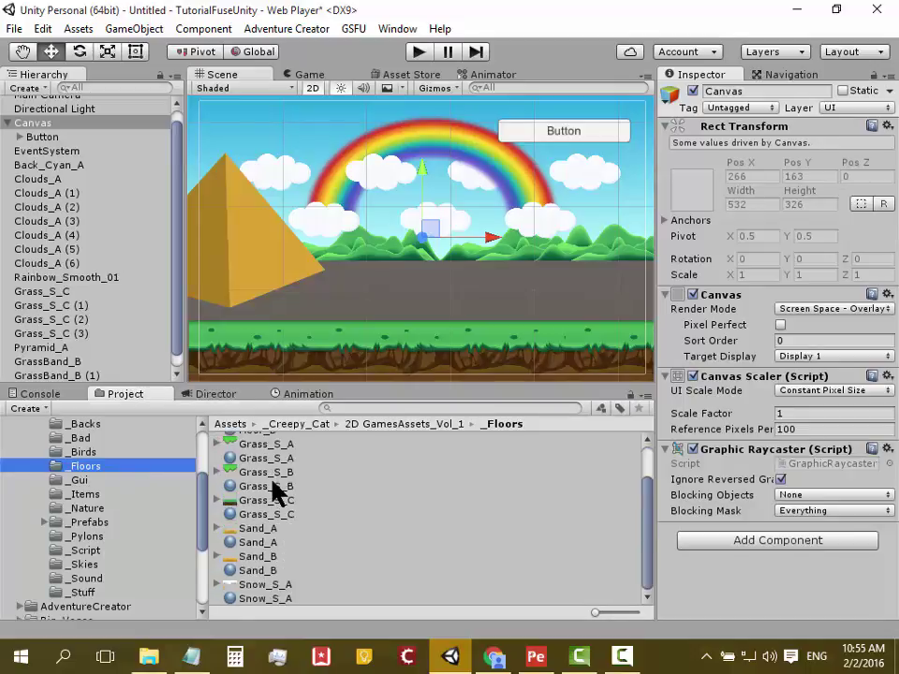
{"action": "scroll", "coordinate": [96, 452], "scroll_direction": "up", "scroll_amount": 2}
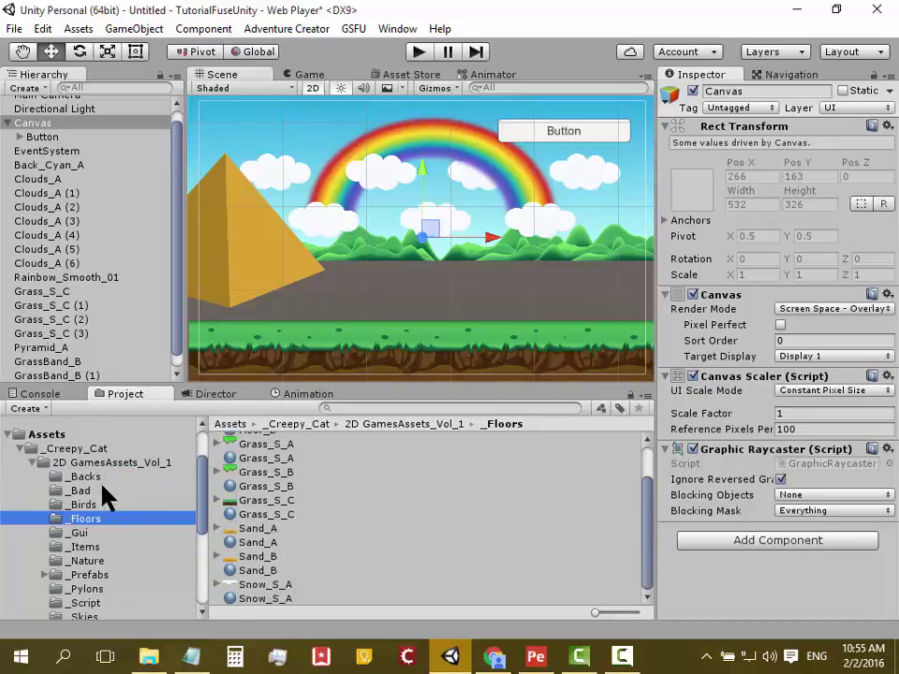
{"action": "left_click", "coordinate": [94, 480]}
{"action": "left_click", "coordinate": [94, 486]}
{"action": "left_click", "coordinate": [97, 504]}
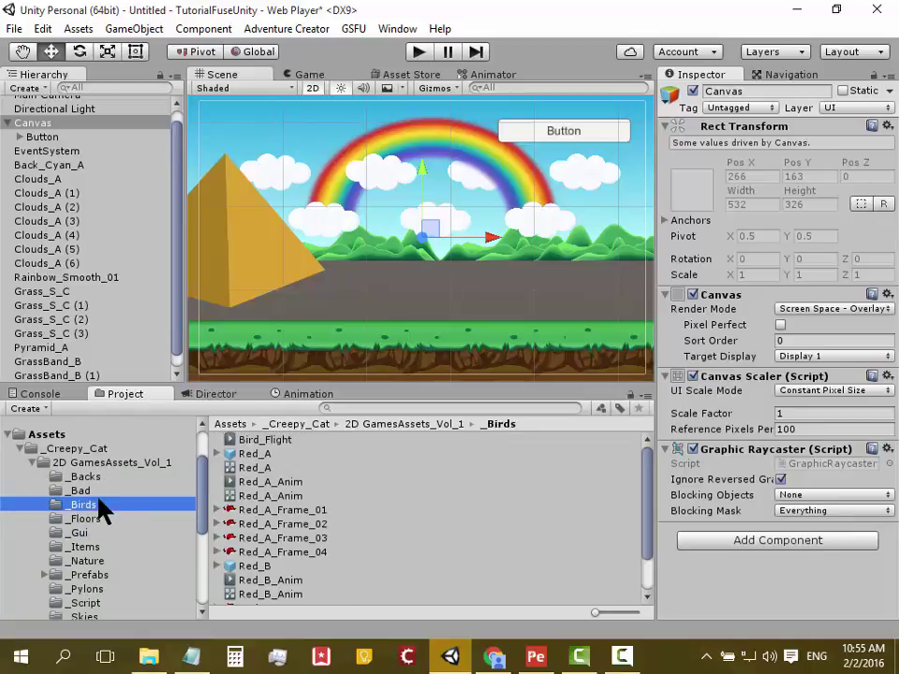
{"action": "scroll", "coordinate": [97, 557], "scroll_direction": "down", "scroll_amount": 1}
{"action": "left_click", "coordinate": [86, 493]}
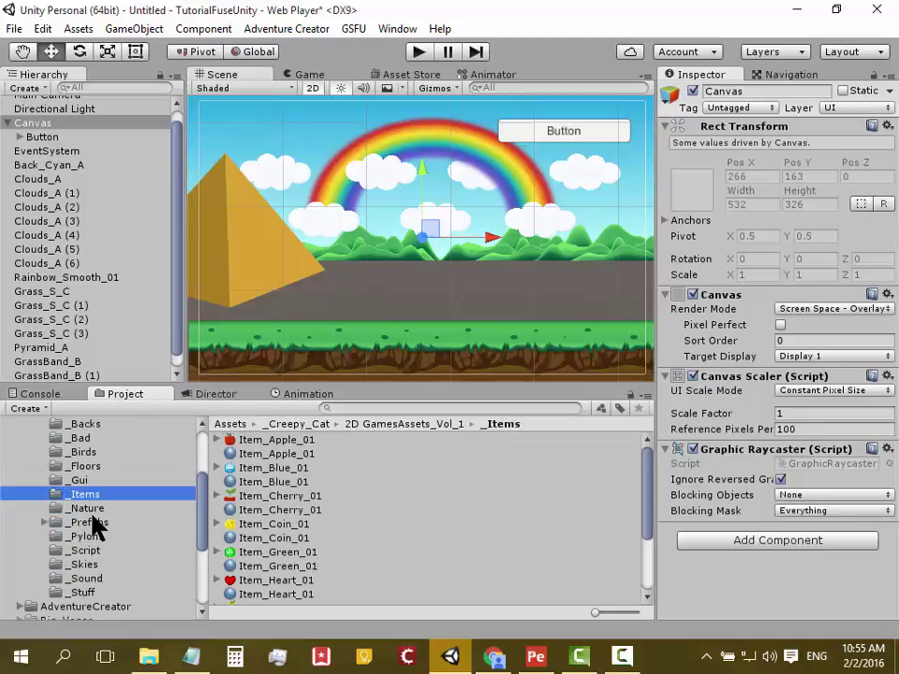
{"action": "left_click", "coordinate": [92, 524]}
{"action": "left_click", "coordinate": [94, 536]}
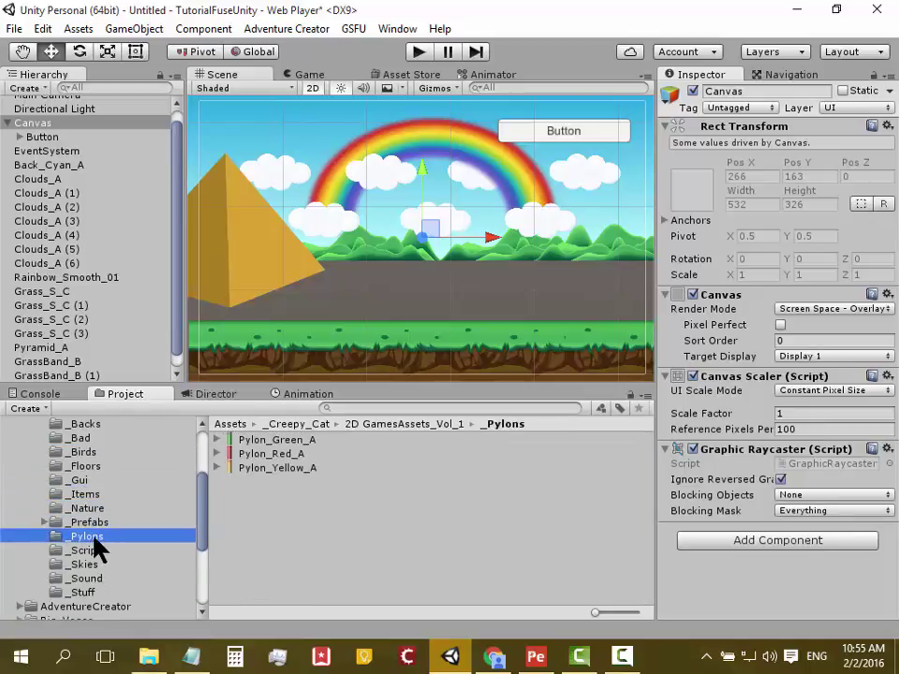
{"action": "left_click", "coordinate": [94, 527]}
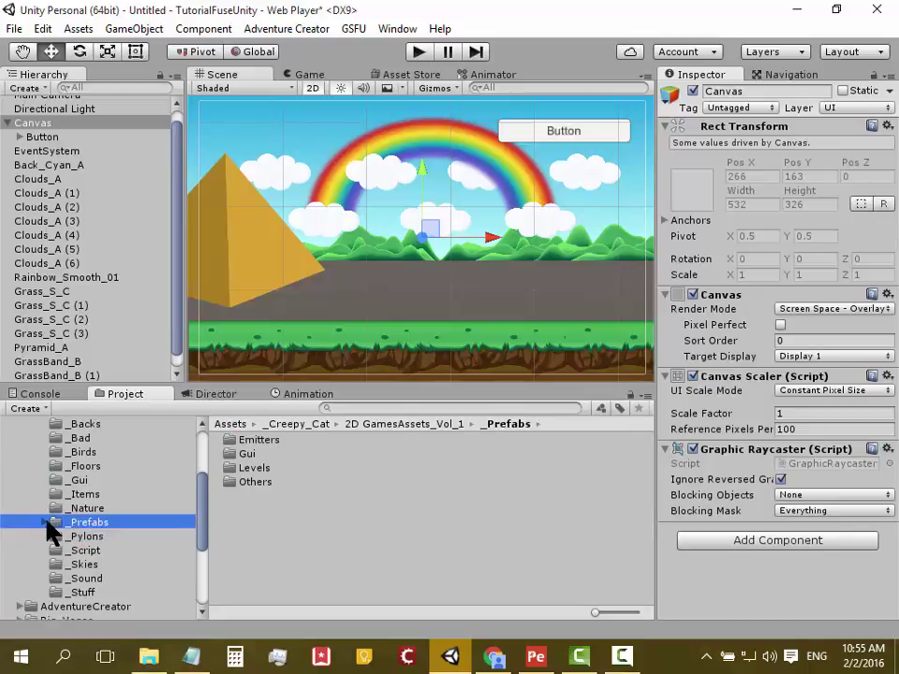
Peek at the _Prefabs Levels and _Level_Forrest_A contents, then return to the _Floors folder.
{"action": "left_click", "coordinate": [44, 521]}
{"action": "left_click", "coordinate": [94, 564]}
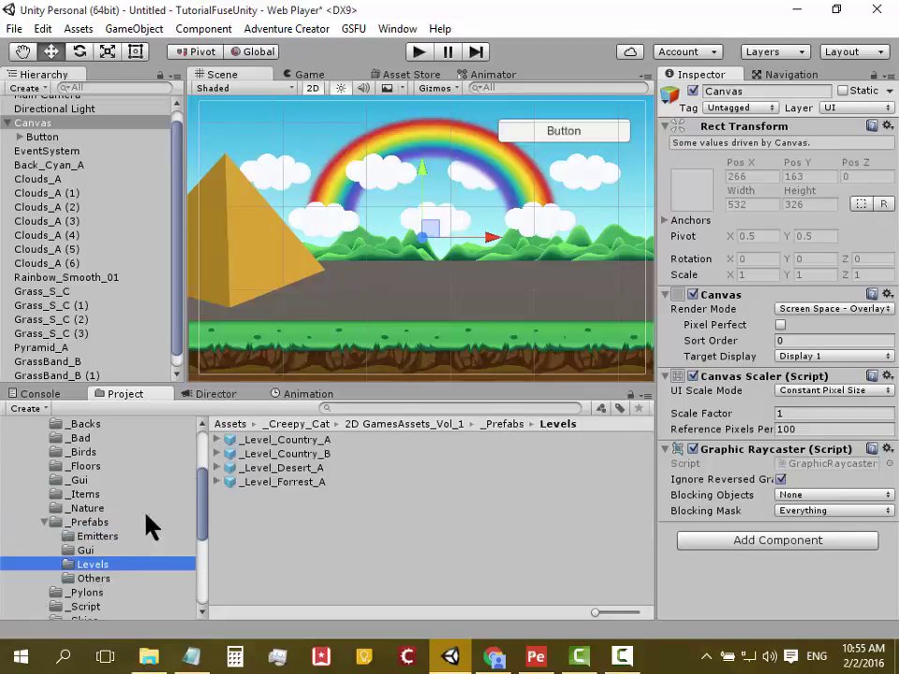
{"action": "left_click", "coordinate": [216, 482]}
{"action": "left_click", "coordinate": [216, 482]}
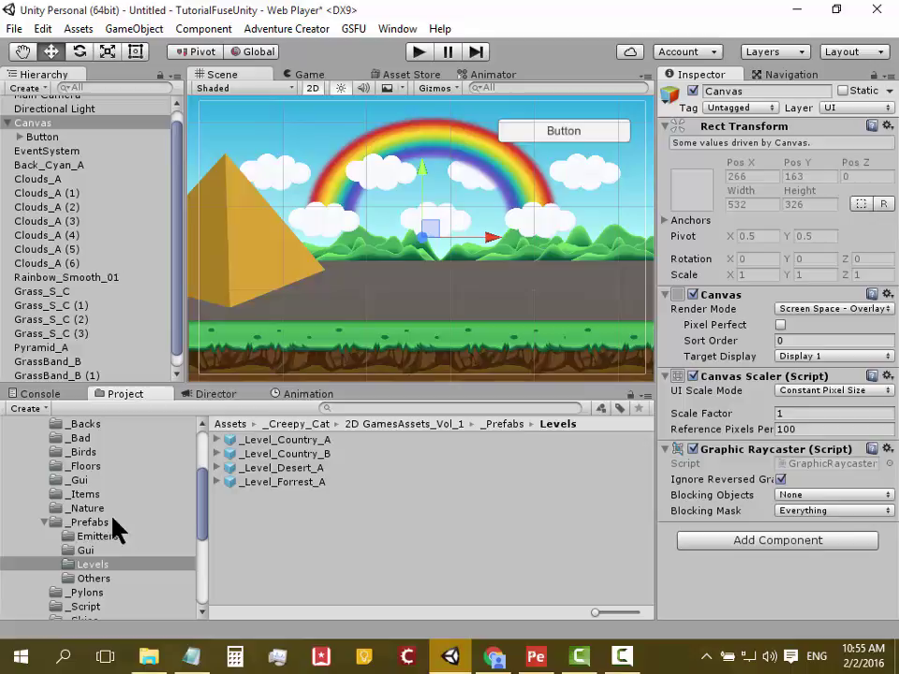
{"action": "left_click", "coordinate": [44, 522]}
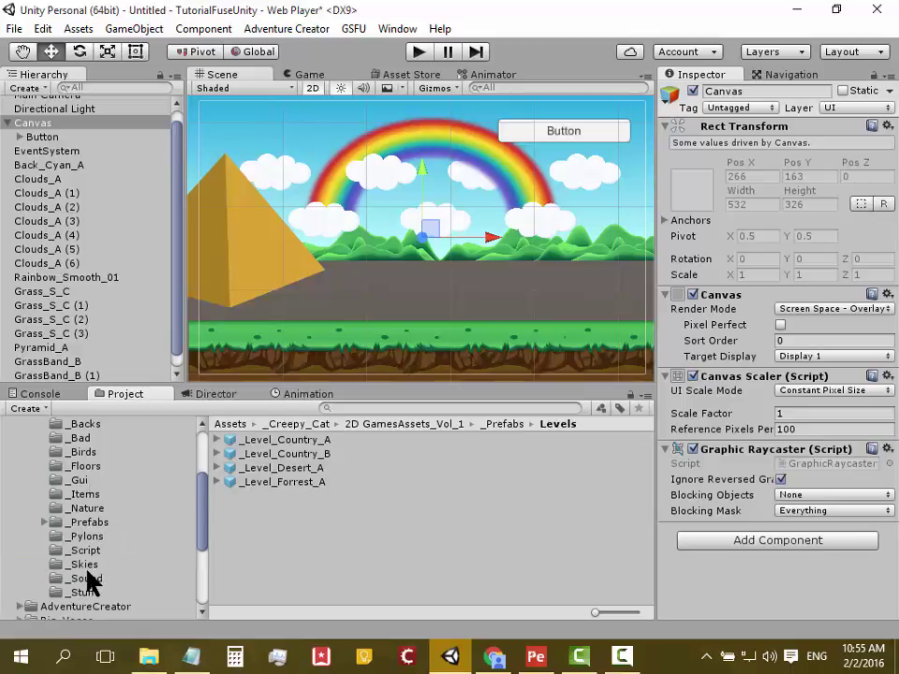
{"action": "scroll", "coordinate": [91, 538], "scroll_direction": "up", "scroll_amount": 3}
{"action": "left_click", "coordinate": [97, 519]}
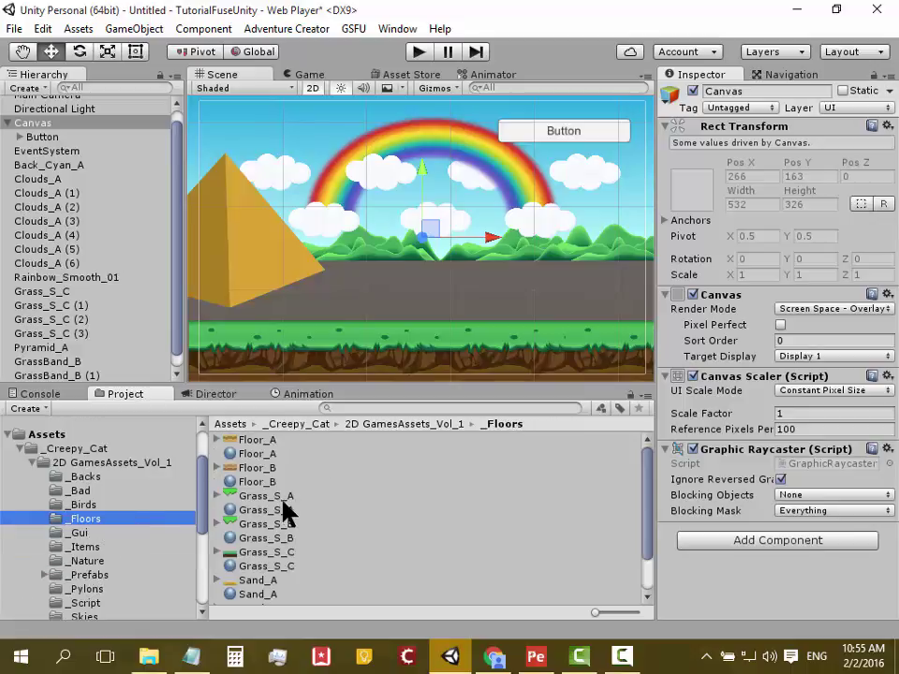
Place a Floor_A sand block in the scene and scale it to 30 × 30.
{"action": "left_click_drag", "start_coordinate": [256, 438], "coordinate": [440, 293]}
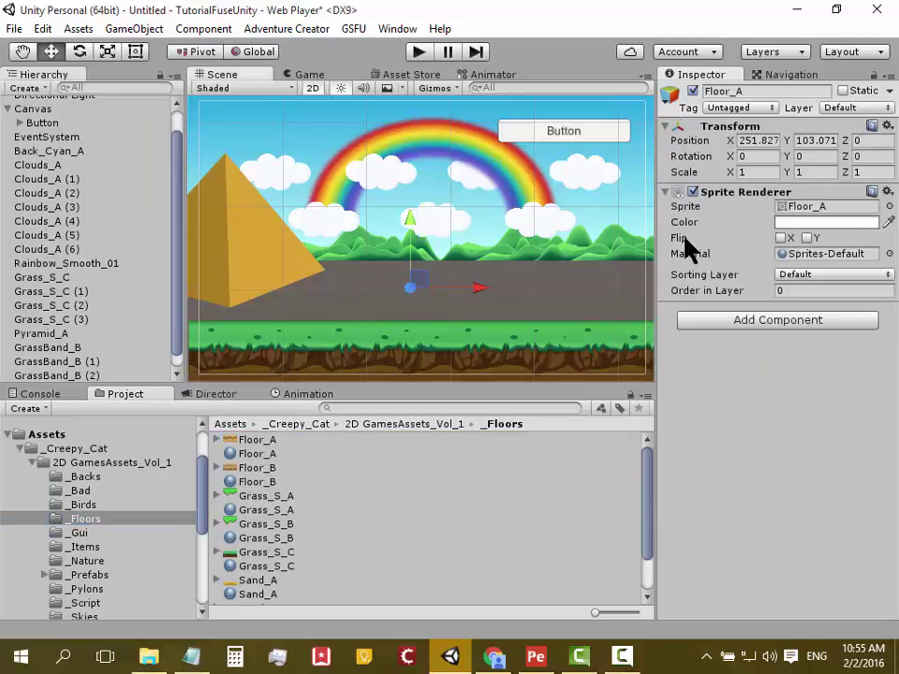
{"action": "left_click", "coordinate": [763, 173]}
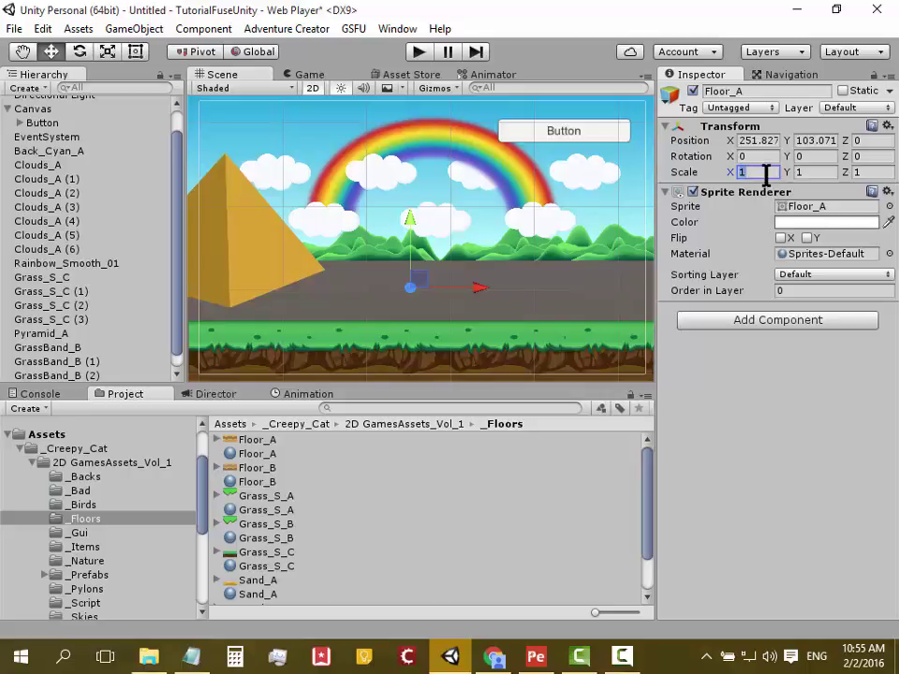
{"action": "type", "text": "30"}
{"action": "left_click", "coordinate": [831, 172]}
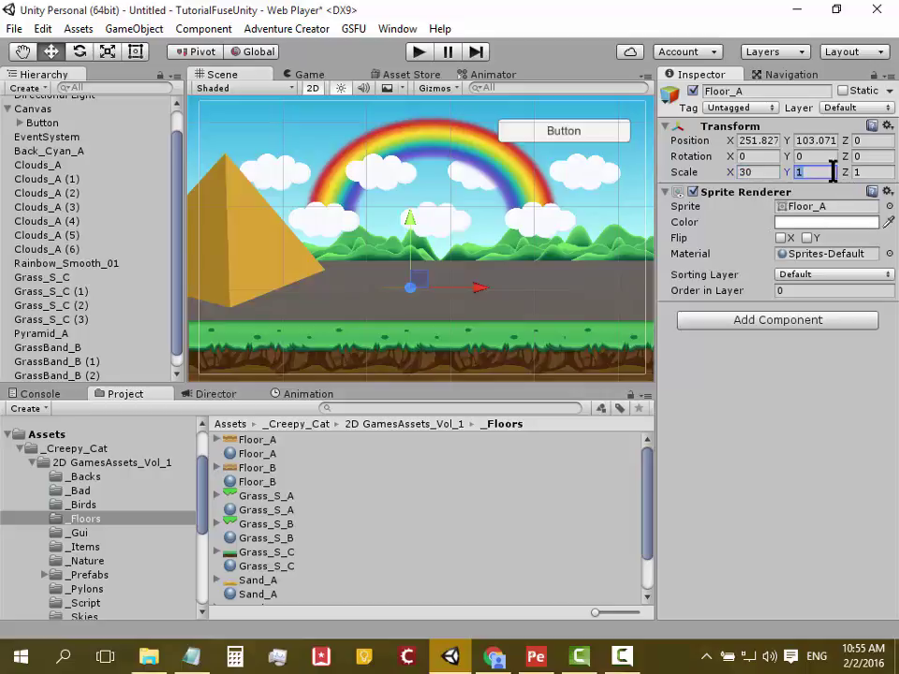
{"action": "type", "text": "30"}
Stretch Floor_A to 30 × 59.3859 and rest it on the grass at 188, 101.
{"action": "left_click_drag", "start_coordinate": [410, 231], "coordinate": [371, 211]}
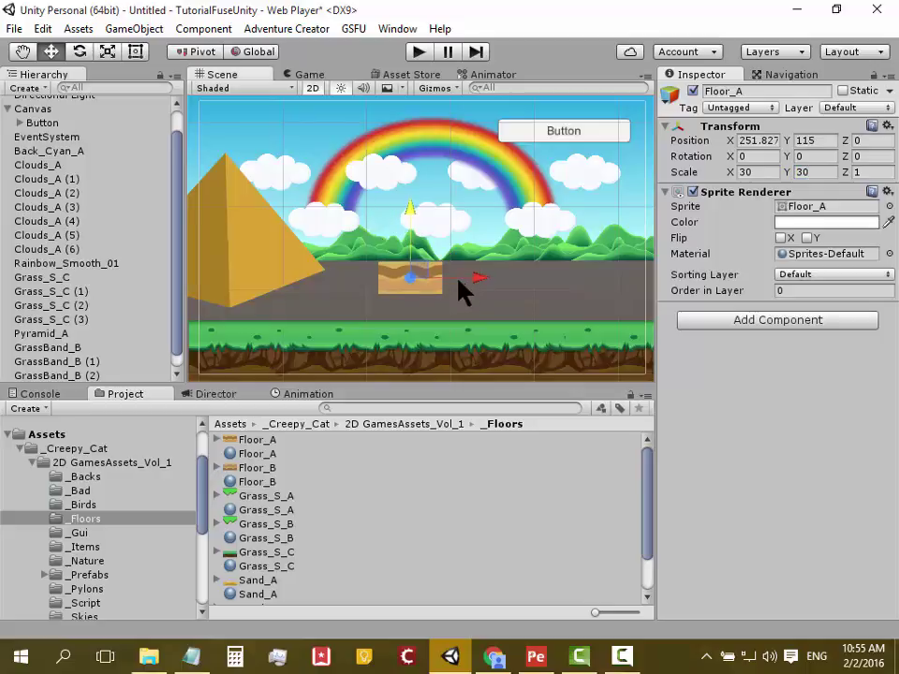
{"action": "mouse_move", "coordinate": [476, 275]}
{"action": "left_mouse_down"}
{"action": "mouse_move", "coordinate": [410, 266]}
{"action": "mouse_move", "coordinate": [424, 253]}
{"action": "left_mouse_up"}
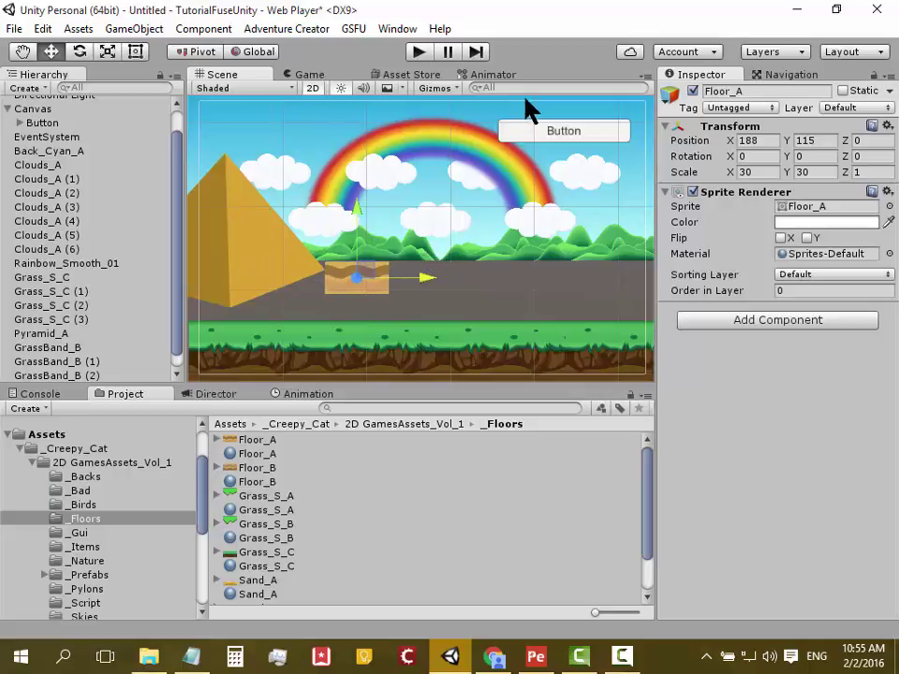
{"action": "left_click", "coordinate": [108, 51]}
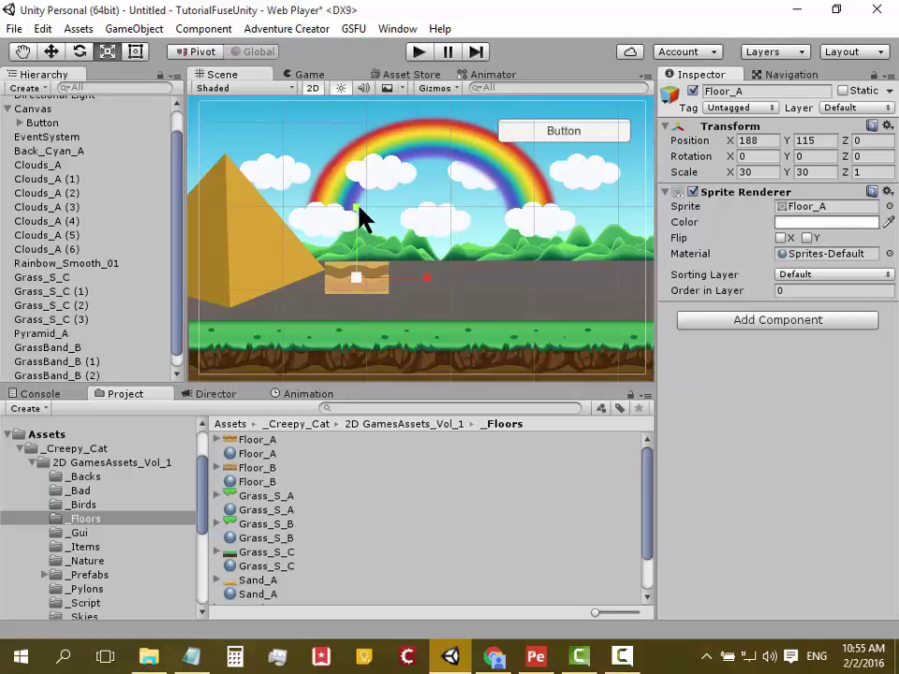
{"action": "left_click_drag", "start_coordinate": [360, 213], "coordinate": [356, 176]}
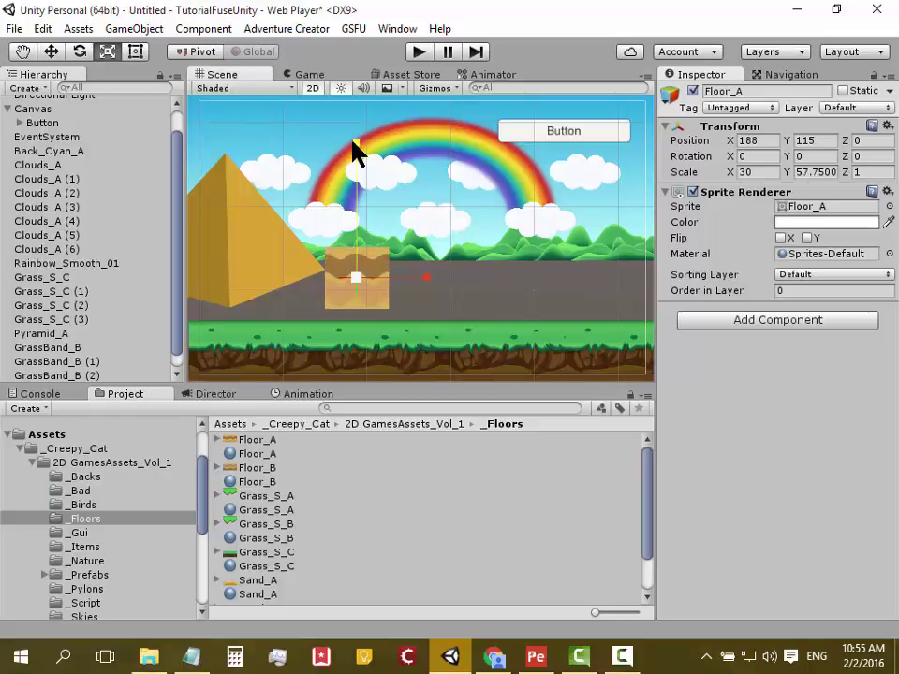
{"action": "left_click", "coordinate": [51, 52]}
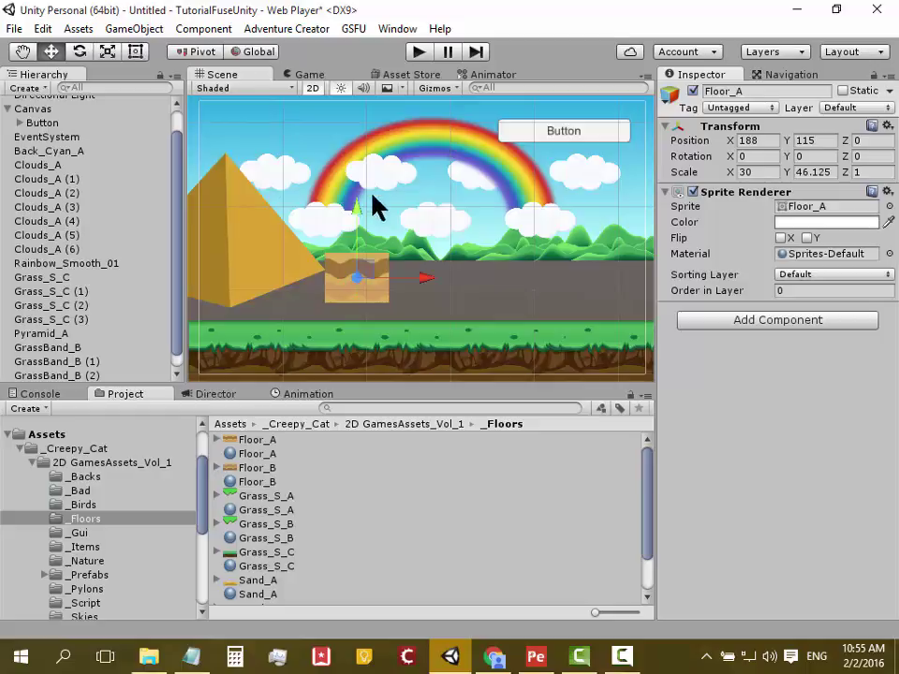
{"action": "left_click_drag", "start_coordinate": [360, 219], "coordinate": [356, 215]}
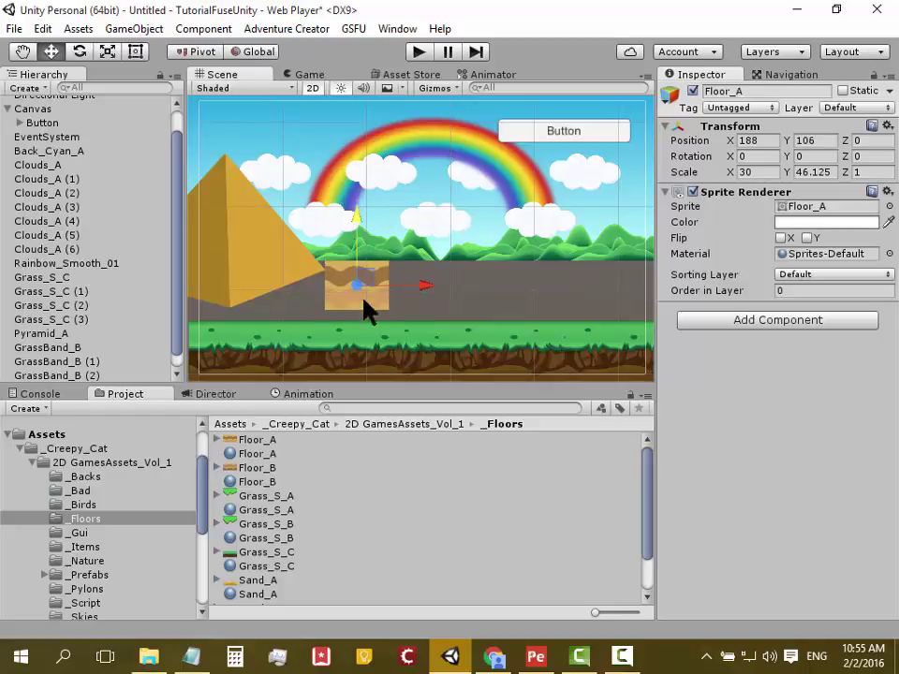
{"action": "left_click", "coordinate": [108, 51]}
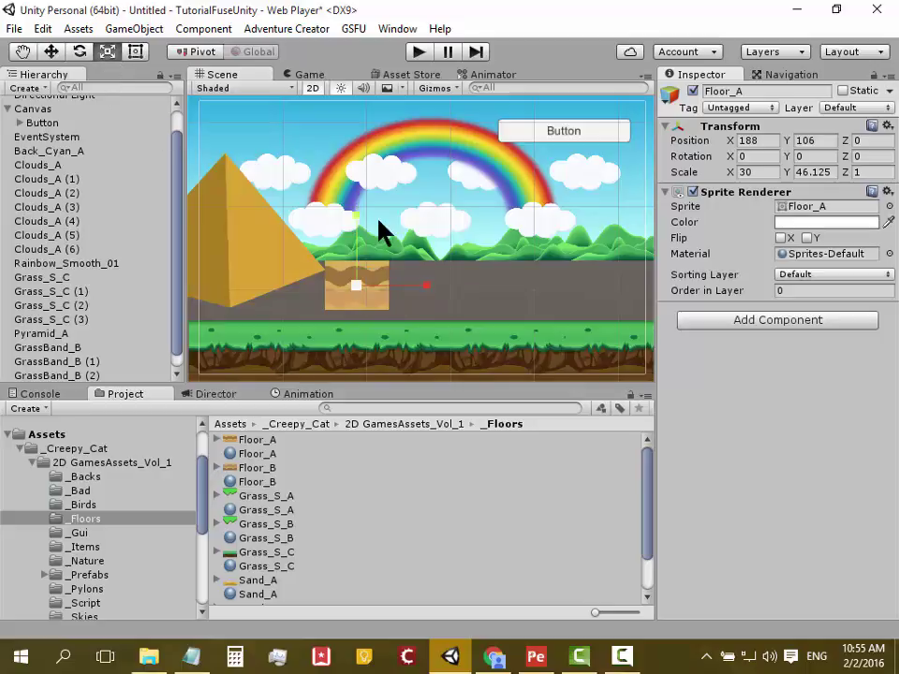
{"action": "left_click_drag", "start_coordinate": [355, 214], "coordinate": [353, 208]}
{"action": "left_click_drag", "start_coordinate": [364, 190], "coordinate": [359, 199]}
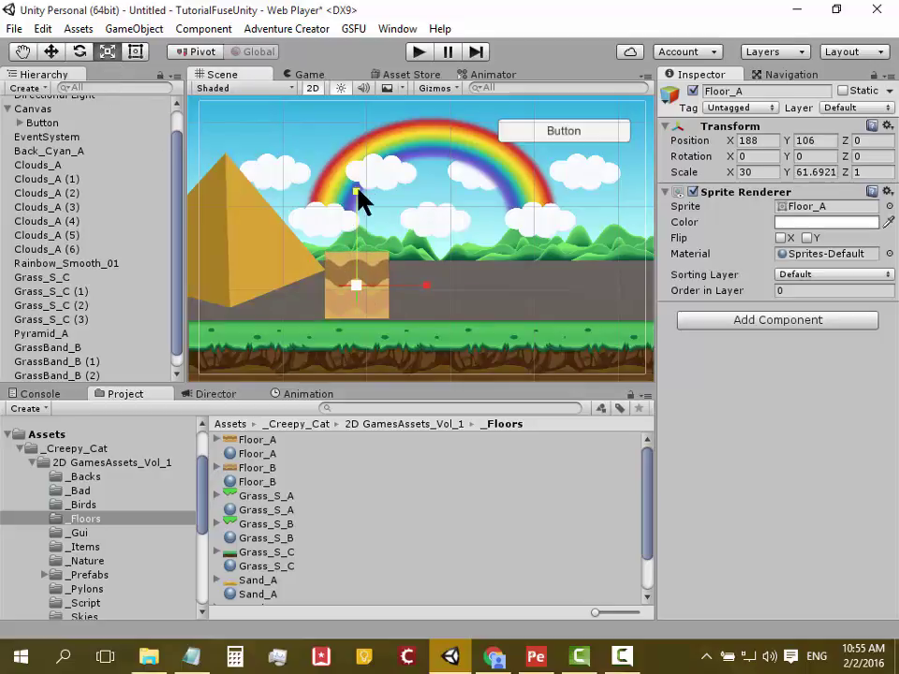
{"action": "left_click", "coordinate": [50, 56]}
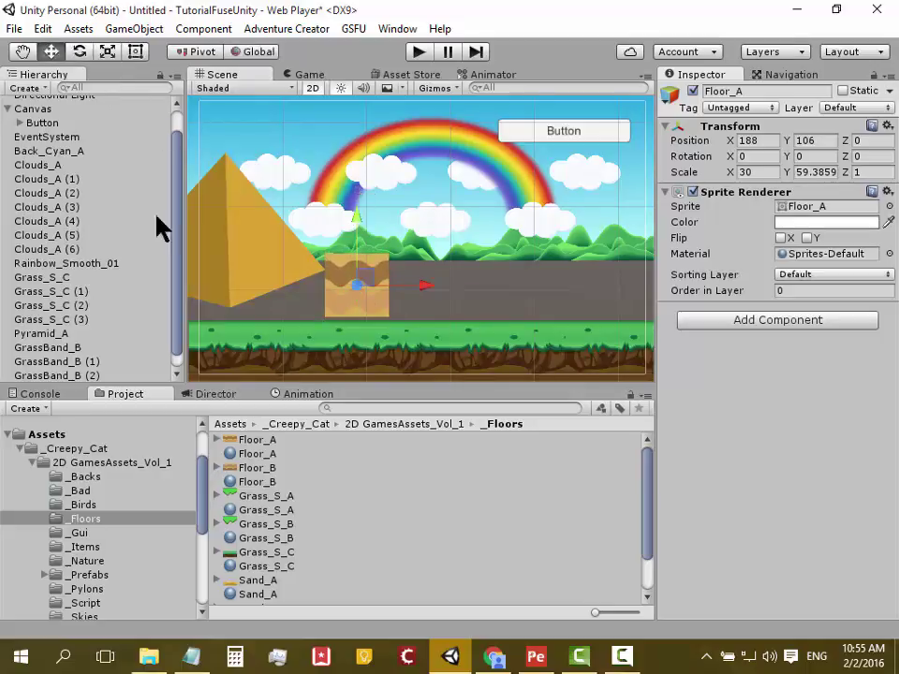
{"action": "mouse_move", "coordinate": [361, 224]}
{"action": "left_mouse_down"}
{"action": "mouse_move", "coordinate": [361, 239]}
{"action": "mouse_move", "coordinate": [355, 218]}
{"action": "left_mouse_up"}
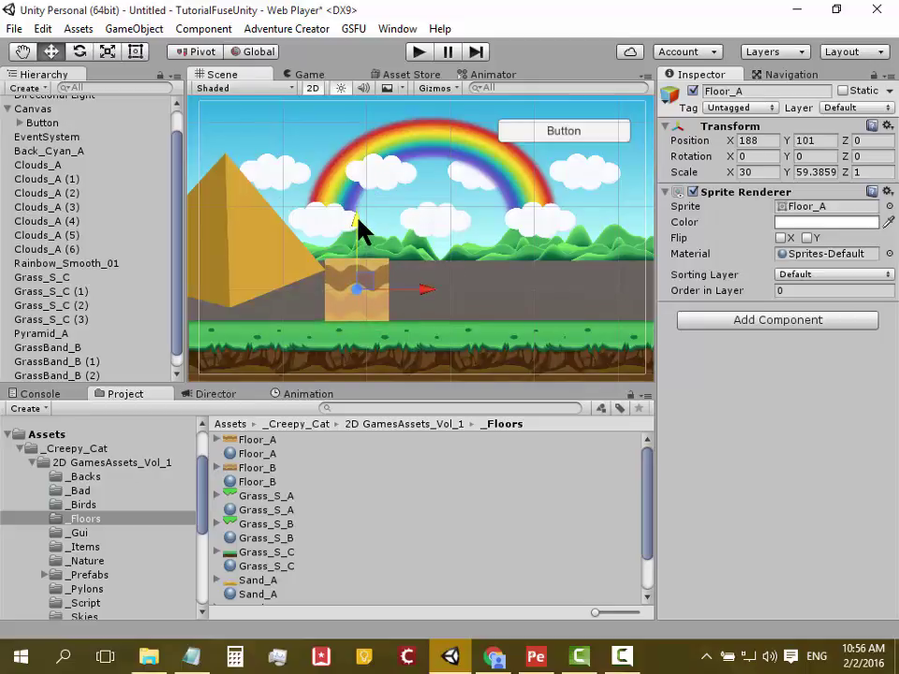
Set Grass_S_C (1)'s Order in Layer to 1, then reselect the Floor_A block.
{"action": "left_click", "coordinate": [363, 358]}
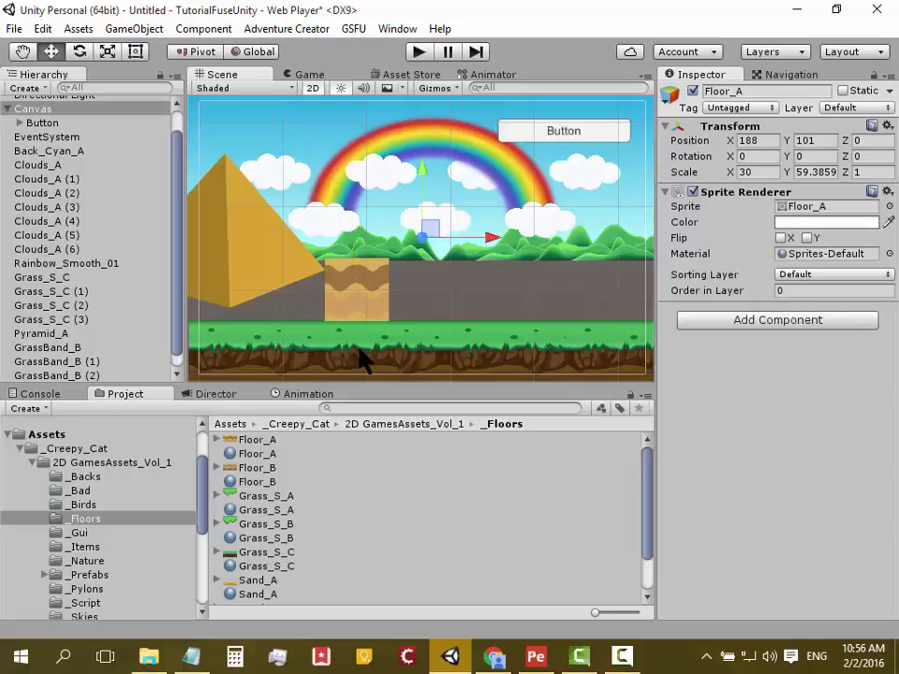
{"action": "left_click", "coordinate": [362, 357]}
{"action": "left_click", "coordinate": [363, 356]}
{"action": "left_click", "coordinate": [362, 356]}
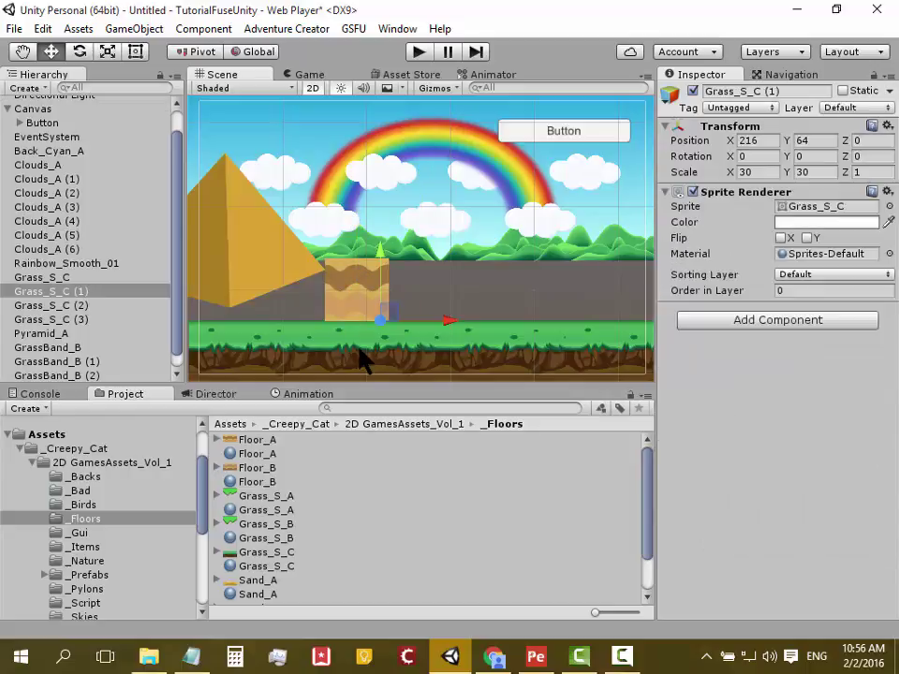
{"action": "left_click", "coordinate": [828, 292]}
{"action": "type", "text": "1"}
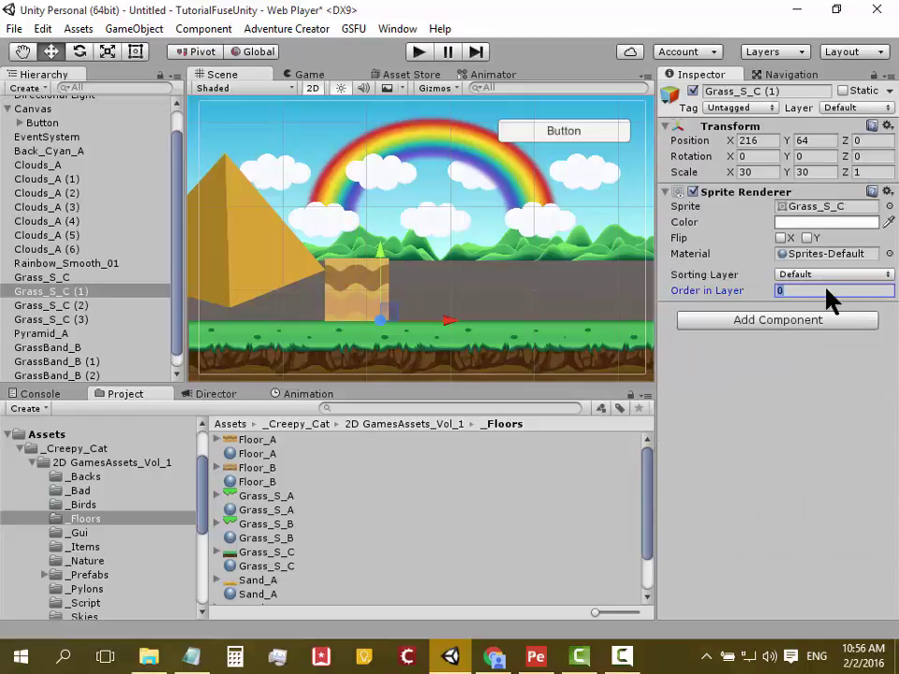
{"action": "left_click", "coordinate": [356, 276]}
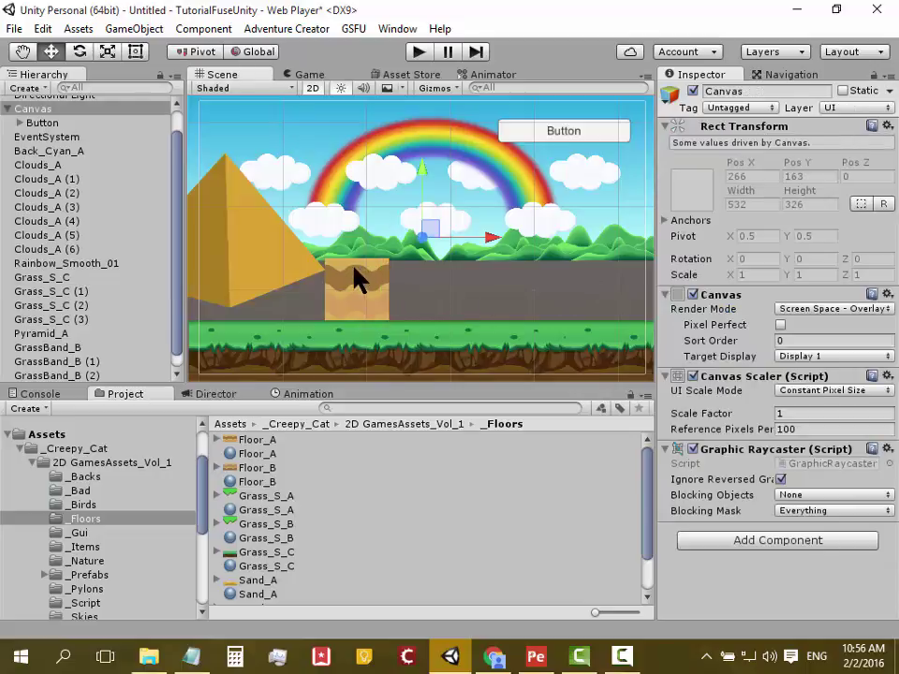
{"action": "left_click", "coordinate": [356, 276]}
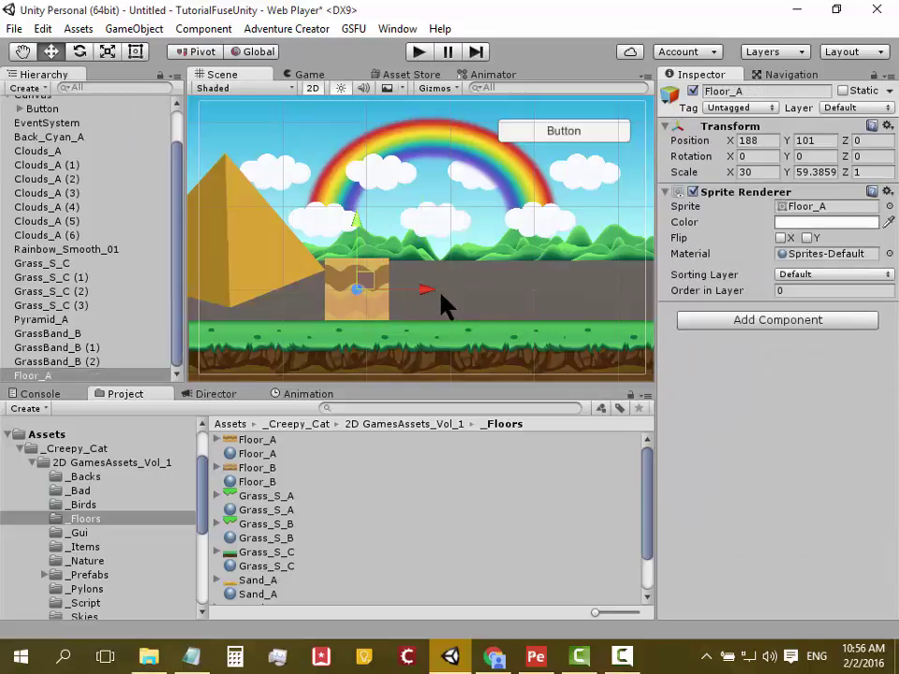
Move Floor_A to the left end and tile duplicates rightward until Floor_A (7) sits at X 553, Y 101.
{"action": "left_click_drag", "start_coordinate": [424, 292], "coordinate": [292, 305]}
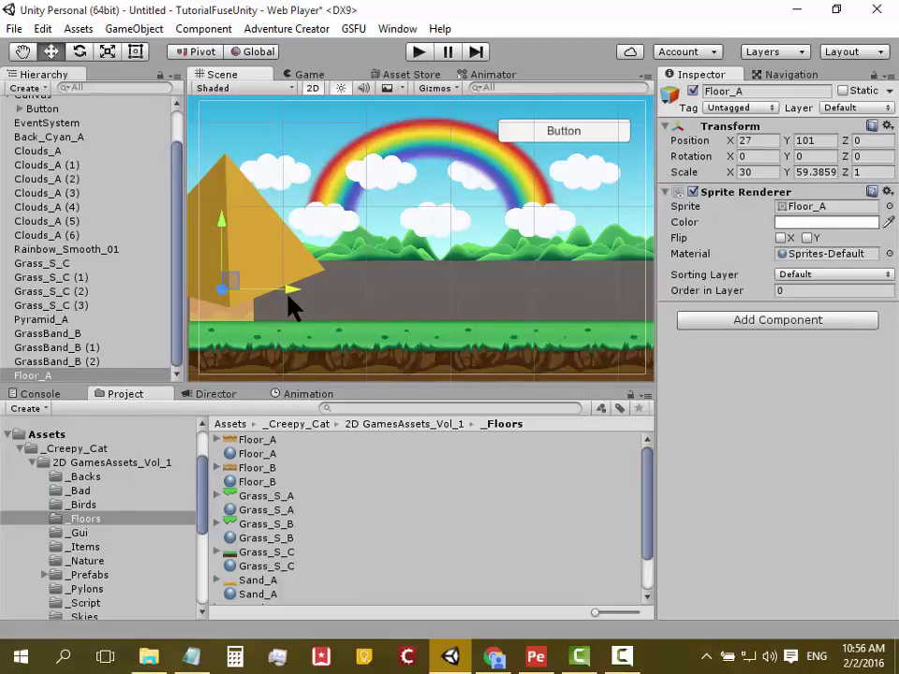
{"action": "key", "text": "ctrl+d"}
{"action": "mouse_move", "coordinate": [294, 293]}
{"action": "left_mouse_down"}
{"action": "mouse_move", "coordinate": [438, 295]}
{"action": "mouse_move", "coordinate": [420, 300]}
{"action": "mouse_move", "coordinate": [422, 312]}
{"action": "left_mouse_up"}
{"action": "key", "text": "ctrl+d"}
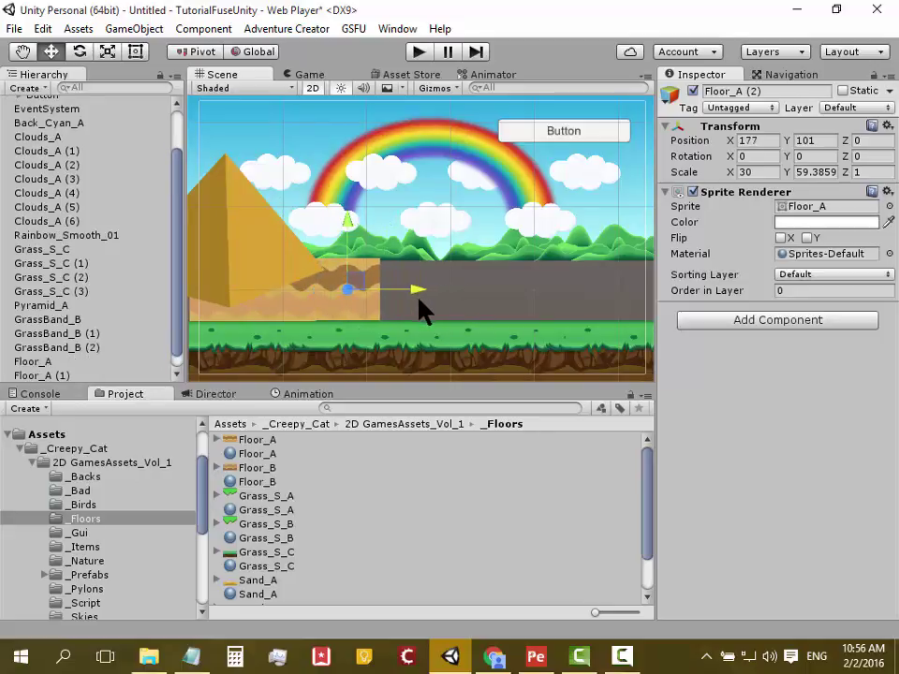
{"action": "key", "text": "ctrl+d"}
{"action": "left_click_drag", "start_coordinate": [416, 296], "coordinate": [666, 290]}
{"action": "key", "text": "ctrl+d"}
{"action": "key", "text": "ctrl+d"}
{"action": "key", "text": "ctrl+d"}
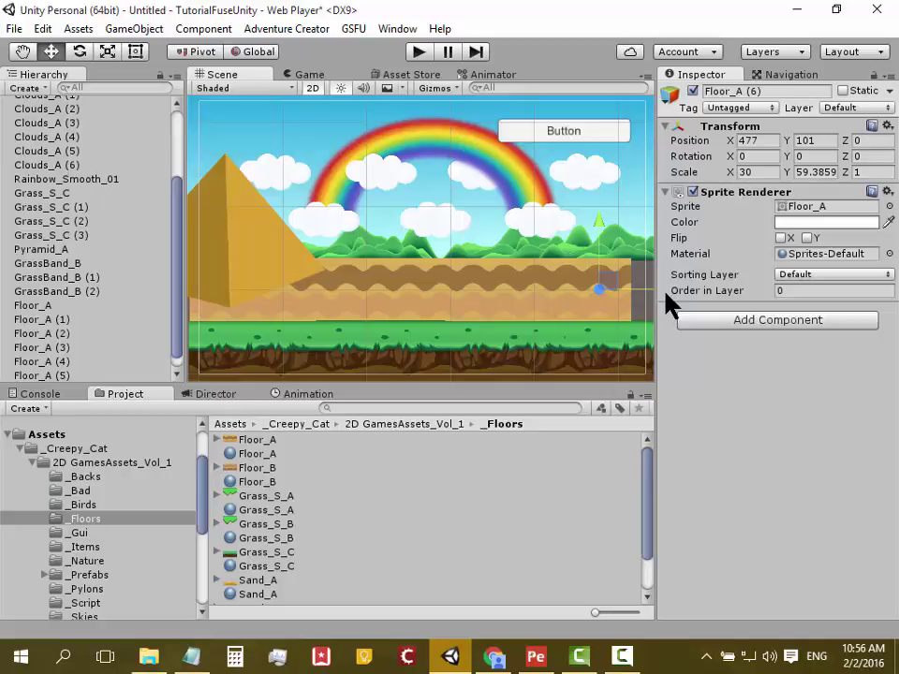
{"action": "key", "text": "ctrl+d"}
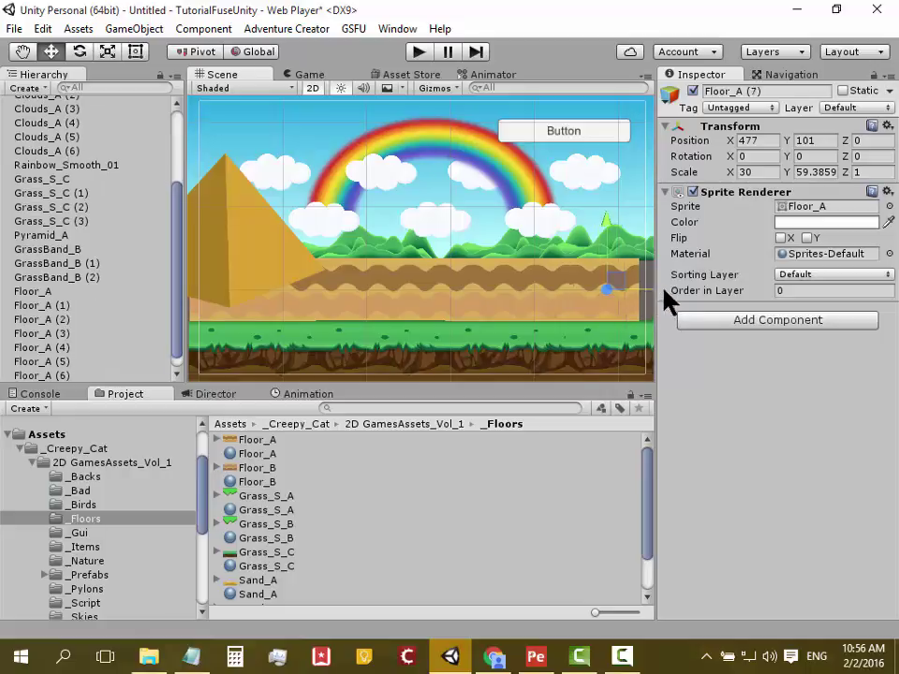
{"action": "left_click_drag", "start_coordinate": [635, 294], "coordinate": [710, 295]}
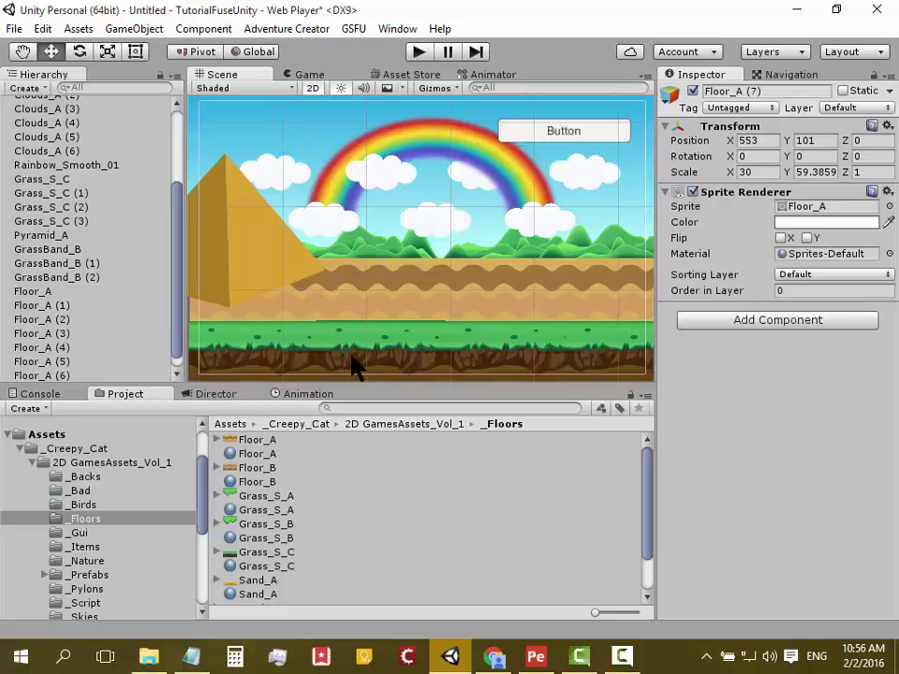
Look through the _Birds folder, then the _Bad folder's Canon_Body_A, Trap_A and Canon_Ball_A sprites.
{"action": "left_click", "coordinate": [98, 505]}
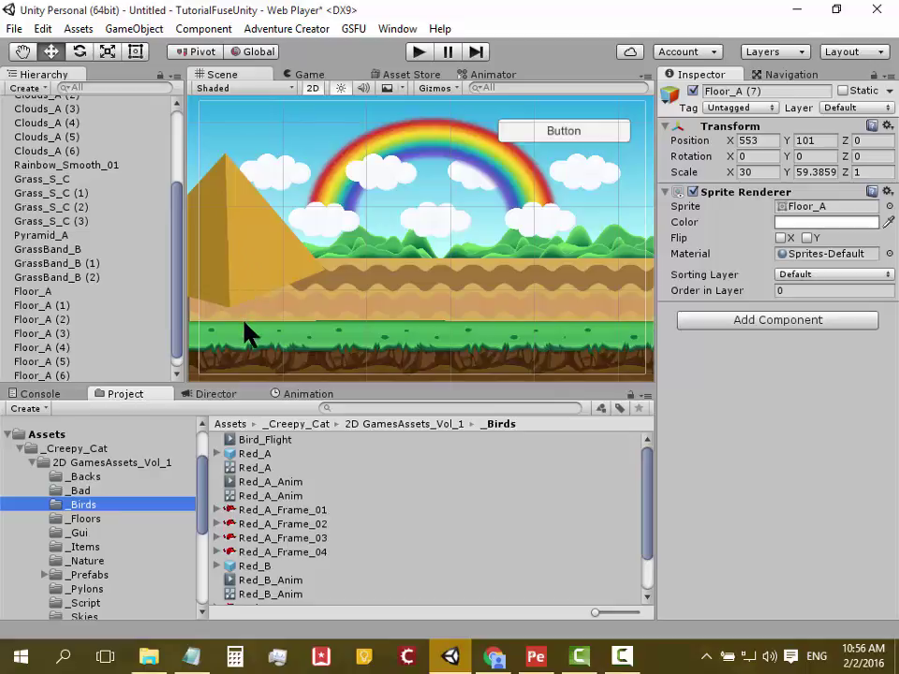
{"action": "scroll", "coordinate": [354, 546], "scroll_direction": "down", "scroll_amount": 3}
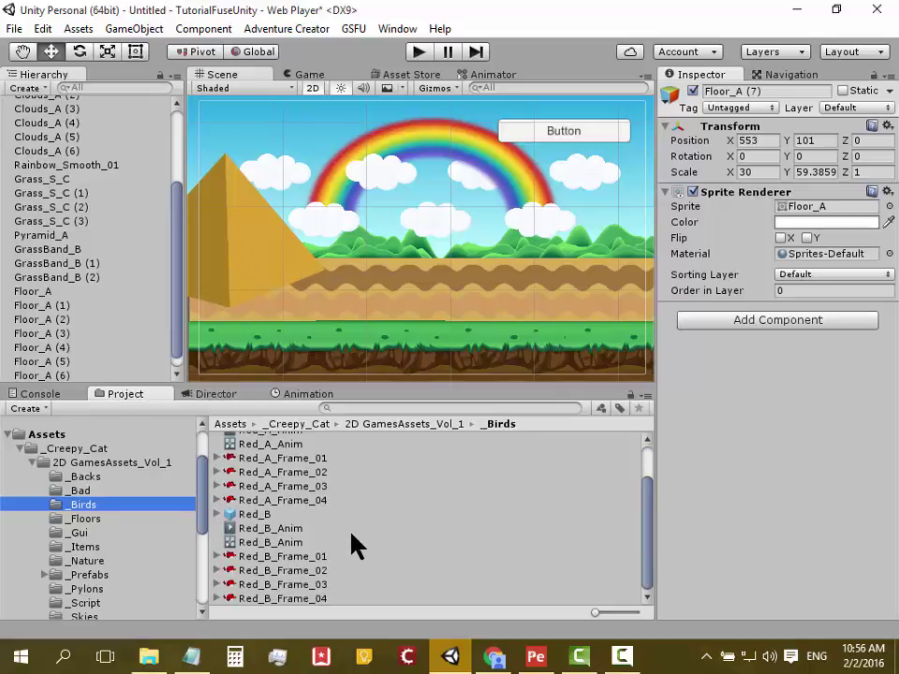
{"action": "scroll", "coordinate": [354, 546], "scroll_direction": "up", "scroll_amount": 3}
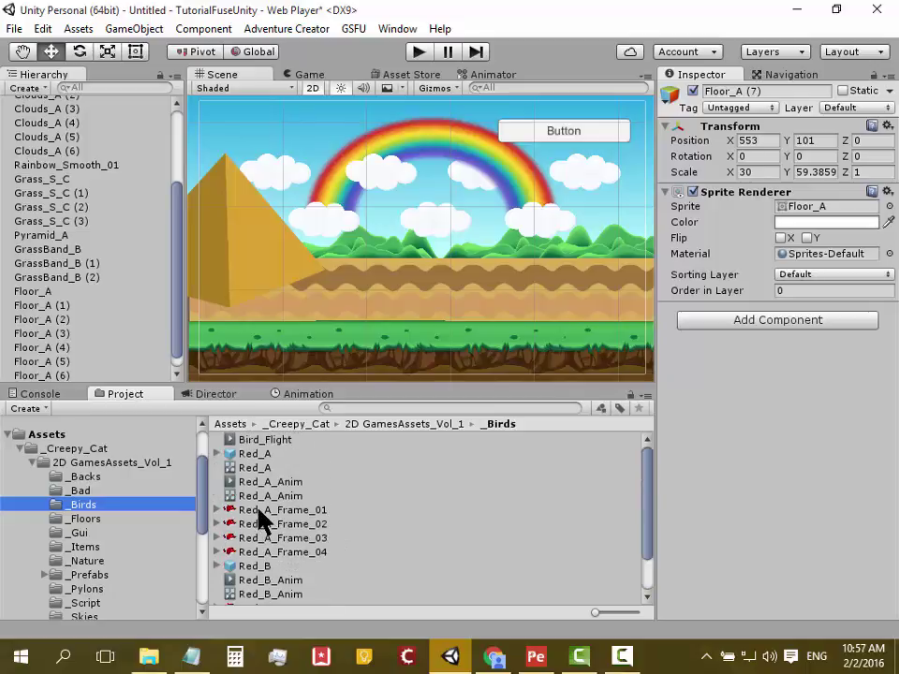
{"action": "left_click", "coordinate": [77, 489]}
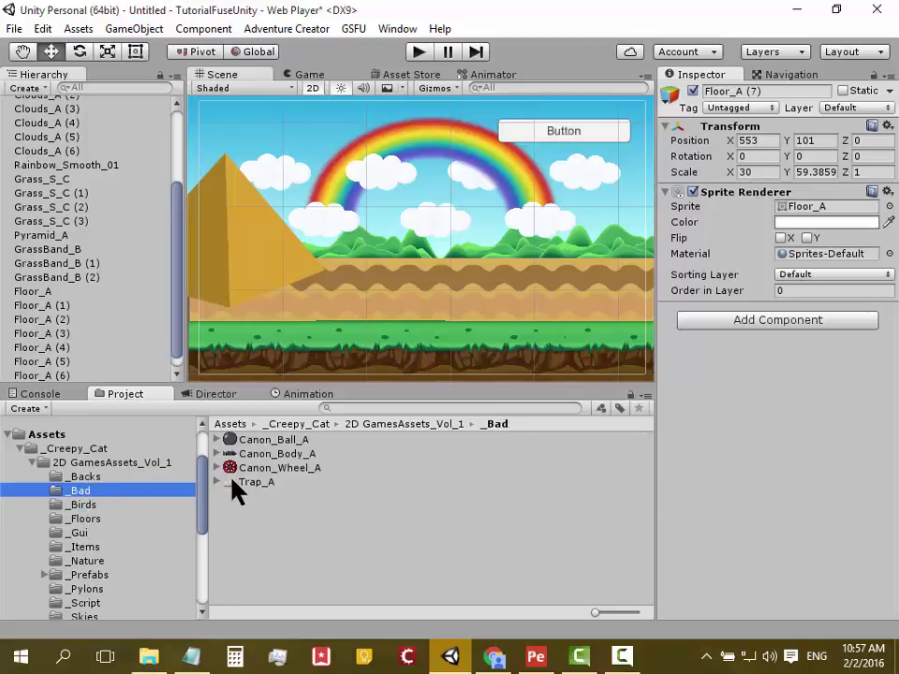
{"action": "left_click", "coordinate": [263, 456]}
{"action": "key", "text": "Down"}
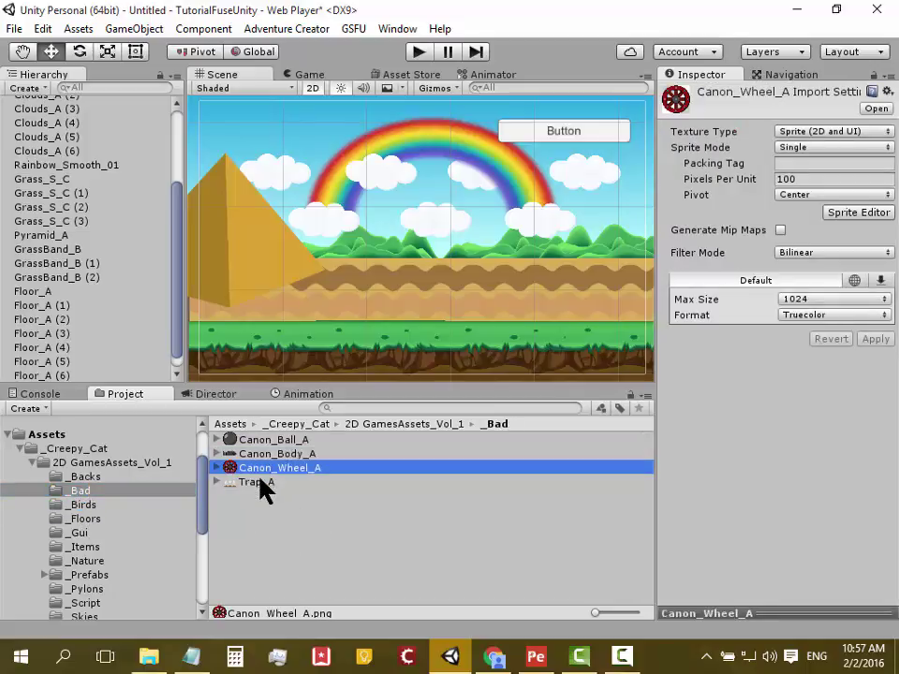
{"action": "key", "text": "Down"}
{"action": "key", "text": "Up"}
{"action": "key", "text": "Up"}
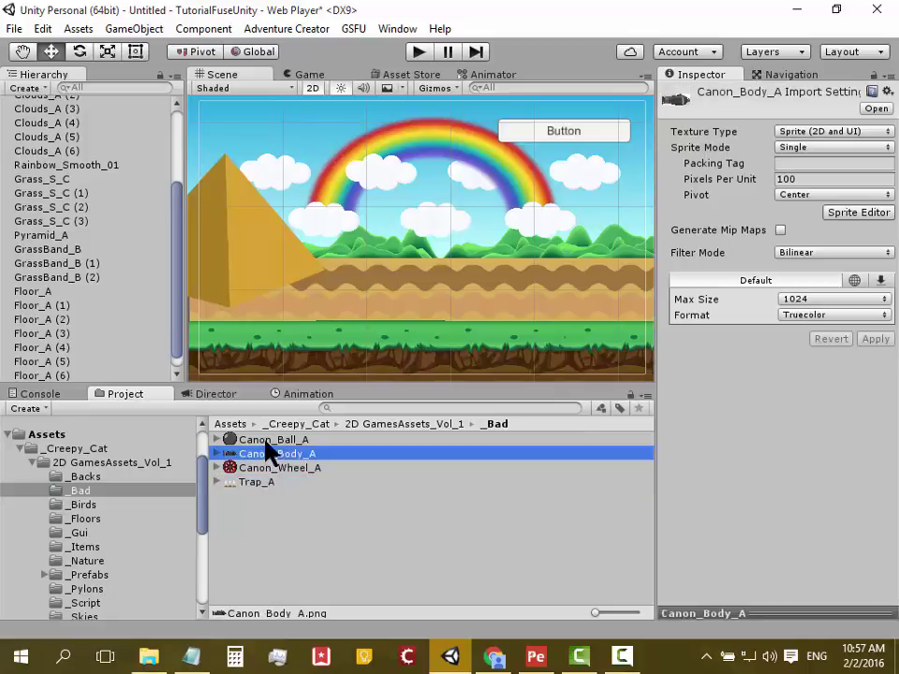
{"action": "key", "text": "Up"}
Glance at the _Floors and _Backs folders, then return to _Birds and select the Red_A prefab.
{"action": "left_click", "coordinate": [75, 519]}
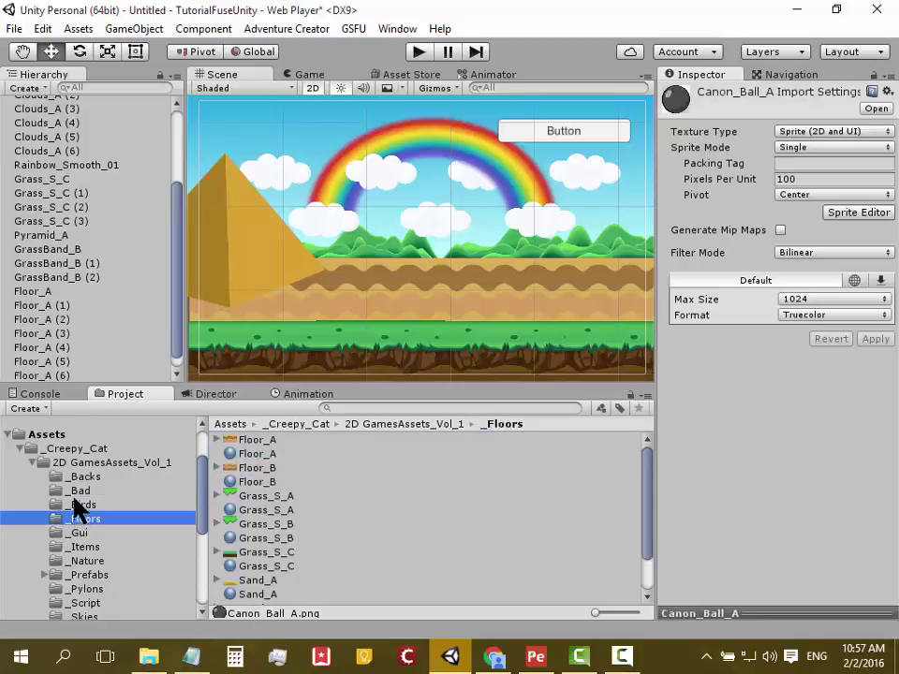
{"action": "left_click", "coordinate": [94, 504]}
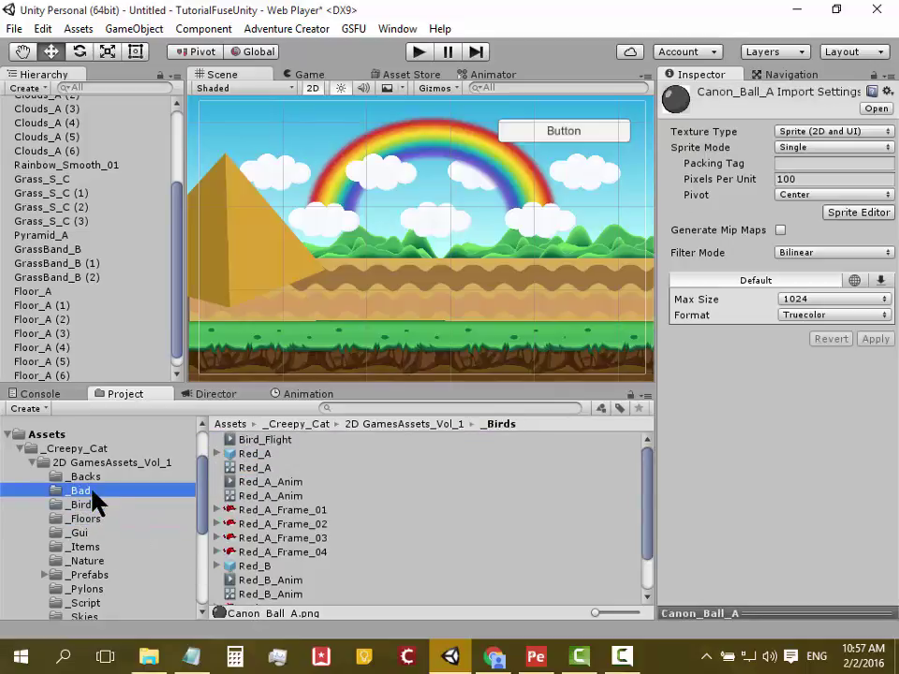
{"action": "left_click", "coordinate": [165, 491]}
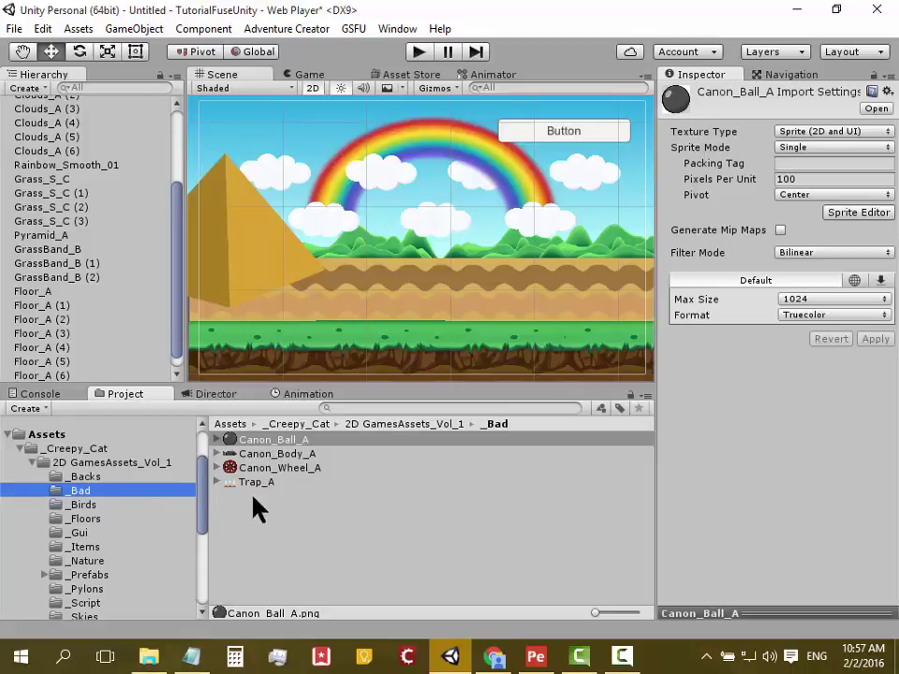
{"action": "left_click", "coordinate": [86, 477]}
{"action": "left_click", "coordinate": [86, 490]}
{"action": "left_click", "coordinate": [80, 506]}
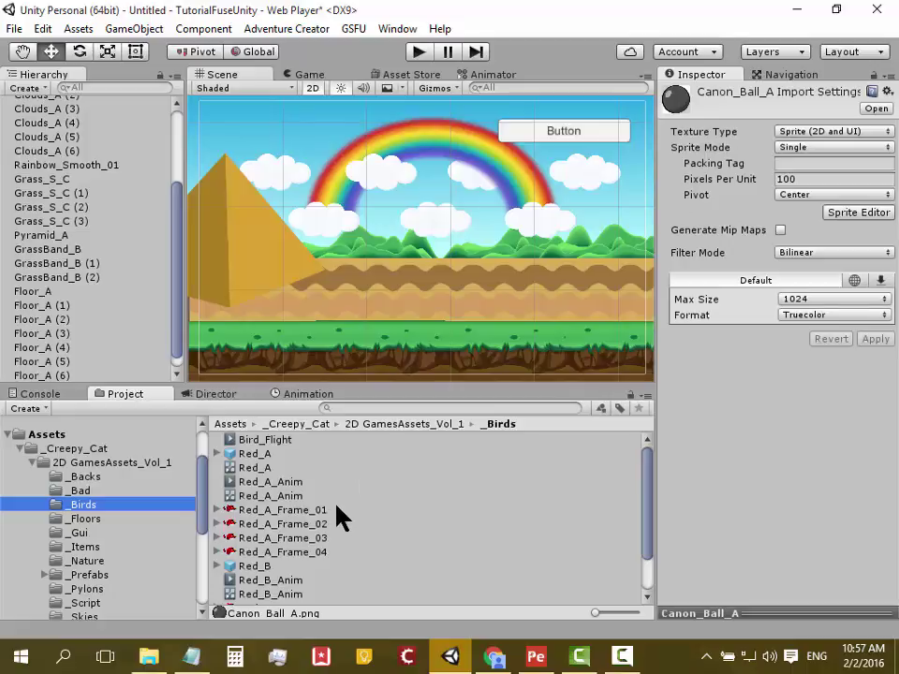
{"action": "left_click", "coordinate": [234, 455]}
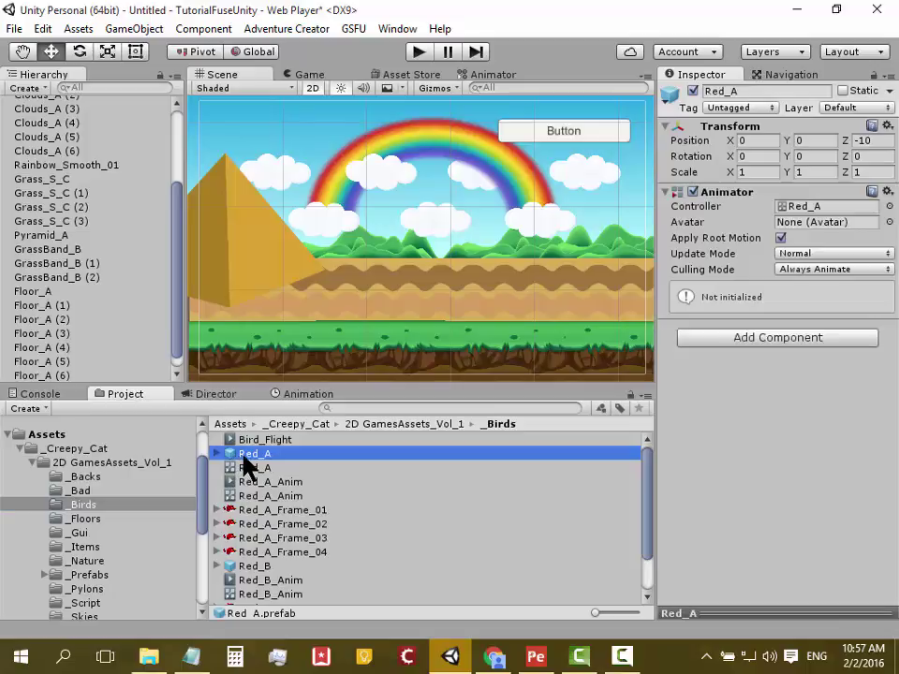
Place a Red_A bird in the scene above the sand and give it an X scale of 10.
{"action": "left_click_drag", "start_coordinate": [243, 459], "coordinate": [373, 248]}
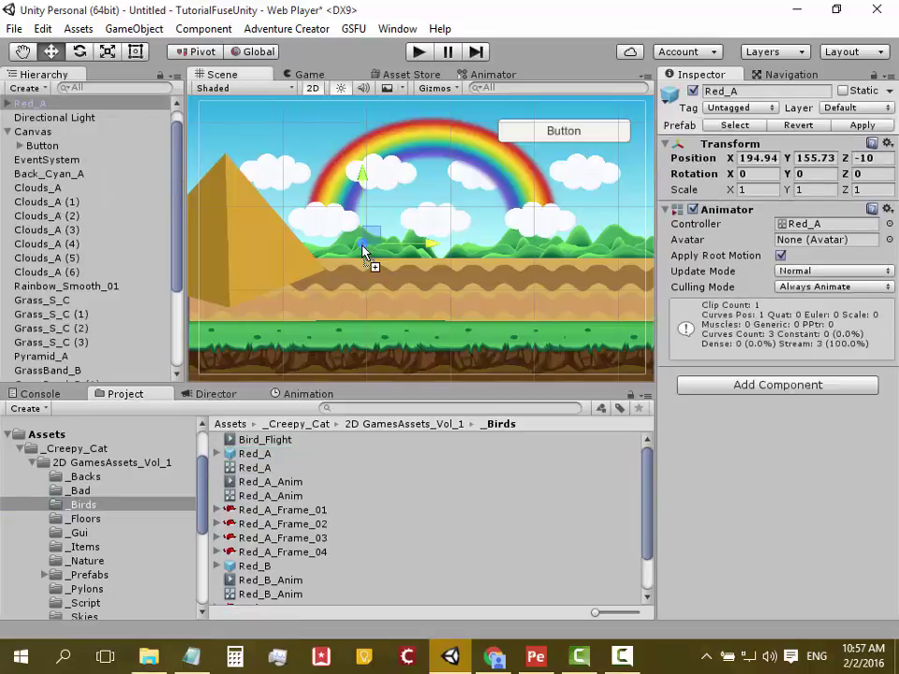
{"action": "left_click", "coordinate": [739, 190]}
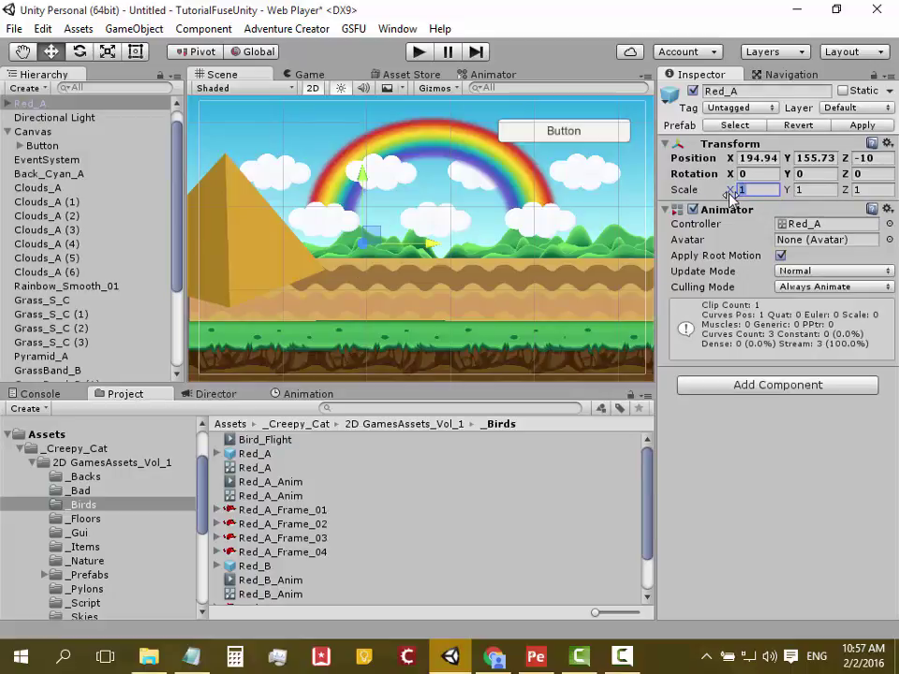
{"action": "type", "text": "10"}
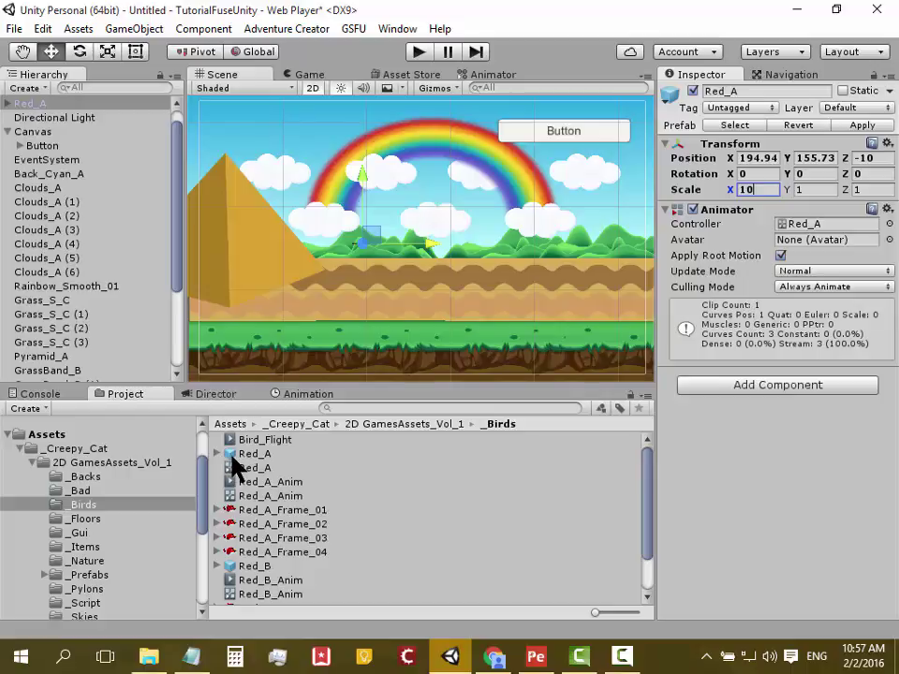
Give the bird a trial scale of 10 and lower it onto the sandy band.
{"action": "left_click", "coordinate": [805, 188]}
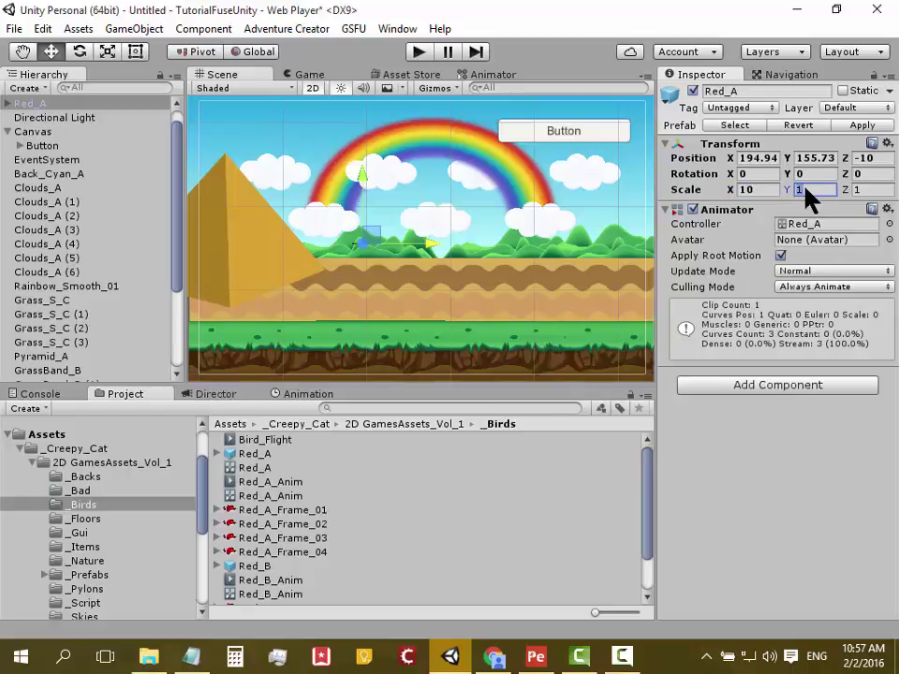
{"action": "type", "text": "10"}
{"action": "left_click", "coordinate": [869, 190]}
{"action": "type", "text": "10"}
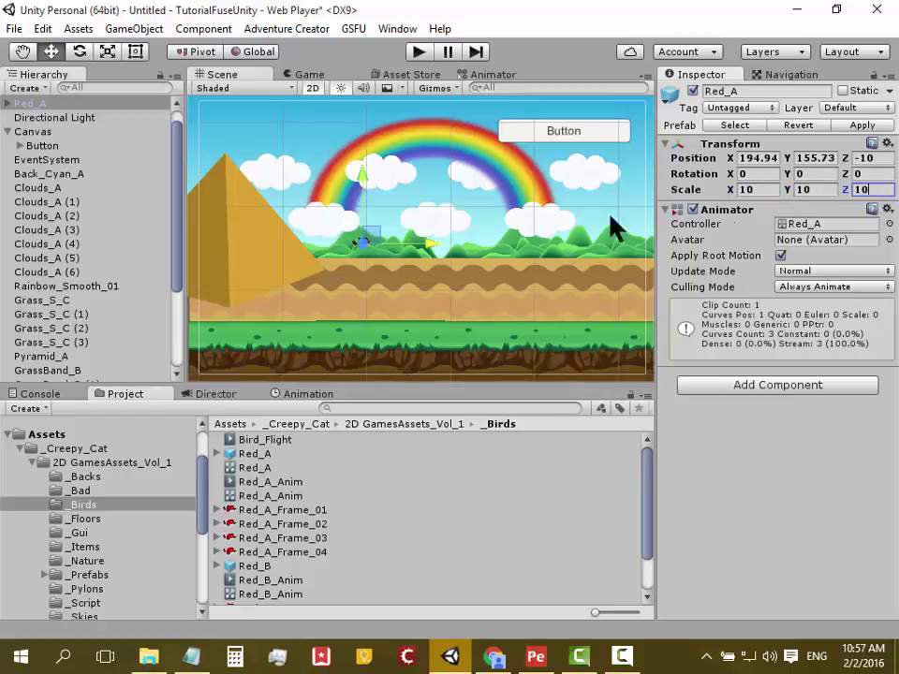
{"action": "mouse_move", "coordinate": [361, 221]}
{"action": "left_mouse_down"}
{"action": "mouse_move", "coordinate": [389, 206]}
{"action": "mouse_move", "coordinate": [402, 241]}
{"action": "left_mouse_up"}
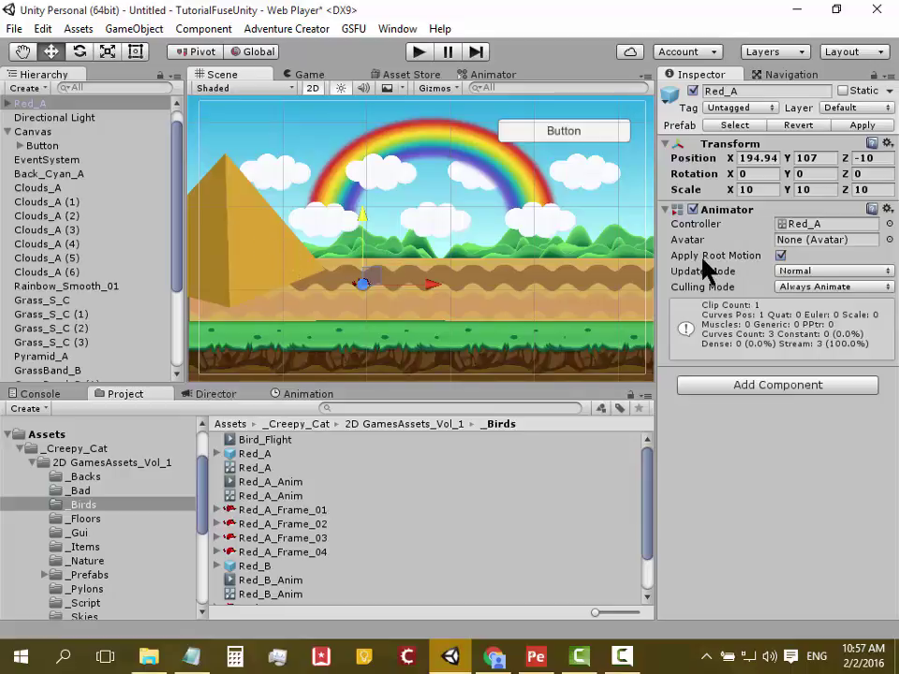
Set Red_A's scale to 25, 25, 1 and nudge it right beside the pyramid.
{"action": "left_click", "coordinate": [872, 190]}
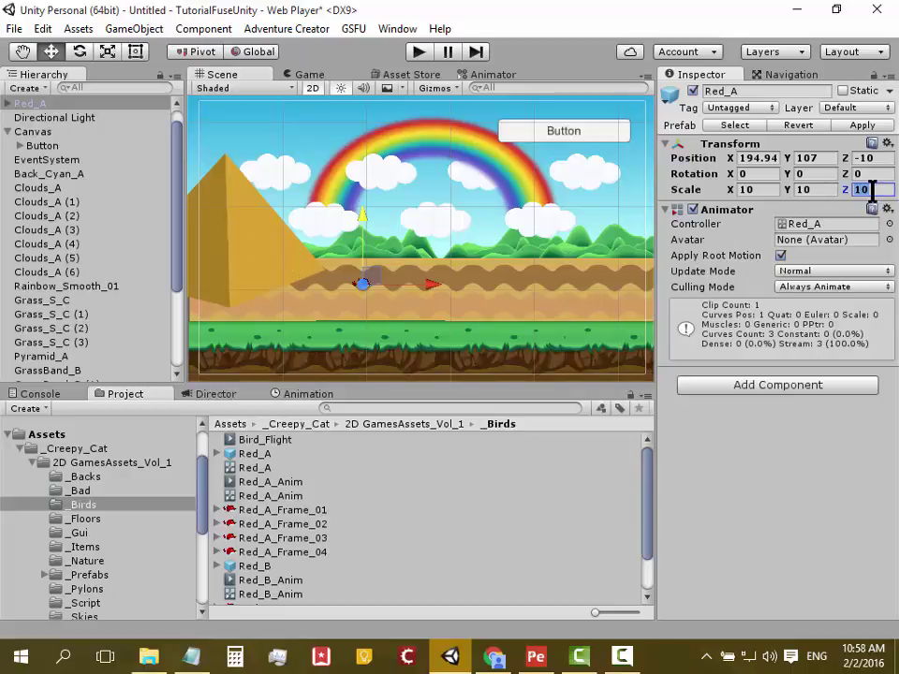
{"action": "type", "text": "1"}
{"action": "left_click", "coordinate": [811, 190]}
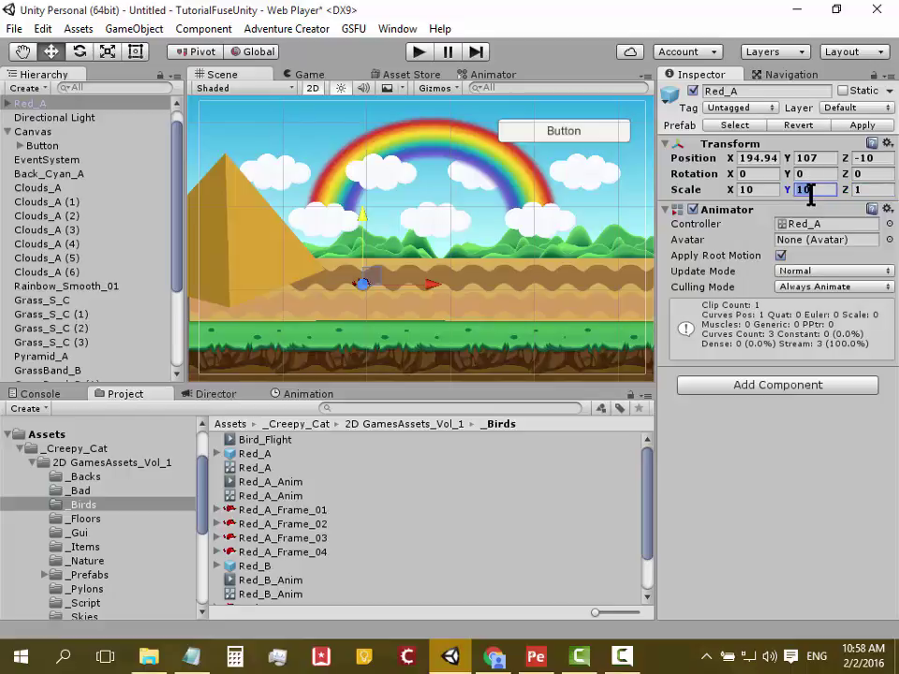
{"action": "type", "text": "50"}
{"action": "left_click", "coordinate": [758, 190]}
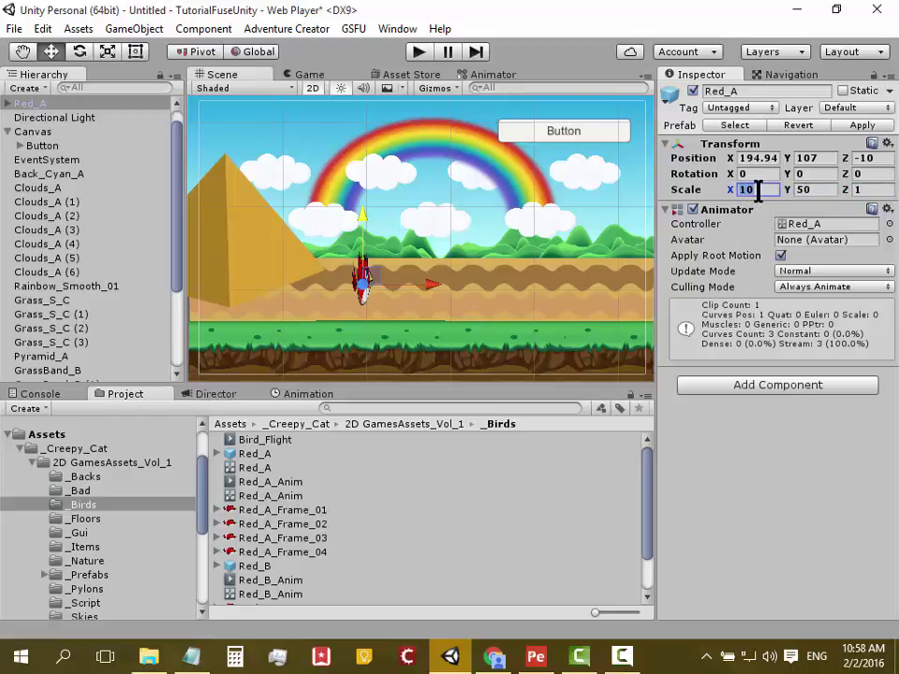
{"action": "type", "text": "50"}
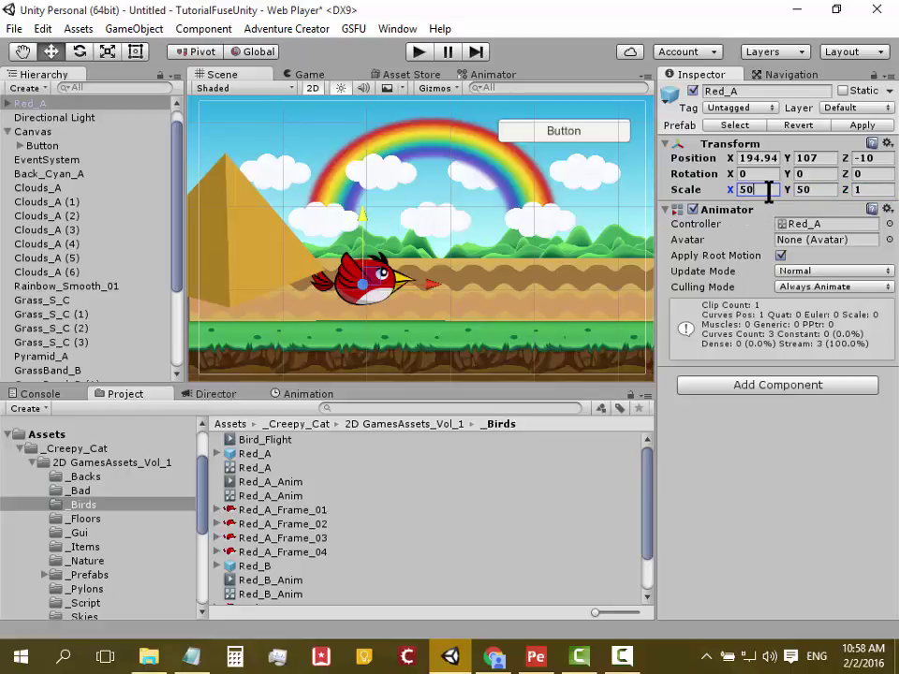
{"action": "type", "text": "25"}
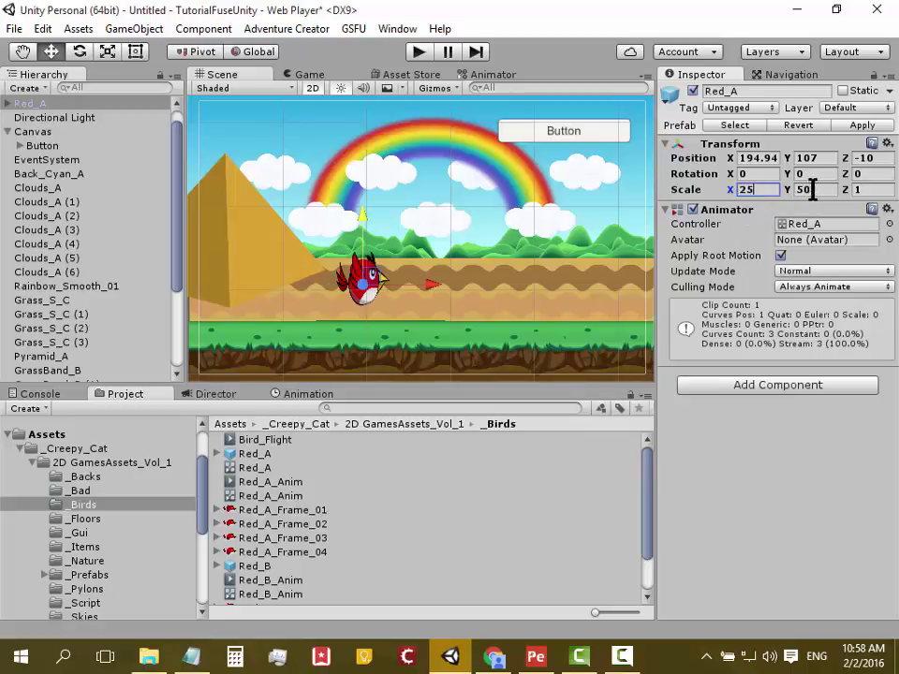
{"action": "left_click", "coordinate": [800, 190]}
{"action": "type", "text": "25"}
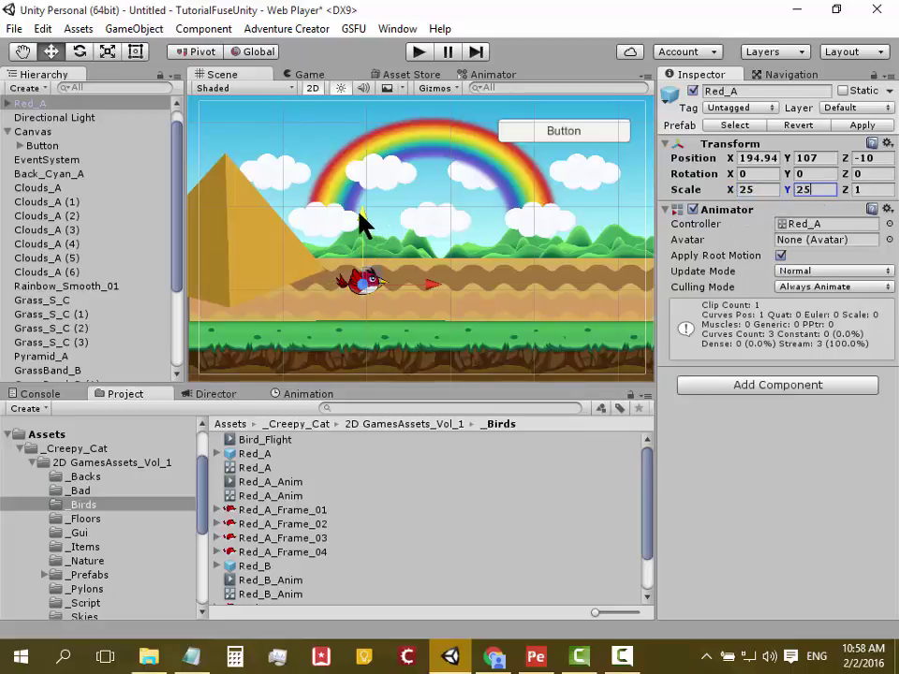
{"action": "left_click_drag", "start_coordinate": [361, 223], "coordinate": [363, 225]}
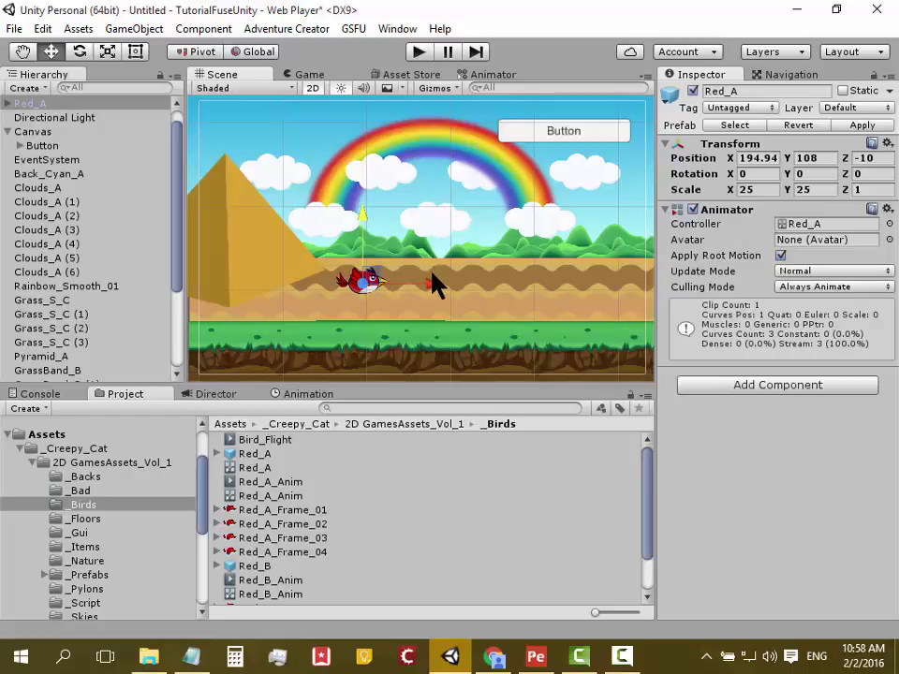
{"action": "mouse_move", "coordinate": [436, 285]}
{"action": "left_mouse_down"}
{"action": "mouse_move", "coordinate": [447, 284]}
{"action": "mouse_move", "coordinate": [371, 234]}
{"action": "left_mouse_up"}
Set Red_A_Anim's Order in Layer to 2 and slightly reposition the bird sprite.
{"action": "left_click", "coordinate": [270, 256]}
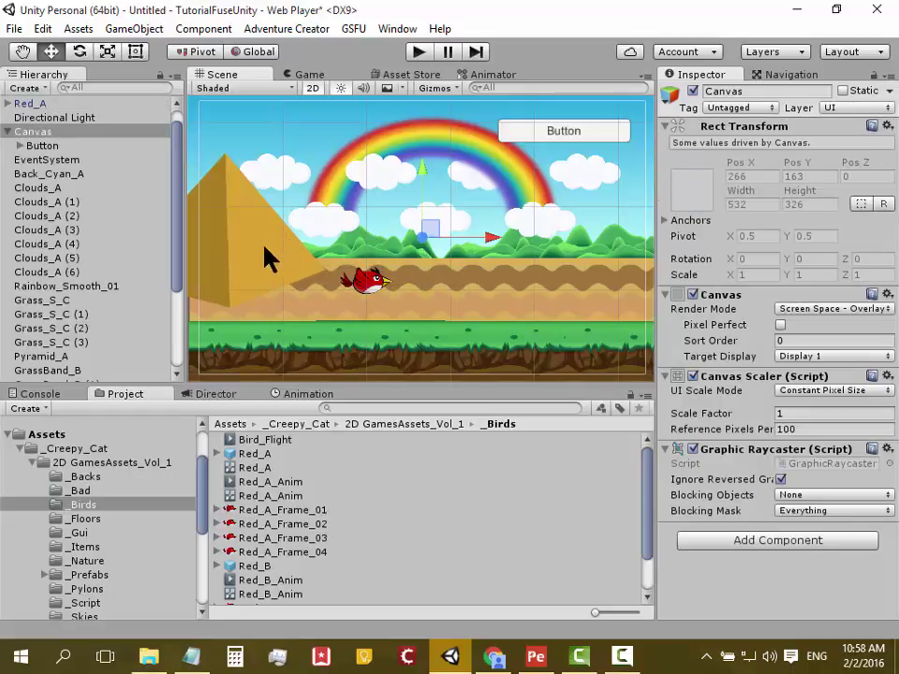
{"action": "left_click", "coordinate": [373, 286]}
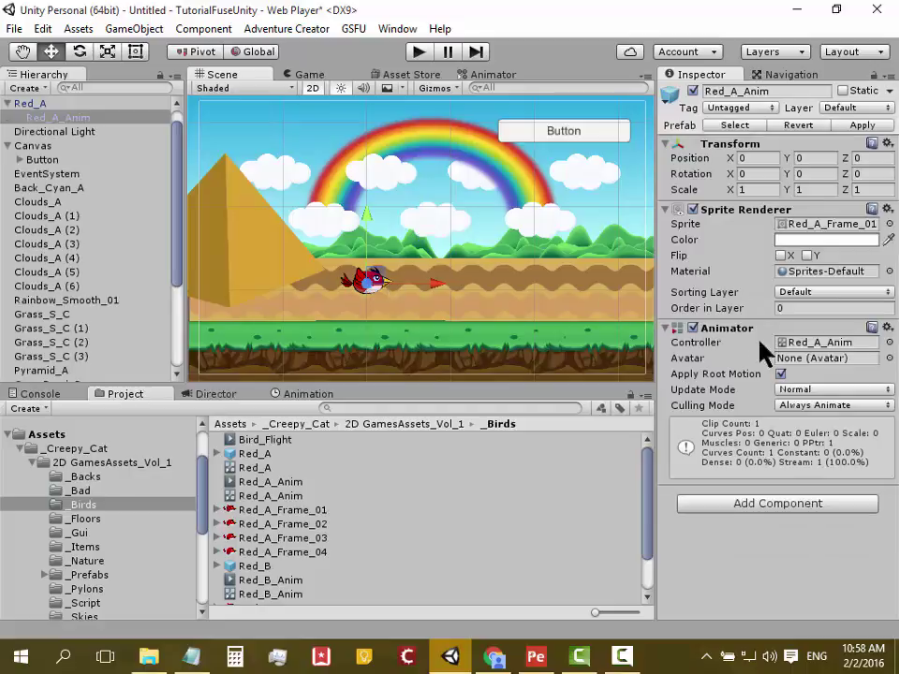
{"action": "left_click", "coordinate": [69, 119]}
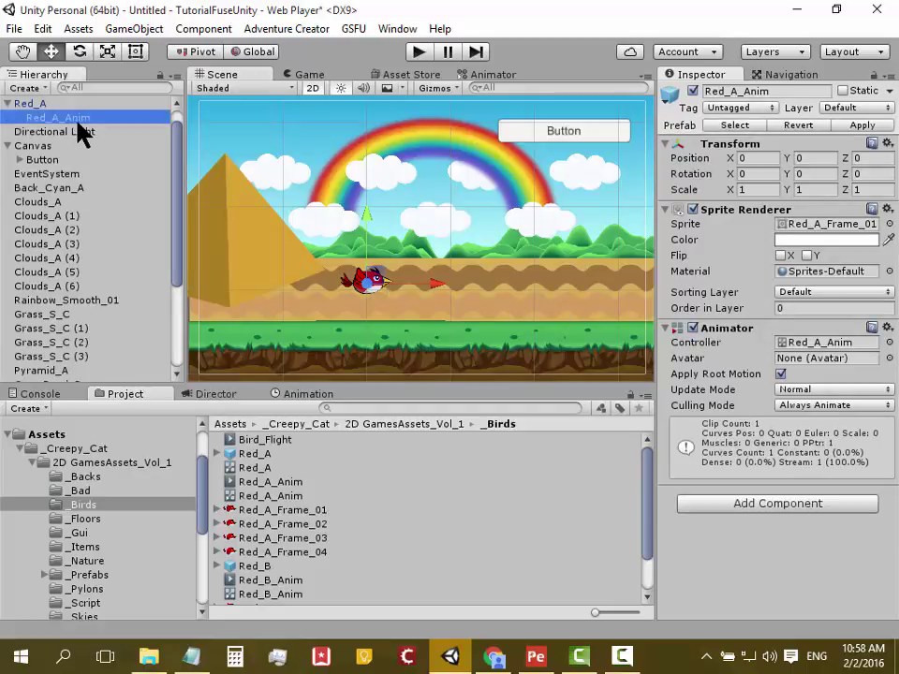
{"action": "left_click", "coordinate": [37, 104]}
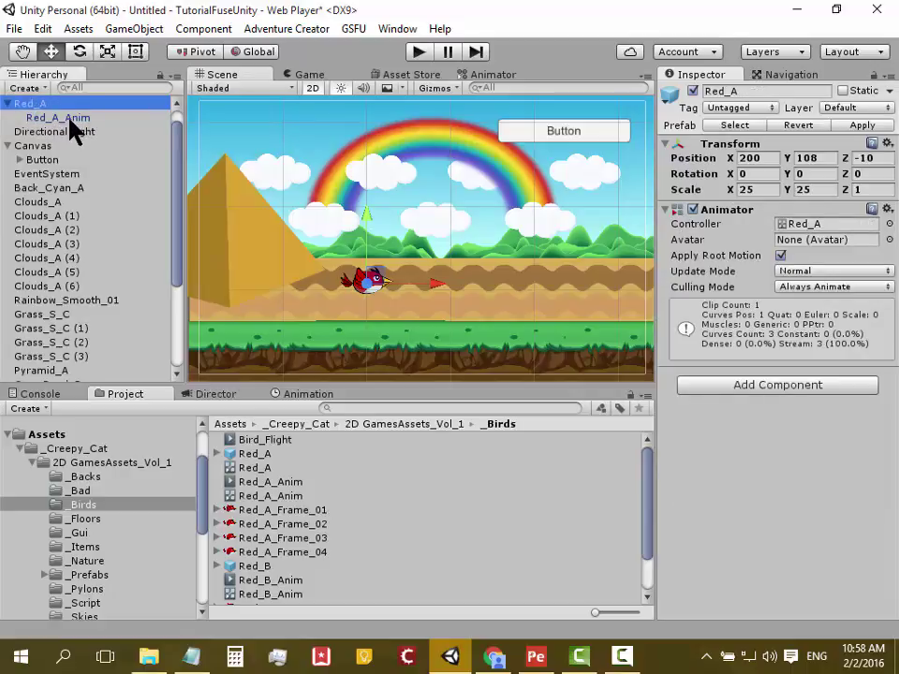
{"action": "left_click", "coordinate": [68, 119]}
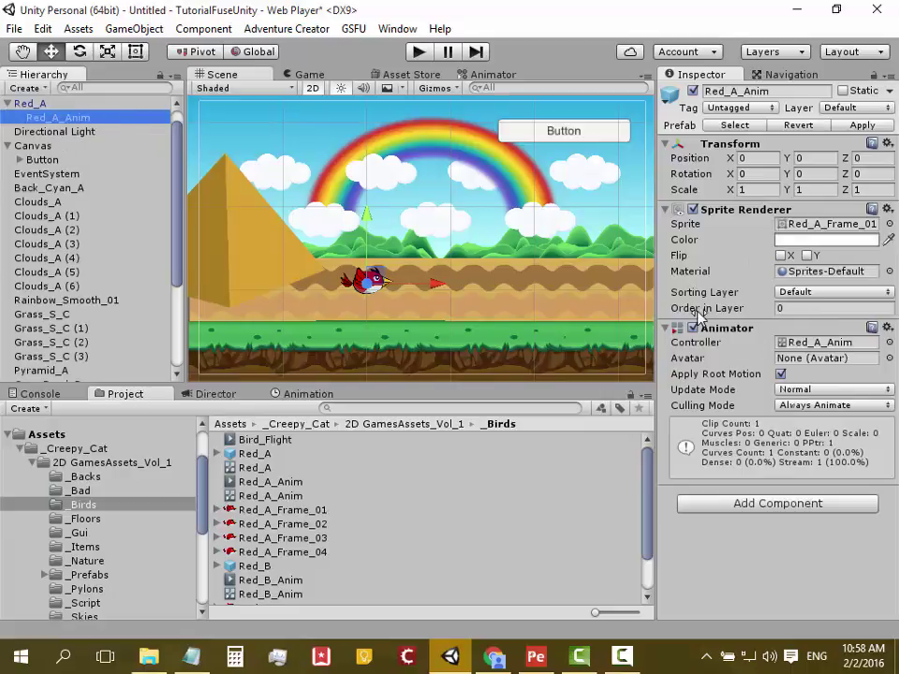
{"action": "left_click", "coordinate": [786, 308]}
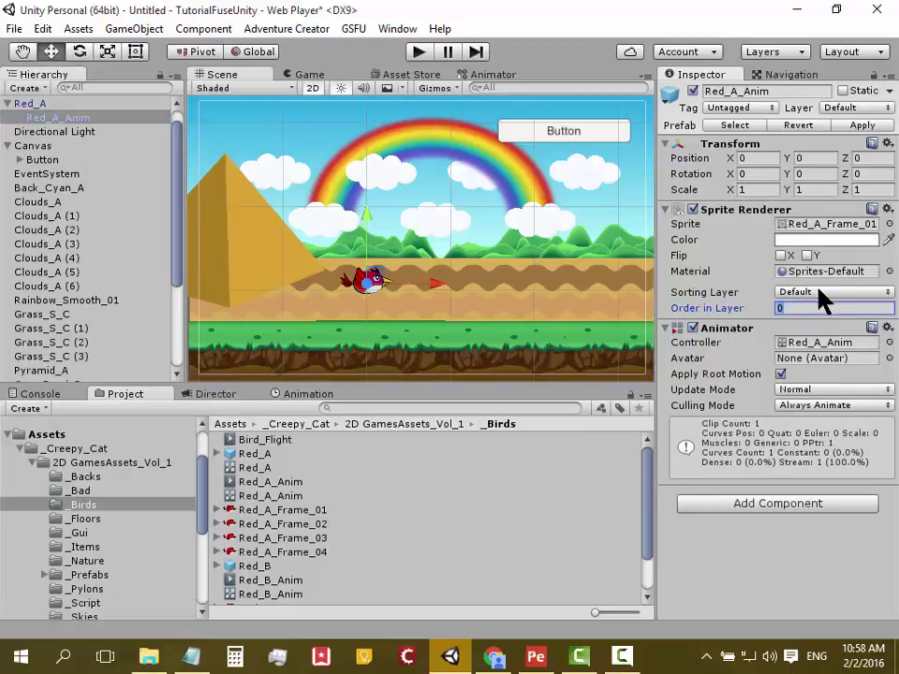
{"action": "type", "text": "2"}
{"action": "mouse_move", "coordinate": [429, 293]}
{"action": "left_mouse_down"}
{"action": "mouse_move", "coordinate": [499, 290]}
{"action": "mouse_move", "coordinate": [293, 285]}
{"action": "mouse_move", "coordinate": [384, 288]}
{"action": "left_mouse_up"}
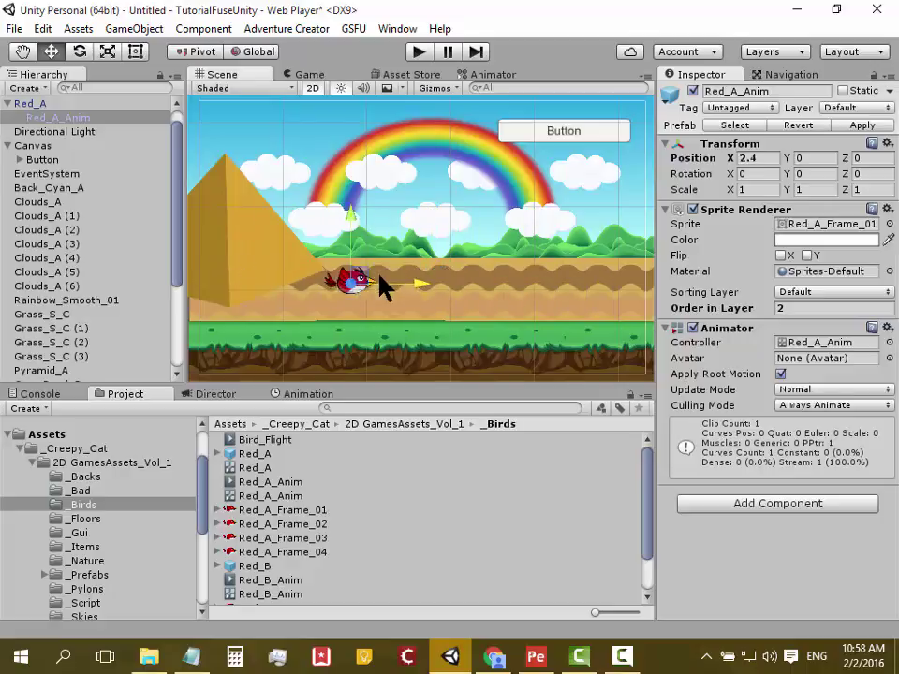
{"action": "left_click_drag", "start_coordinate": [383, 288], "coordinate": [381, 291]}
Raise Pyramid_A slightly along Y.
{"action": "left_click", "coordinate": [269, 267]}
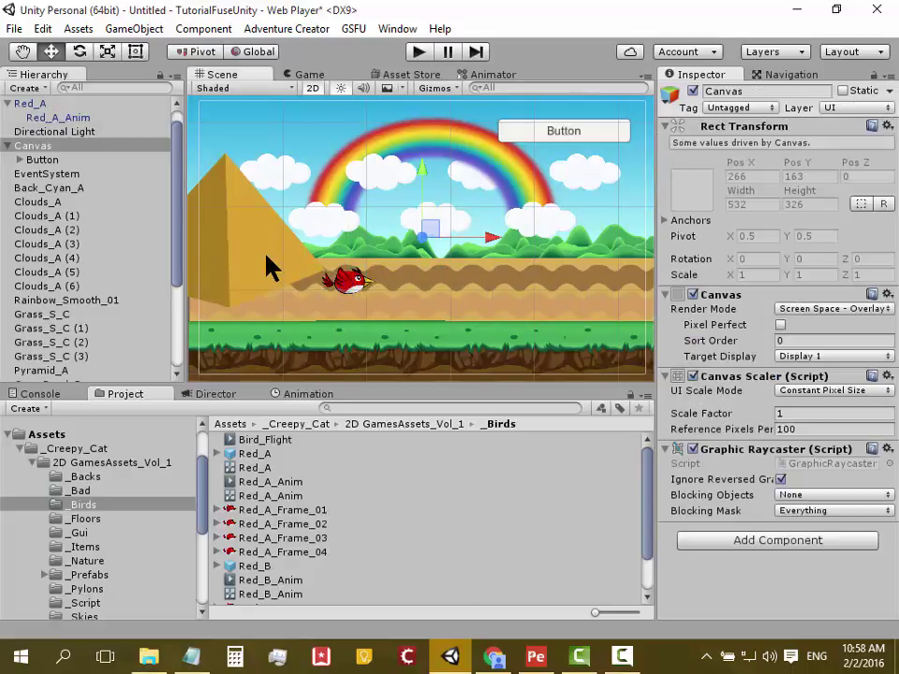
{"action": "left_click", "coordinate": [270, 267]}
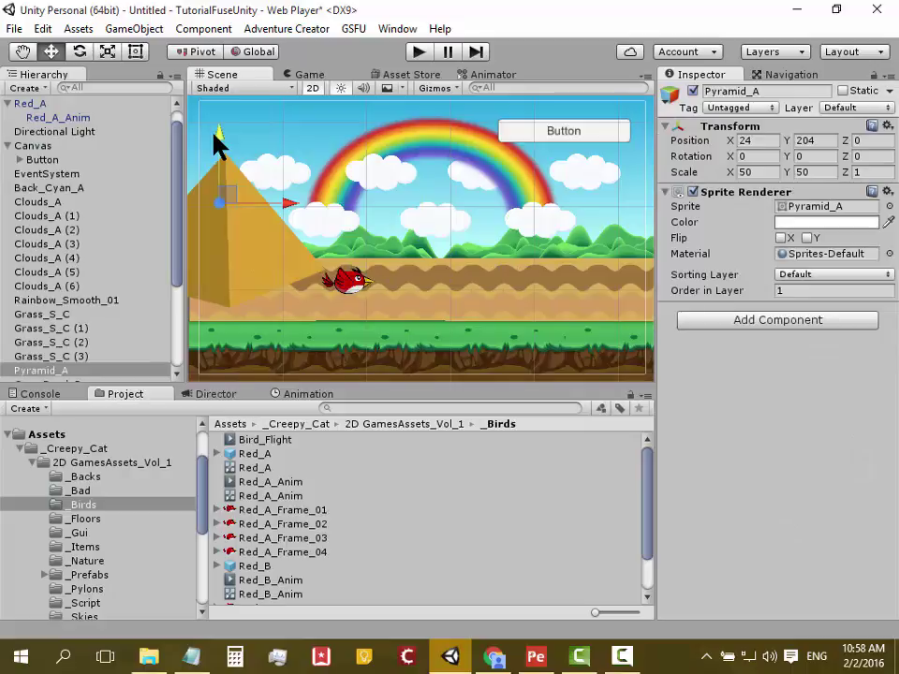
{"action": "left_click_drag", "start_coordinate": [214, 136], "coordinate": [213, 124]}
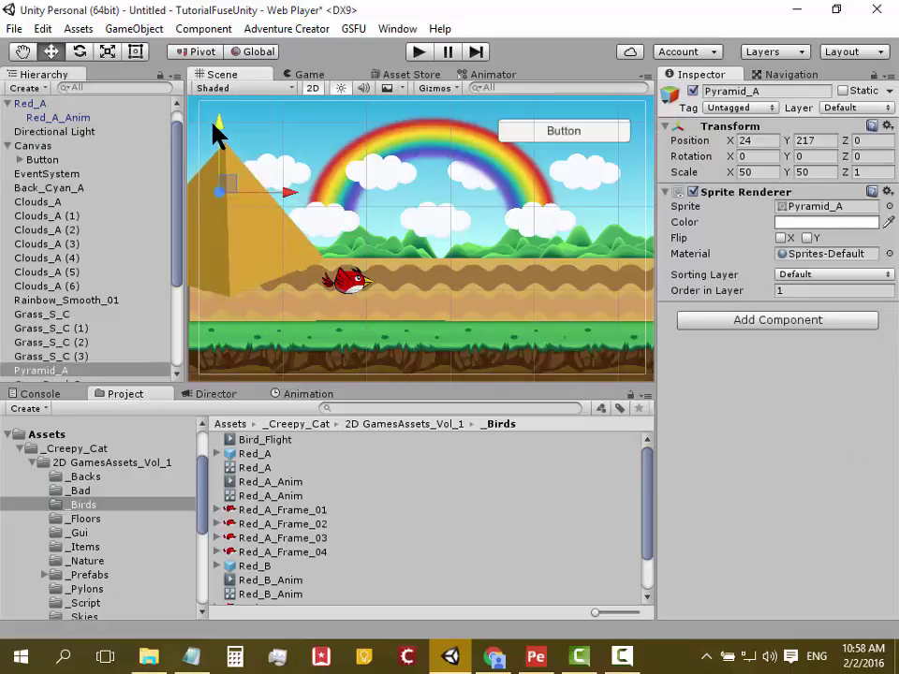
Slide the bird sprite a little to the left in front of the pyramid.
{"action": "left_click", "coordinate": [384, 288]}
{"action": "left_click", "coordinate": [355, 283]}
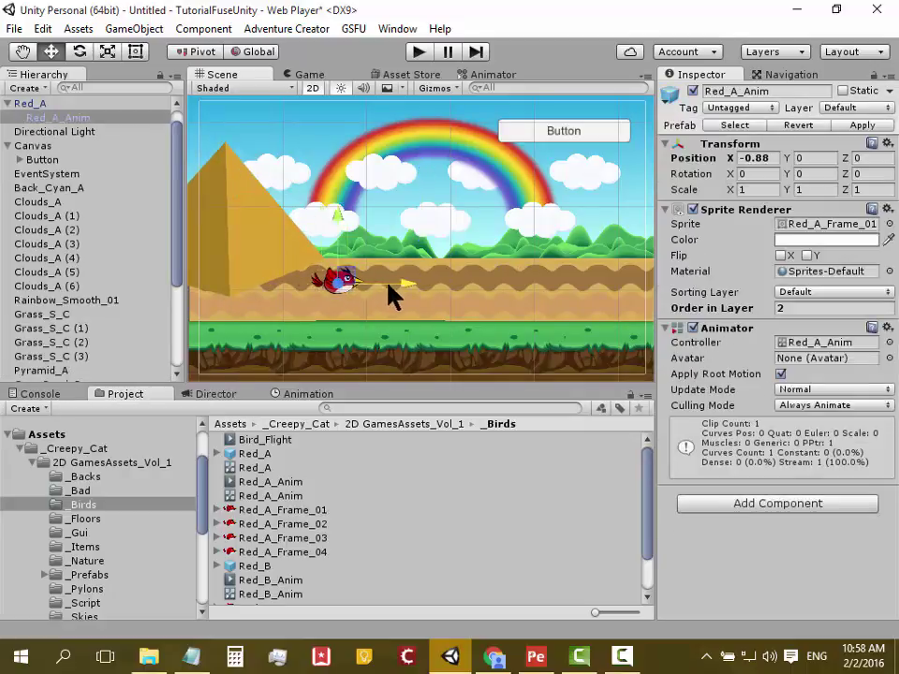
{"action": "mouse_move", "coordinate": [386, 292]}
{"action": "left_mouse_down"}
{"action": "mouse_move", "coordinate": [325, 281]}
{"action": "mouse_move", "coordinate": [382, 283]}
{"action": "left_mouse_up"}
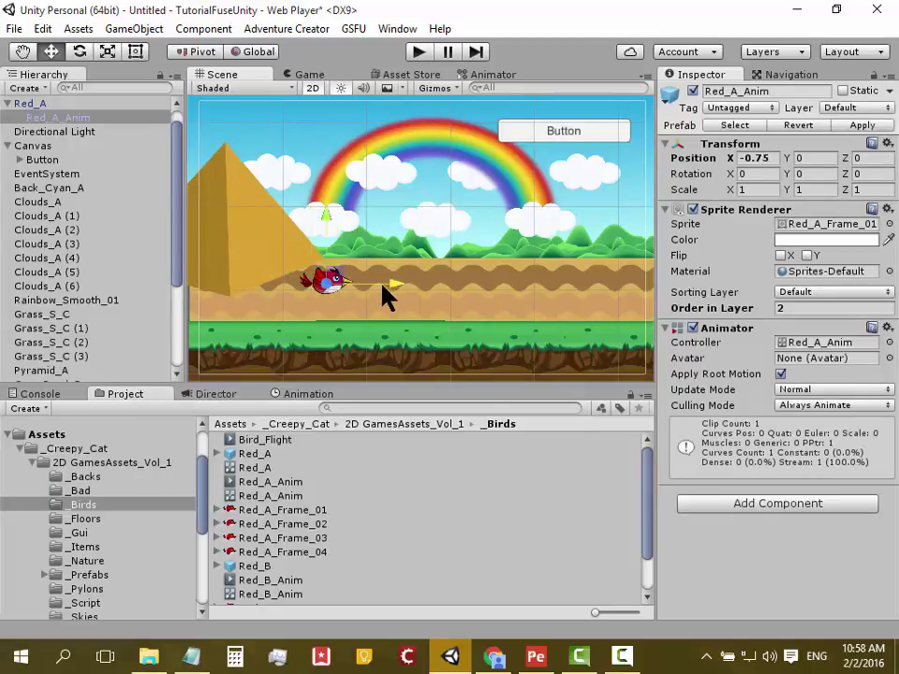
{"action": "left_click", "coordinate": [254, 219]}
{"action": "left_click", "coordinate": [254, 224]}
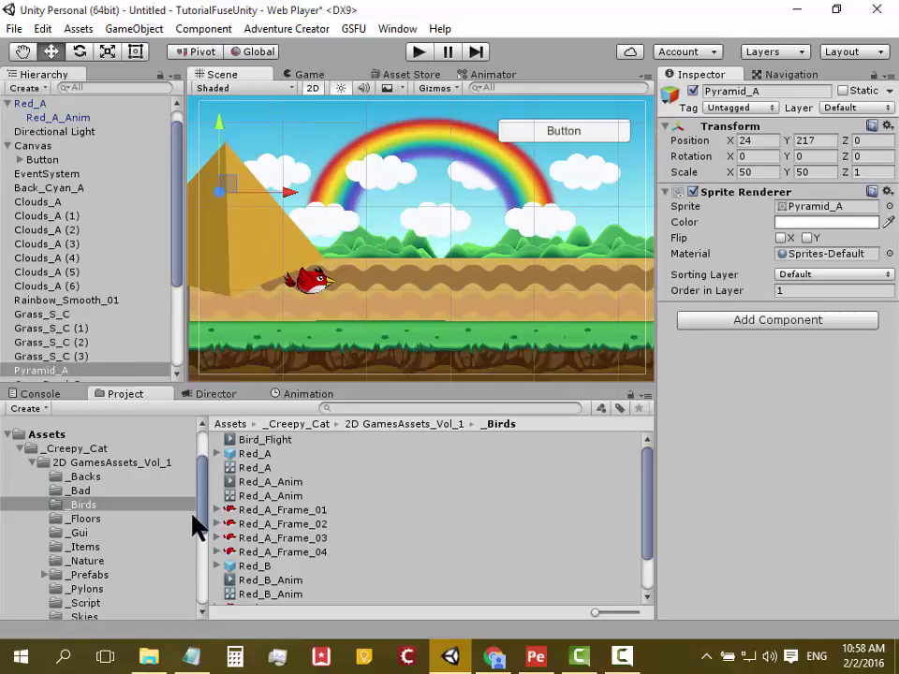
Add the Trees_A sprite from the _Nature folder into the scene.
{"action": "left_click", "coordinate": [88, 560]}
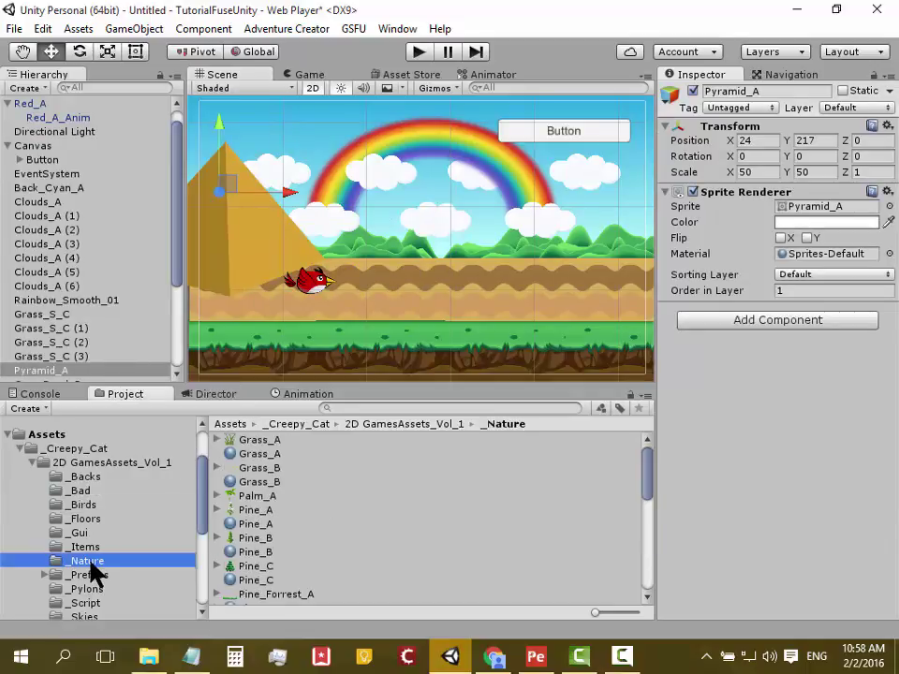
{"action": "scroll", "coordinate": [355, 538], "scroll_direction": "down", "scroll_amount": 3}
{"action": "scroll", "coordinate": [319, 534], "scroll_direction": "down", "scroll_amount": 3}
{"action": "scroll", "coordinate": [291, 514], "scroll_direction": "down", "scroll_amount": 2}
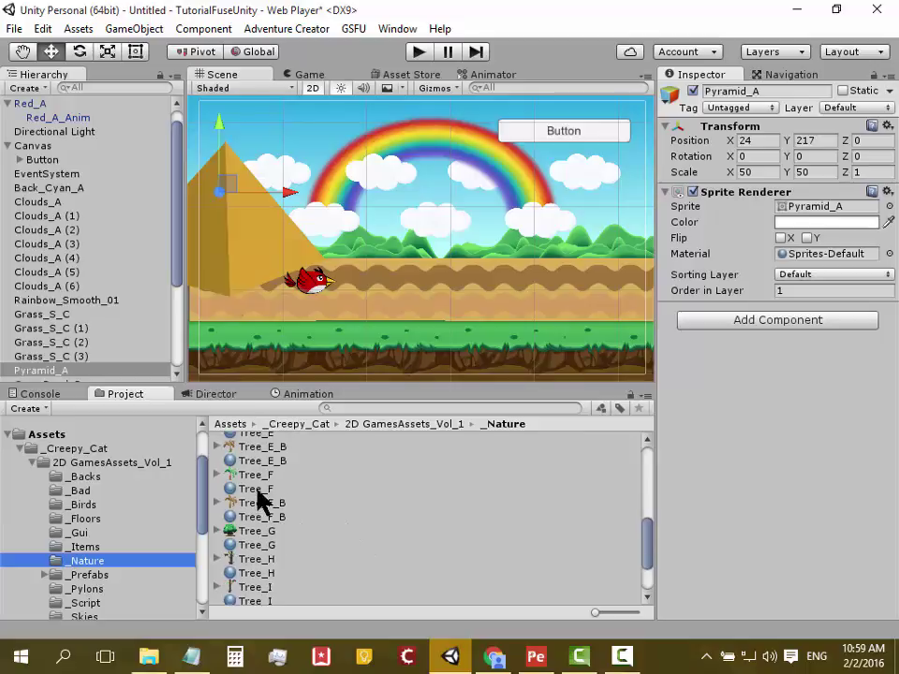
{"action": "scroll", "coordinate": [267, 501], "scroll_direction": "down", "scroll_amount": 2}
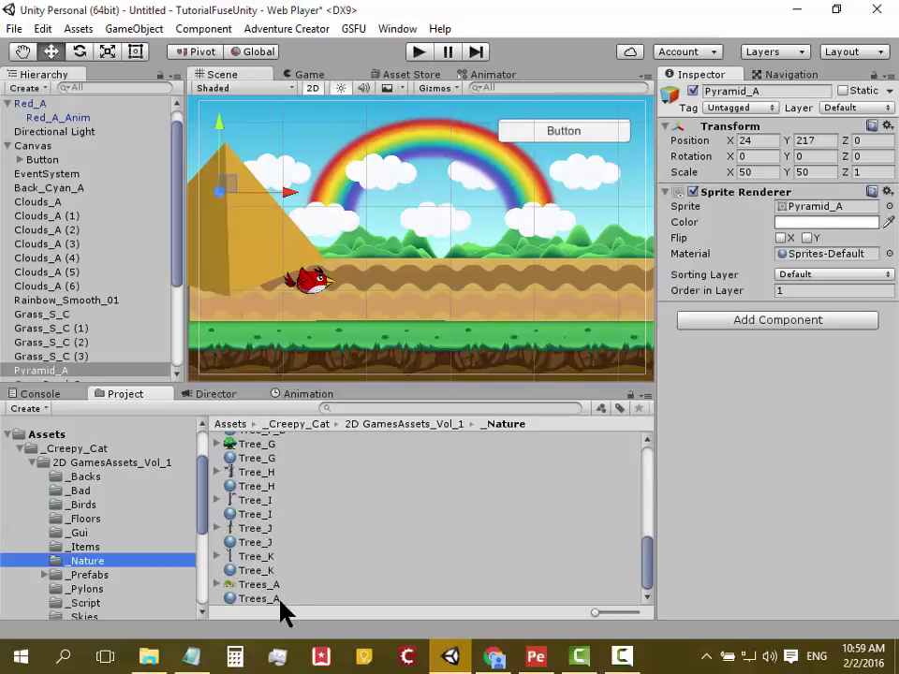
{"action": "left_click_drag", "start_coordinate": [250, 600], "coordinate": [455, 261]}
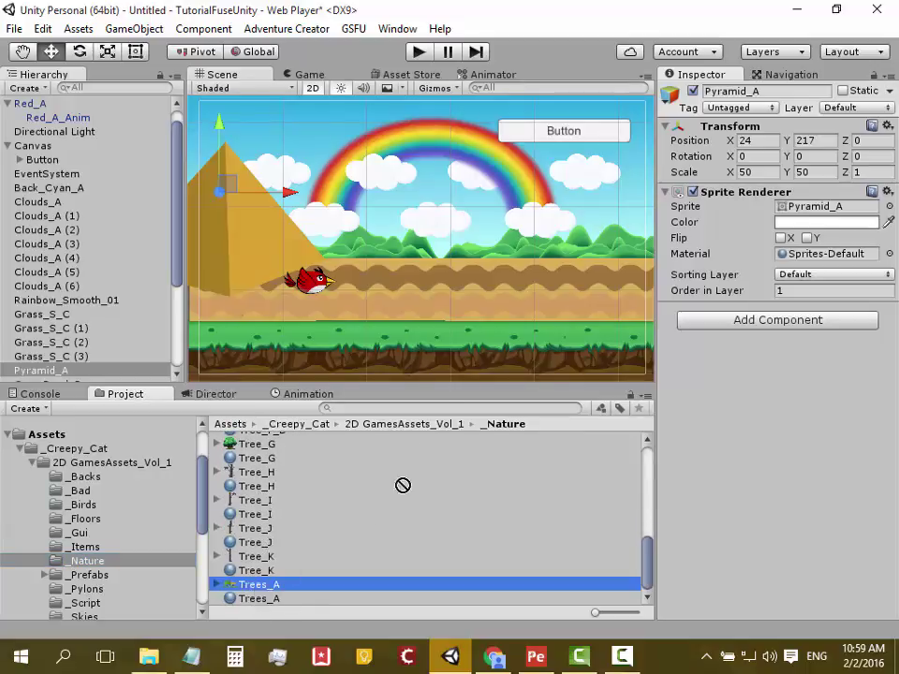
Scale Trees_A to 20 by 20 and raise it higher in the landscape.
{"action": "left_click", "coordinate": [755, 174]}
{"action": "type", "text": "20"}
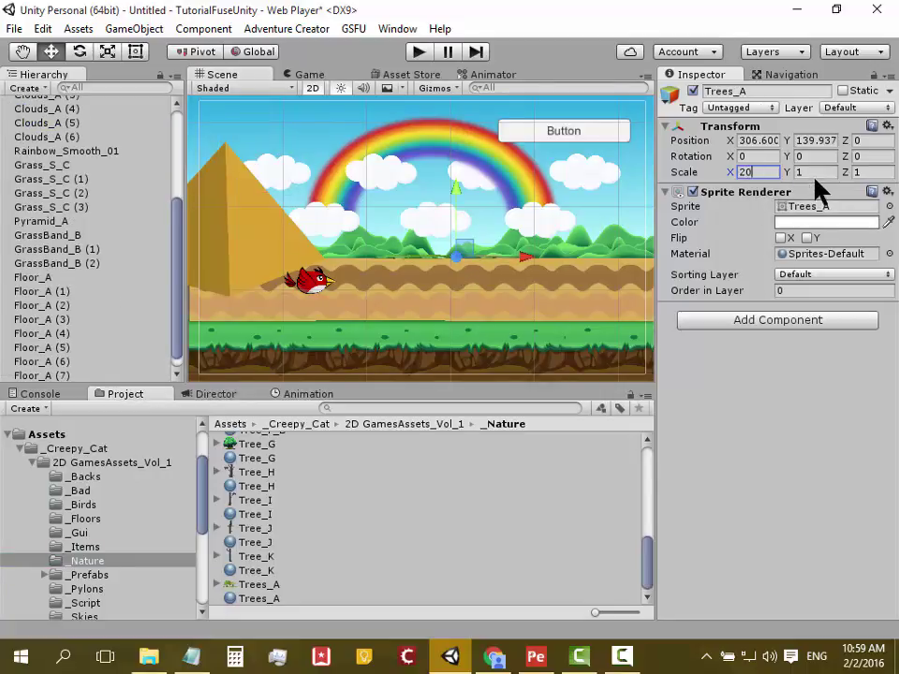
{"action": "left_click", "coordinate": [807, 172]}
{"action": "type", "text": "20"}
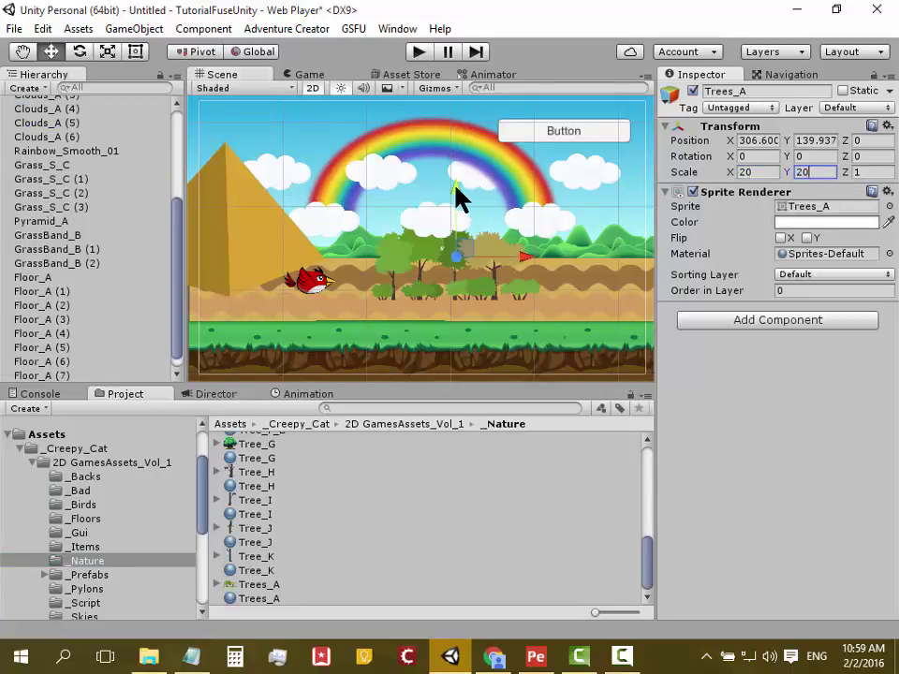
{"action": "mouse_move", "coordinate": [458, 197]}
{"action": "left_mouse_down"}
{"action": "mouse_move", "coordinate": [448, 176]}
{"action": "mouse_move", "coordinate": [434, 188]}
{"action": "left_mouse_up"}
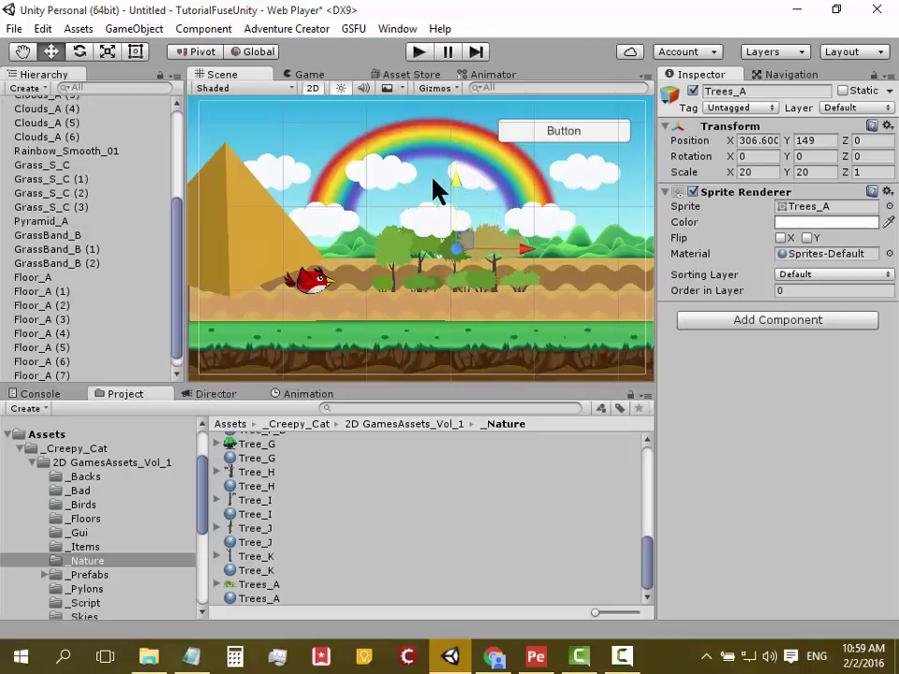
{"action": "left_click_drag", "start_coordinate": [432, 175], "coordinate": [428, 180]}
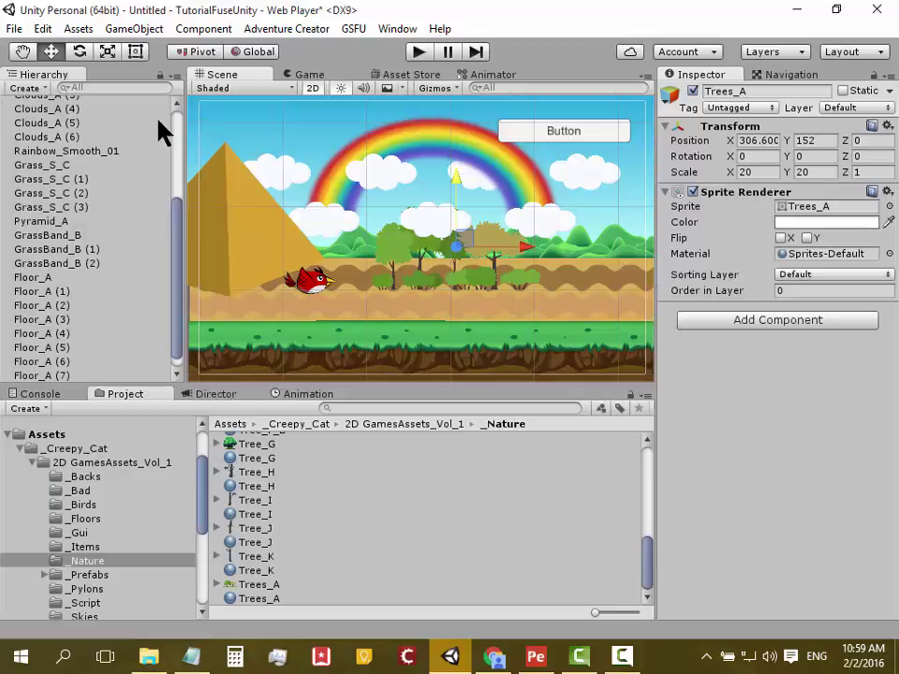
Enlarge Trees_A with the Rect tool handles to about 37 scale.
{"action": "left_click", "coordinate": [110, 52]}
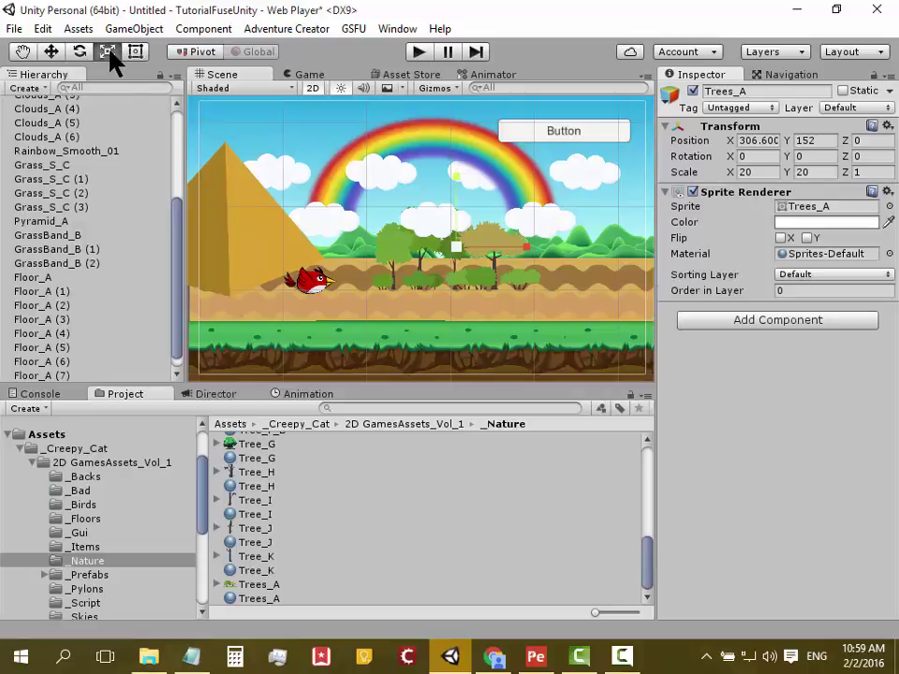
{"action": "left_click_drag", "start_coordinate": [461, 251], "coordinate": [537, 289]}
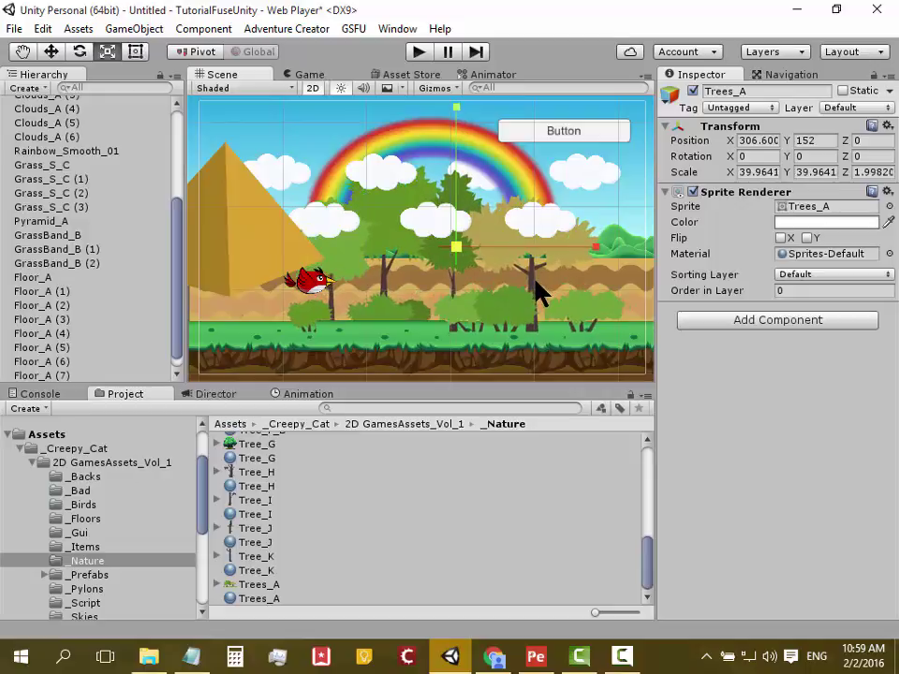
{"action": "mouse_move", "coordinate": [535, 280]}
{"action": "left_mouse_down"}
{"action": "mouse_move", "coordinate": [522, 273]}
{"action": "mouse_move", "coordinate": [533, 288]}
{"action": "left_mouse_up"}
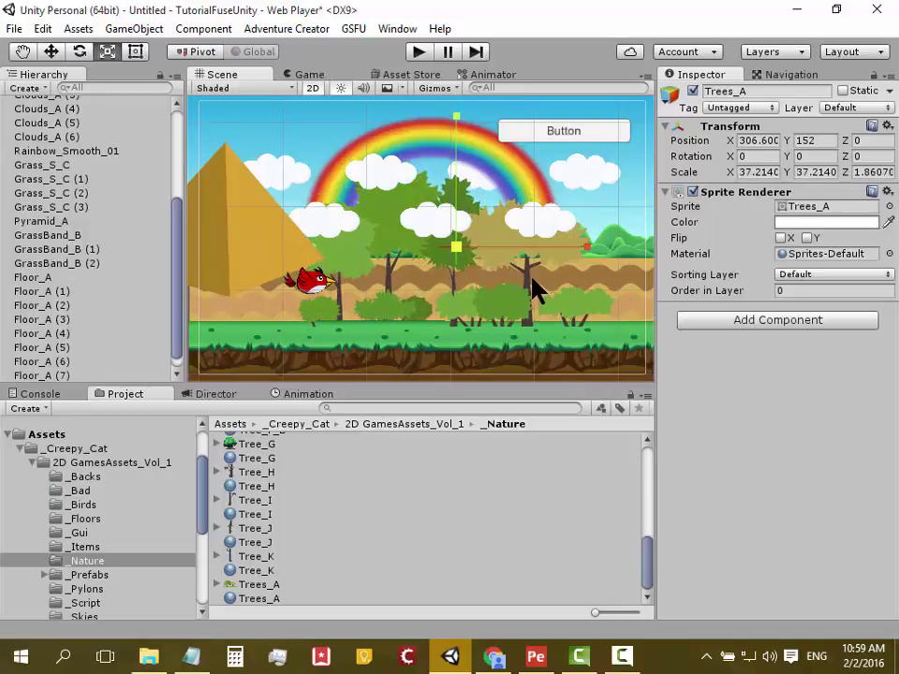
Delete Pyramid_A from the scene.
{"action": "left_click", "coordinate": [239, 229]}
{"action": "key", "text": "Delete"}
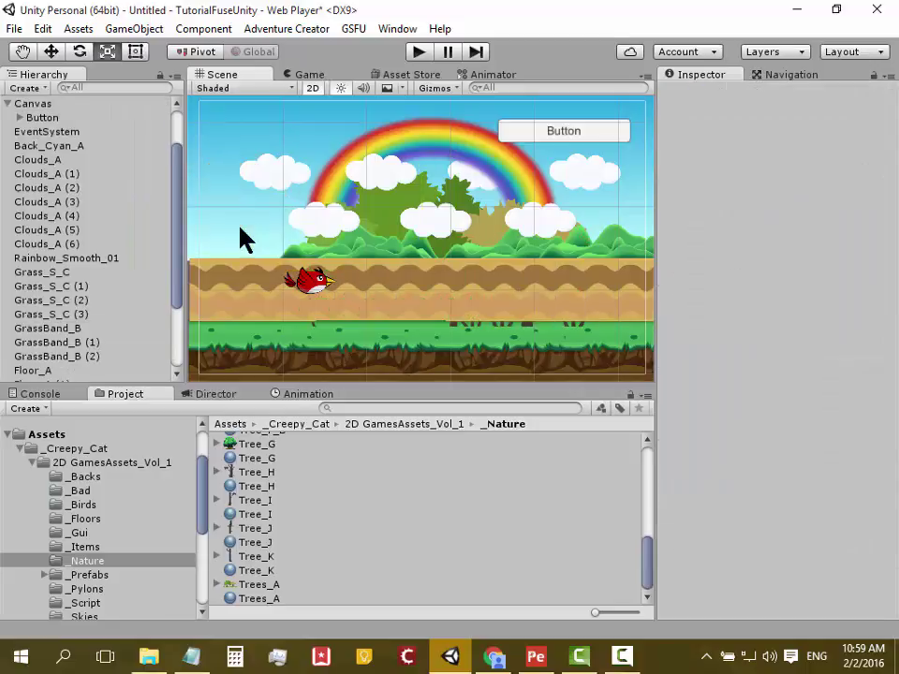
{"action": "key", "text": "ctrl+z"}
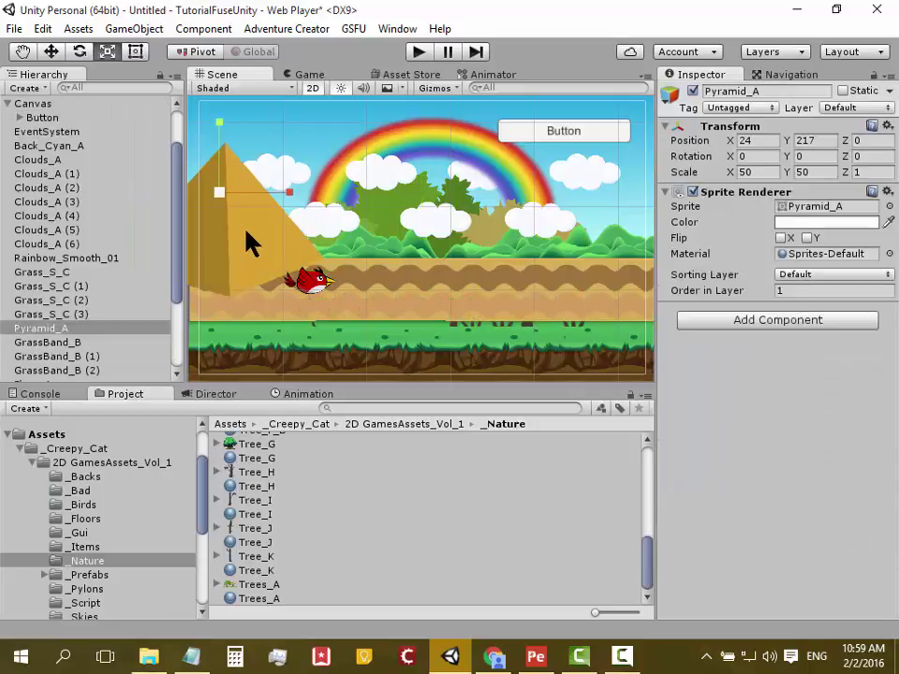
{"action": "key", "text": "ctrl+z"}
{"action": "key", "text": "ctrl+y"}
{"action": "key", "text": "Delete"}
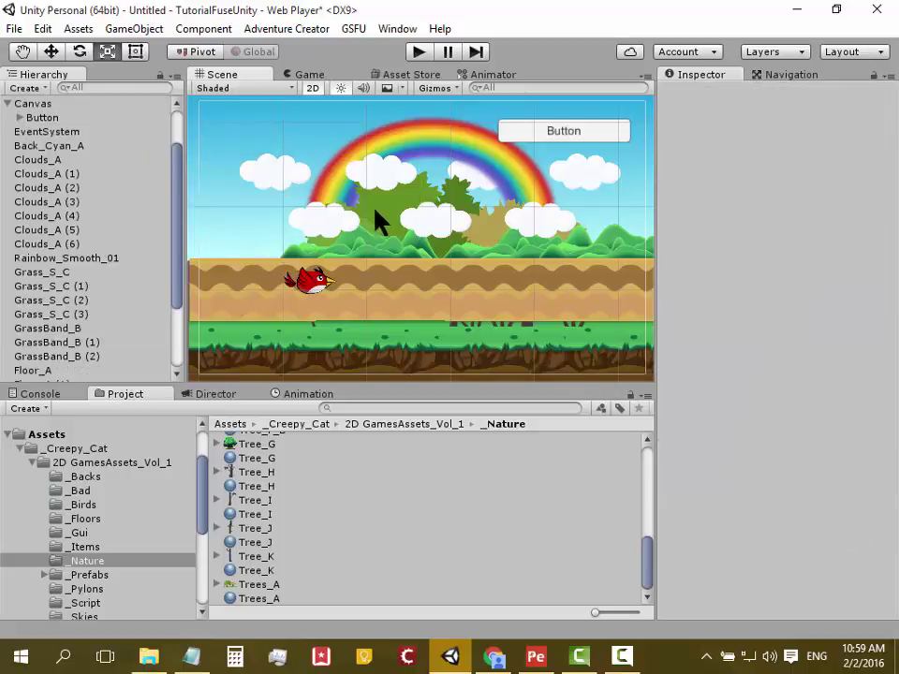
Set the Trees_A Order in Layer to 2.
{"action": "left_click", "coordinate": [388, 221]}
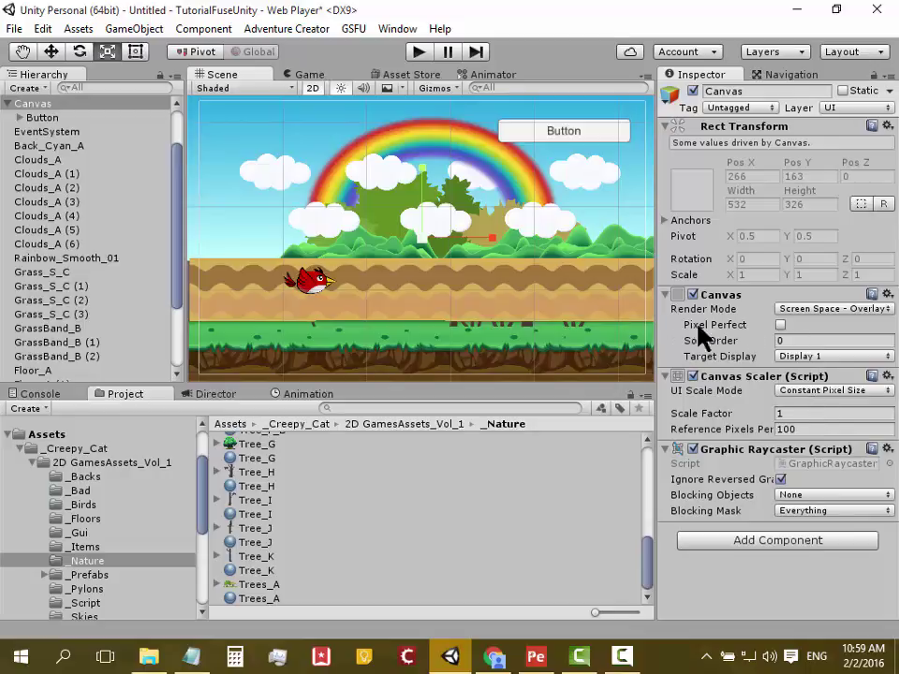
{"action": "left_click", "coordinate": [400, 201]}
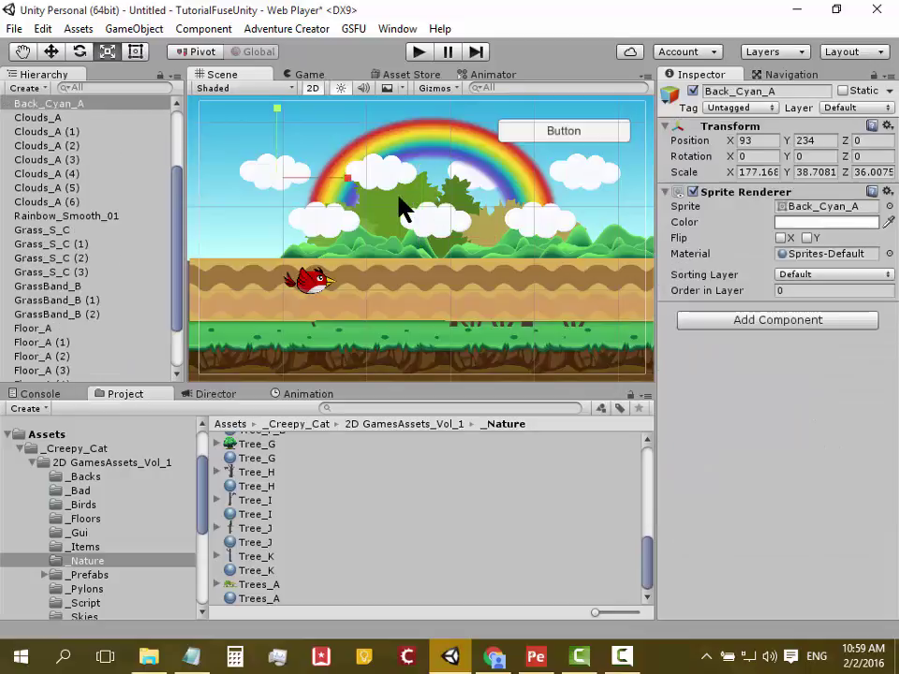
{"action": "scroll", "coordinate": [21, 242], "scroll_direction": "up", "scroll_amount": 3}
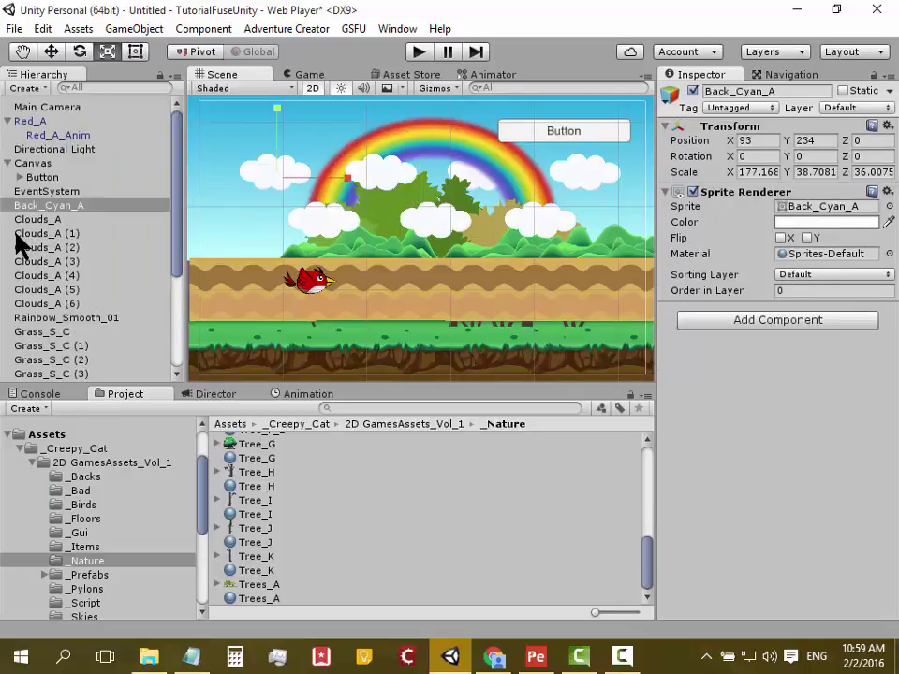
{"action": "left_click", "coordinate": [8, 164]}
{"action": "scroll", "coordinate": [107, 309], "scroll_direction": "down", "scroll_amount": 5}
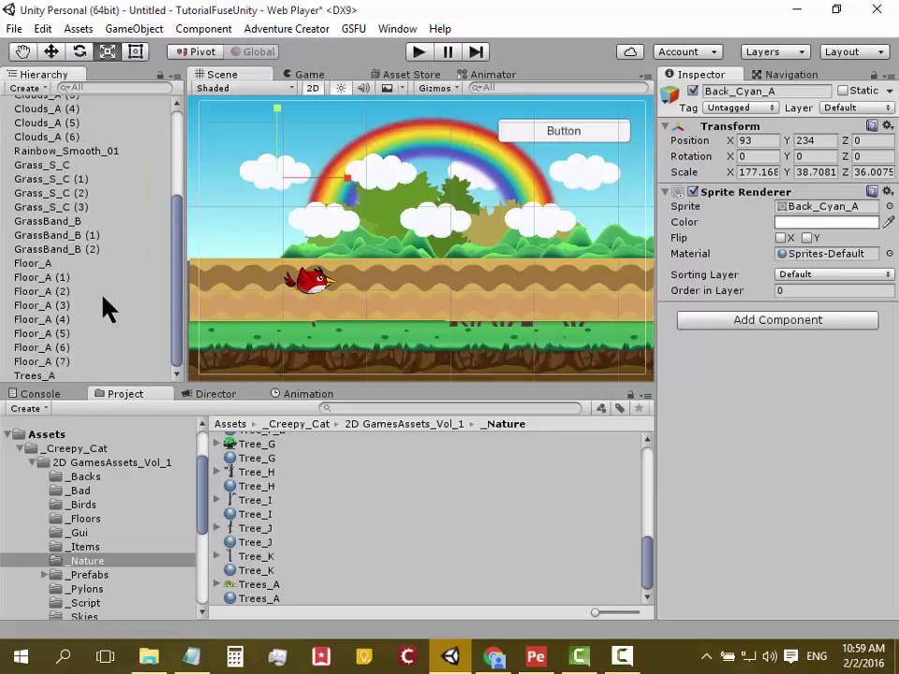
{"action": "left_click", "coordinate": [37, 375]}
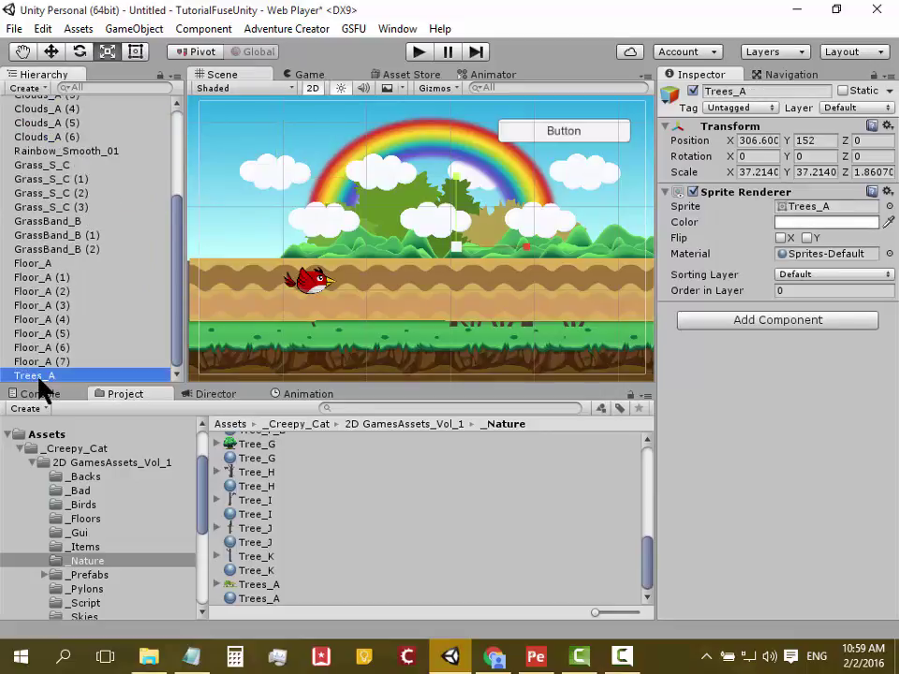
{"action": "left_click", "coordinate": [858, 290]}
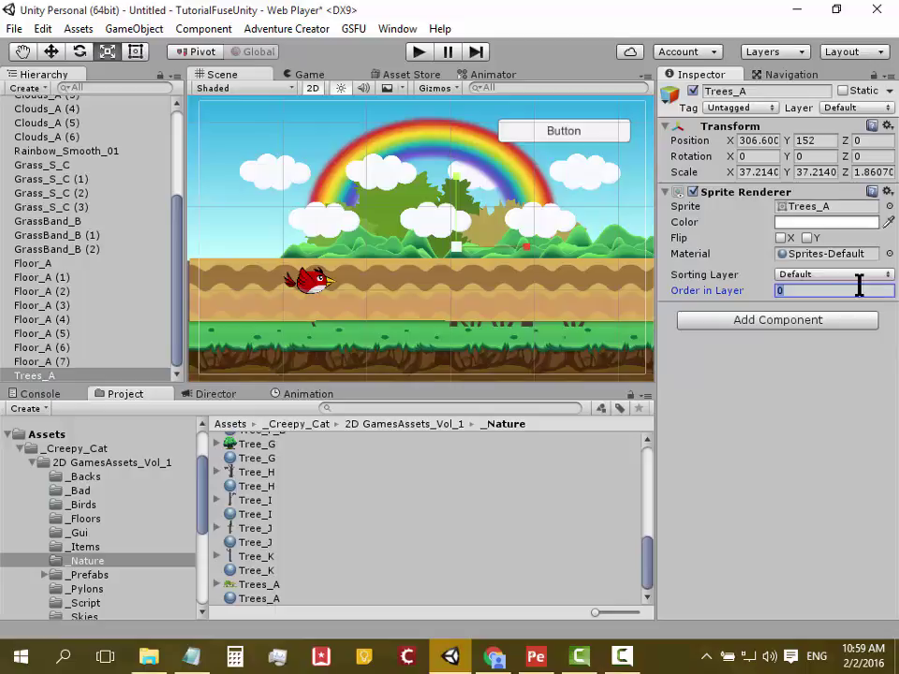
{"action": "type", "text": "2"}
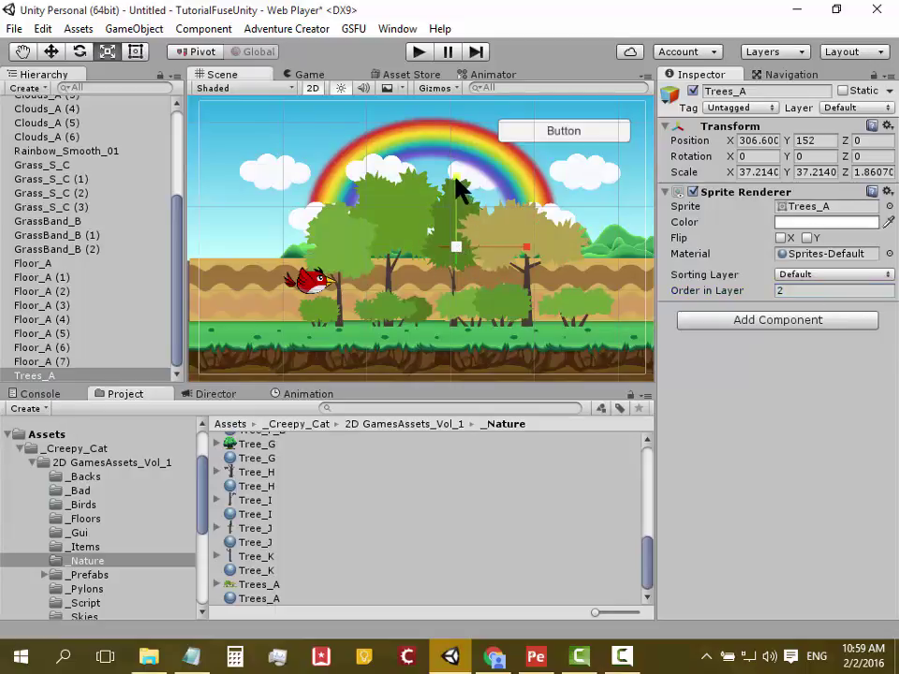
Shorten Trees_A to about 27 Y scale and move it to X 178, Y 127.
{"action": "mouse_move", "coordinate": [457, 177]}
{"action": "left_mouse_down"}
{"action": "mouse_move", "coordinate": [462, 198]}
{"action": "mouse_move", "coordinate": [461, 187]}
{"action": "left_mouse_up"}
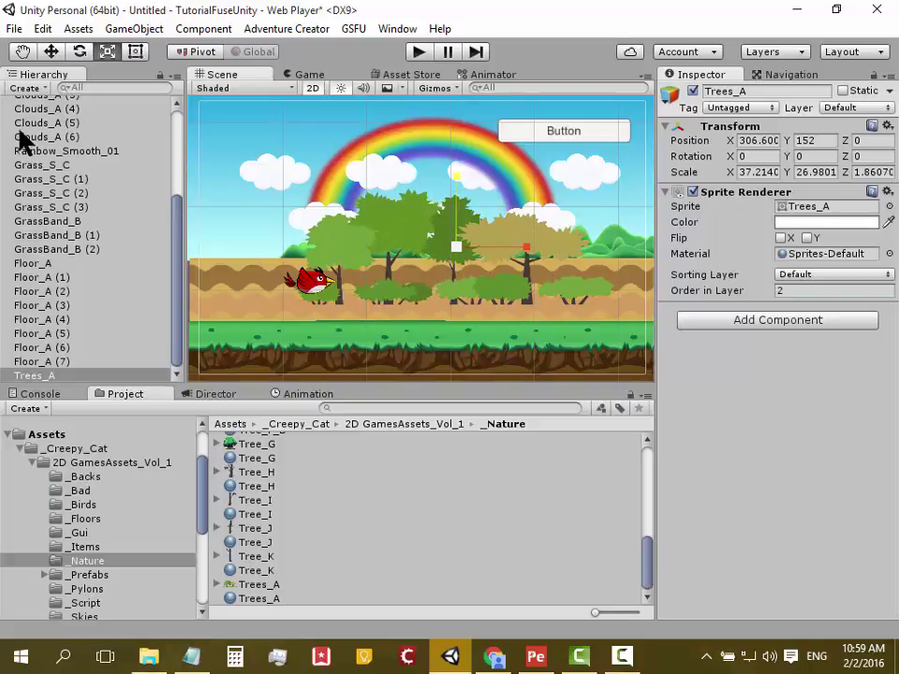
{"action": "left_click", "coordinate": [52, 52]}
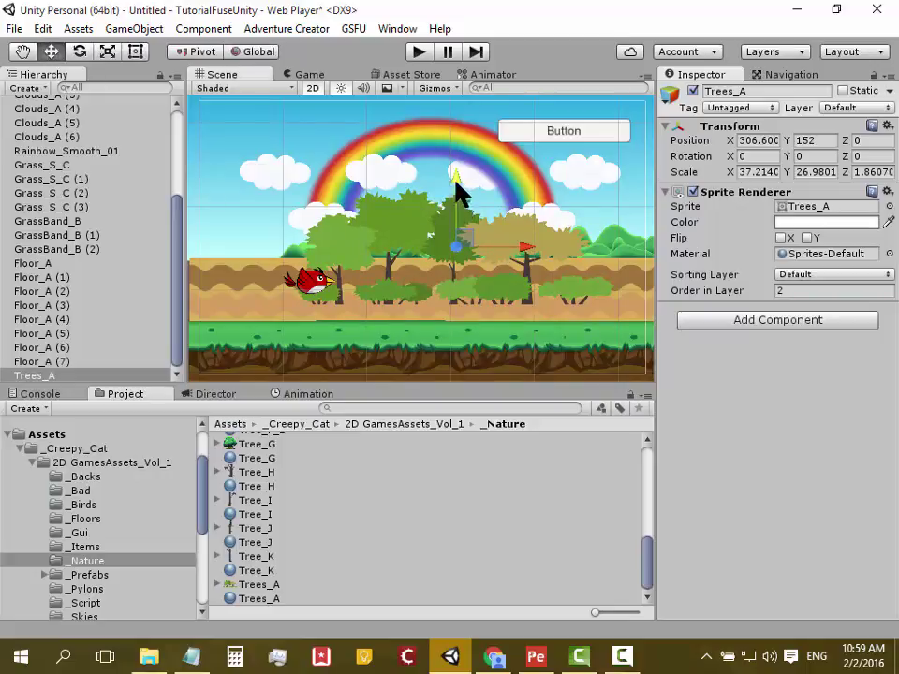
{"action": "mouse_move", "coordinate": [456, 190]}
{"action": "left_mouse_down"}
{"action": "mouse_move", "coordinate": [456, 208]}
{"action": "mouse_move", "coordinate": [452, 201]}
{"action": "left_mouse_up"}
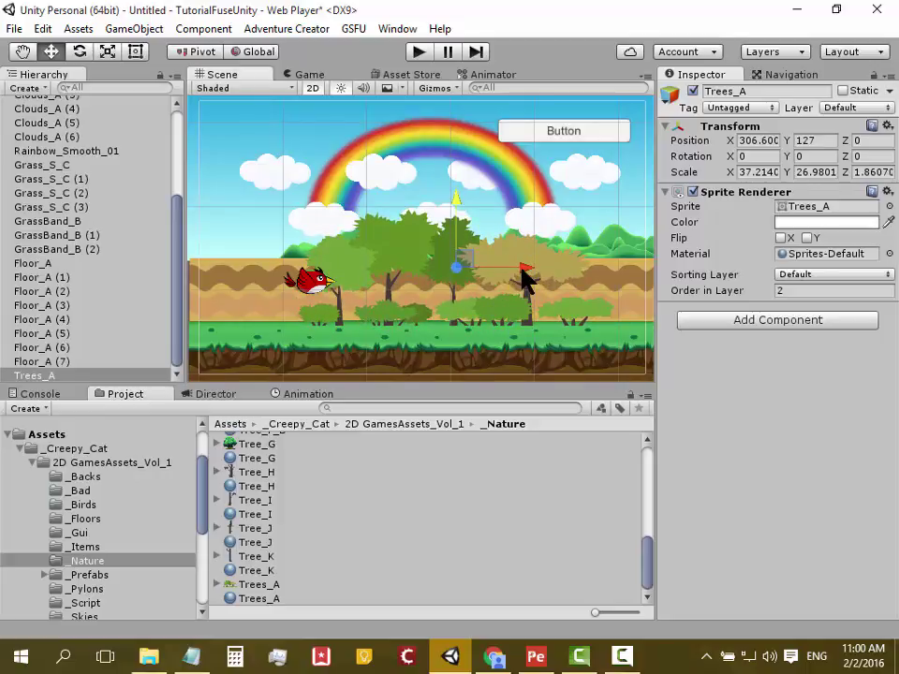
{"action": "mouse_move", "coordinate": [525, 272]}
{"action": "left_mouse_down"}
{"action": "mouse_move", "coordinate": [407, 277]}
{"action": "mouse_move", "coordinate": [416, 278]}
{"action": "left_mouse_up"}
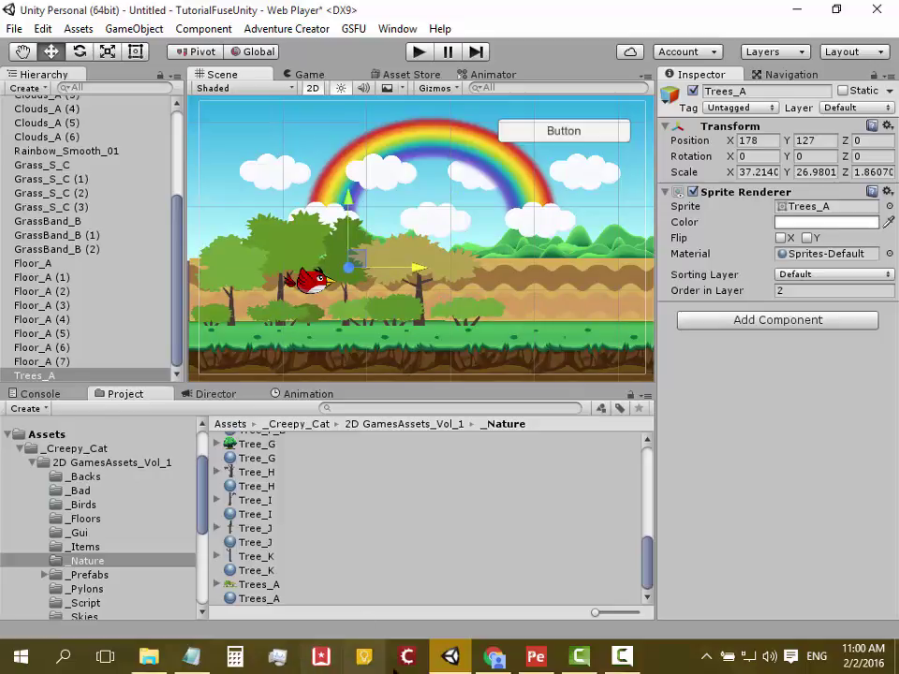
Bring up the Facebook group page and expand the homework post's comments.
{"action": "left_click", "coordinate": [493, 657]}
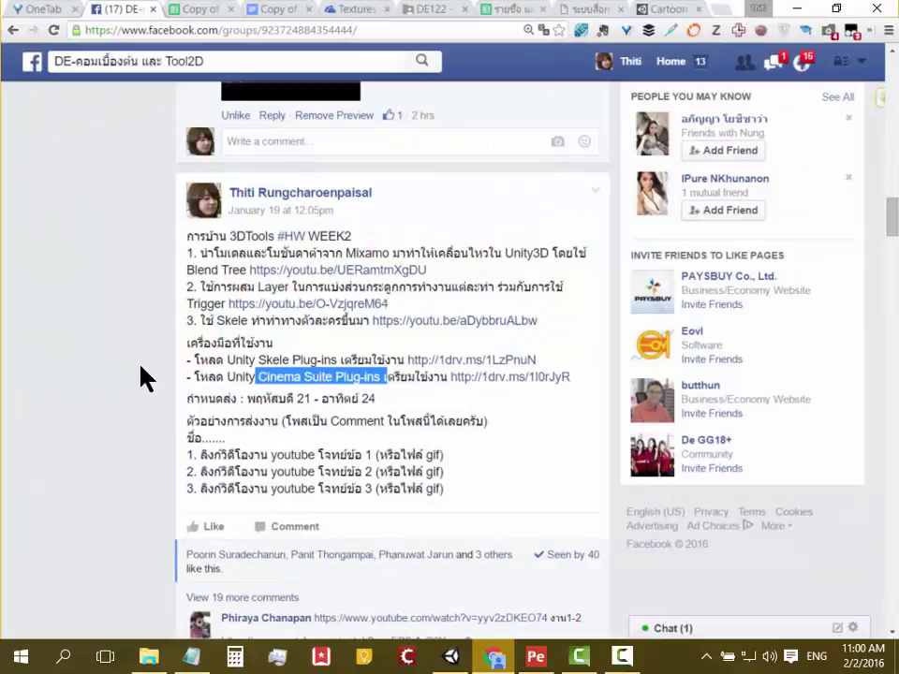
{"action": "scroll", "coordinate": [142, 379], "scroll_direction": "down", "scroll_amount": 2}
{"action": "left_click", "coordinate": [262, 465]}
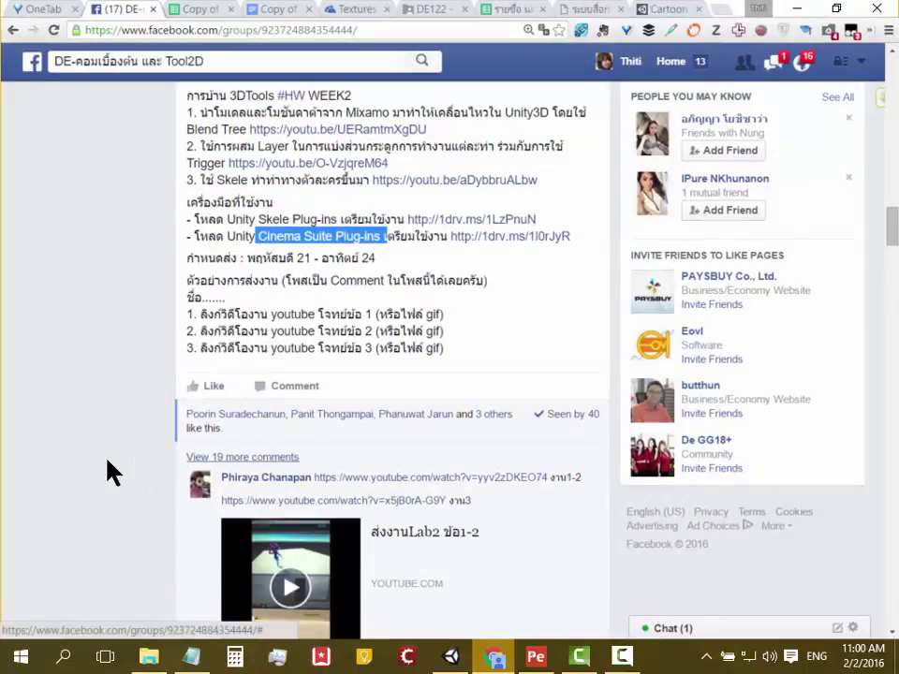
{"action": "scroll", "coordinate": [112, 472], "scroll_direction": "down", "scroll_amount": 3}
{"action": "scroll", "coordinate": [132, 470], "scroll_direction": "up", "scroll_amount": 2}
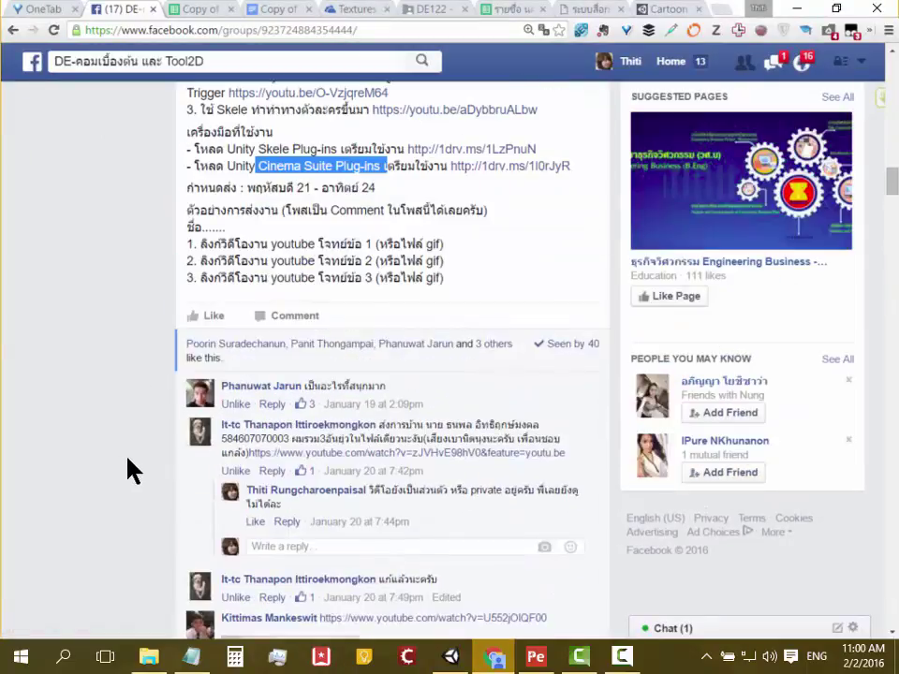
{"action": "scroll", "coordinate": [127, 469], "scroll_direction": "up", "scroll_amount": 3}
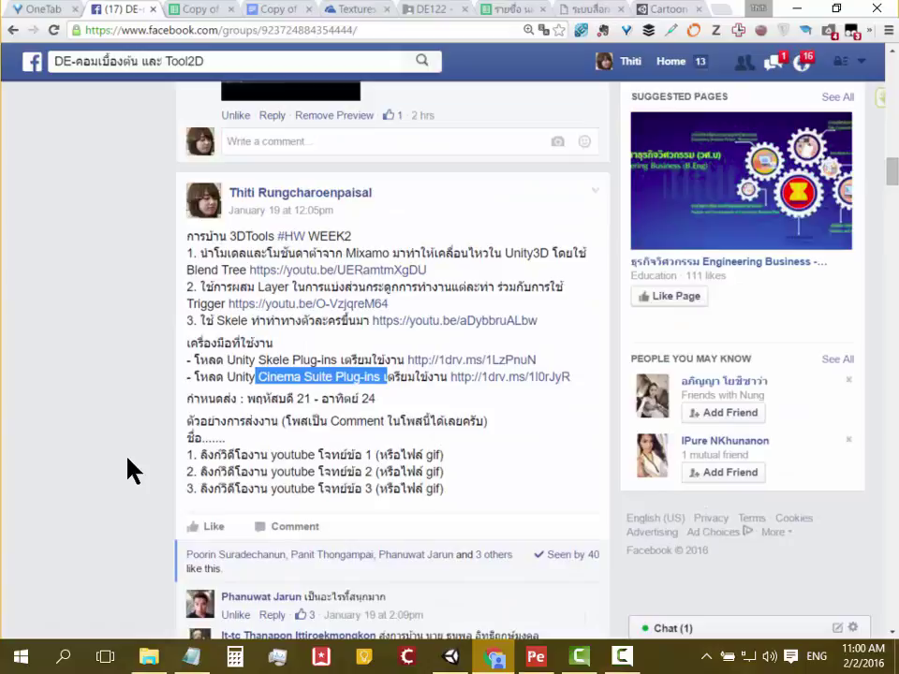
Check the #HW WEEK2 post text and open its Cinema Suite Plug-ins link.
{"action": "left_click", "coordinate": [263, 365]}
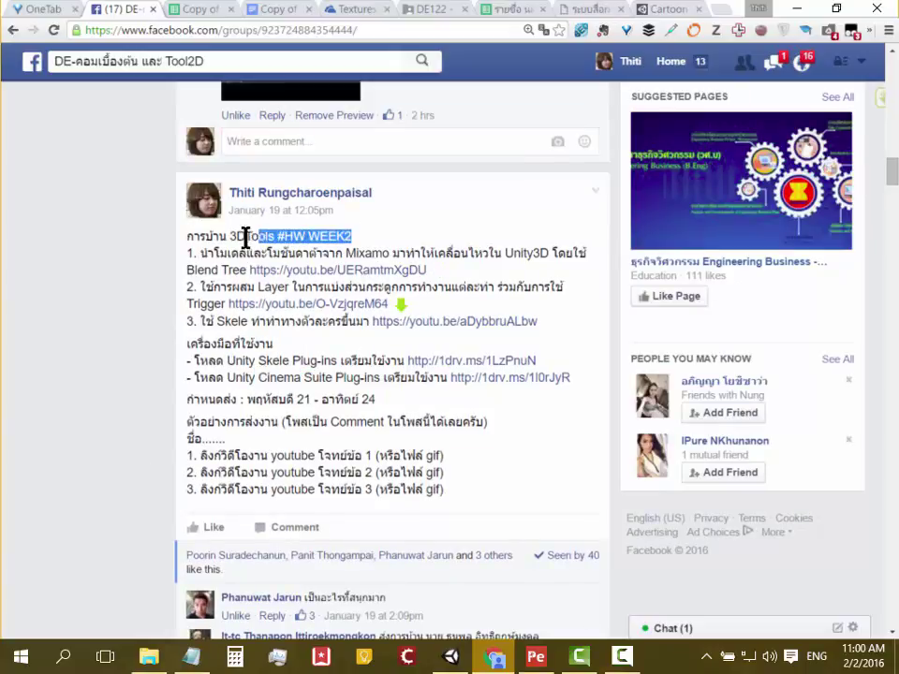
{"action": "left_click_drag", "start_coordinate": [353, 235], "coordinate": [184, 237]}
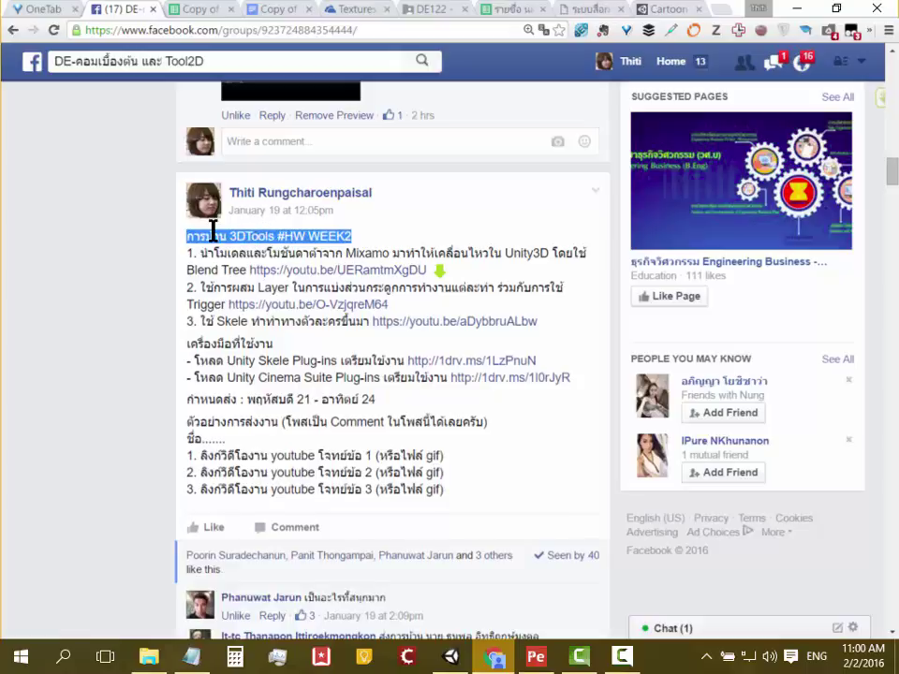
{"action": "left_click", "coordinate": [381, 297]}
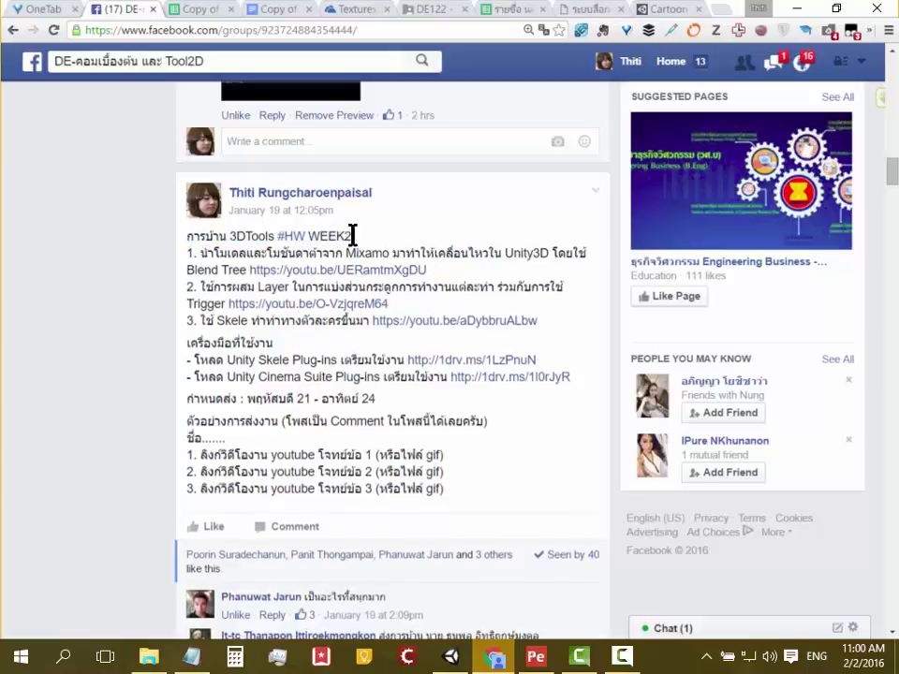
{"action": "left_click_drag", "start_coordinate": [352, 236], "coordinate": [274, 239]}
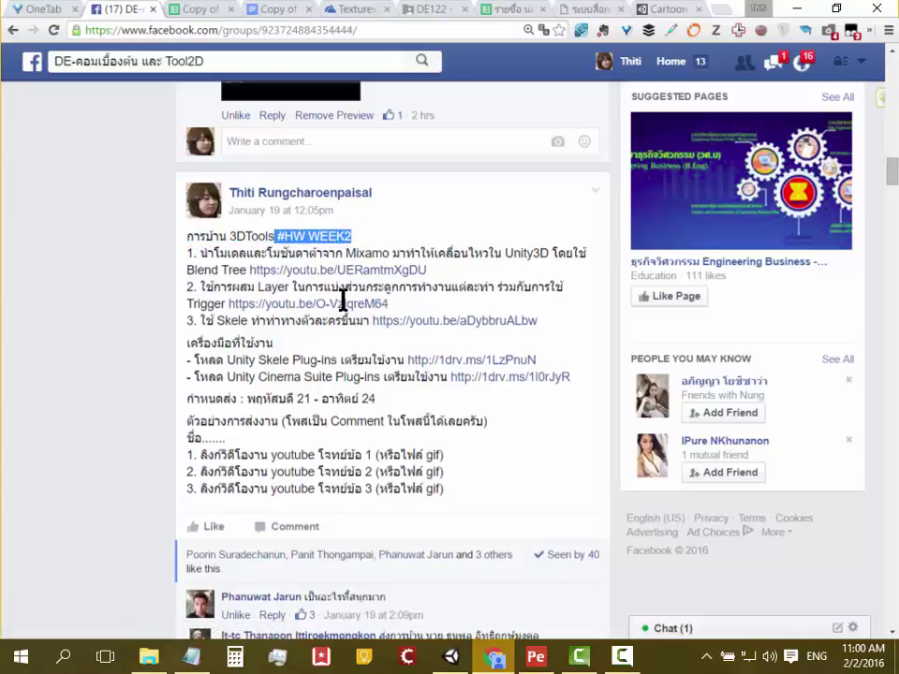
{"action": "left_click", "coordinate": [274, 360]}
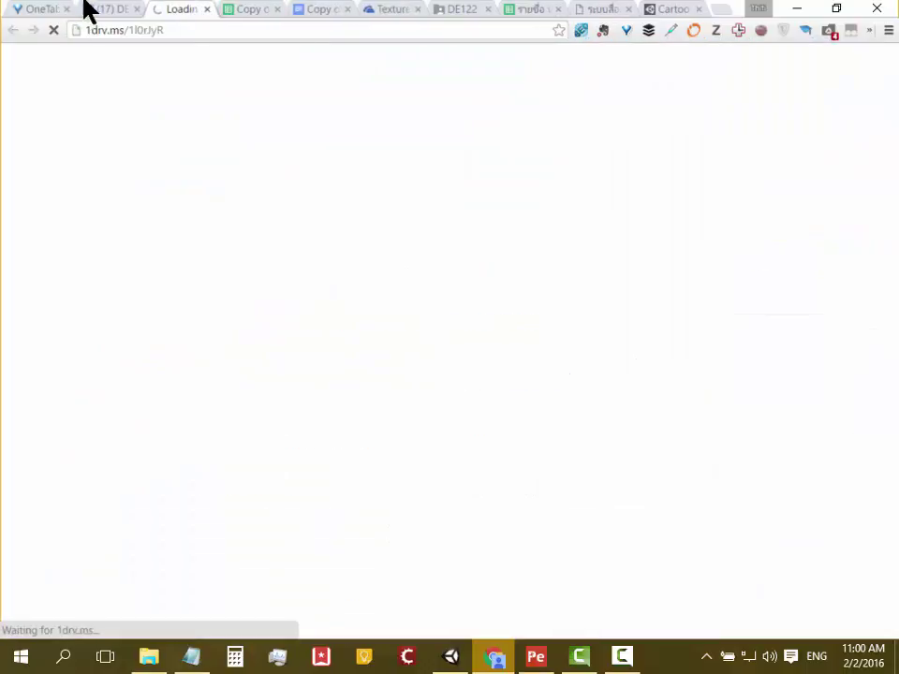
{"action": "left_click", "coordinate": [86, 9]}
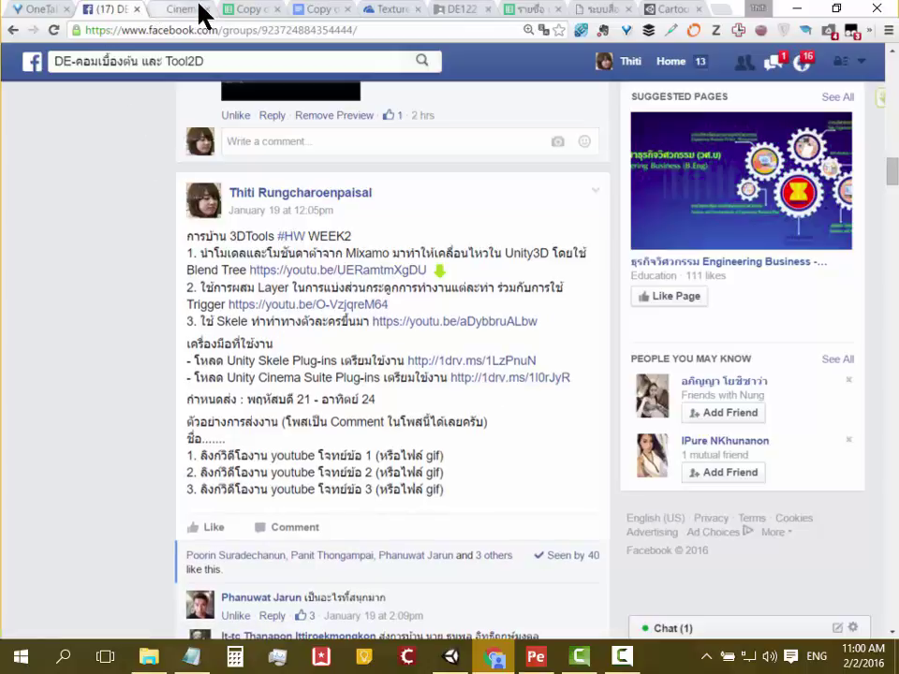
Download The Cinema Suite.unitypackage from OneDrive's Editor ExtensionsUtilities folder, then return to Unity.
{"action": "left_click", "coordinate": [163, 12]}
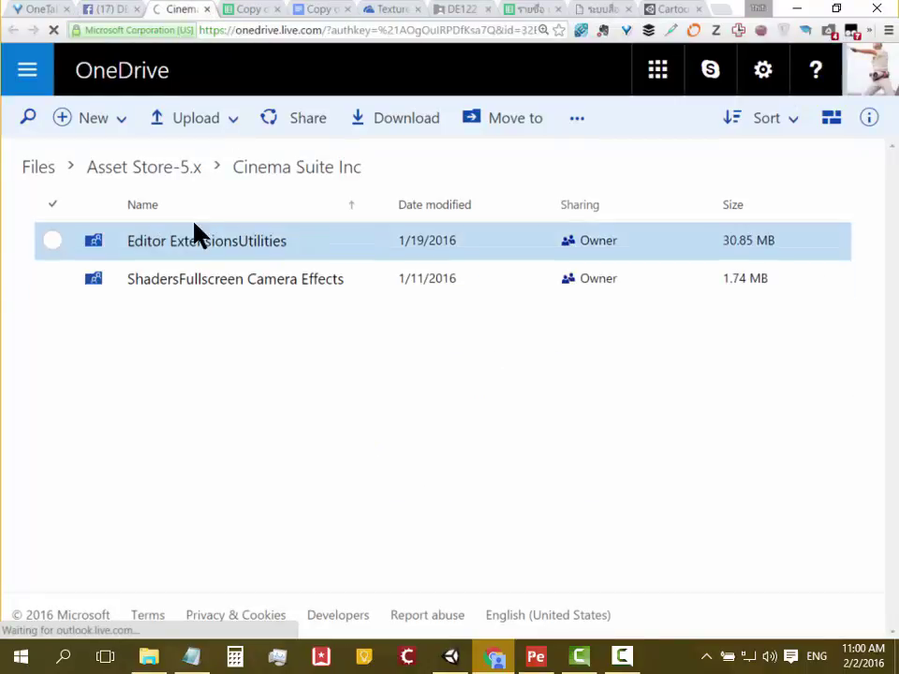
{"action": "left_click", "coordinate": [195, 244]}
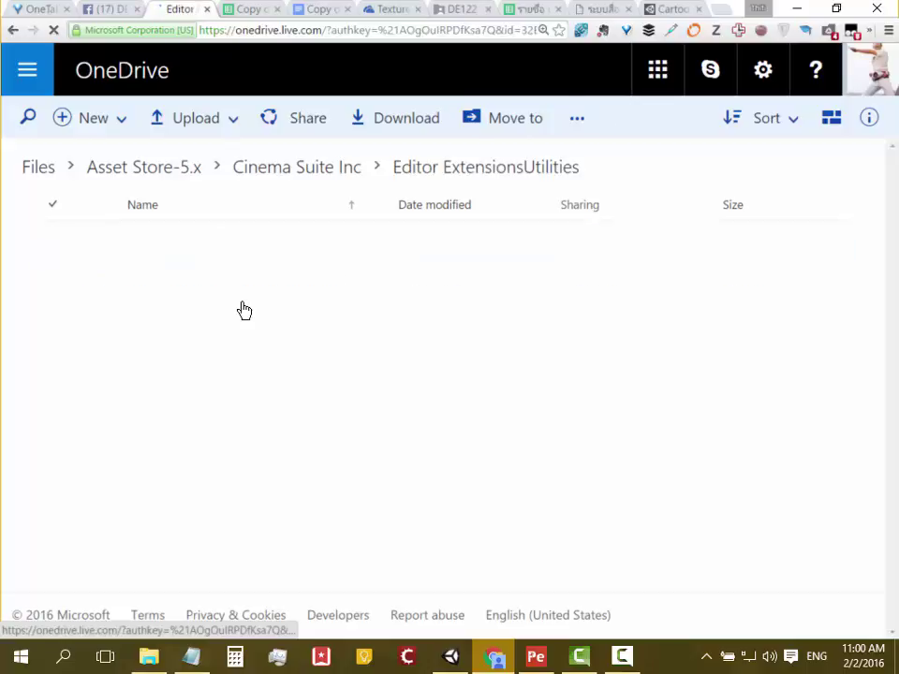
{"action": "left_click", "coordinate": [209, 251]}
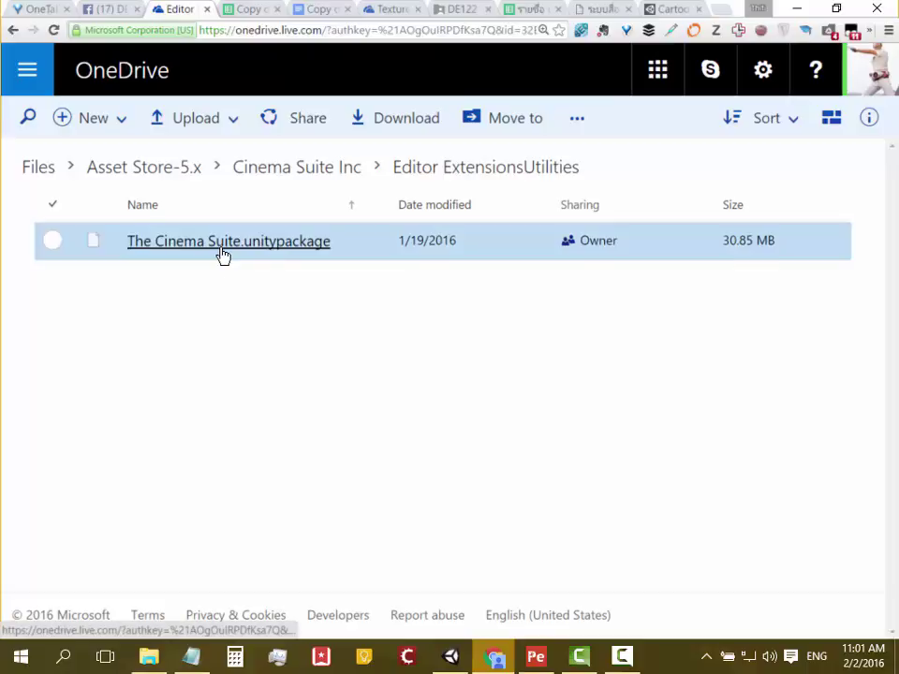
{"action": "left_click", "coordinate": [450, 656]}
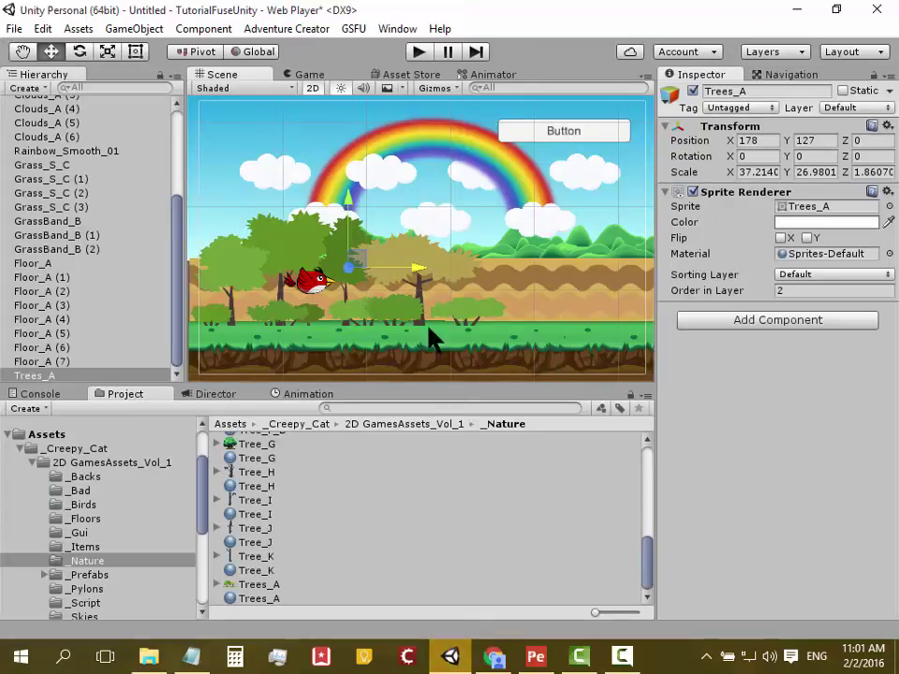
Run the rainbow scene in Play mode and select Main Camera to review its settings.
{"action": "left_click", "coordinate": [418, 54]}
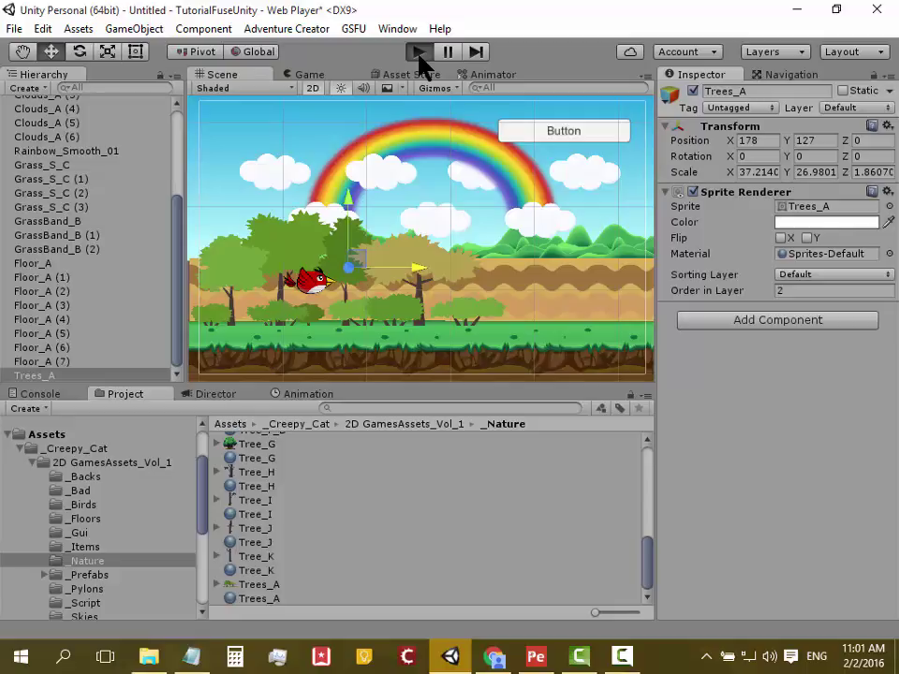
{"action": "left_click", "coordinate": [418, 54]}
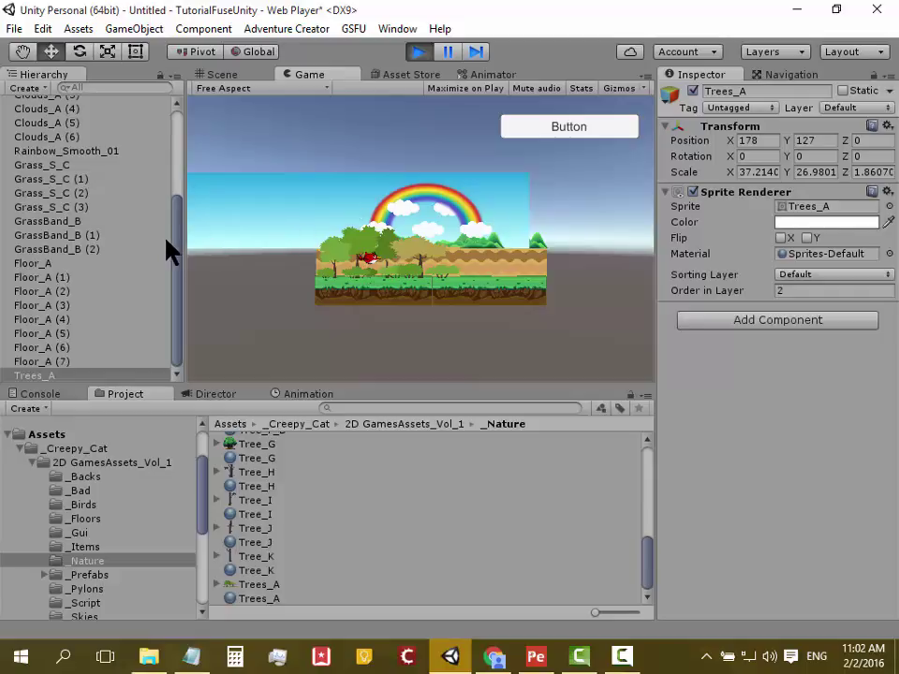
{"action": "left_click_drag", "start_coordinate": [179, 254], "coordinate": [164, 150]}
{"action": "left_click", "coordinate": [81, 107]}
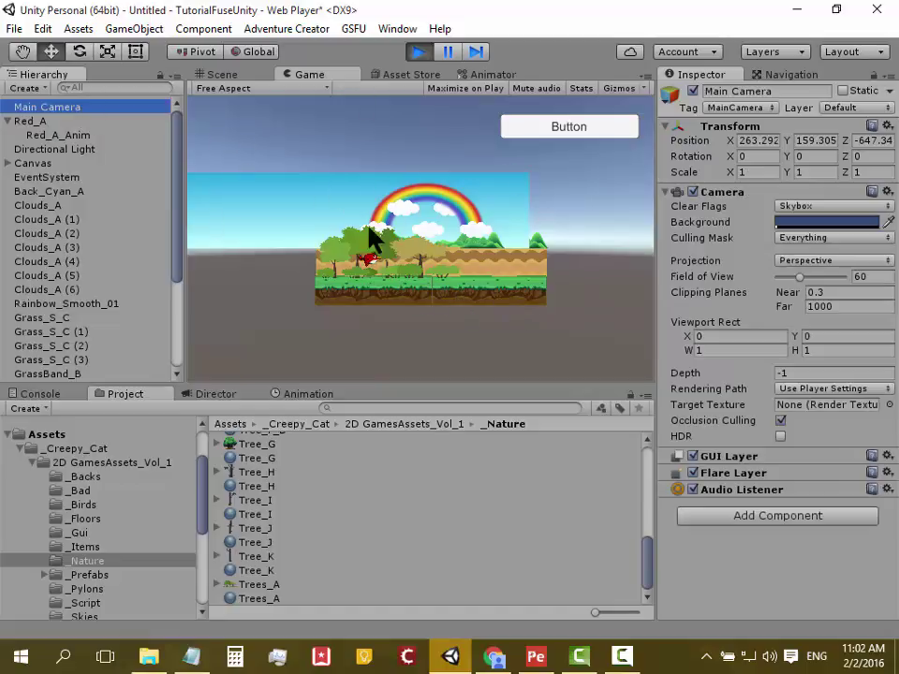
Switch Main Camera to Orthographic projection and set its Size to 164.3.
{"action": "left_click", "coordinate": [419, 52]}
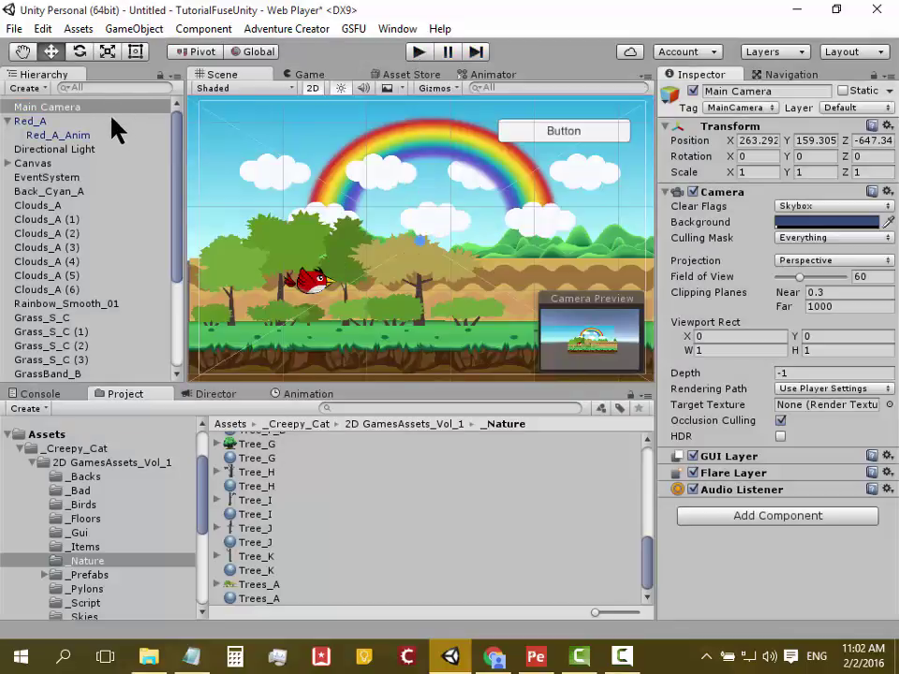
{"action": "left_click", "coordinate": [58, 108]}
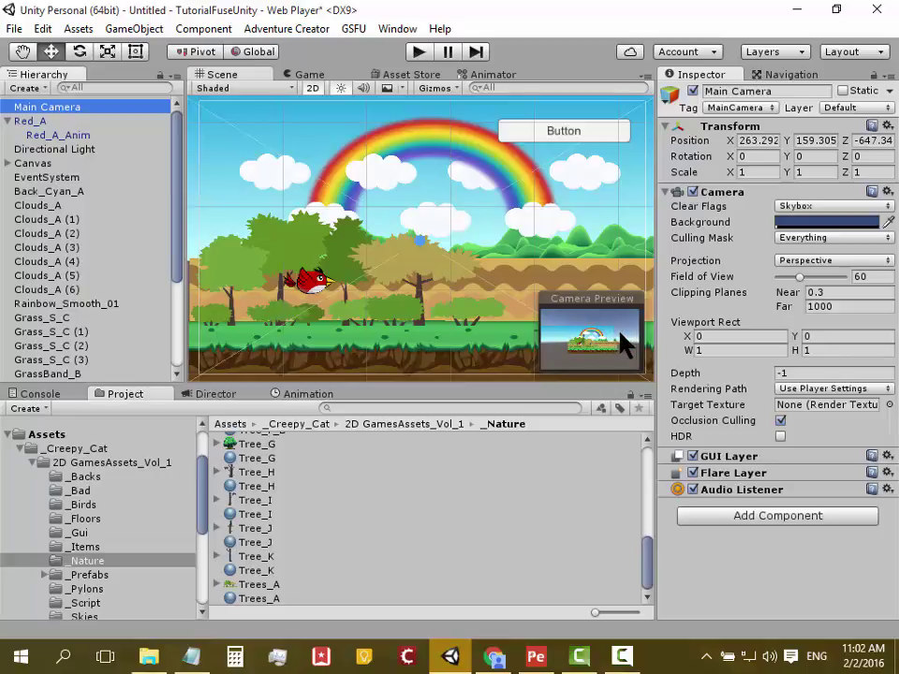
{"action": "left_click", "coordinate": [818, 261]}
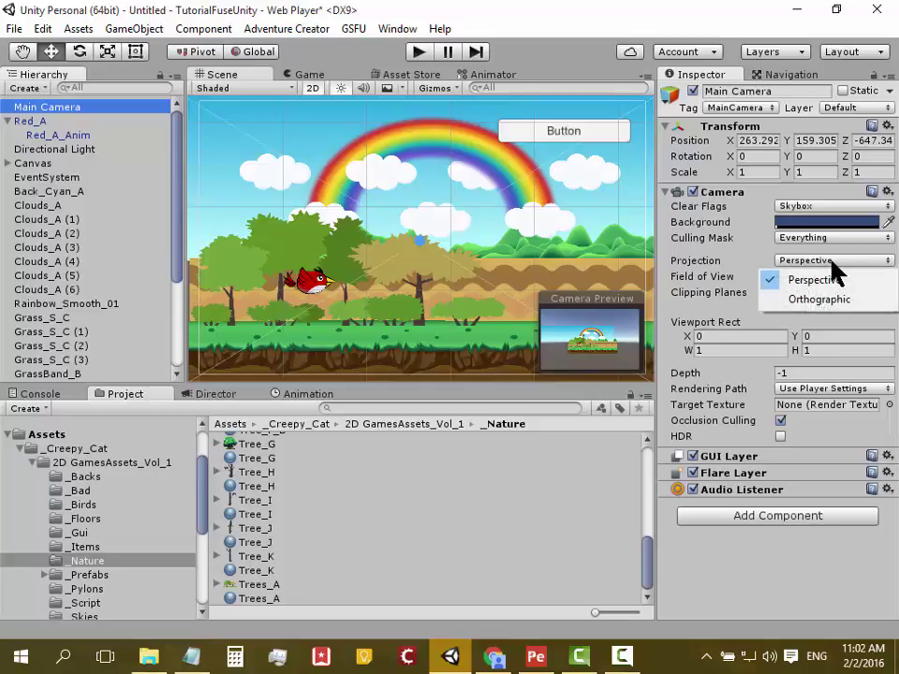
{"action": "left_click", "coordinate": [801, 300]}
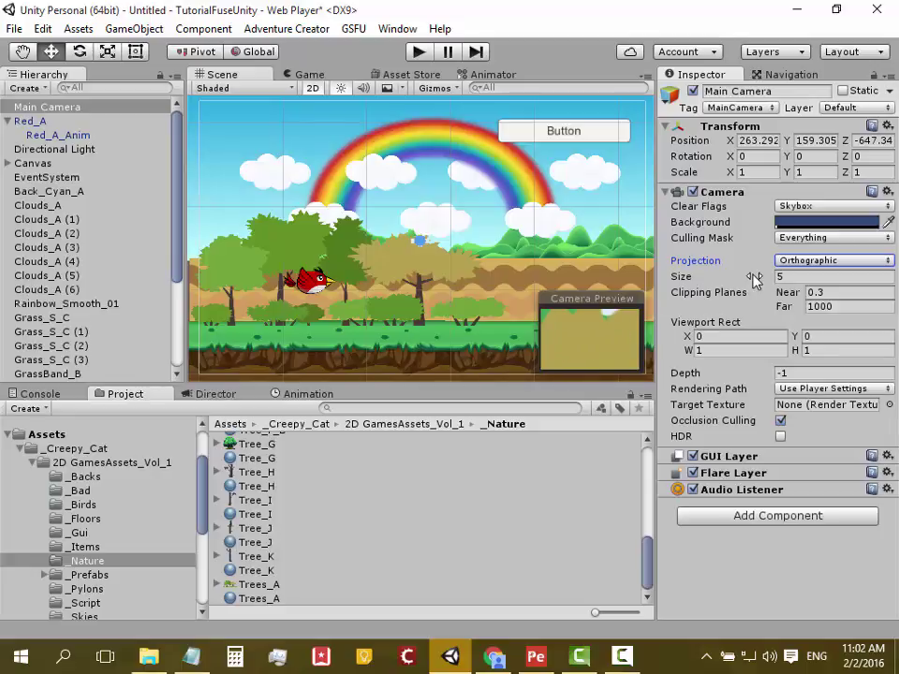
{"action": "mouse_move", "coordinate": [766, 278]}
{"action": "left_mouse_down"}
{"action": "mouse_move", "coordinate": [866, 274]}
{"action": "mouse_move", "coordinate": [752, 281]}
{"action": "mouse_move", "coordinate": [742, 300]}
{"action": "mouse_move", "coordinate": [743, 283]}
{"action": "mouse_move", "coordinate": [807, 278]}
{"action": "mouse_move", "coordinate": [836, 265]}
{"action": "mouse_move", "coordinate": [770, 281]}
{"action": "mouse_move", "coordinate": [809, 283]}
{"action": "mouse_move", "coordinate": [828, 267]}
{"action": "mouse_move", "coordinate": [836, 272]}
{"action": "left_mouse_up"}
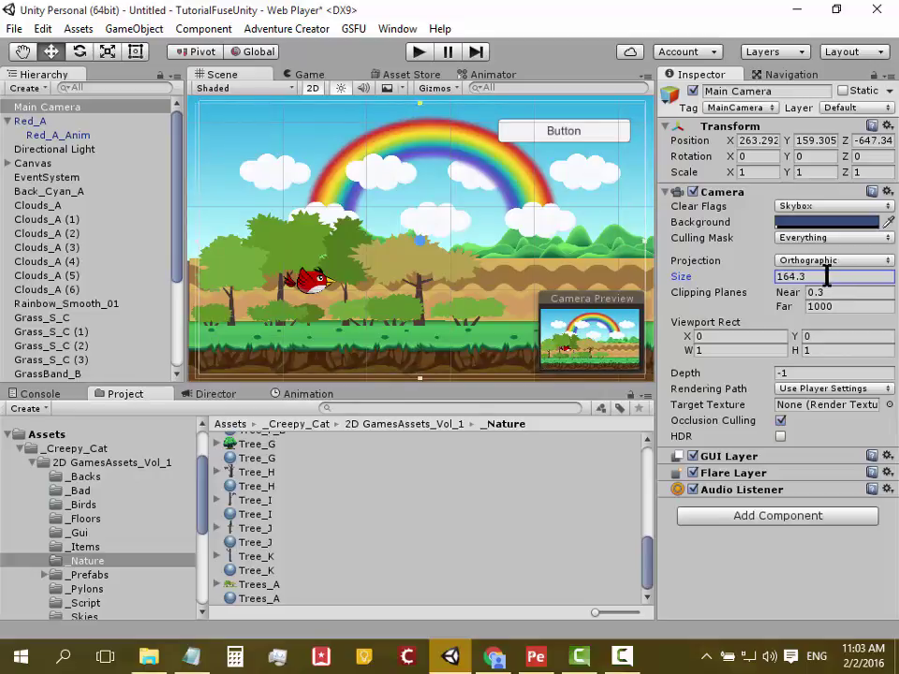
Start Play mode and confirm Main Camera stays Orthographic.
{"action": "left_click", "coordinate": [419, 54]}
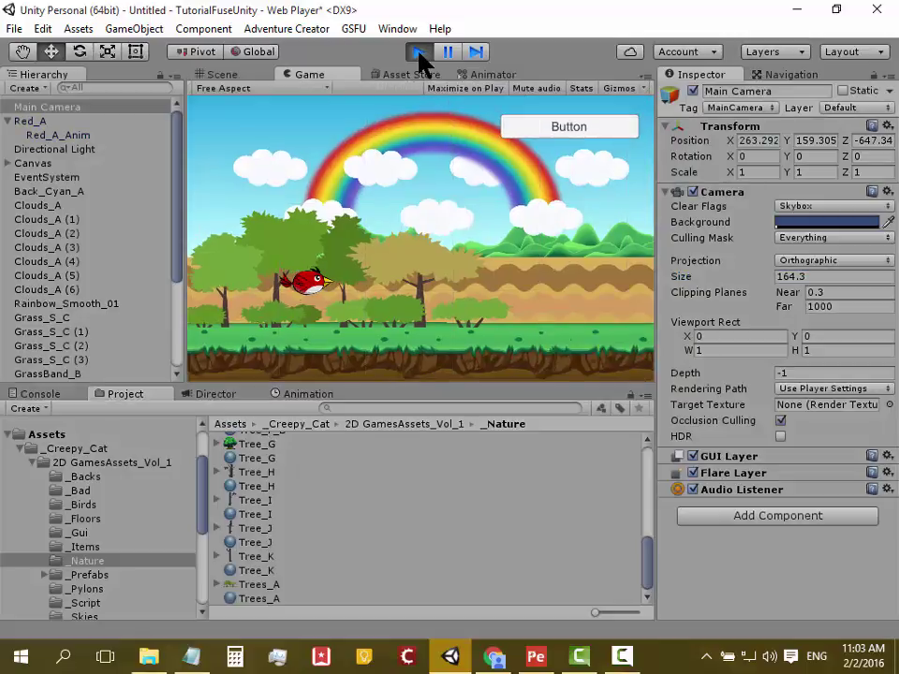
{"action": "left_click", "coordinate": [66, 106]}
{"action": "left_click", "coordinate": [825, 263]}
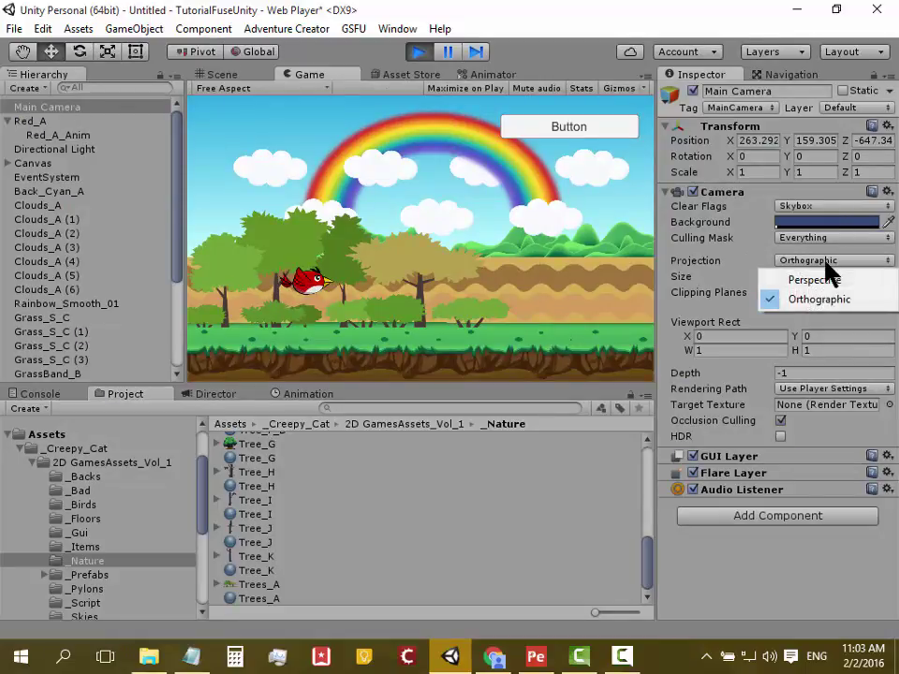
{"action": "left_click", "coordinate": [861, 296]}
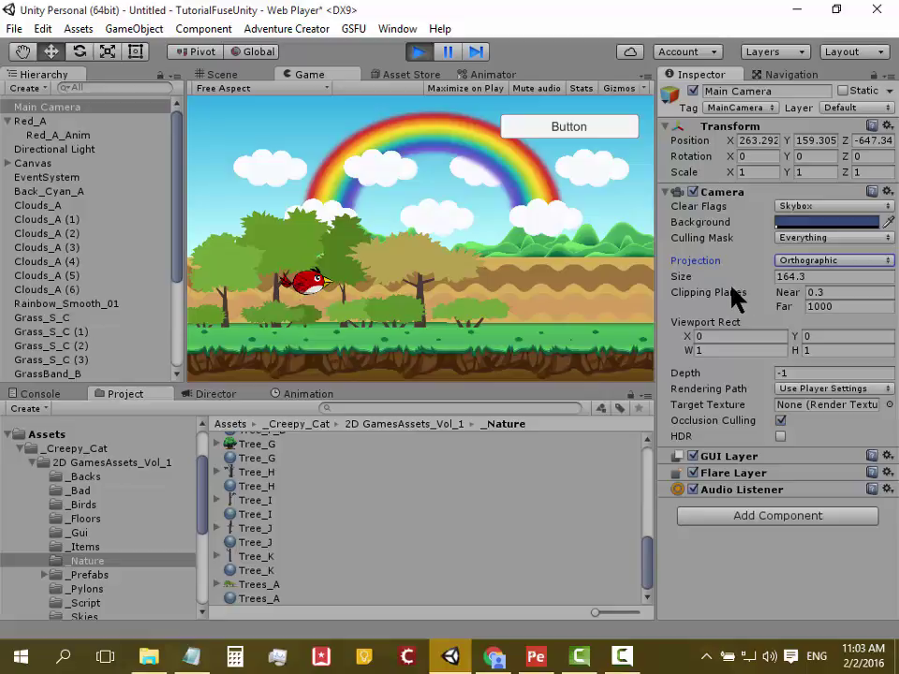
Show the Console, play again, press the in-game Button six times, then stop.
{"action": "left_click", "coordinate": [49, 398]}
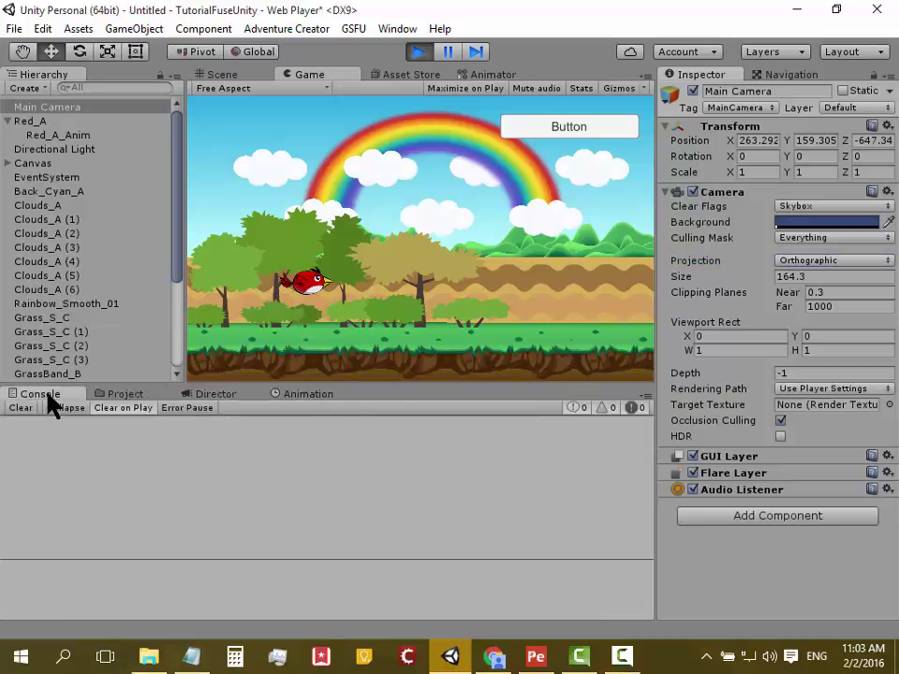
{"action": "left_click", "coordinate": [419, 55]}
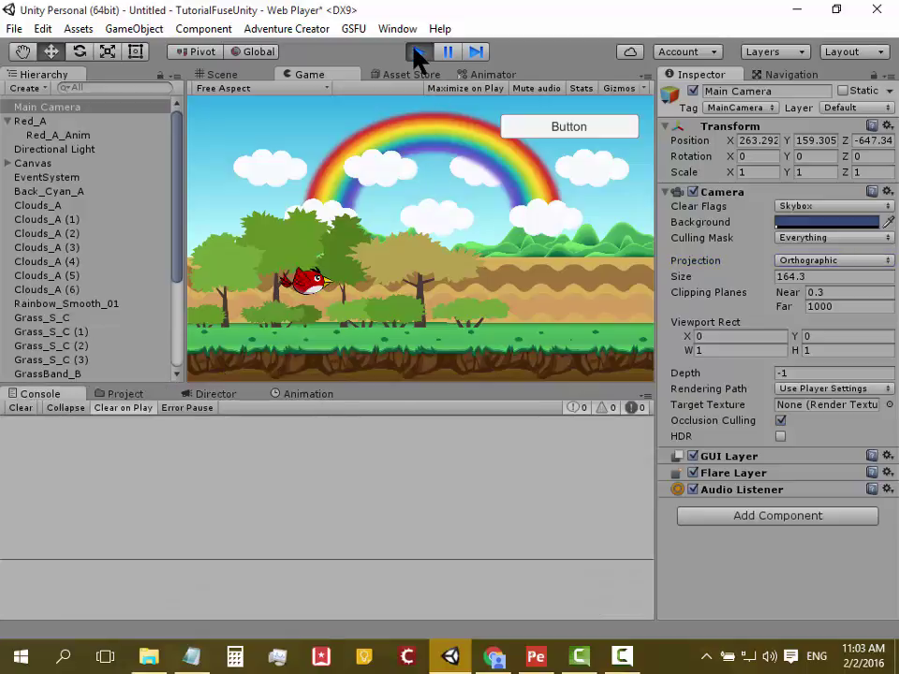
{"action": "left_click", "coordinate": [547, 134]}
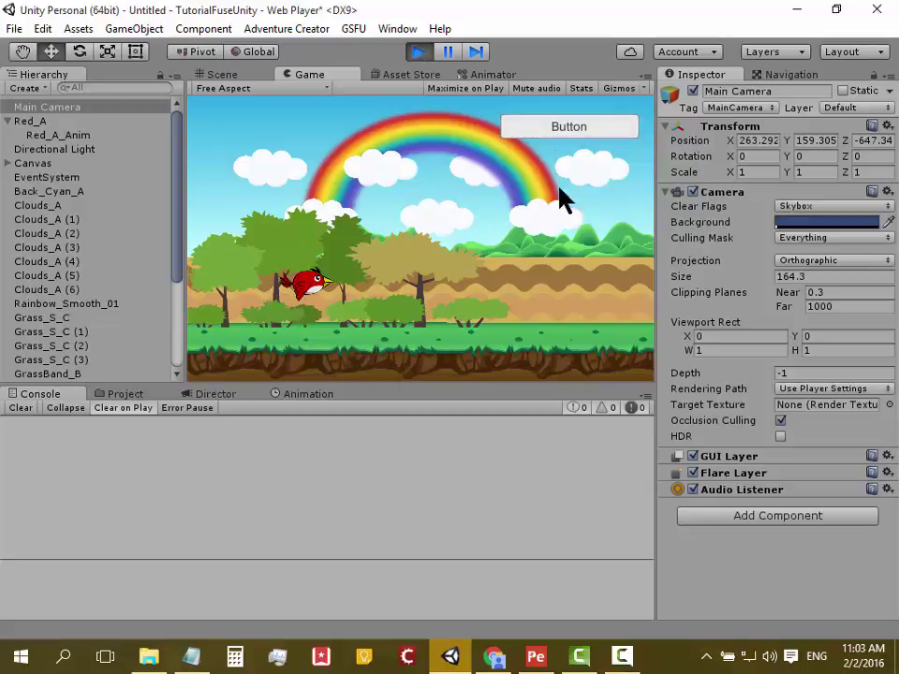
{"action": "left_click", "coordinate": [555, 134]}
{"action": "left_click", "coordinate": [552, 136]}
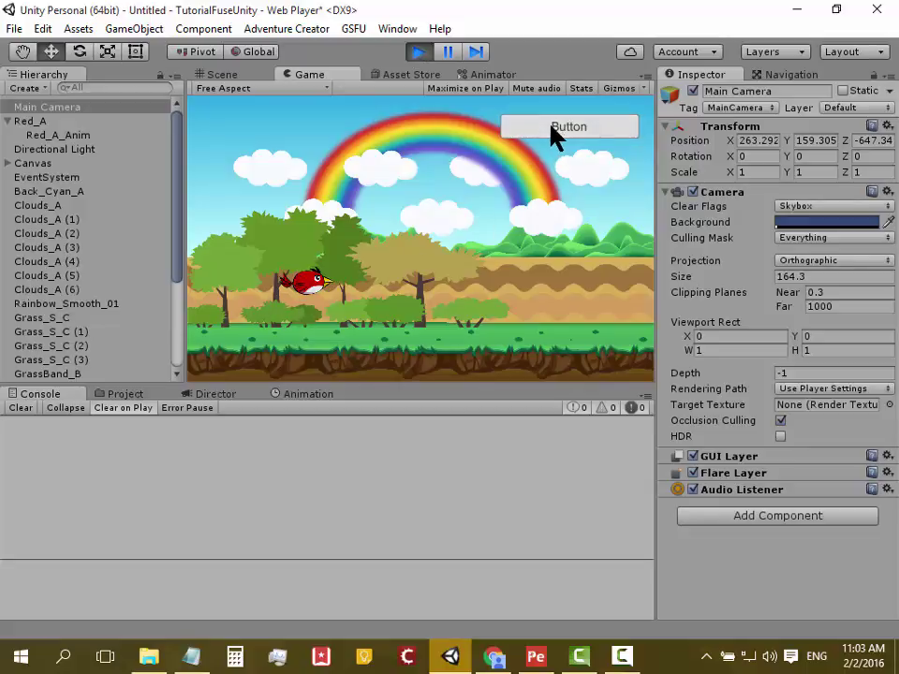
{"action": "left_click", "coordinate": [554, 136]}
{"action": "left_click", "coordinate": [554, 136]}
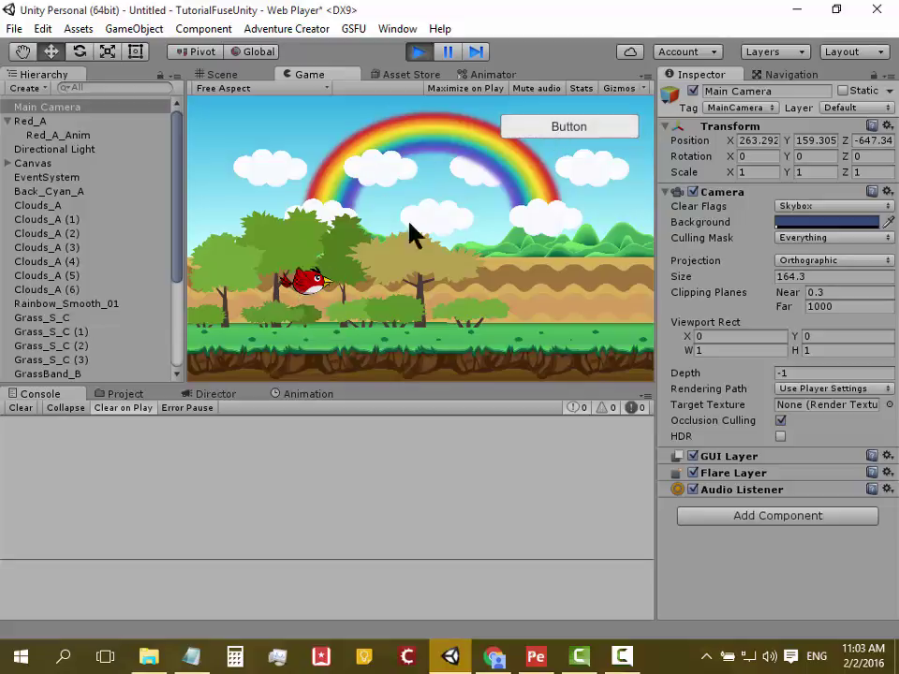
{"action": "left_click", "coordinate": [566, 127]}
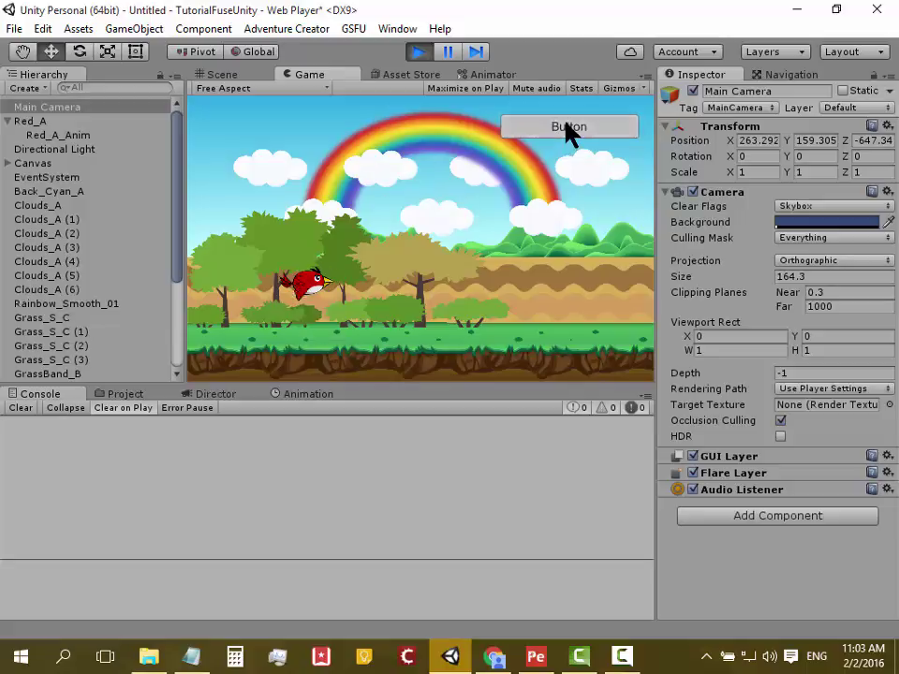
{"action": "left_click", "coordinate": [415, 51]}
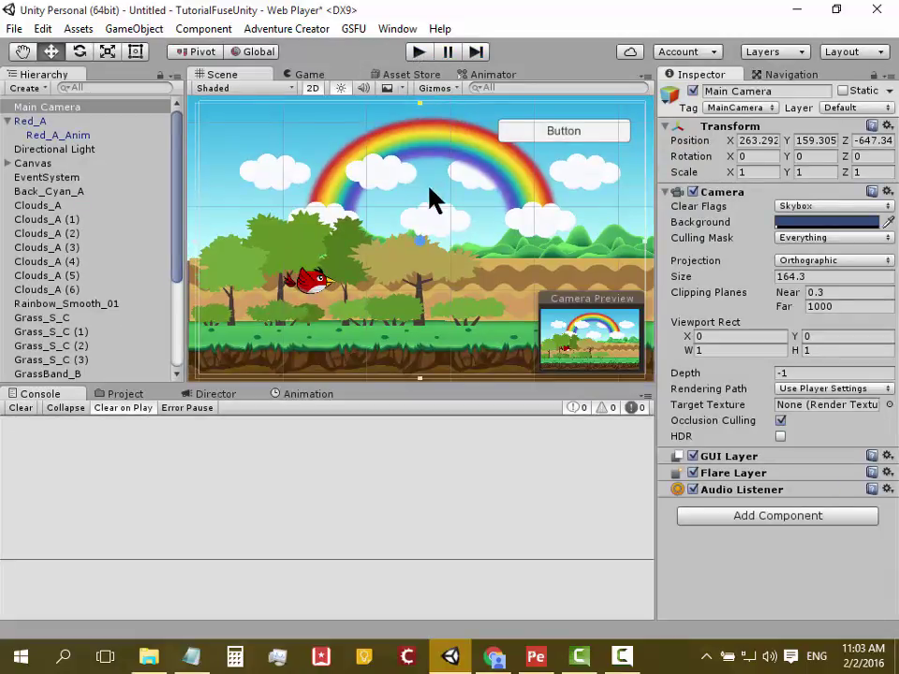
{"action": "left_click", "coordinate": [627, 660]}
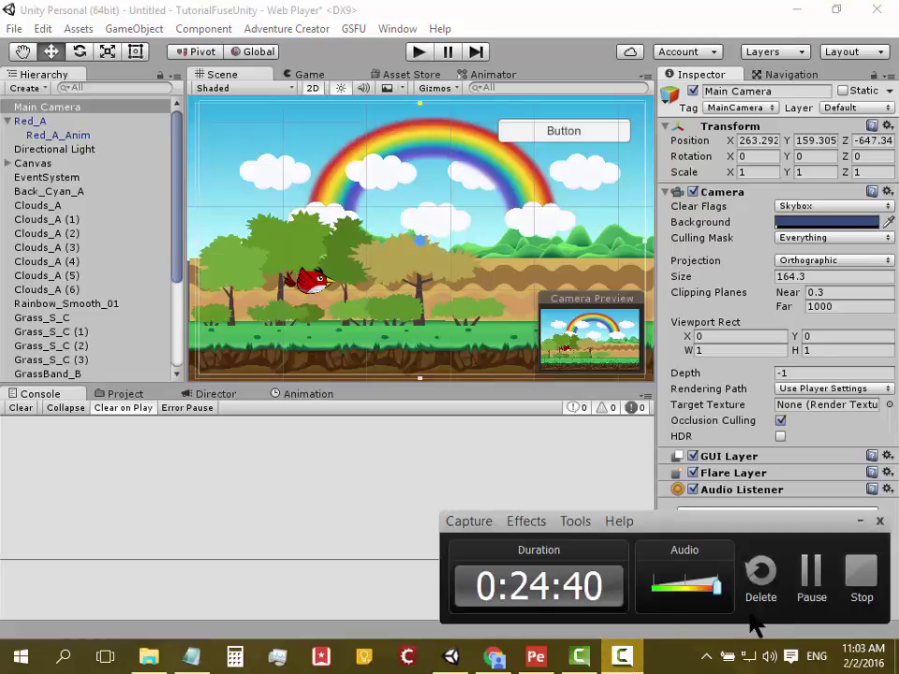
{"action": "left_click", "coordinate": [813, 580]}
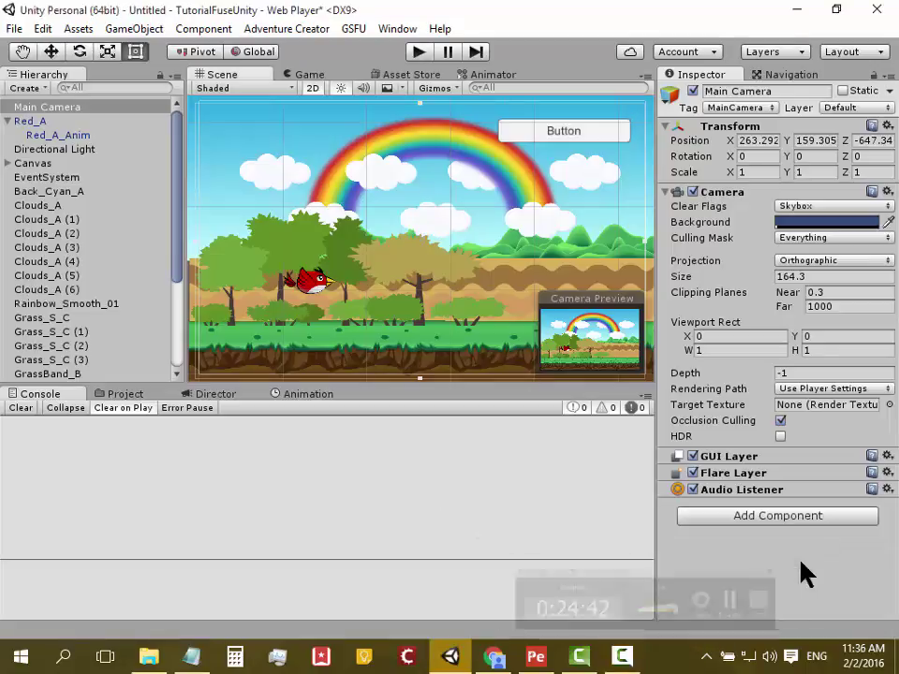
In the 3D Scene view, push Red_A far back along its Z axis.
{"action": "scroll", "coordinate": [350, 176], "scroll_direction": "down", "scroll_amount": 2}
{"action": "scroll", "coordinate": [350, 176], "scroll_direction": "down", "scroll_amount": 2}
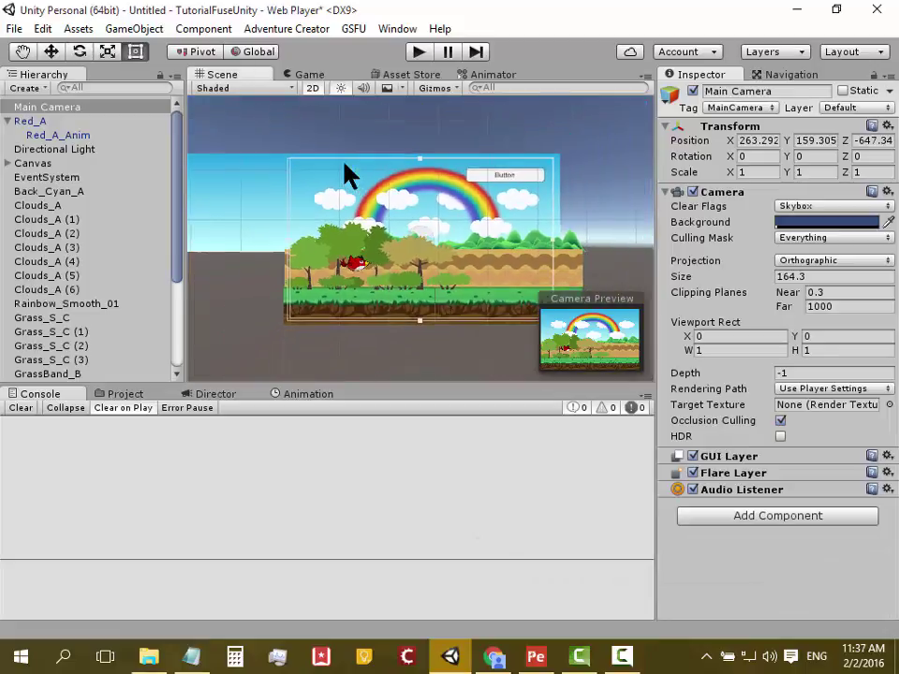
{"action": "scroll", "coordinate": [346, 175], "scroll_direction": "down", "scroll_amount": 1}
{"action": "scroll", "coordinate": [346, 175], "scroll_direction": "up", "scroll_amount": 1}
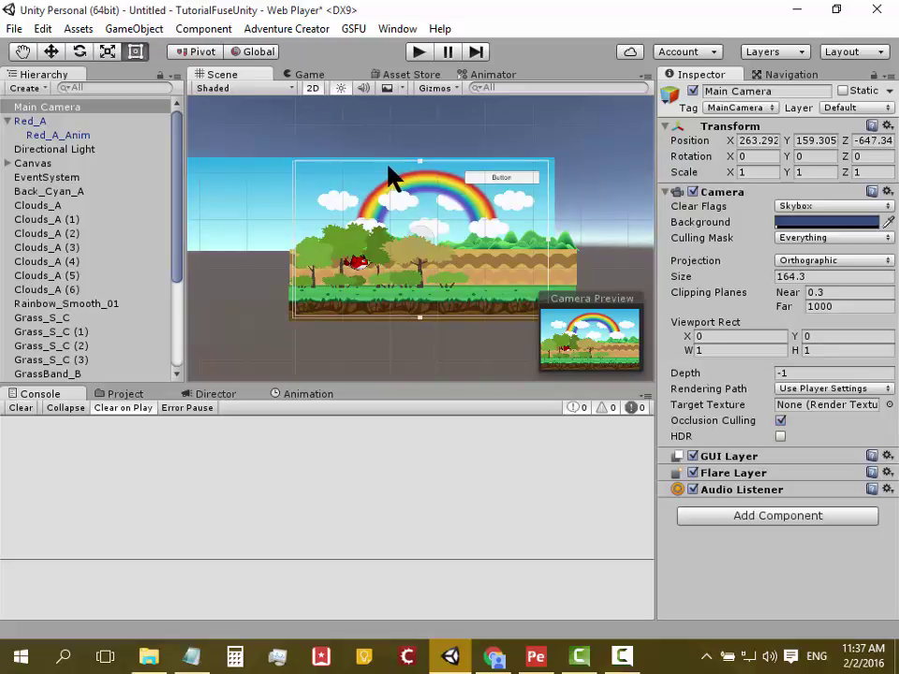
{"action": "left_click", "coordinate": [311, 89]}
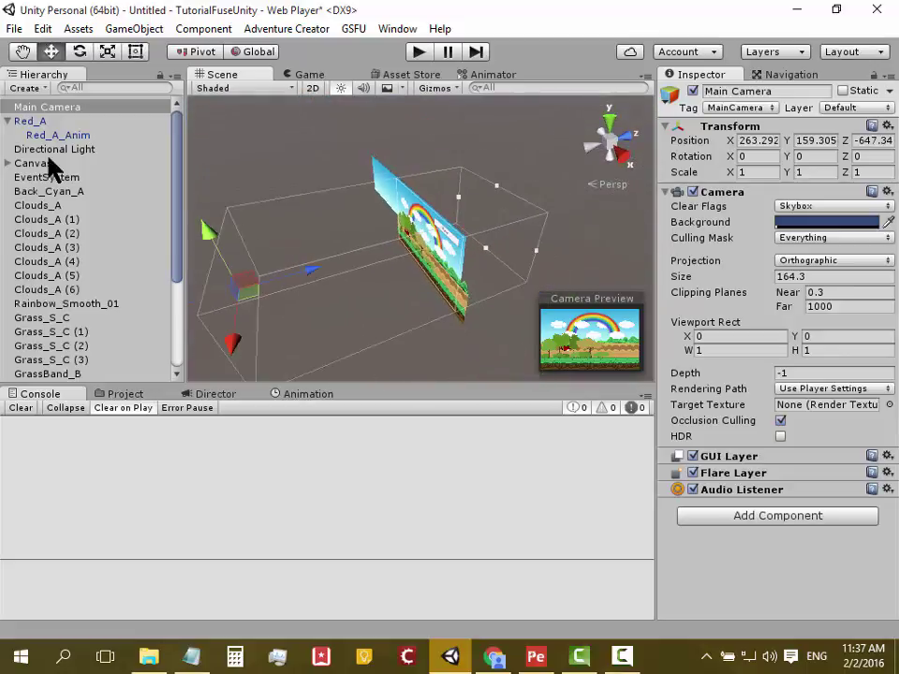
{"action": "left_click", "coordinate": [21, 108]}
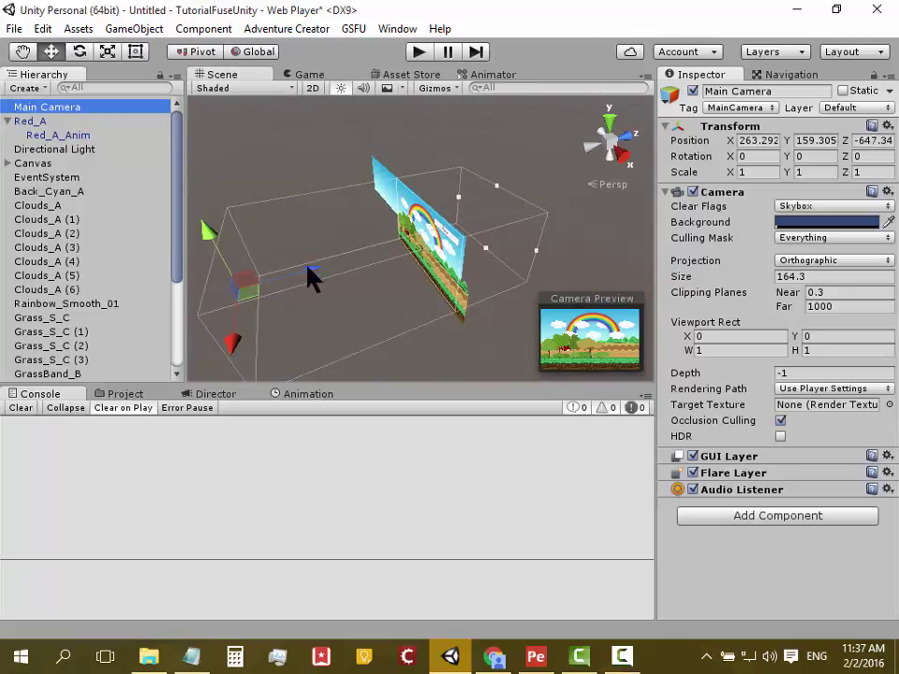
{"action": "left_click", "coordinate": [34, 123]}
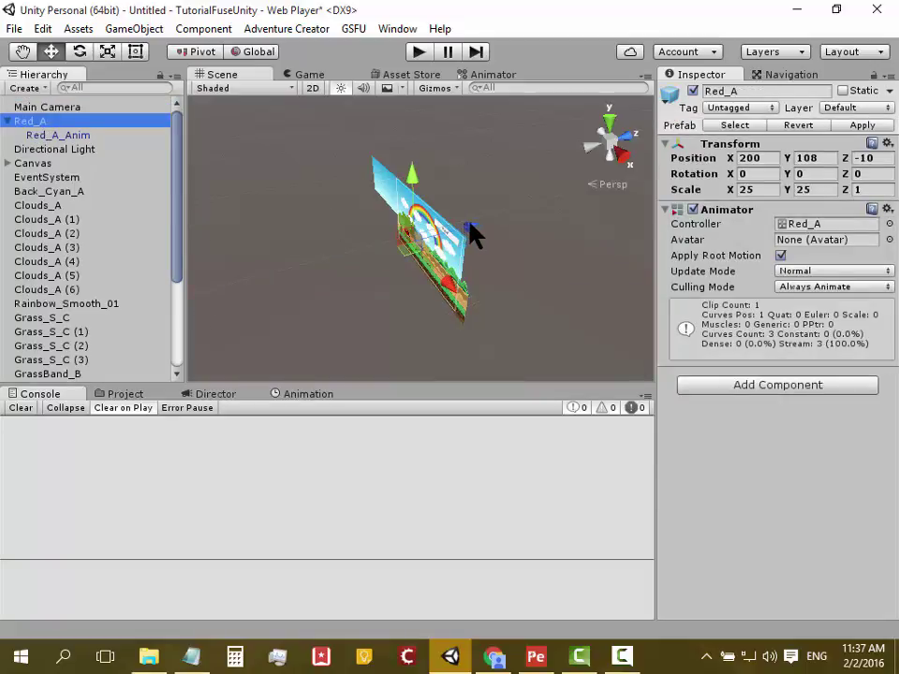
{"action": "left_click_drag", "start_coordinate": [471, 234], "coordinate": [253, 271]}
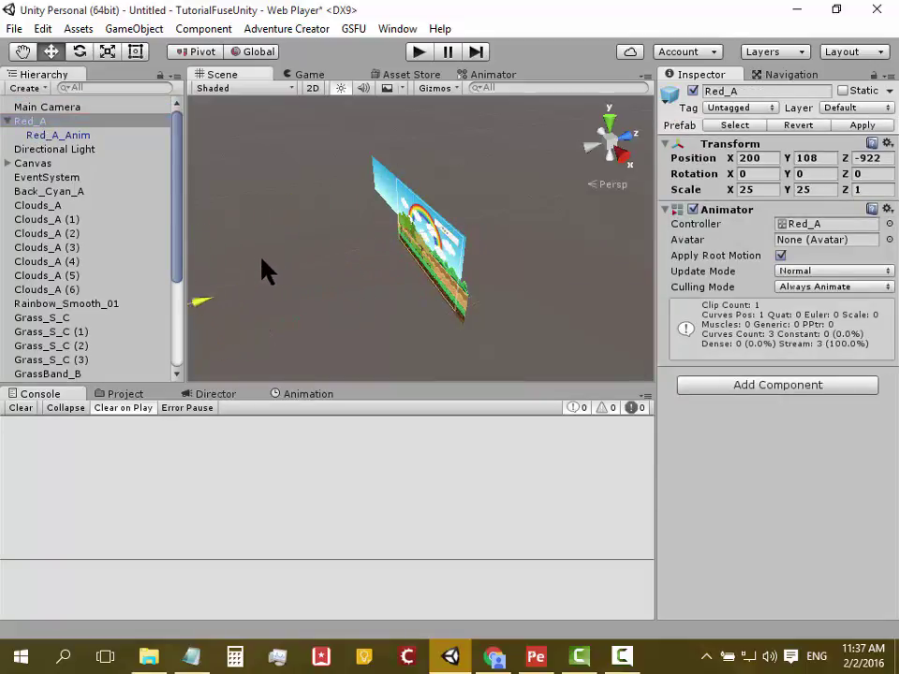
{"action": "scroll", "coordinate": [253, 271], "scroll_direction": "down", "scroll_amount": 2}
Check Main Camera, toggle the 2D view, and test-run the game.
{"action": "left_click", "coordinate": [44, 107]}
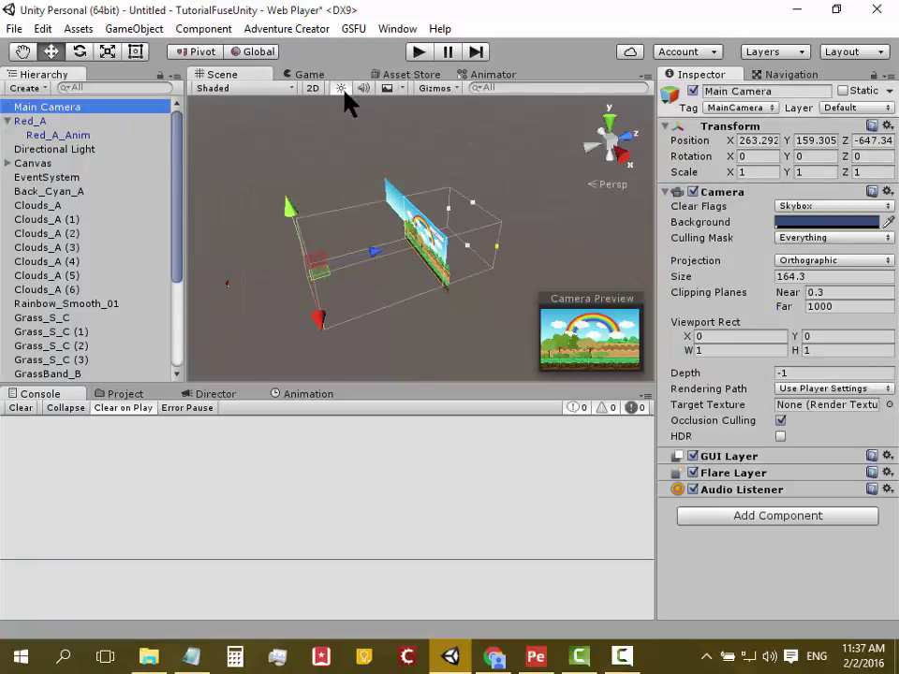
{"action": "left_click", "coordinate": [310, 88]}
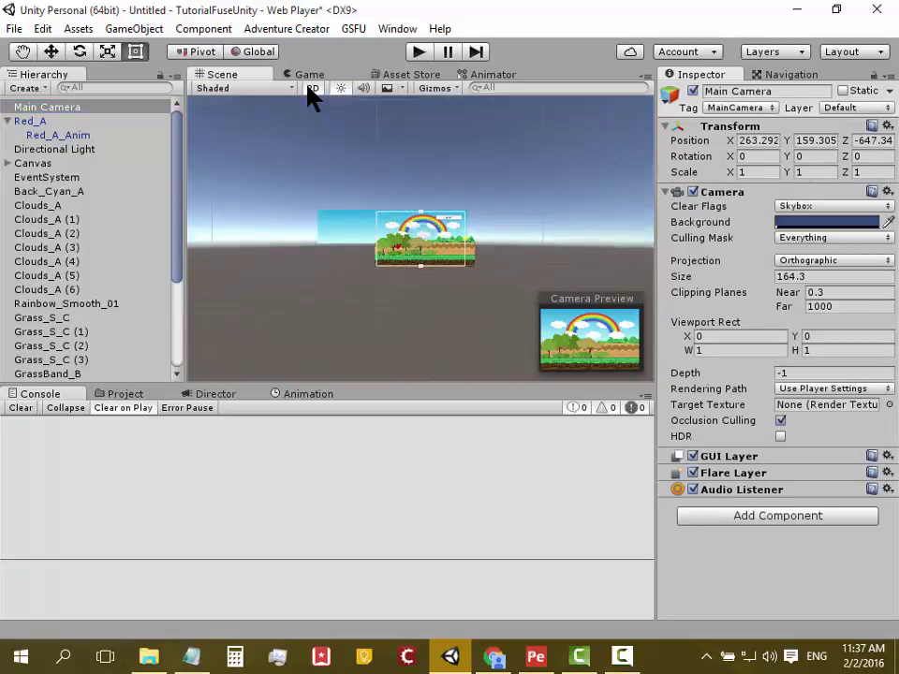
{"action": "left_click", "coordinate": [310, 89]}
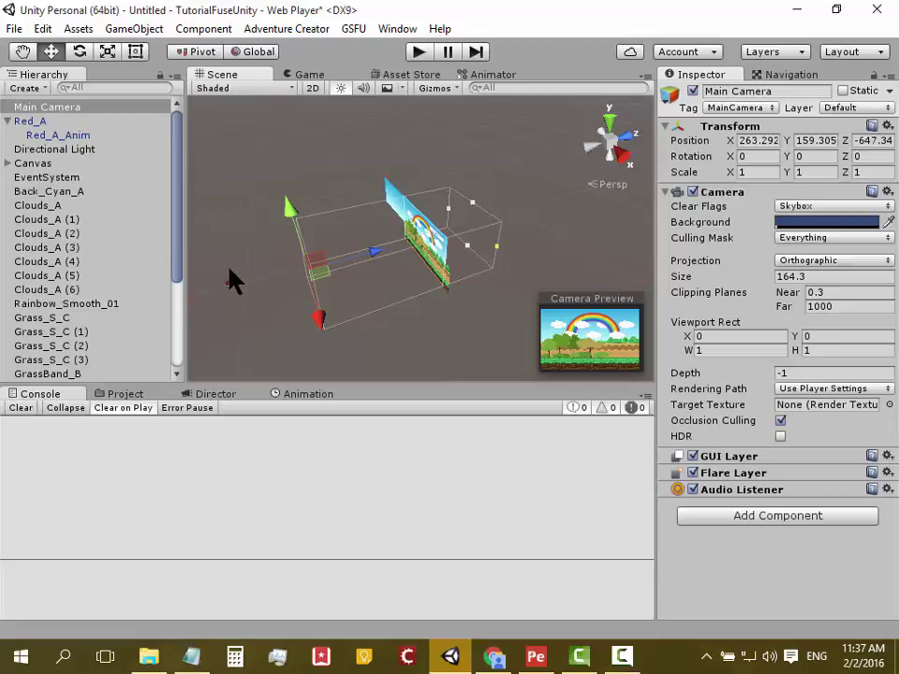
{"action": "left_click", "coordinate": [418, 52]}
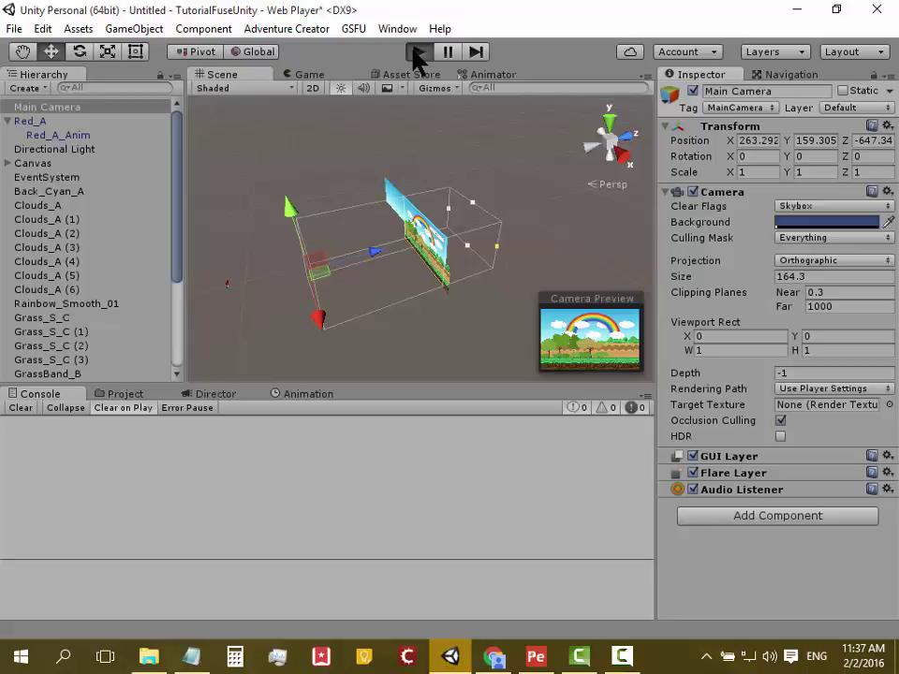
{"action": "left_click", "coordinate": [412, 51]}
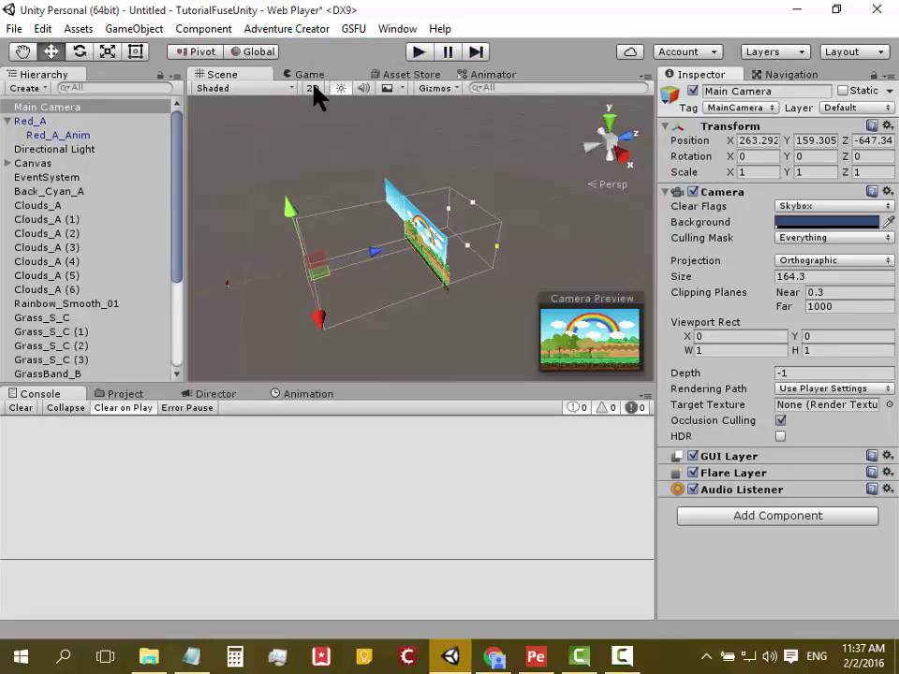
Bring Red_A forward to Position Z -100 and test it in Play mode.
{"action": "left_click", "coordinate": [312, 88]}
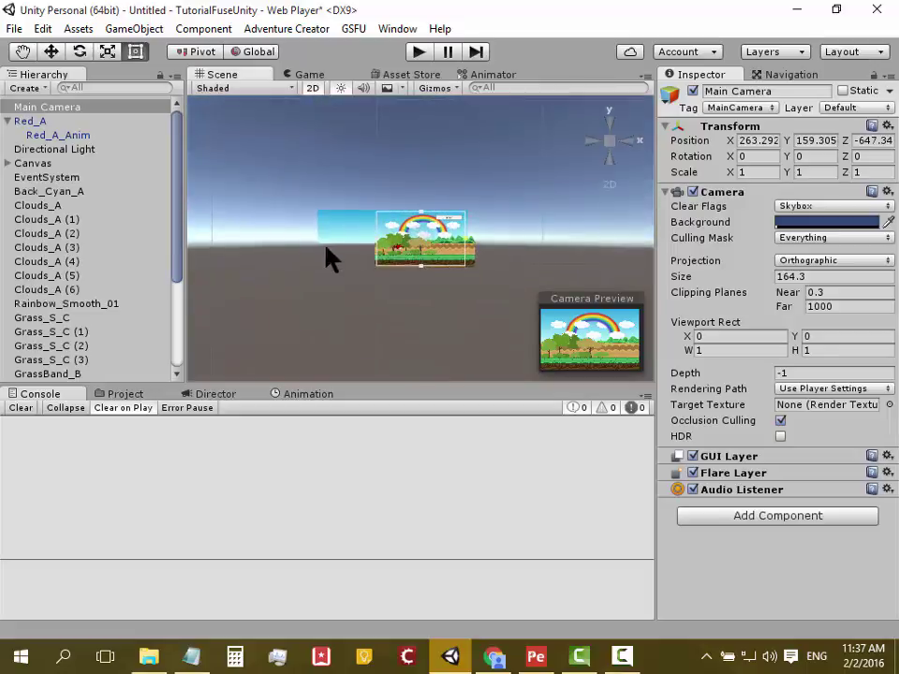
{"action": "left_click", "coordinate": [313, 88]}
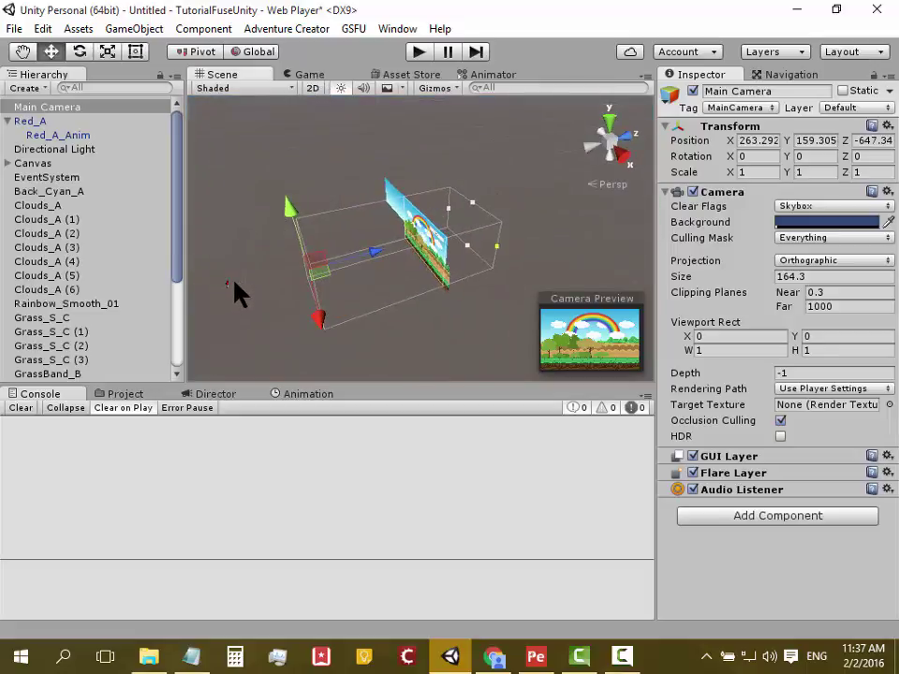
{"action": "left_click", "coordinate": [239, 285]}
{"action": "mouse_move", "coordinate": [292, 271]}
{"action": "left_mouse_down"}
{"action": "mouse_move", "coordinate": [383, 262]}
{"action": "mouse_move", "coordinate": [522, 225]}
{"action": "left_mouse_up"}
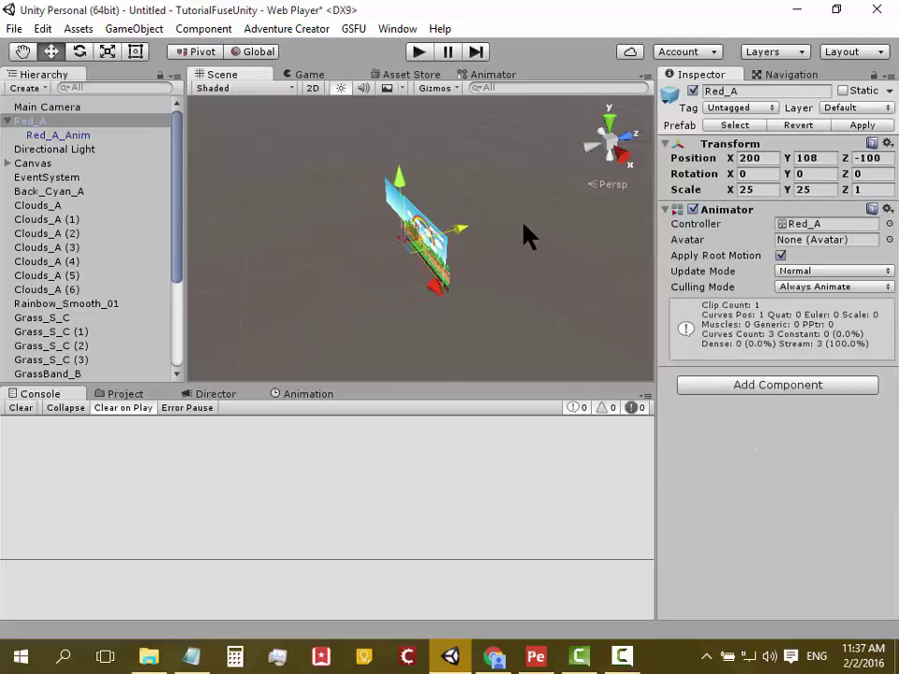
{"action": "left_click", "coordinate": [418, 51]}
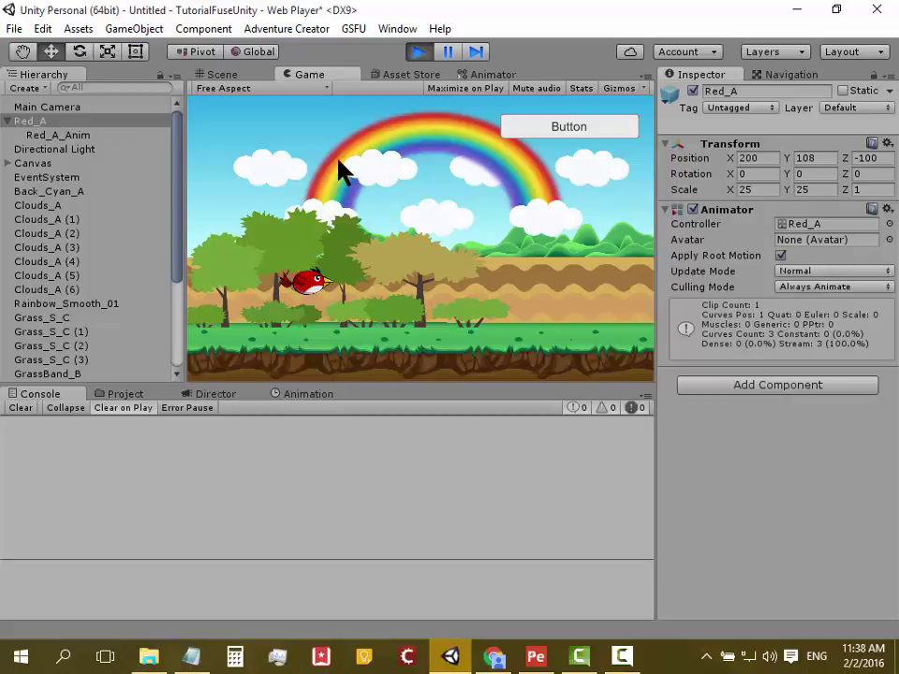
{"action": "left_click", "coordinate": [417, 54]}
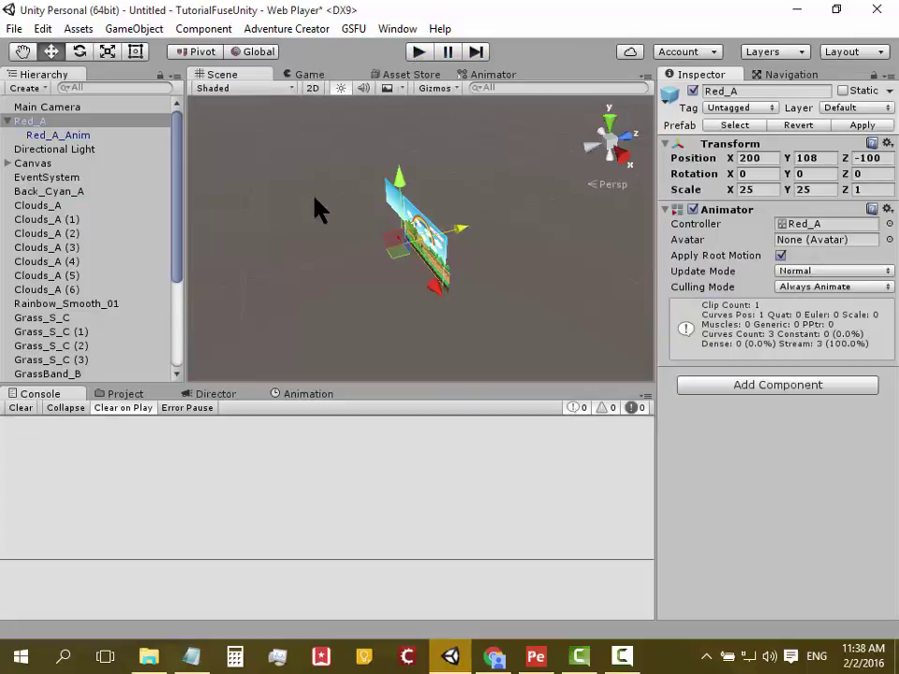
Return the Scene view to 2D and frame the whole level.
{"action": "left_click", "coordinate": [312, 88]}
{"action": "key", "text": "t"}
{"action": "scroll", "coordinate": [410, 286], "scroll_direction": "up", "scroll_amount": 3}
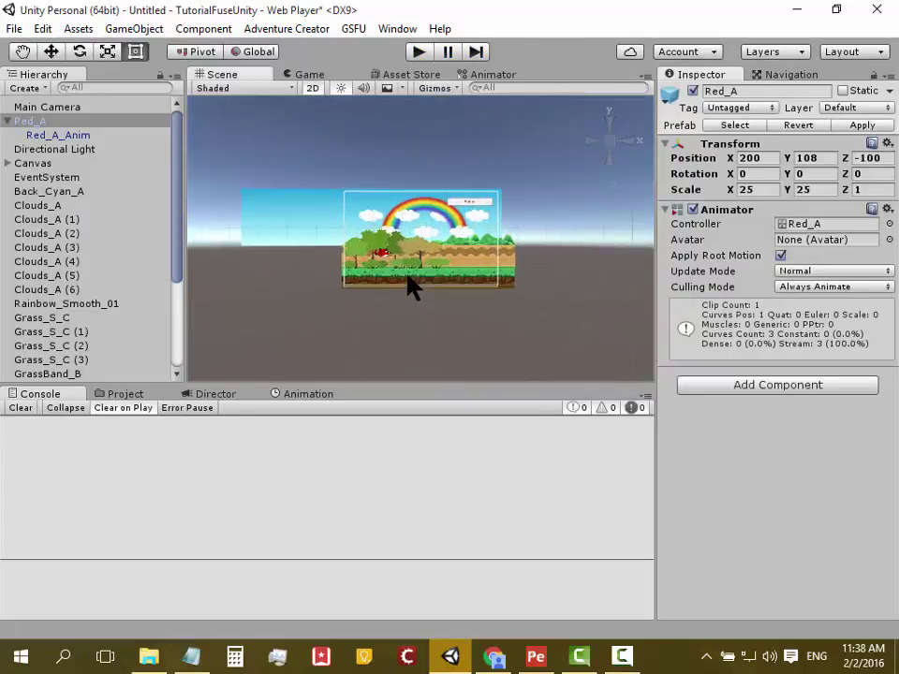
{"action": "scroll", "coordinate": [410, 286], "scroll_direction": "up", "scroll_amount": 3}
{"action": "scroll", "coordinate": [412, 286], "scroll_direction": "up", "scroll_amount": 3}
{"action": "scroll", "coordinate": [412, 286], "scroll_direction": "up", "scroll_amount": 1}
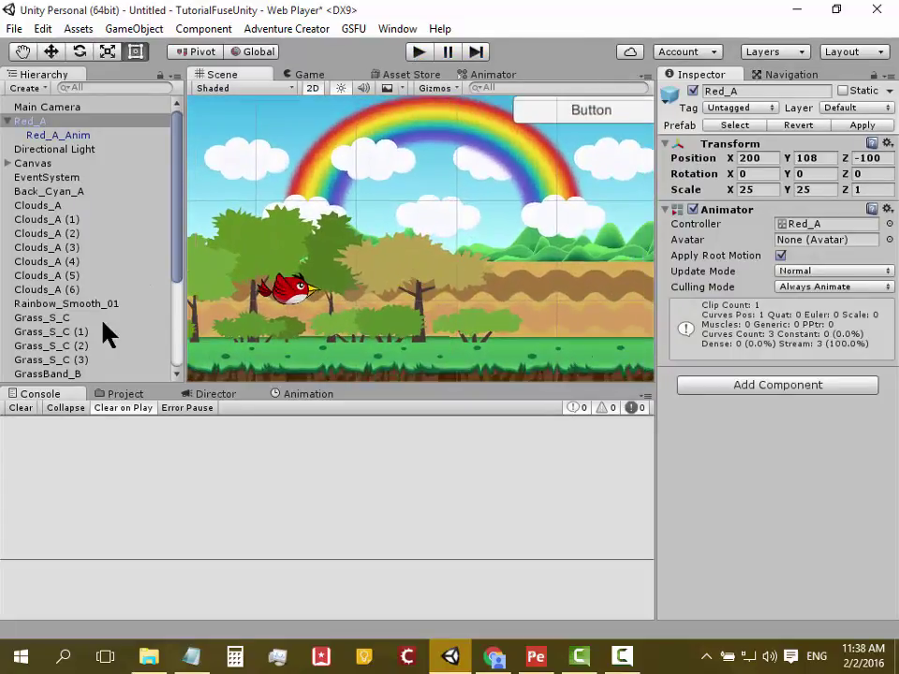
Open the Window > Cinema Suite > Cinema Director submenu to show Director and Create Cutscene.
{"action": "left_click", "coordinate": [388, 28]}
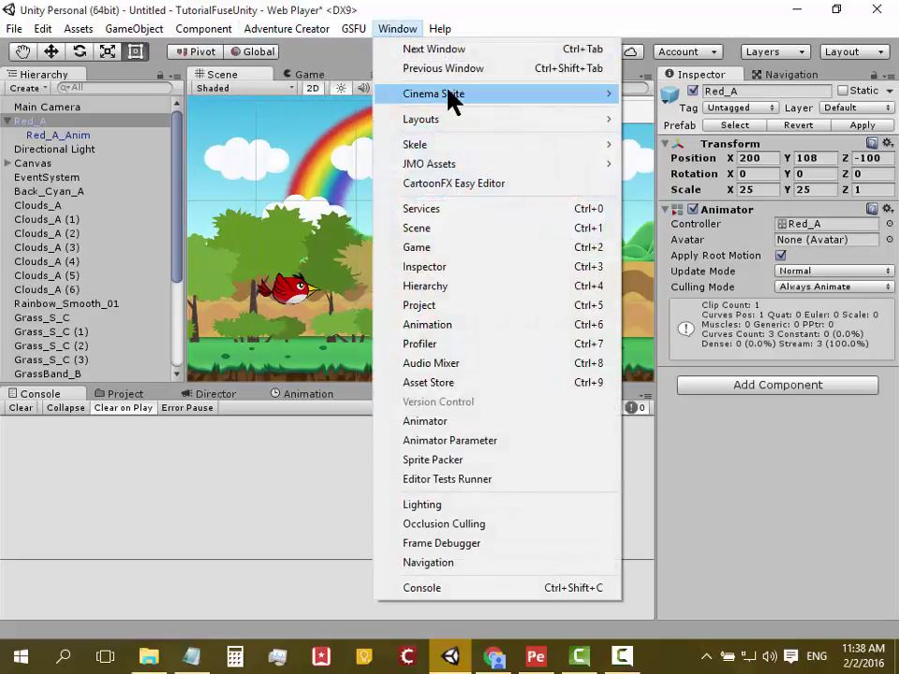
{"action": "mouse_move", "coordinate": [447, 93]}
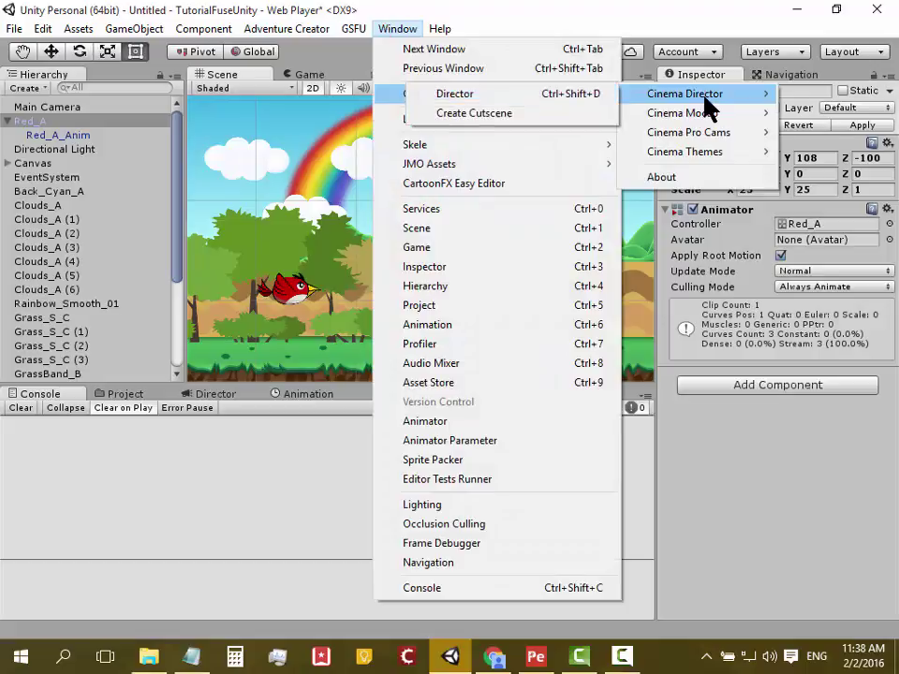
{"action": "mouse_move", "coordinate": [707, 105]}
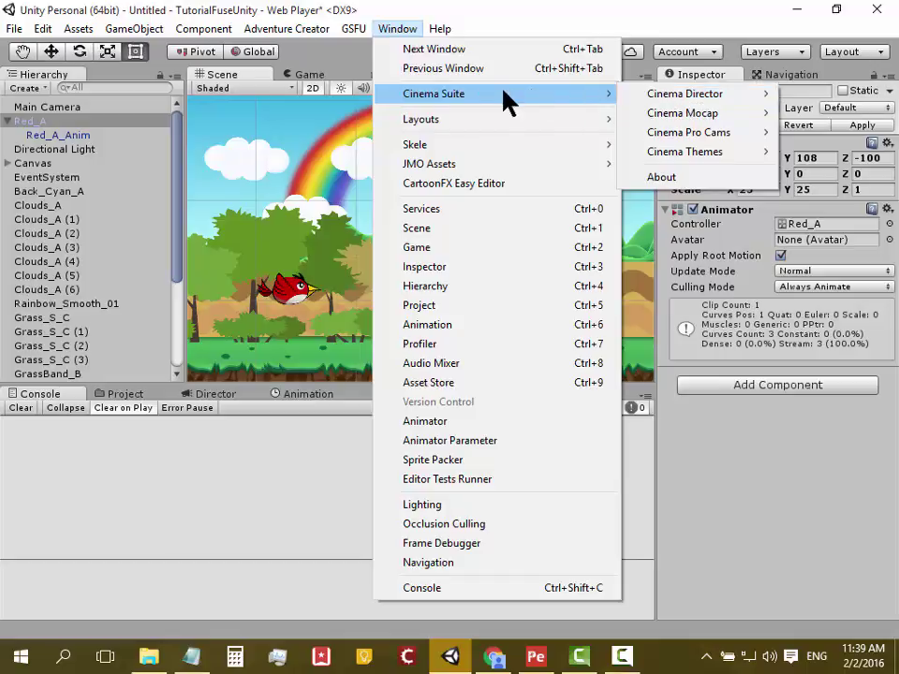
{"action": "mouse_move", "coordinate": [691, 98]}
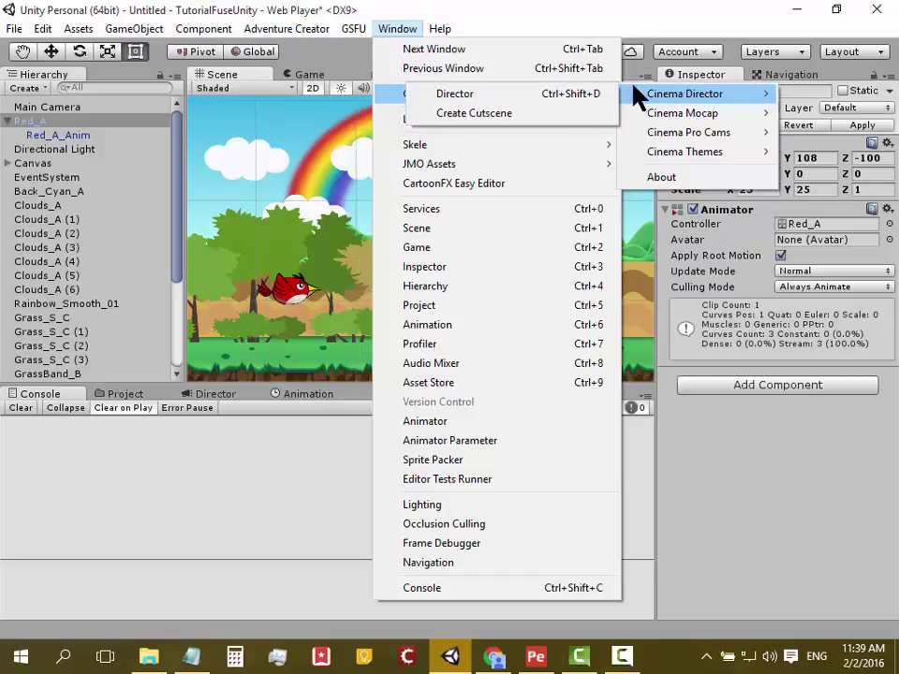
Open the Cutscene Creator, move it to the centre, and leave Start Method set to None.
{"action": "left_click", "coordinate": [550, 111]}
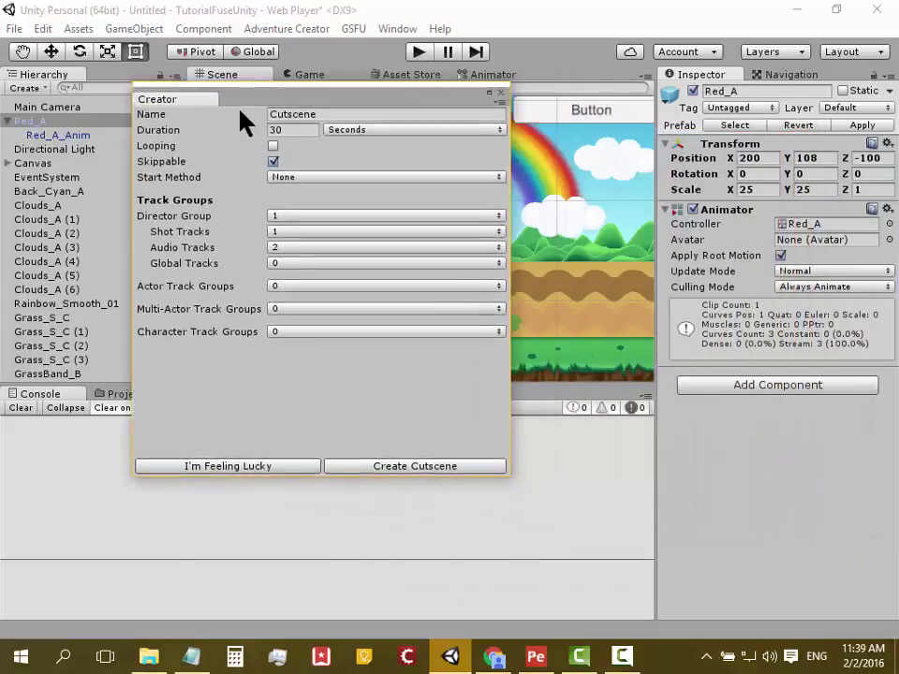
{"action": "left_click_drag", "start_coordinate": [646, 185], "coordinate": [422, 170]}
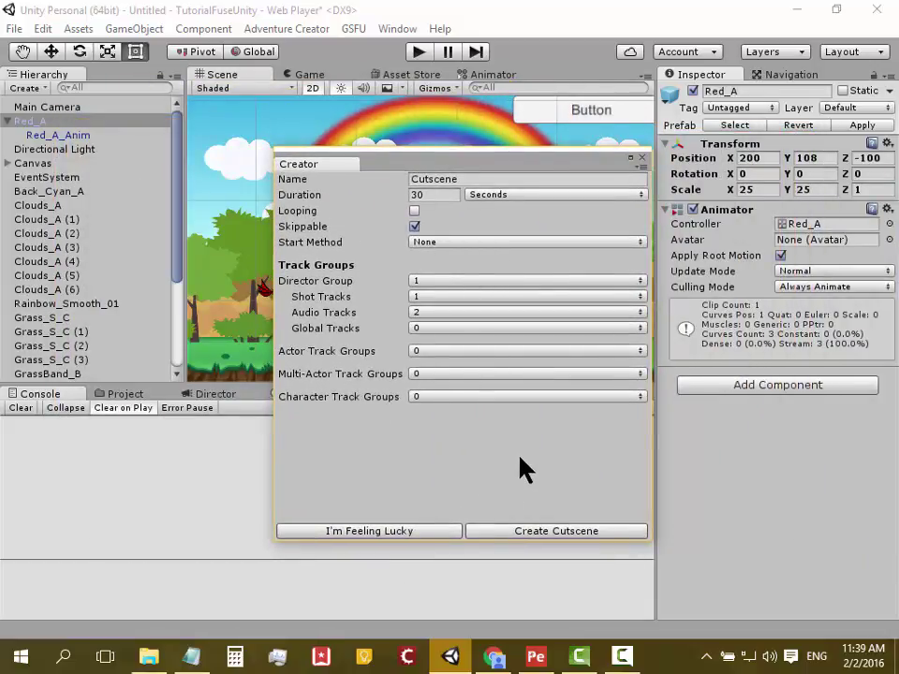
{"action": "left_click", "coordinate": [421, 241]}
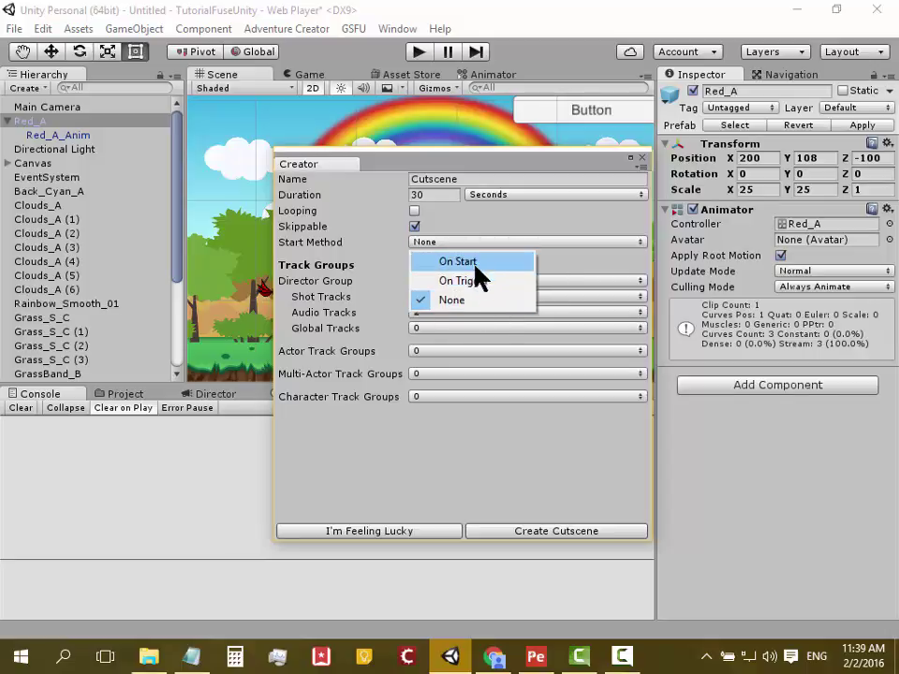
{"action": "left_click", "coordinate": [473, 262]}
{"action": "left_click", "coordinate": [461, 243]}
{"action": "left_click", "coordinate": [457, 299]}
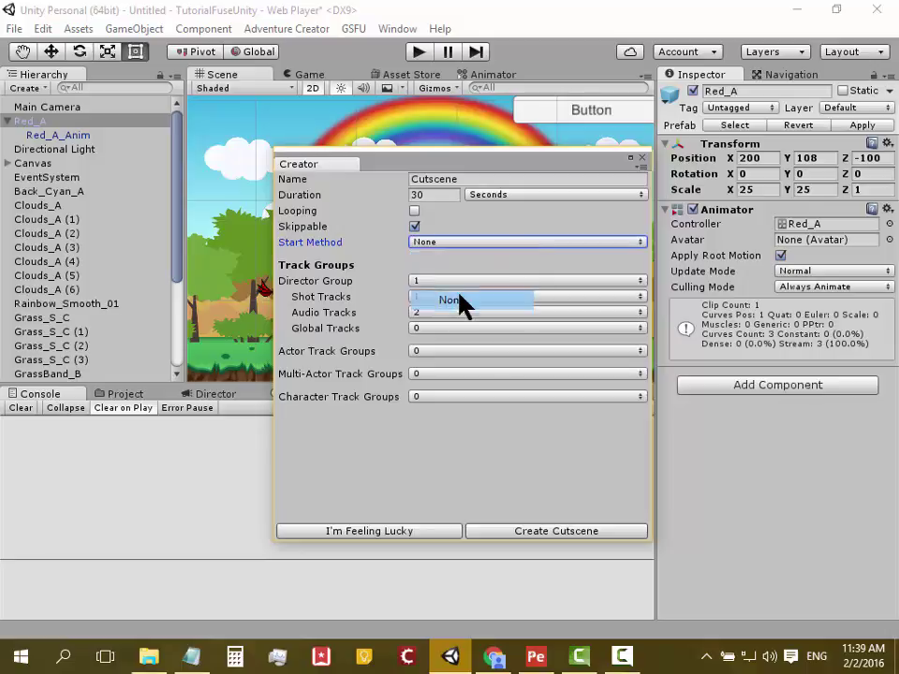
{"action": "left_click", "coordinate": [452, 243]}
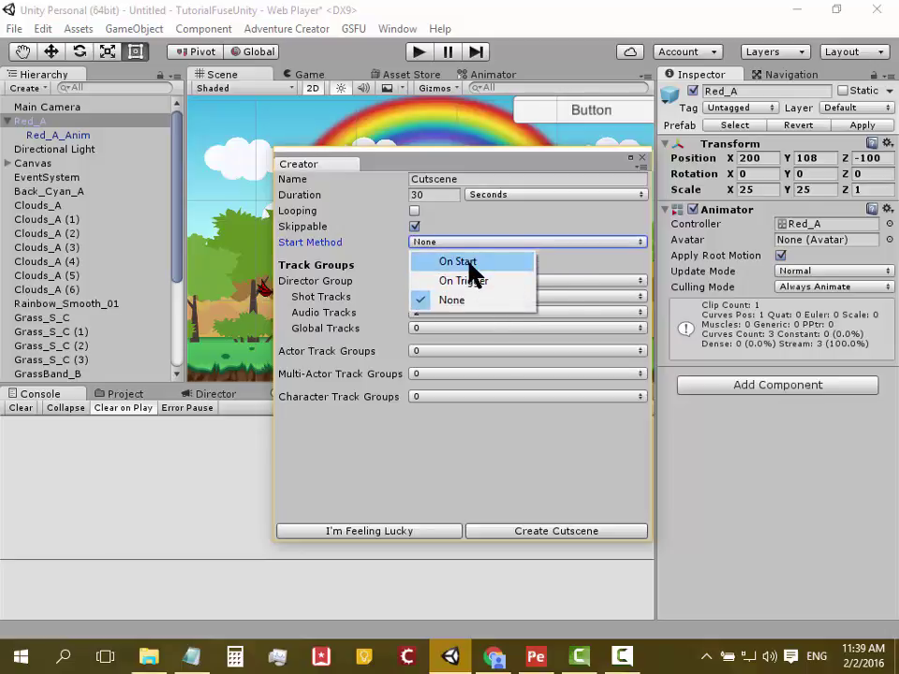
{"action": "left_click", "coordinate": [473, 261]}
{"action": "left_click", "coordinate": [435, 243]}
{"action": "left_click", "coordinate": [451, 299]}
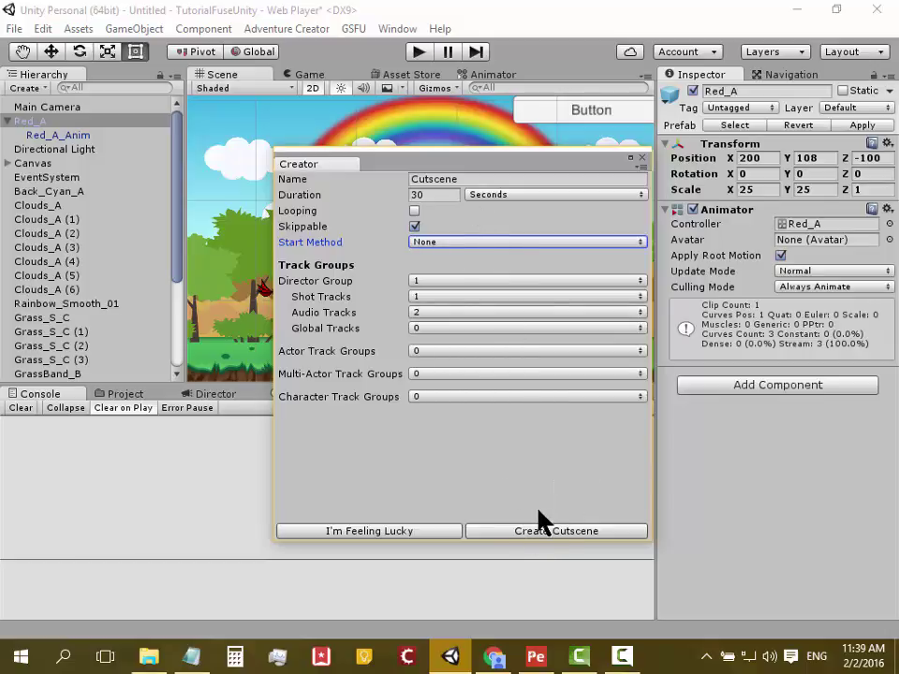
Browse the Window > Cinema Suite menu, then dismiss it and return to the creator.
{"action": "left_click", "coordinate": [393, 29]}
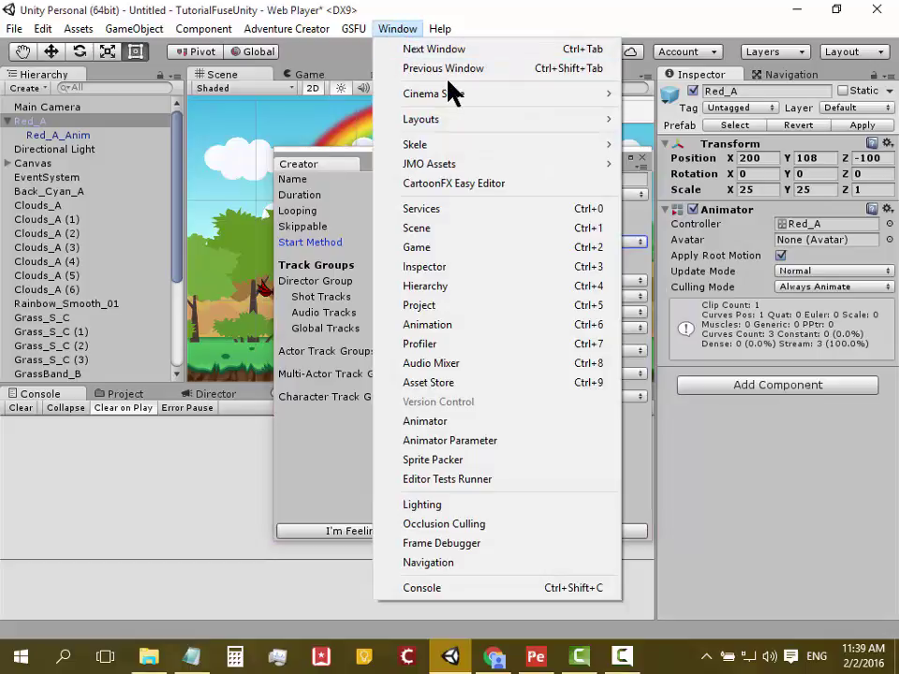
{"action": "mouse_move", "coordinate": [450, 87]}
{"action": "mouse_move", "coordinate": [678, 100]}
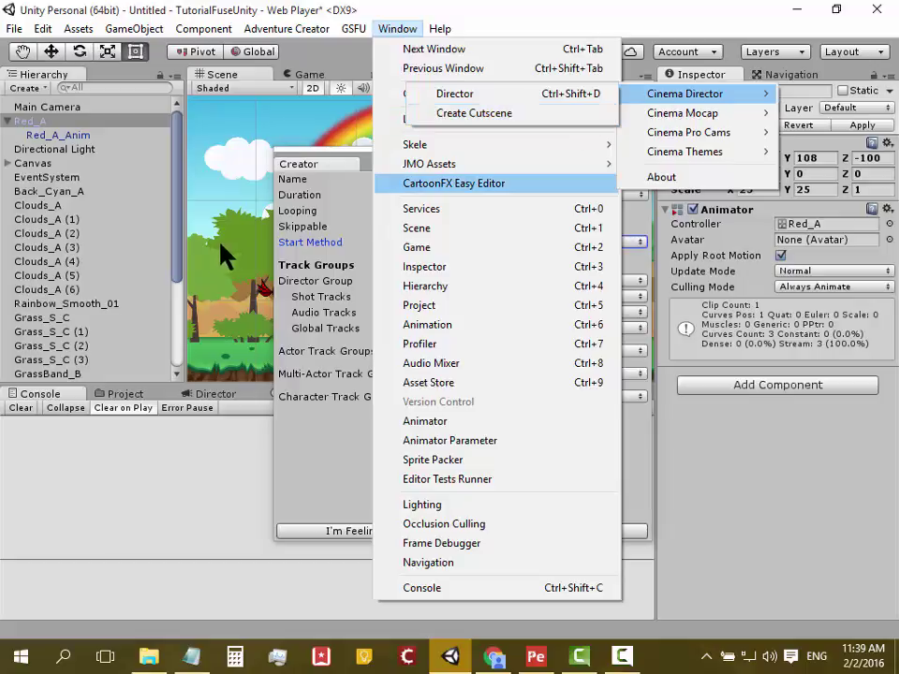
{"action": "left_click", "coordinate": [286, 193]}
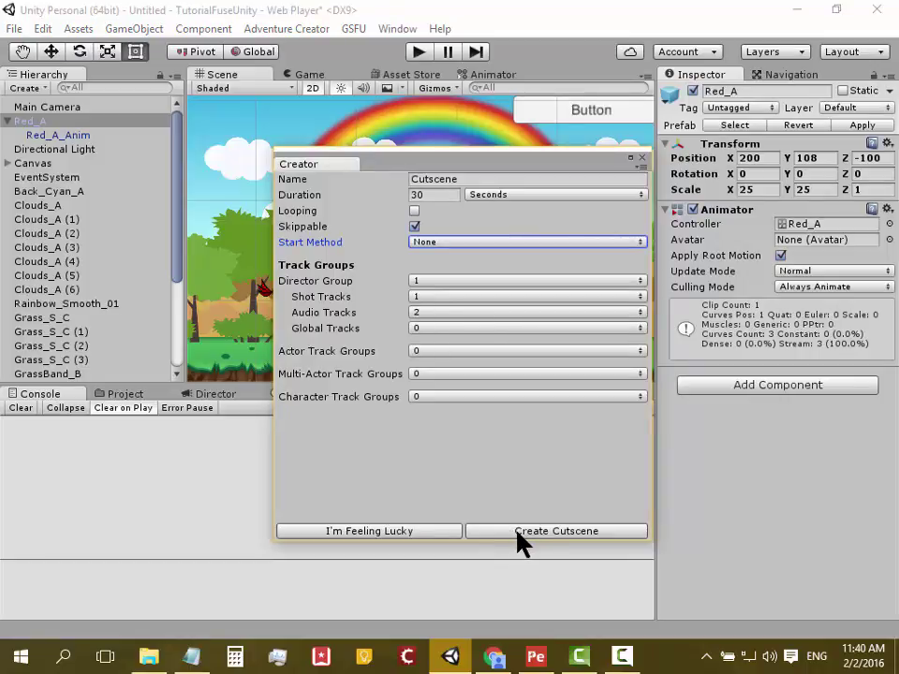
Create the 30-second Cutscene object in the scene and close the Cutscene Creator.
{"action": "left_click", "coordinate": [521, 541]}
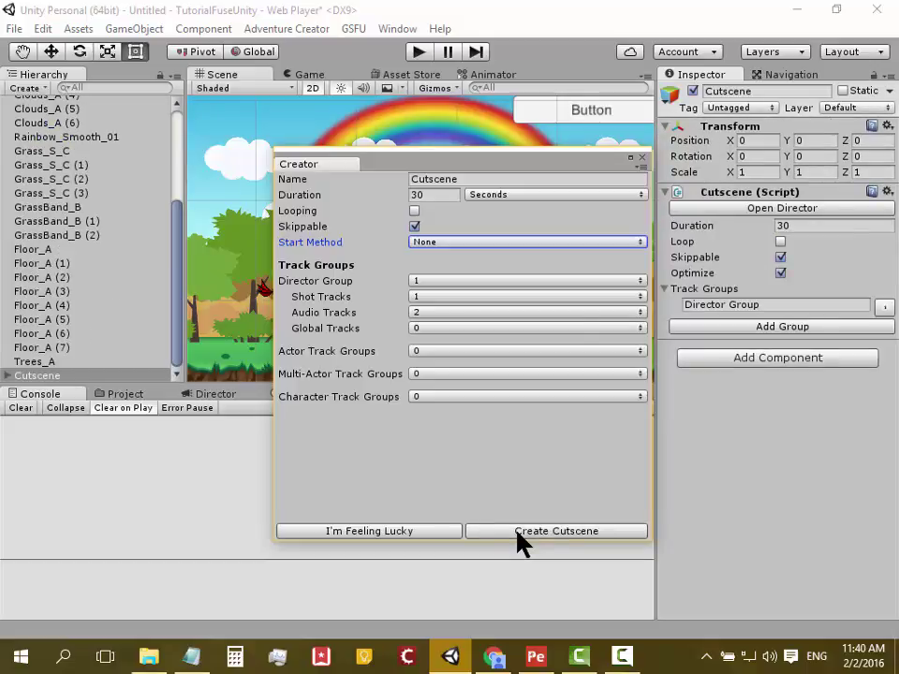
{"action": "left_click", "coordinate": [642, 158]}
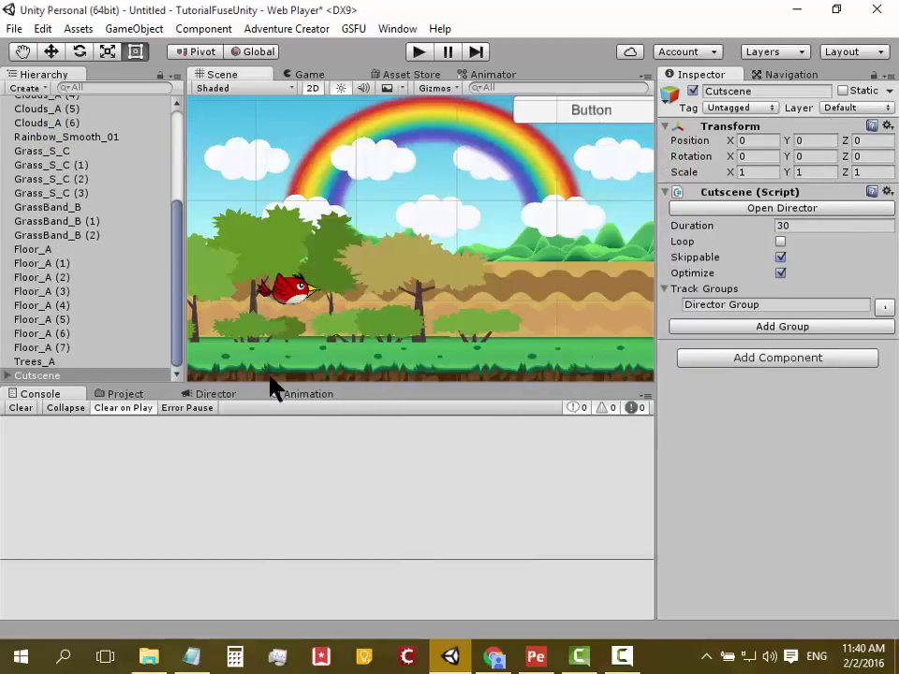
{"action": "left_click", "coordinate": [196, 395]}
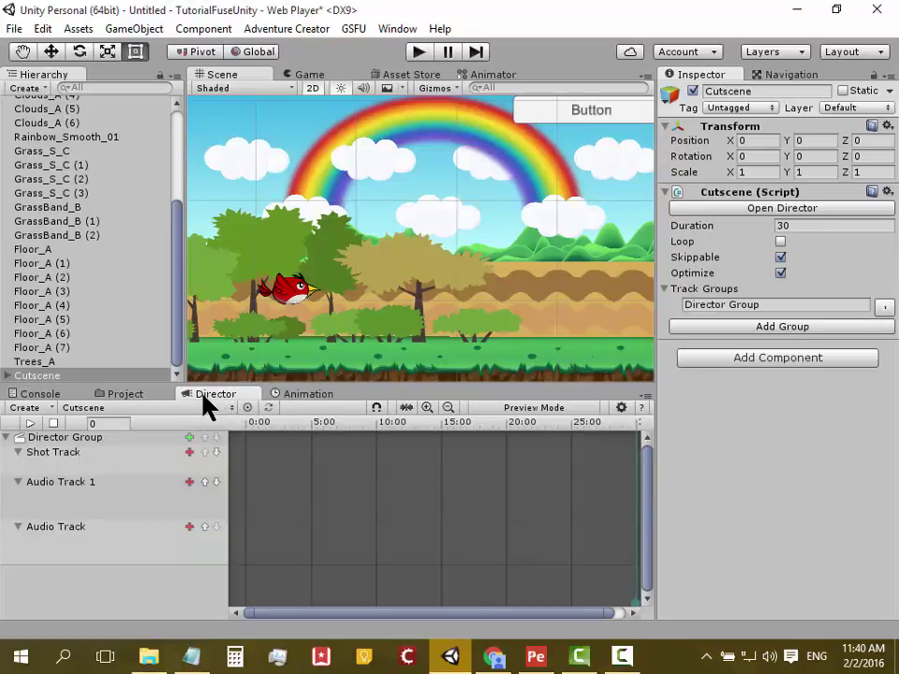
Open the Cinema Director timeline window and close the Cinema Suite welcome window.
{"action": "left_click", "coordinate": [393, 29]}
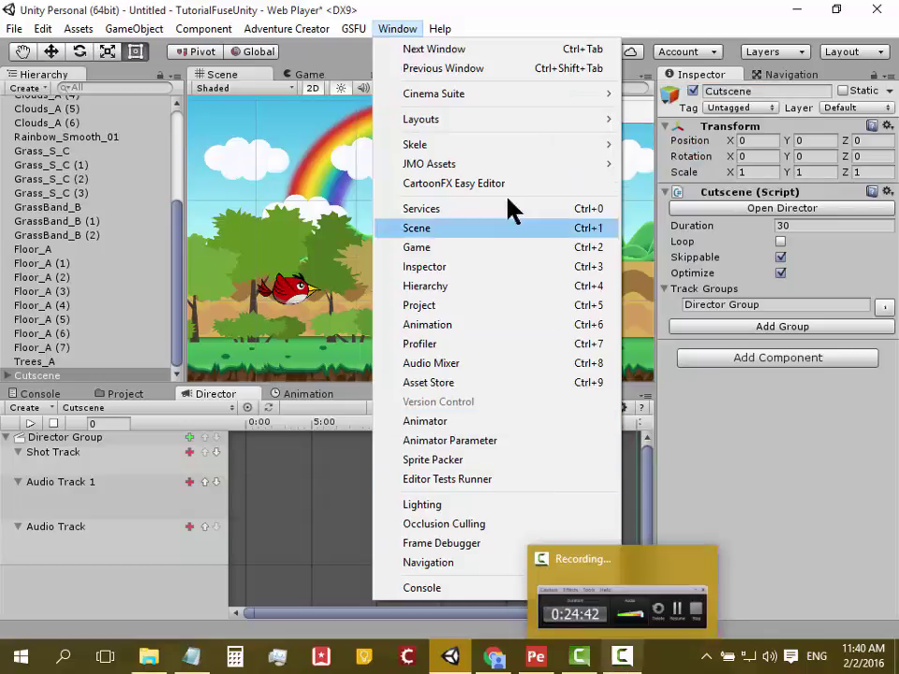
{"action": "mouse_move", "coordinate": [502, 93]}
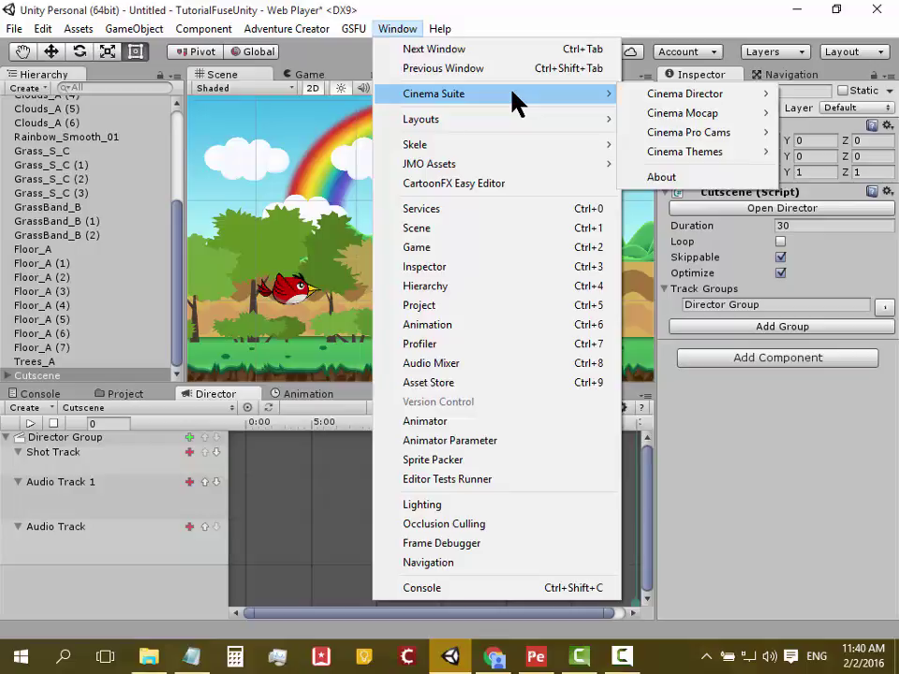
{"action": "mouse_move", "coordinate": [627, 97]}
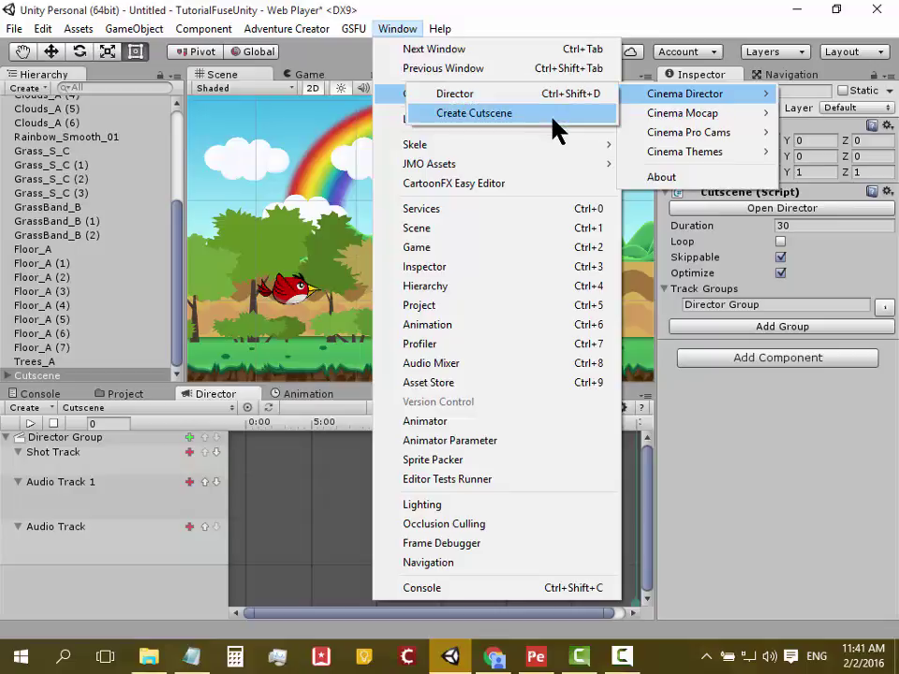
{"action": "left_click", "coordinate": [557, 94]}
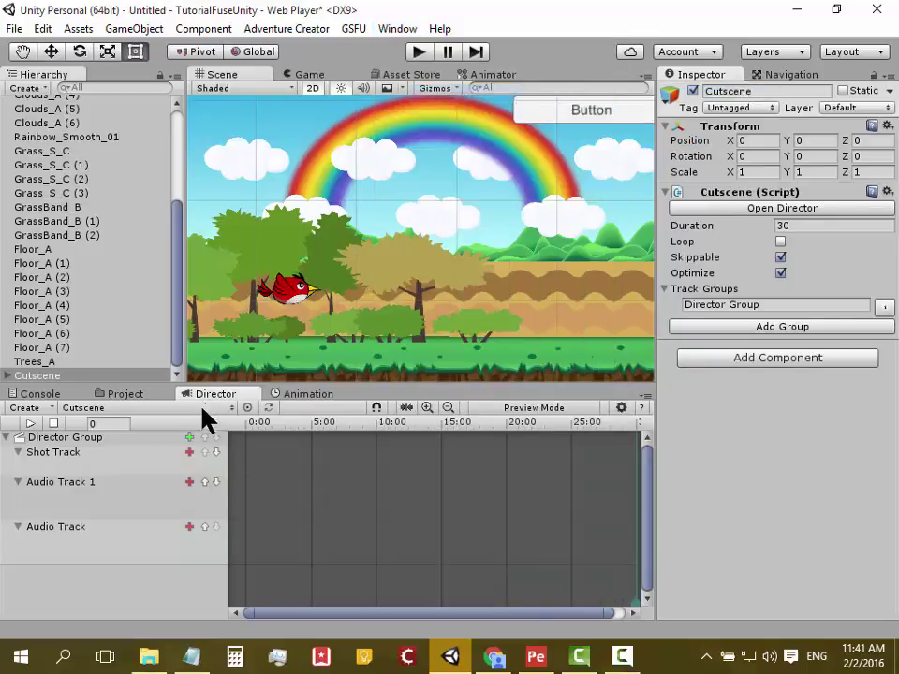
{"action": "left_click", "coordinate": [518, 12]}
Collapse the Shot Track and add two Shot clips, at 0:00 and 5:00.
{"action": "left_click", "coordinate": [17, 451]}
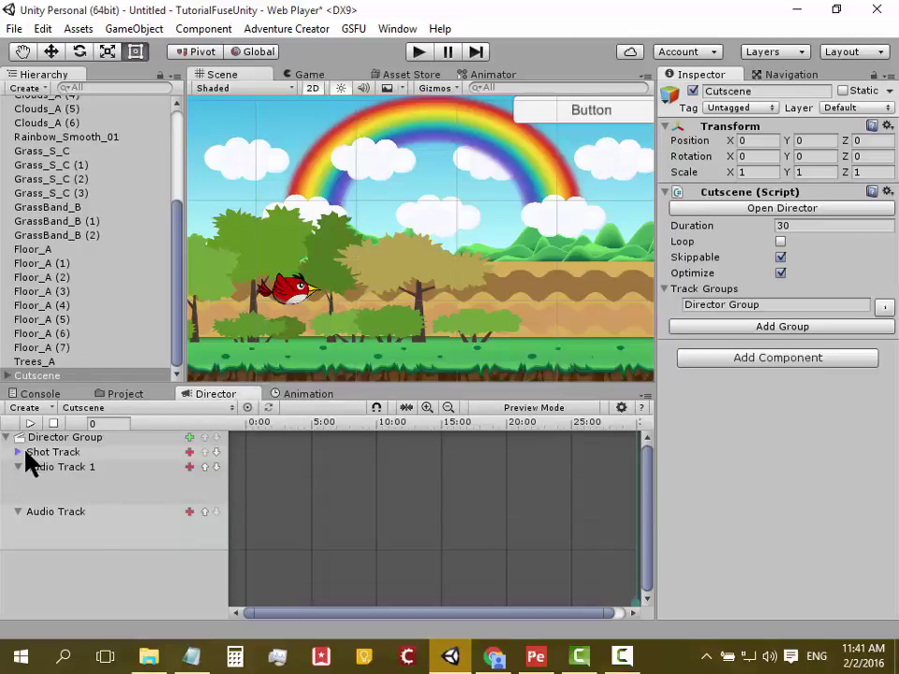
{"action": "left_click", "coordinate": [189, 453]}
{"action": "left_click", "coordinate": [265, 454]}
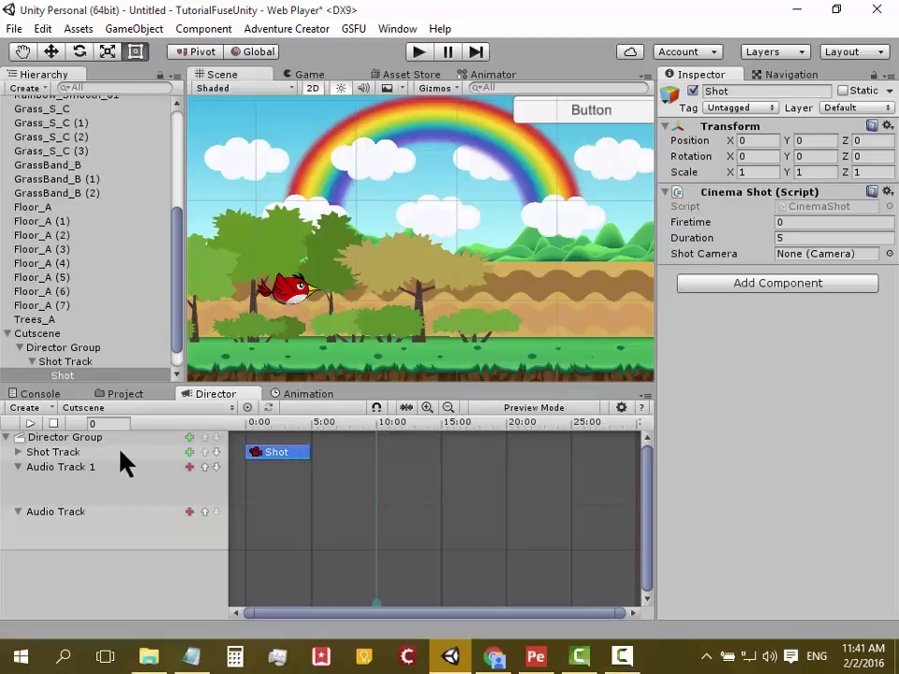
{"action": "left_click", "coordinate": [189, 453]}
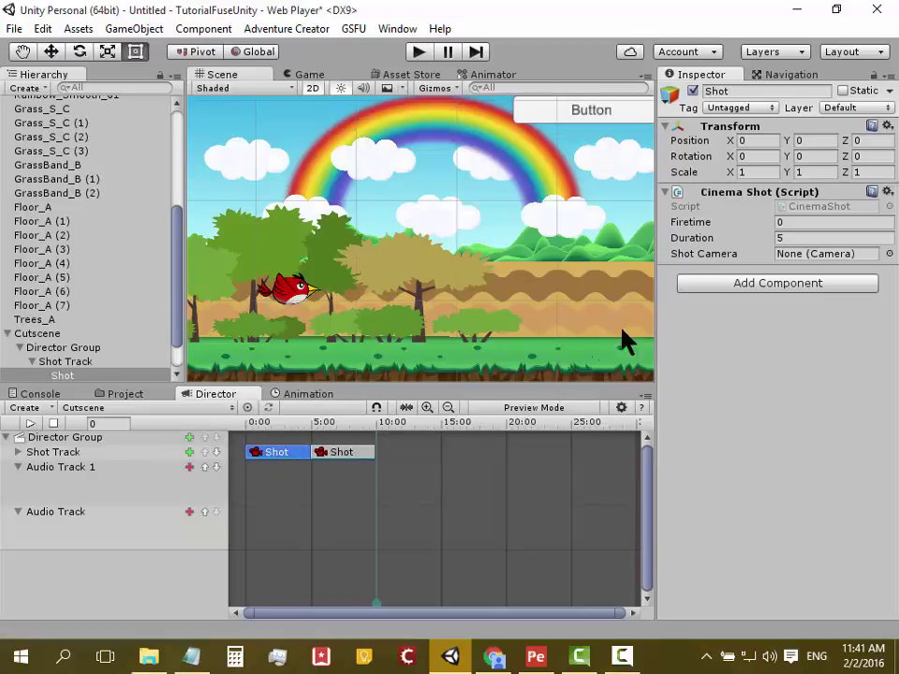
Set the first shot's Shot Camera to Main Camera, then select the second shot.
{"action": "left_click", "coordinate": [889, 254]}
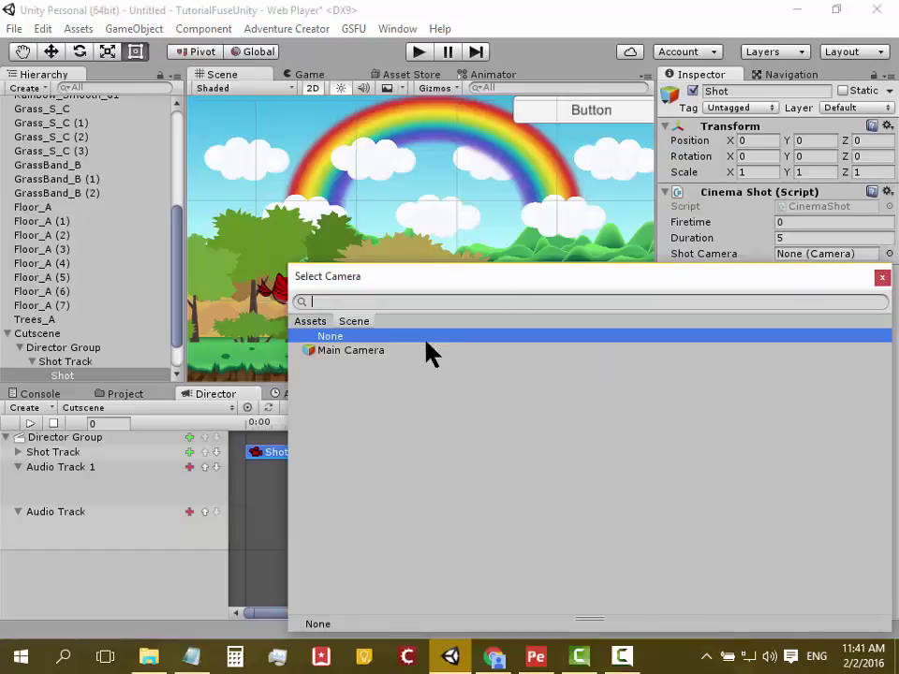
{"action": "double_click", "coordinate": [402, 352]}
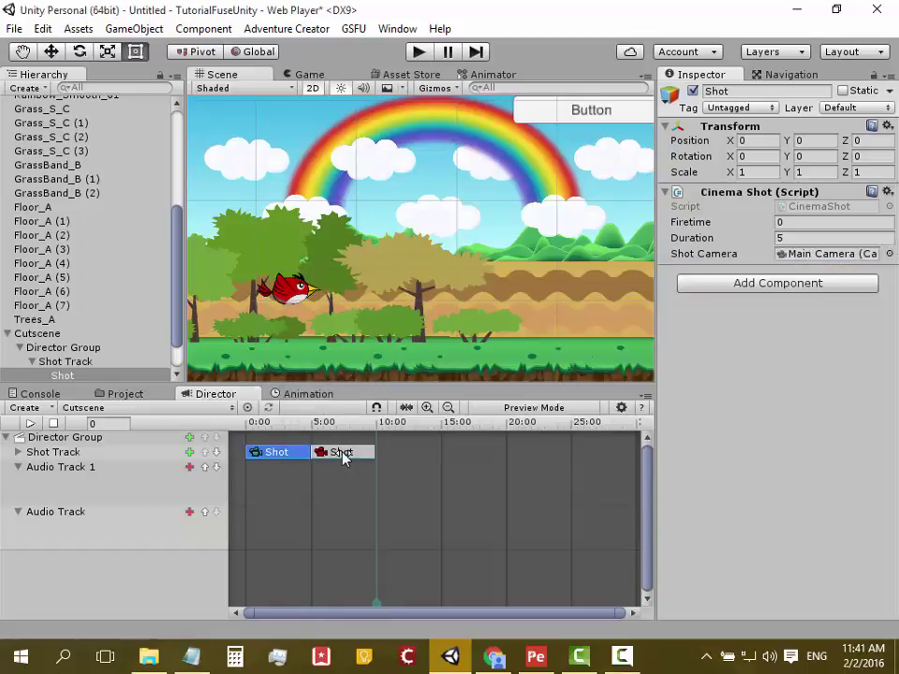
{"action": "left_click", "coordinate": [342, 452]}
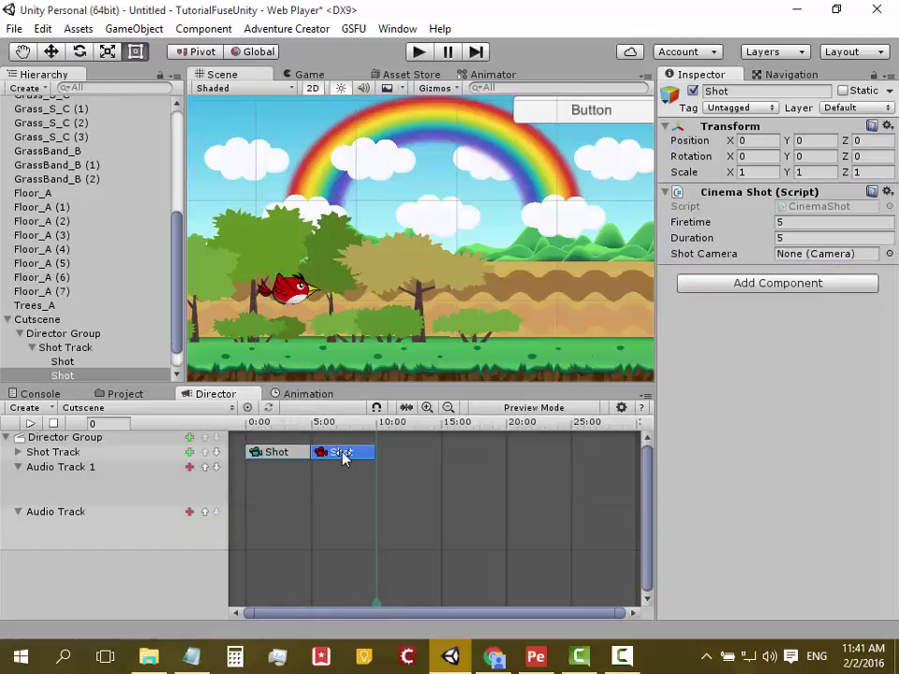
{"action": "left_click", "coordinate": [132, 30]}
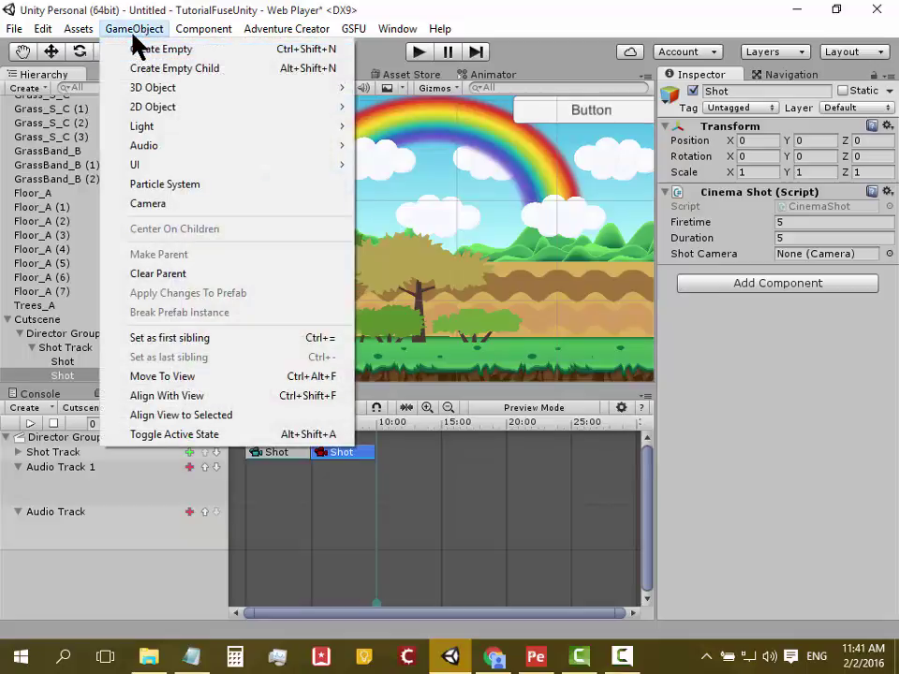
Add a new Camera with Orthographic projection and Size 150.5.
{"action": "left_click", "coordinate": [152, 205]}
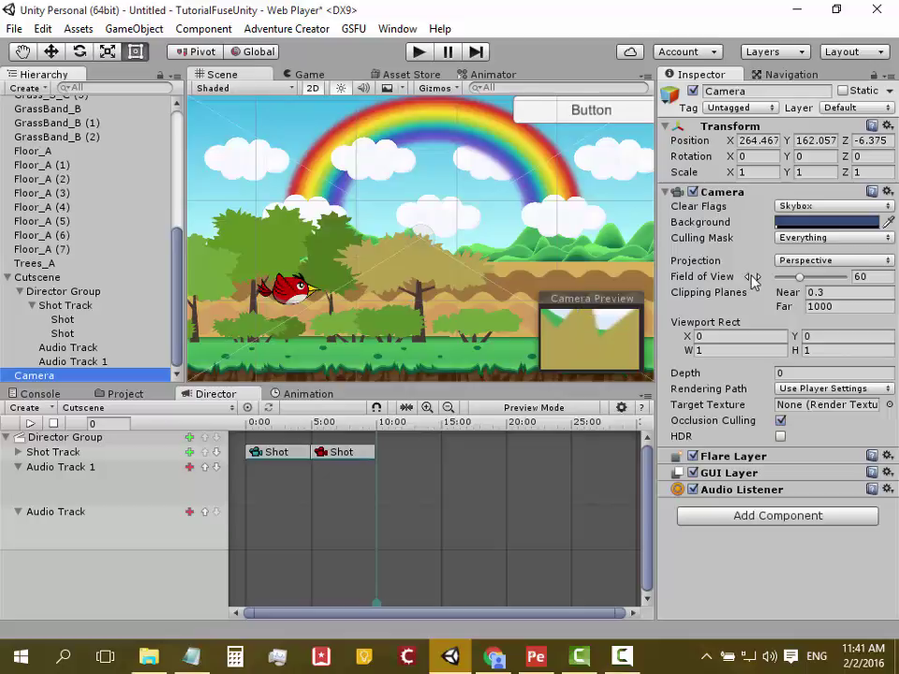
{"action": "left_click", "coordinate": [801, 261]}
{"action": "left_click", "coordinate": [802, 299]}
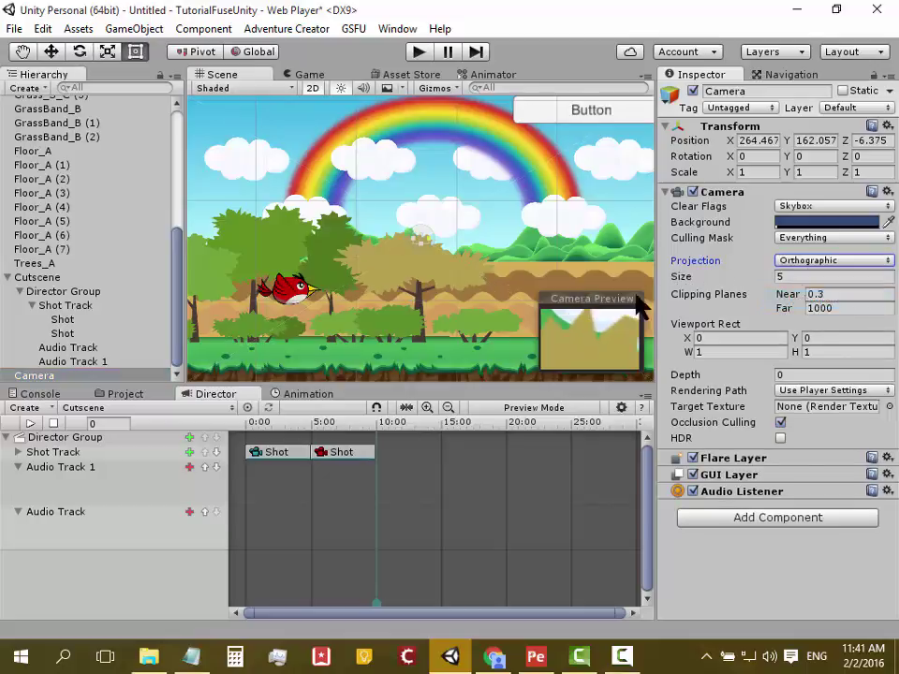
{"action": "mouse_move", "coordinate": [708, 277]}
{"action": "left_mouse_down"}
{"action": "mouse_move", "coordinate": [828, 275]}
{"action": "mouse_move", "coordinate": [702, 281]}
{"action": "mouse_move", "coordinate": [789, 290]}
{"action": "mouse_move", "coordinate": [729, 279]}
{"action": "mouse_move", "coordinate": [758, 279]}
{"action": "left_mouse_up"}
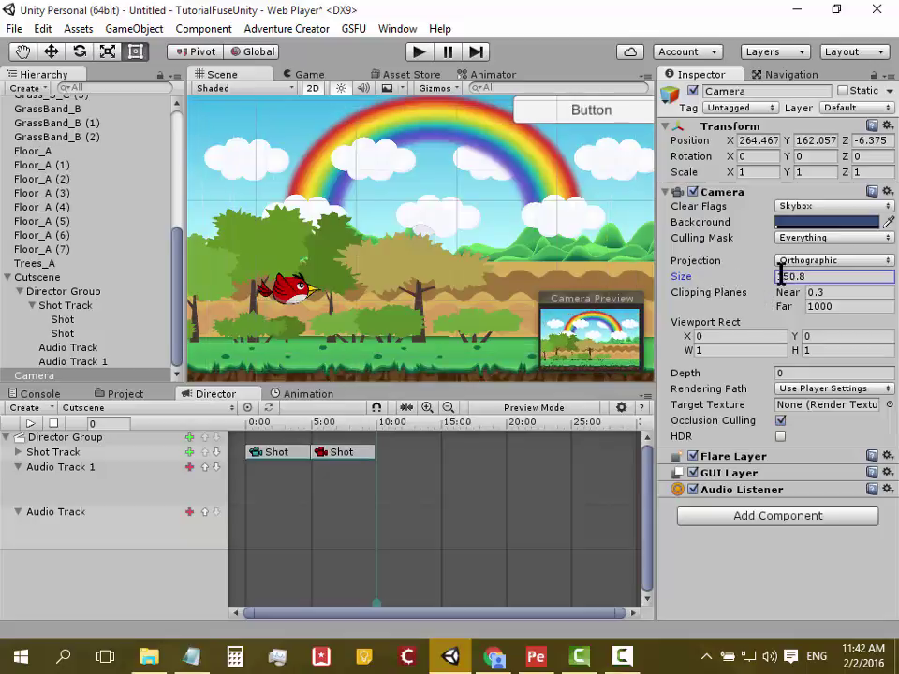
{"action": "type", "text": "150.5"}
{"action": "left_click", "coordinate": [213, 402]}
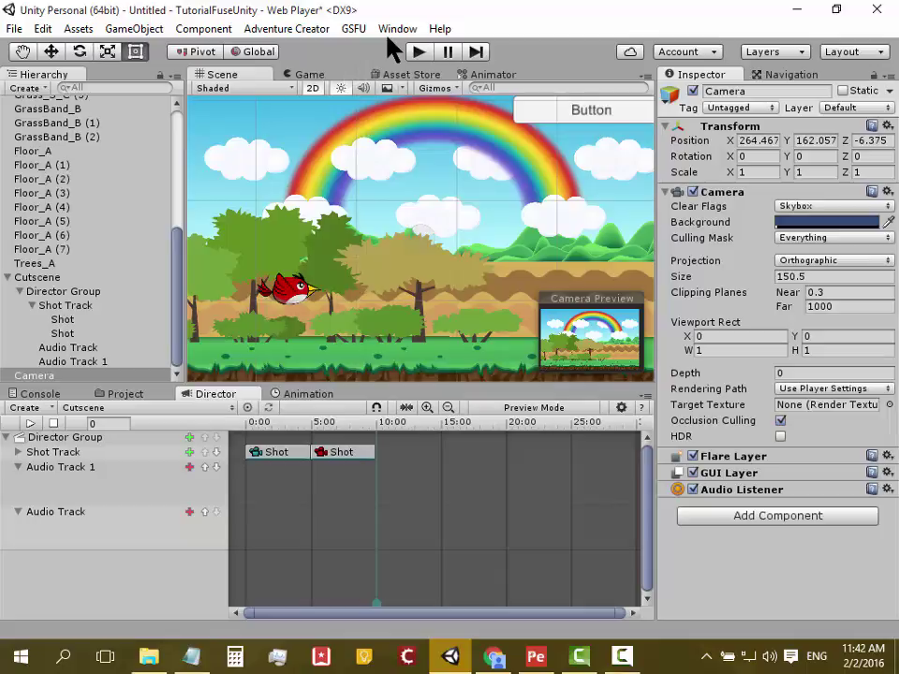
{"action": "left_click", "coordinate": [393, 27]}
{"action": "mouse_move", "coordinate": [443, 93]}
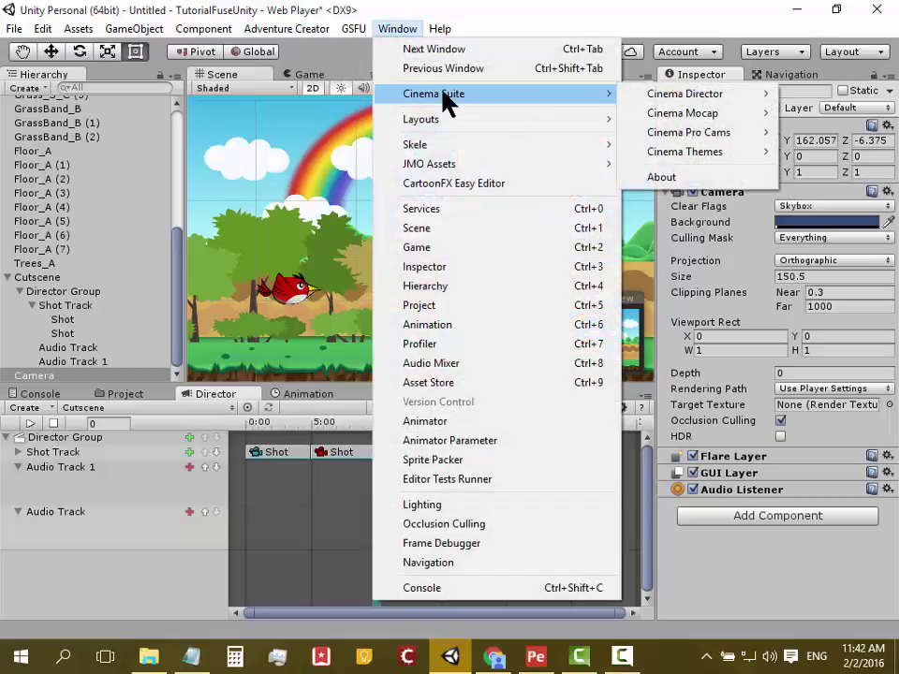
{"action": "mouse_move", "coordinate": [722, 94]}
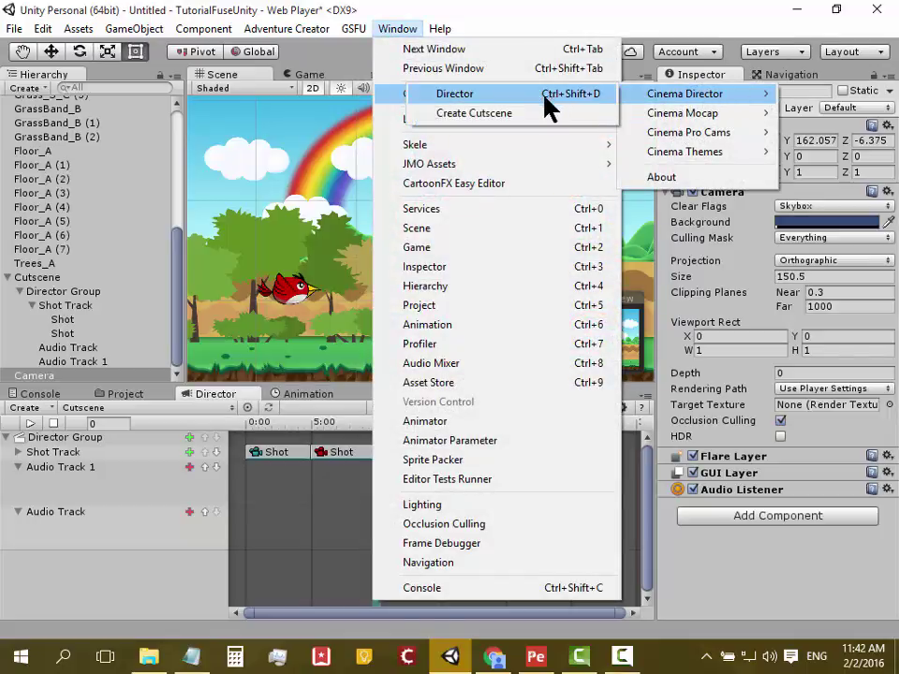
{"action": "left_click", "coordinate": [465, 97]}
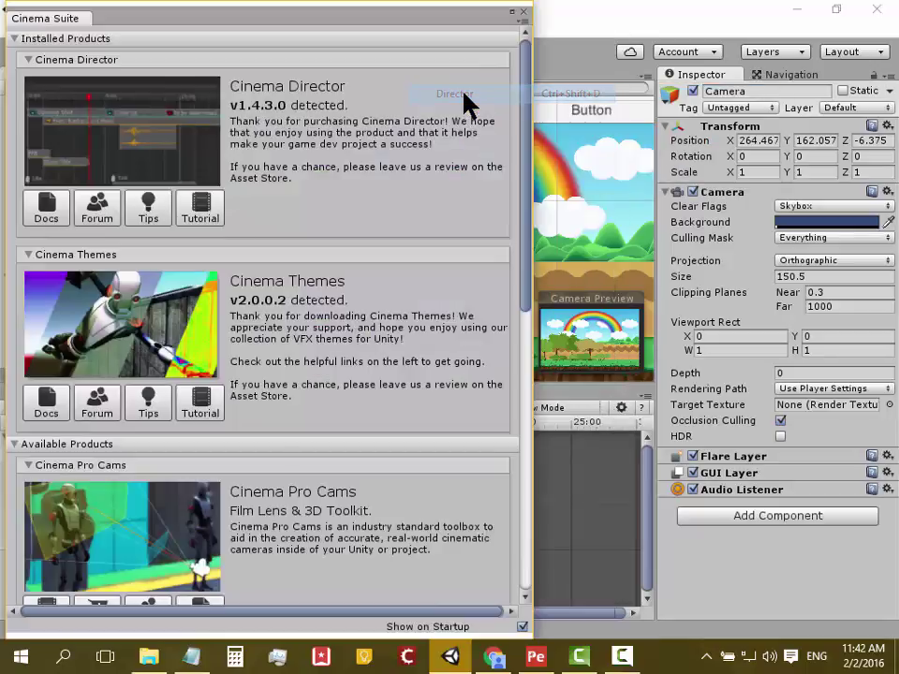
{"action": "left_click_drag", "start_coordinate": [155, 30], "coordinate": [218, 41]}
{"action": "left_click", "coordinate": [71, 51]}
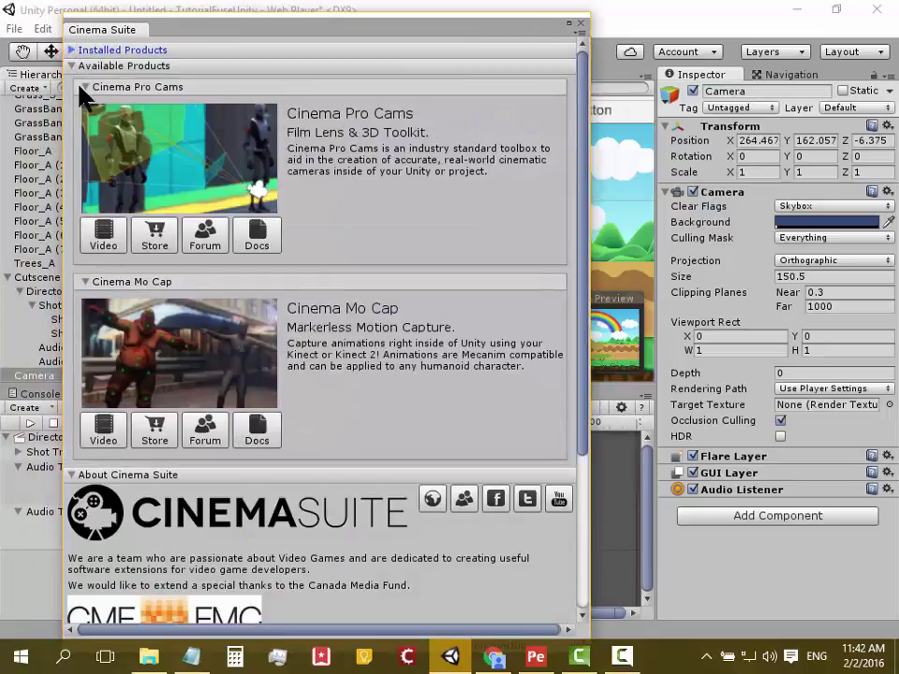
{"action": "left_click", "coordinate": [70, 66]}
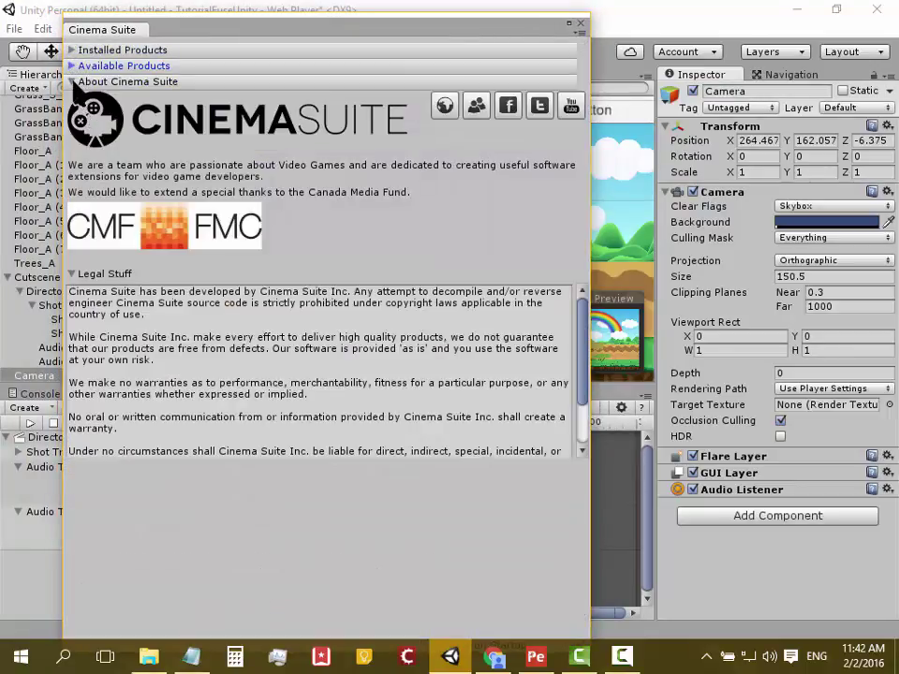
{"action": "left_click", "coordinate": [73, 81]}
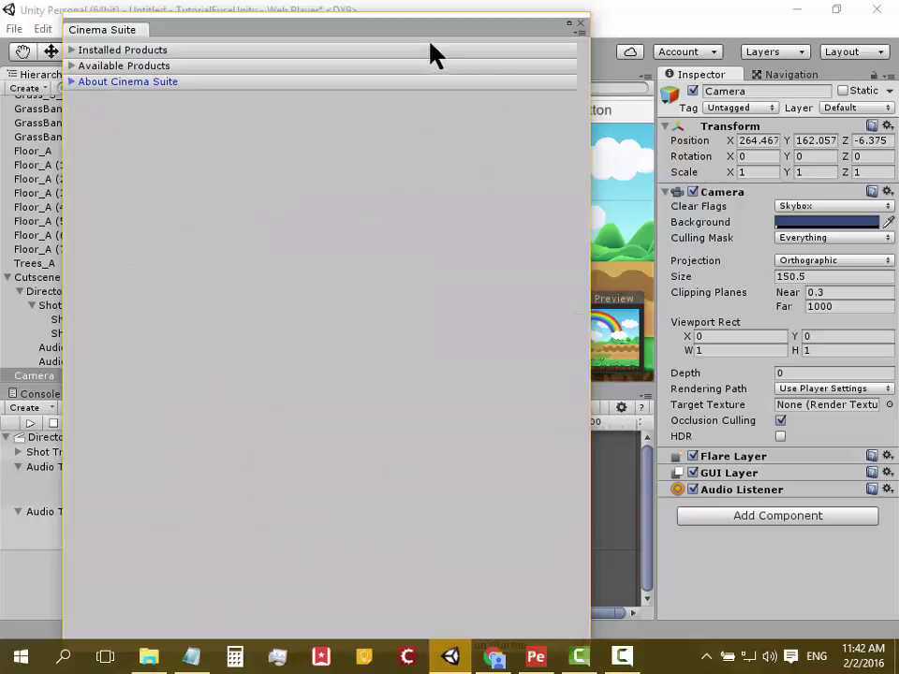
{"action": "left_click_drag", "start_coordinate": [432, 36], "coordinate": [568, 136]}
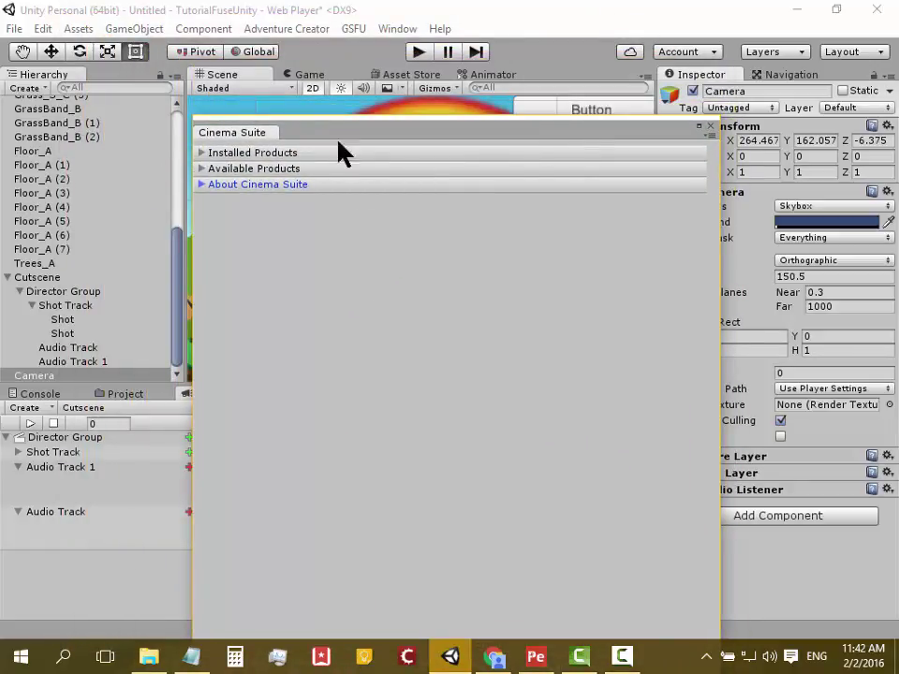
{"action": "left_click", "coordinate": [610, 666]}
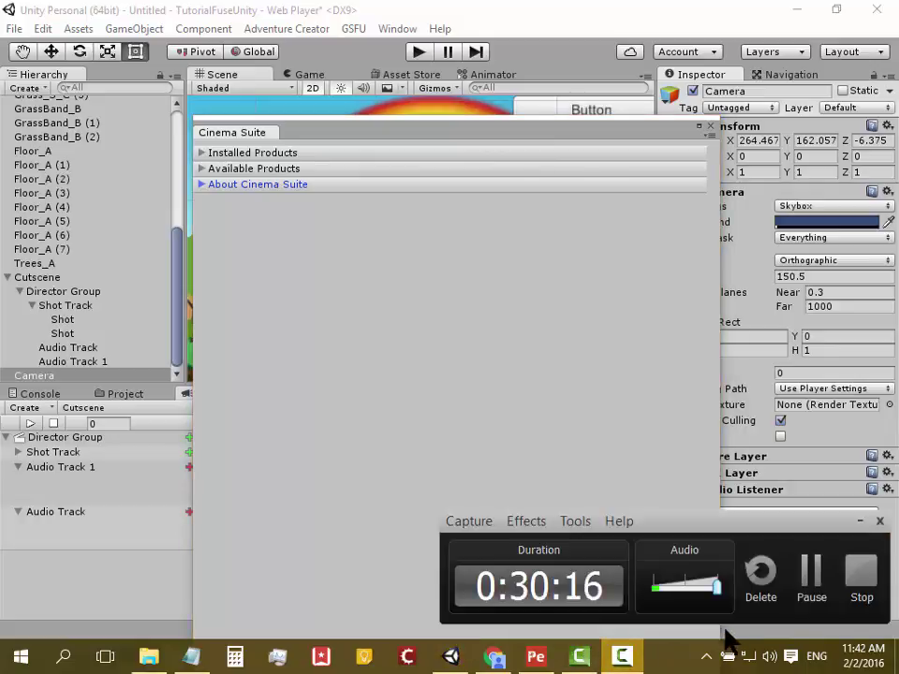
Check both Shot clips' cameras and start times, collapse Cutscene in the Hierarchy, and select Camera.
{"action": "left_click", "coordinate": [820, 572]}
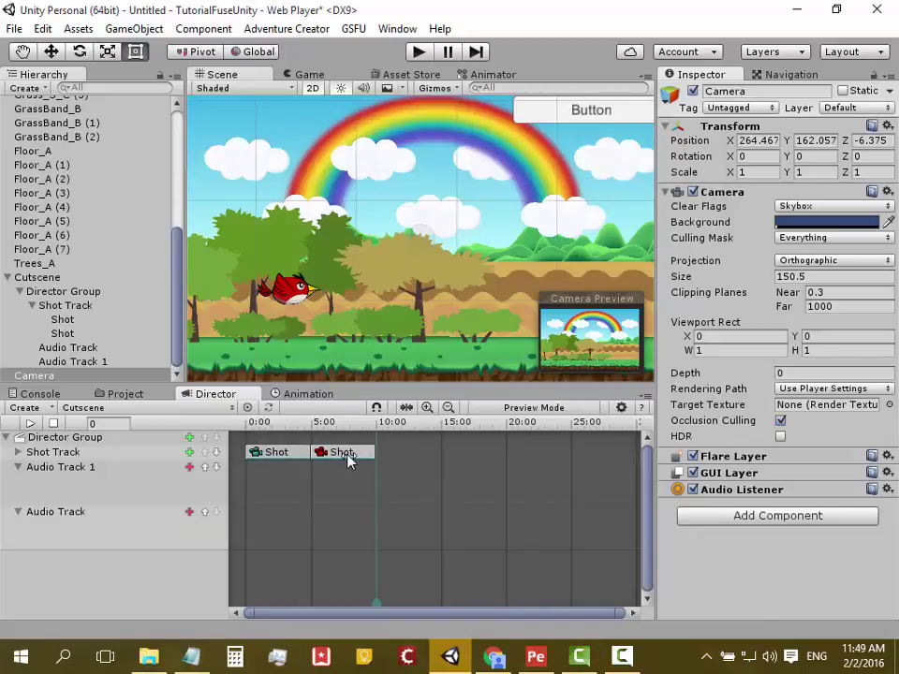
{"action": "left_click", "coordinate": [344, 453]}
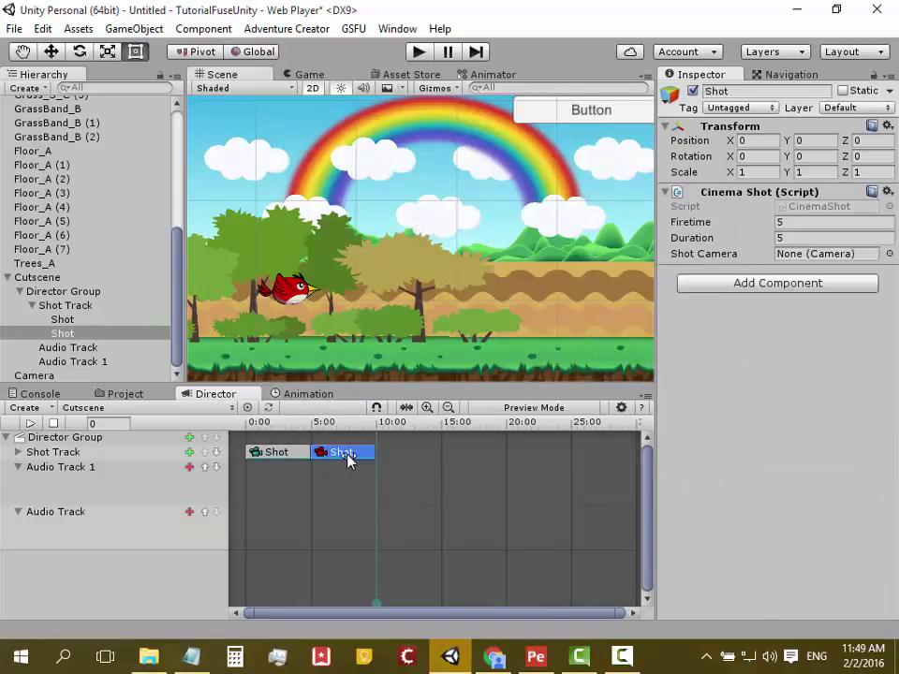
{"action": "left_click", "coordinate": [270, 455]}
{"action": "left_click", "coordinate": [344, 453]}
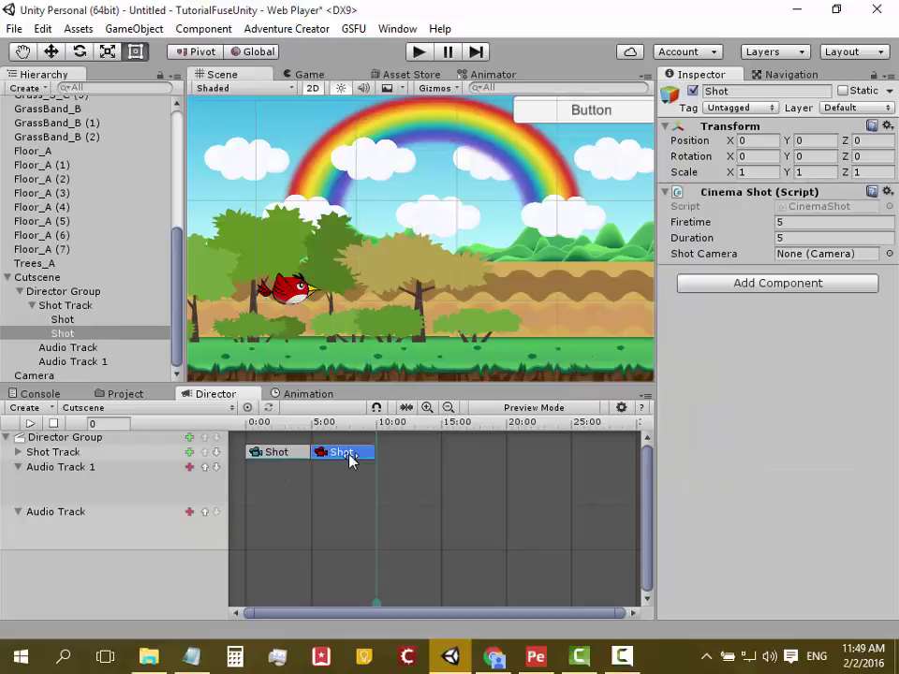
{"action": "left_click", "coordinate": [6, 278]}
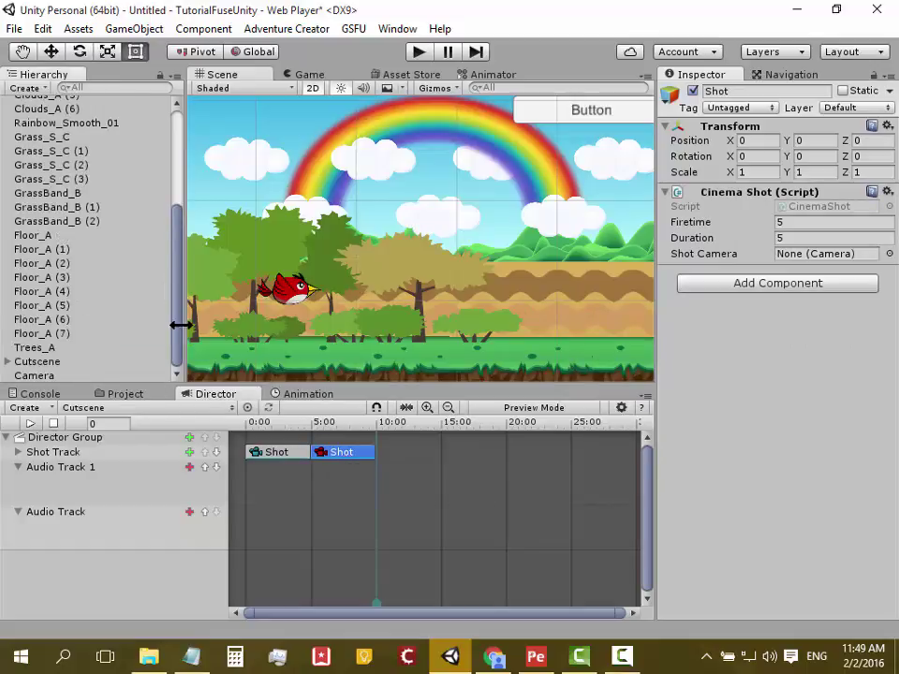
{"action": "left_click", "coordinate": [47, 375]}
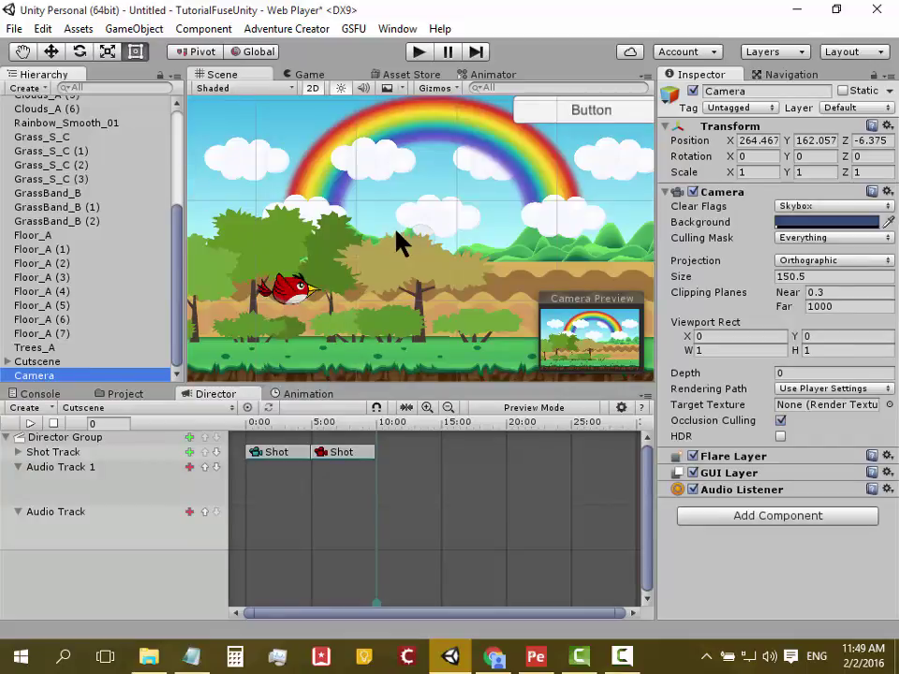
Move the close-up Camera near the red bird, to X 138.8, Y 109, Z -138.
{"action": "key", "text": "f"}
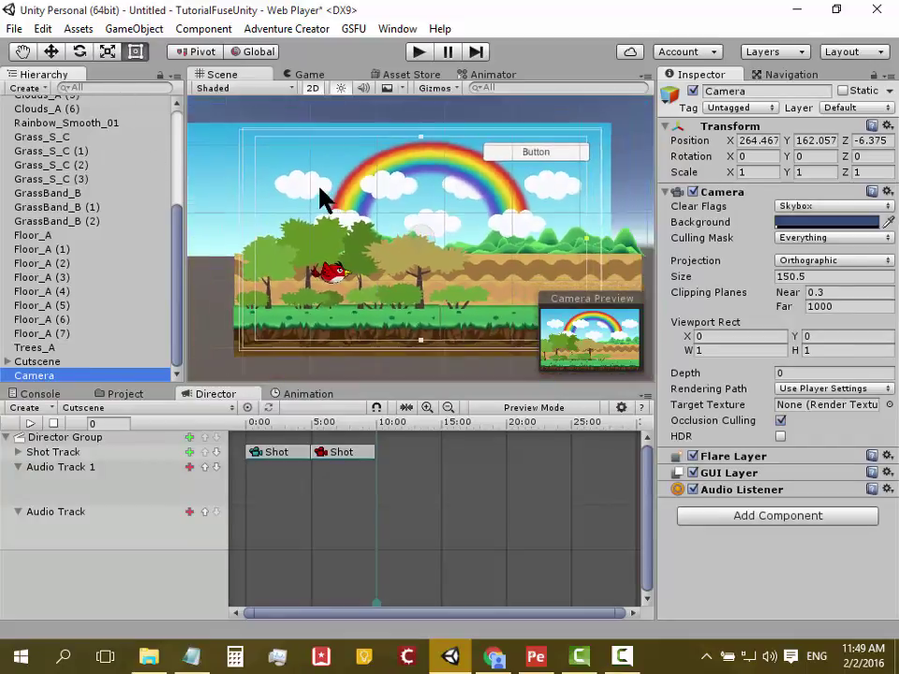
{"action": "left_click", "coordinate": [51, 55]}
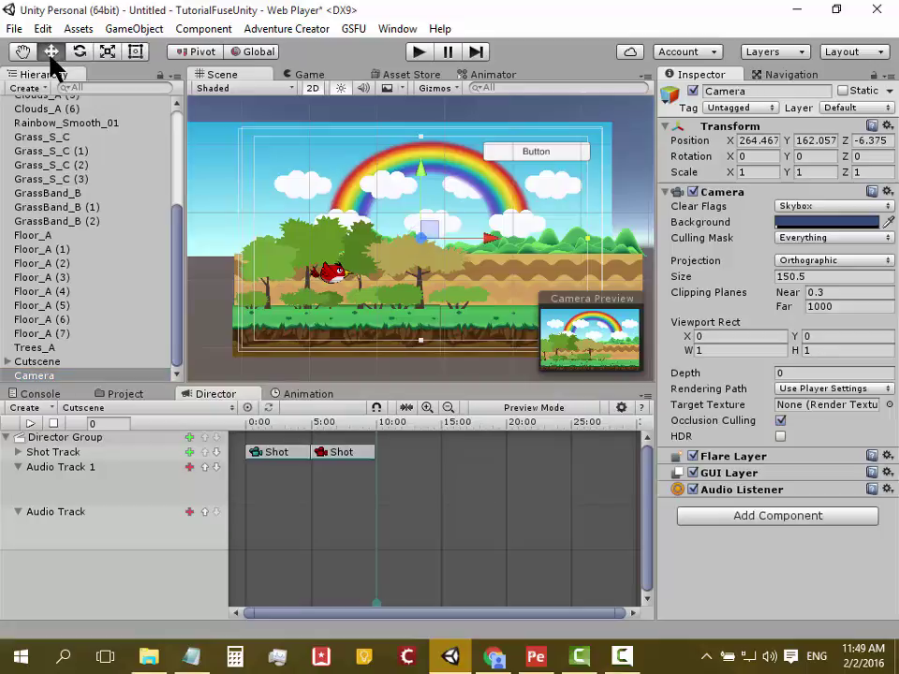
{"action": "mouse_move", "coordinate": [487, 239]}
{"action": "left_mouse_down"}
{"action": "mouse_move", "coordinate": [380, 225]}
{"action": "mouse_move", "coordinate": [397, 231]}
{"action": "left_mouse_up"}
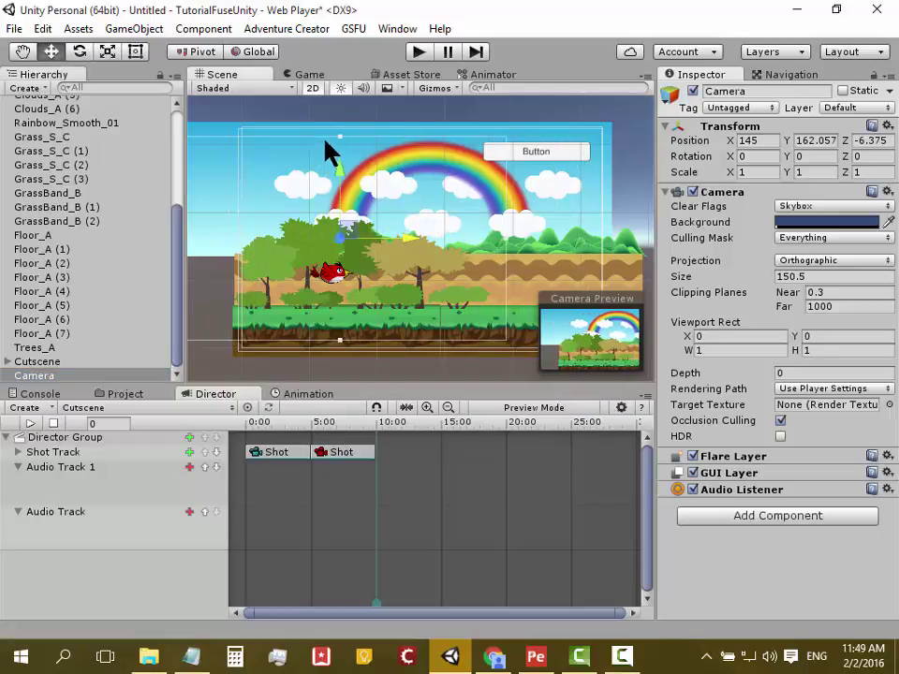
{"action": "mouse_move", "coordinate": [337, 169]}
{"action": "left_mouse_down"}
{"action": "mouse_move", "coordinate": [336, 204]}
{"action": "mouse_move", "coordinate": [342, 197]}
{"action": "mouse_move", "coordinate": [327, 192]}
{"action": "left_mouse_up"}
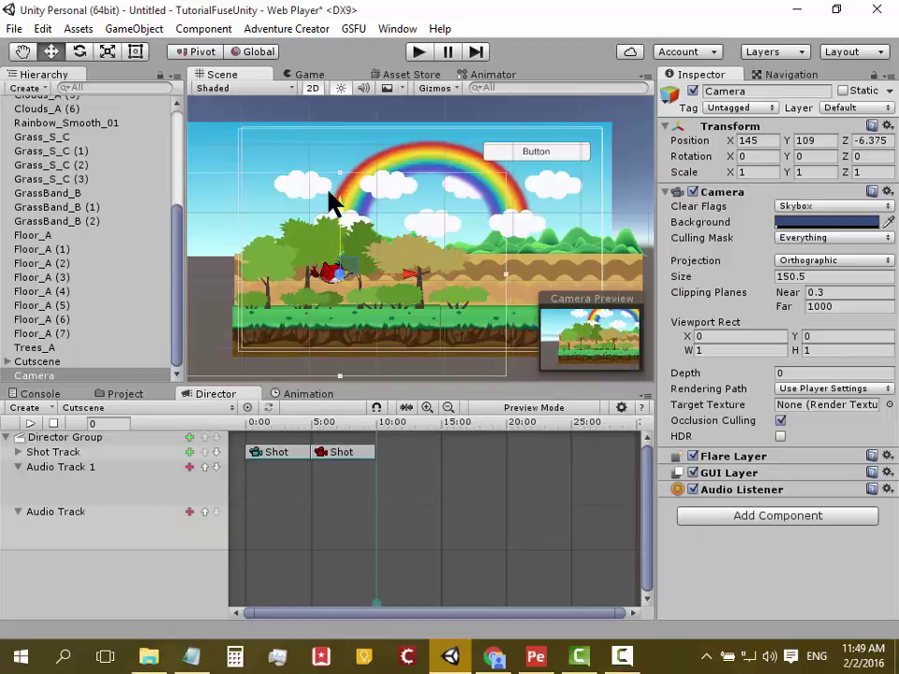
{"action": "left_click", "coordinate": [313, 87]}
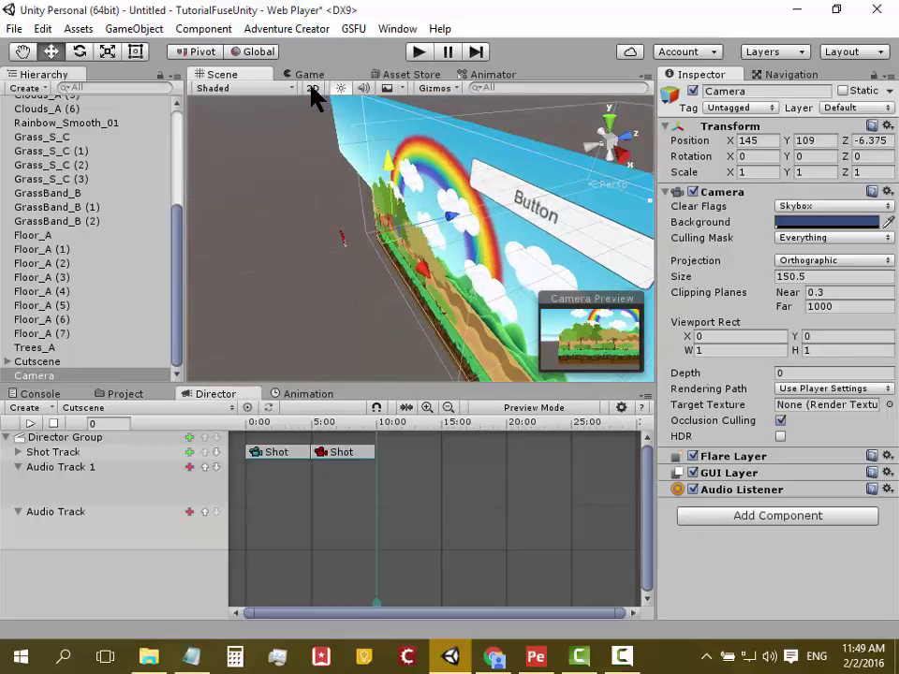
{"action": "left_click_drag", "start_coordinate": [313, 136], "coordinate": [462, 175], "text": "alt"}
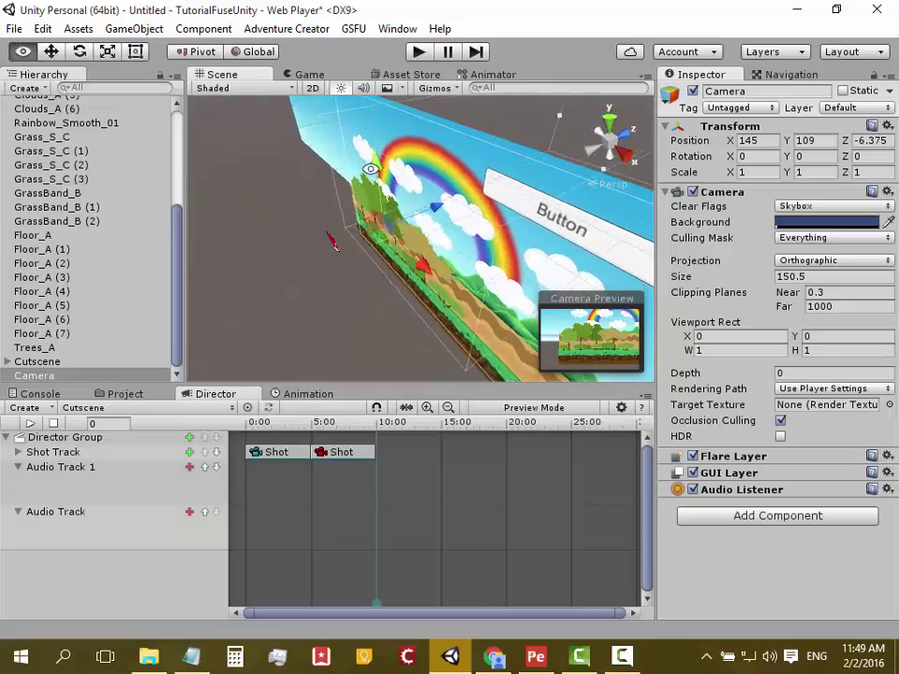
{"action": "left_click", "coordinate": [313, 88]}
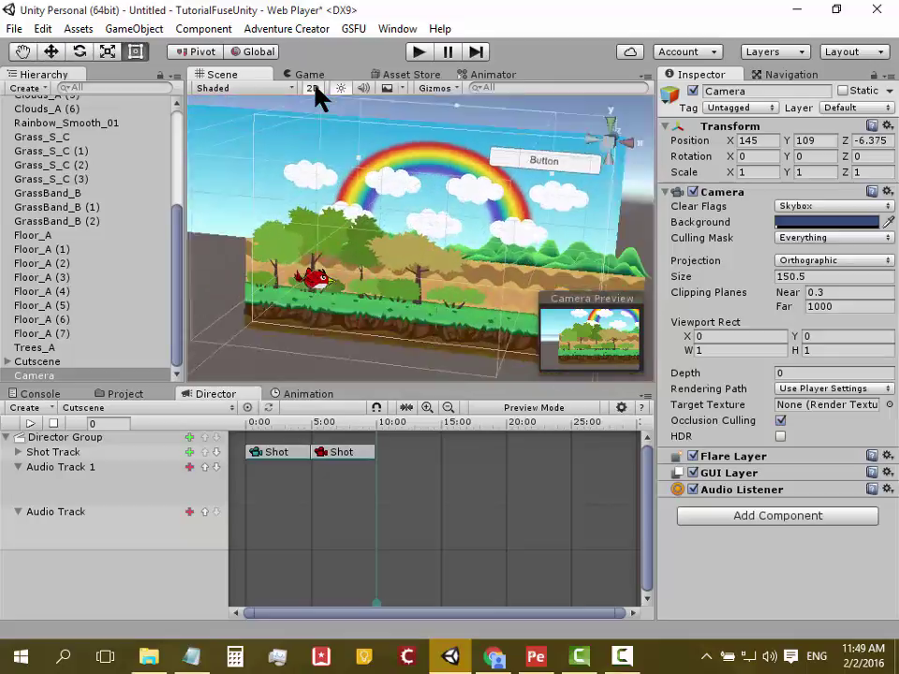
{"action": "left_click", "coordinate": [314, 88]}
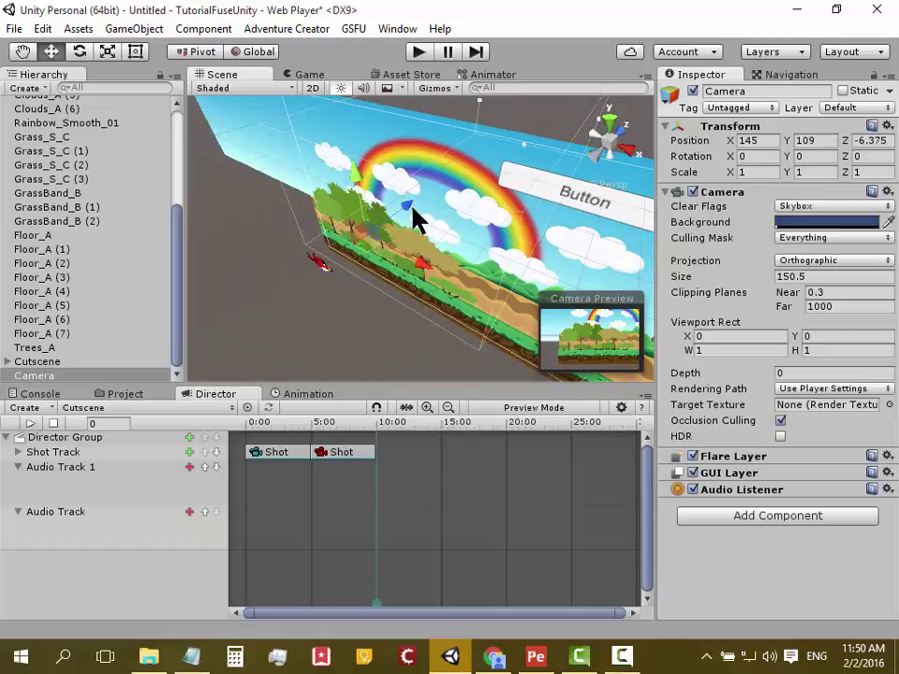
{"action": "mouse_move", "coordinate": [413, 209]}
{"action": "left_mouse_down"}
{"action": "mouse_move", "coordinate": [327, 261]}
{"action": "mouse_move", "coordinate": [360, 245]}
{"action": "mouse_move", "coordinate": [354, 238]}
{"action": "left_mouse_up"}
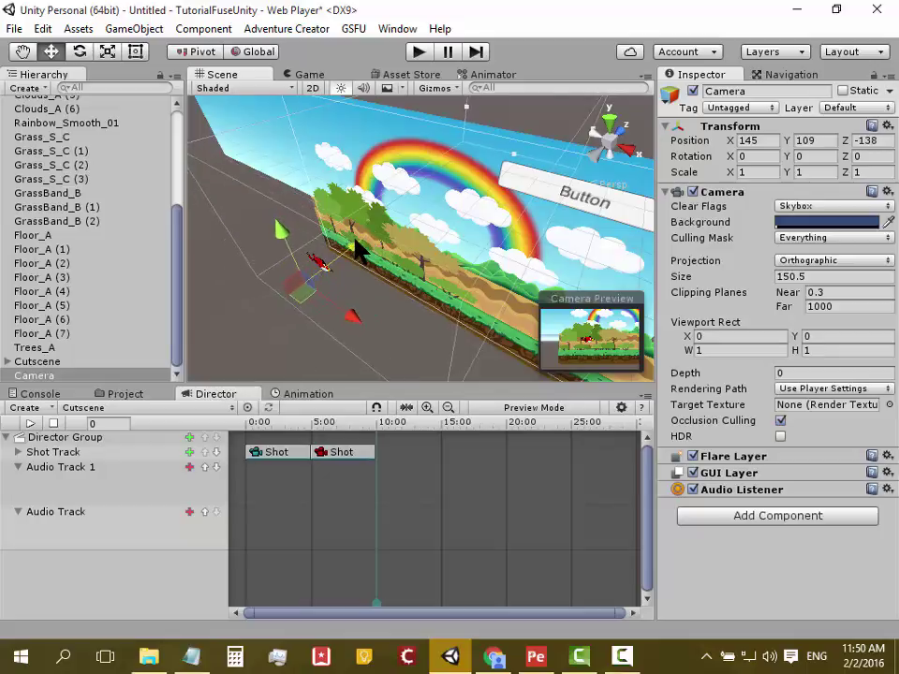
{"action": "mouse_move", "coordinate": [370, 311]}
{"action": "left_mouse_down", "text": "alt"}
{"action": "mouse_move", "coordinate": [387, 316]}
{"action": "mouse_move", "coordinate": [451, 191]}
{"action": "mouse_move", "coordinate": [457, 235]}
{"action": "mouse_move", "coordinate": [424, 262]}
{"action": "mouse_move", "coordinate": [482, 223]}
{"action": "mouse_move", "coordinate": [391, 265]}
{"action": "mouse_move", "coordinate": [398, 298]}
{"action": "mouse_move", "coordinate": [396, 286]}
{"action": "mouse_move", "coordinate": [375, 287]}
{"action": "mouse_move", "coordinate": [409, 281]}
{"action": "mouse_move", "coordinate": [369, 281]}
{"action": "mouse_move", "coordinate": [409, 277]}
{"action": "left_mouse_up", "text": "alt"}
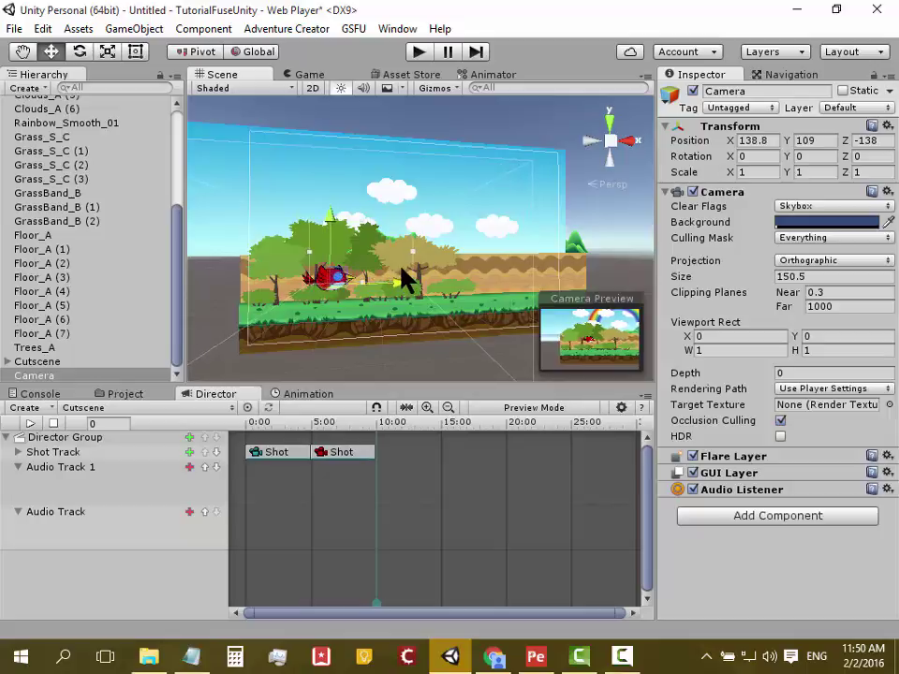
Shrink the Camera's Size from 103 to 57.4, then to 36.9, framing the red bird.
{"action": "mouse_move", "coordinate": [765, 286]}
{"action": "left_mouse_down"}
{"action": "mouse_move", "coordinate": [662, 286]}
{"action": "mouse_move", "coordinate": [688, 296]}
{"action": "left_mouse_up"}
{"action": "mouse_move", "coordinate": [748, 279]}
{"action": "left_mouse_down"}
{"action": "mouse_move", "coordinate": [672, 274]}
{"action": "mouse_move", "coordinate": [718, 297]}
{"action": "mouse_move", "coordinate": [746, 285]}
{"action": "mouse_move", "coordinate": [668, 284]}
{"action": "left_mouse_up"}
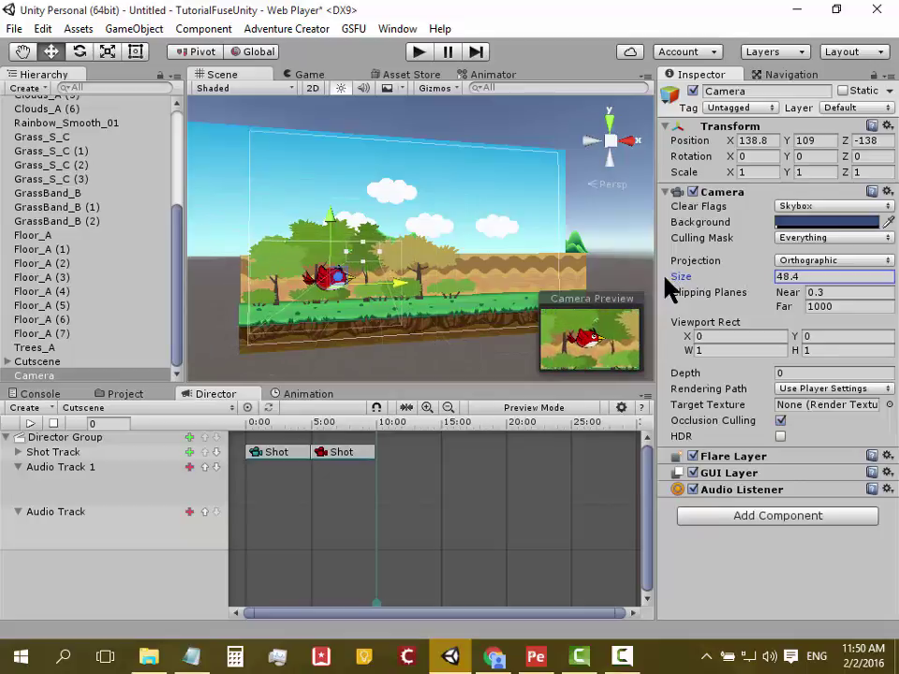
{"action": "left_click_drag", "start_coordinate": [725, 279], "coordinate": [688, 277]}
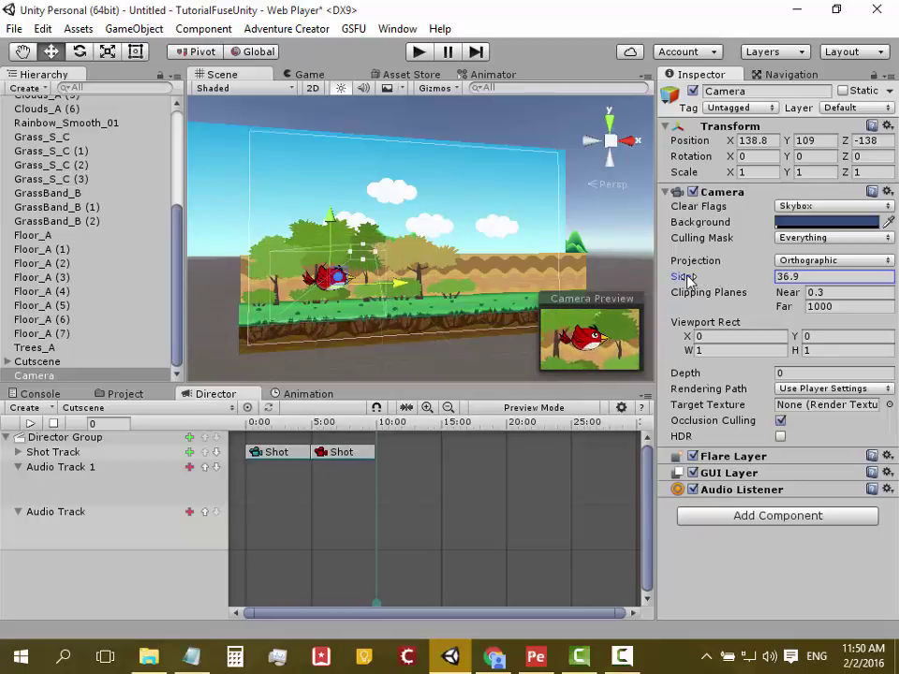
{"action": "left_click", "coordinate": [334, 453]}
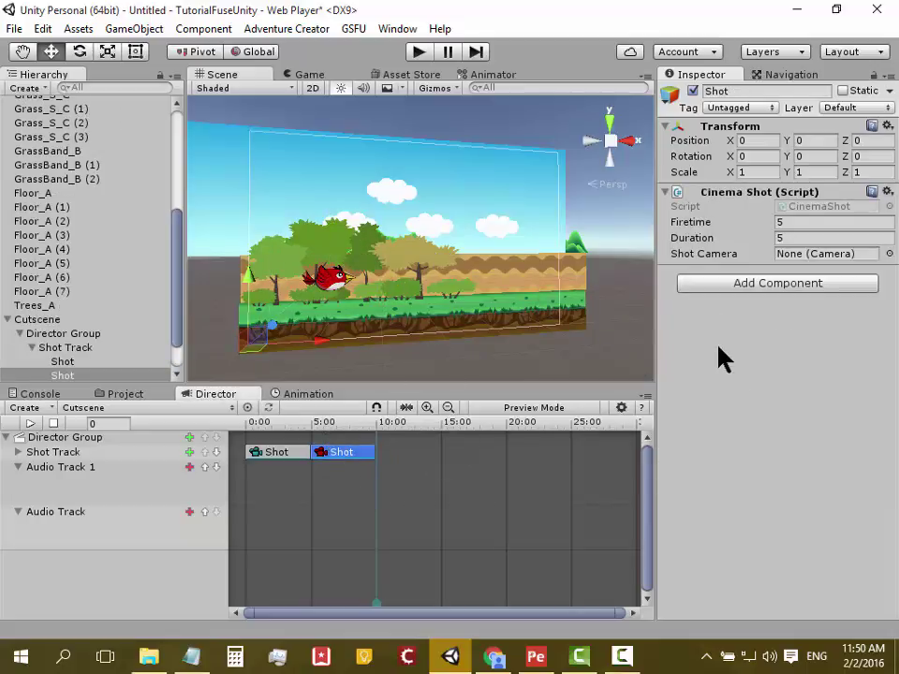
Set the second shot's Shot Camera to Camera and scrub the preview past the 5-second cut.
{"action": "left_click", "coordinate": [888, 254]}
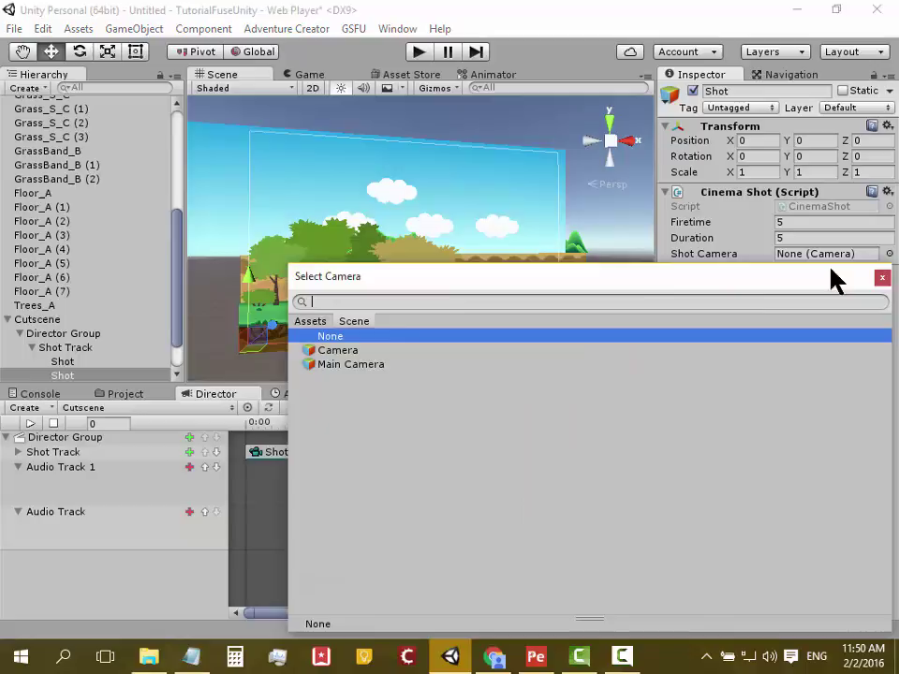
{"action": "double_click", "coordinate": [361, 352]}
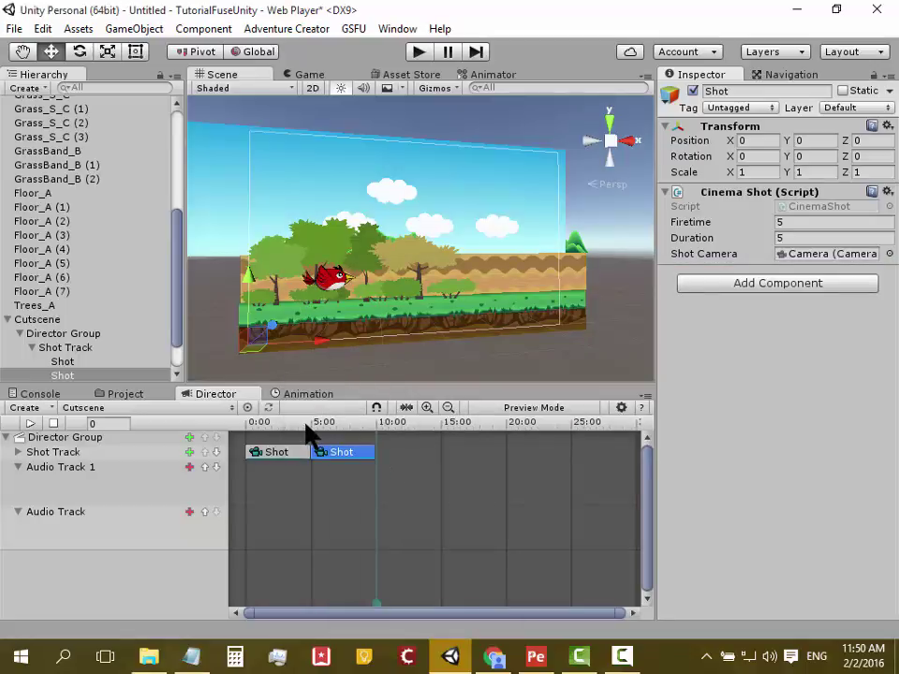
{"action": "left_click_drag", "start_coordinate": [287, 423], "coordinate": [245, 426]}
{"action": "left_click", "coordinate": [309, 75]}
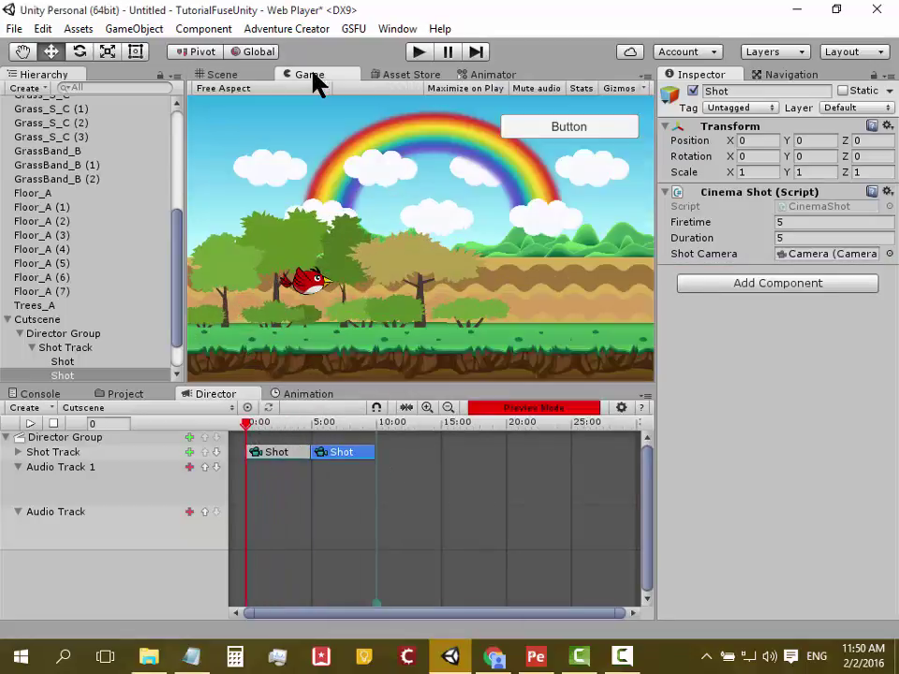
{"action": "mouse_move", "coordinate": [244, 427]}
{"action": "left_mouse_down"}
{"action": "mouse_move", "coordinate": [321, 440]}
{"action": "mouse_move", "coordinate": [254, 440]}
{"action": "mouse_move", "coordinate": [335, 434]}
{"action": "mouse_move", "coordinate": [286, 430]}
{"action": "mouse_move", "coordinate": [286, 438]}
{"action": "left_mouse_up"}
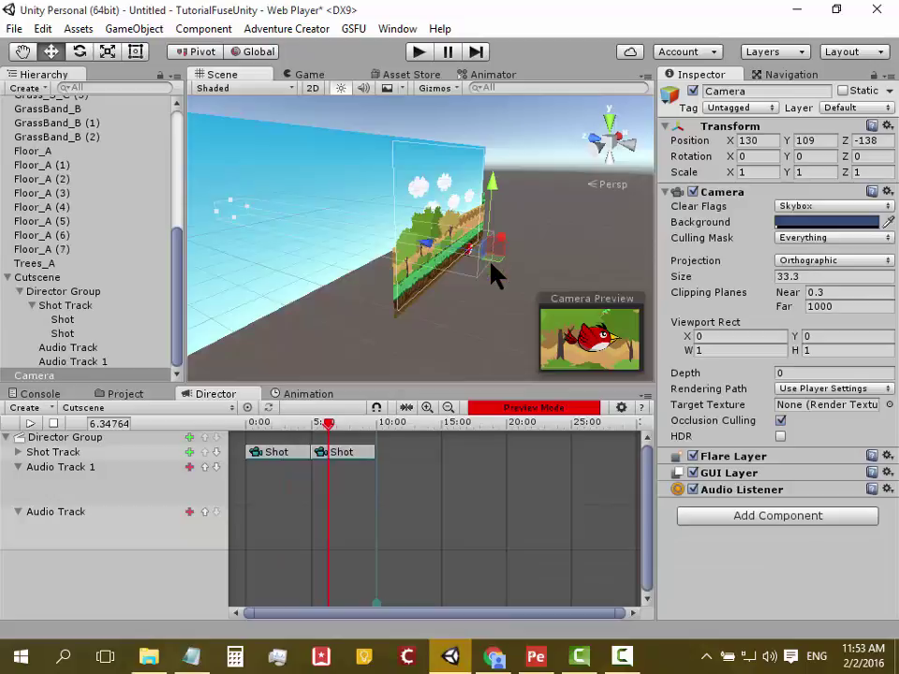
Tighten the close-up Camera to orthographic Size 23.4, then rewind the preview and show the Game view.
{"action": "left_click_drag", "start_coordinate": [491, 264], "coordinate": [311, 134], "text": "alt"}
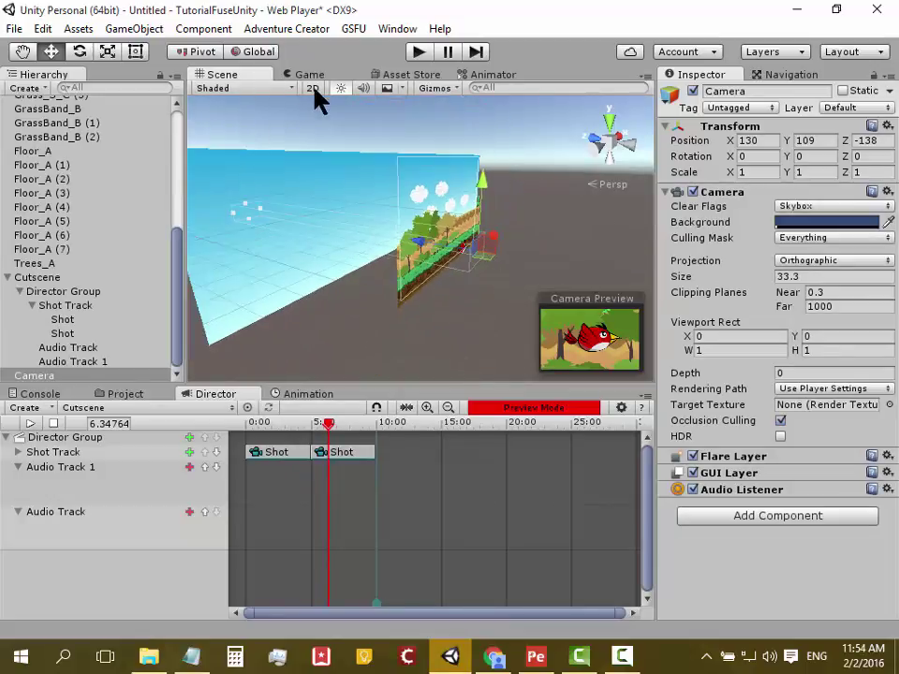
{"action": "left_click", "coordinate": [313, 88]}
{"action": "left_click", "coordinate": [314, 91]}
{"action": "left_click_drag", "start_coordinate": [498, 237], "coordinate": [496, 236]}
{"action": "mouse_move", "coordinate": [766, 278]}
{"action": "left_mouse_down"}
{"action": "mouse_move", "coordinate": [736, 284]}
{"action": "mouse_move", "coordinate": [773, 281]}
{"action": "left_mouse_up"}
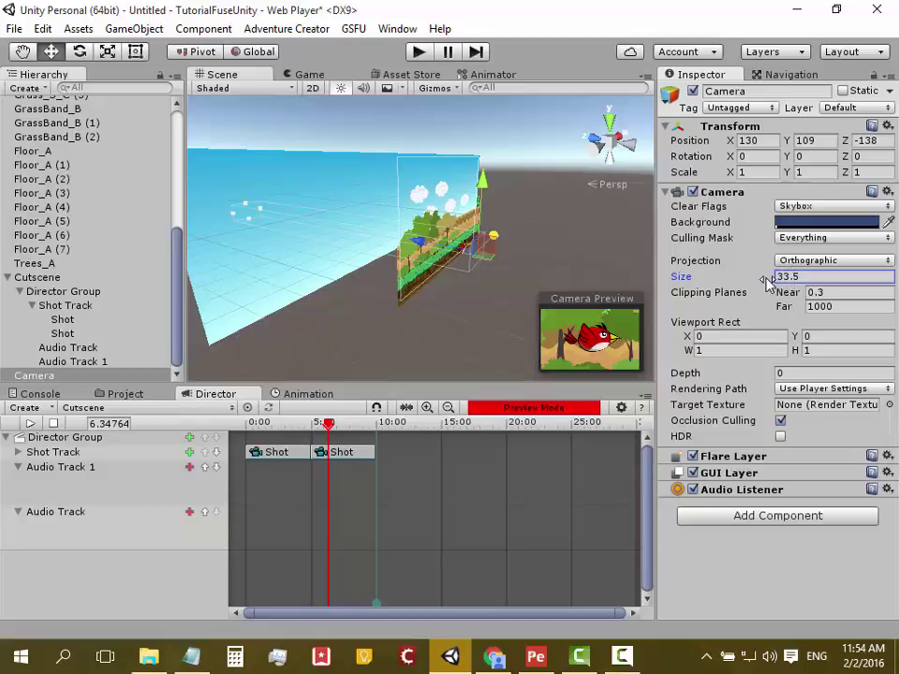
{"action": "mouse_move", "coordinate": [767, 281]}
{"action": "left_mouse_down"}
{"action": "mouse_move", "coordinate": [755, 283]}
{"action": "mouse_move", "coordinate": [777, 280]}
{"action": "mouse_move", "coordinate": [642, 286]}
{"action": "mouse_move", "coordinate": [755, 281]}
{"action": "mouse_move", "coordinate": [688, 293]}
{"action": "mouse_move", "coordinate": [759, 283]}
{"action": "mouse_move", "coordinate": [693, 277]}
{"action": "mouse_move", "coordinate": [748, 276]}
{"action": "mouse_move", "coordinate": [711, 283]}
{"action": "mouse_move", "coordinate": [720, 281]}
{"action": "left_mouse_up"}
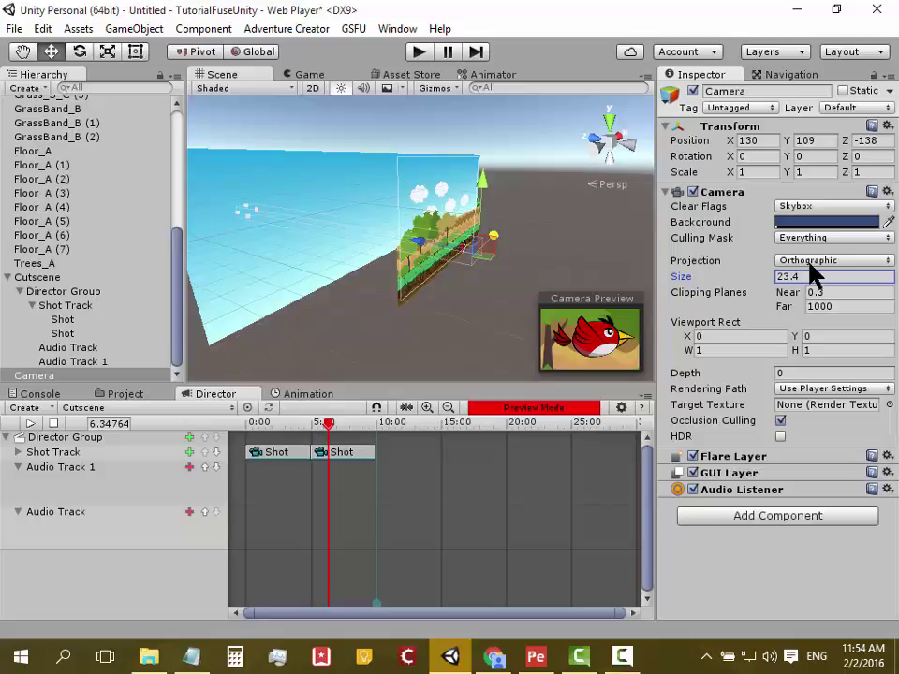
{"action": "left_click", "coordinate": [811, 262]}
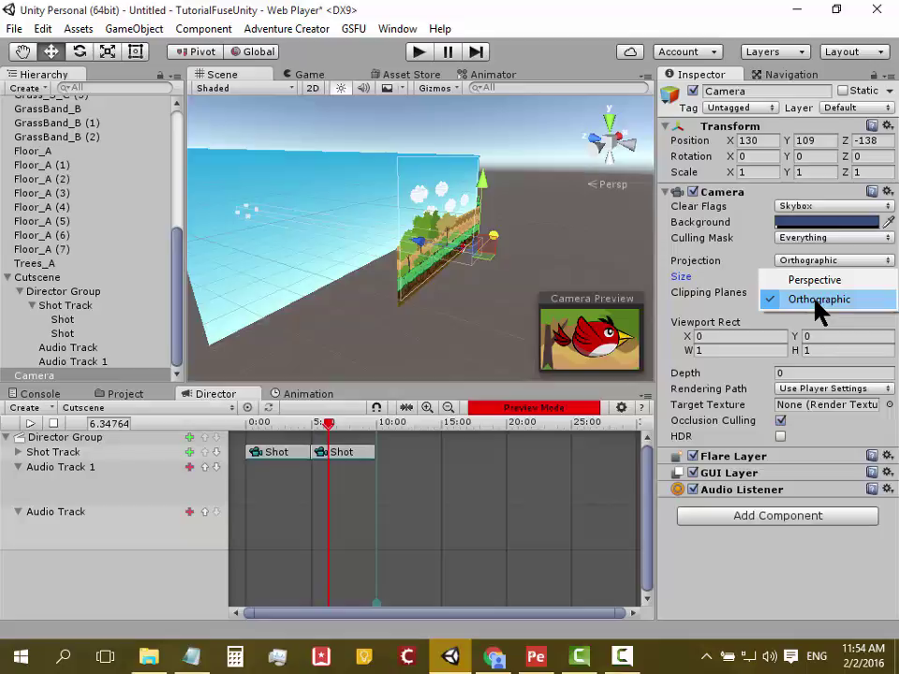
{"action": "left_click", "coordinate": [818, 305]}
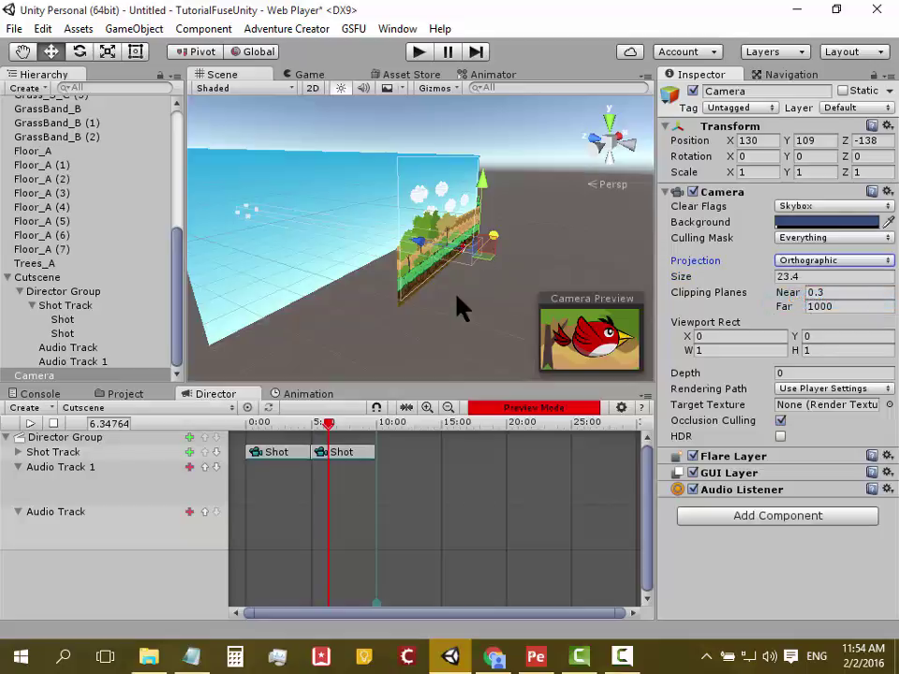
{"action": "mouse_move", "coordinate": [329, 424]}
{"action": "left_mouse_down"}
{"action": "mouse_move", "coordinate": [252, 426]}
{"action": "mouse_move", "coordinate": [343, 426]}
{"action": "mouse_move", "coordinate": [270, 451]}
{"action": "mouse_move", "coordinate": [321, 458]}
{"action": "mouse_move", "coordinate": [276, 474]}
{"action": "left_mouse_up"}
{"action": "left_click", "coordinate": [301, 75]}
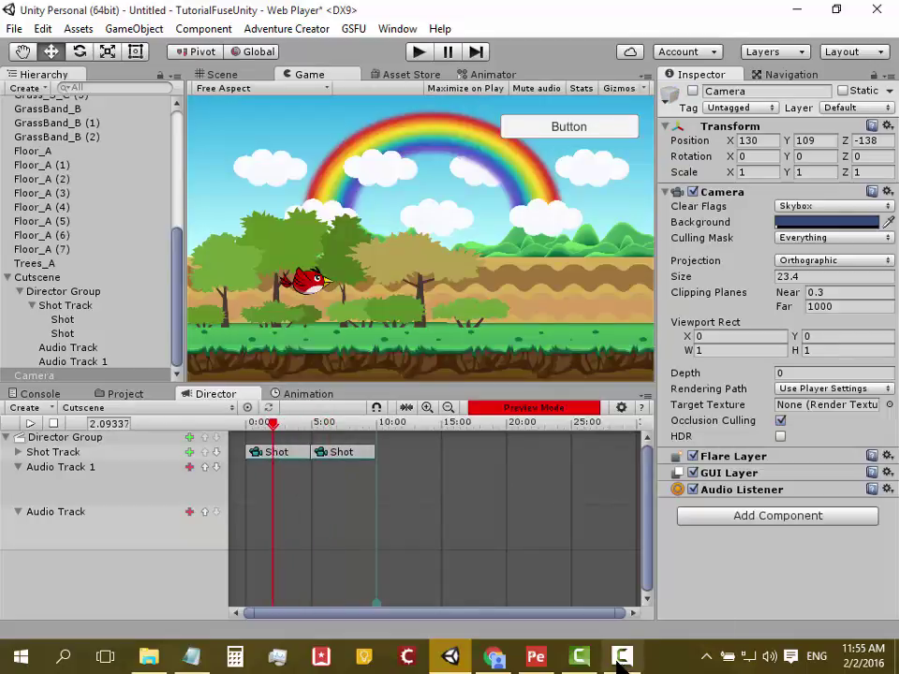
Play the game, scrub the Director timeline to check the cut, then select Camera and collapse Cutscene.
{"action": "left_click", "coordinate": [417, 53]}
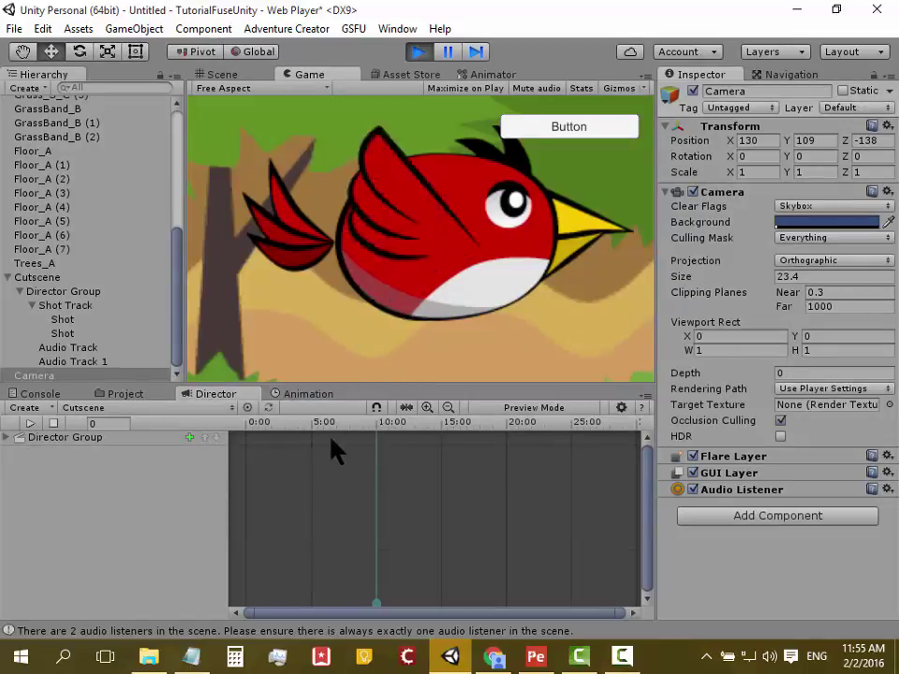
{"action": "mouse_move", "coordinate": [334, 424]}
{"action": "left_mouse_down"}
{"action": "mouse_move", "coordinate": [267, 427]}
{"action": "mouse_move", "coordinate": [336, 426]}
{"action": "mouse_move", "coordinate": [287, 439]}
{"action": "mouse_move", "coordinate": [337, 429]}
{"action": "mouse_move", "coordinate": [309, 435]}
{"action": "mouse_move", "coordinate": [330, 442]}
{"action": "mouse_move", "coordinate": [356, 431]}
{"action": "mouse_move", "coordinate": [306, 426]}
{"action": "mouse_move", "coordinate": [280, 432]}
{"action": "mouse_move", "coordinate": [357, 437]}
{"action": "mouse_move", "coordinate": [267, 437]}
{"action": "left_mouse_up"}
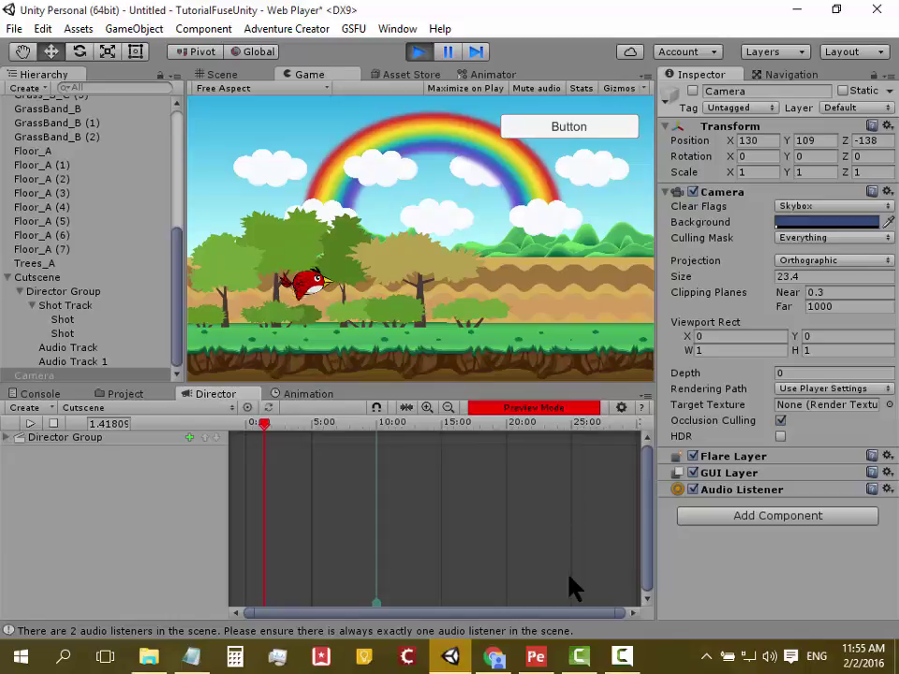
{"action": "left_click", "coordinate": [622, 655]}
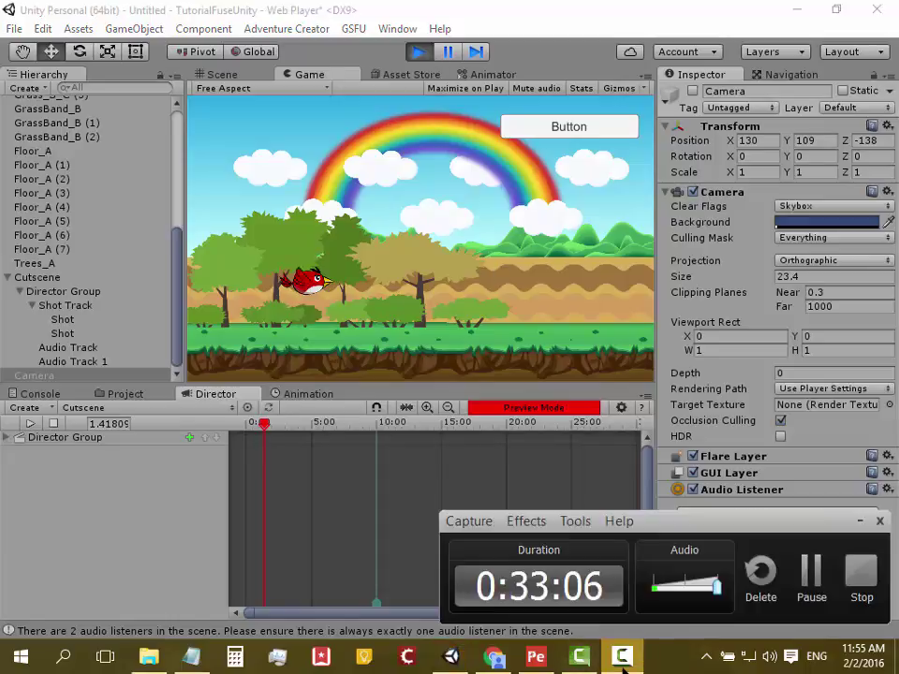
{"action": "left_click", "coordinate": [812, 573]}
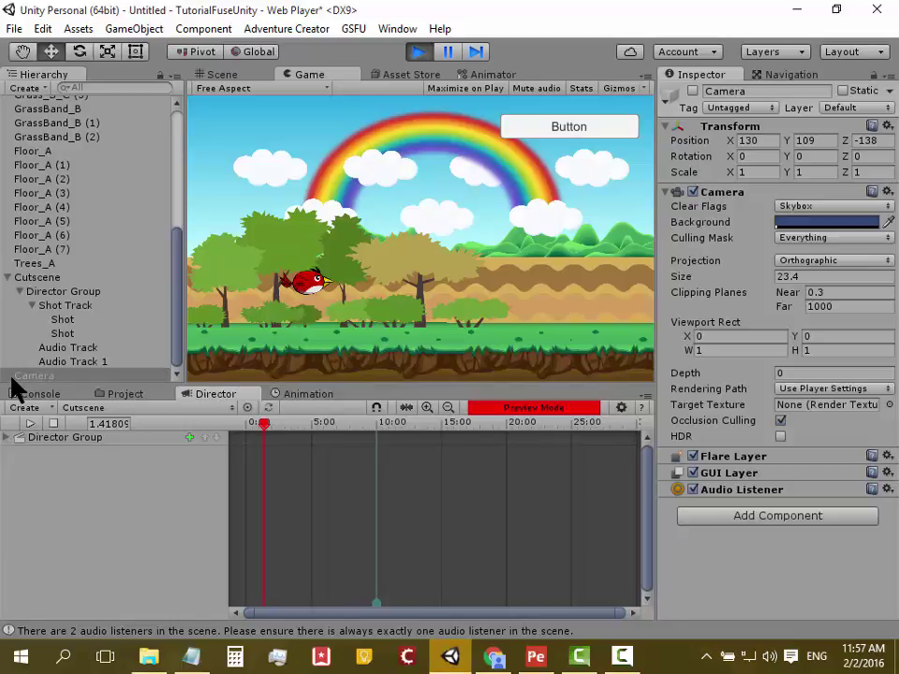
{"action": "left_click", "coordinate": [78, 378]}
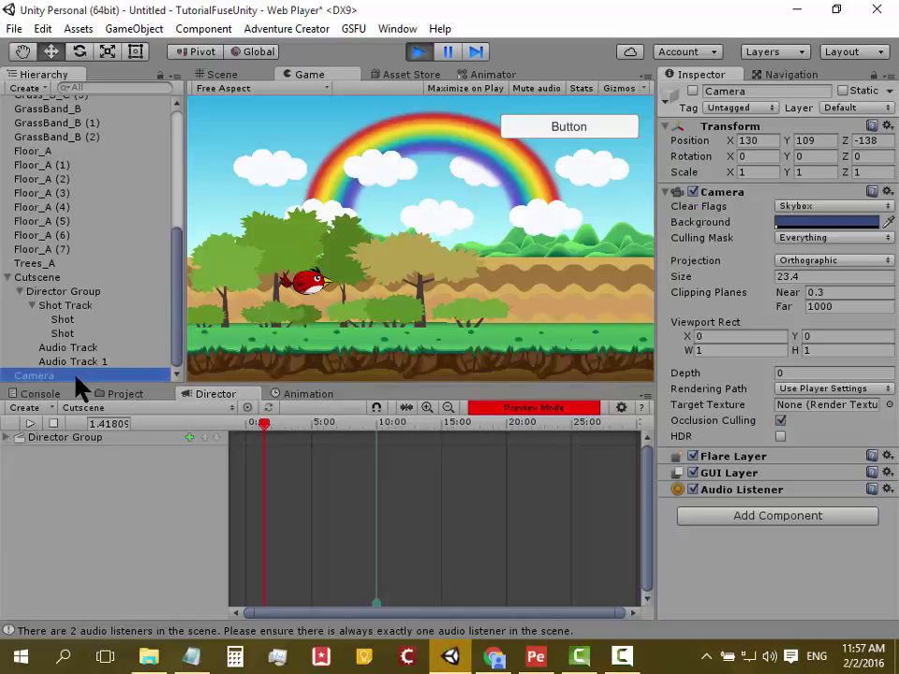
{"action": "left_click", "coordinate": [8, 277]}
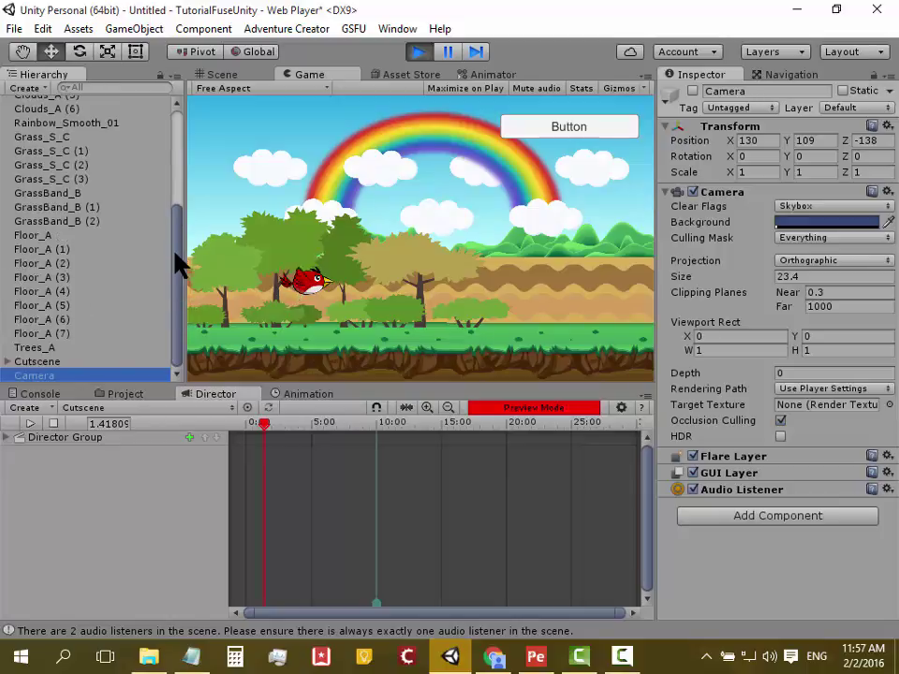
During play, collapse Red_A and drag the Camera under it as a child.
{"action": "left_click_drag", "start_coordinate": [176, 260], "coordinate": [179, 161]}
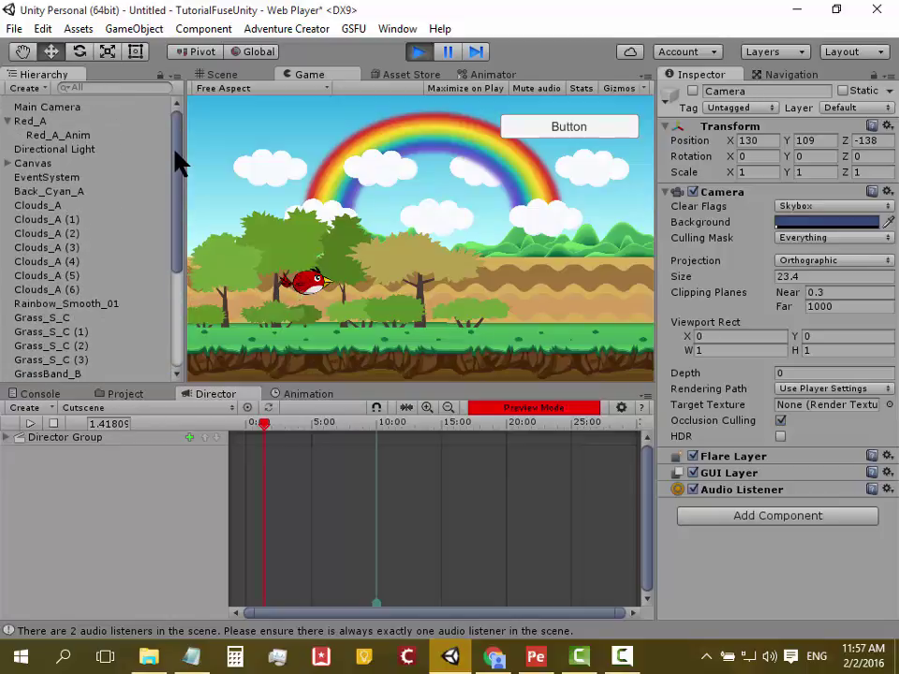
{"action": "left_click", "coordinate": [8, 120]}
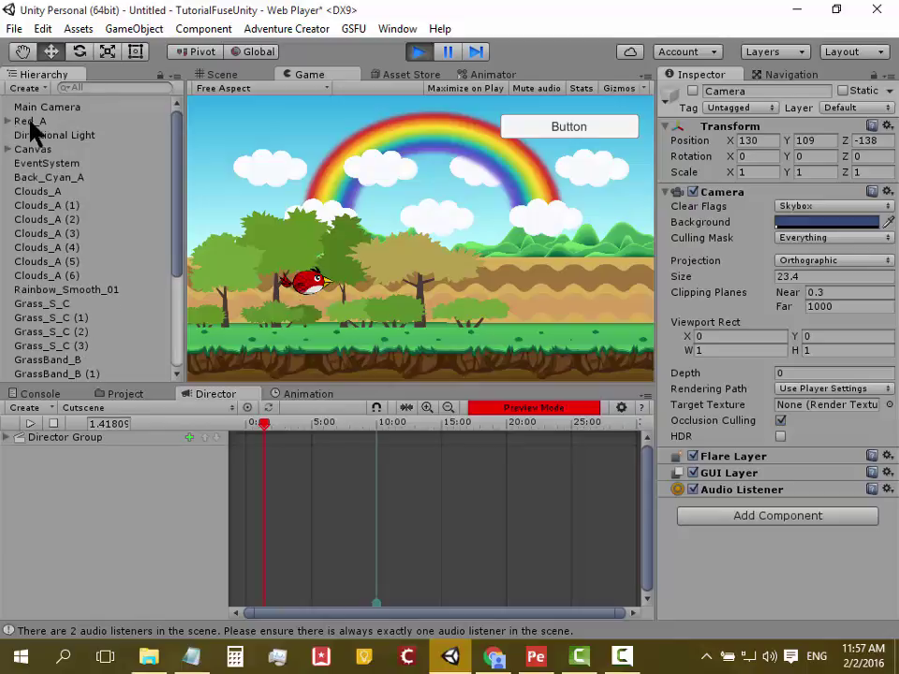
{"action": "left_click_drag", "start_coordinate": [176, 178], "coordinate": [150, 323]}
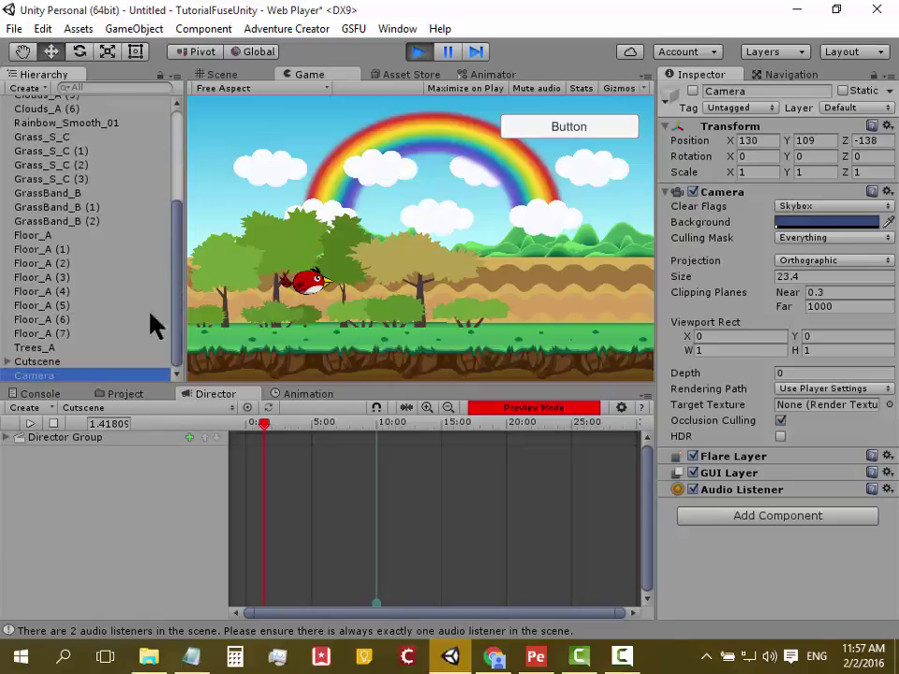
{"action": "mouse_move", "coordinate": [34, 375]}
{"action": "left_mouse_down"}
{"action": "mouse_move", "coordinate": [108, 264]}
{"action": "mouse_move", "coordinate": [97, 105]}
{"action": "left_mouse_up"}
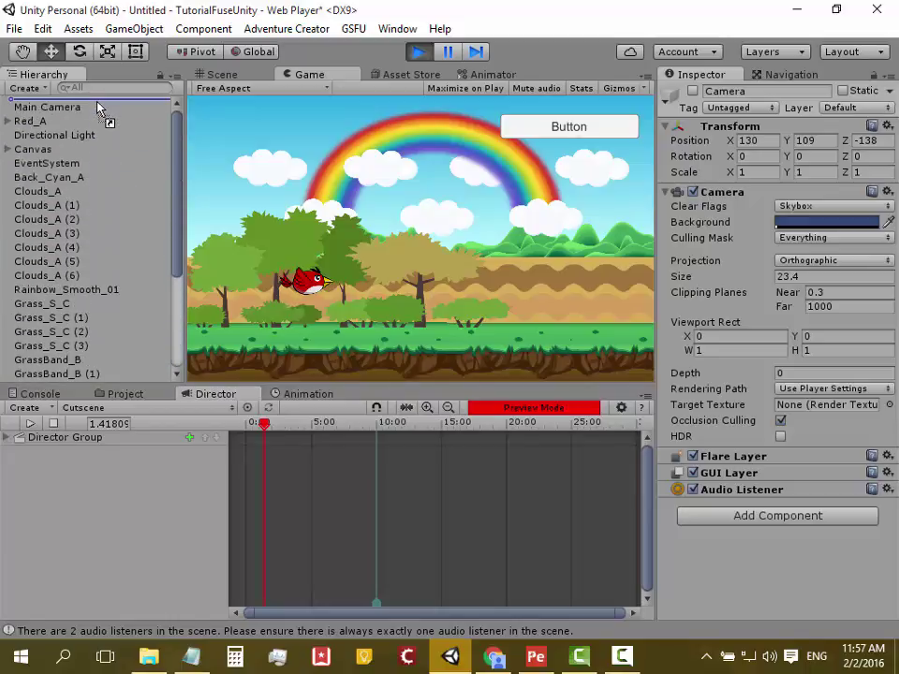
{"action": "left_click_drag", "start_coordinate": [97, 105], "coordinate": [56, 125]}
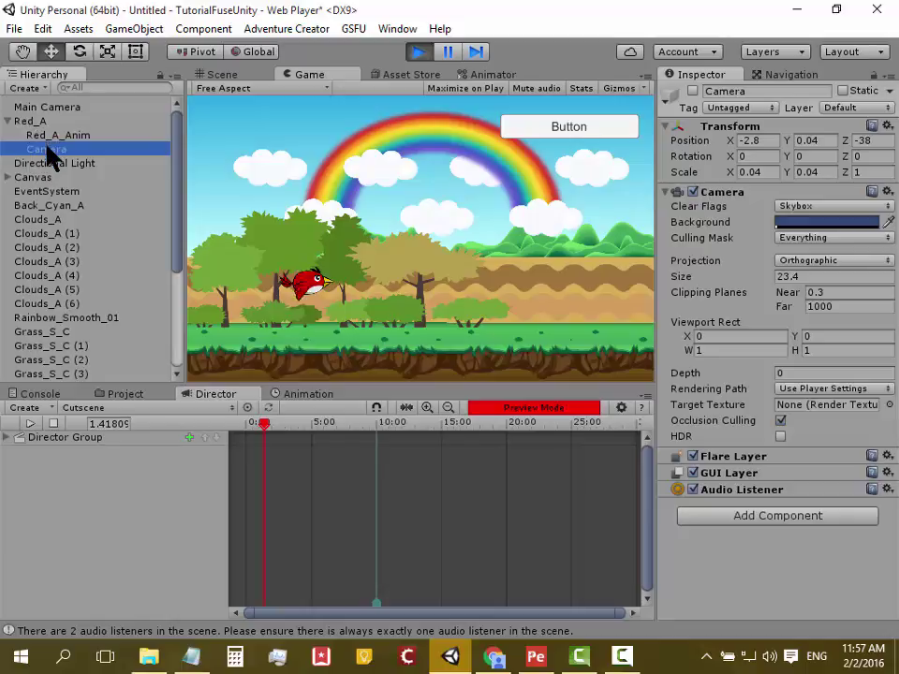
Compare the nested Camera's settings with Red_A's Animator settings in the Inspector.
{"action": "left_click", "coordinate": [53, 152]}
{"action": "left_click", "coordinate": [23, 164]}
{"action": "left_click", "coordinate": [68, 151]}
{"action": "left_click", "coordinate": [20, 122]}
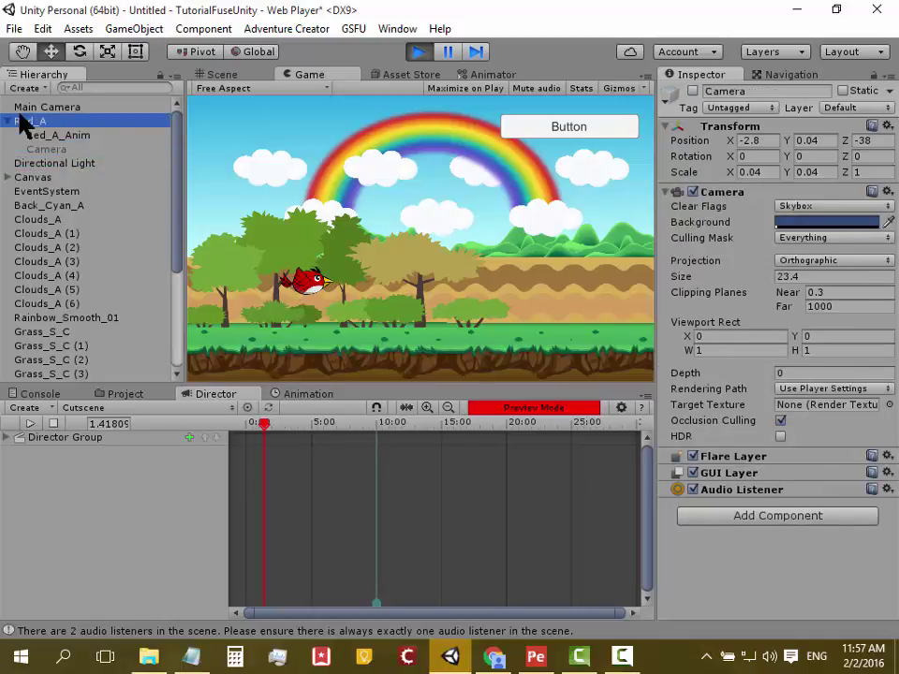
{"action": "left_click", "coordinate": [58, 148]}
{"action": "left_click", "coordinate": [42, 122]}
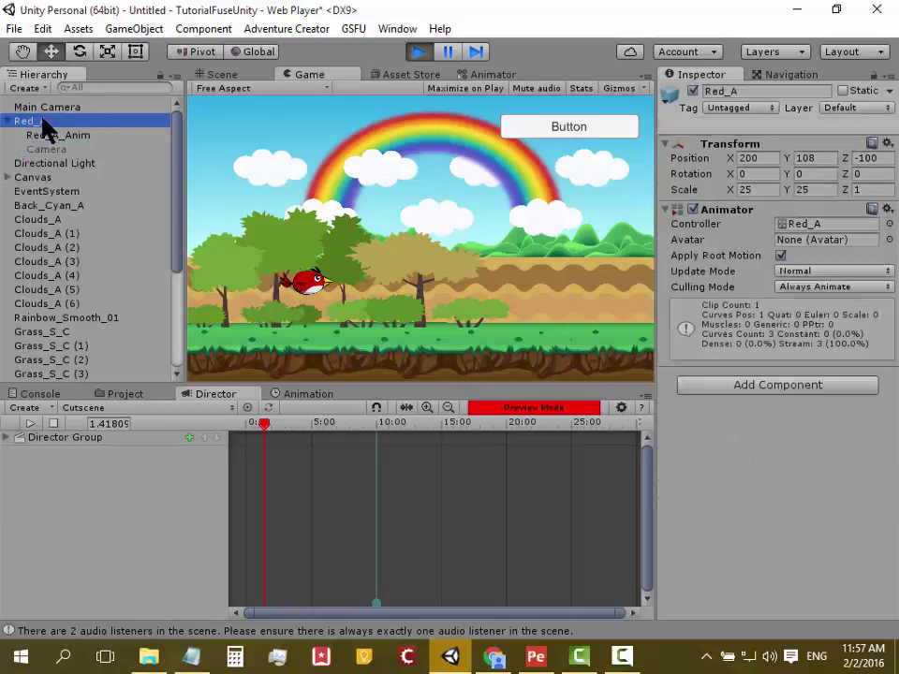
{"action": "left_click", "coordinate": [54, 150]}
{"action": "left_click", "coordinate": [42, 122]}
{"action": "left_click", "coordinate": [54, 152]}
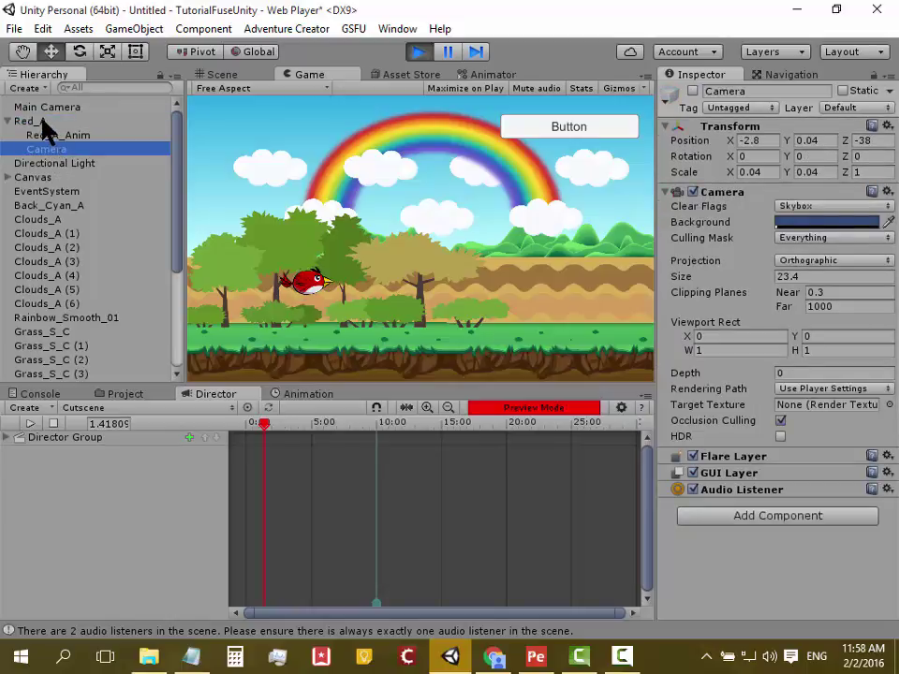
{"action": "left_click", "coordinate": [42, 122]}
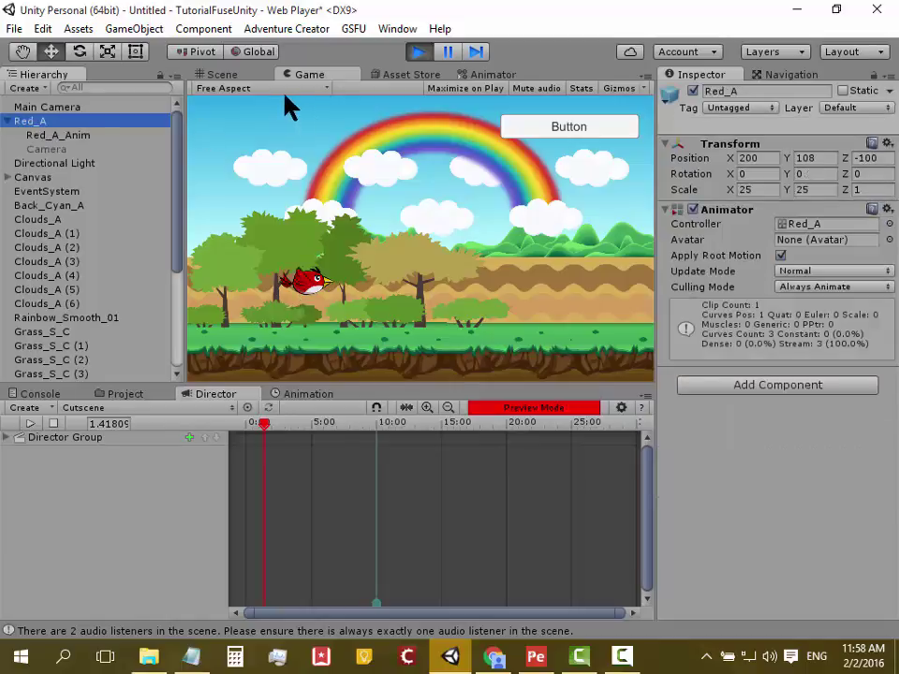
{"action": "left_click", "coordinate": [55, 148]}
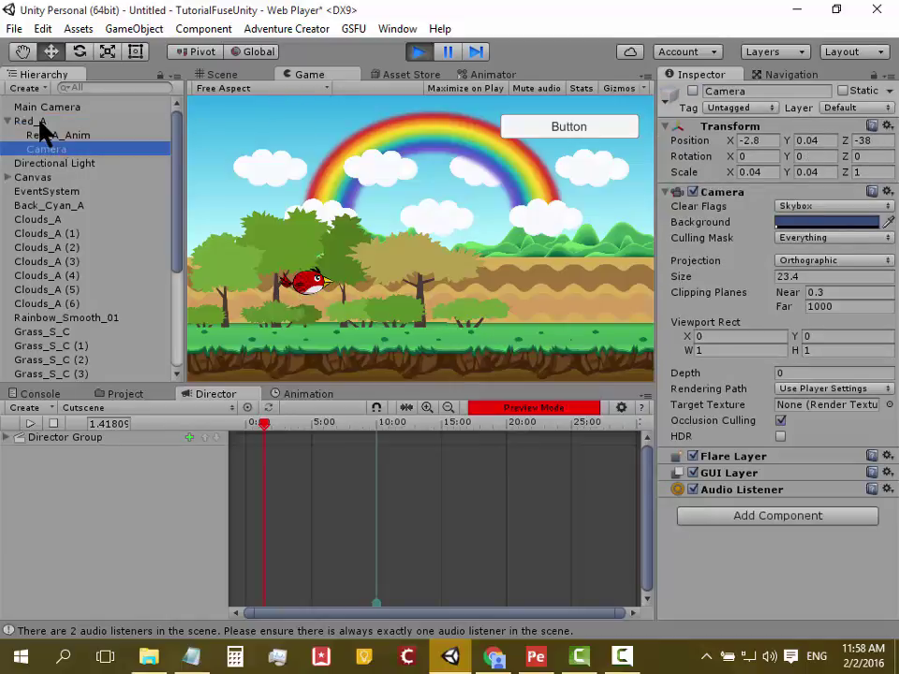
Stop play mode and parent the Camera under Red_A again.
{"action": "left_click", "coordinate": [418, 52]}
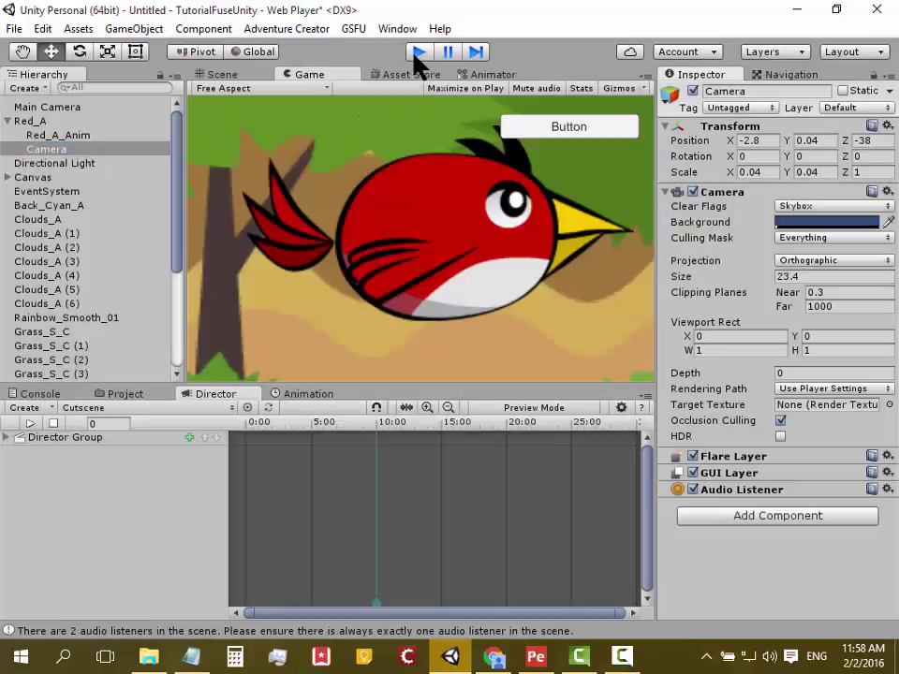
{"action": "scroll", "coordinate": [83, 227], "scroll_direction": "down", "scroll_amount": 5}
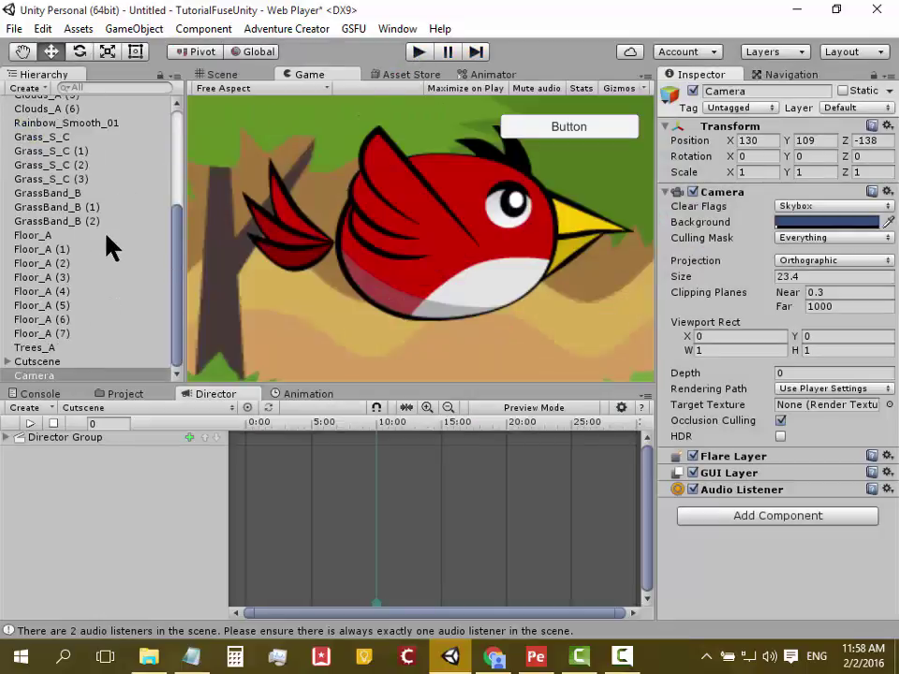
{"action": "left_click", "coordinate": [46, 376]}
{"action": "mouse_move", "coordinate": [48, 379]}
{"action": "left_mouse_down"}
{"action": "mouse_move", "coordinate": [91, 128]}
{"action": "mouse_move", "coordinate": [49, 131]}
{"action": "left_mouse_up"}
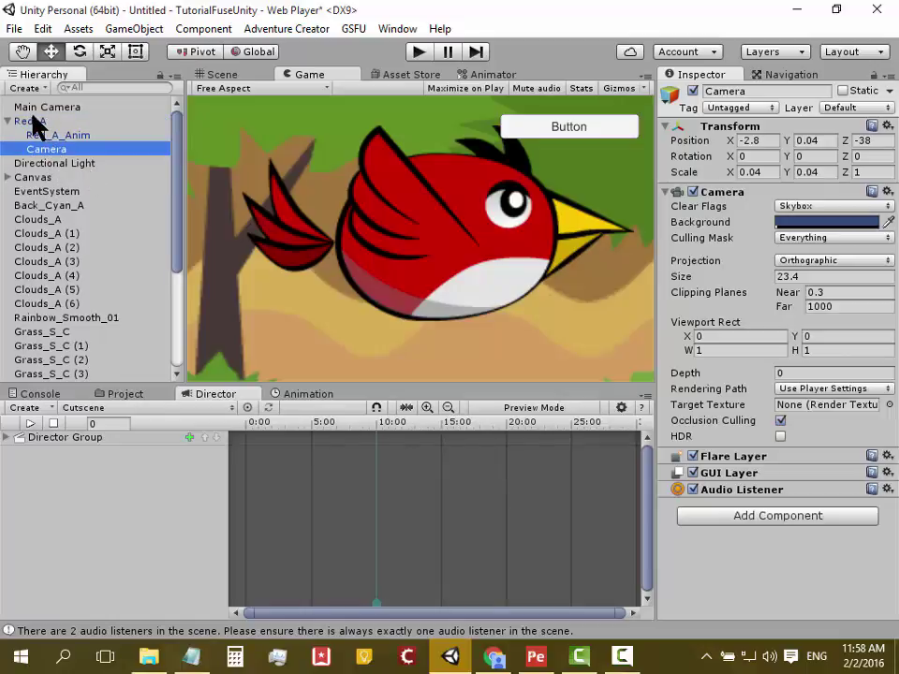
In the Scene view, move the Red_A bird right to X 792.
{"action": "left_click", "coordinate": [237, 74]}
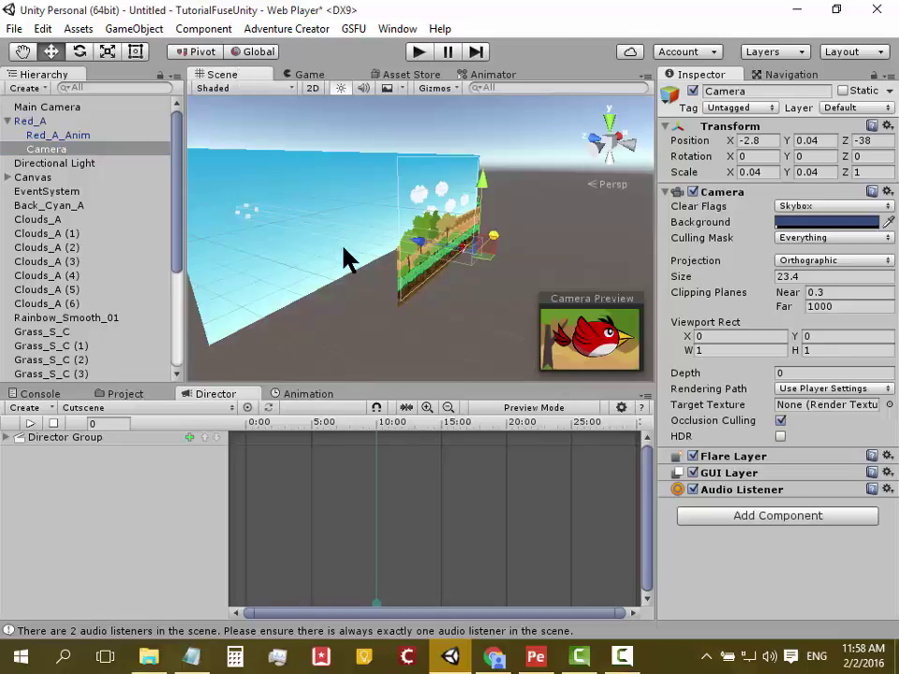
{"action": "left_click", "coordinate": [31, 121]}
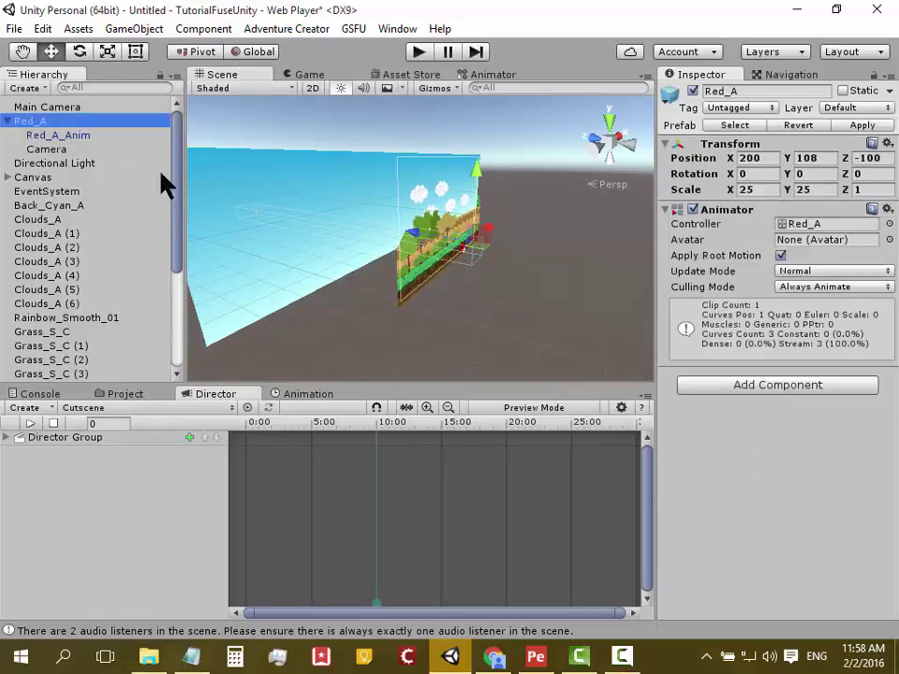
{"action": "mouse_move", "coordinate": [488, 234]}
{"action": "left_mouse_down"}
{"action": "mouse_move", "coordinate": [529, 184]}
{"action": "mouse_move", "coordinate": [571, 188]}
{"action": "left_mouse_up"}
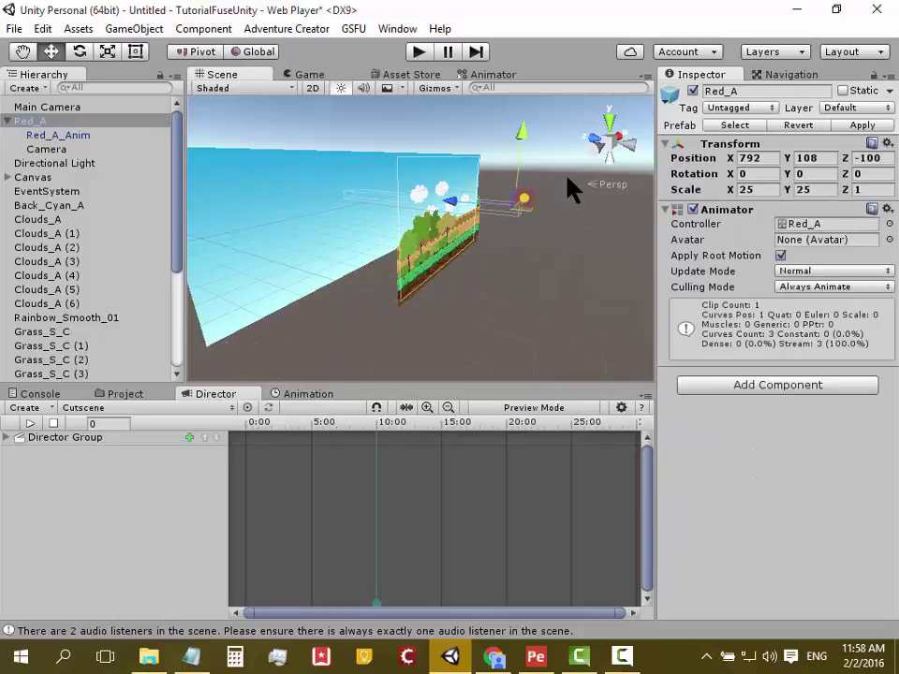
{"action": "mouse_move", "coordinate": [571, 187]}
{"action": "left_mouse_down"}
{"action": "mouse_move", "coordinate": [475, 270]}
{"action": "mouse_move", "coordinate": [473, 250]}
{"action": "mouse_move", "coordinate": [481, 287]}
{"action": "mouse_move", "coordinate": [545, 224]}
{"action": "left_mouse_up"}
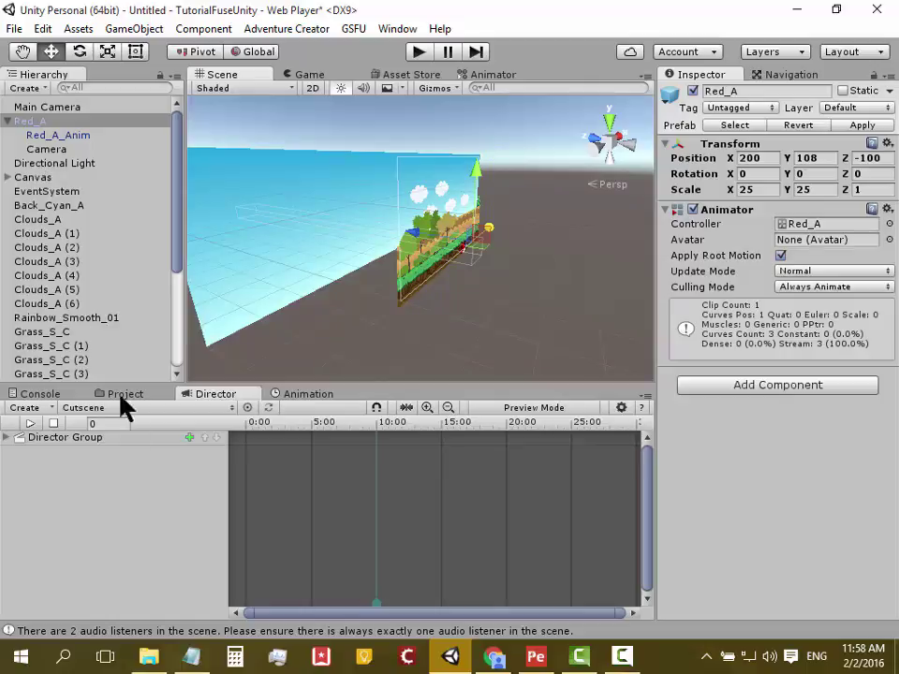
Expand the Director Group, collapse both audio tracks, set 2D view, and add an Actor Track Group.
{"action": "left_click", "coordinate": [6, 437]}
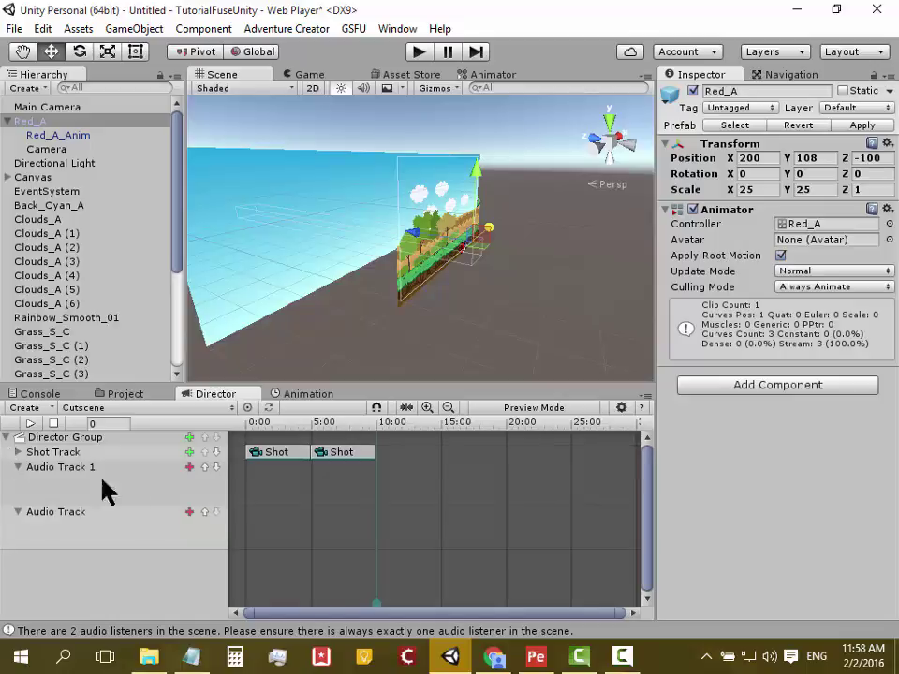
{"action": "left_click", "coordinate": [16, 511]}
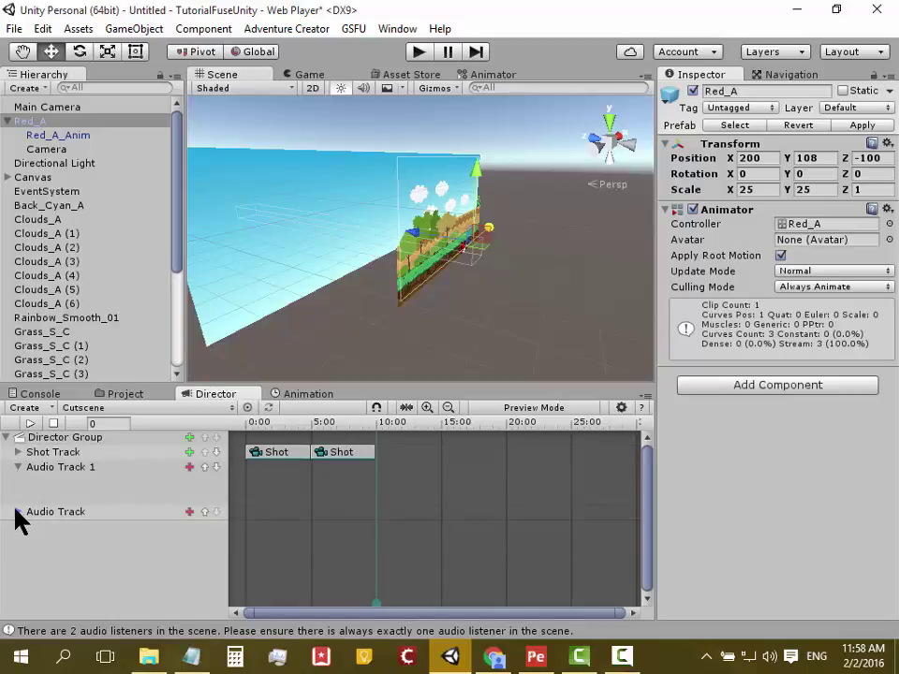
{"action": "left_click", "coordinate": [18, 467]}
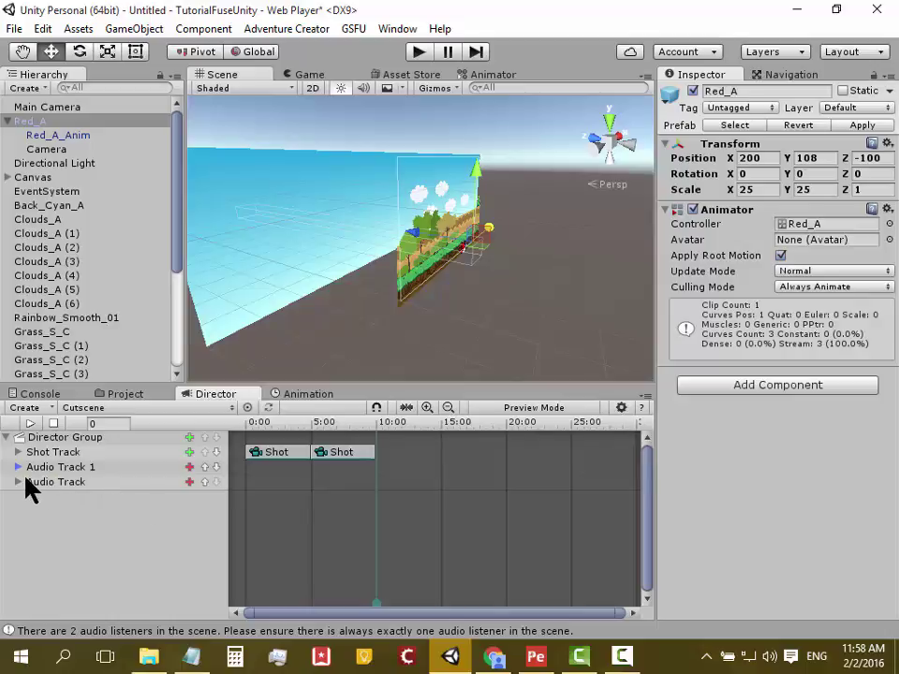
{"action": "left_click", "coordinate": [313, 88]}
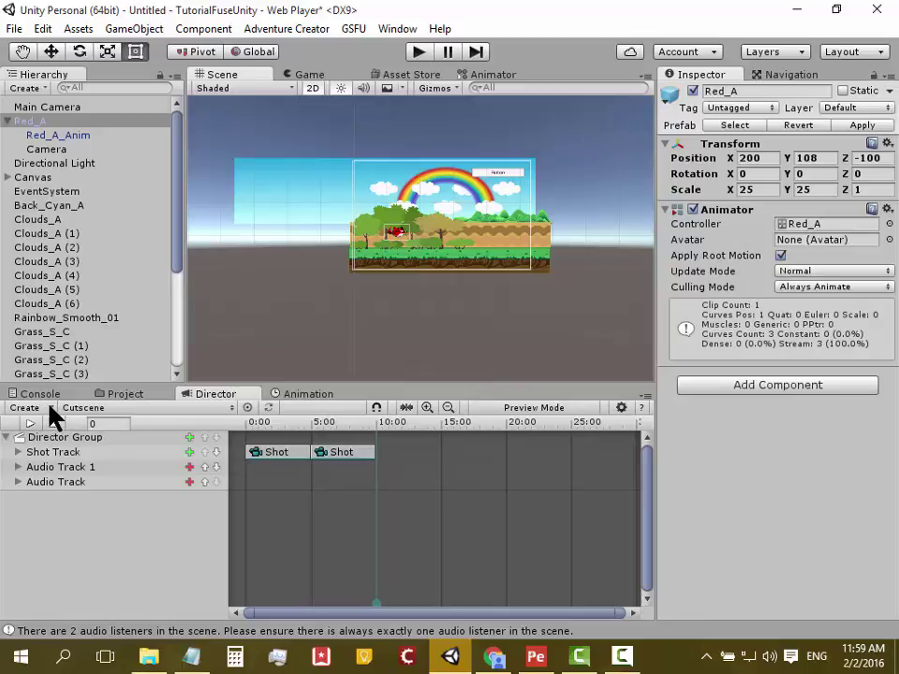
{"action": "left_click", "coordinate": [28, 408]}
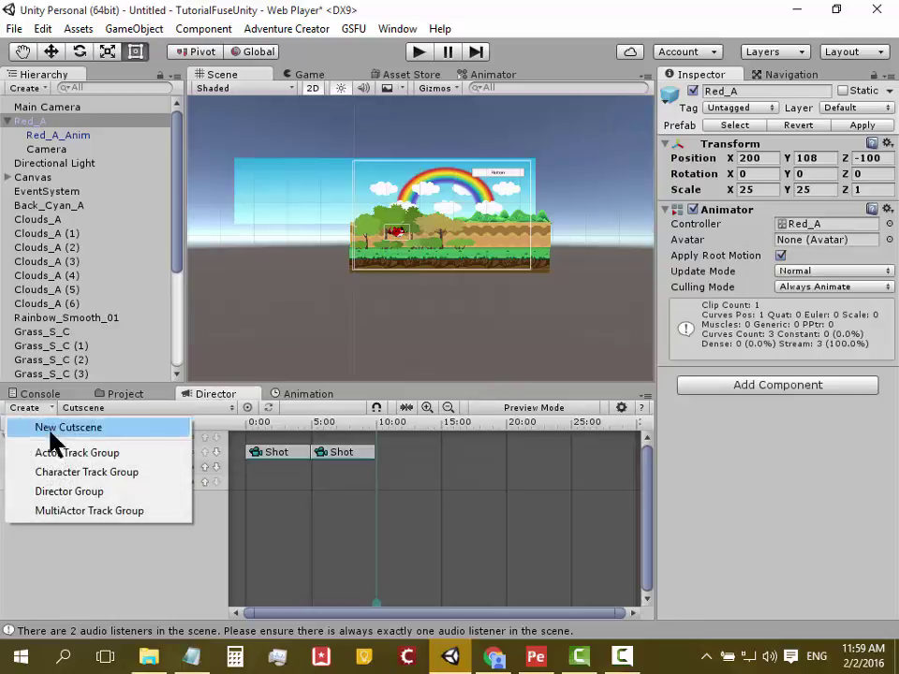
{"action": "left_click", "coordinate": [125, 455]}
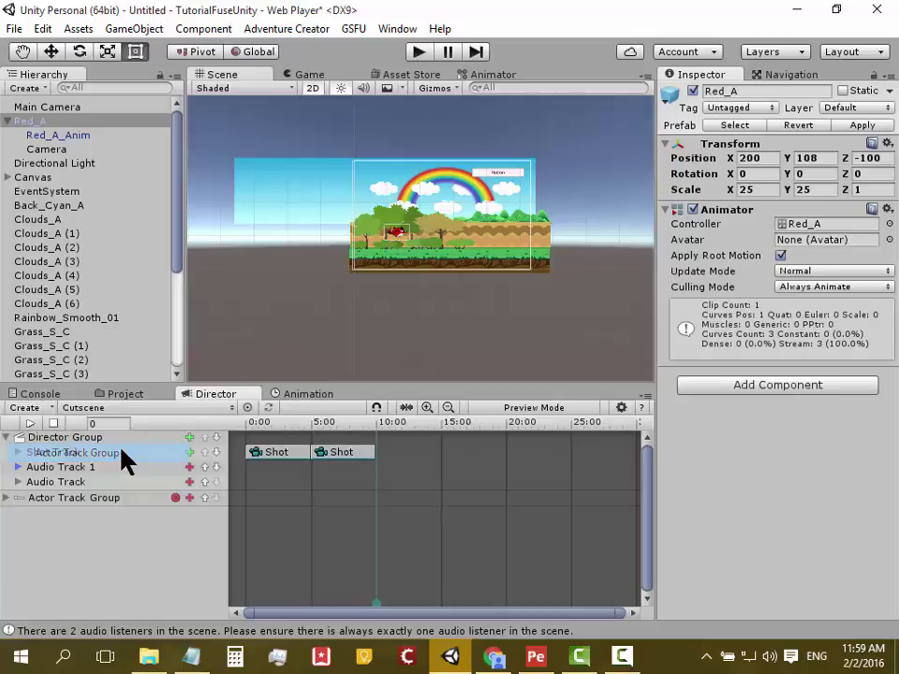
Set Red_A as the Actor Track Group's actor.
{"action": "left_click", "coordinate": [175, 498]}
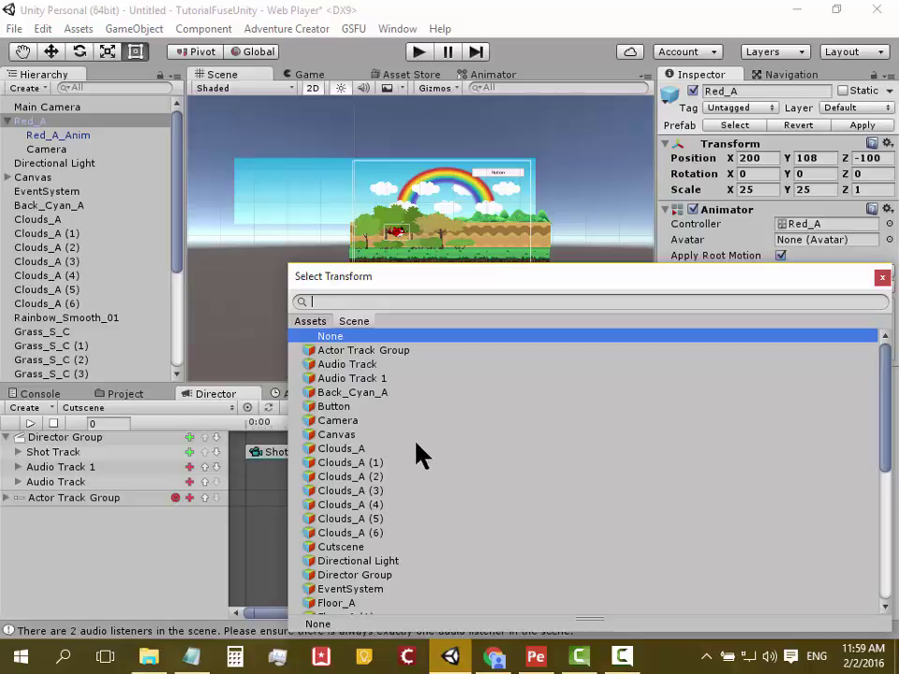
{"action": "scroll", "coordinate": [415, 453], "scroll_direction": "down", "scroll_amount": 3}
{"action": "scroll", "coordinate": [414, 453], "scroll_direction": "down", "scroll_amount": 5}
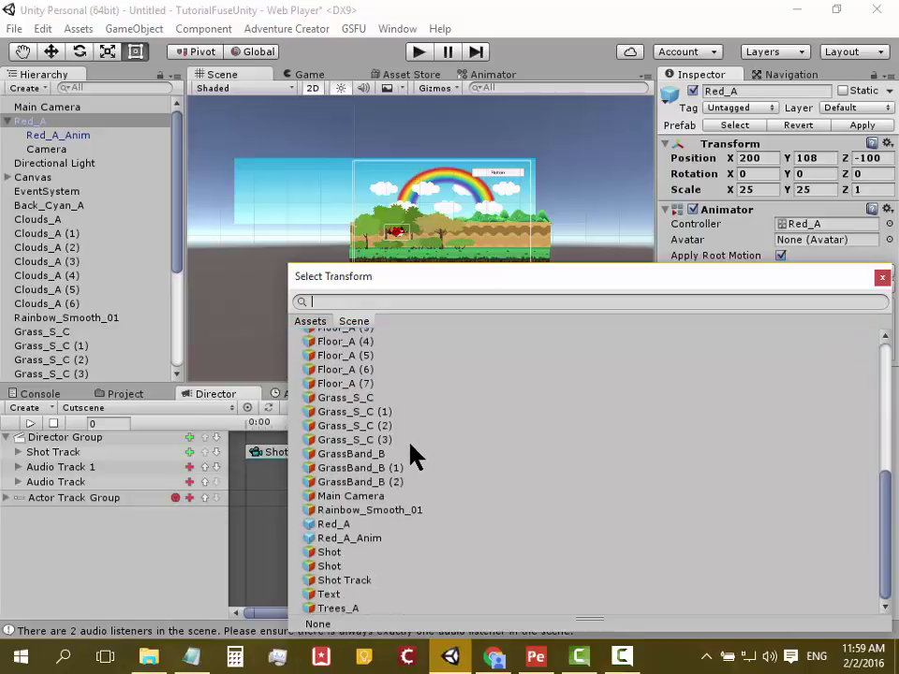
{"action": "left_click", "coordinate": [343, 526]}
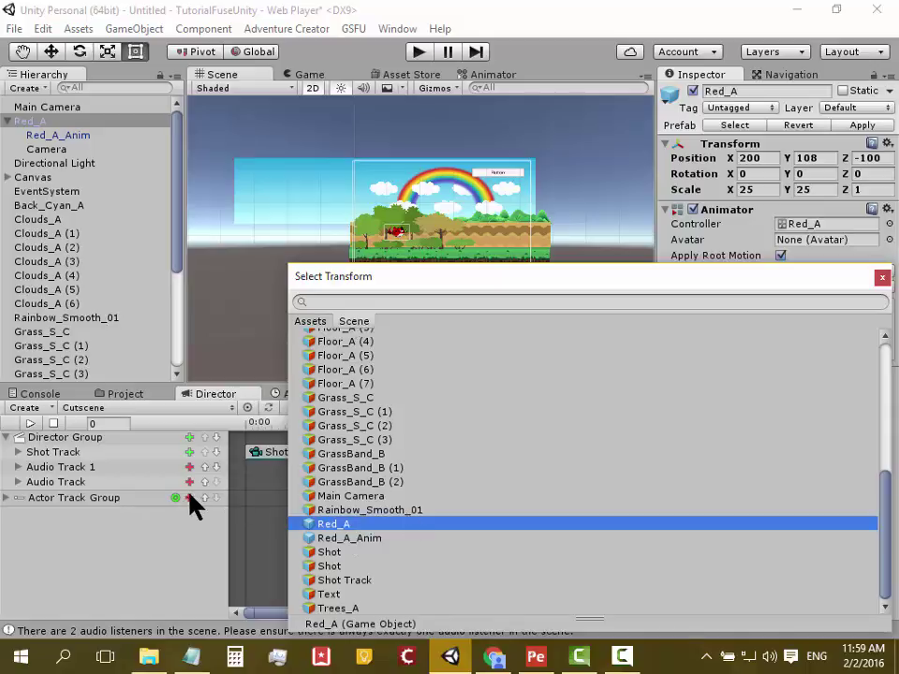
{"action": "double_click", "coordinate": [332, 527]}
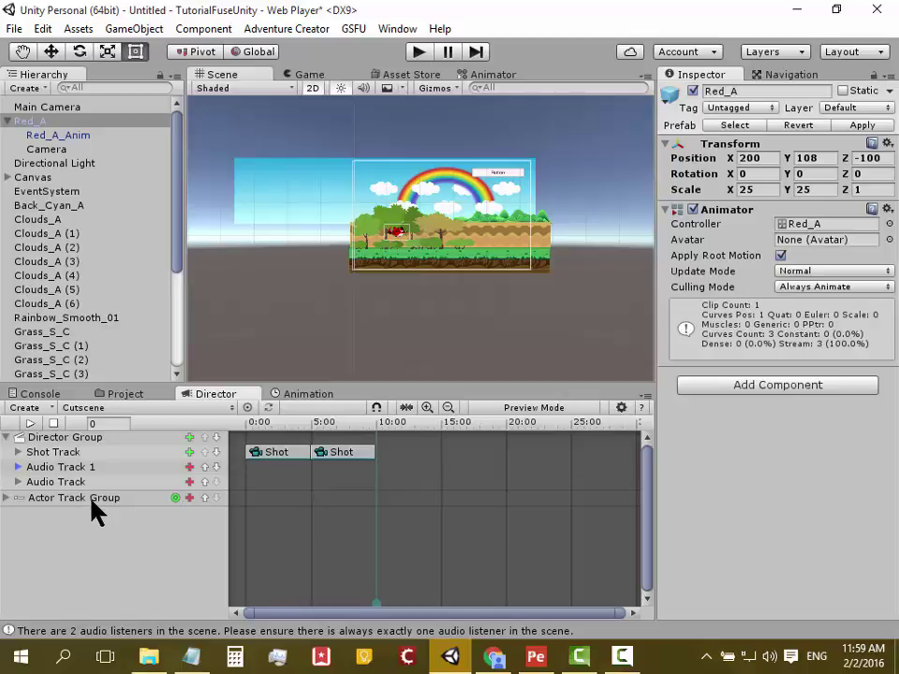
Add a Curve Track to the actor group and place a Curve clip on it.
{"action": "left_click", "coordinate": [190, 498]}
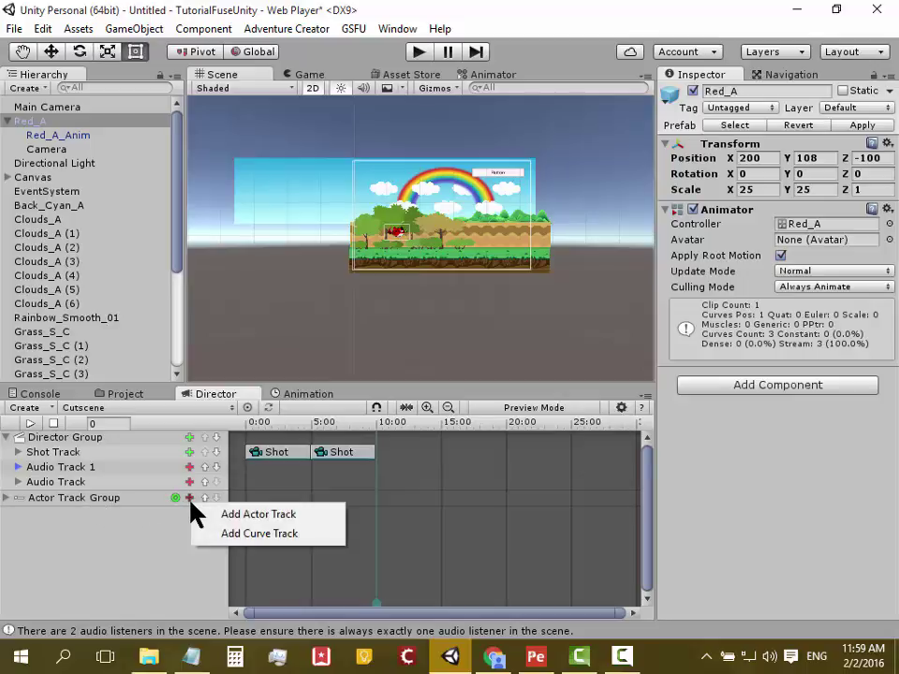
{"action": "left_click", "coordinate": [294, 533]}
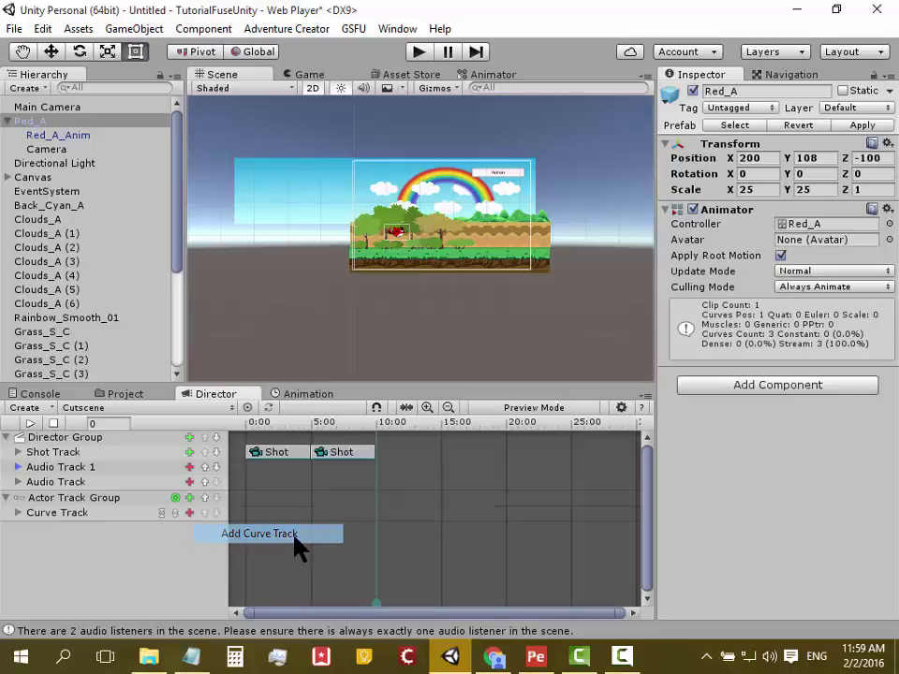
{"action": "left_click", "coordinate": [188, 513]}
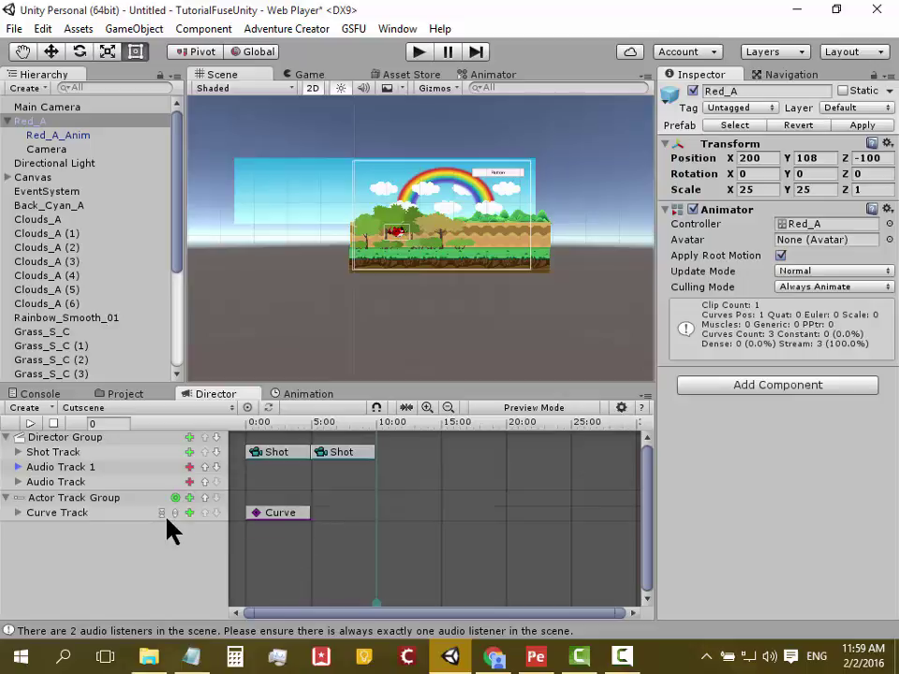
Add a Transform > Position curve to the Curve clip and expand the Curve Track to show it.
{"action": "left_click", "coordinate": [286, 518]}
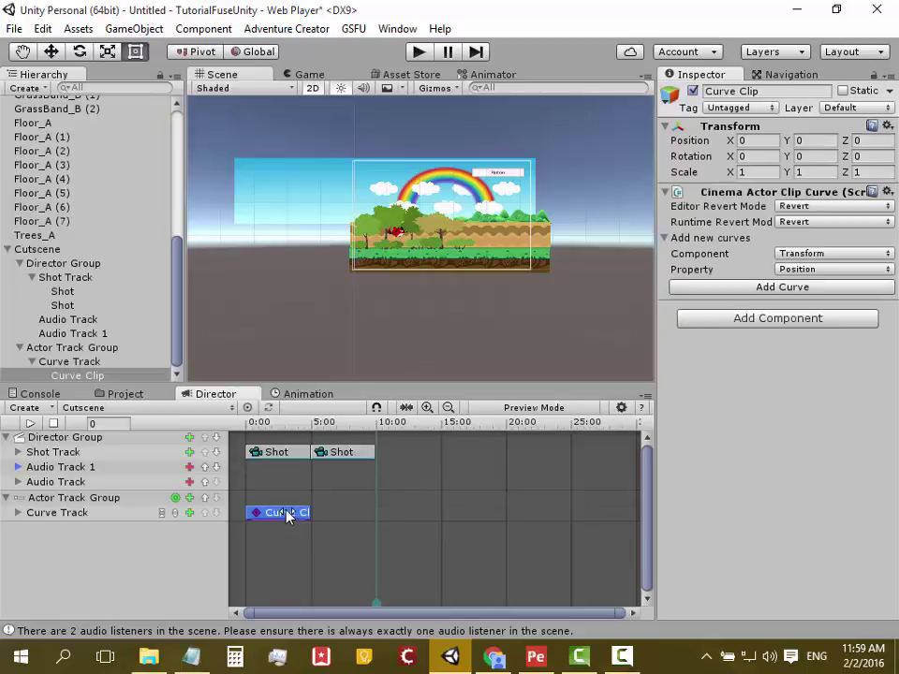
{"action": "right_click", "coordinate": [289, 519]}
{"action": "mouse_move", "coordinate": [398, 585]}
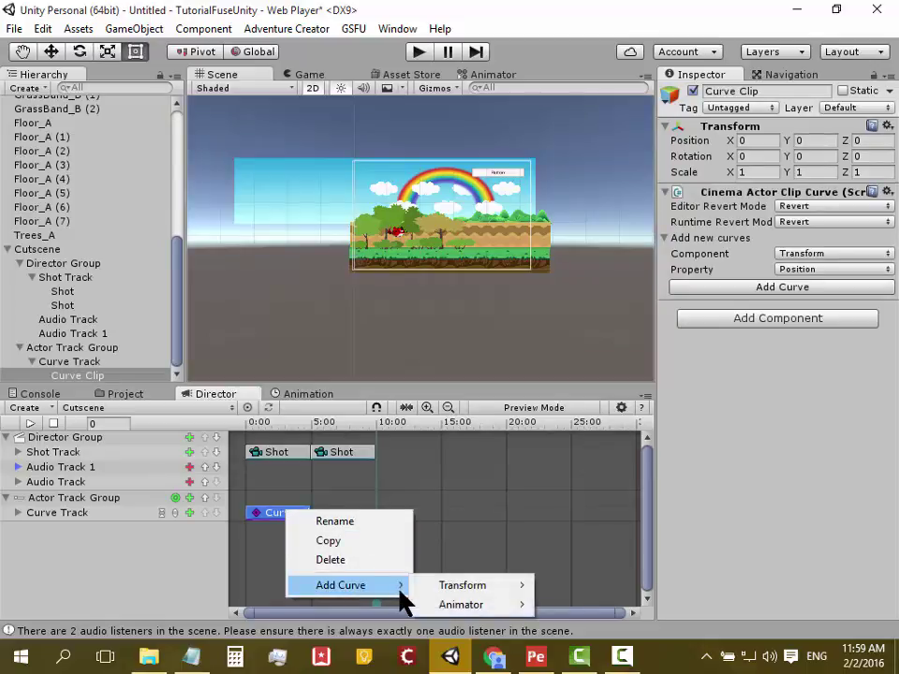
{"action": "mouse_move", "coordinate": [467, 584]}
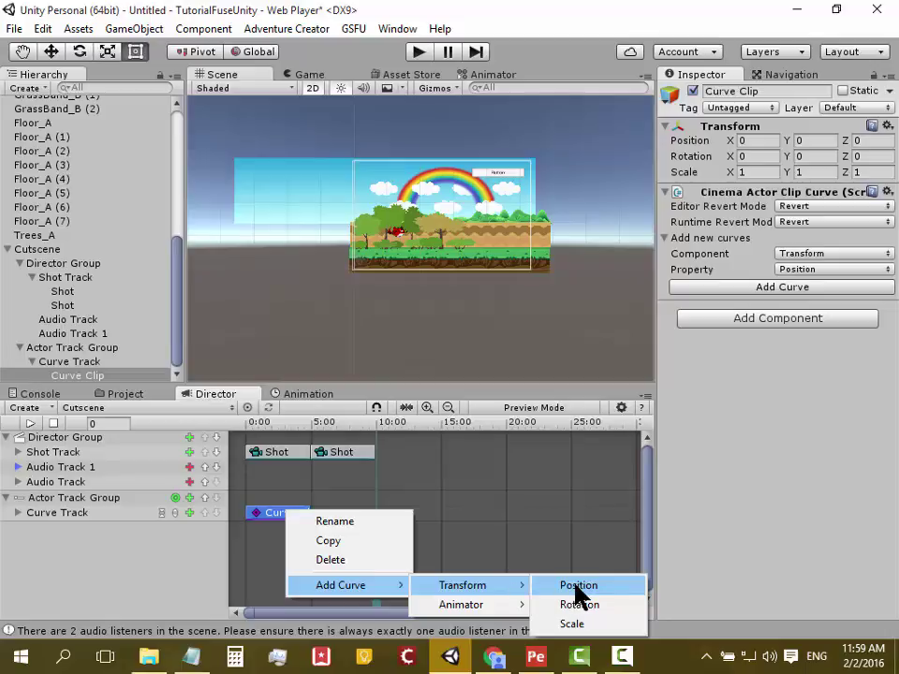
{"action": "left_click", "coordinate": [576, 586]}
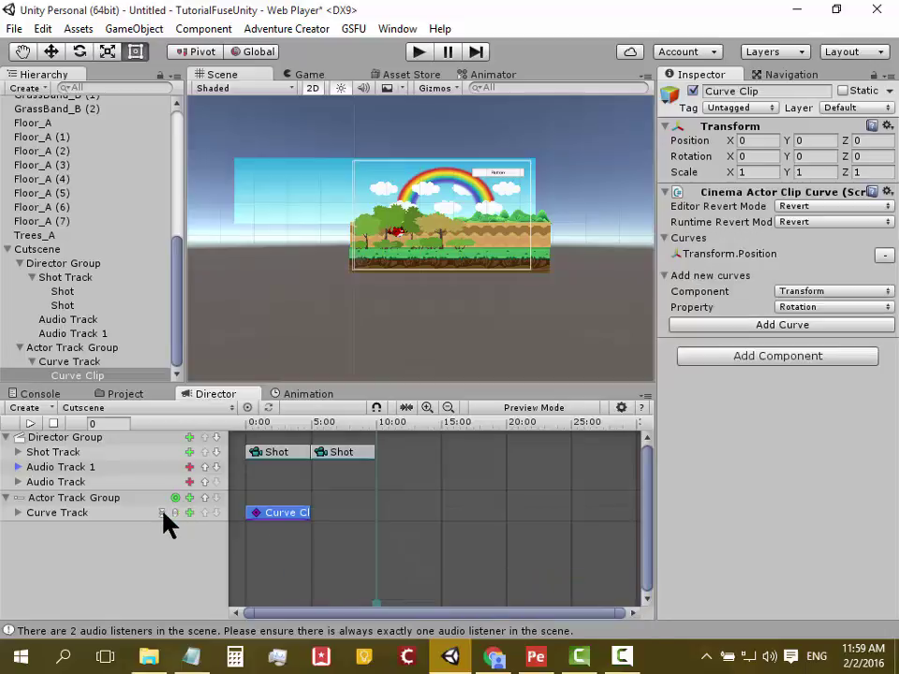
{"action": "left_click", "coordinate": [17, 513]}
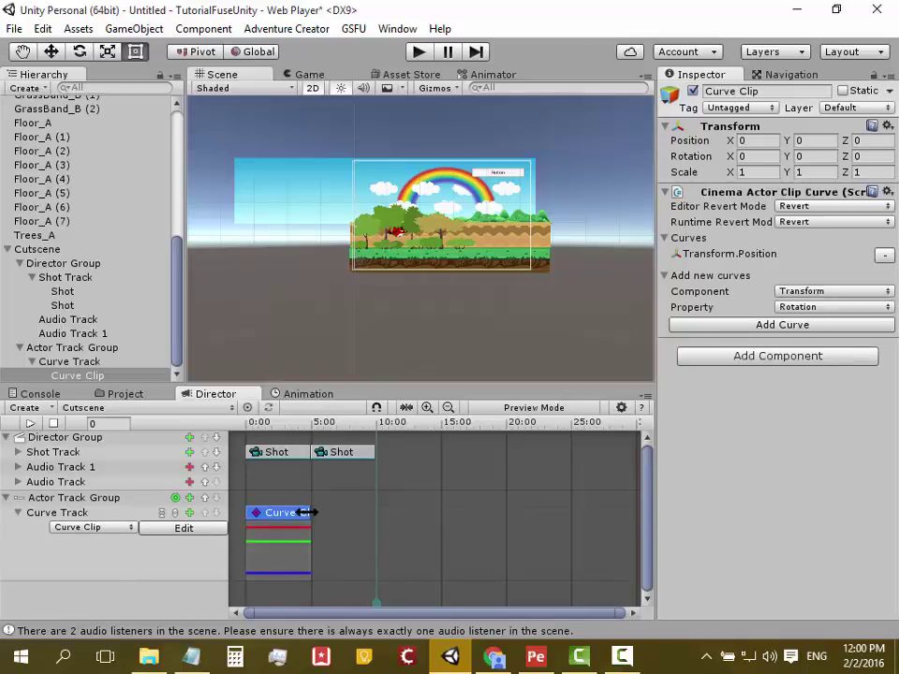
Stretch the Curve clip to end at 10:00, open it for editing, and select Red_A with the Move tool.
{"action": "mouse_move", "coordinate": [309, 513]}
{"action": "left_mouse_down"}
{"action": "mouse_move", "coordinate": [377, 513]}
{"action": "mouse_move", "coordinate": [377, 529]}
{"action": "left_mouse_up"}
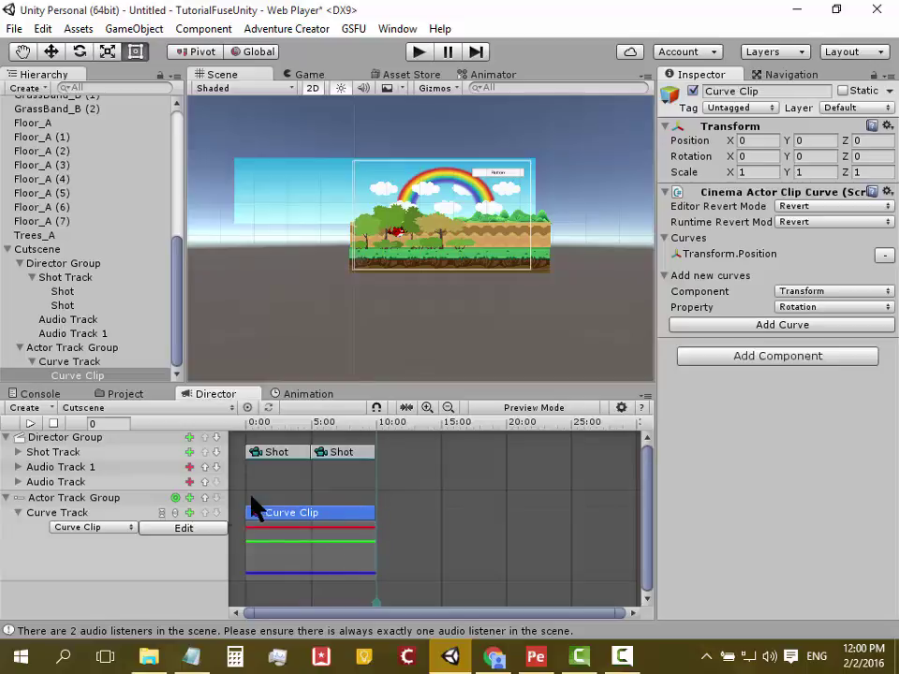
{"action": "left_click", "coordinate": [177, 527]}
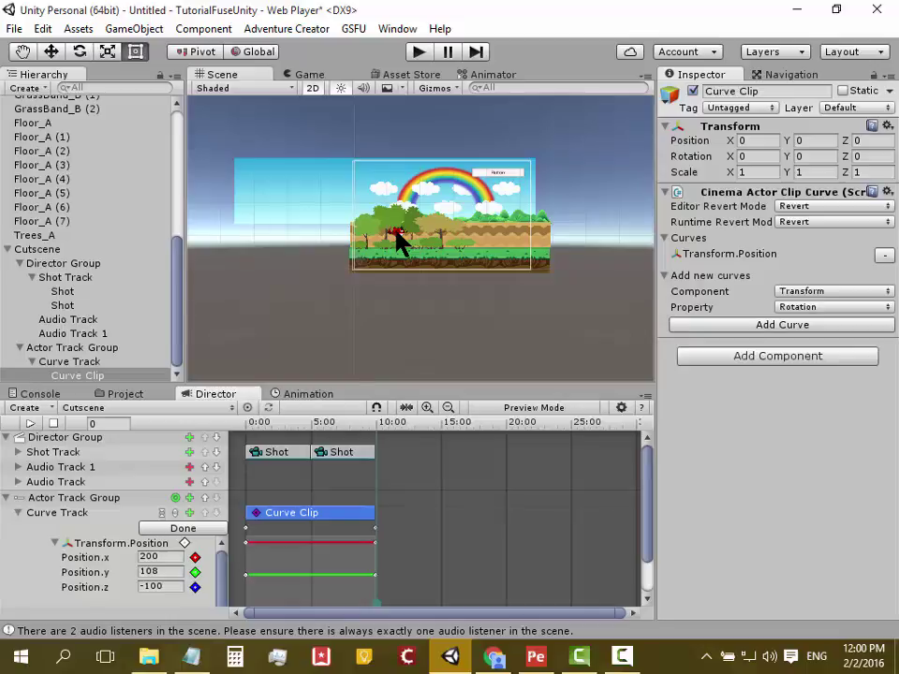
{"action": "left_click", "coordinate": [174, 498]}
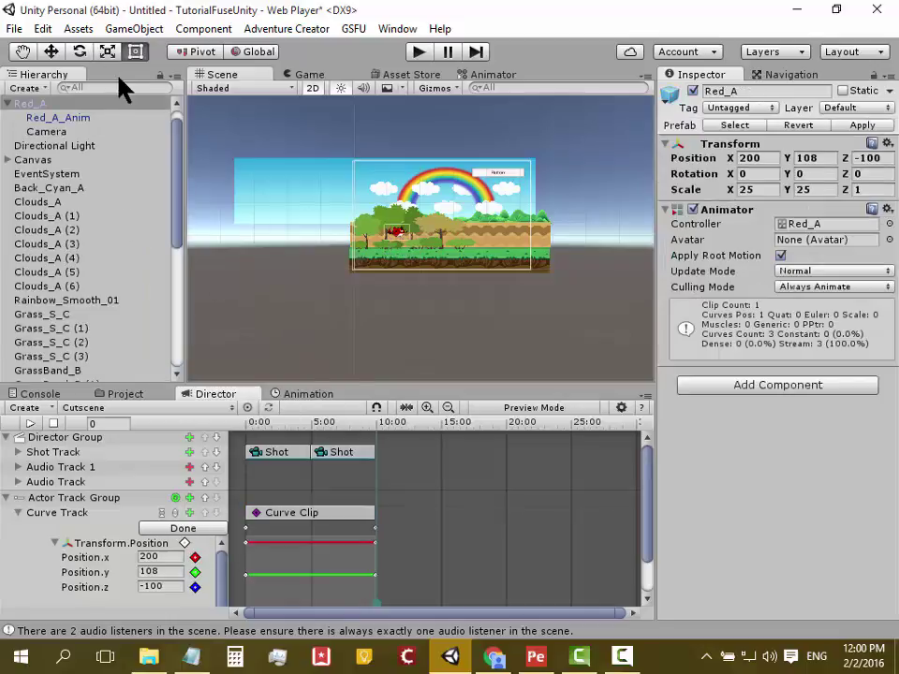
{"action": "left_click", "coordinate": [52, 51]}
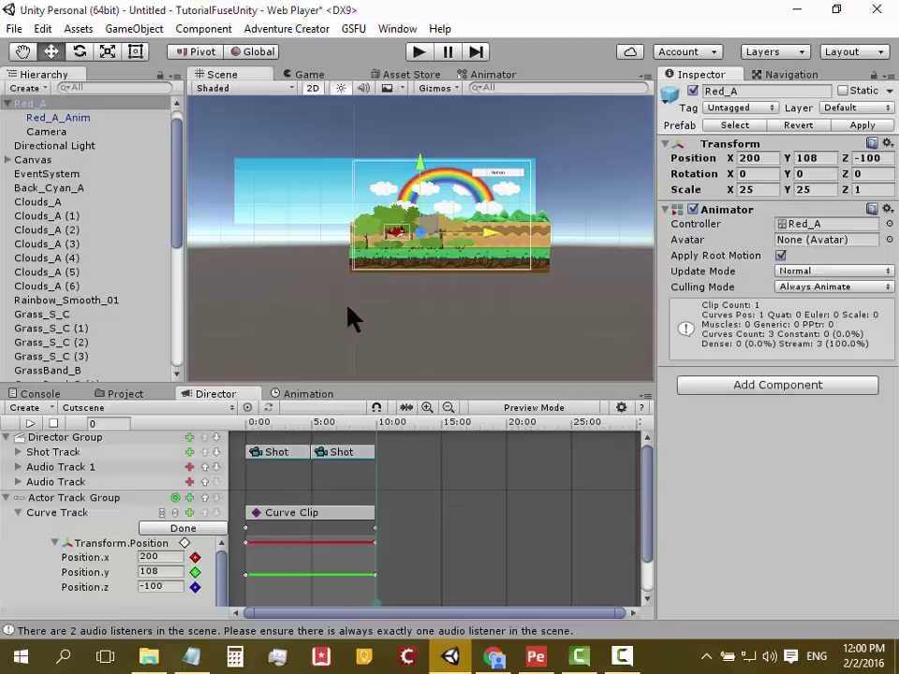
In preview, place the bird at X 120 at time 0 and at X 554 at 5 seconds.
{"action": "left_click", "coordinate": [265, 424]}
{"action": "left_click_drag", "start_coordinate": [262, 424], "coordinate": [241, 424]}
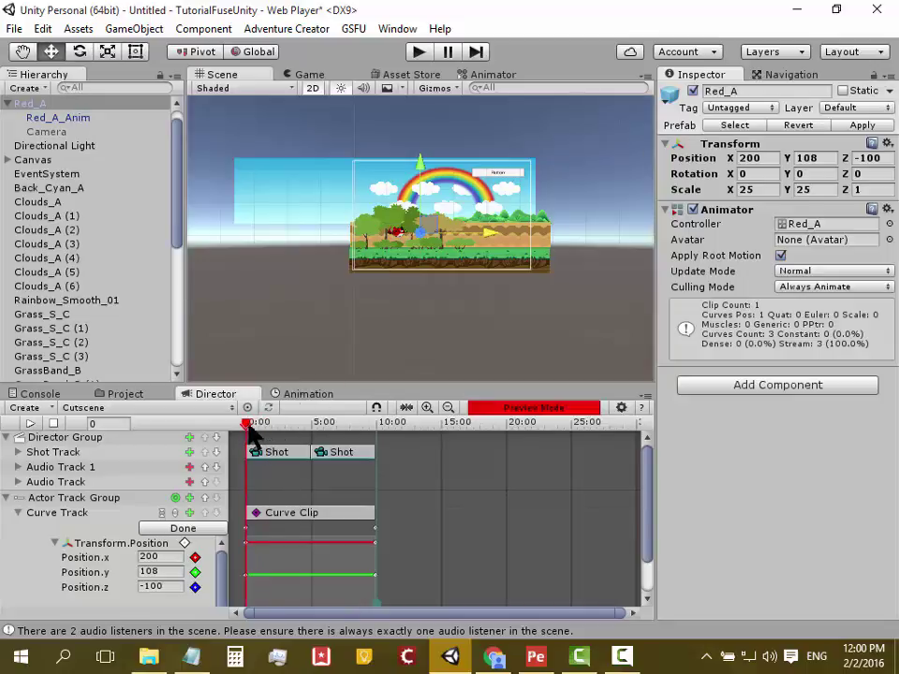
{"action": "left_click_drag", "start_coordinate": [489, 239], "coordinate": [448, 251]}
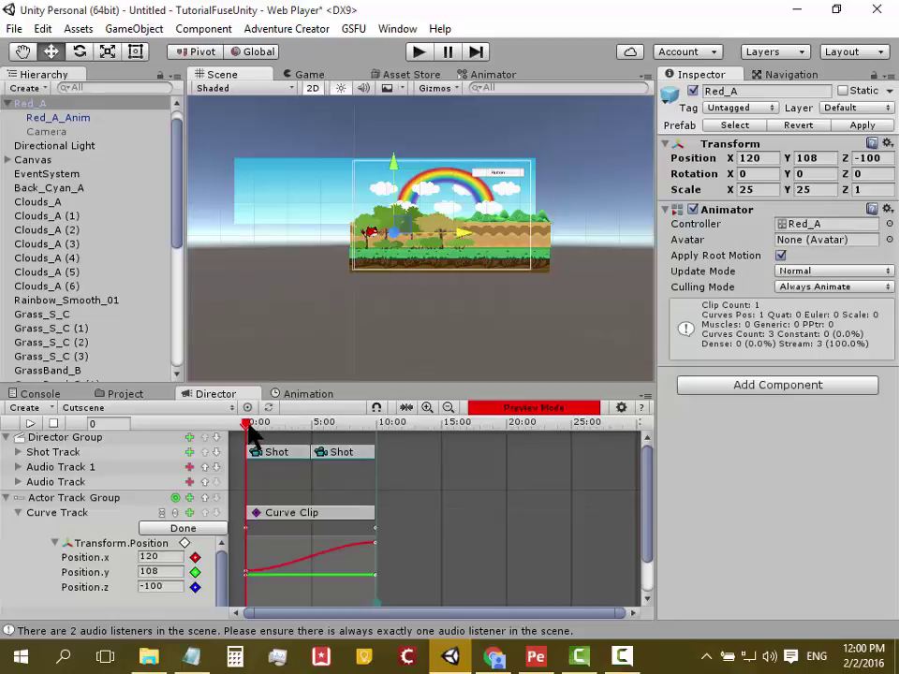
{"action": "left_click_drag", "start_coordinate": [246, 424], "coordinate": [373, 454]}
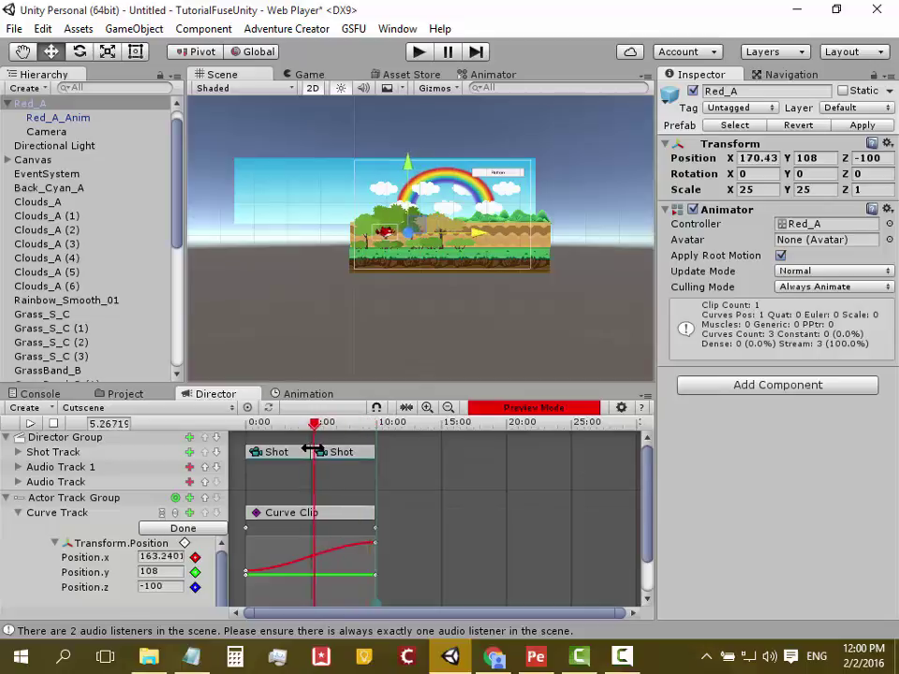
{"action": "left_click_drag", "start_coordinate": [373, 454], "coordinate": [310, 452]}
{"action": "mouse_move", "coordinate": [471, 234]}
{"action": "left_mouse_down"}
{"action": "mouse_move", "coordinate": [601, 242]}
{"action": "mouse_move", "coordinate": [608, 253]}
{"action": "left_mouse_up"}
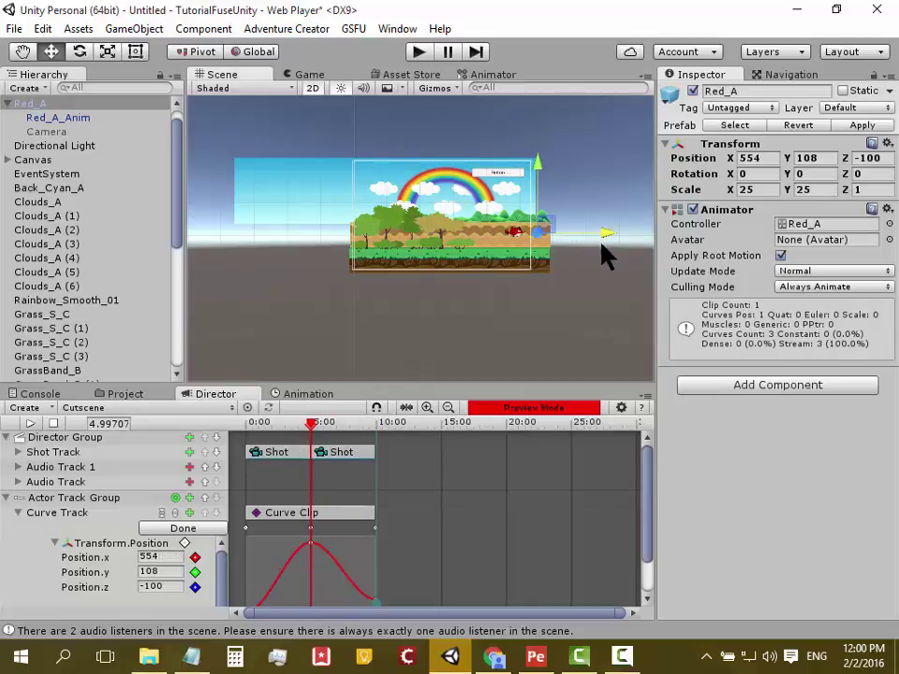
Raise the end keyframe to 554 so the bird holds, then scrub to preview the motion.
{"action": "scroll", "coordinate": [331, 504], "scroll_direction": "down", "scroll_amount": 1}
{"action": "left_click_drag", "start_coordinate": [314, 426], "coordinate": [378, 431]}
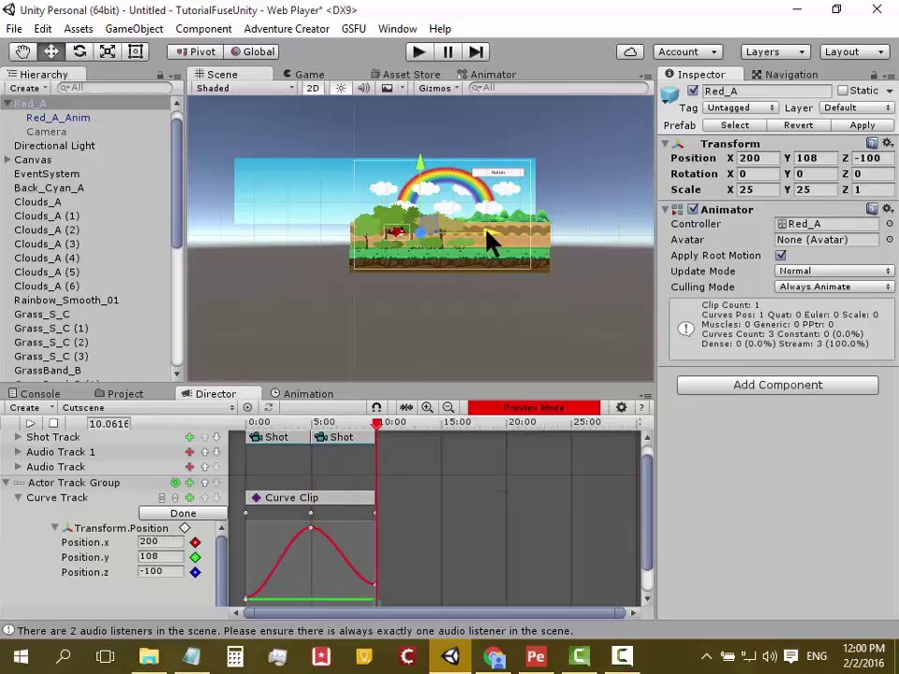
{"action": "left_click_drag", "start_coordinate": [487, 239], "coordinate": [608, 241]}
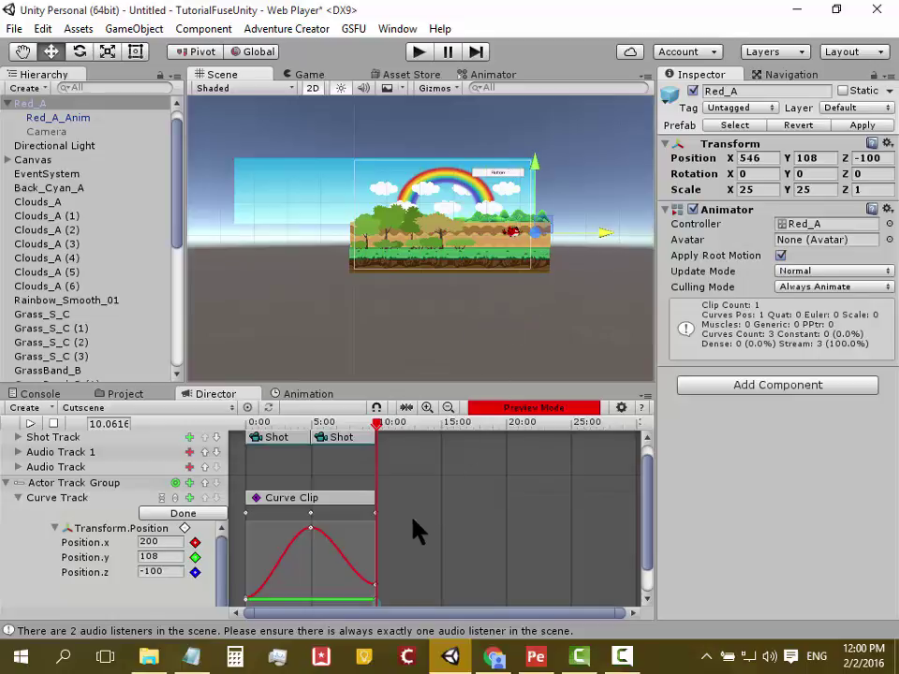
{"action": "left_click_drag", "start_coordinate": [375, 584], "coordinate": [373, 530]}
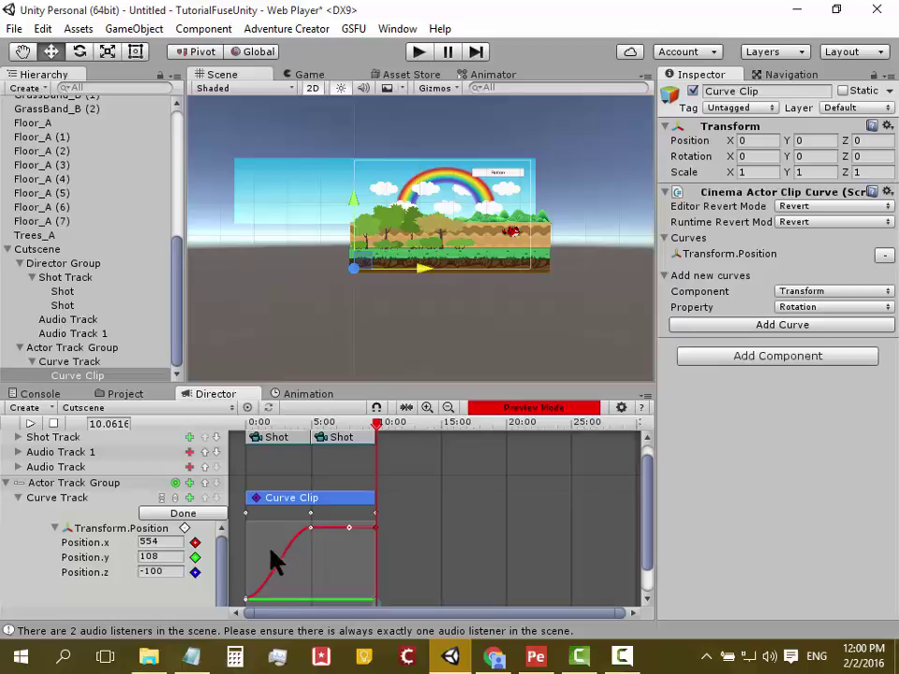
{"action": "mouse_move", "coordinate": [301, 423]}
{"action": "left_mouse_down"}
{"action": "mouse_move", "coordinate": [257, 424]}
{"action": "mouse_move", "coordinate": [321, 437]}
{"action": "mouse_move", "coordinate": [251, 425]}
{"action": "mouse_move", "coordinate": [349, 437]}
{"action": "mouse_move", "coordinate": [239, 444]}
{"action": "mouse_move", "coordinate": [321, 437]}
{"action": "mouse_move", "coordinate": [259, 447]}
{"action": "mouse_move", "coordinate": [312, 442]}
{"action": "left_mouse_up"}
{"action": "mouse_move", "coordinate": [307, 459]}
{"action": "left_mouse_down"}
{"action": "mouse_move", "coordinate": [327, 466]}
{"action": "mouse_move", "coordinate": [272, 451]}
{"action": "left_mouse_up"}
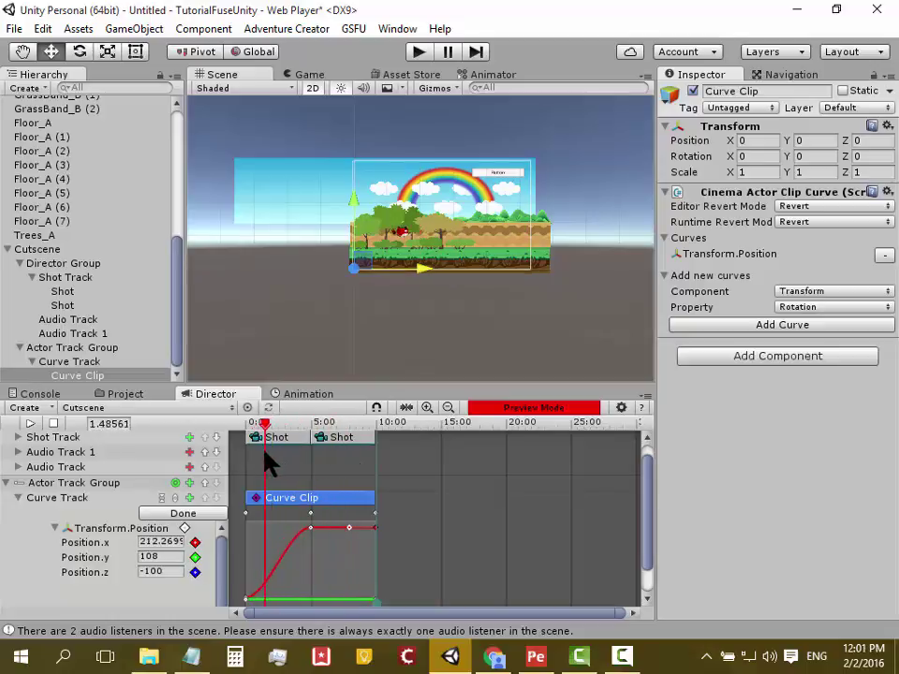
{"action": "mouse_move", "coordinate": [271, 452]}
{"action": "left_mouse_down"}
{"action": "mouse_move", "coordinate": [286, 472]}
{"action": "mouse_move", "coordinate": [344, 480]}
{"action": "mouse_move", "coordinate": [256, 505]}
{"action": "left_mouse_up"}
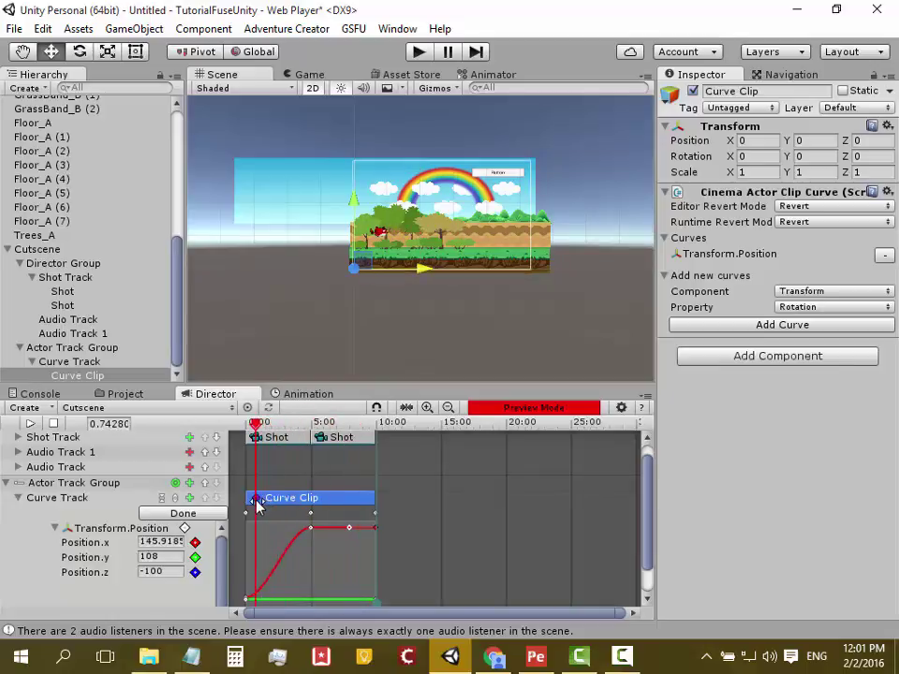
Scrub the cutscene in the Game view to watch the bird fly.
{"action": "left_click", "coordinate": [296, 75]}
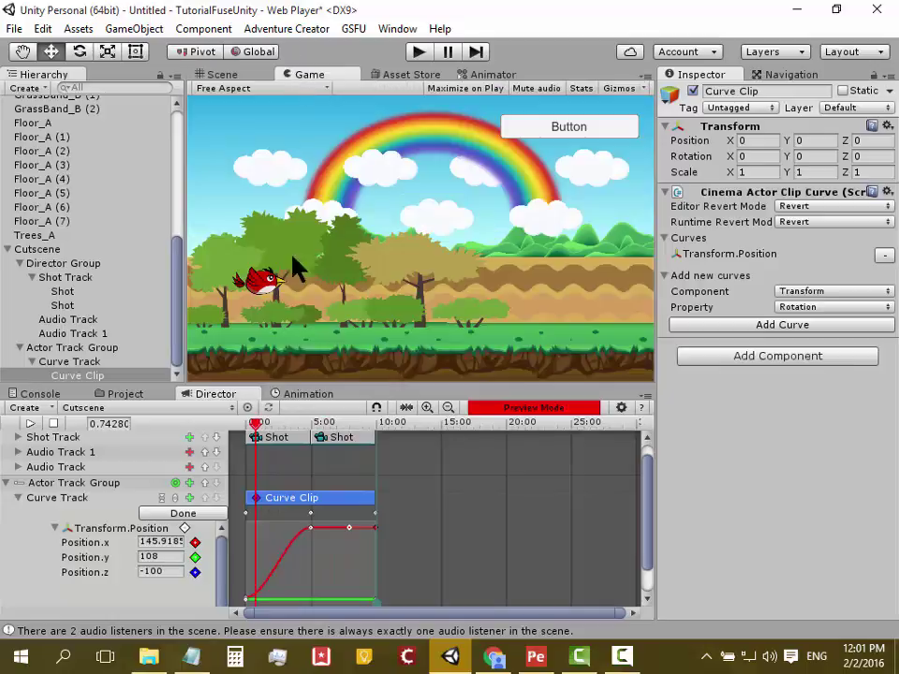
{"action": "mouse_move", "coordinate": [257, 427]}
{"action": "left_mouse_down"}
{"action": "mouse_move", "coordinate": [293, 429]}
{"action": "mouse_move", "coordinate": [322, 447]}
{"action": "left_mouse_up"}
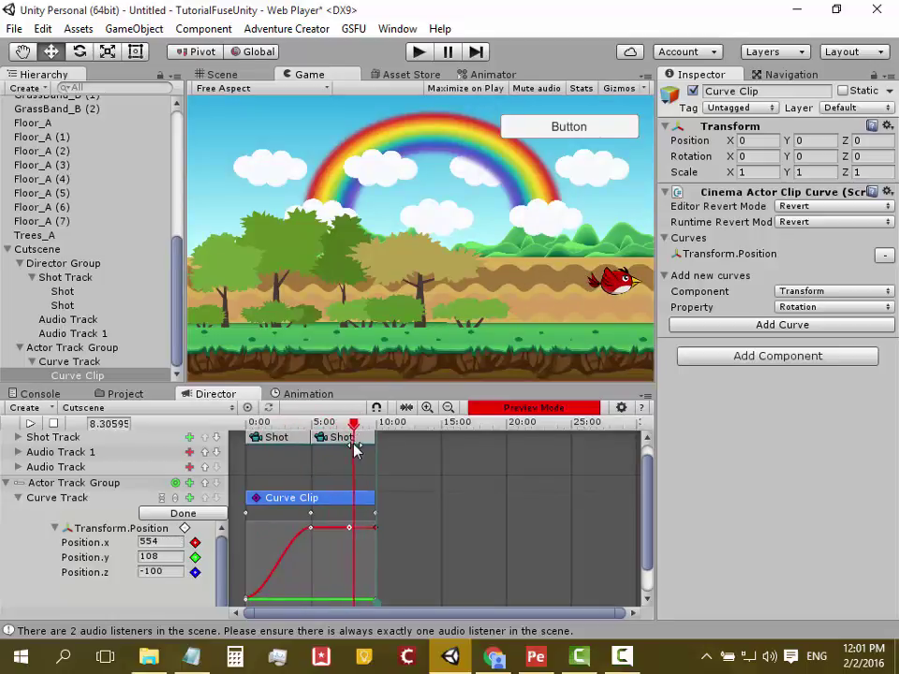
{"action": "mouse_move", "coordinate": [322, 448]}
{"action": "left_mouse_down"}
{"action": "mouse_move", "coordinate": [267, 450]}
{"action": "mouse_move", "coordinate": [341, 436]}
{"action": "mouse_move", "coordinate": [271, 435]}
{"action": "left_mouse_up"}
Move the peak keyframe earlier in Scene view, then recheck the retimed flight in Game view.
{"action": "left_click", "coordinate": [217, 75]}
{"action": "mouse_move", "coordinate": [312, 530]}
{"action": "left_mouse_down"}
{"action": "mouse_move", "coordinate": [273, 532]}
{"action": "mouse_move", "coordinate": [350, 527]}
{"action": "left_mouse_up"}
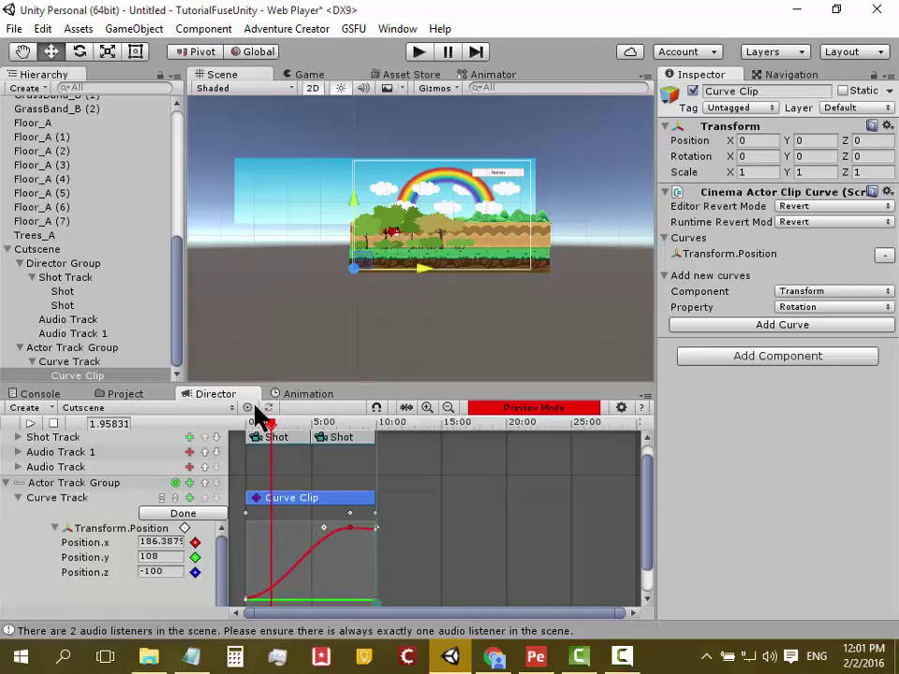
{"action": "mouse_move", "coordinate": [269, 426]}
{"action": "left_mouse_down"}
{"action": "mouse_move", "coordinate": [333, 440]}
{"action": "mouse_move", "coordinate": [358, 433]}
{"action": "left_mouse_up"}
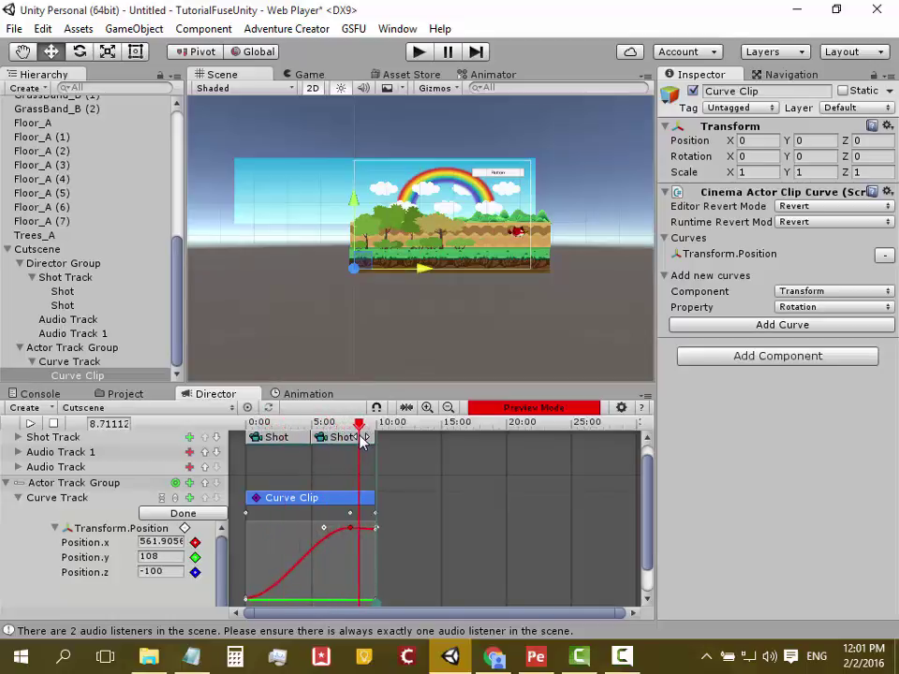
{"action": "left_click", "coordinate": [305, 74]}
{"action": "mouse_move", "coordinate": [341, 437]}
{"action": "left_mouse_down"}
{"action": "mouse_move", "coordinate": [323, 440]}
{"action": "mouse_move", "coordinate": [340, 444]}
{"action": "mouse_move", "coordinate": [342, 457]}
{"action": "mouse_move", "coordinate": [312, 465]}
{"action": "left_mouse_up"}
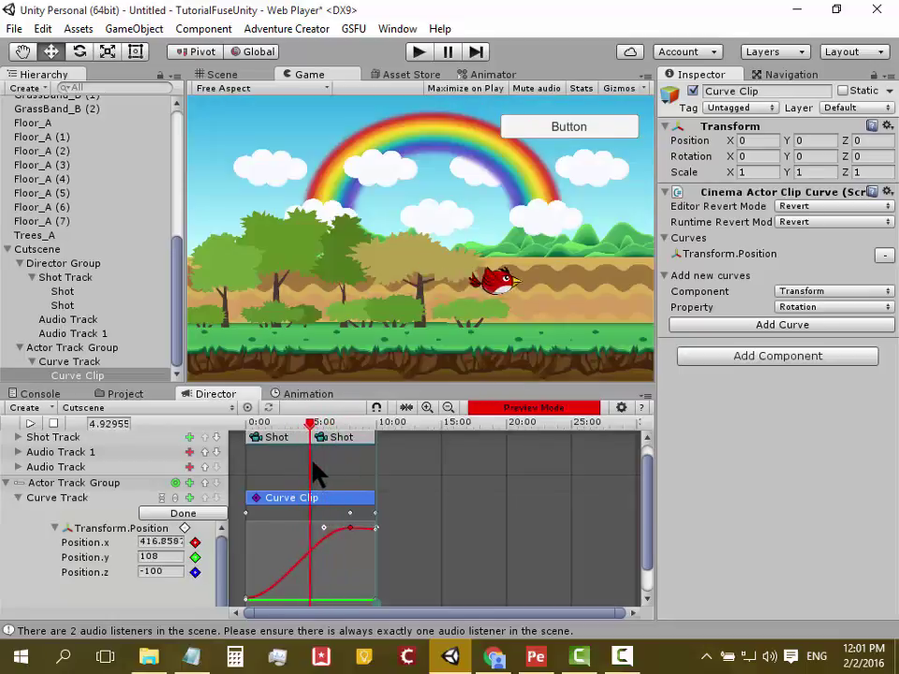
{"action": "left_click_drag", "start_coordinate": [312, 462], "coordinate": [322, 465]}
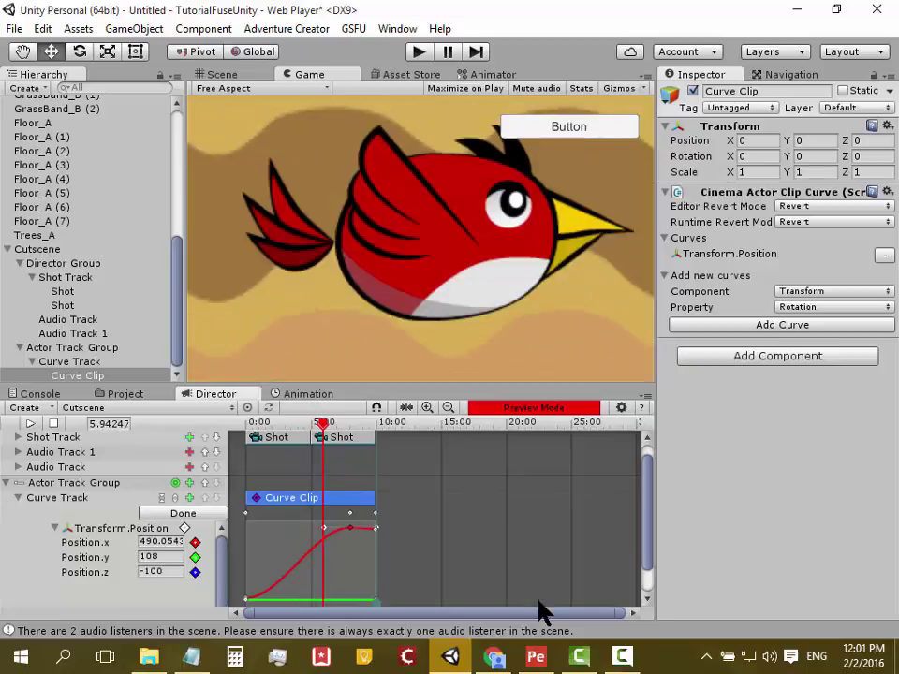
{"action": "left_click", "coordinate": [621, 656]}
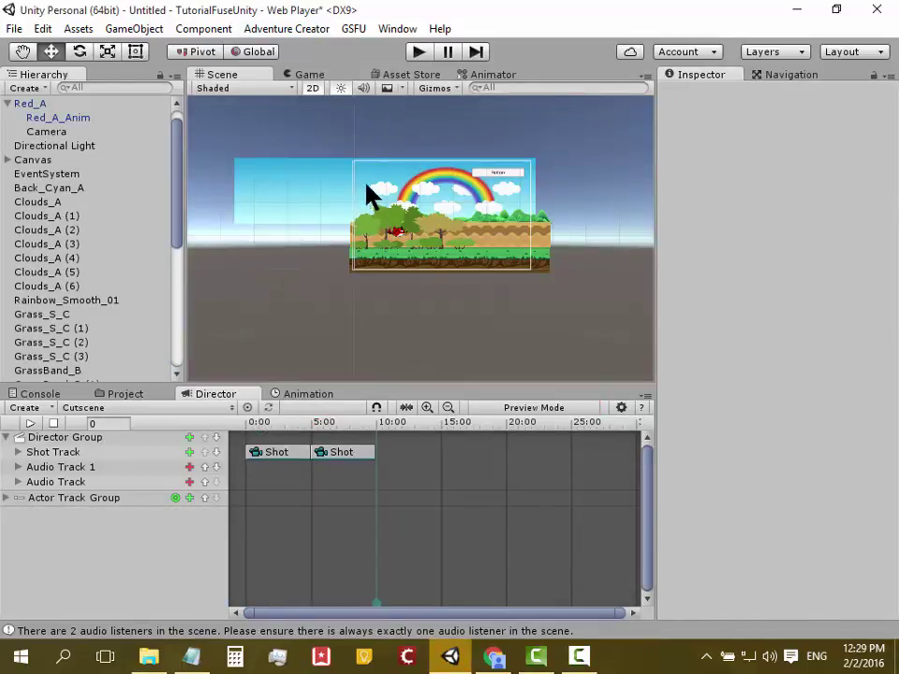
Open Cinema Director's Create Cutscene window and view the Start Method options.
{"action": "left_click", "coordinate": [383, 29]}
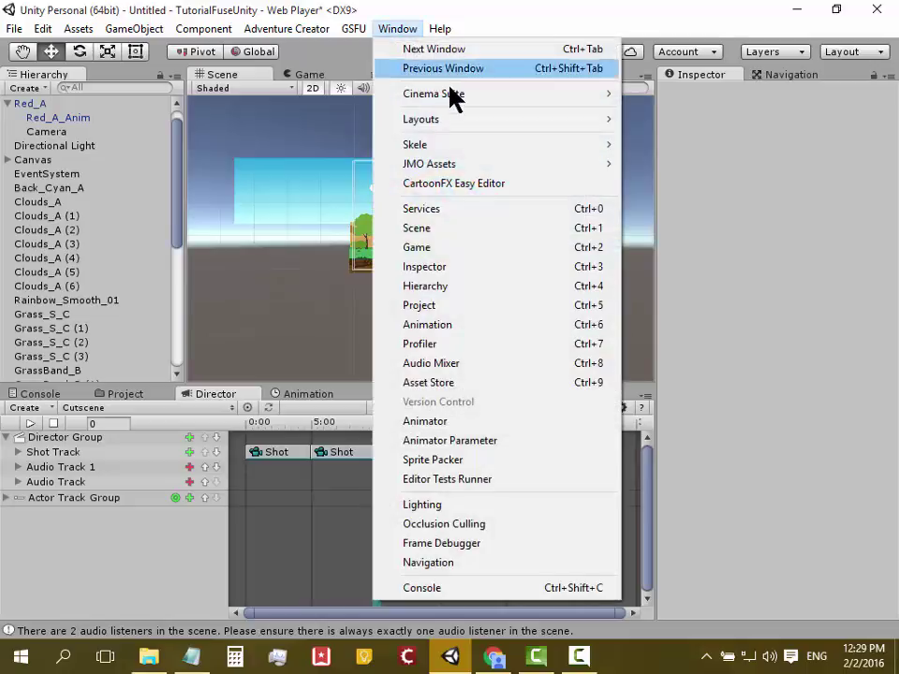
{"action": "mouse_move", "coordinate": [455, 94]}
{"action": "mouse_move", "coordinate": [728, 95]}
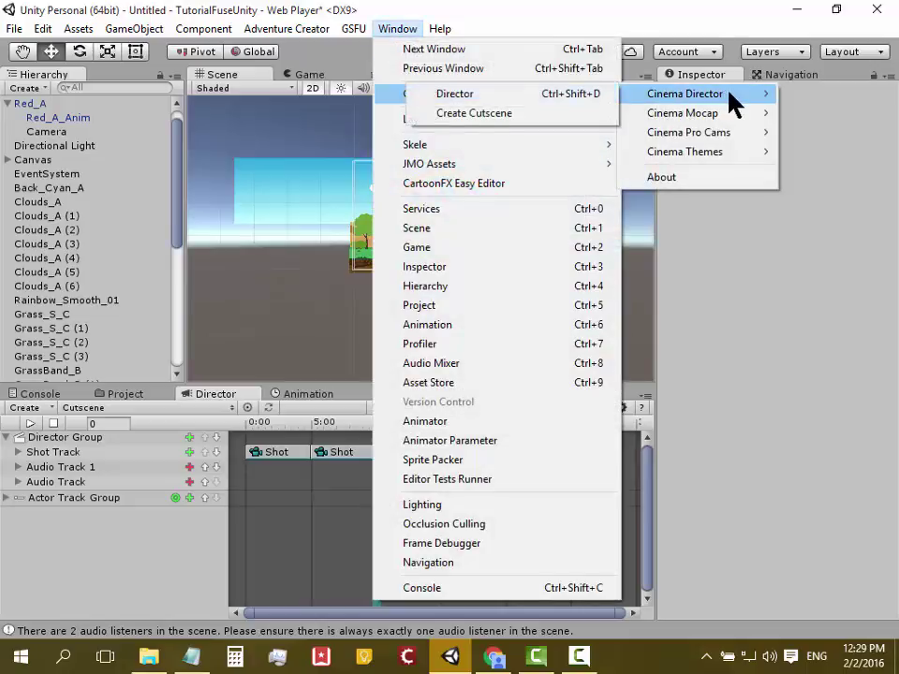
{"action": "left_click", "coordinate": [539, 114]}
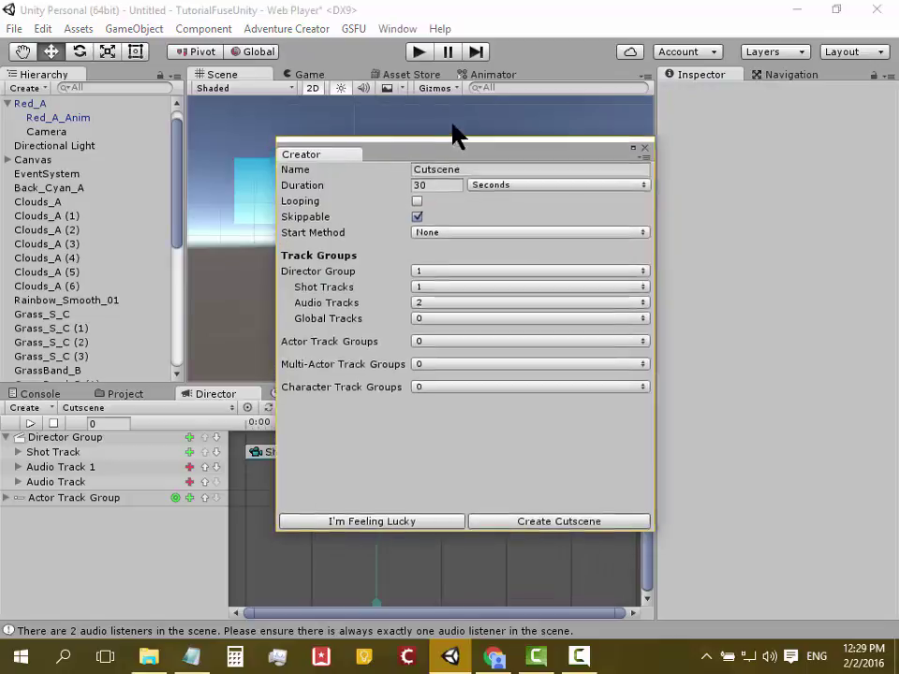
{"action": "left_click", "coordinate": [493, 161]}
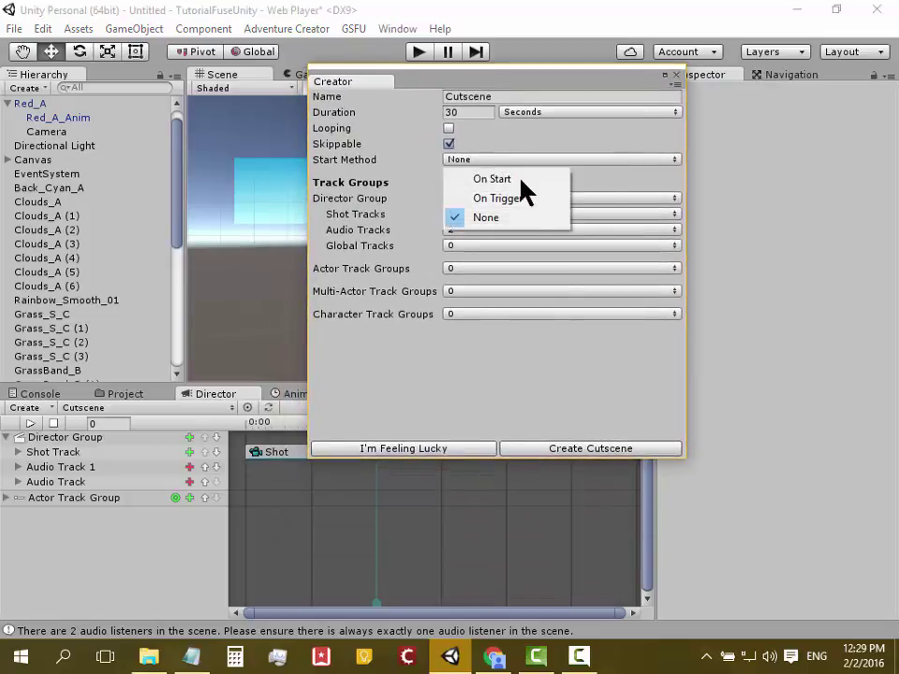
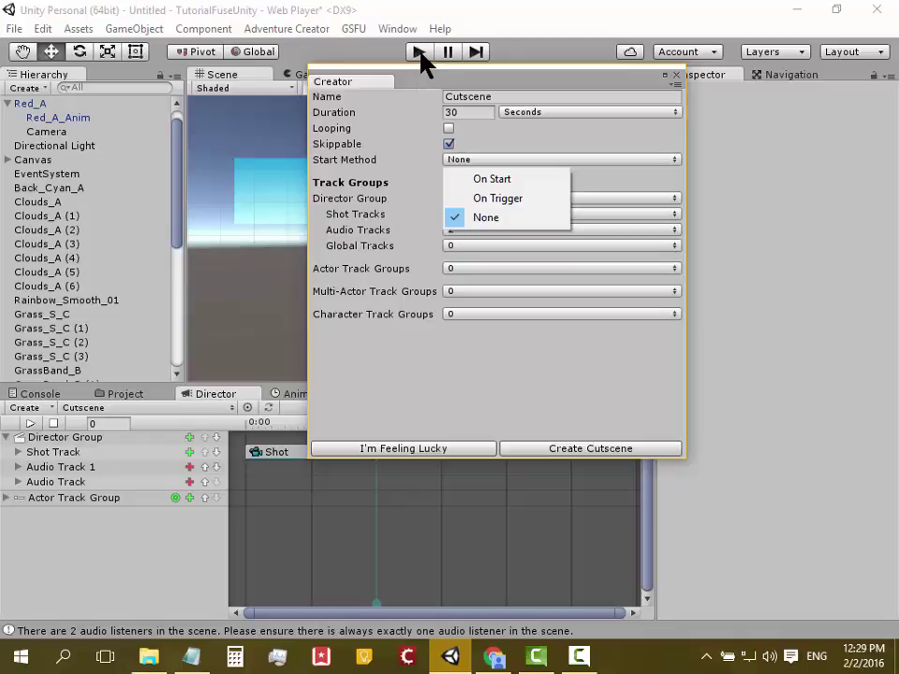
Keep Start Method as None, close the Cutscene Creator, and collapse Red_A and Cutscene in the Hierarchy.
{"action": "left_click", "coordinate": [509, 222]}
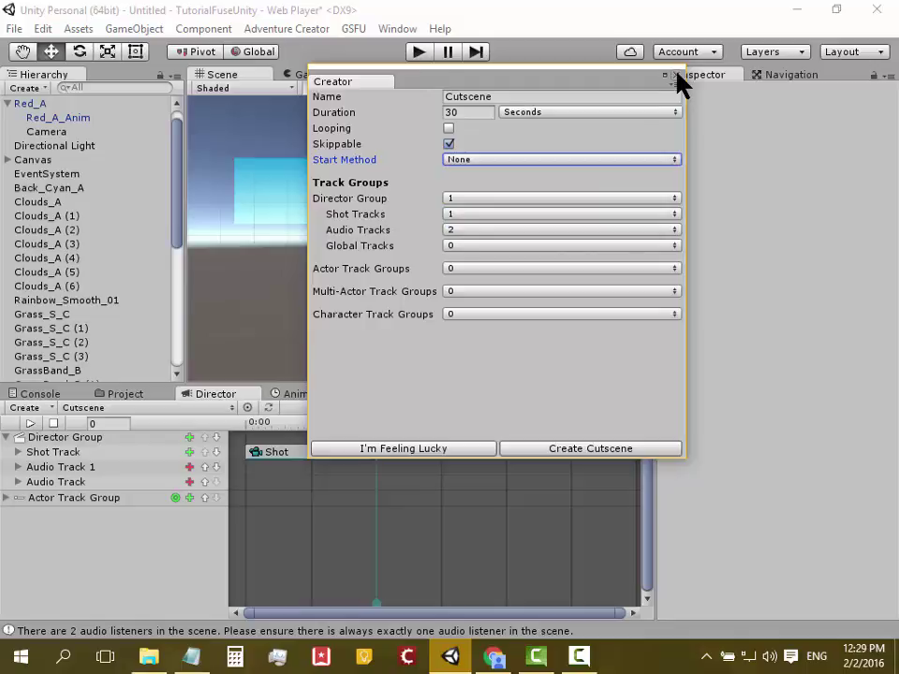
{"action": "left_click", "coordinate": [674, 74]}
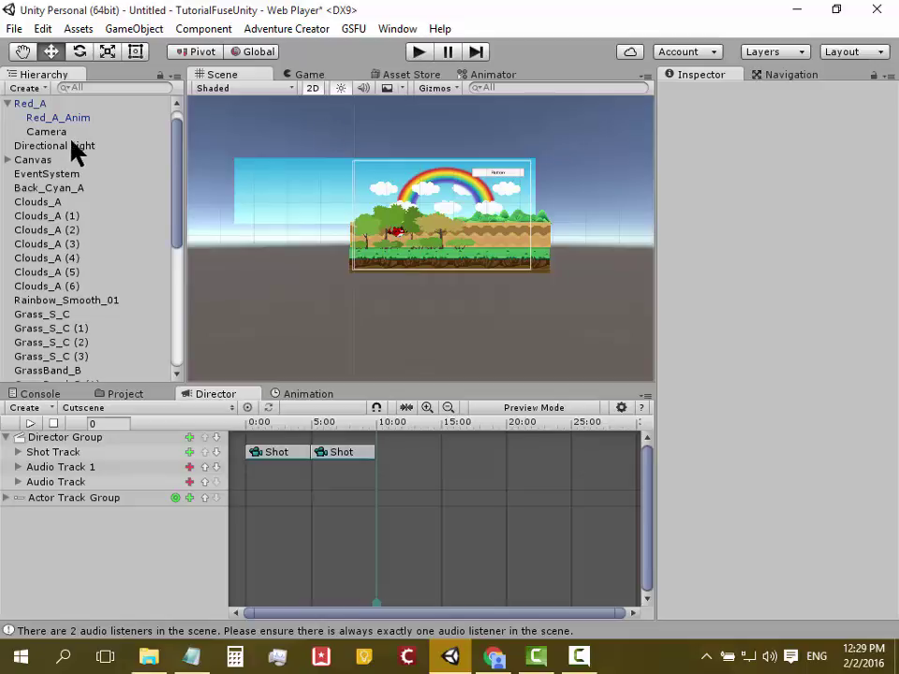
{"action": "left_click", "coordinate": [8, 103]}
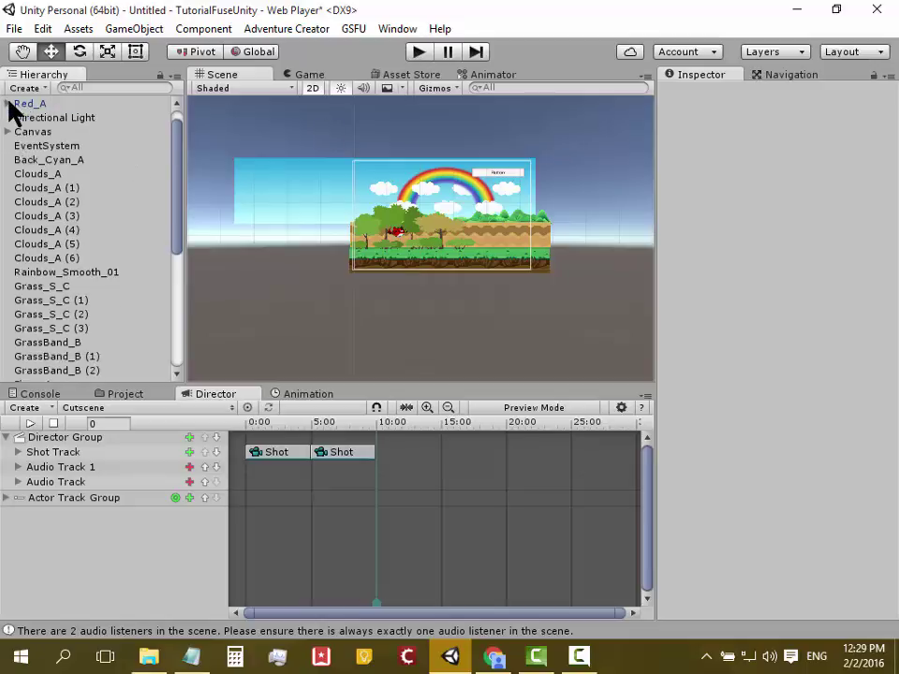
{"action": "left_click_drag", "start_coordinate": [178, 185], "coordinate": [177, 344]}
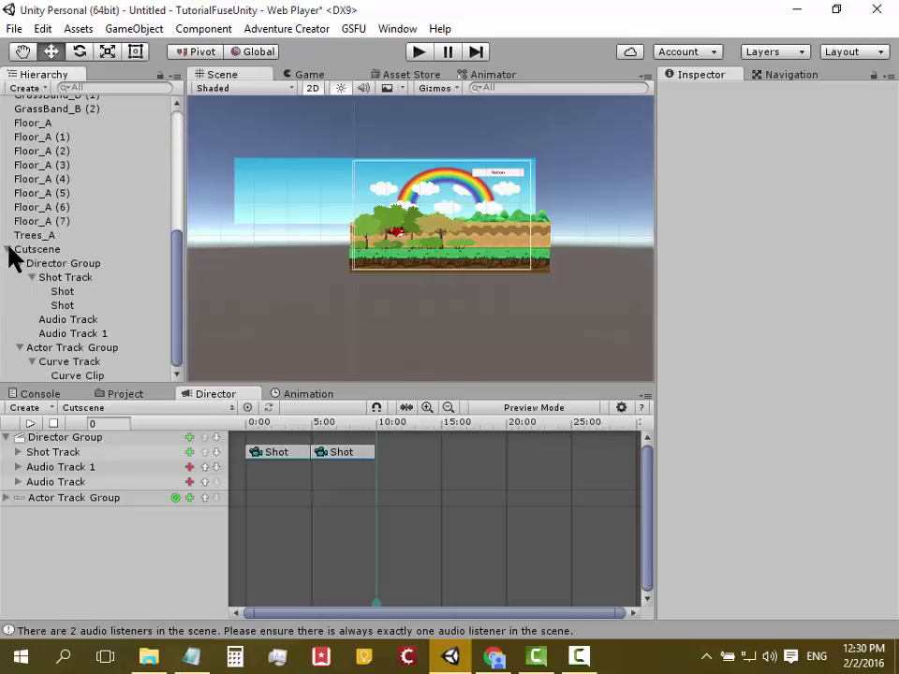
{"action": "left_click", "coordinate": [12, 251]}
{"action": "scroll", "coordinate": [180, 253], "scroll_direction": "up", "scroll_amount": 1}
{"action": "left_click_drag", "start_coordinate": [181, 252], "coordinate": [56, 157]}
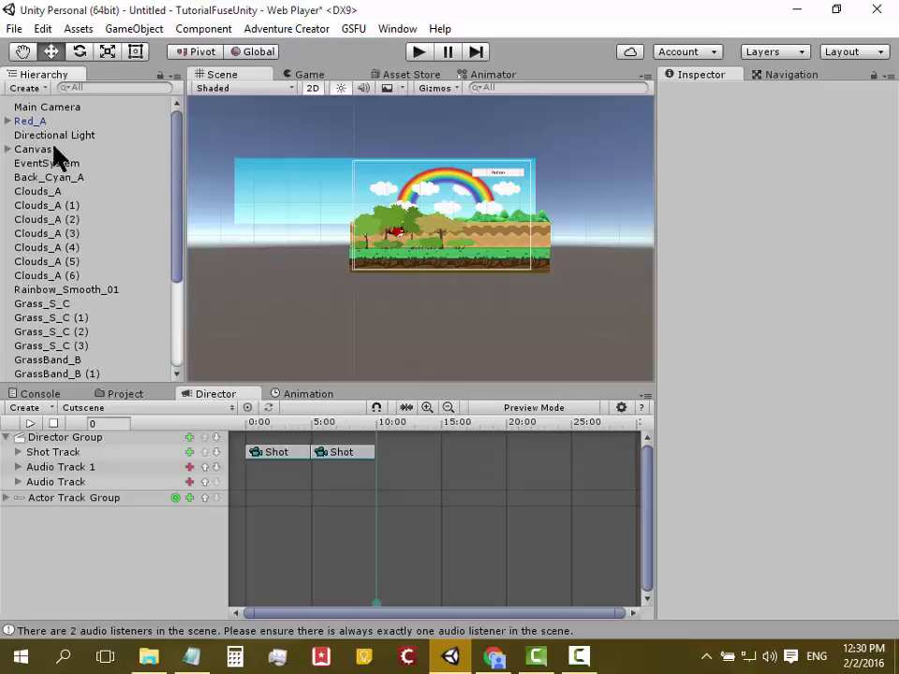
{"action": "left_click_drag", "start_coordinate": [177, 183], "coordinate": [159, 348]}
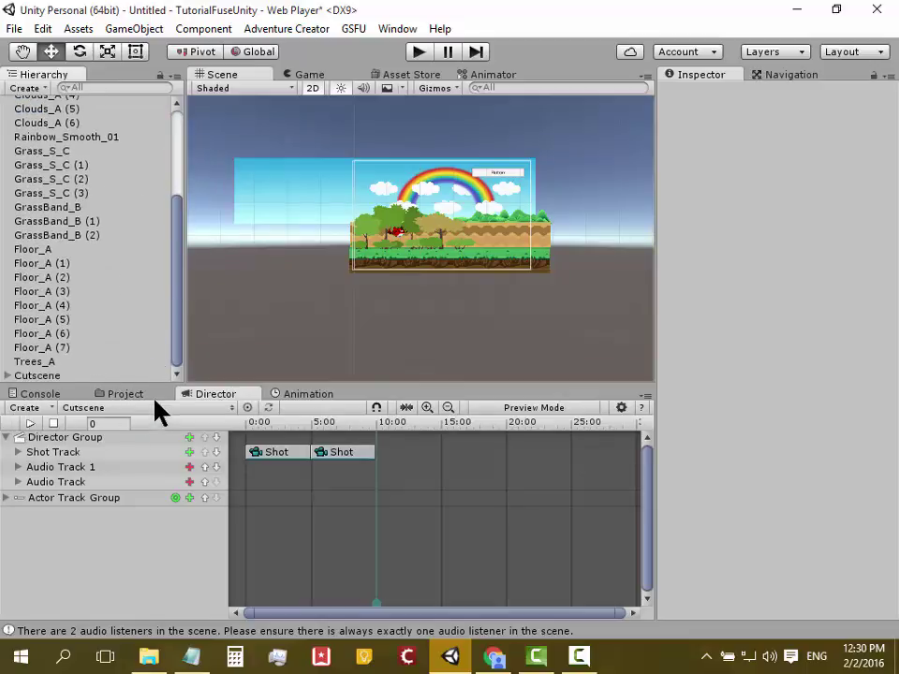
In the Project assets, collapse the 2D GamesAssets_Vol_1 and _Creepy_Cat folders and expand Cinema Suite.
{"action": "left_click", "coordinate": [122, 394]}
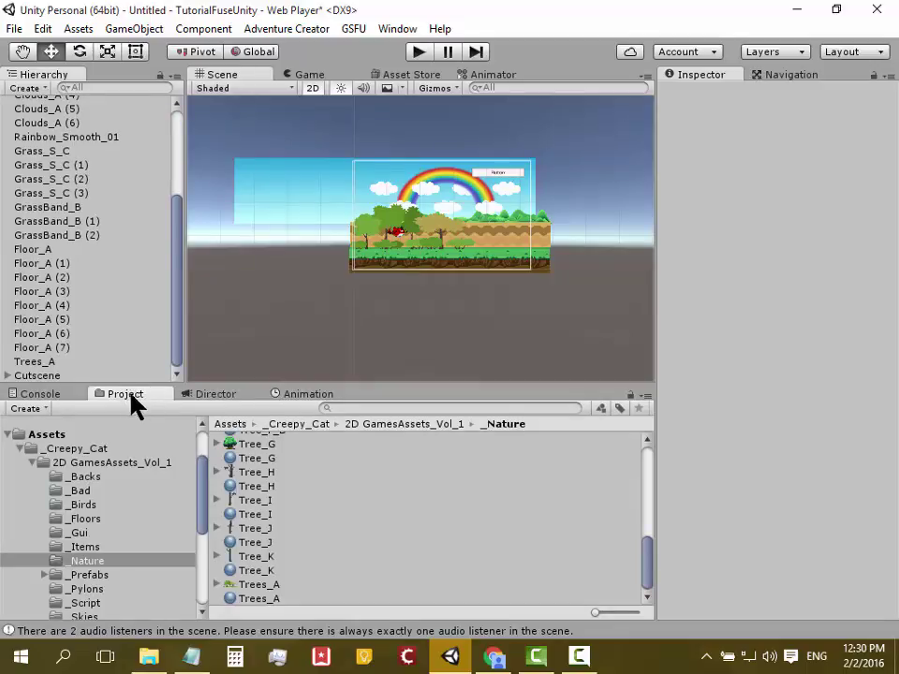
{"action": "left_click", "coordinate": [31, 462]}
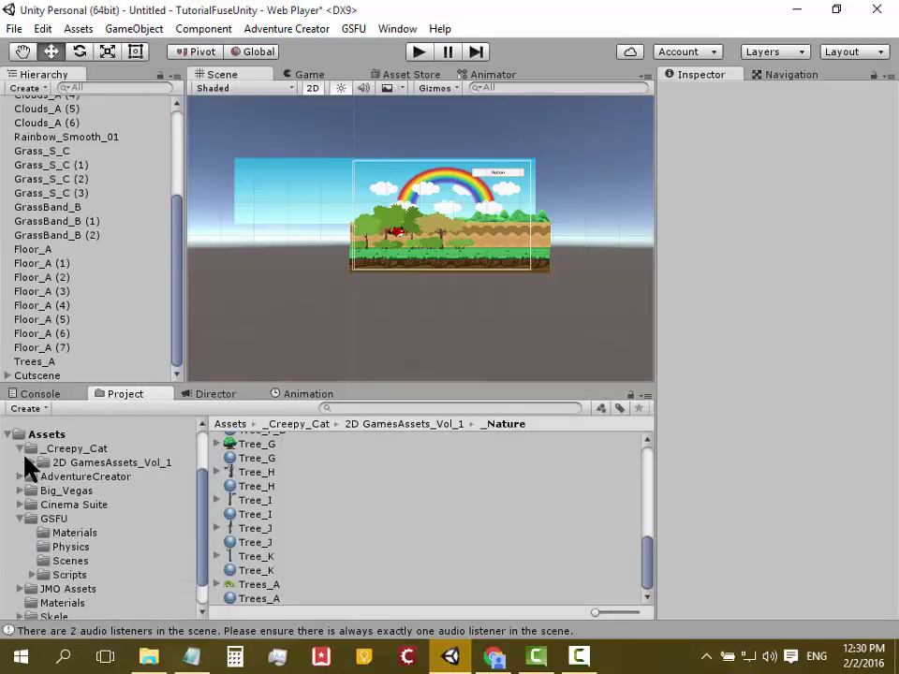
{"action": "left_click", "coordinate": [19, 450]}
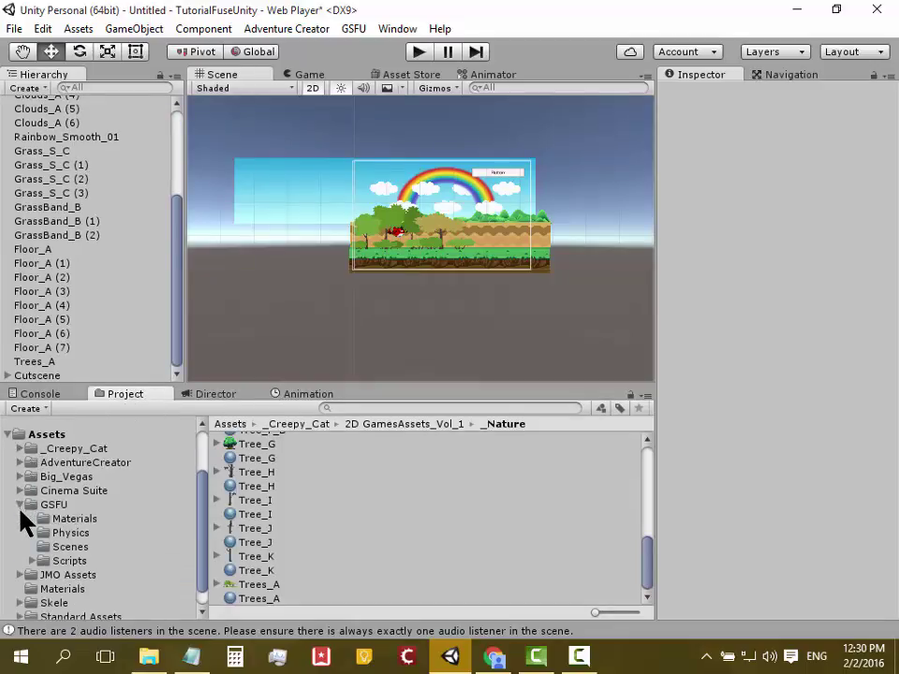
{"action": "left_click", "coordinate": [23, 505]}
{"action": "left_click", "coordinate": [44, 492]}
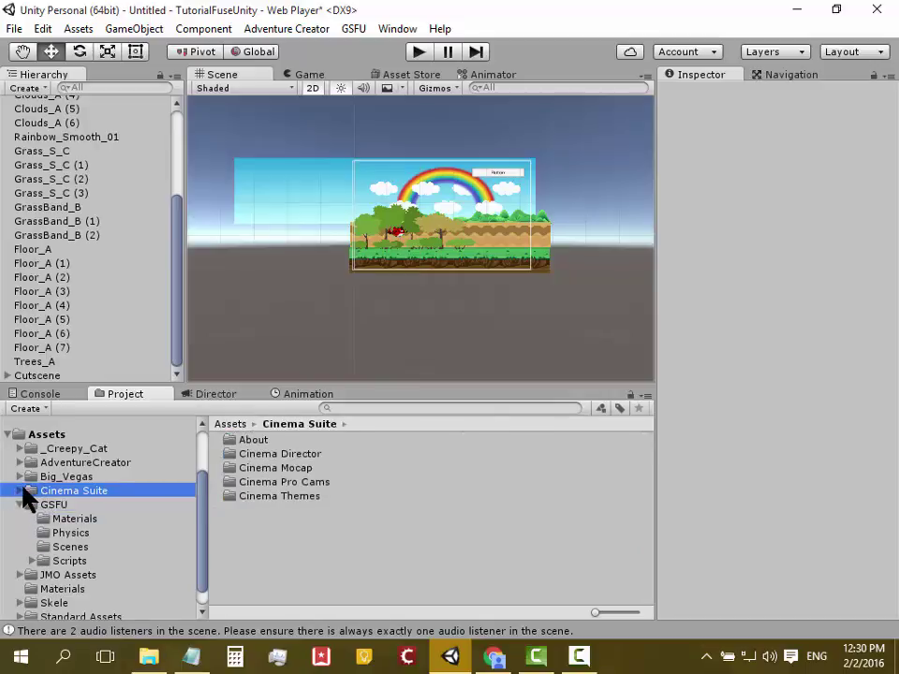
{"action": "left_click", "coordinate": [22, 489]}
Open Cinema Director's Prefabs folder and select the CutsceneTrigger prefab to view its components.
{"action": "left_click", "coordinate": [103, 521]}
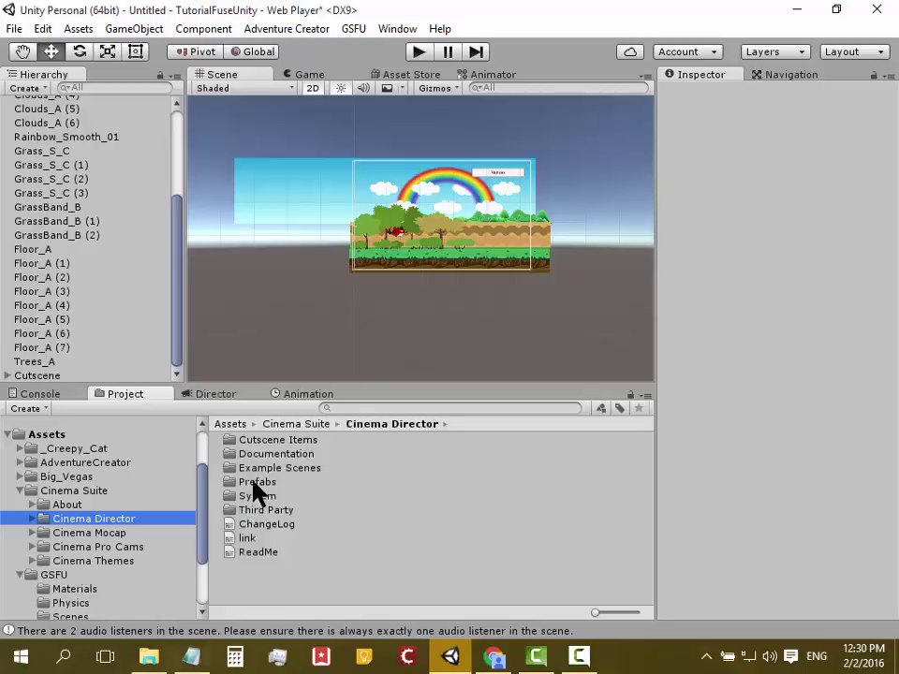
{"action": "left_click", "coordinate": [33, 519]}
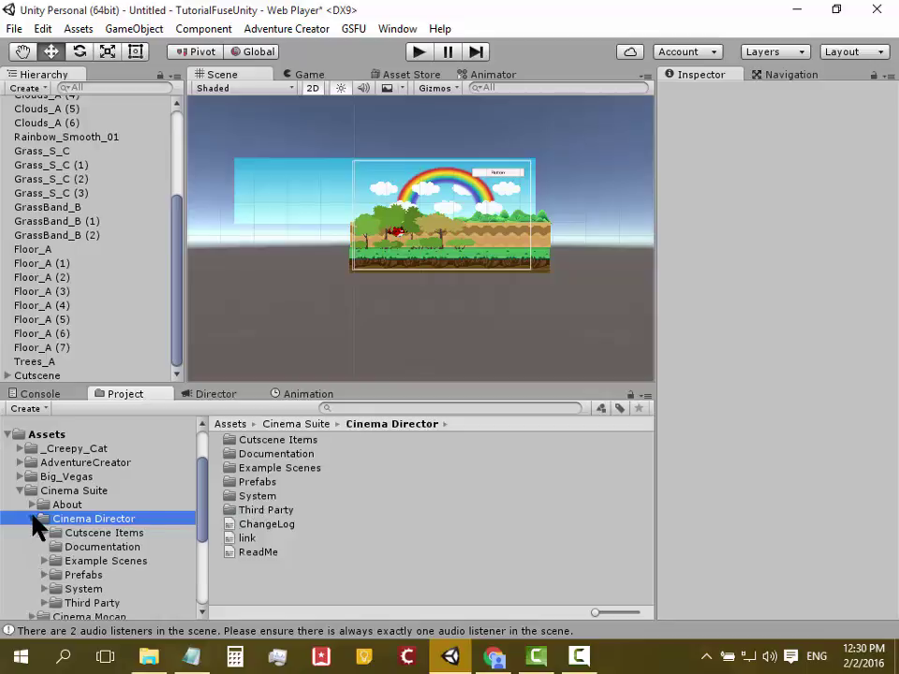
{"action": "left_click", "coordinate": [94, 575]}
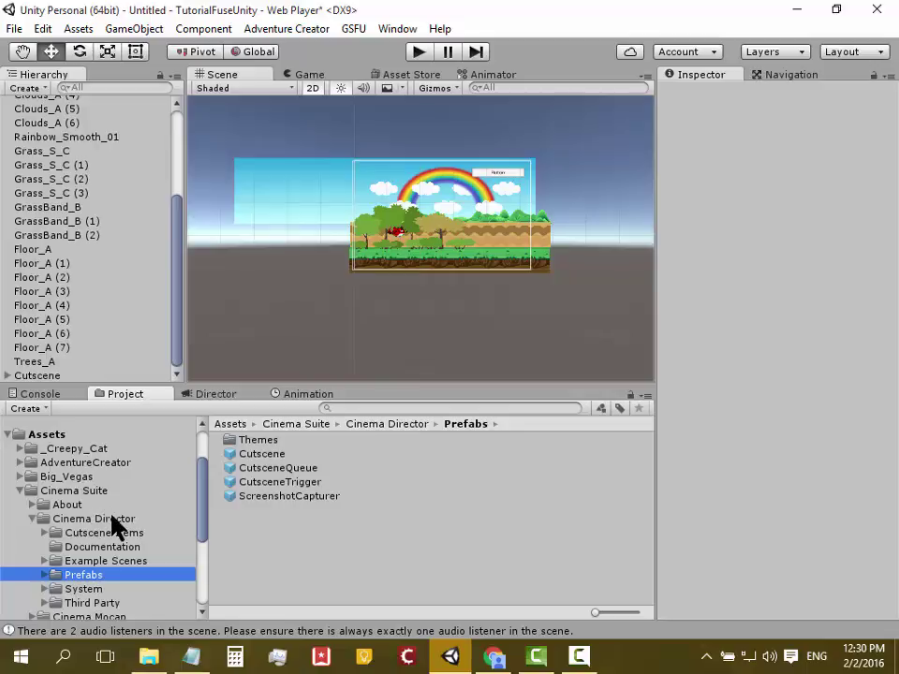
{"action": "left_click", "coordinate": [266, 482]}
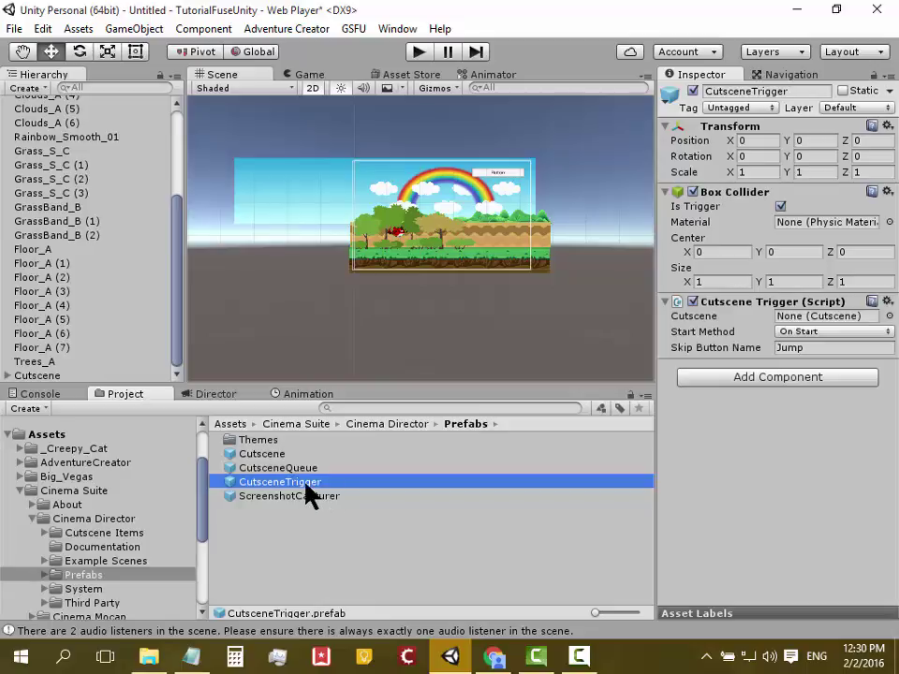
Drag a CutsceneTrigger prefab instance into the scene, then reselect the prefab in Cinema Director/Prefabs.
{"action": "left_click_drag", "start_coordinate": [307, 482], "coordinate": [370, 187]}
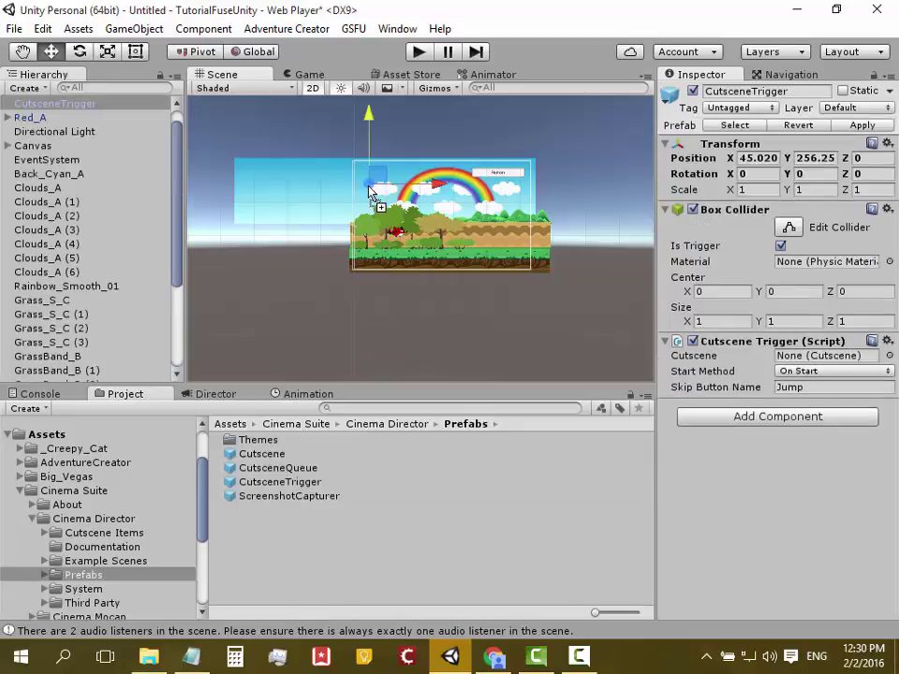
{"action": "left_click", "coordinate": [98, 519]}
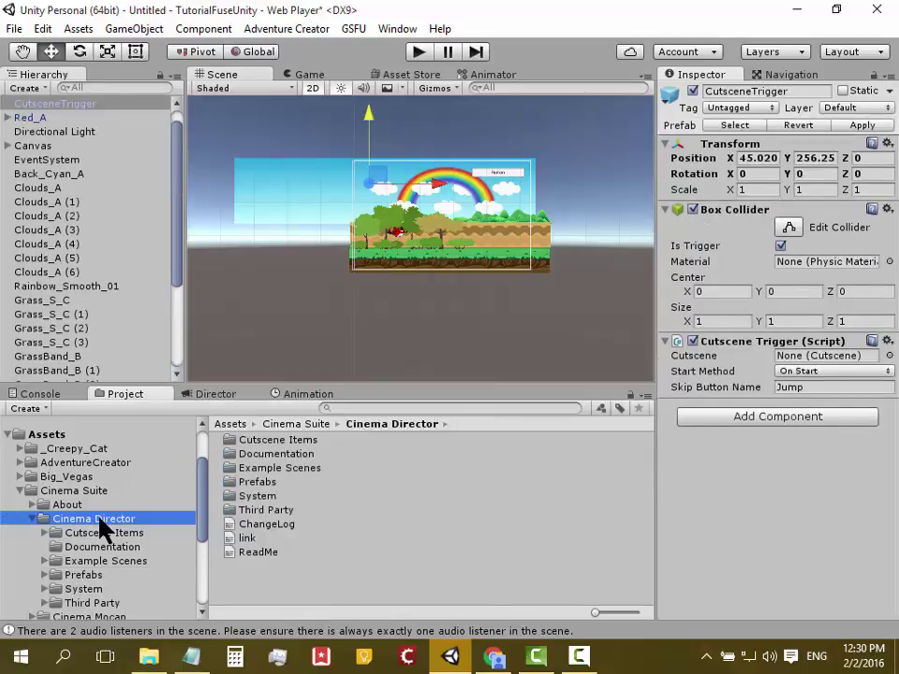
{"action": "left_click", "coordinate": [110, 574]}
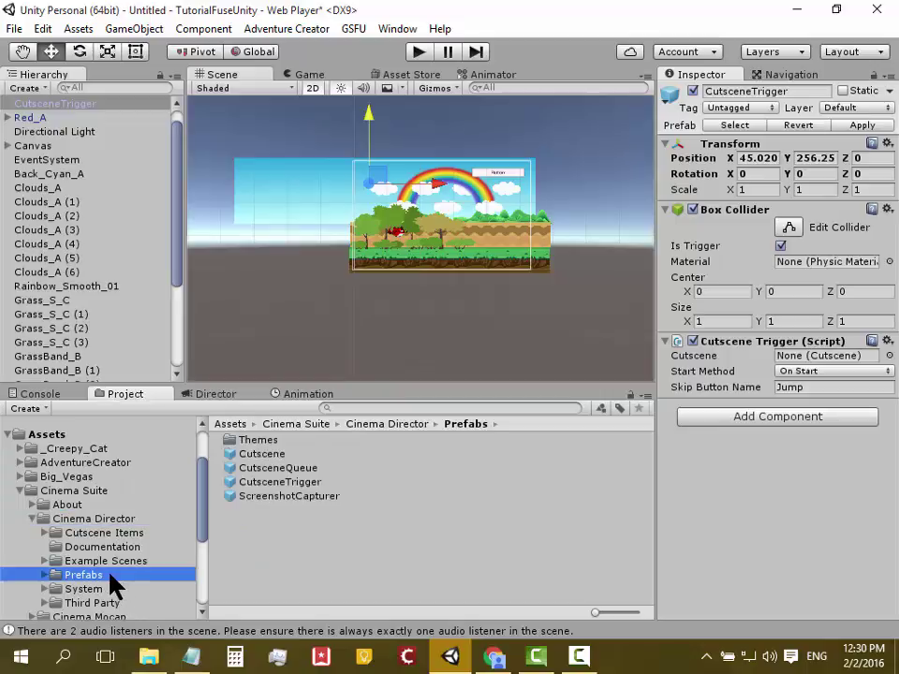
{"action": "left_click", "coordinate": [302, 482]}
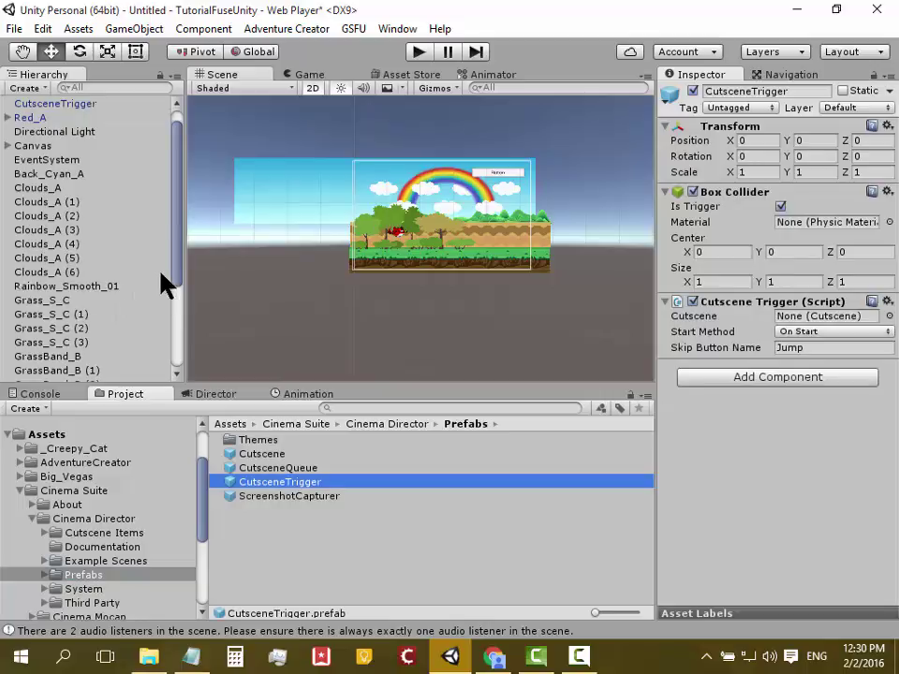
Select the CutsceneTrigger object and assign the scene's Cutscene to its Cutscene field.
{"action": "left_click_drag", "start_coordinate": [181, 285], "coordinate": [181, 251]}
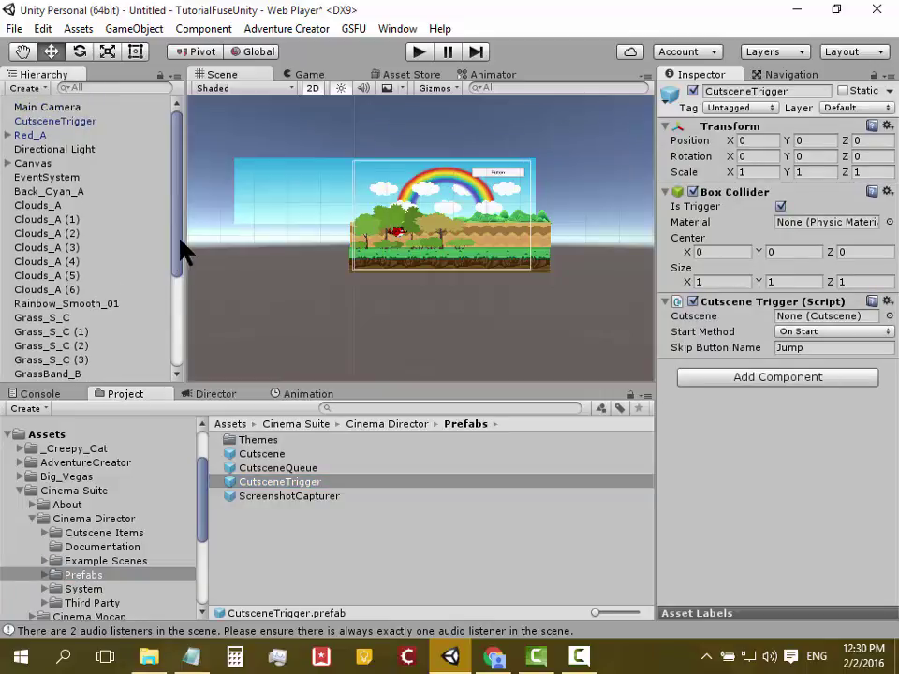
{"action": "left_click", "coordinate": [70, 122]}
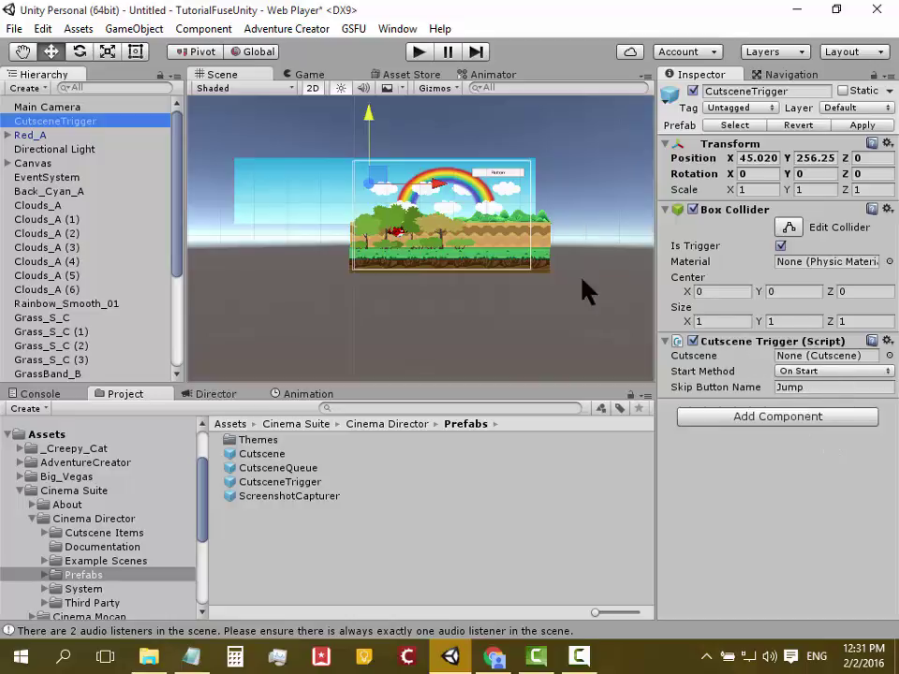
{"action": "left_click", "coordinate": [578, 655]}
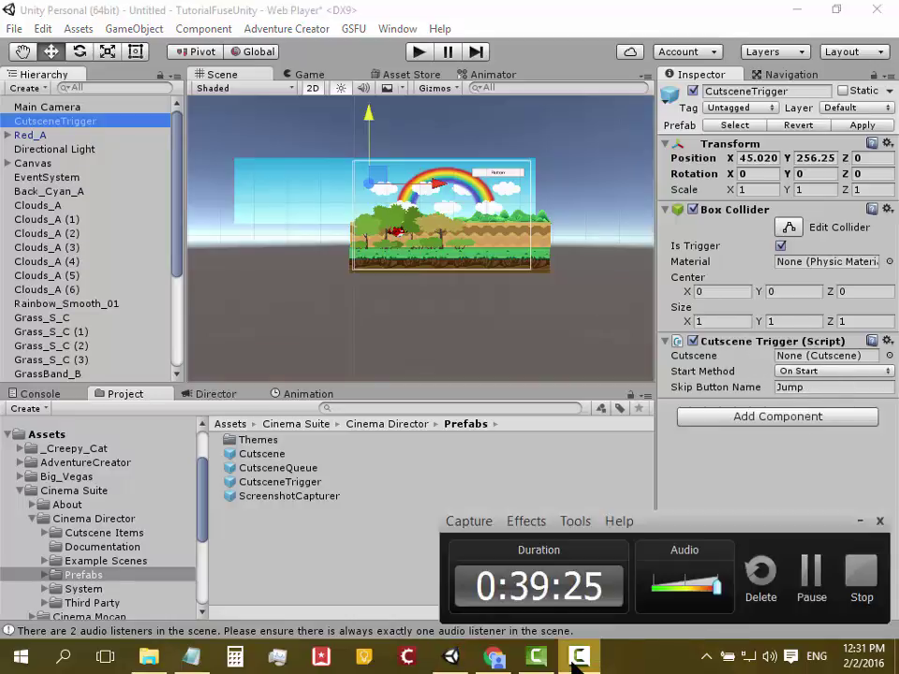
{"action": "left_click", "coordinate": [811, 571]}
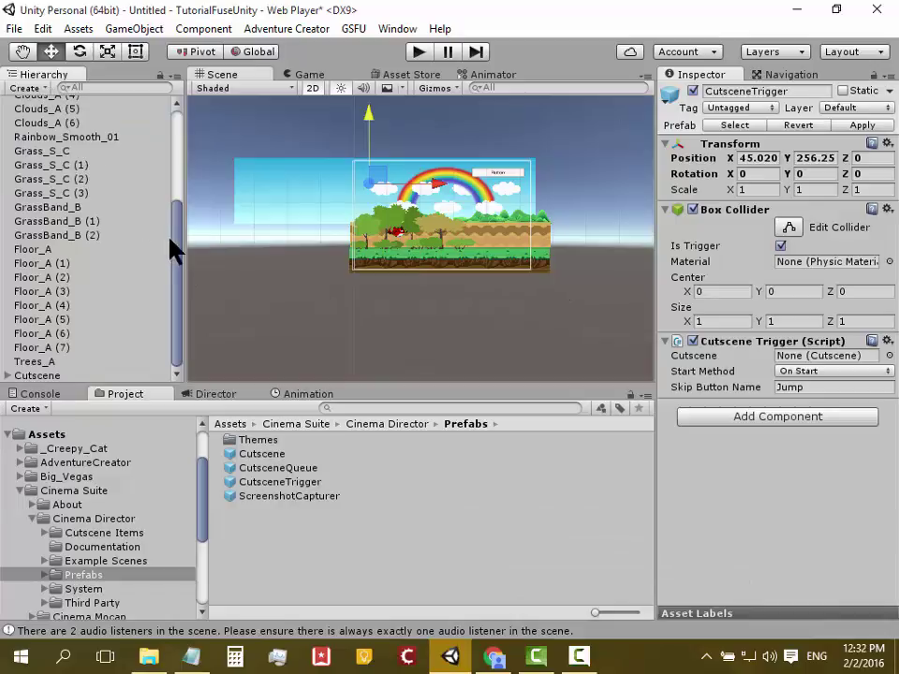
{"action": "left_click_drag", "start_coordinate": [174, 247], "coordinate": [174, 147]}
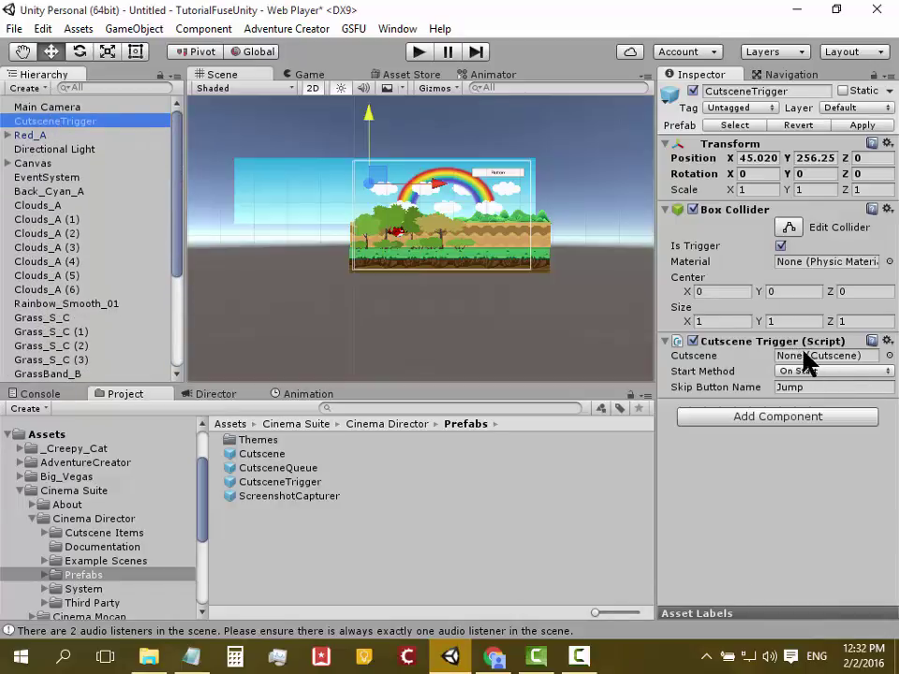
{"action": "left_click_drag", "start_coordinate": [177, 194], "coordinate": [170, 332]}
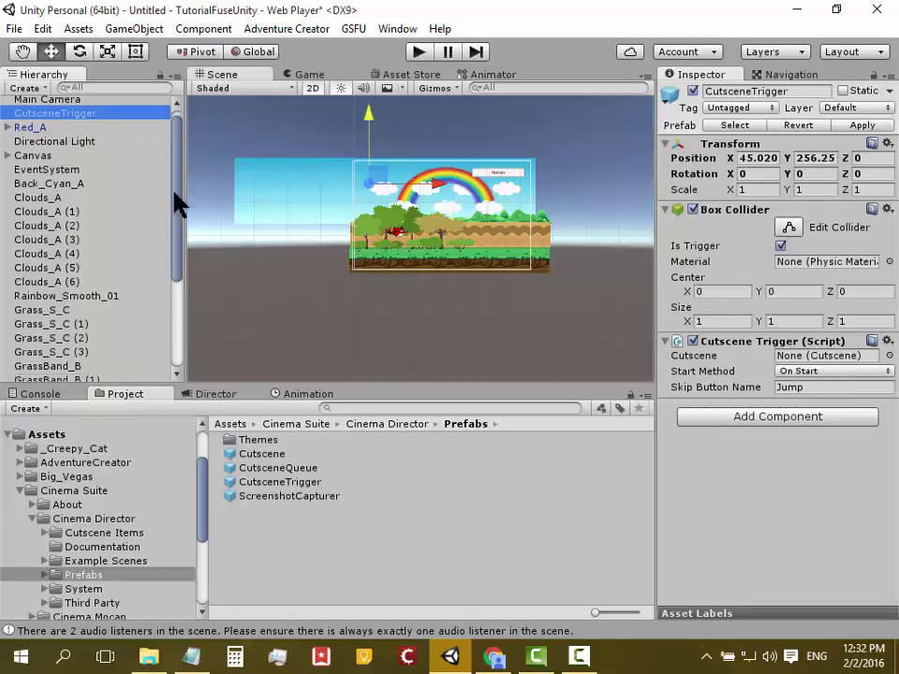
{"action": "mouse_move", "coordinate": [43, 374]}
{"action": "left_mouse_down"}
{"action": "mouse_move", "coordinate": [82, 383]}
{"action": "mouse_move", "coordinate": [805, 357]}
{"action": "left_mouse_up"}
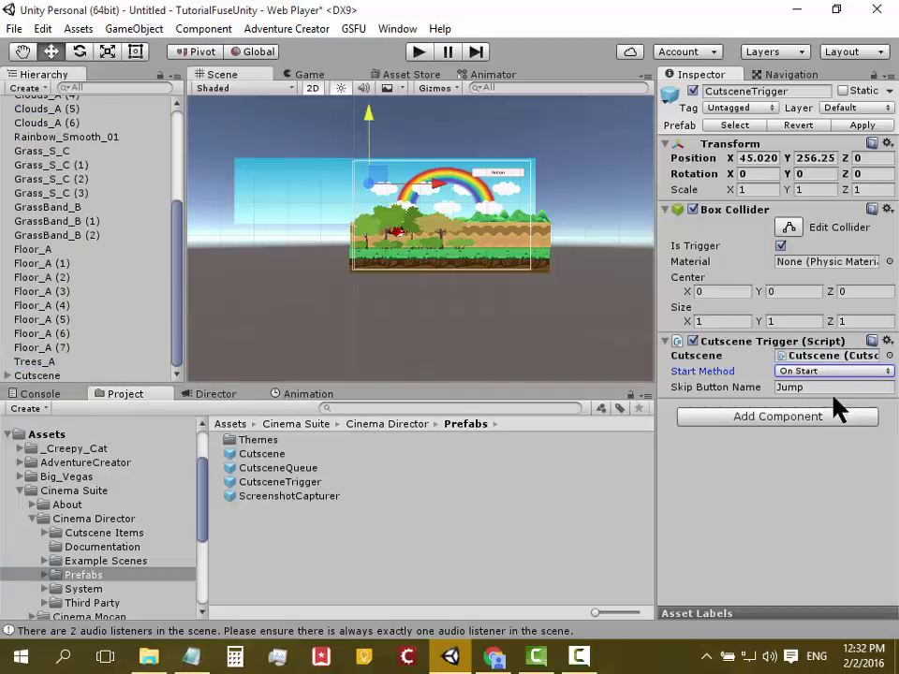
Play-test the cutscene trigger, stop, and select the skip button name value Jump.
{"action": "left_click", "coordinate": [419, 52]}
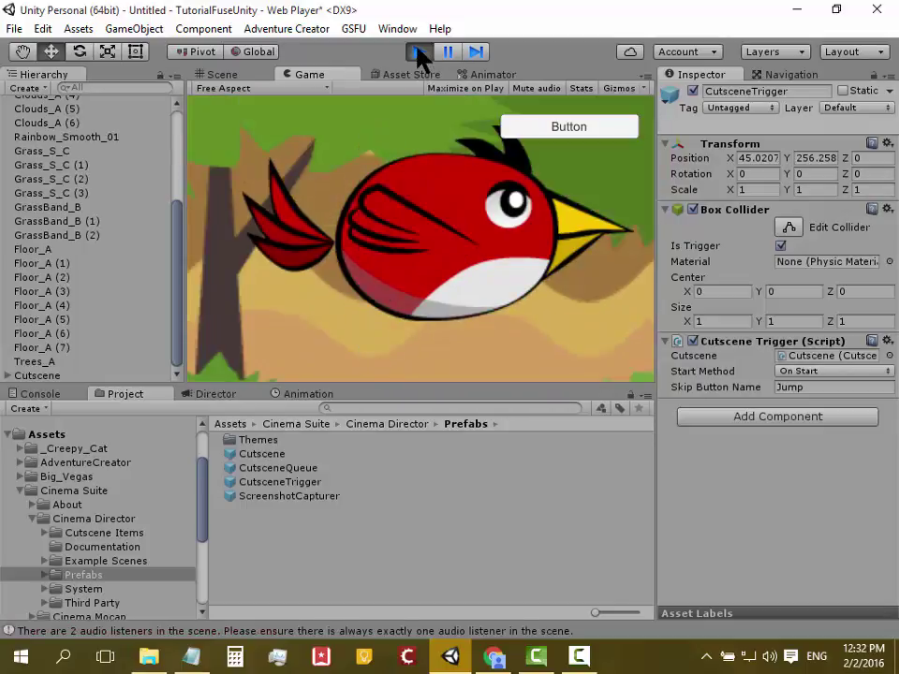
{"action": "left_click", "coordinate": [418, 53]}
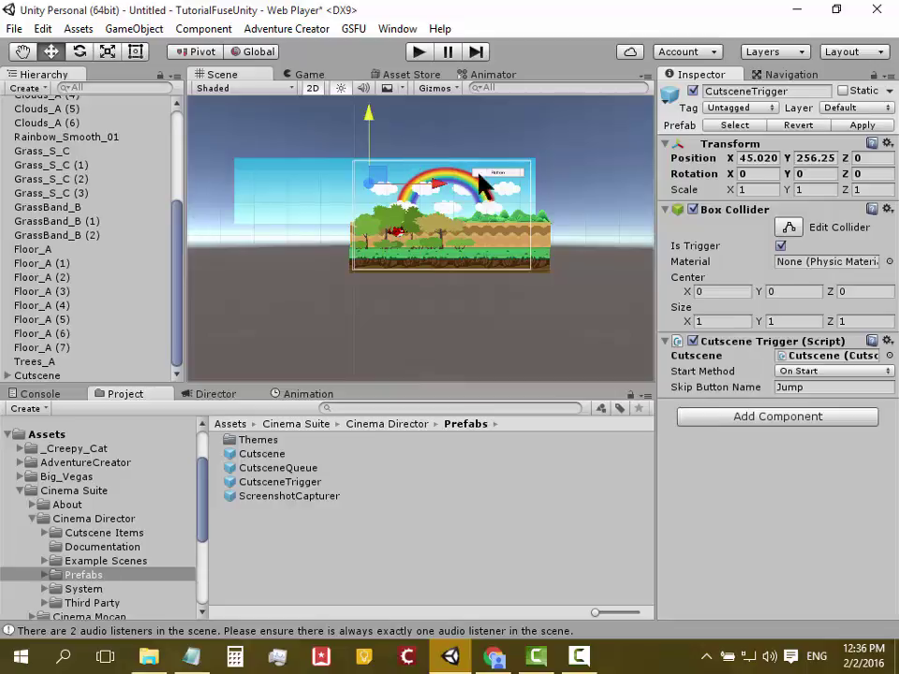
{"action": "left_click", "coordinate": [803, 388]}
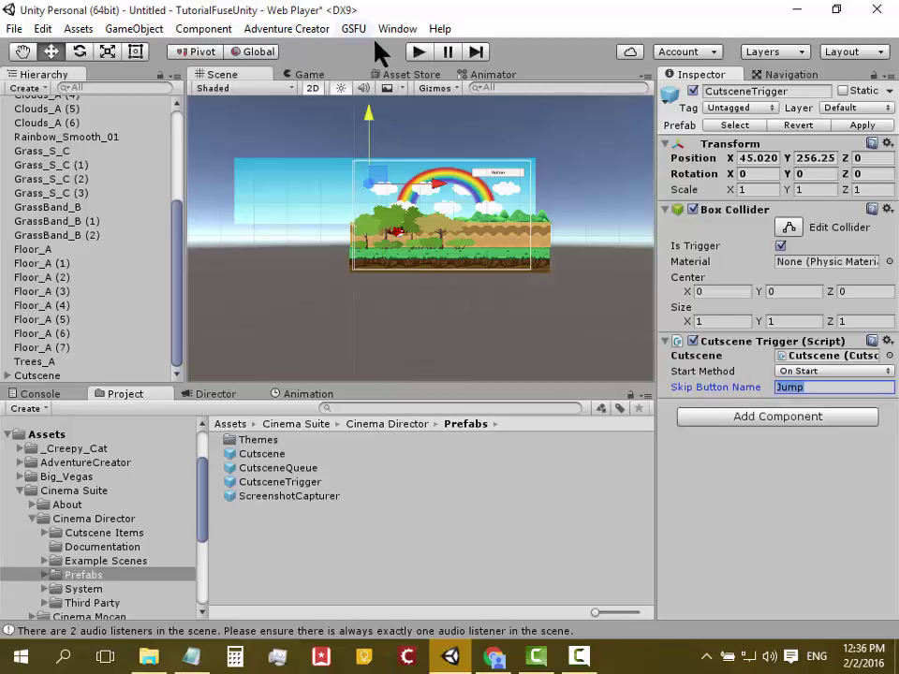
Replay the scene, check the console's Jump-not-set-up errors, stop, and reselect the skip button name Jump.
{"action": "left_click", "coordinate": [418, 52]}
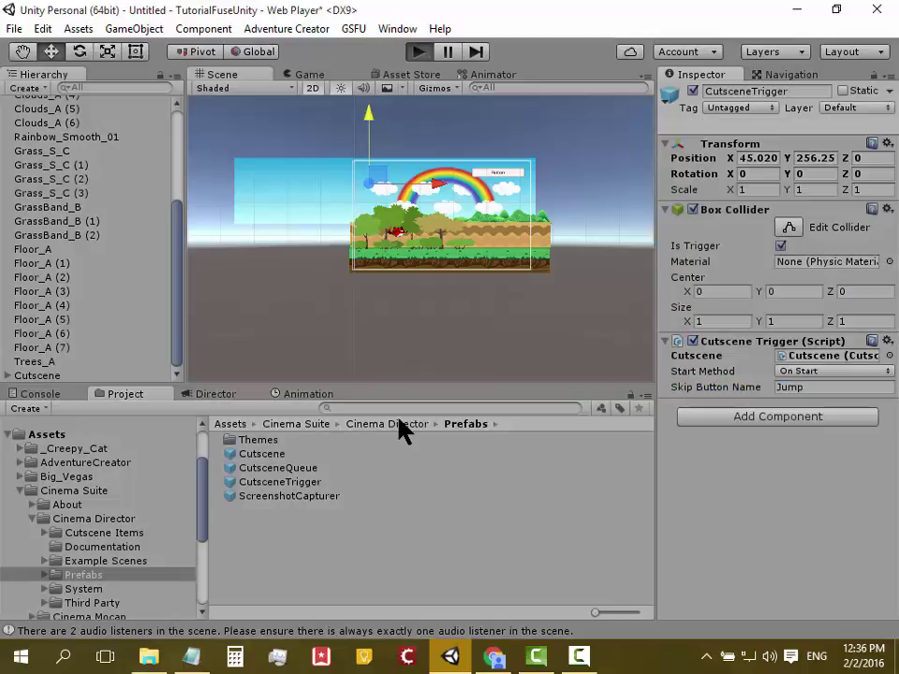
{"action": "left_click", "coordinate": [30, 394]}
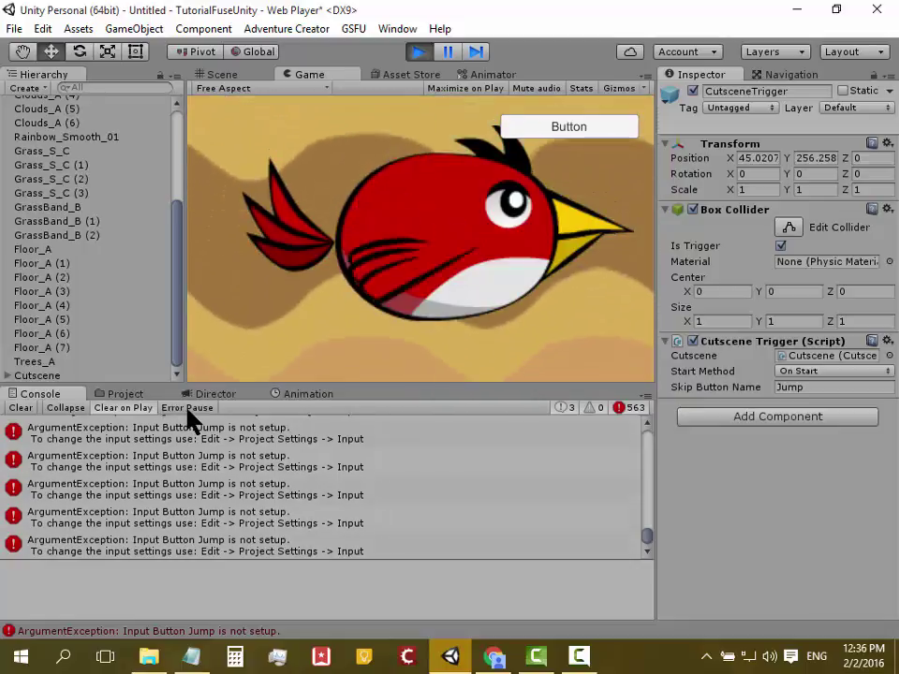
{"action": "key", "text": "ctrl+1"}
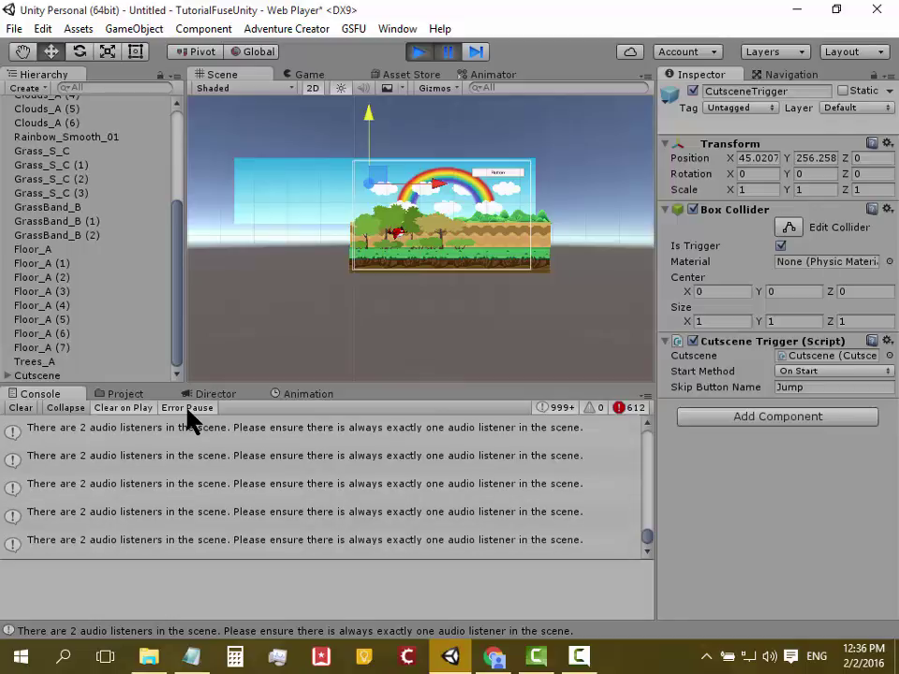
{"action": "left_click", "coordinate": [447, 53]}
{"action": "left_click", "coordinate": [421, 54]}
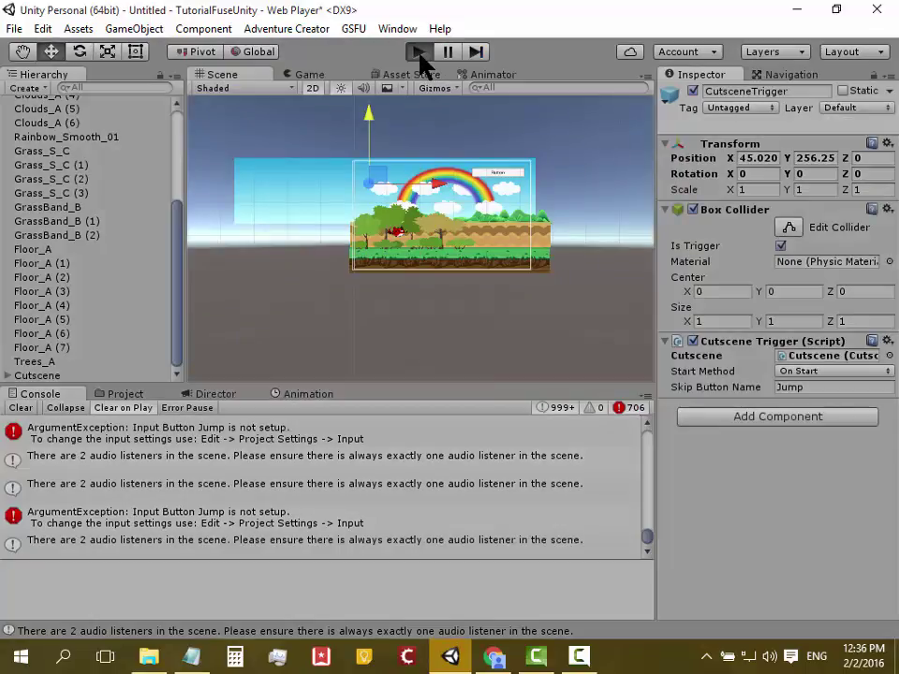
{"action": "left_click", "coordinate": [419, 54]}
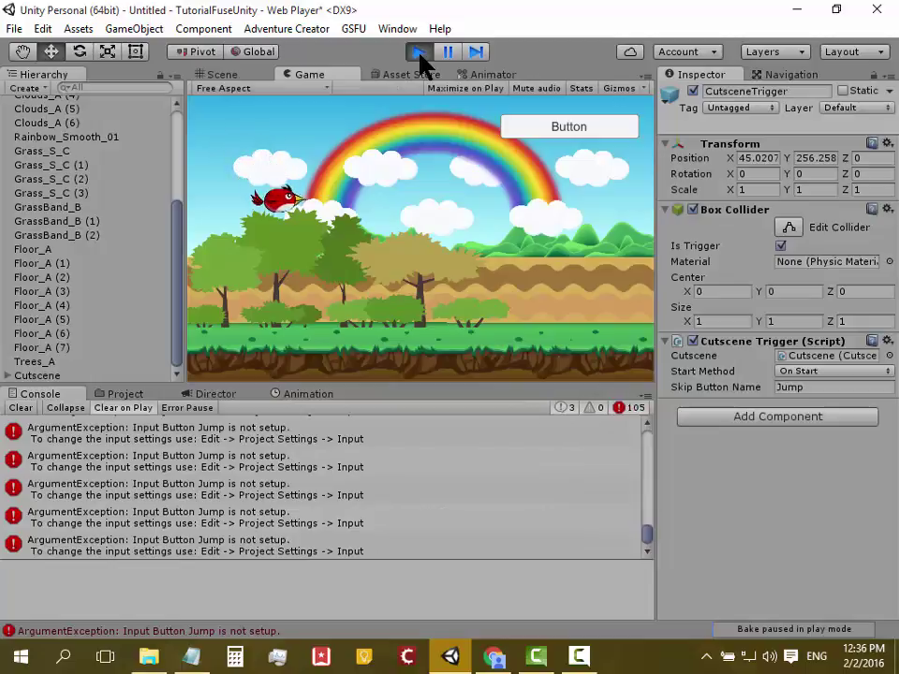
{"action": "left_click", "coordinate": [419, 54]}
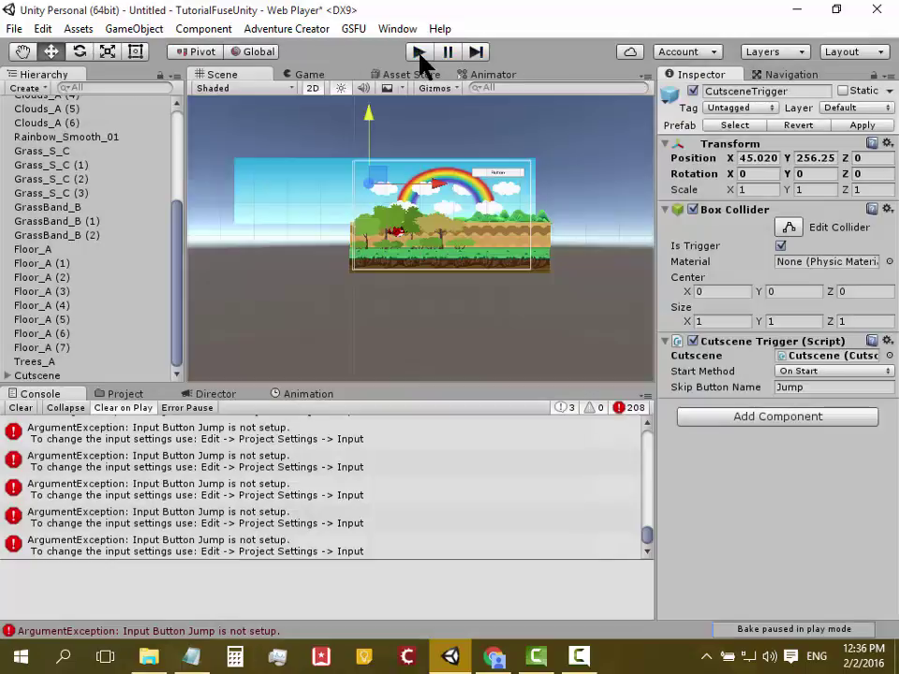
{"action": "left_click", "coordinate": [804, 386]}
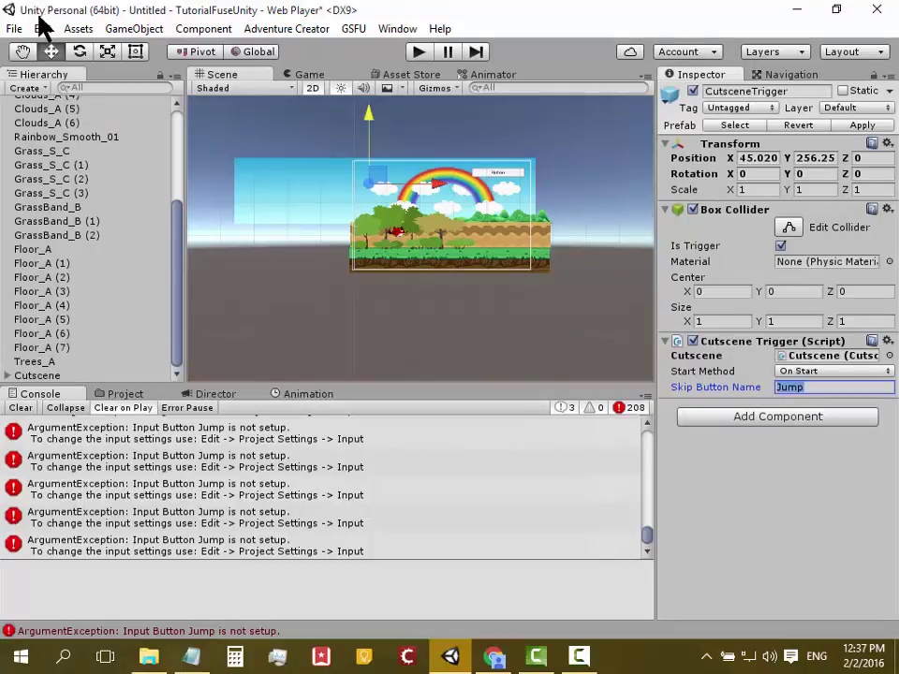
Open the Input Manager through Edit > Project Settings > Input.
{"action": "left_click", "coordinate": [44, 29]}
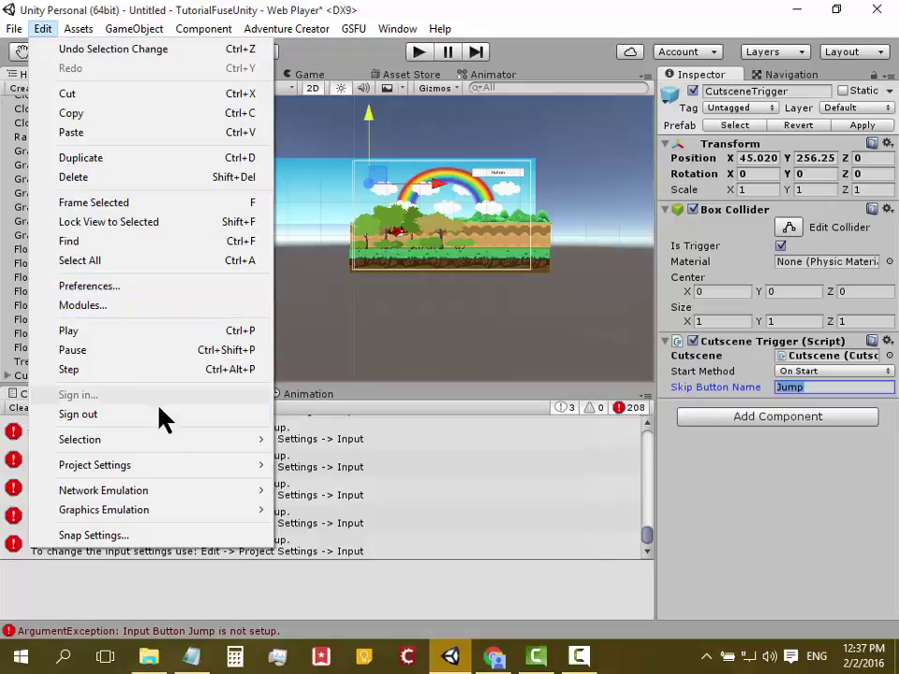
{"action": "mouse_move", "coordinate": [165, 477]}
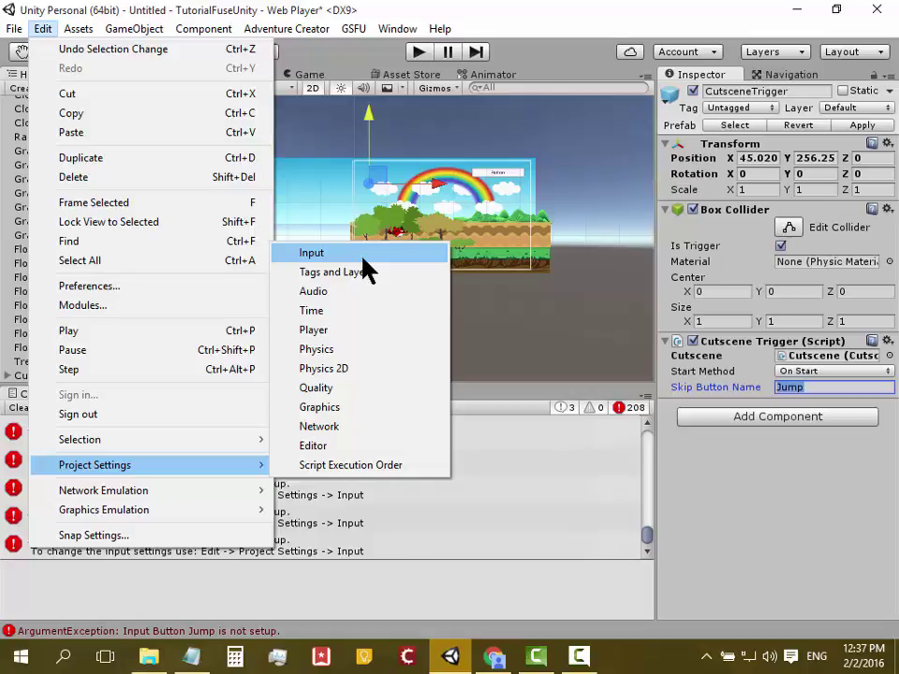
{"action": "left_click", "coordinate": [363, 254]}
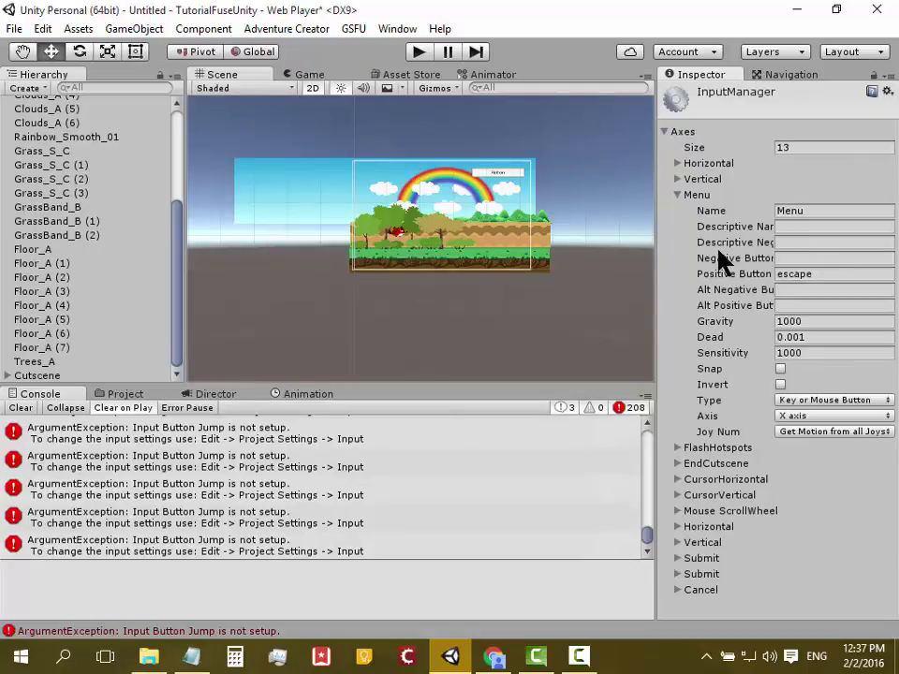
{"action": "mouse_move", "coordinate": [696, 230]}
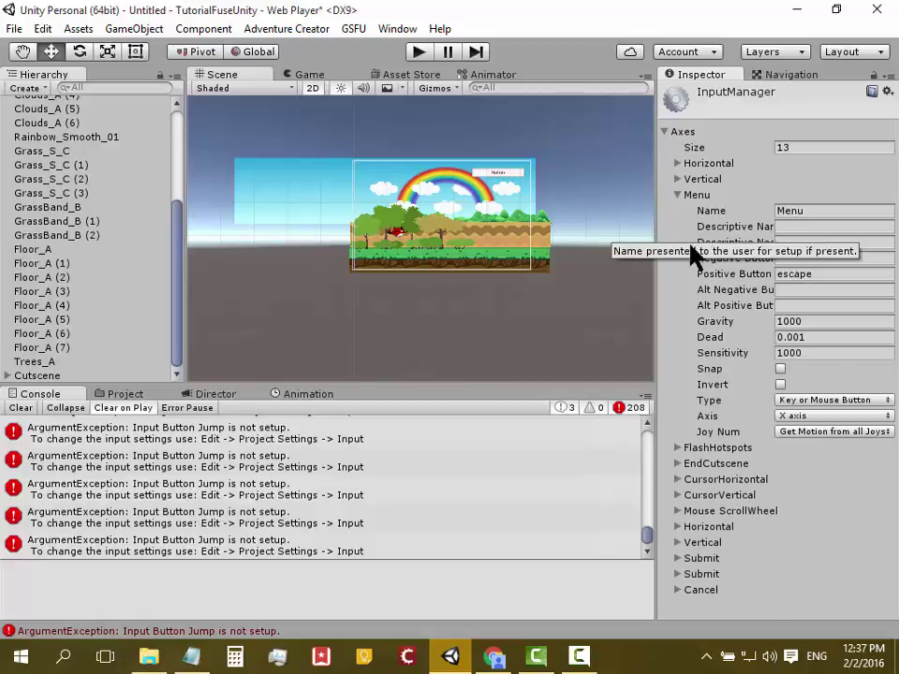
Collapse the Menu axis and toggle the Axes list closed and open several times.
{"action": "left_click", "coordinate": [678, 193]}
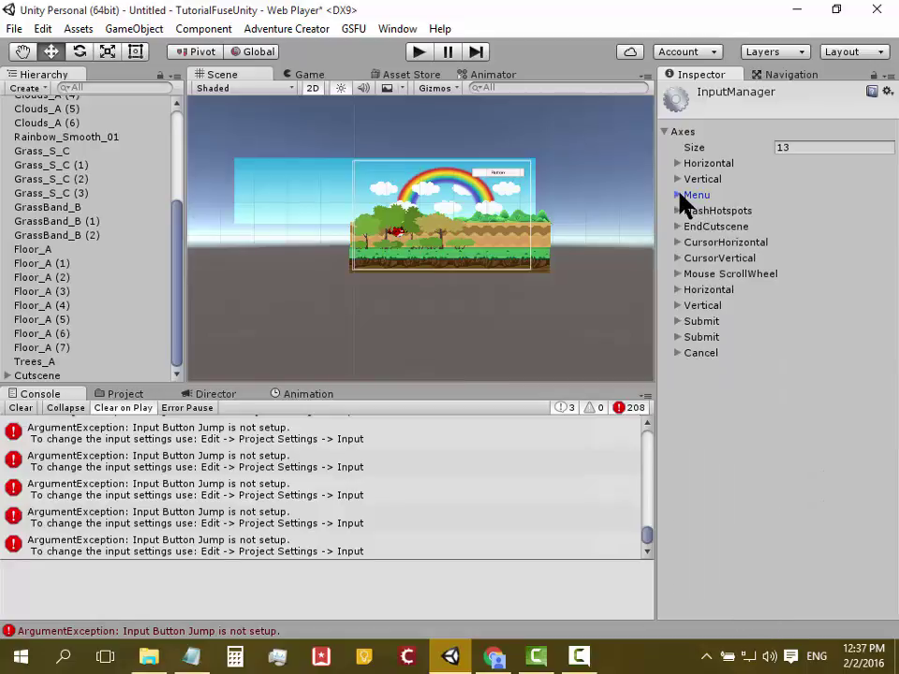
{"action": "left_click", "coordinate": [664, 132]}
{"action": "left_click", "coordinate": [663, 132]}
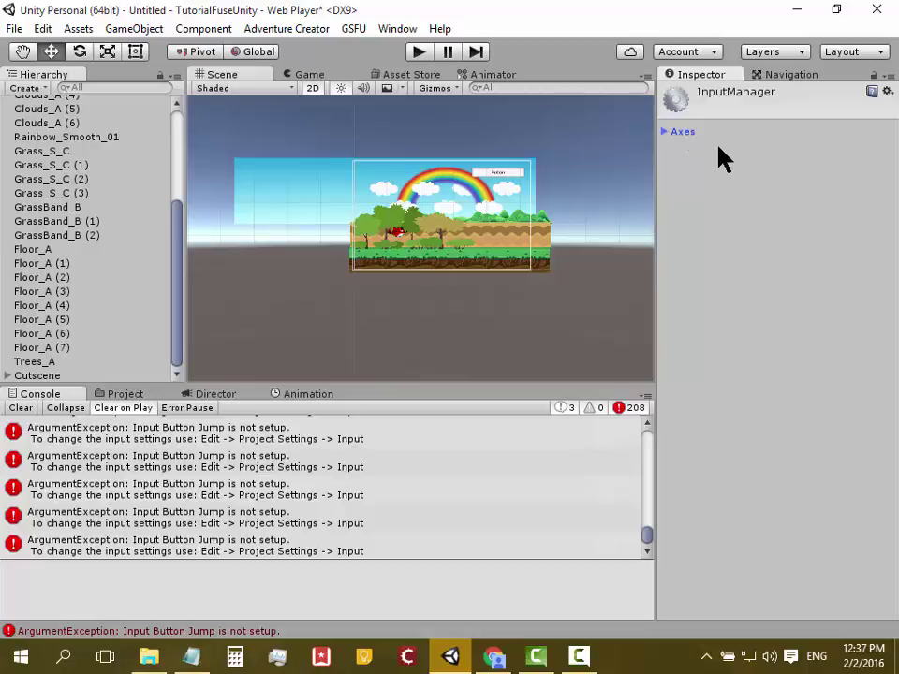
{"action": "left_click", "coordinate": [663, 132]}
{"action": "left_click", "coordinate": [664, 132]}
{"action": "left_click", "coordinate": [663, 132]}
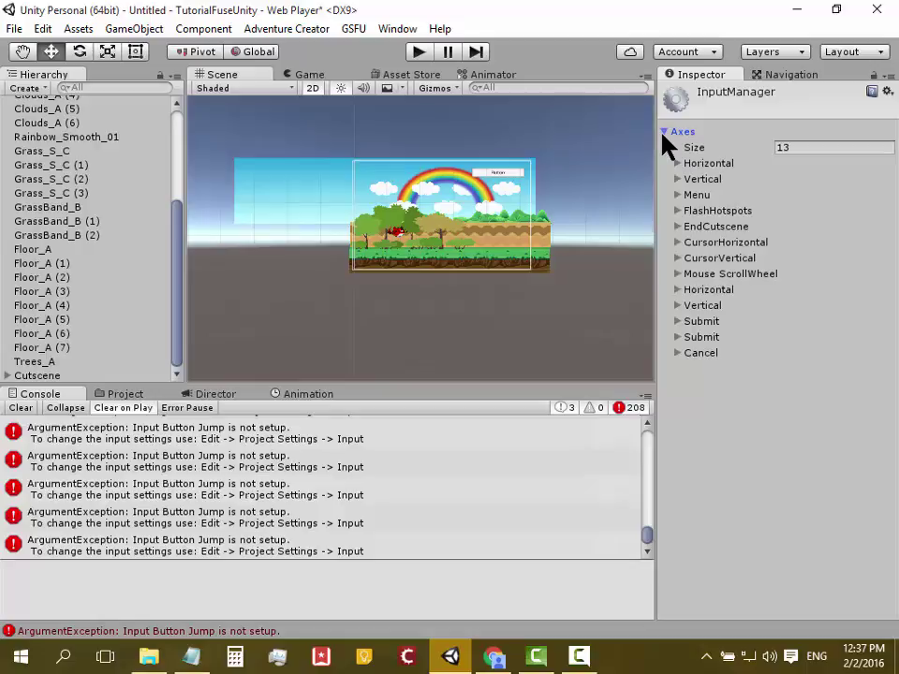
{"action": "left_click", "coordinate": [664, 132]}
{"action": "left_click", "coordinate": [663, 132]}
Expand the Menu axis and inspect its name and positive button value escape.
{"action": "left_click", "coordinate": [677, 195]}
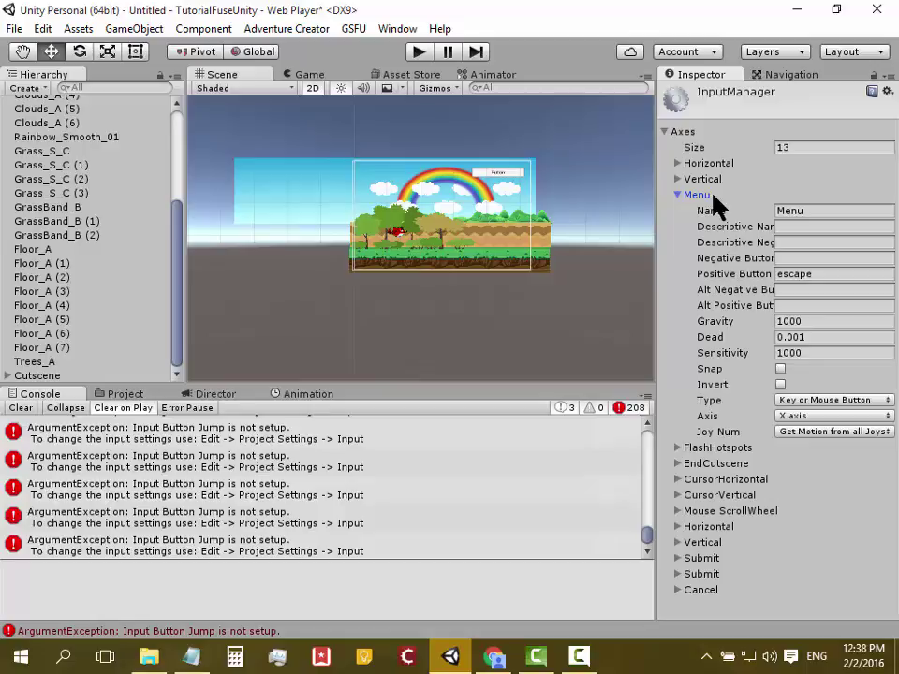
{"action": "left_click", "coordinate": [818, 275]}
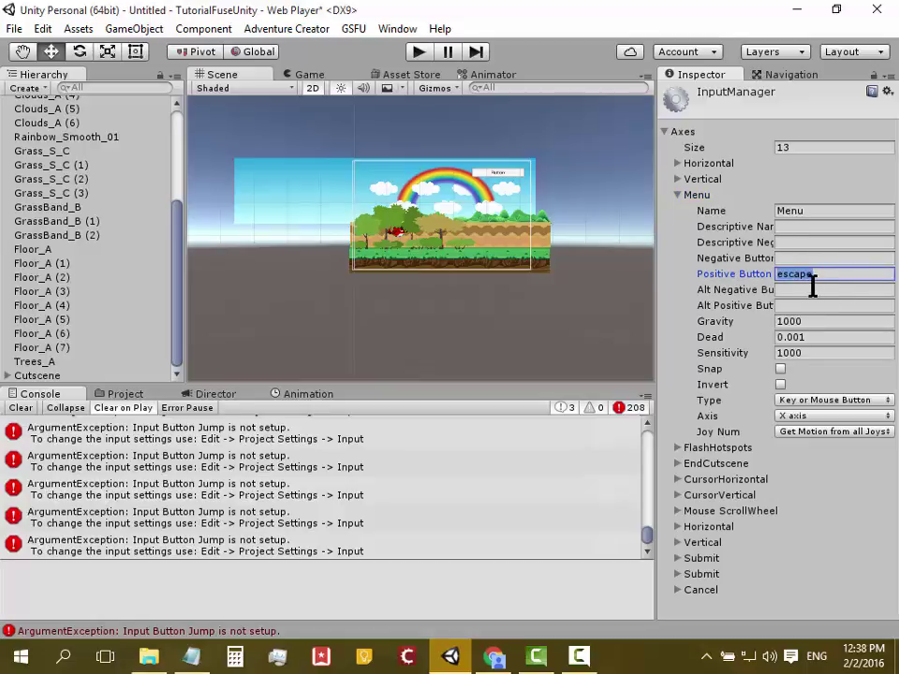
{"action": "left_click", "coordinate": [678, 194]}
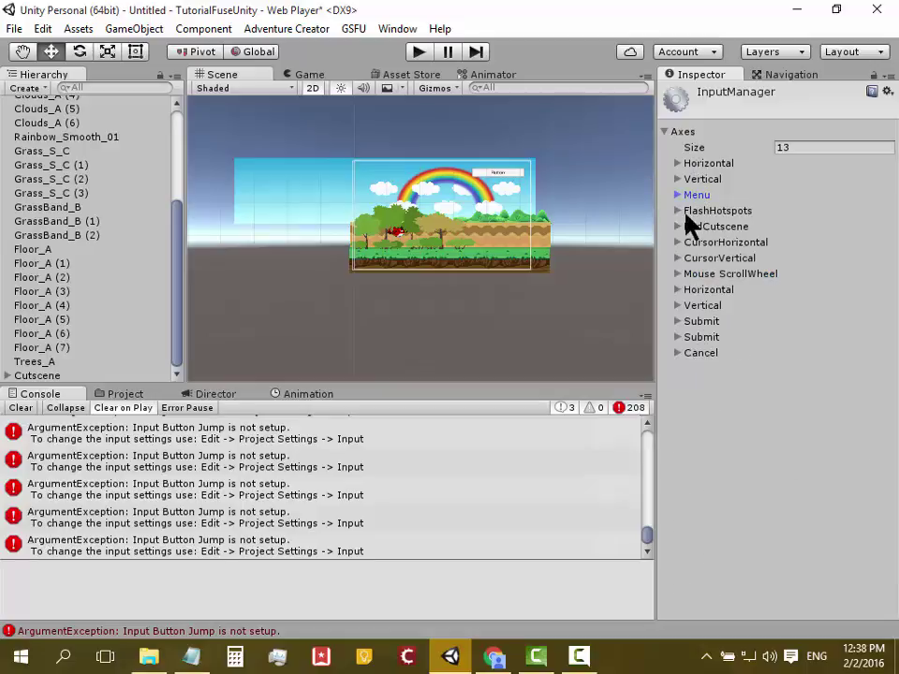
{"action": "left_click", "coordinate": [677, 194]}
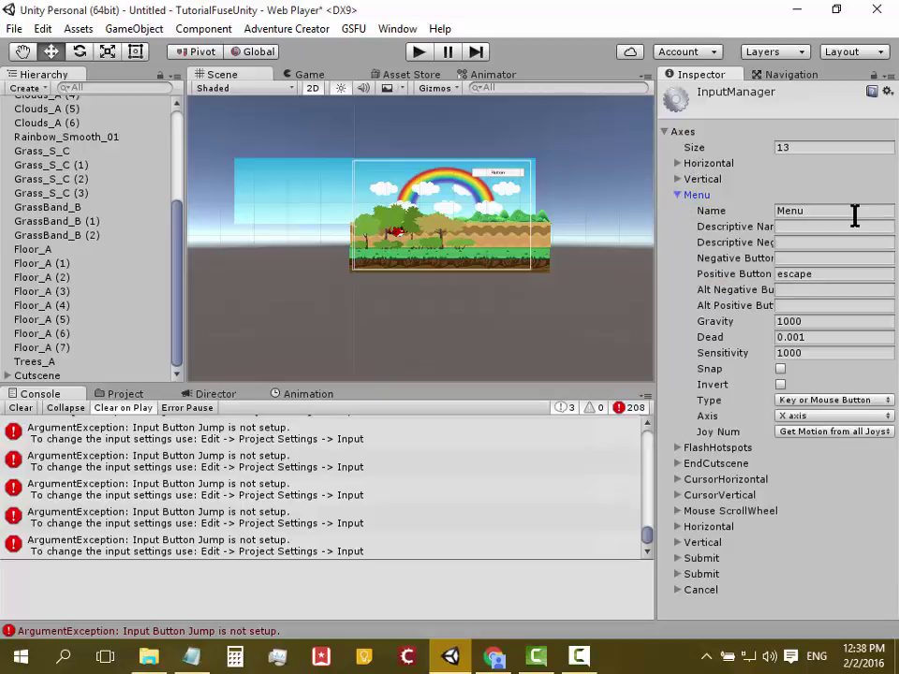
{"action": "left_click", "coordinate": [809, 213]}
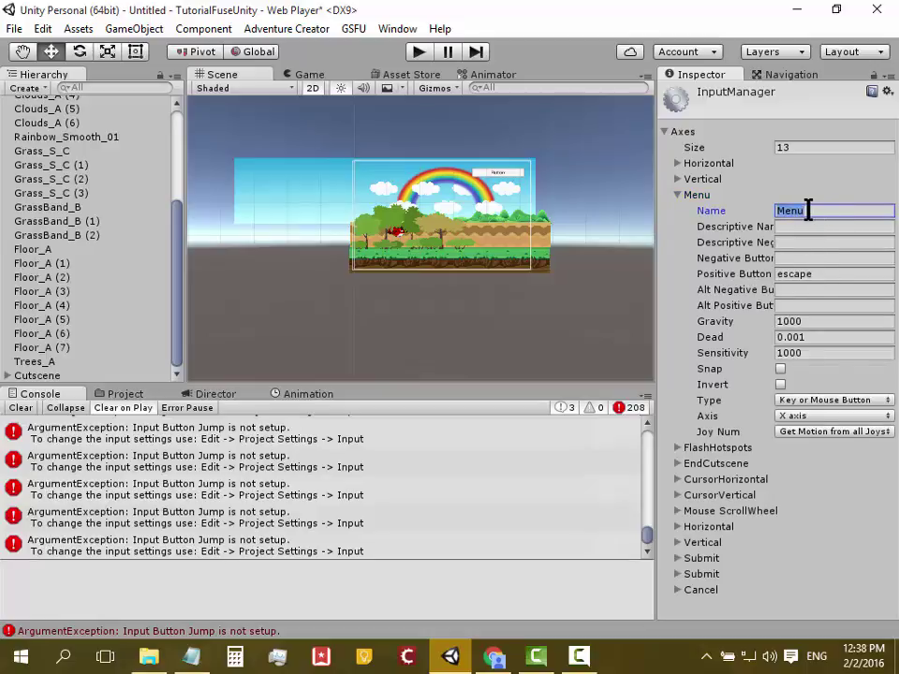
{"action": "left_click", "coordinate": [807, 210]}
{"action": "left_click_drag", "start_coordinate": [176, 265], "coordinate": [167, 156]}
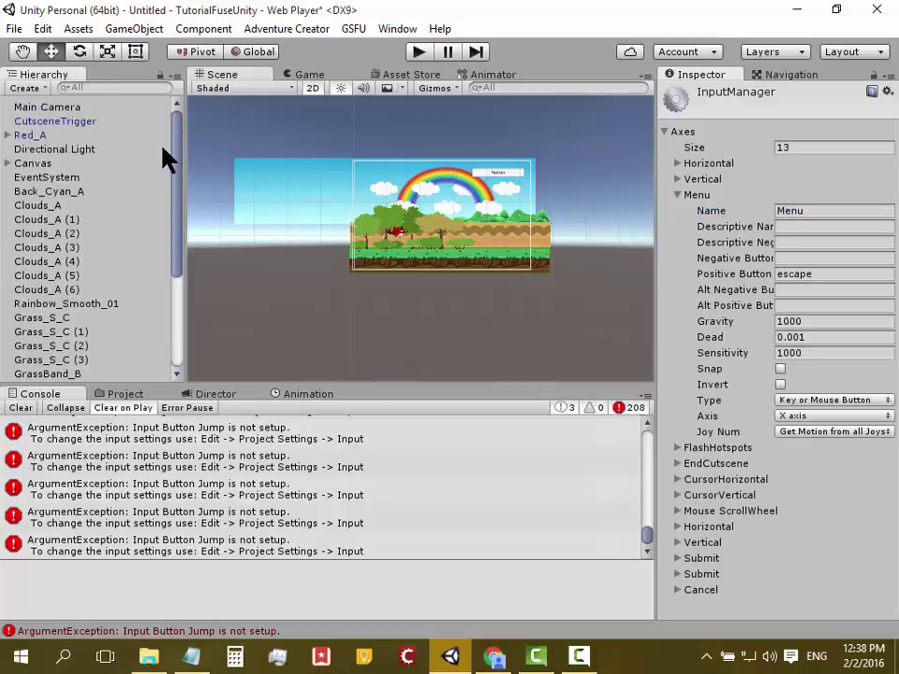
Select CutsceneTrigger, reopen Edit > Project Settings > Input, and collapse the Menu axis.
{"action": "left_click", "coordinate": [70, 122]}
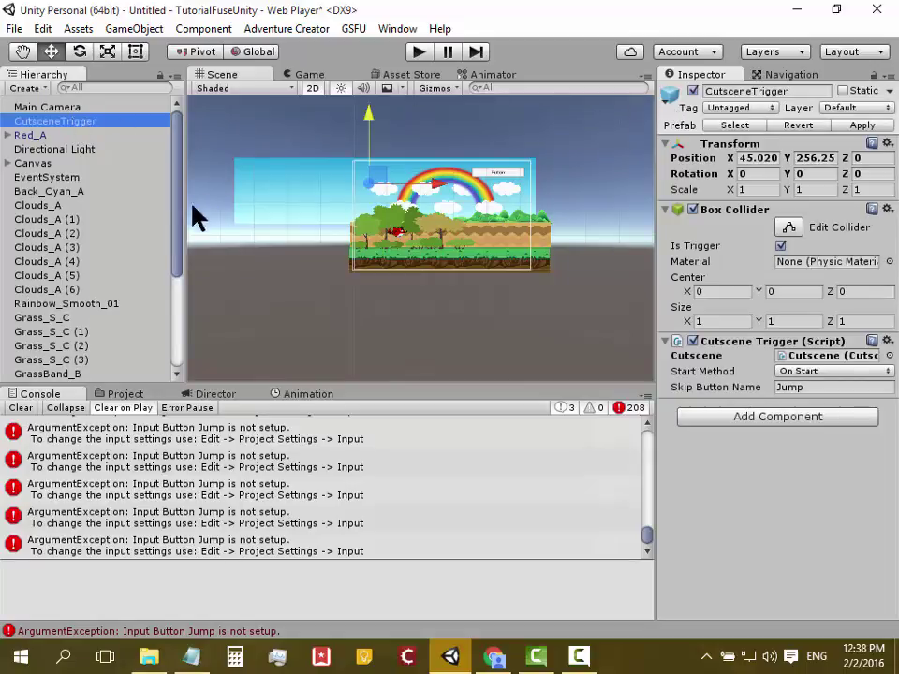
{"action": "left_click", "coordinate": [14, 29]}
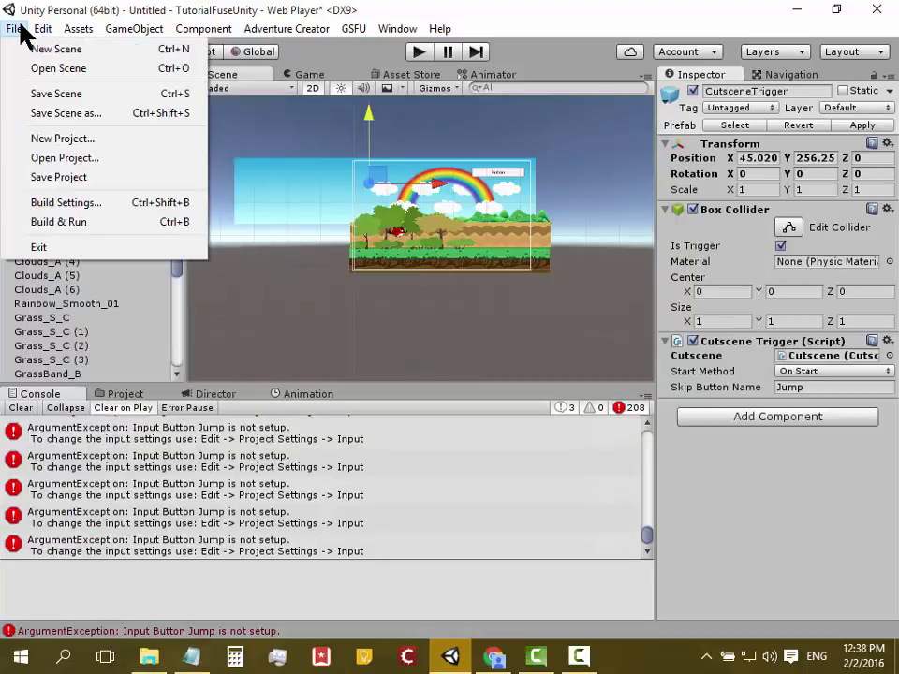
{"action": "left_click", "coordinate": [19, 29]}
{"action": "left_click", "coordinate": [33, 30]}
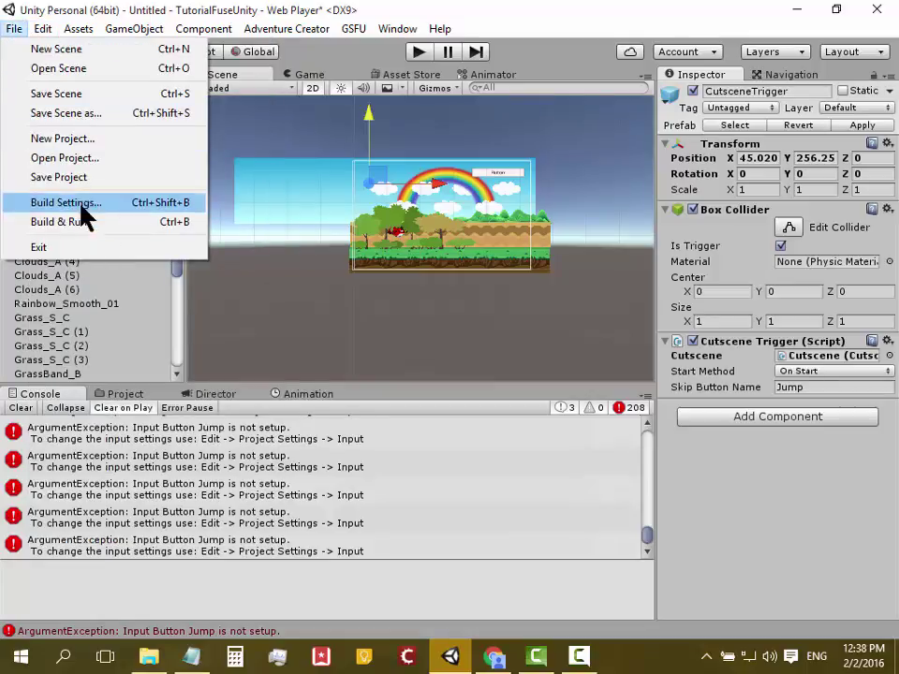
{"action": "mouse_move", "coordinate": [67, 25]}
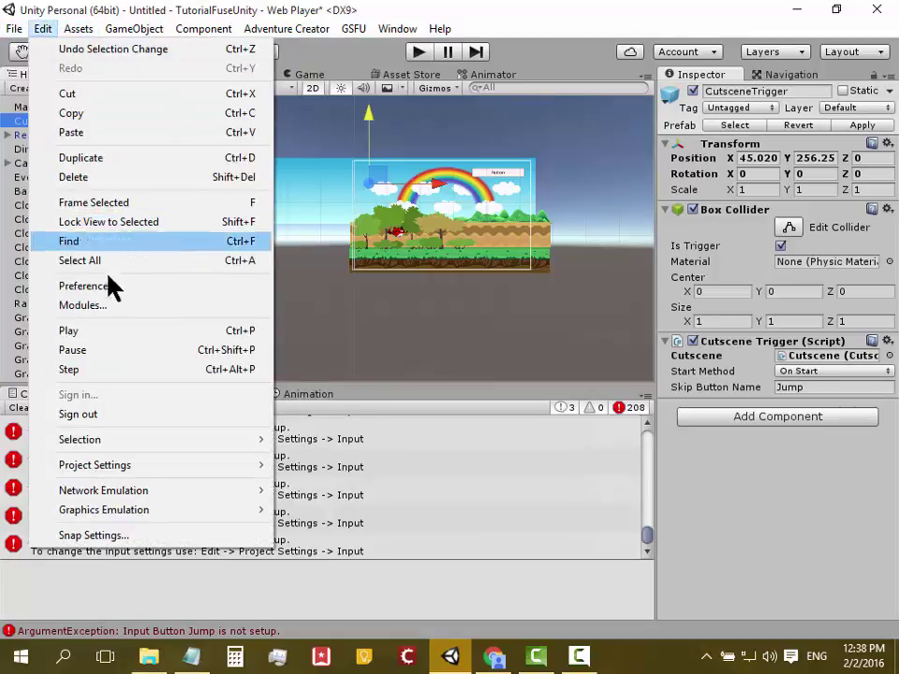
{"action": "mouse_move", "coordinate": [143, 474]}
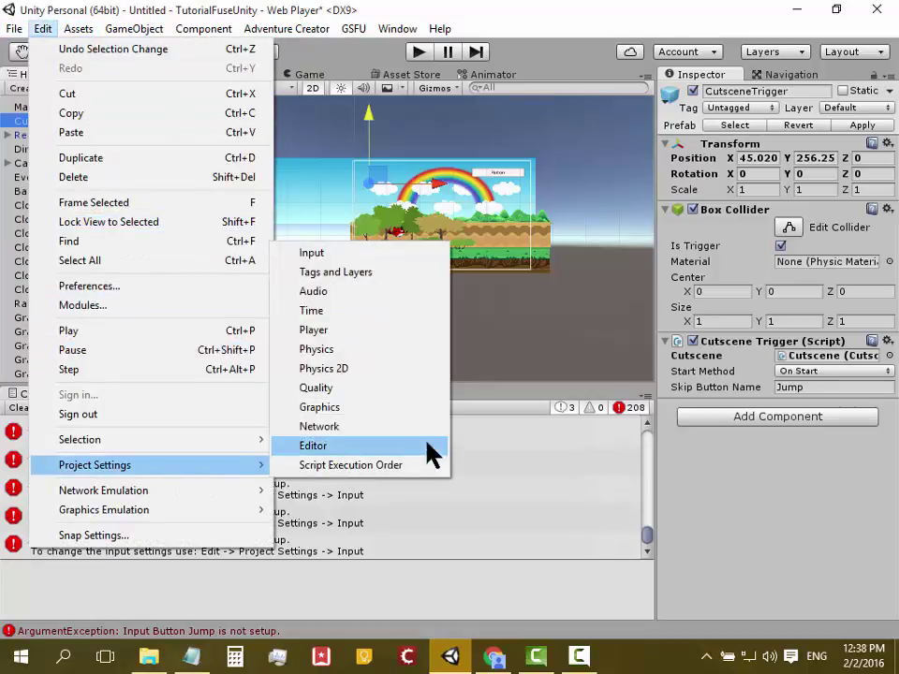
{"action": "left_click", "coordinate": [375, 253]}
{"action": "left_click", "coordinate": [681, 196]}
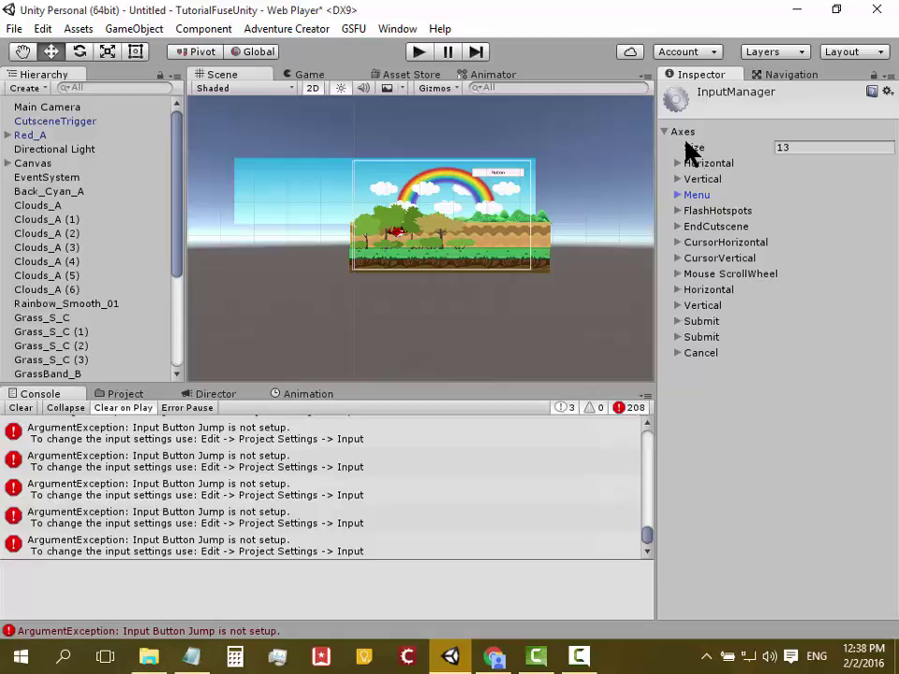
Raise the Axes size from 13 to 14 and rename the new copied Cancel axis to Jump.
{"action": "left_click", "coordinate": [803, 147]}
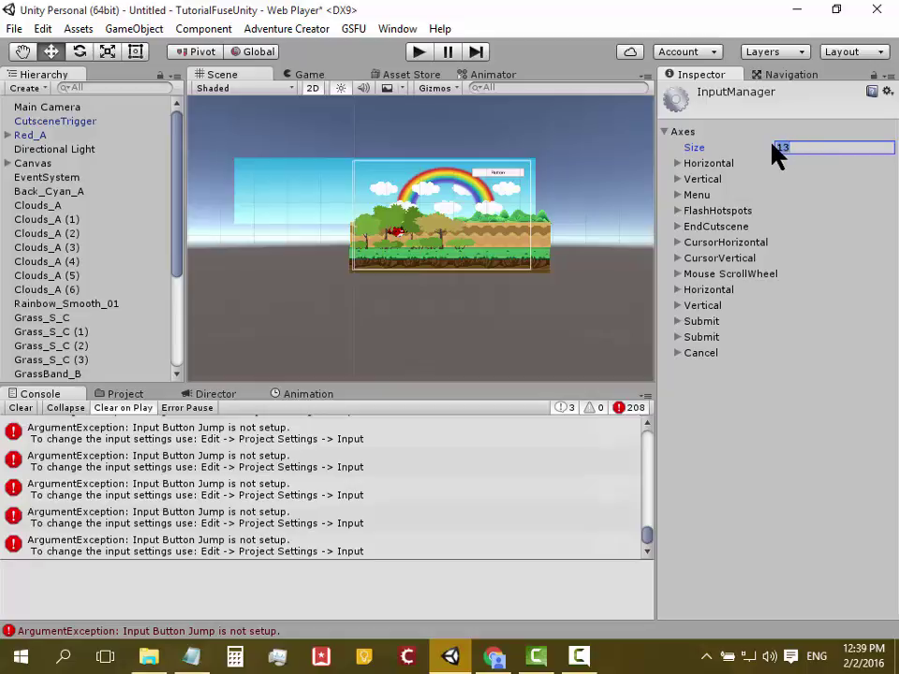
{"action": "left_click", "coordinate": [798, 149]}
{"action": "type", "text": "14"}
{"action": "key", "text": "Return"}
{"action": "left_click", "coordinate": [704, 369]}
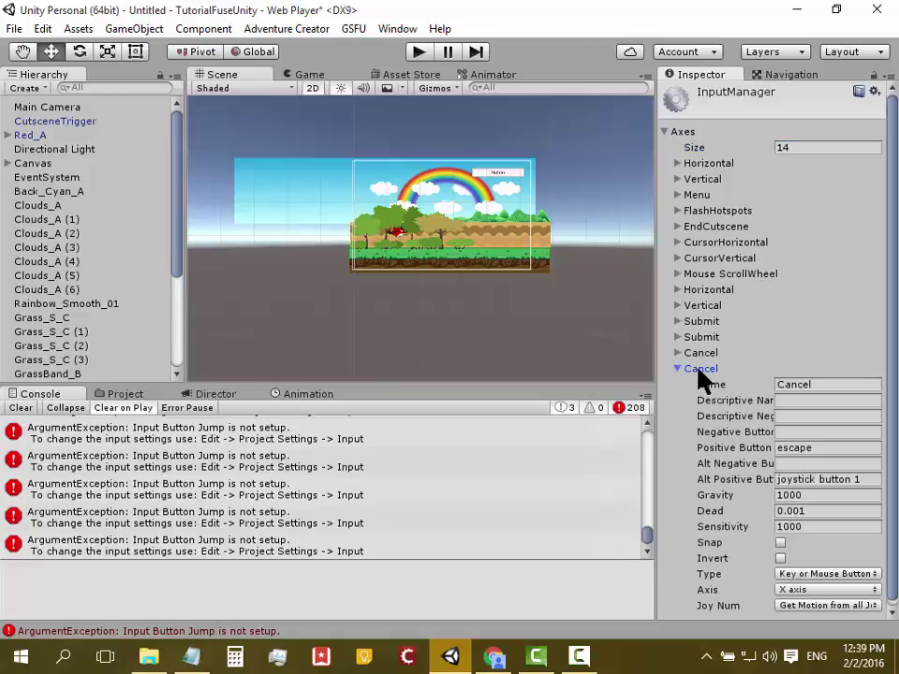
{"action": "left_click", "coordinate": [829, 384]}
{"action": "key", "text": "ctrl+a"}
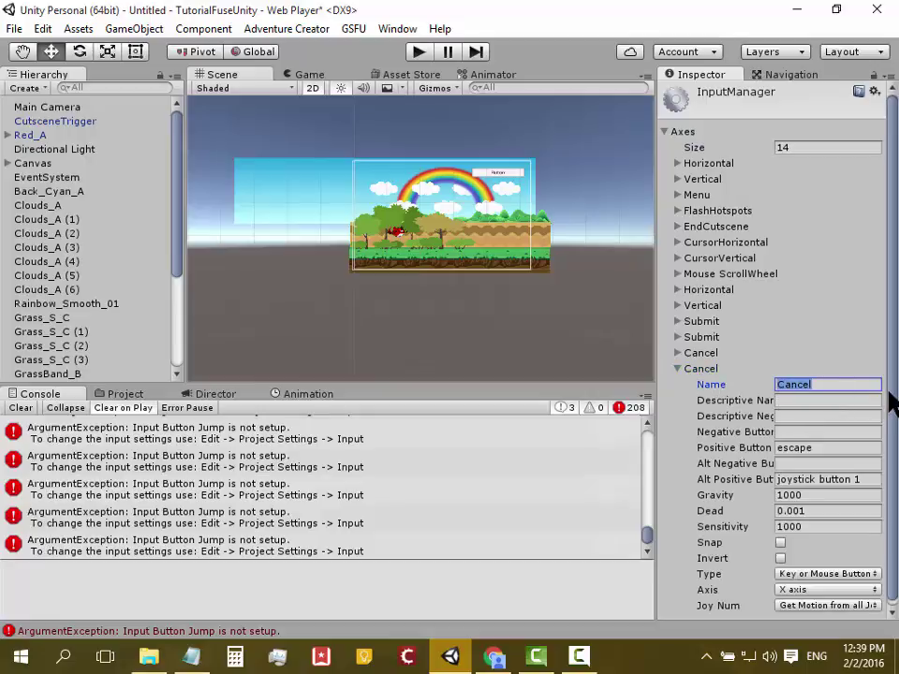
{"action": "type", "text": "Jump"}
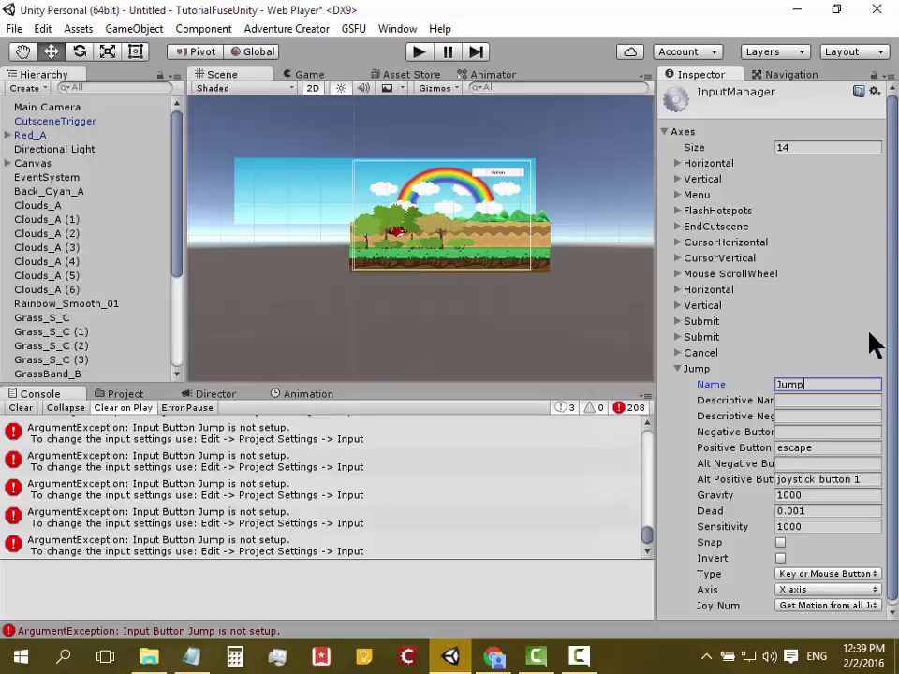
{"action": "left_click", "coordinate": [837, 448]}
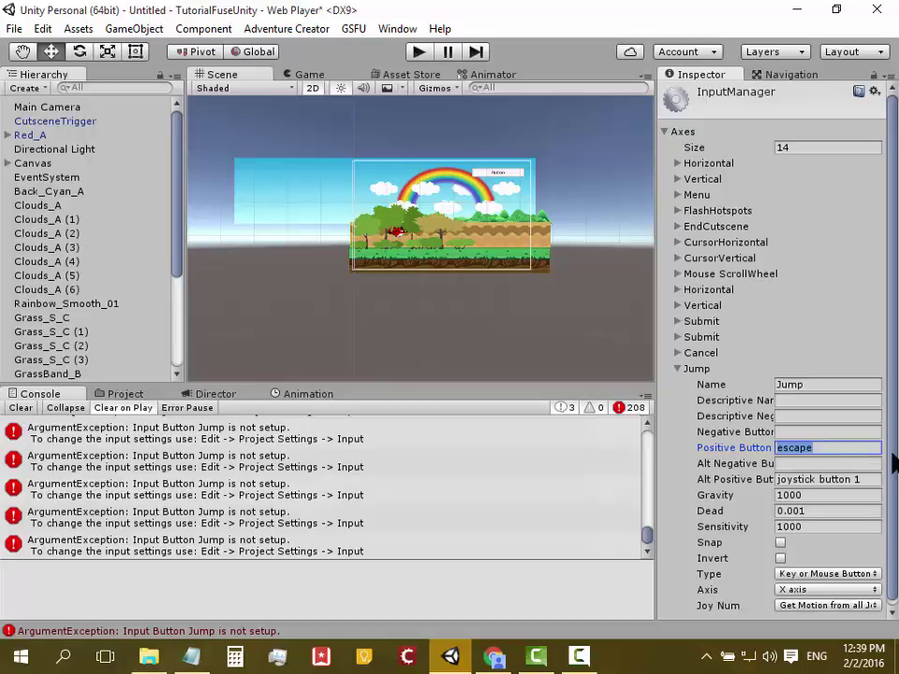
{"action": "scroll", "coordinate": [810, 456], "scroll_direction": "down", "scroll_amount": 1}
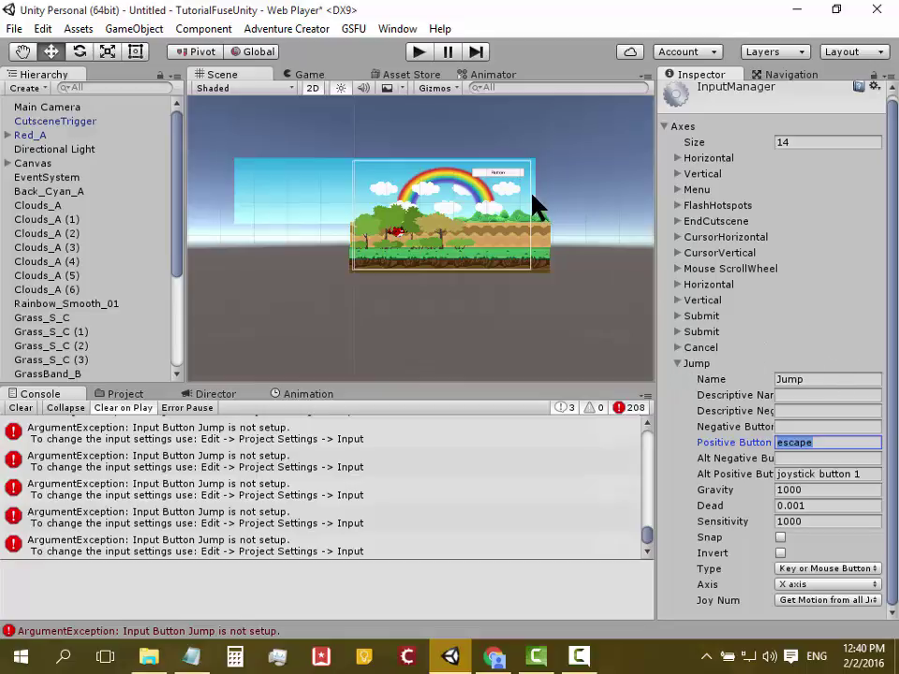
Play-test the game twice, checking the Scene view, and stop it.
{"action": "left_click", "coordinate": [416, 53]}
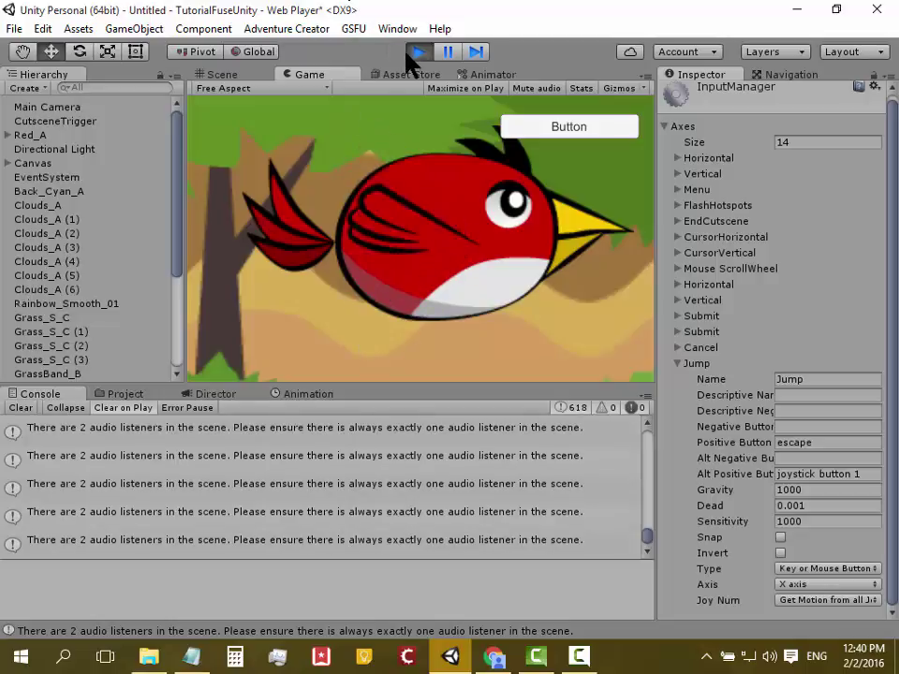
{"action": "left_click", "coordinate": [416, 53]}
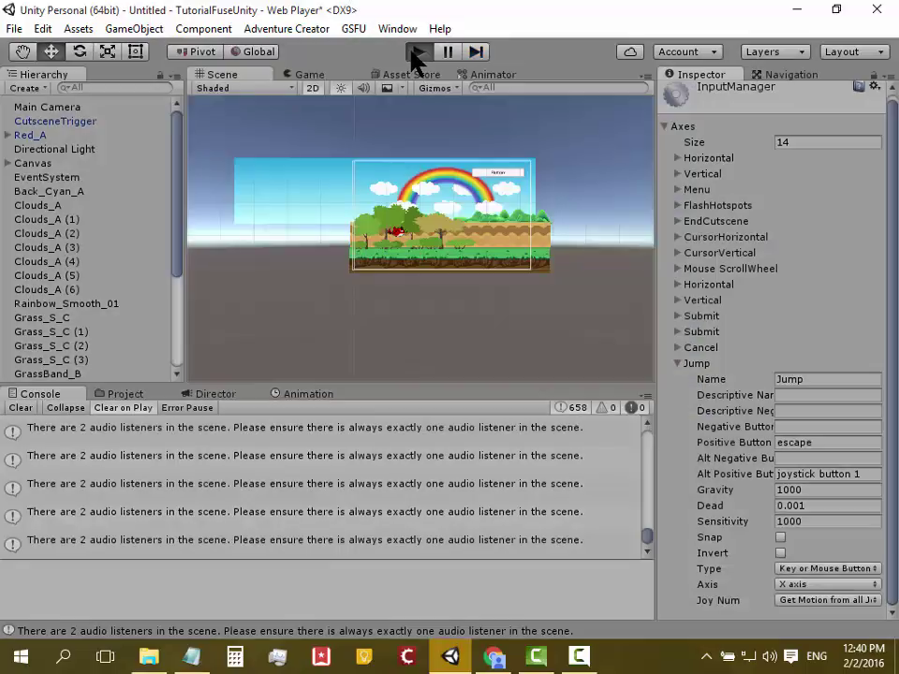
{"action": "left_click", "coordinate": [416, 53]}
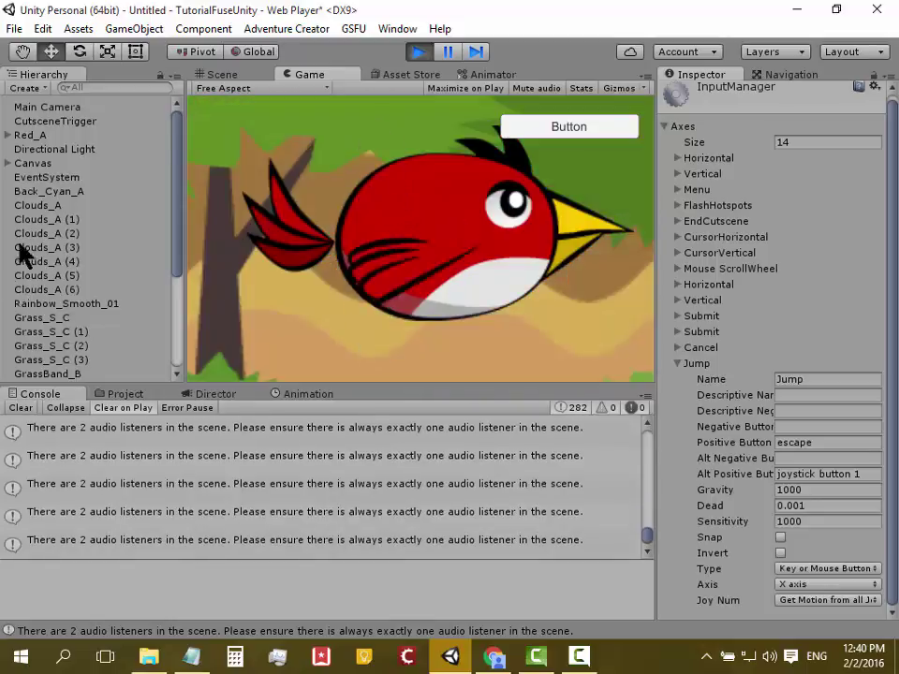
{"action": "left_click", "coordinate": [221, 75]}
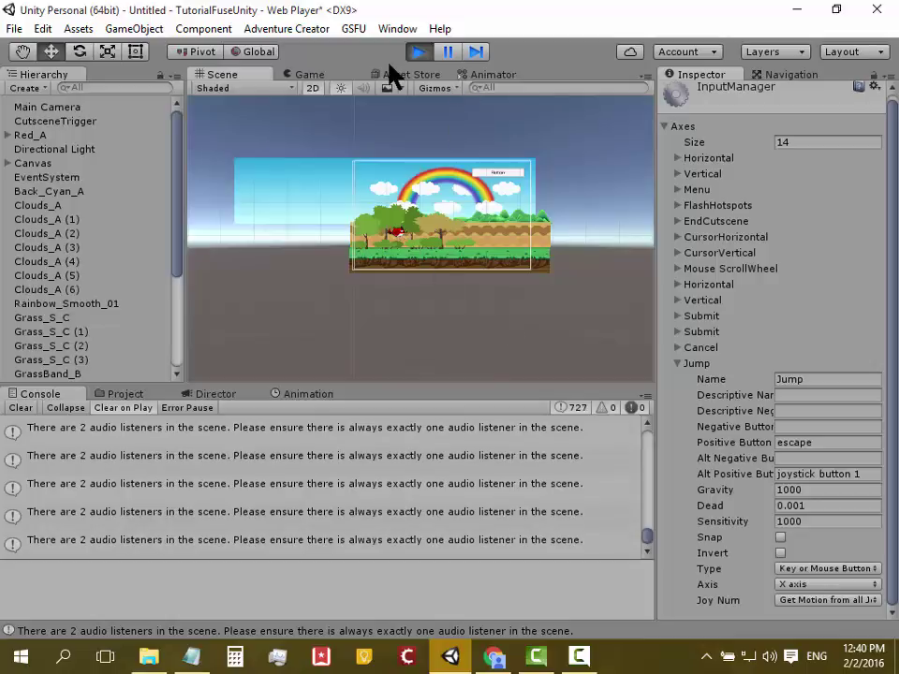
{"action": "left_click", "coordinate": [417, 52]}
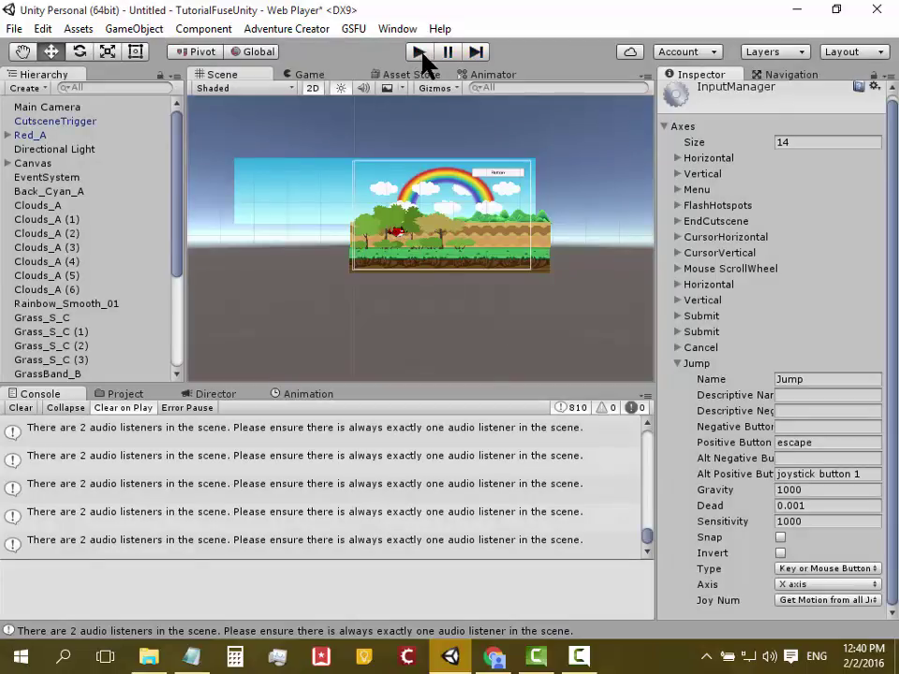
Run the game again, switch between Scene and Game views, stop, and select CutsceneTrigger.
{"action": "left_click", "coordinate": [421, 55]}
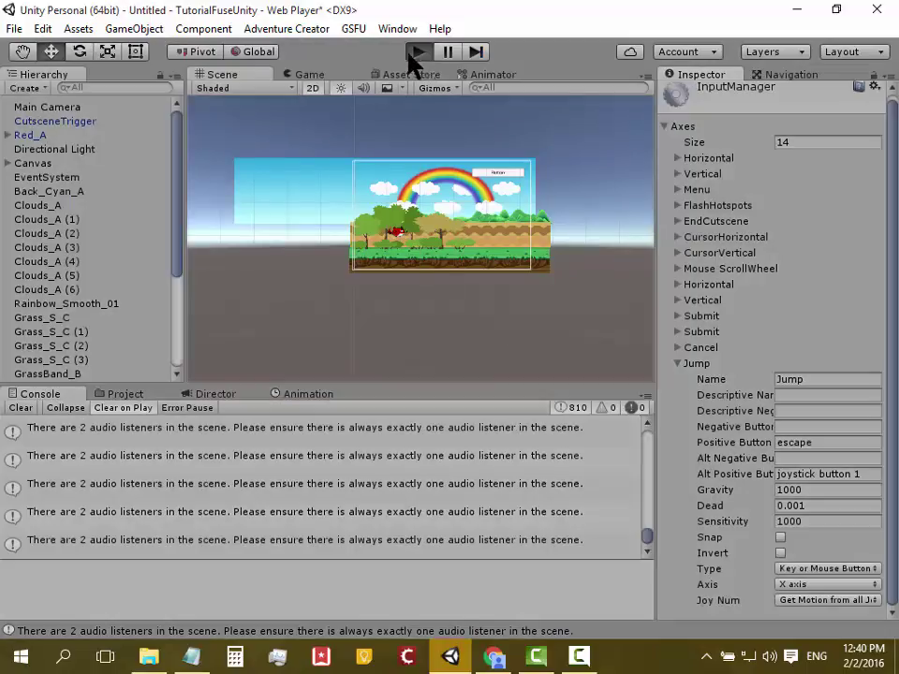
{"action": "left_click", "coordinate": [258, 76]}
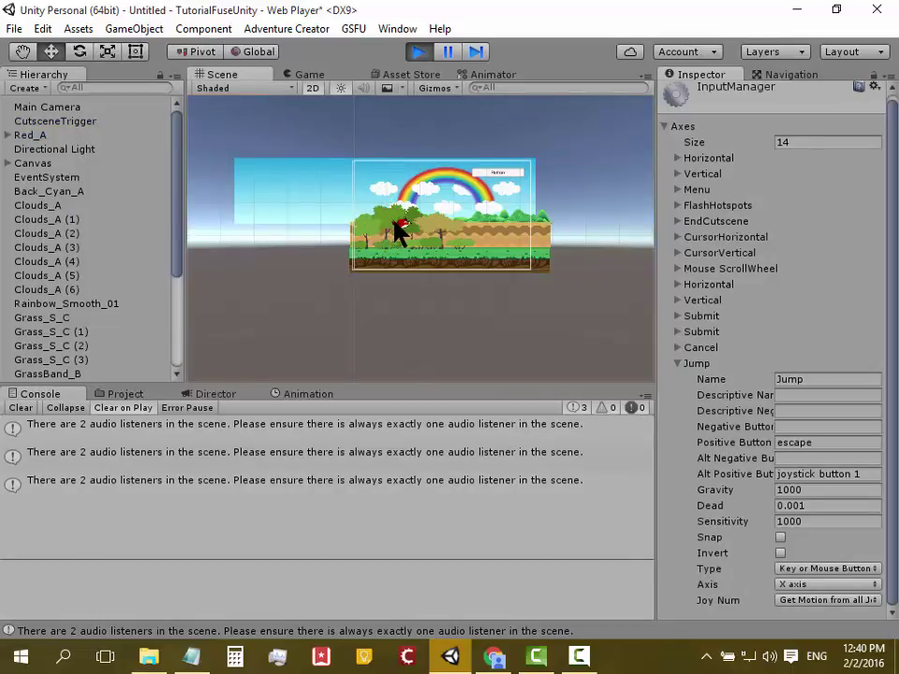
{"action": "left_click", "coordinate": [307, 75]}
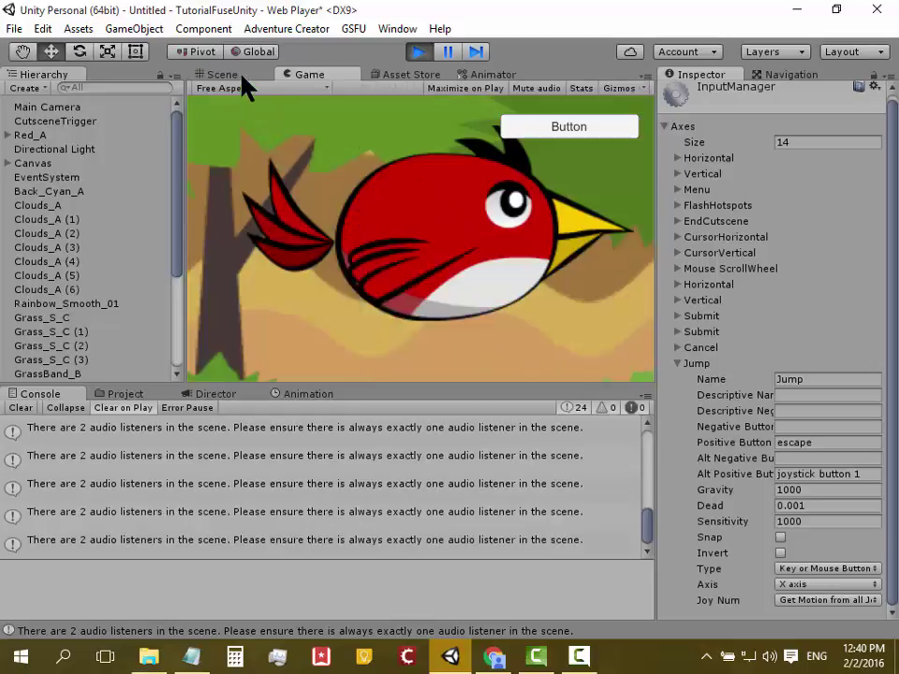
{"action": "left_click", "coordinate": [239, 75]}
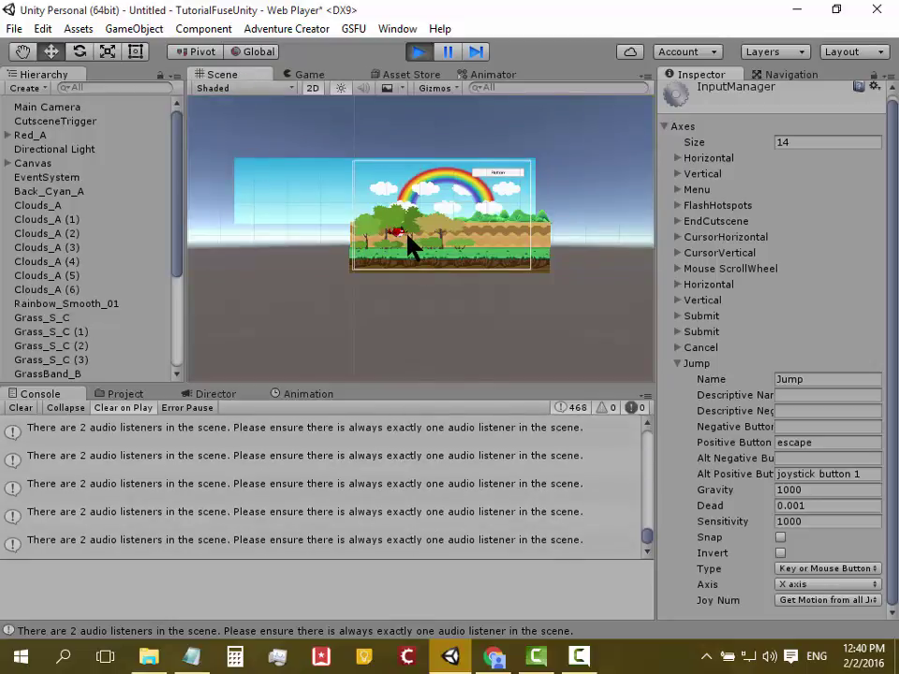
{"action": "left_click", "coordinate": [575, 656]}
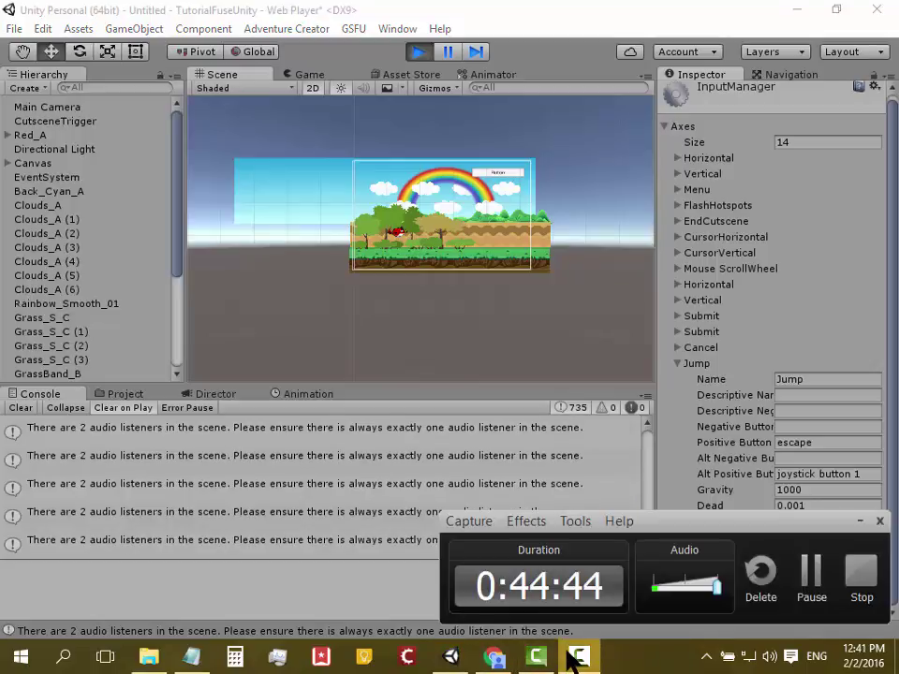
{"action": "left_click", "coordinate": [813, 578]}
{"action": "left_click", "coordinate": [810, 579]}
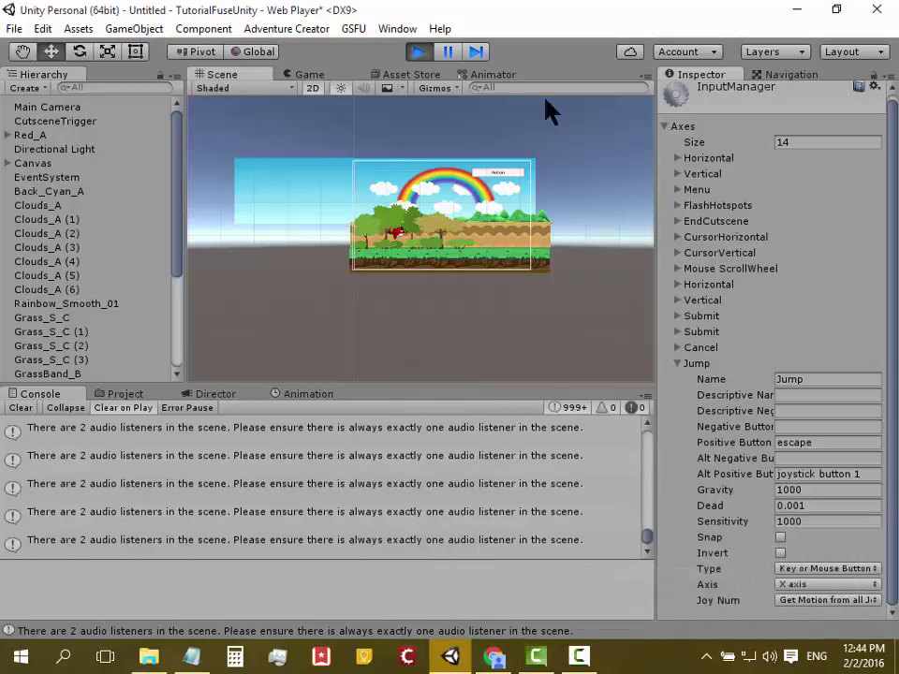
{"action": "left_click", "coordinate": [419, 55]}
{"action": "left_click", "coordinate": [58, 122]}
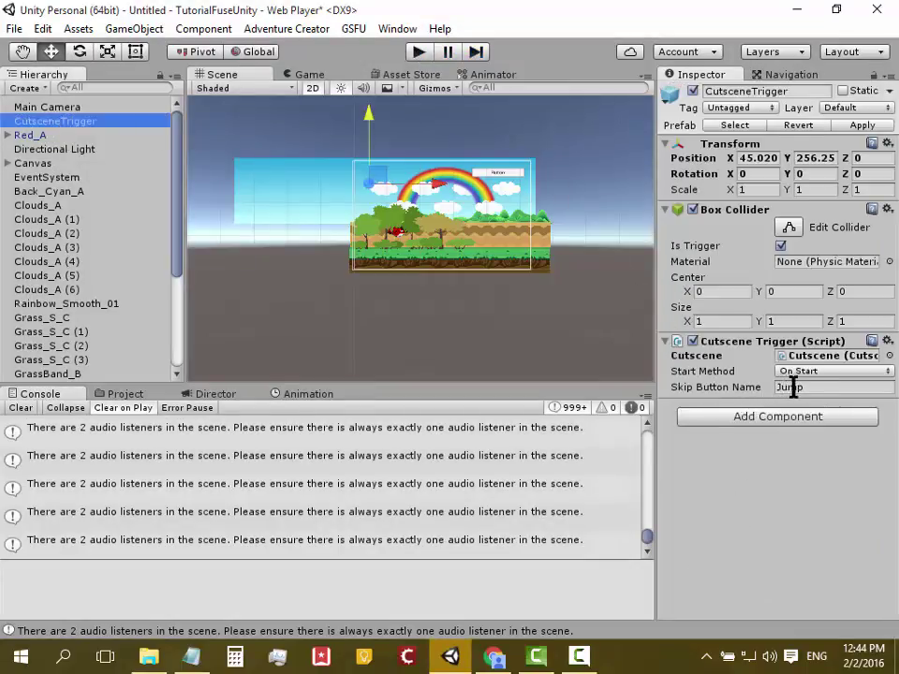
Select the Jump skip button text and switch the Start Method to On Trigger.
{"action": "left_click", "coordinate": [797, 389]}
{"action": "left_click_drag", "start_coordinate": [801, 398], "coordinate": [769, 394]}
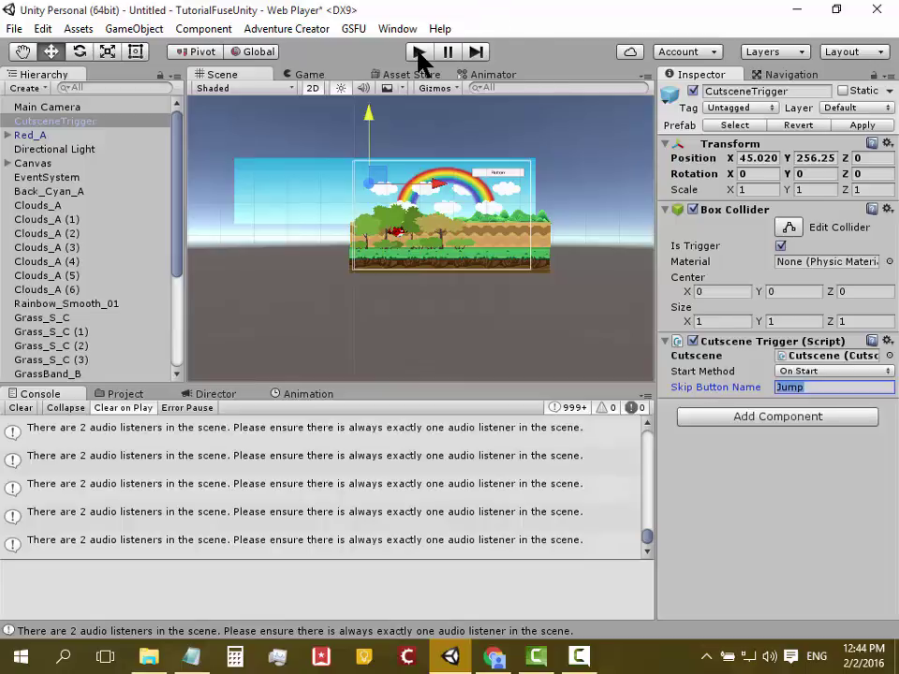
{"action": "left_click", "coordinate": [876, 372]}
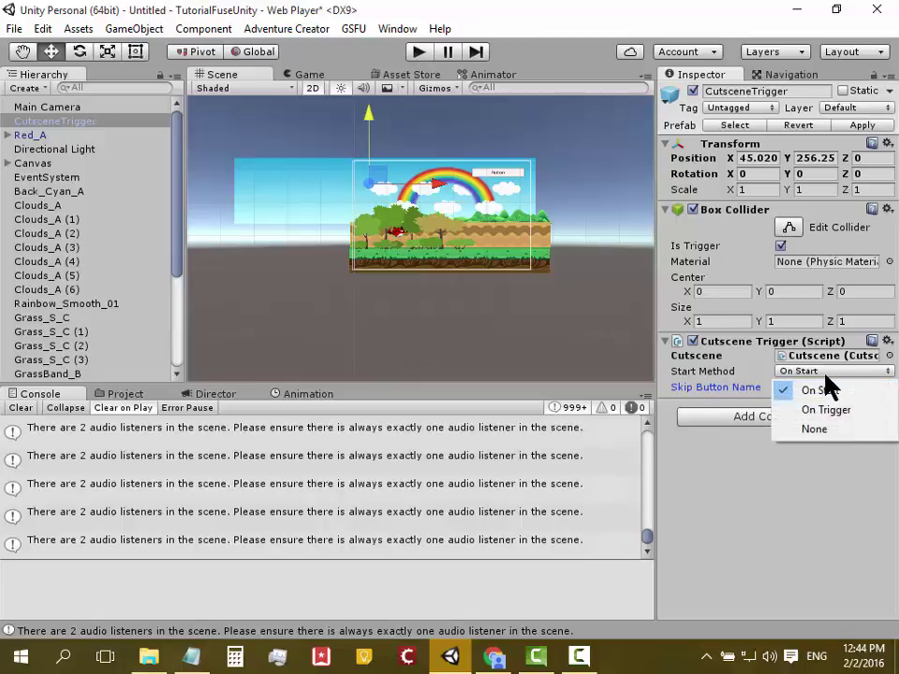
{"action": "left_click", "coordinate": [833, 410]}
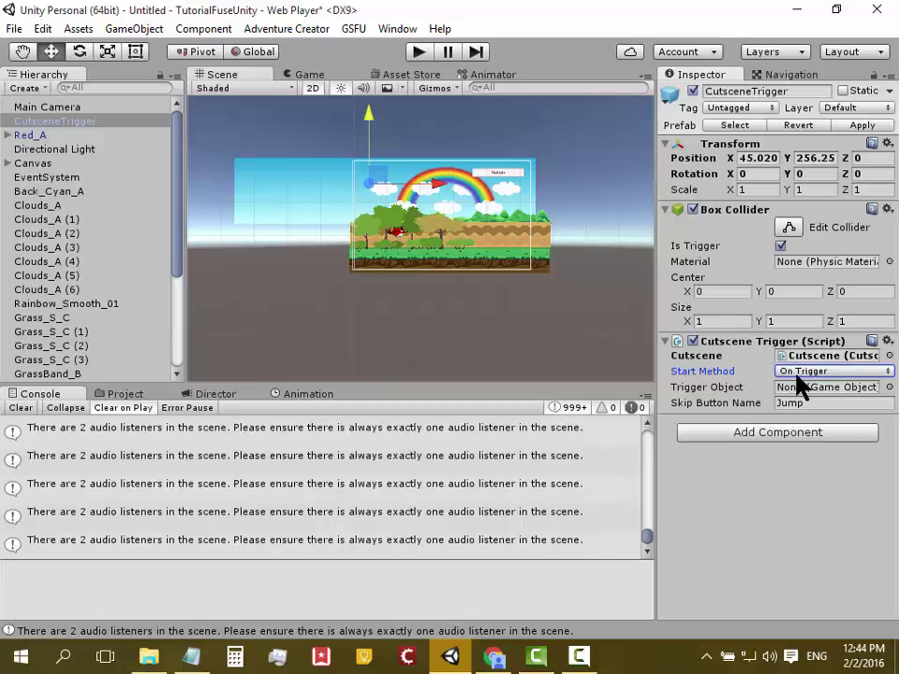
Reselect CutsceneTrigger and change its Start Method from On Trigger to None.
{"action": "left_click", "coordinate": [102, 123]}
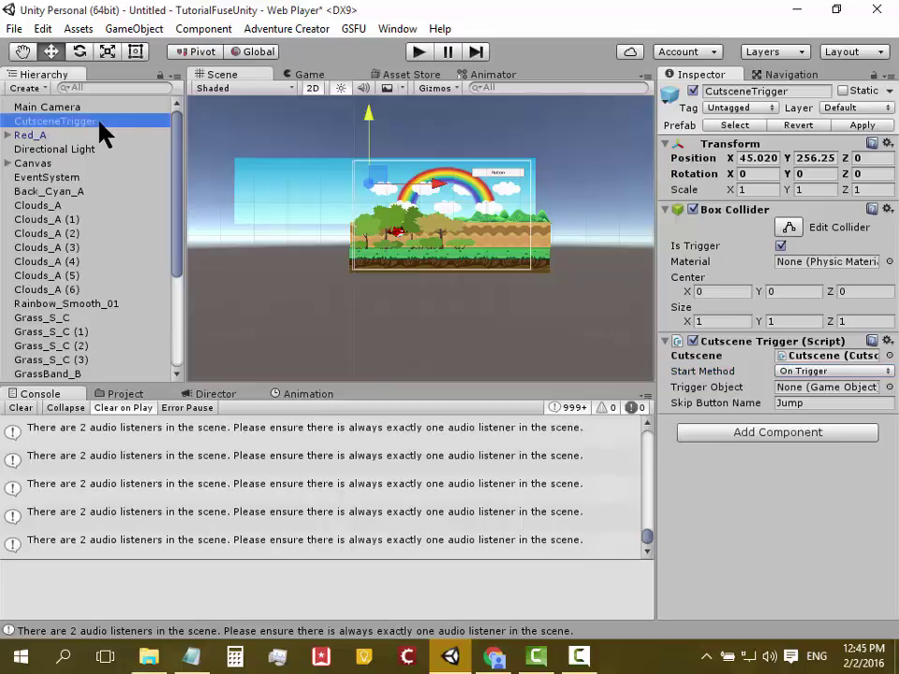
{"action": "left_click", "coordinate": [830, 372]}
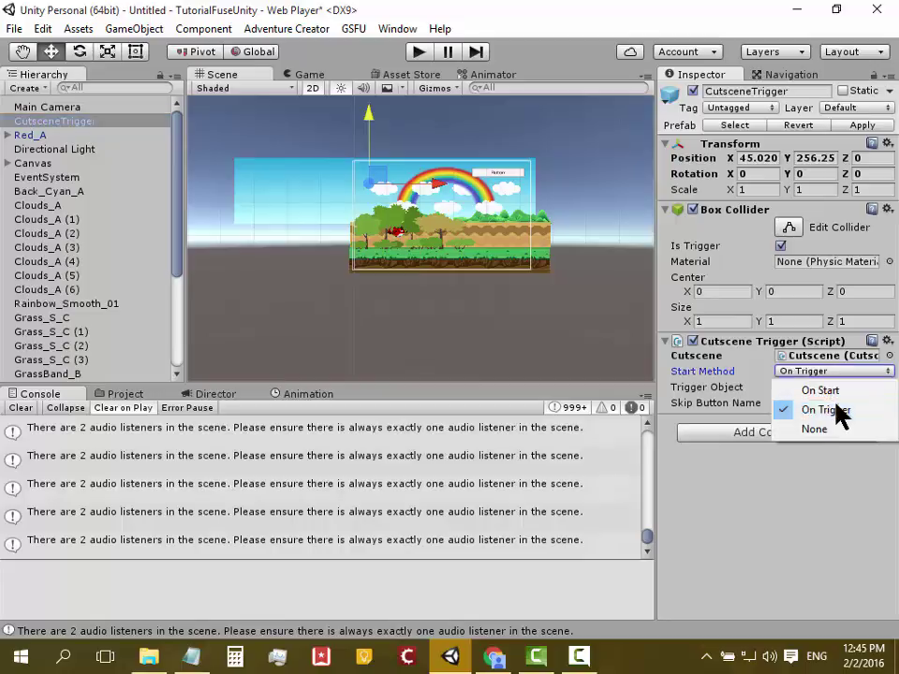
{"action": "left_click", "coordinate": [839, 417]}
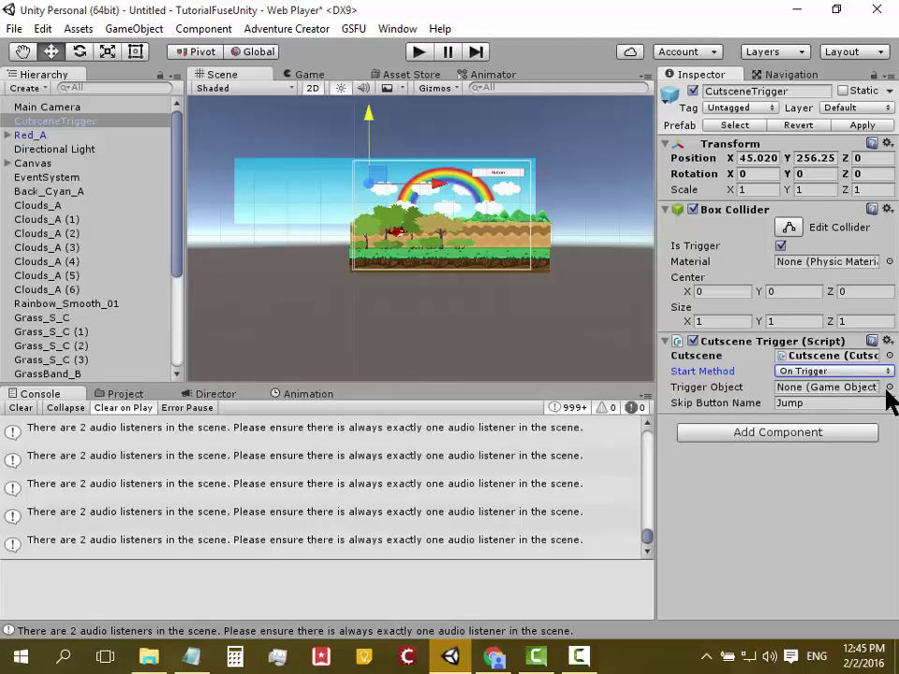
{"action": "left_click", "coordinate": [830, 373]}
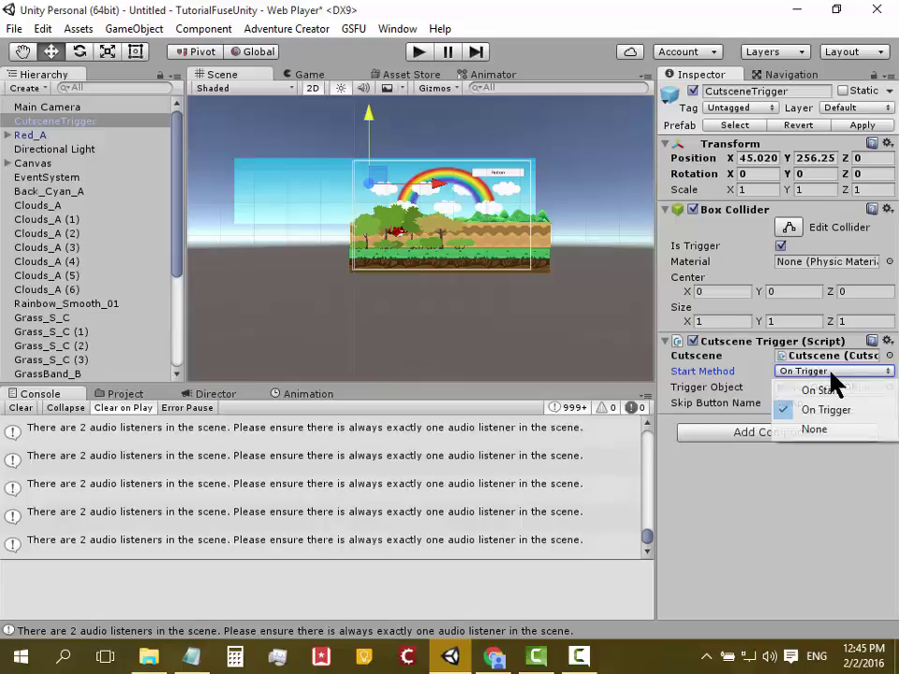
{"action": "left_click", "coordinate": [809, 433]}
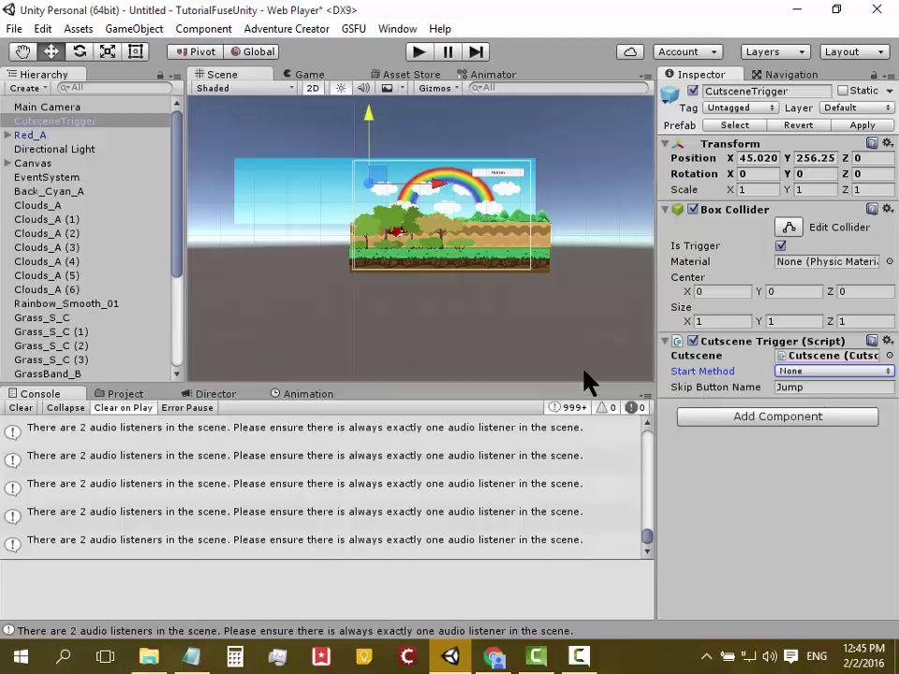
{"action": "left_click", "coordinate": [801, 372]}
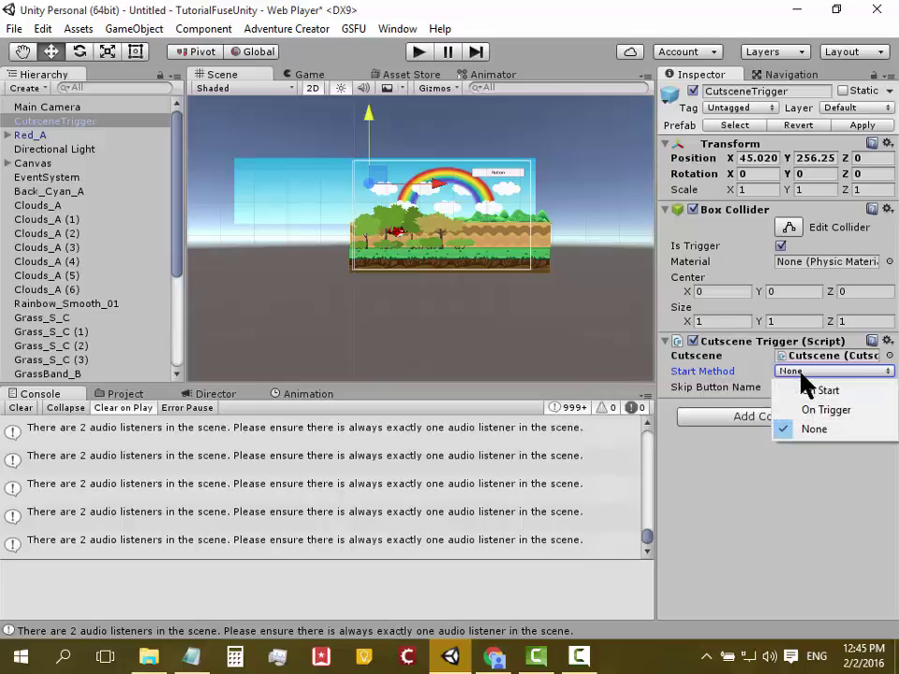
{"action": "left_click", "coordinate": [807, 428]}
{"action": "scroll", "coordinate": [471, 182], "scroll_direction": "up", "scroll_amount": 5}
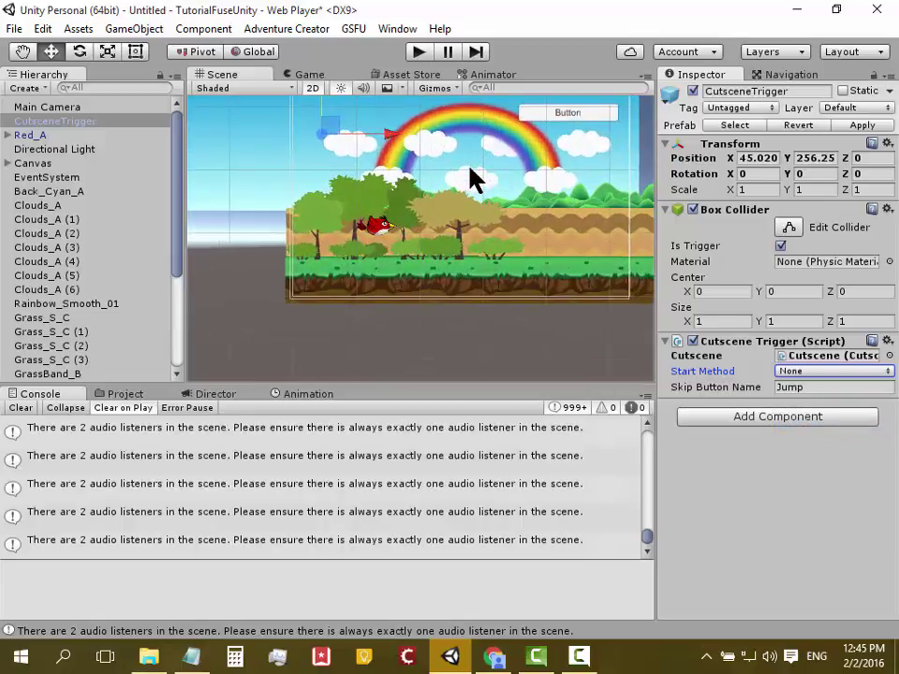
{"action": "scroll", "coordinate": [518, 154], "scroll_direction": "down", "scroll_amount": 2}
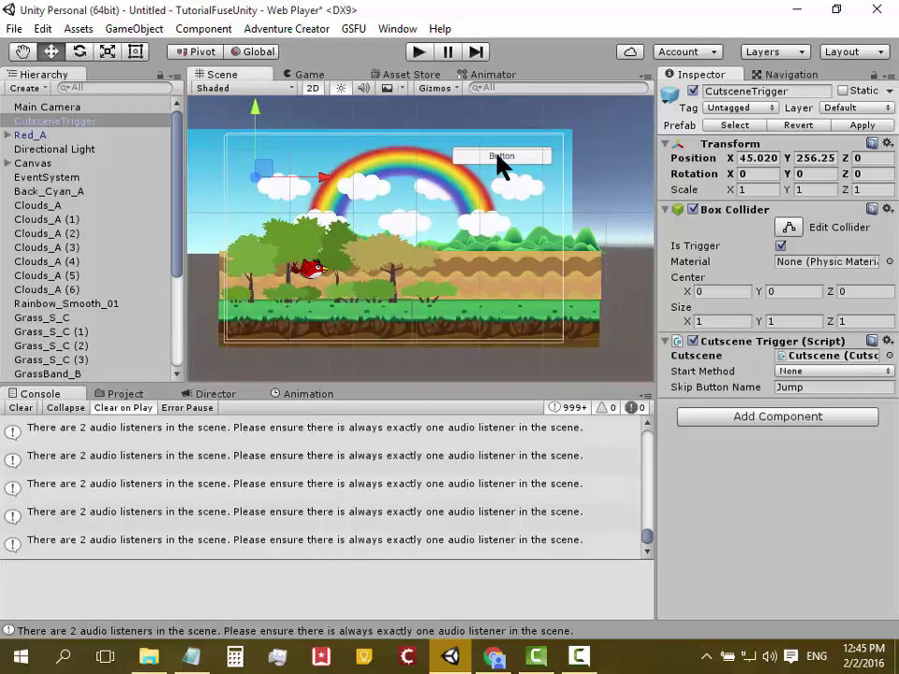
Select the UI Button in the scene and scroll its Inspector down to the empty On Click list.
{"action": "left_click", "coordinate": [497, 161]}
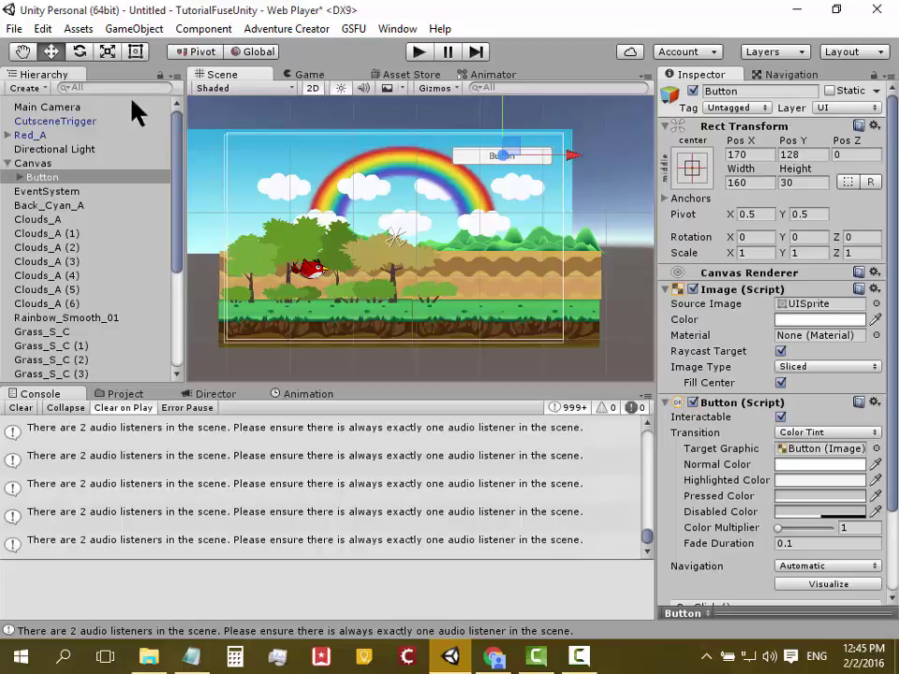
{"action": "left_click", "coordinate": [193, 30]}
{"action": "mouse_move", "coordinate": [147, 30]}
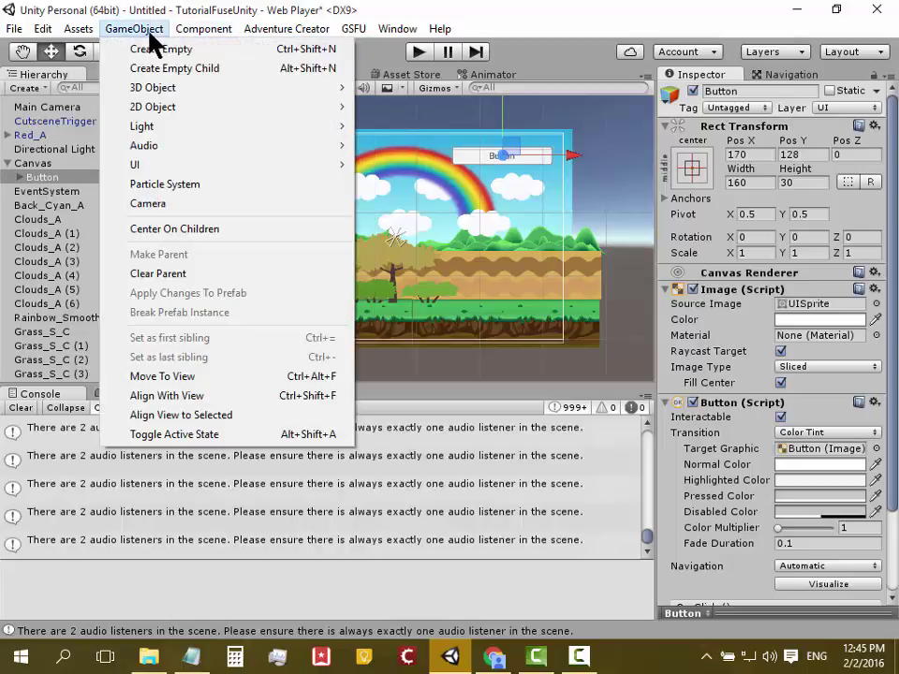
{"action": "mouse_move", "coordinate": [210, 167]}
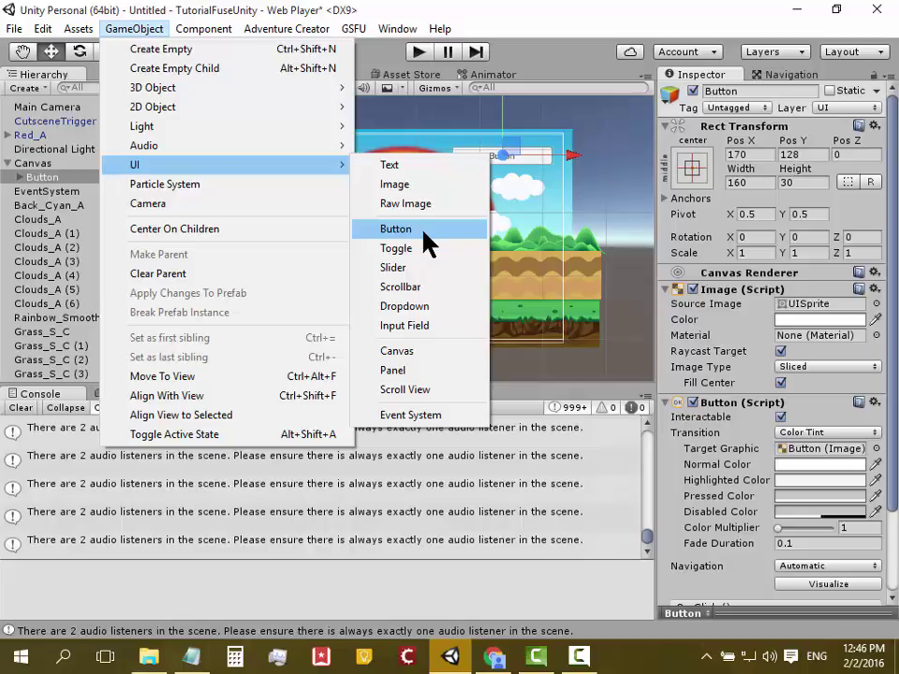
{"action": "left_click", "coordinate": [587, 199]}
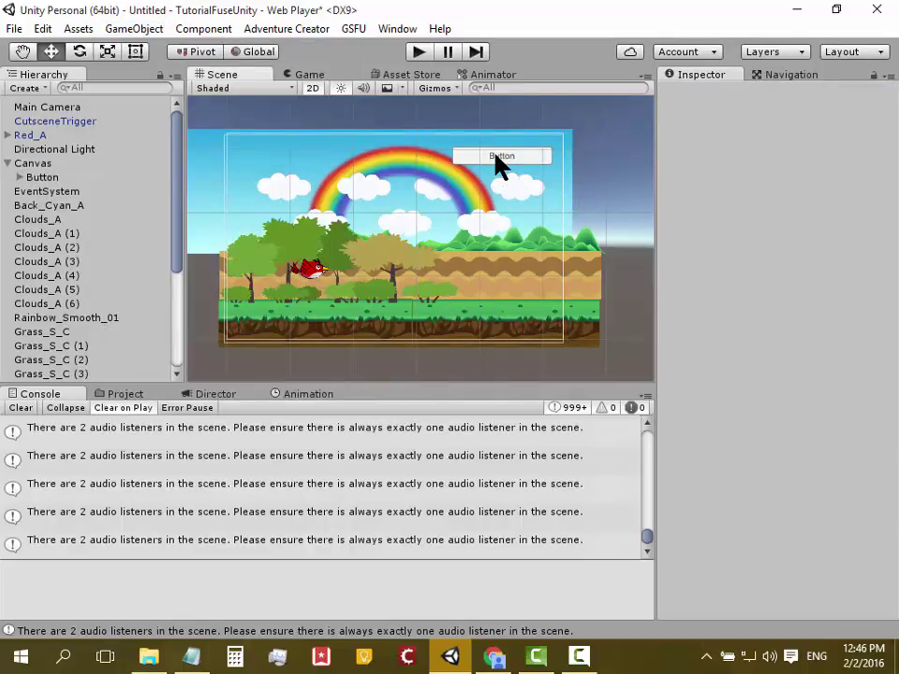
{"action": "left_click", "coordinate": [496, 157]}
{"action": "scroll", "coordinate": [754, 365], "scroll_direction": "down", "scroll_amount": 2}
{"action": "scroll", "coordinate": [755, 365], "scroll_direction": "down", "scroll_amount": 2}
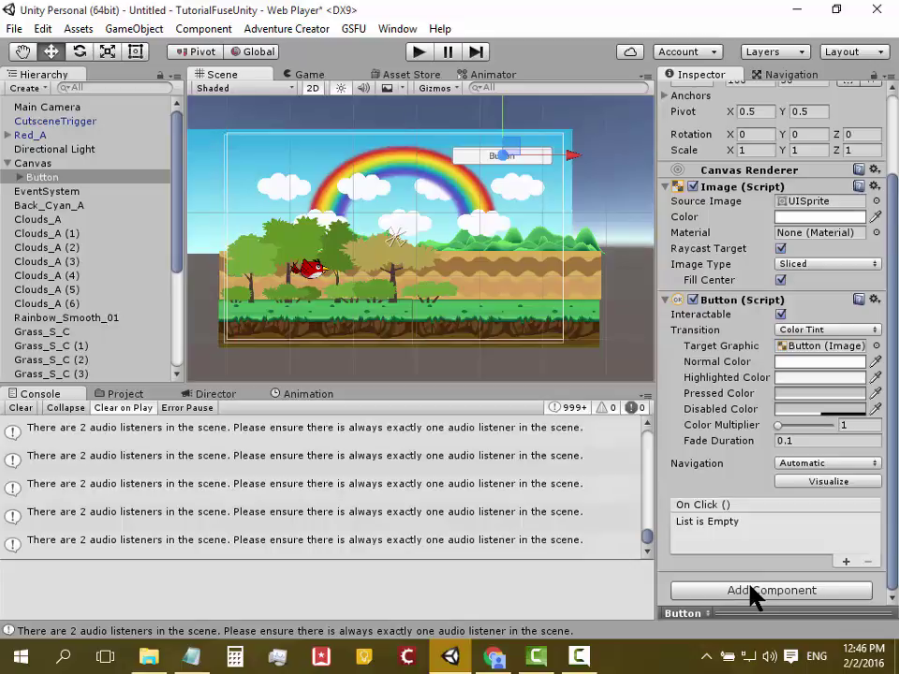
Search components for 'play cut' and add the Play Cutscene script to the Button.
{"action": "left_click", "coordinate": [753, 592]}
{"action": "type", "text": "play cu"}
{"action": "left_click", "coordinate": [745, 315]}
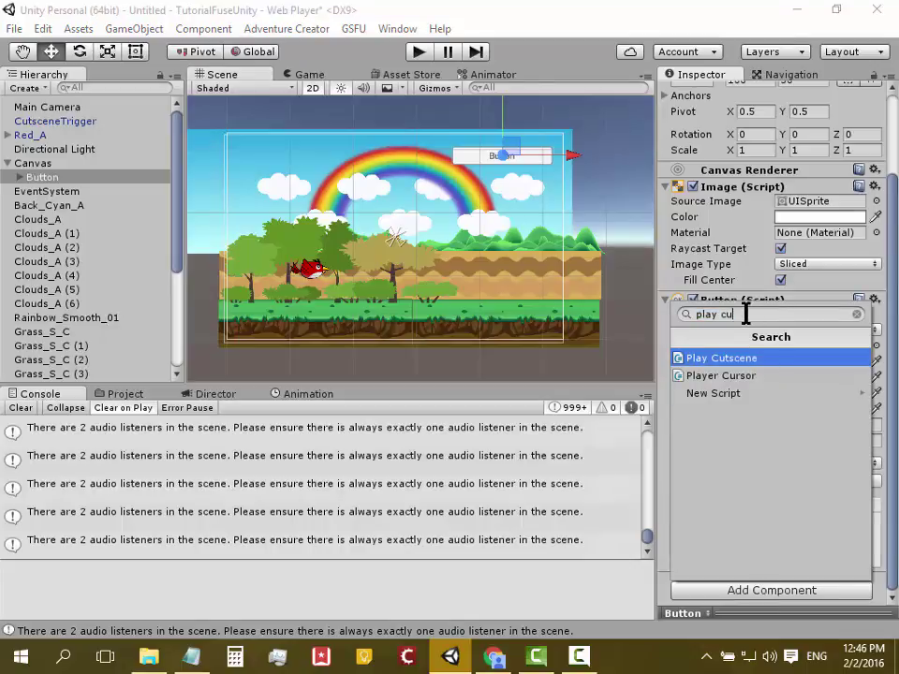
{"action": "key", "text": "BackSpace"}
{"action": "key", "text": "BackSpace"}
{"action": "key", "text": "BackSpace"}
{"action": "key", "text": "BackSpace"}
{"action": "key", "text": "BackSpace"}
{"action": "key", "text": "BackSpace"}
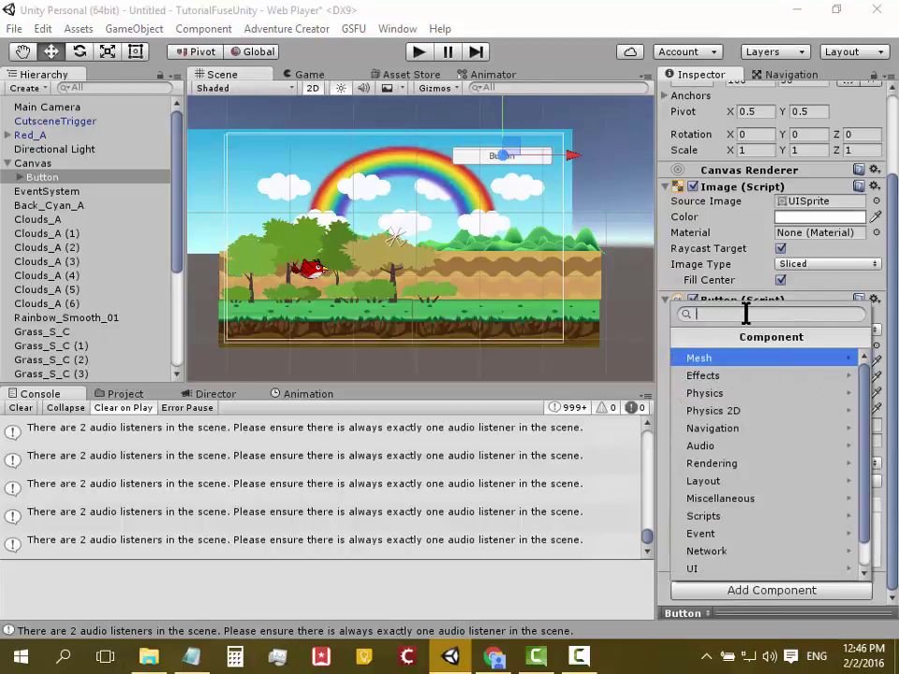
{"action": "type", "text": "play "}
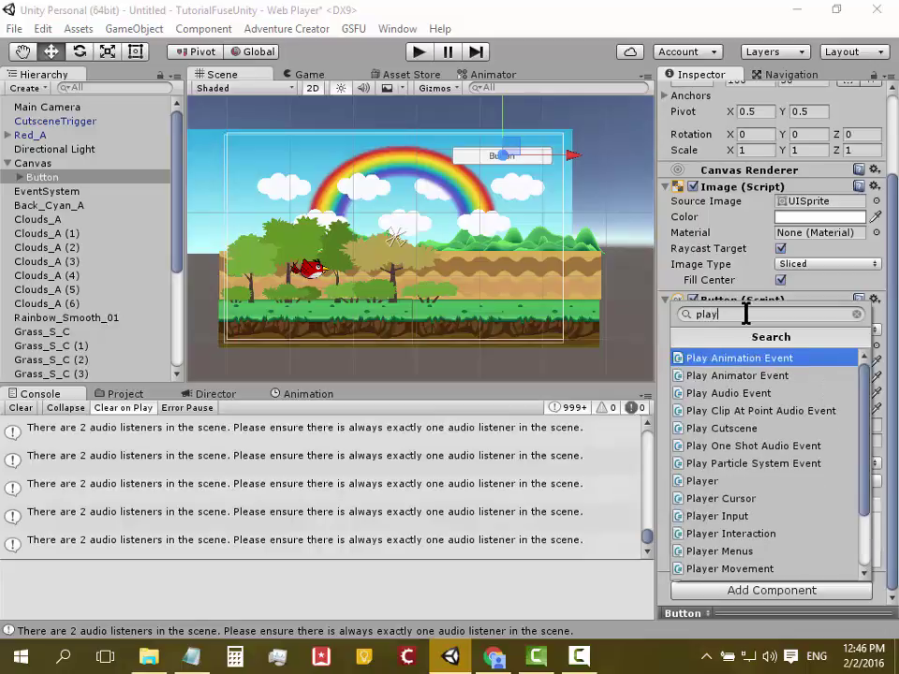
{"action": "type", "text": "cut"}
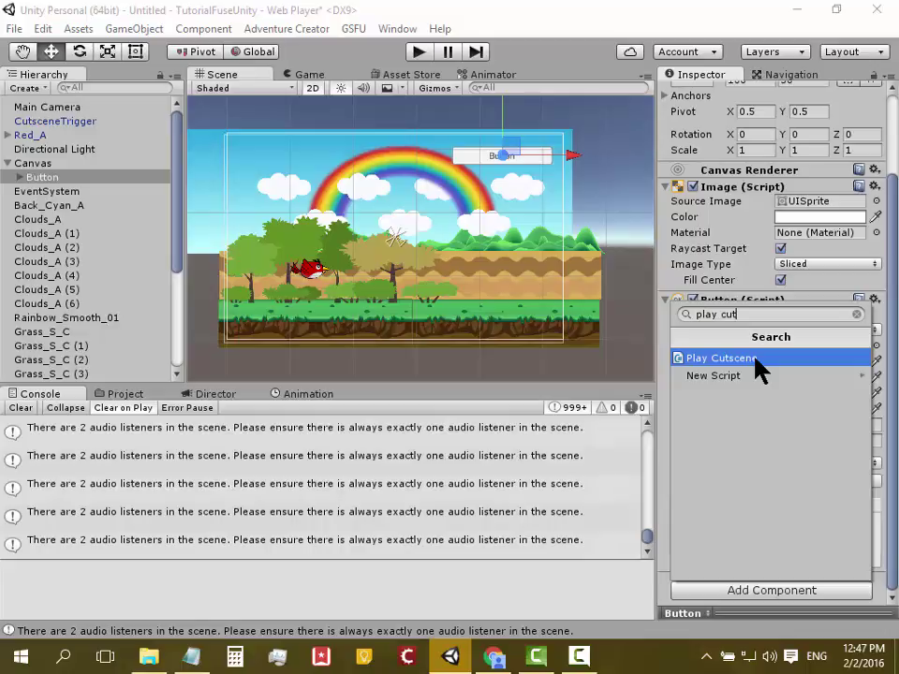
{"action": "left_click", "coordinate": [755, 360]}
Collapse Canvas and drag the Cutscene object into Play Cutscene's Cutscene field.
{"action": "scroll", "coordinate": [842, 468], "scroll_direction": "down", "scroll_amount": 3}
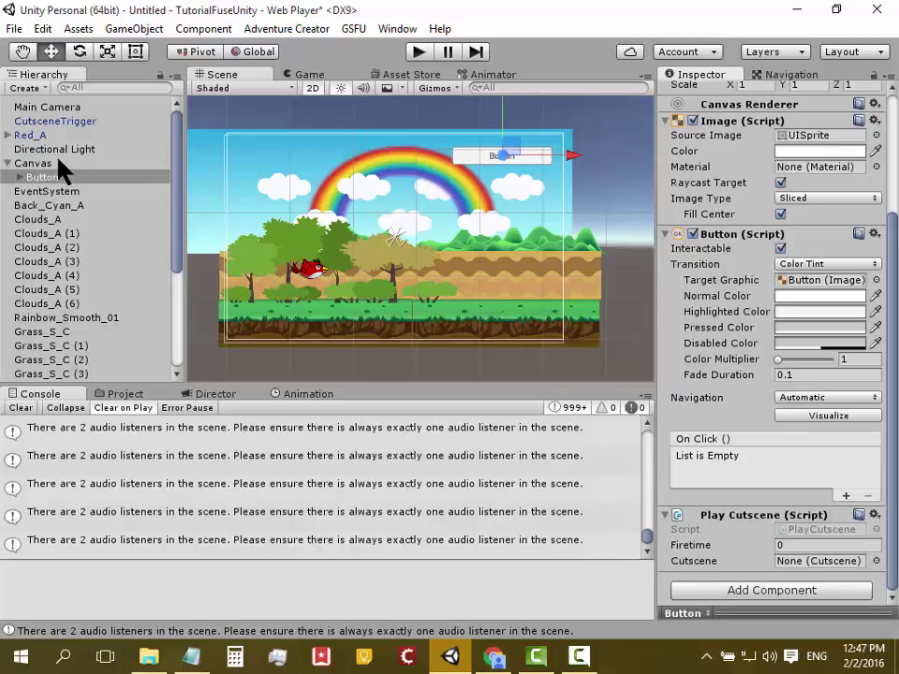
{"action": "left_click", "coordinate": [10, 163]}
{"action": "left_click_drag", "start_coordinate": [174, 251], "coordinate": [169, 398]}
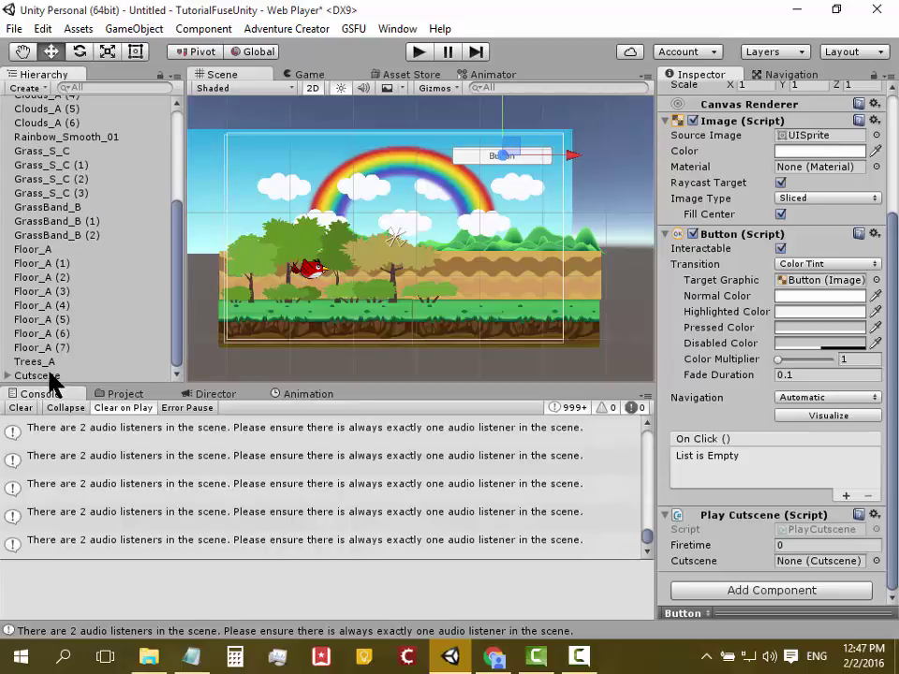
{"action": "mouse_move", "coordinate": [52, 375]}
{"action": "left_mouse_down"}
{"action": "mouse_move", "coordinate": [294, 411]}
{"action": "mouse_move", "coordinate": [803, 568]}
{"action": "left_mouse_up"}
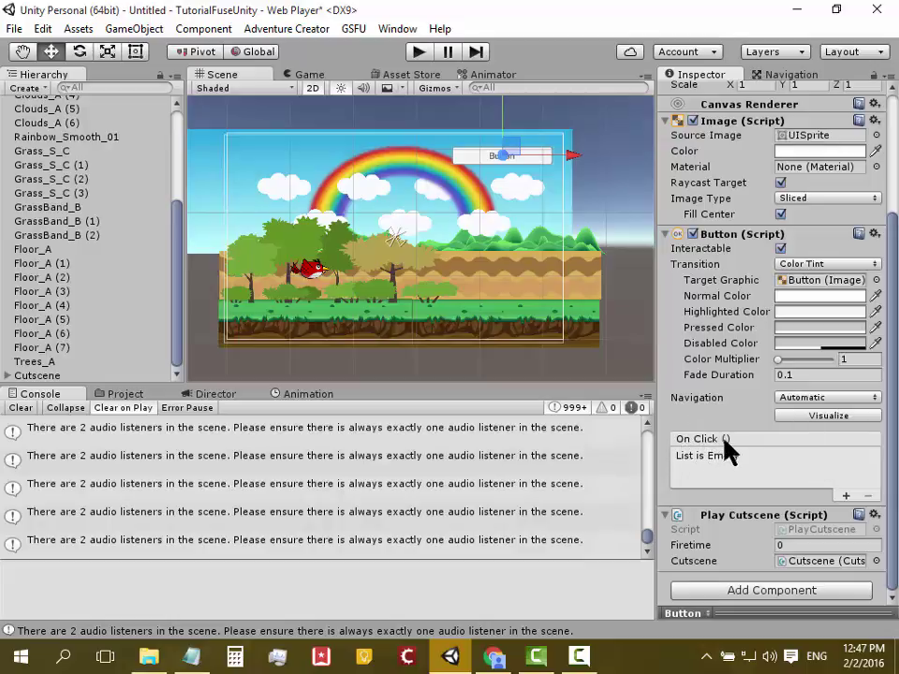
Add an On Click entry and pick the Button object, searched as 'butt', as its target.
{"action": "left_click", "coordinate": [846, 496]}
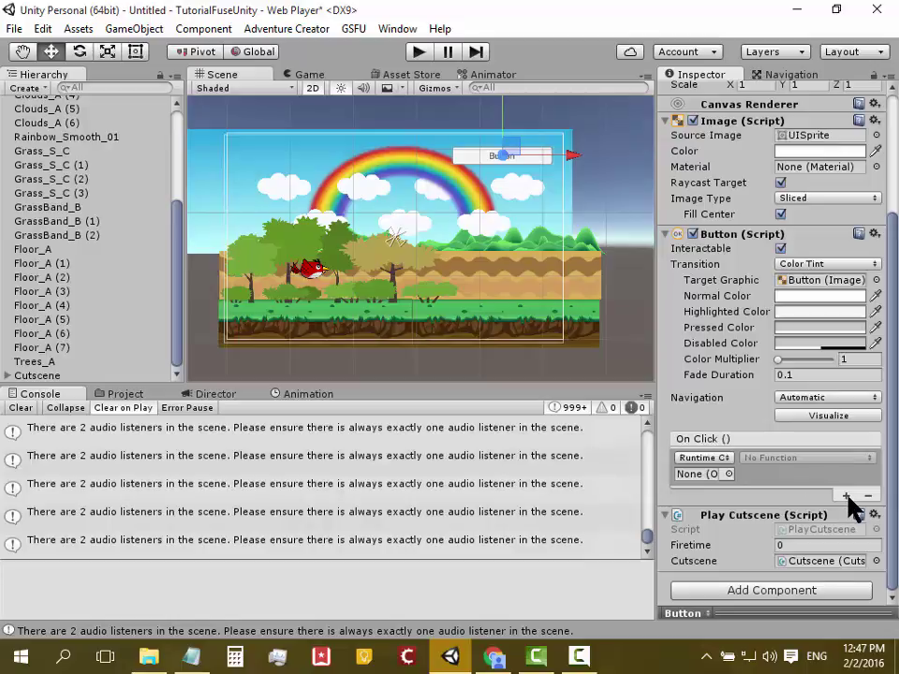
{"action": "left_click", "coordinate": [728, 473]}
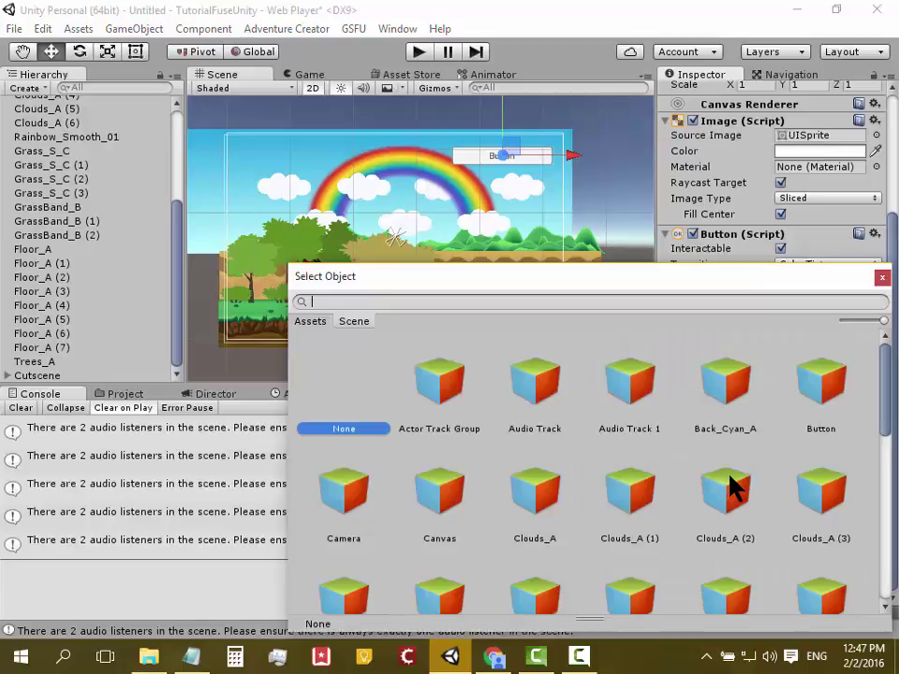
{"action": "left_click", "coordinate": [882, 277]}
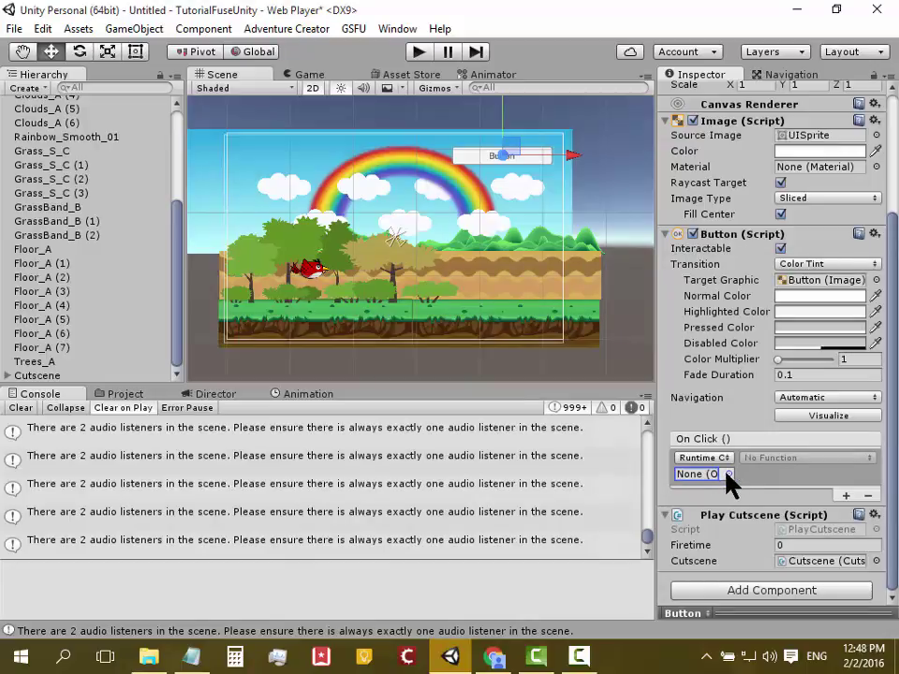
{"action": "left_click", "coordinate": [728, 474]}
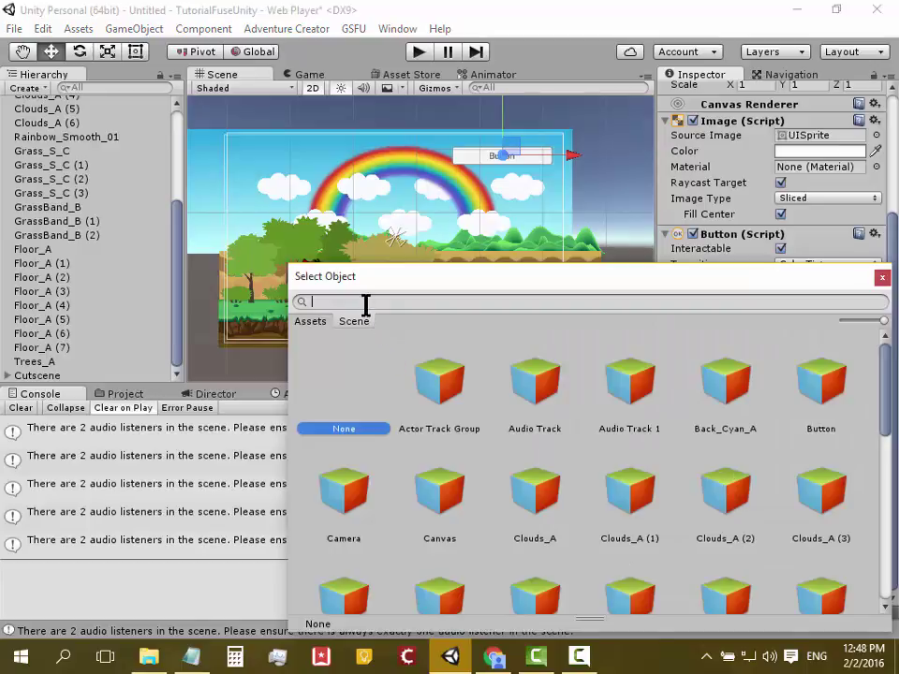
{"action": "type", "text": "butt"}
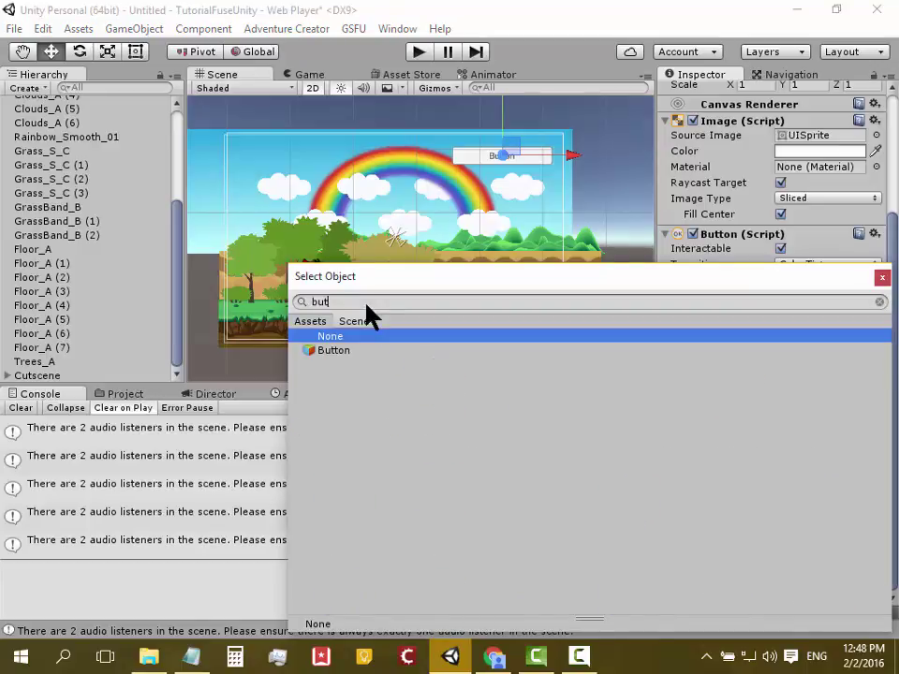
{"action": "double_click", "coordinate": [341, 360]}
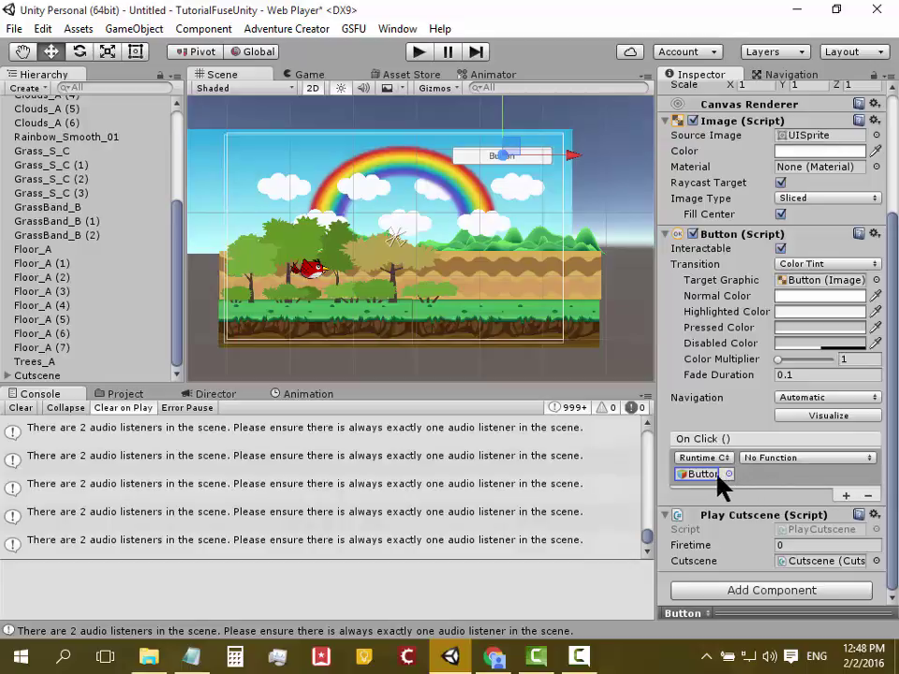
Set the On Click entry's function to PlayCutscene > Trigger ().
{"action": "left_click", "coordinate": [833, 457]}
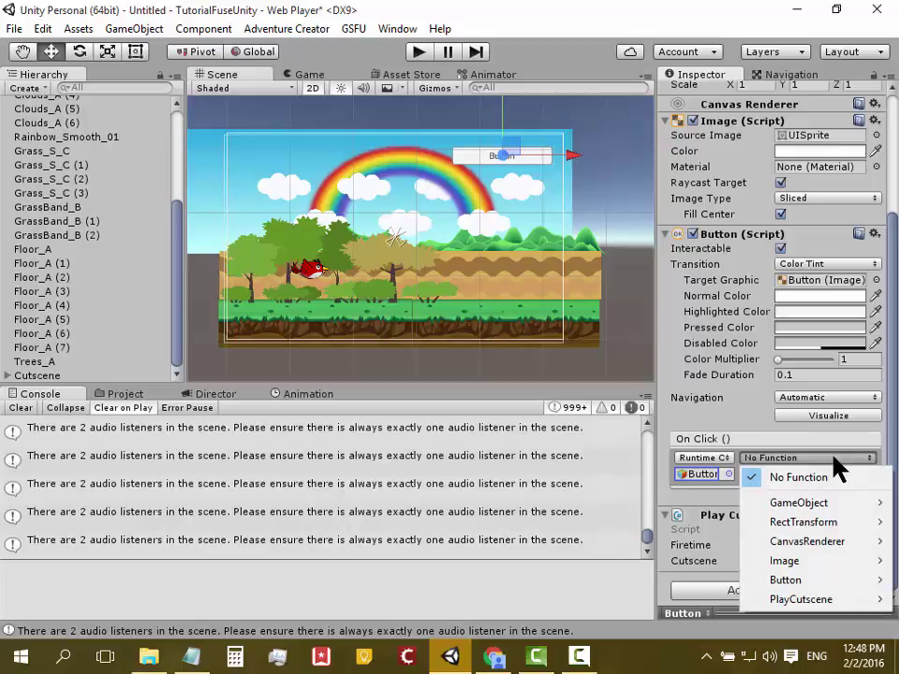
{"action": "mouse_move", "coordinate": [793, 598]}
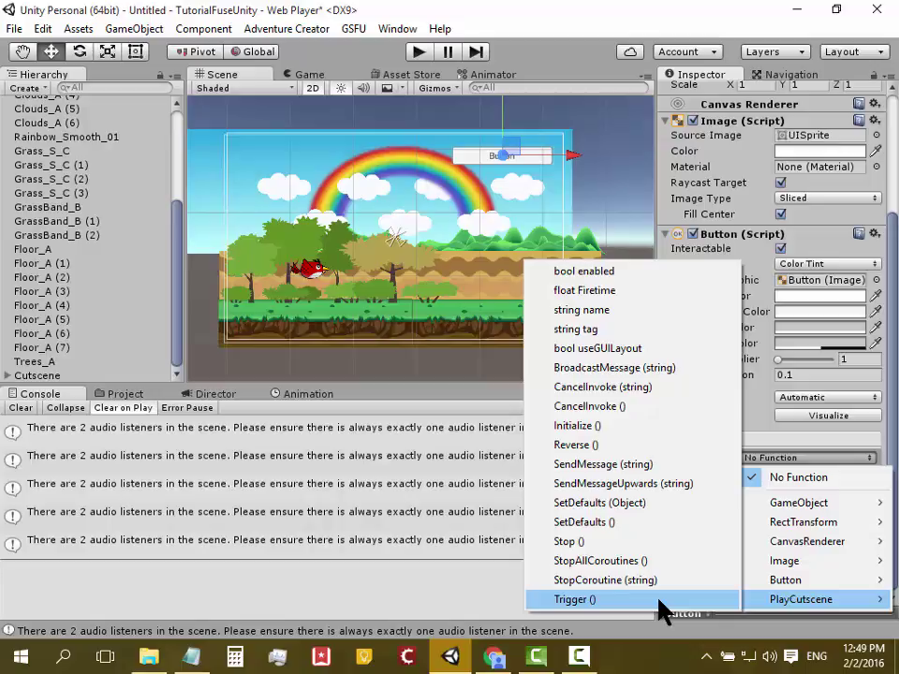
{"action": "left_click", "coordinate": [658, 599]}
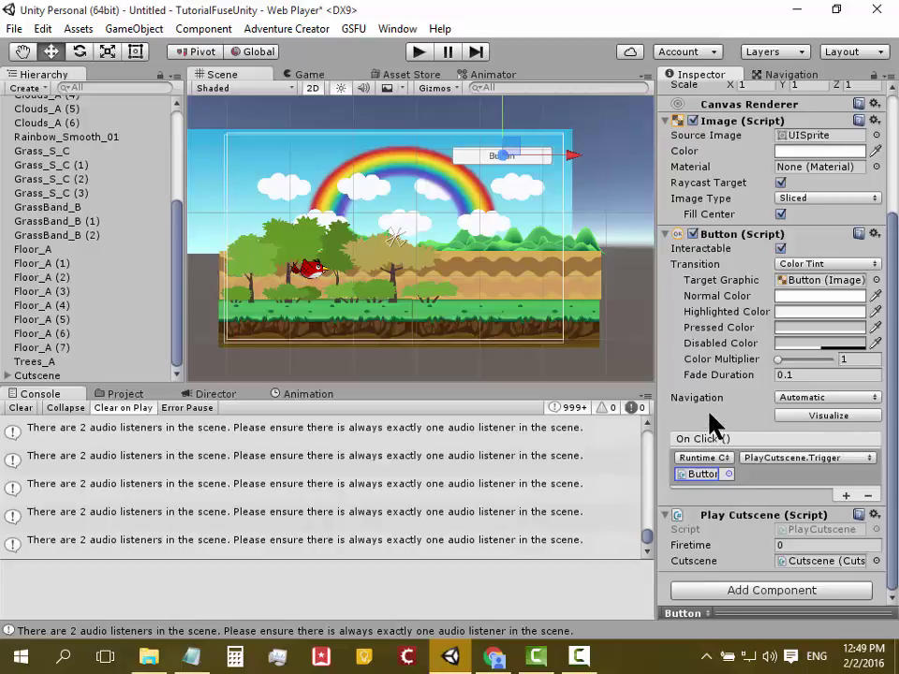
{"action": "left_click", "coordinate": [713, 473]}
Play the game, show the Director timeline, trigger the cutscene from the in-game Button, then pause.
{"action": "left_click", "coordinate": [415, 53]}
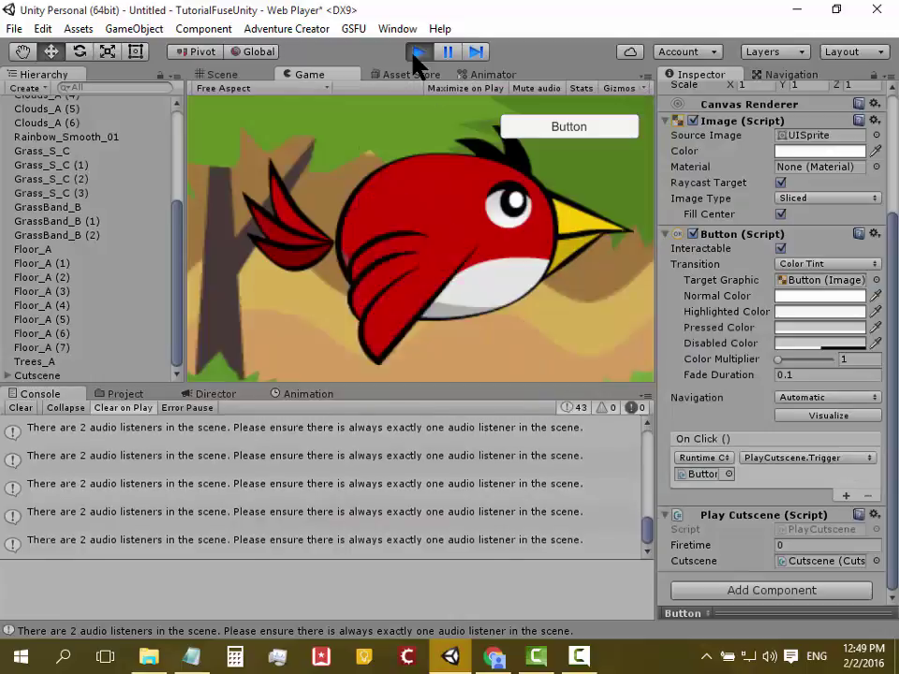
{"action": "left_click", "coordinate": [567, 131]}
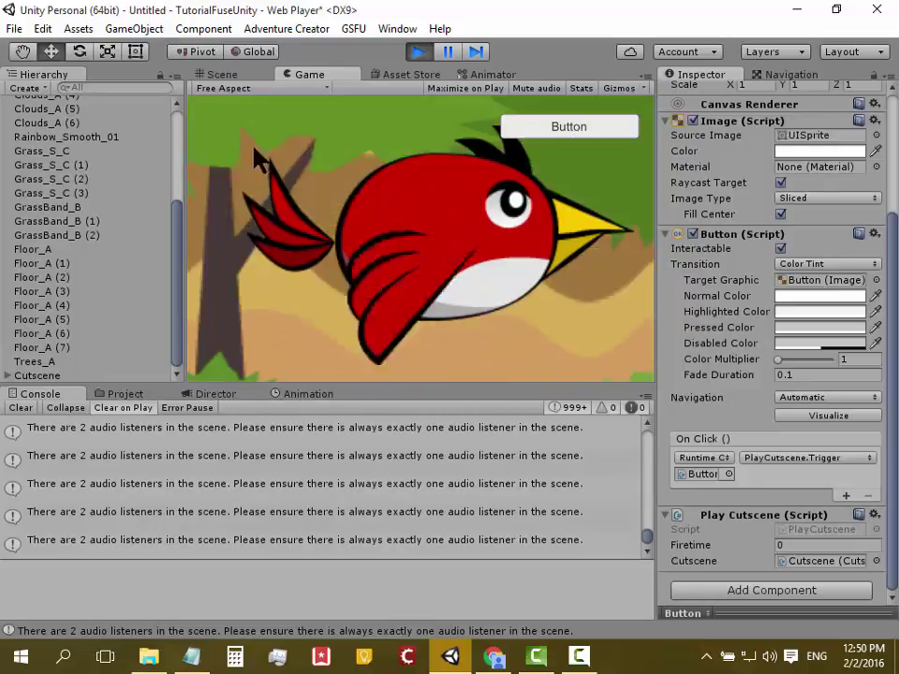
{"action": "left_click", "coordinate": [221, 395]}
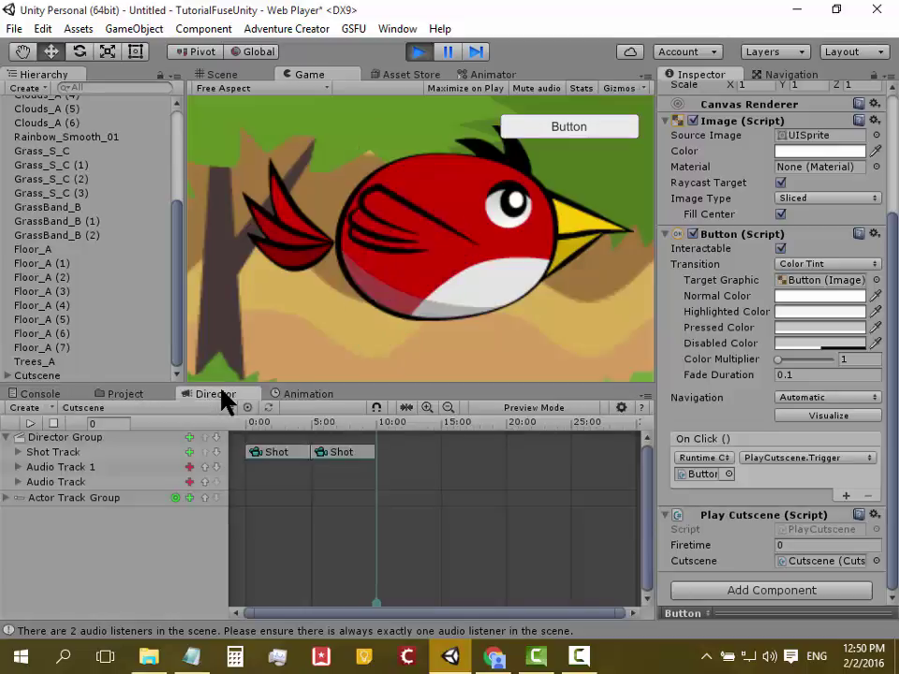
{"action": "left_click", "coordinate": [584, 128]}
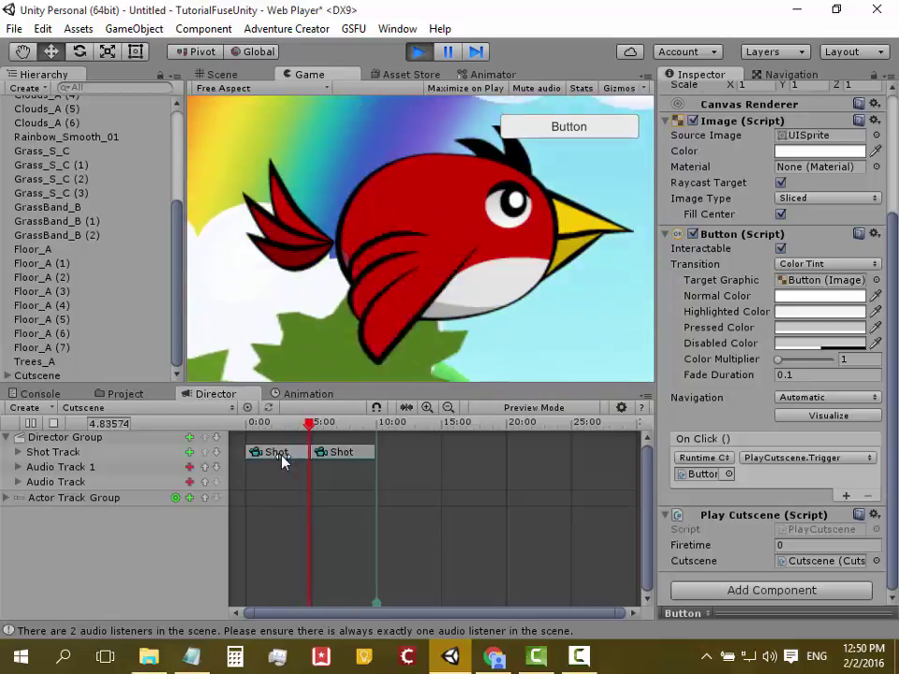
{"action": "left_click", "coordinate": [282, 456]}
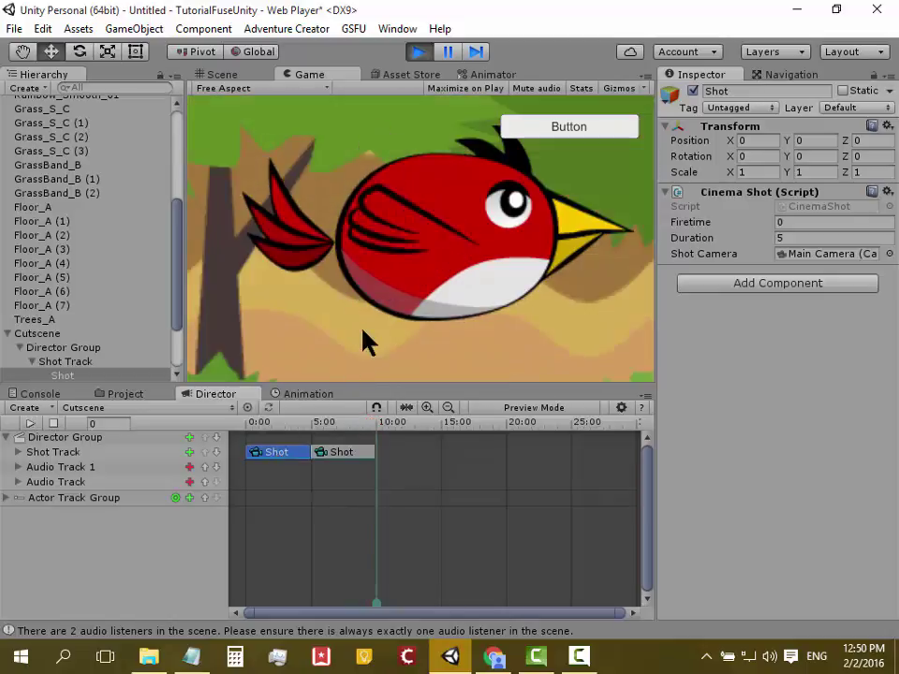
{"action": "left_click", "coordinate": [554, 114]}
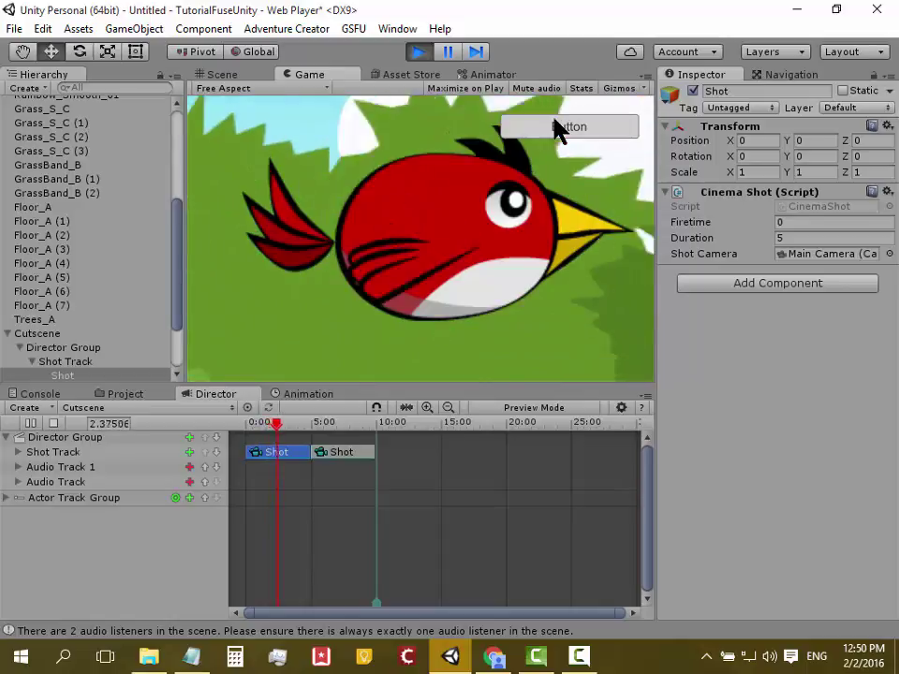
{"action": "left_click", "coordinate": [447, 51]}
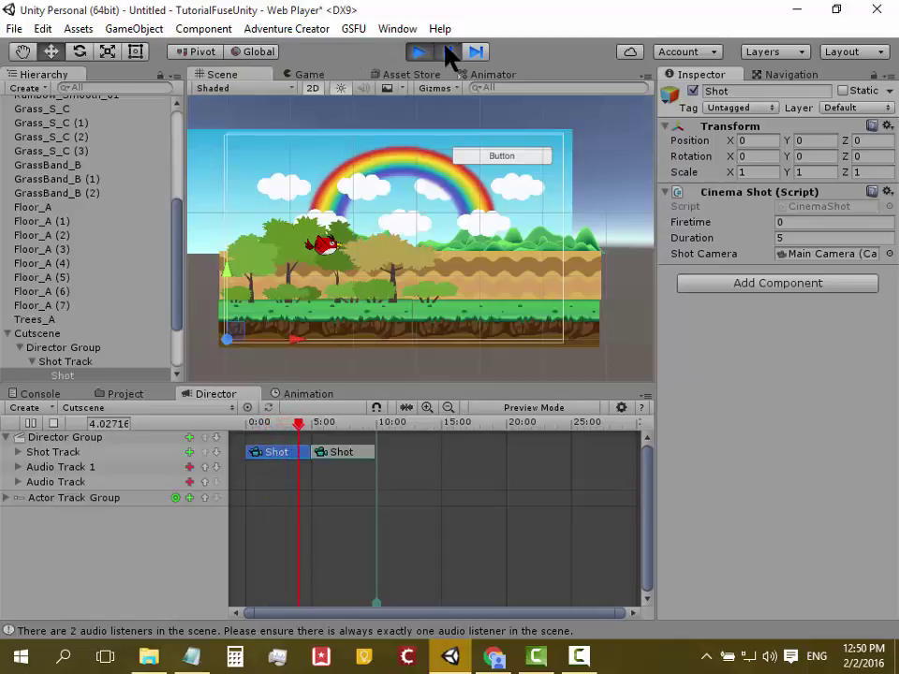
{"action": "scroll", "coordinate": [99, 311], "scroll_direction": "down", "scroll_amount": 3}
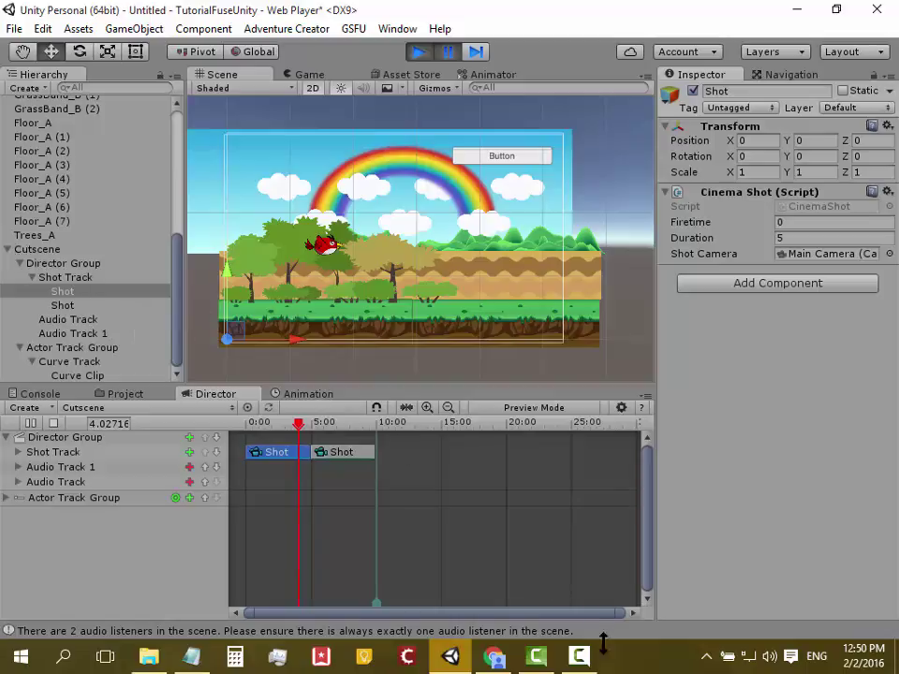
Open the Editor project settings, then the Input Manager settings listing its 14 axes.
{"action": "left_click", "coordinate": [804, 585]}
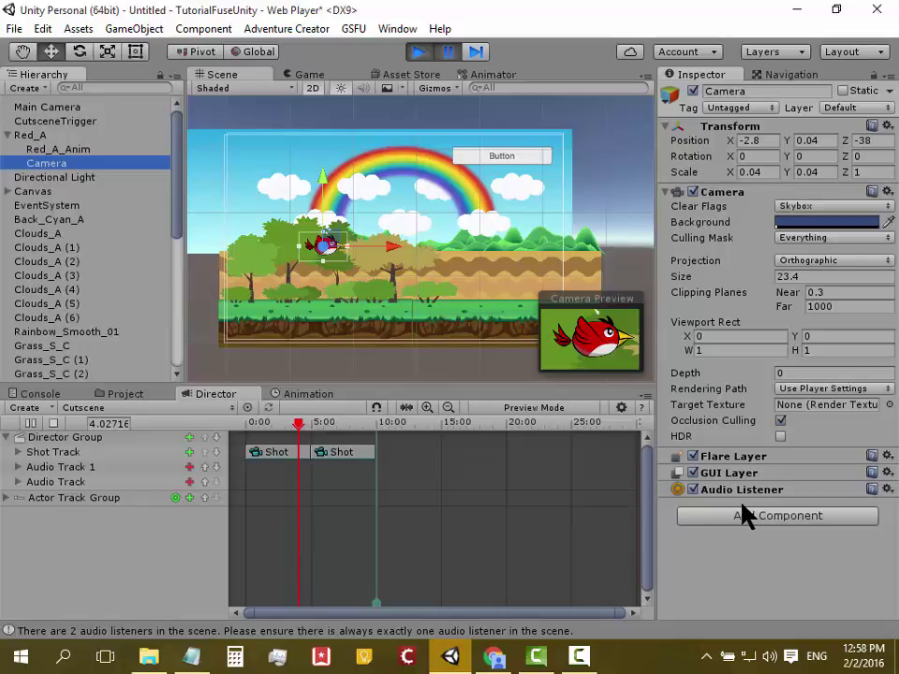
{"action": "left_click", "coordinate": [14, 29]}
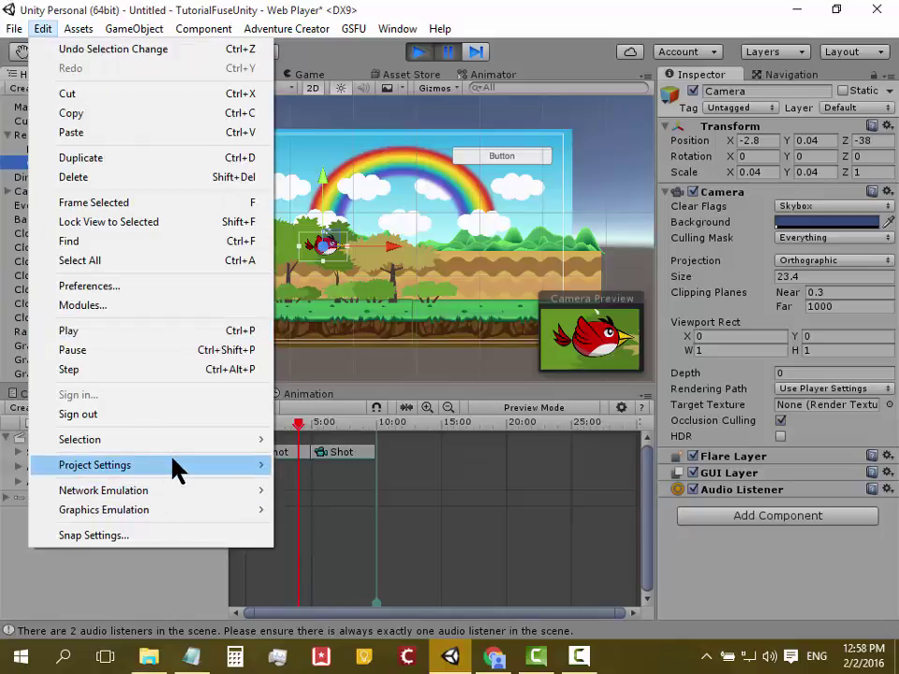
{"action": "mouse_move", "coordinate": [207, 458]}
{"action": "left_click", "coordinate": [316, 447]}
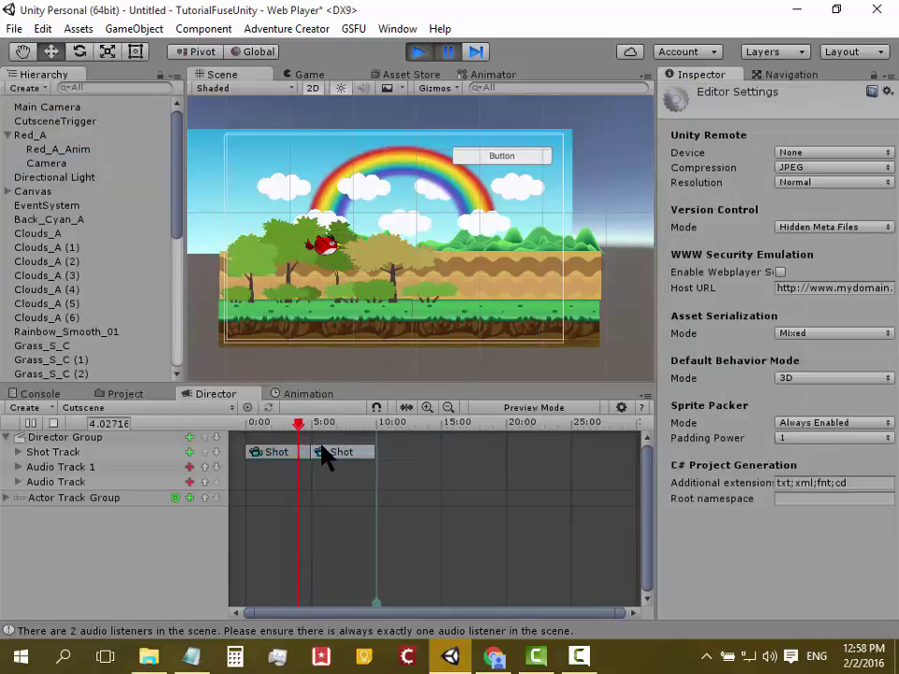
{"action": "left_click", "coordinate": [5, 31]}
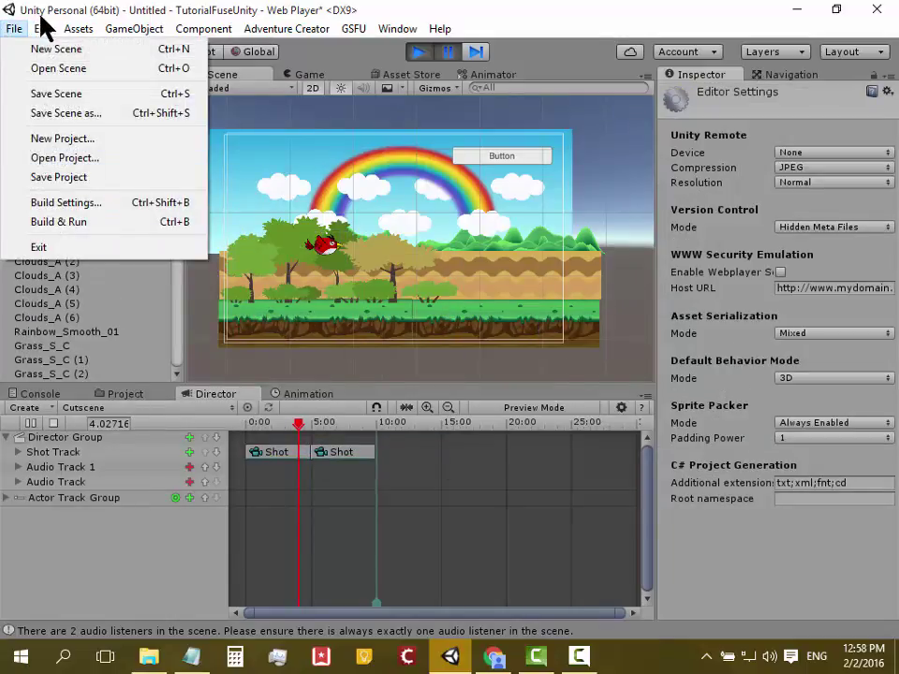
{"action": "mouse_move", "coordinate": [184, 465]}
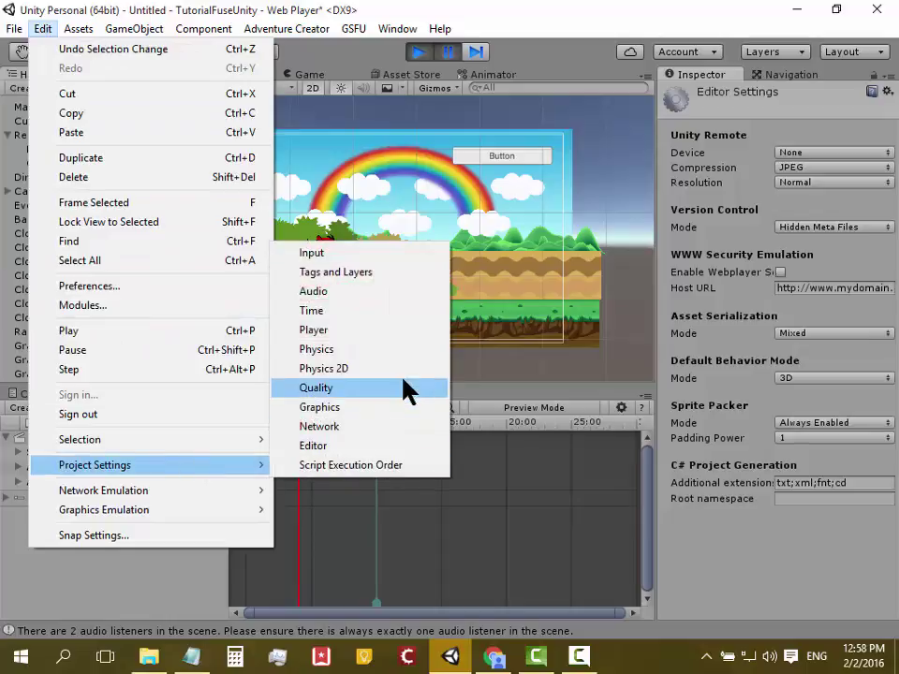
{"action": "left_click", "coordinate": [363, 254]}
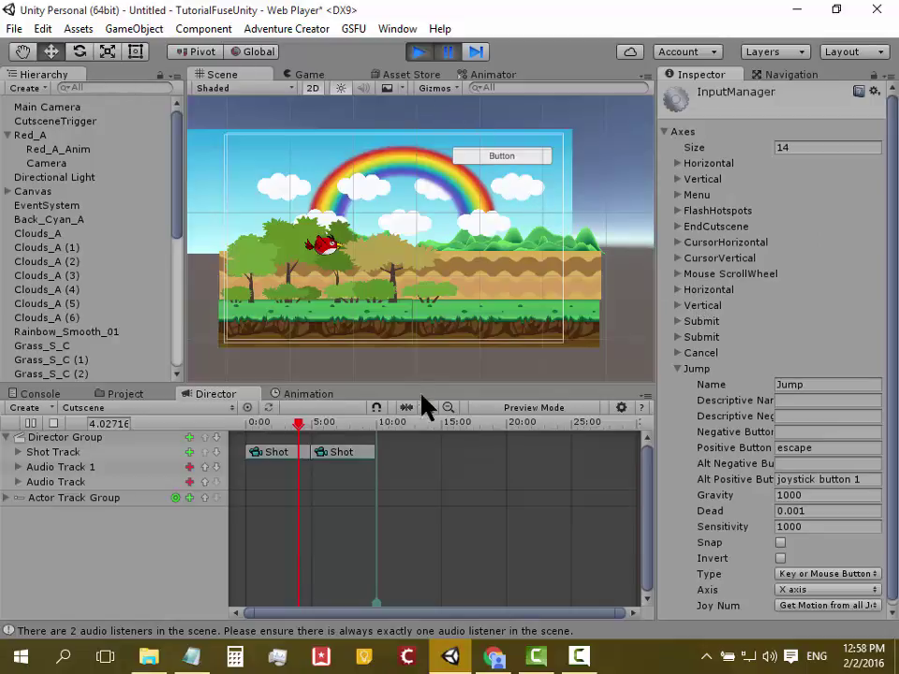
Show the Console, enter play mode, and add a new Shot clip at 10:00 on the Shot Track.
{"action": "left_click", "coordinate": [47, 394]}
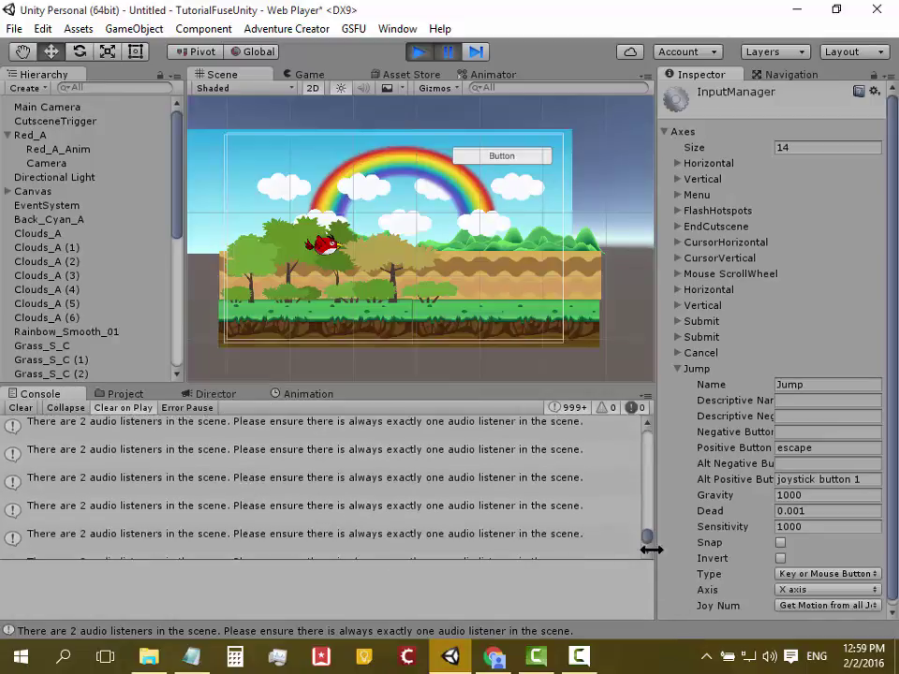
{"action": "mouse_move", "coordinate": [647, 537]}
{"action": "left_mouse_down"}
{"action": "mouse_move", "coordinate": [641, 501]}
{"action": "mouse_move", "coordinate": [635, 520]}
{"action": "left_mouse_up"}
{"action": "left_click", "coordinate": [414, 52]}
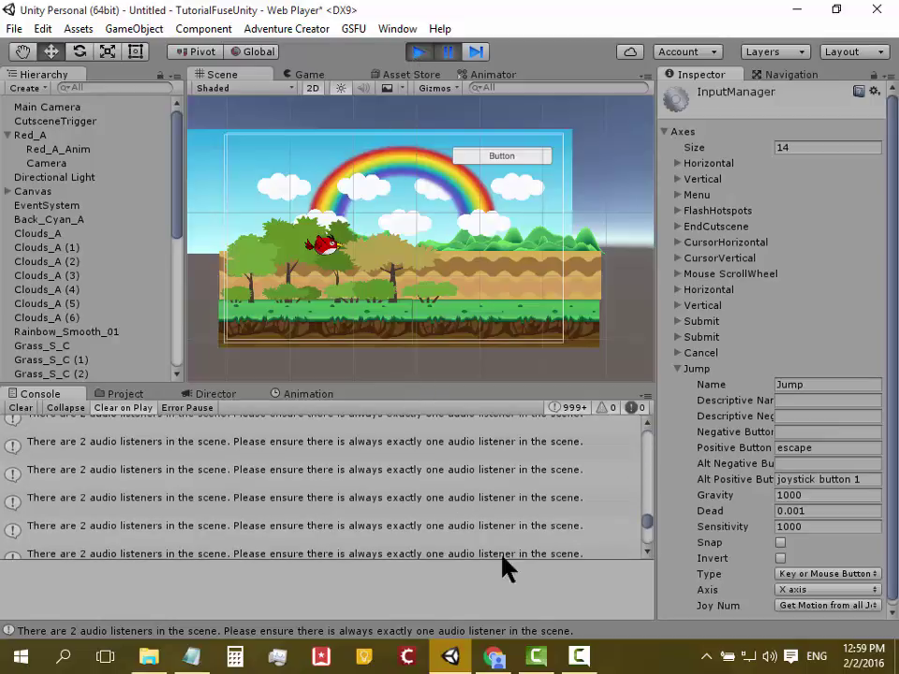
{"action": "left_click", "coordinate": [579, 655]}
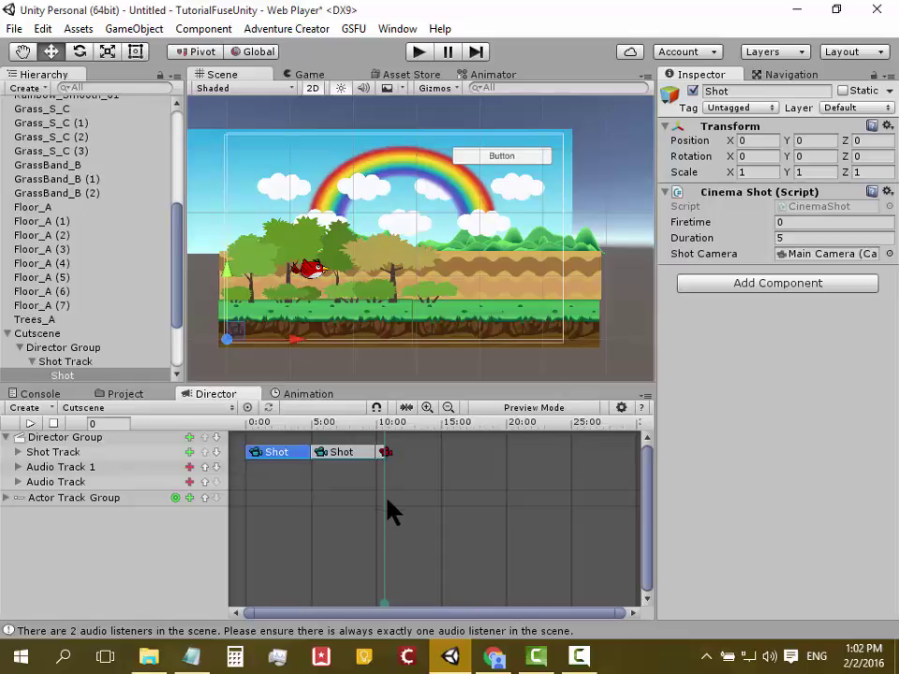
Zoom the timeline, select the short third shot at 10:00, and set its Shot Camera to Main Camera.
{"action": "left_click", "coordinate": [427, 407]}
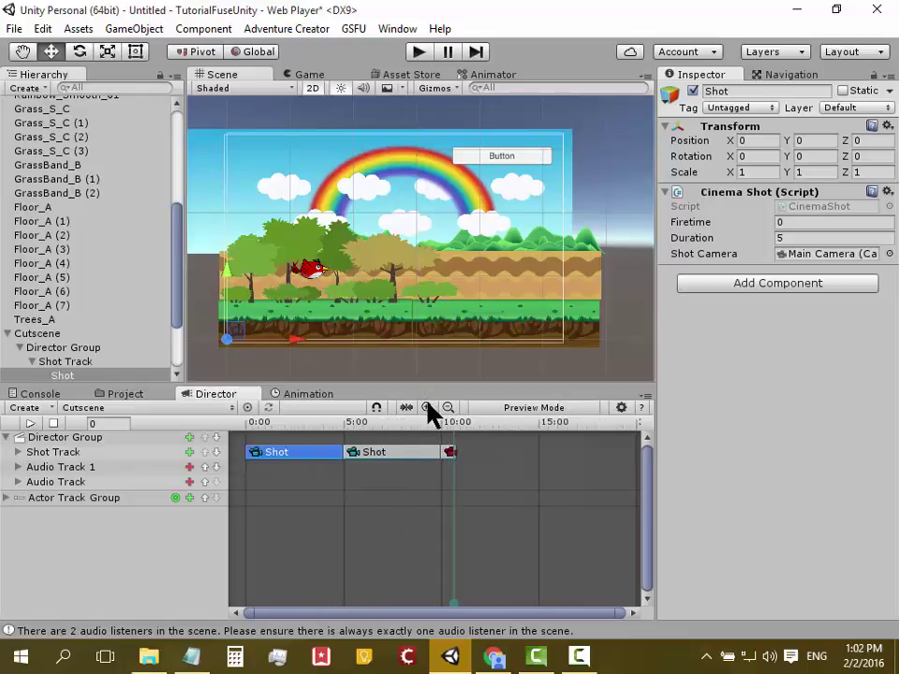
{"action": "left_click", "coordinate": [426, 409]}
{"action": "left_click", "coordinate": [551, 454]}
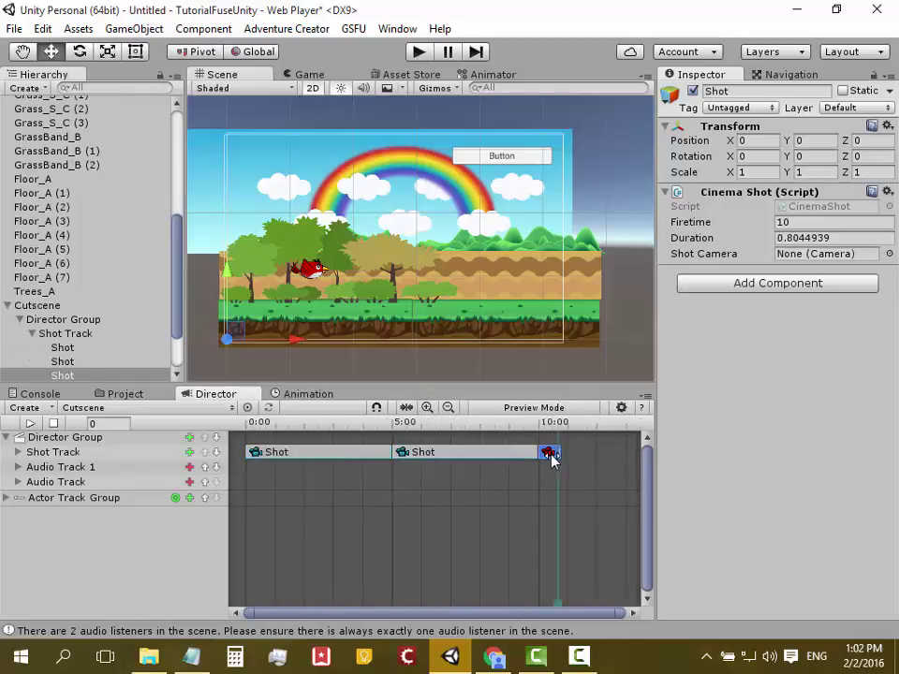
{"action": "left_click", "coordinate": [888, 253]}
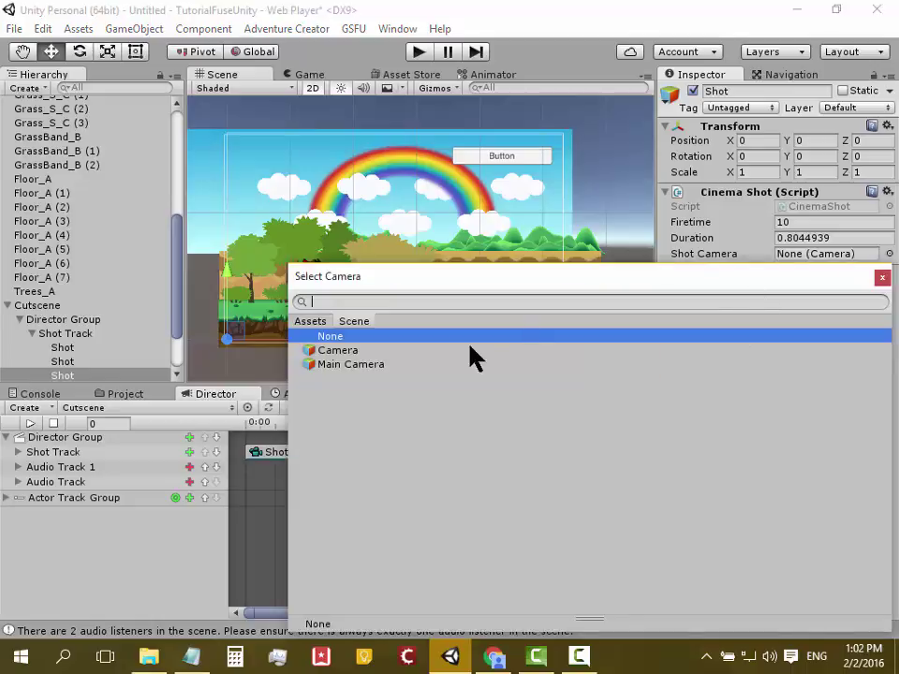
{"action": "left_click", "coordinate": [443, 364]}
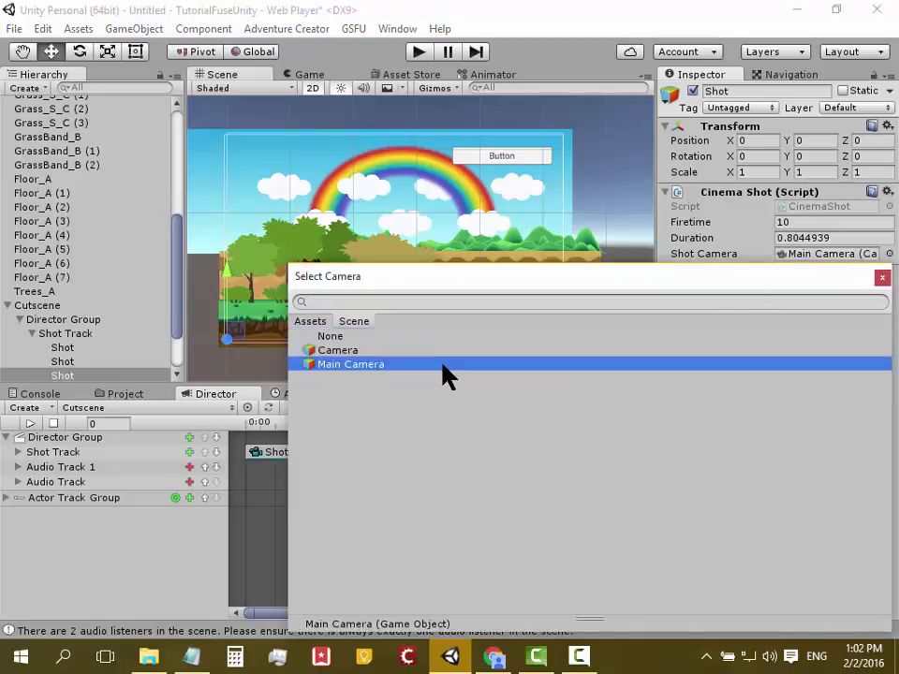
{"action": "left_click", "coordinate": [882, 279]}
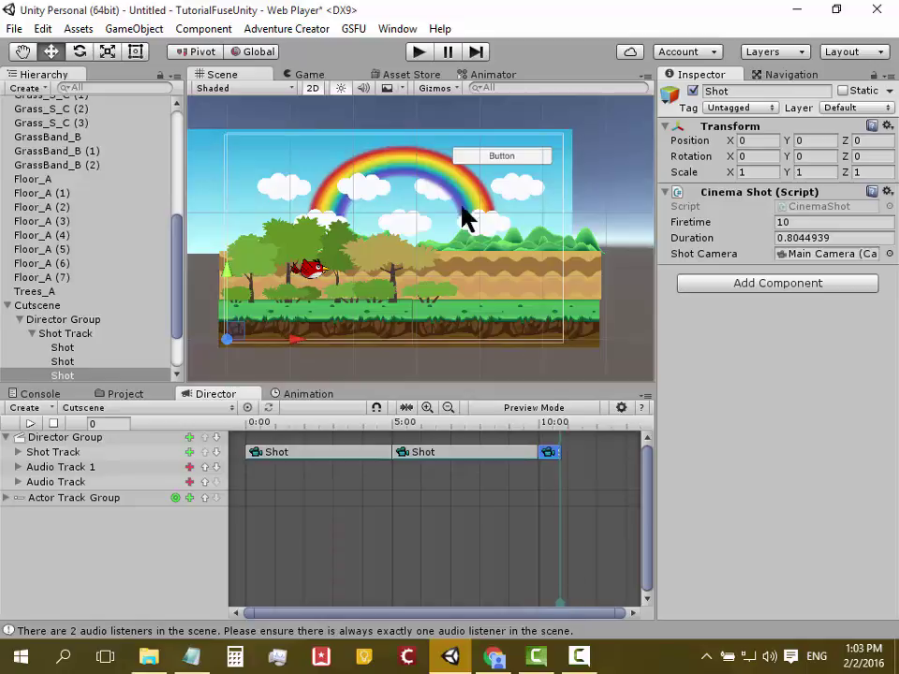
{"action": "left_click", "coordinate": [418, 53]}
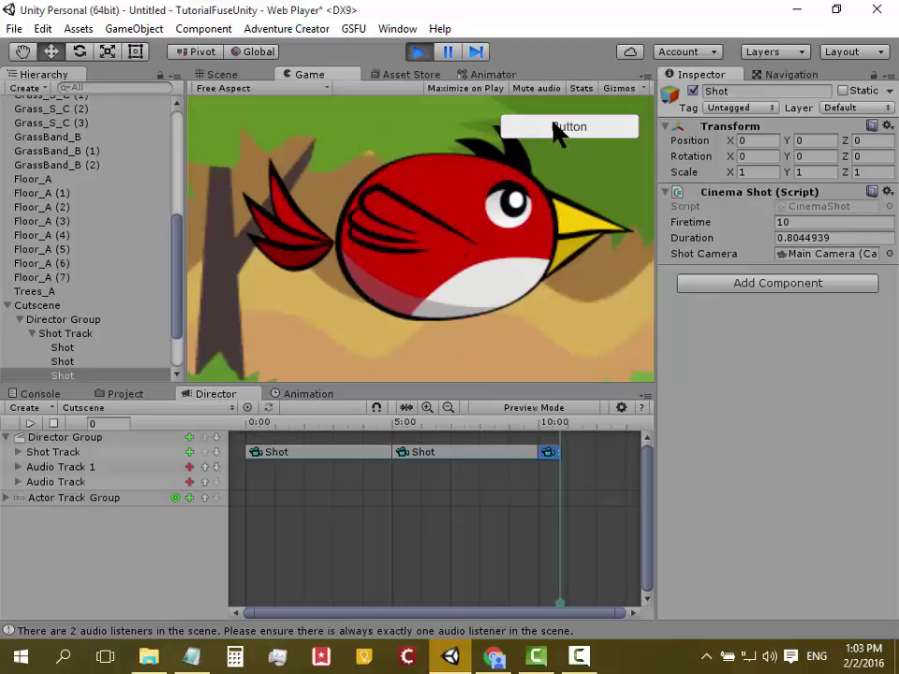
Trigger the cutscene from the in-game Button and scrub the Director playhead through all three shots.
{"action": "left_click", "coordinate": [559, 129]}
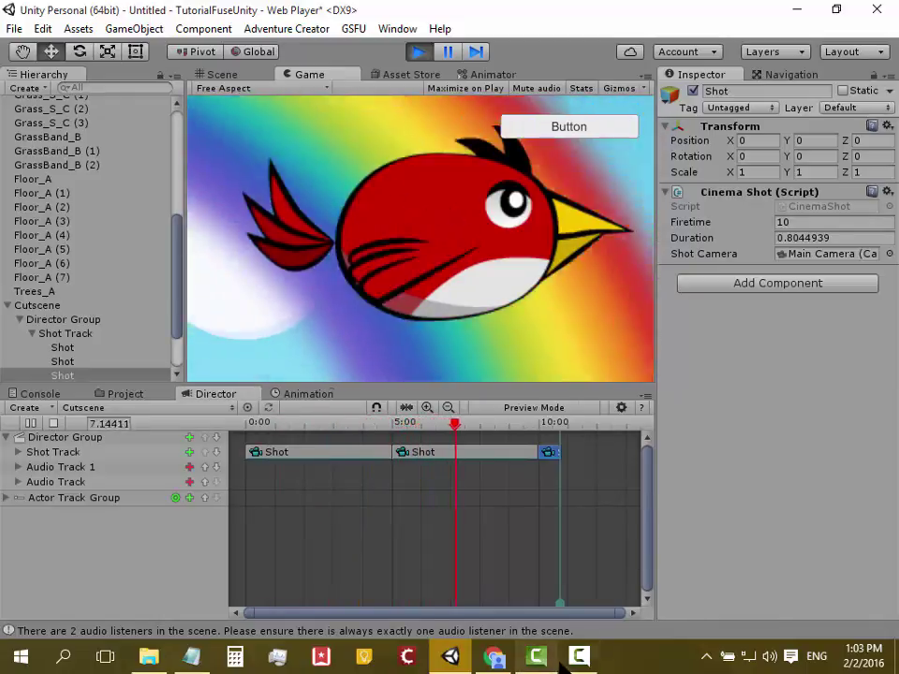
{"action": "left_click", "coordinate": [578, 655]}
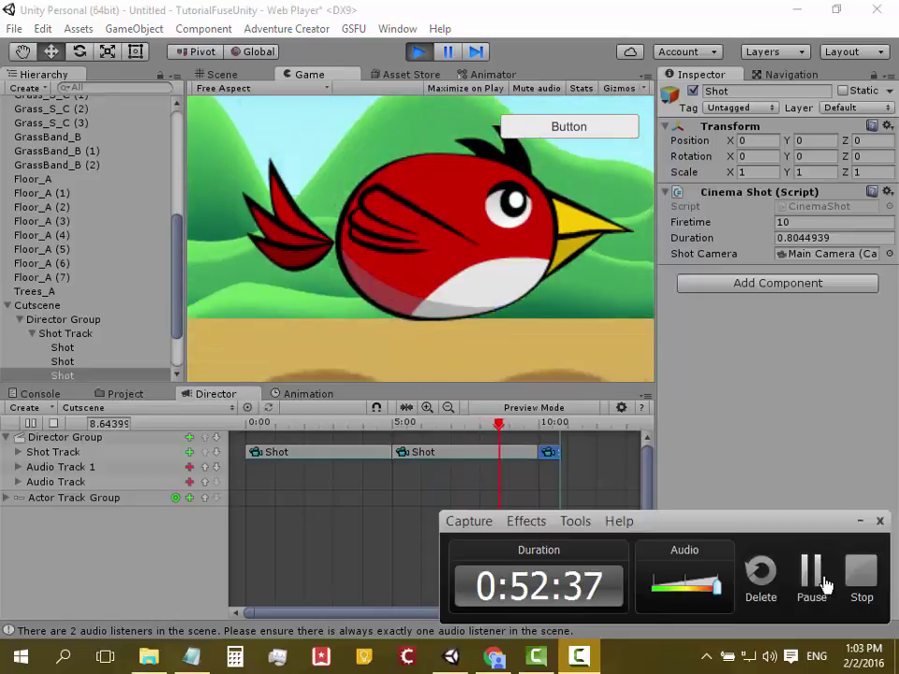
{"action": "left_click", "coordinate": [811, 585]}
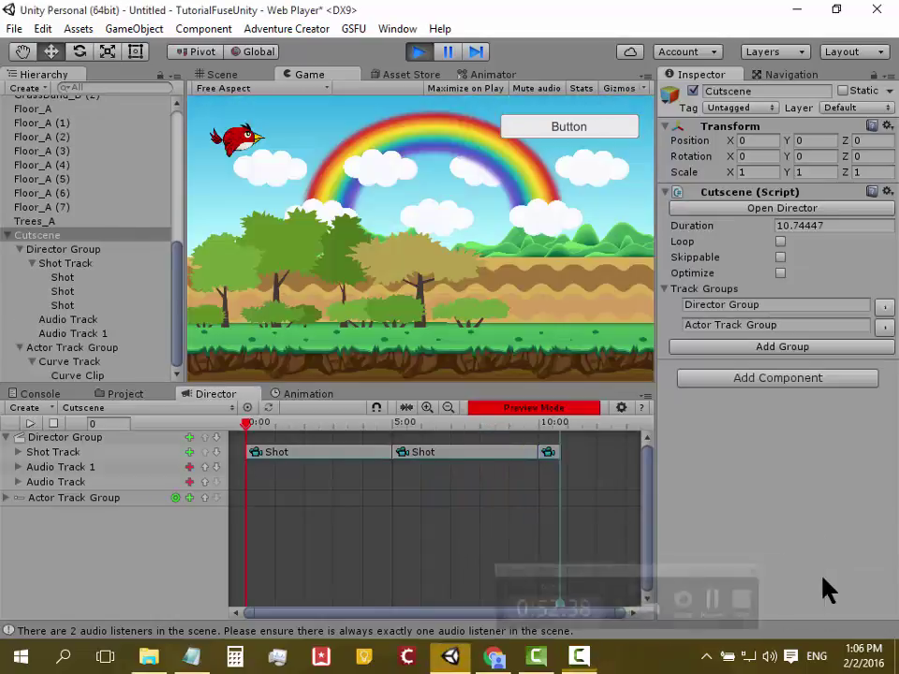
{"action": "left_click_drag", "start_coordinate": [255, 434], "coordinate": [522, 431]}
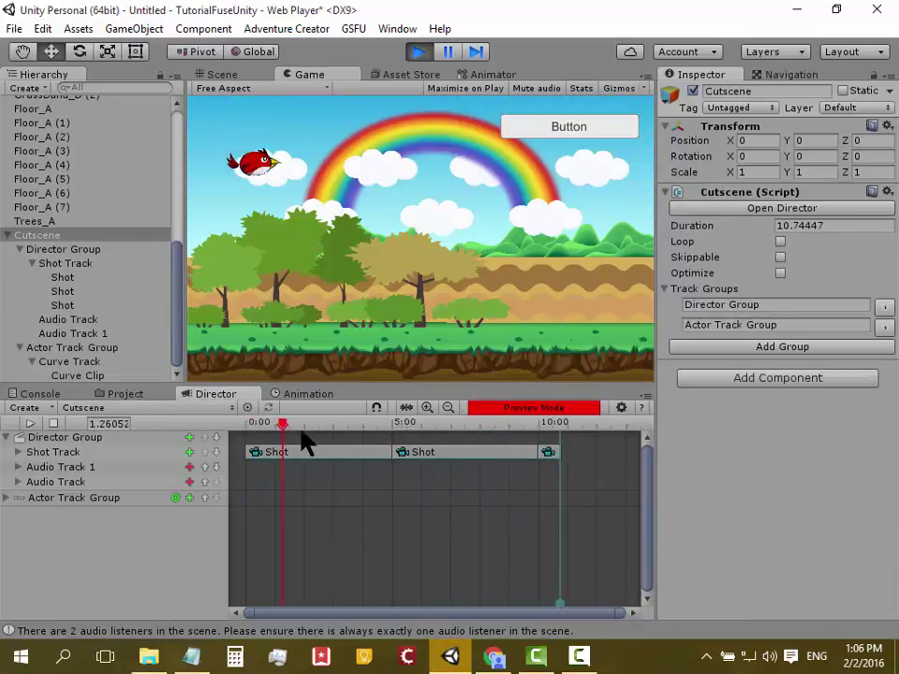
{"action": "left_click", "coordinate": [569, 132]}
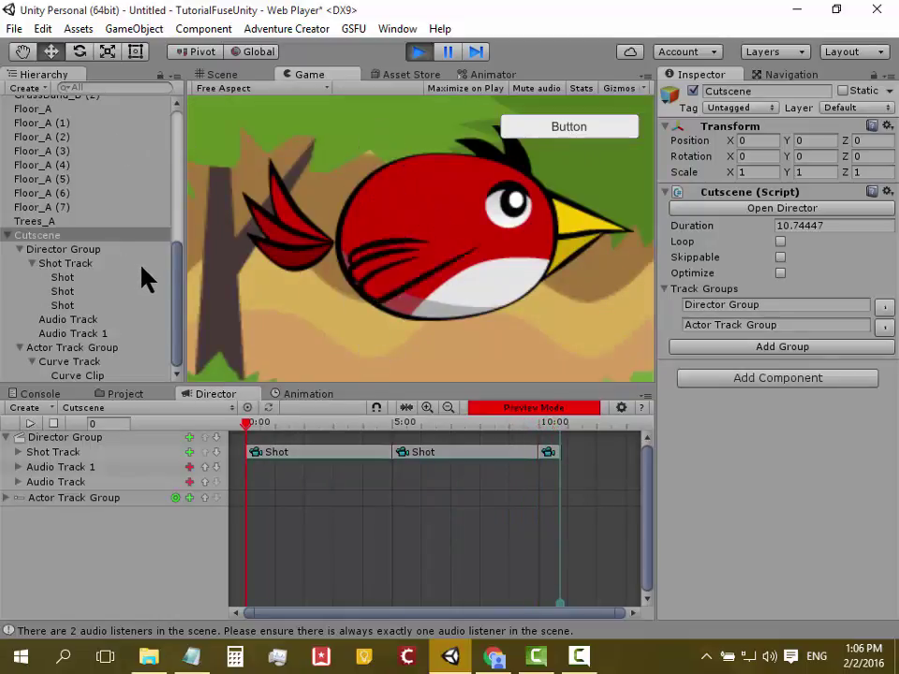
{"action": "mouse_move", "coordinate": [178, 304]}
{"action": "left_mouse_down"}
{"action": "mouse_move", "coordinate": [168, 257]}
{"action": "mouse_move", "coordinate": [88, 140]}
{"action": "left_mouse_up"}
Stop play mode and deactivate the Camera child object under Red_A.
{"action": "left_click", "coordinate": [65, 106]}
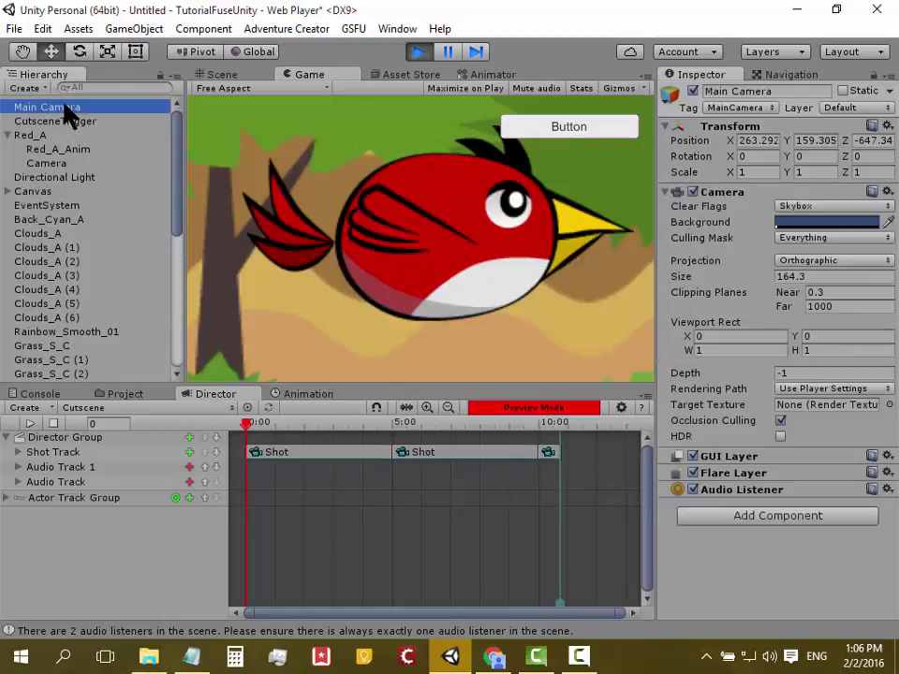
{"action": "left_click", "coordinate": [44, 163]}
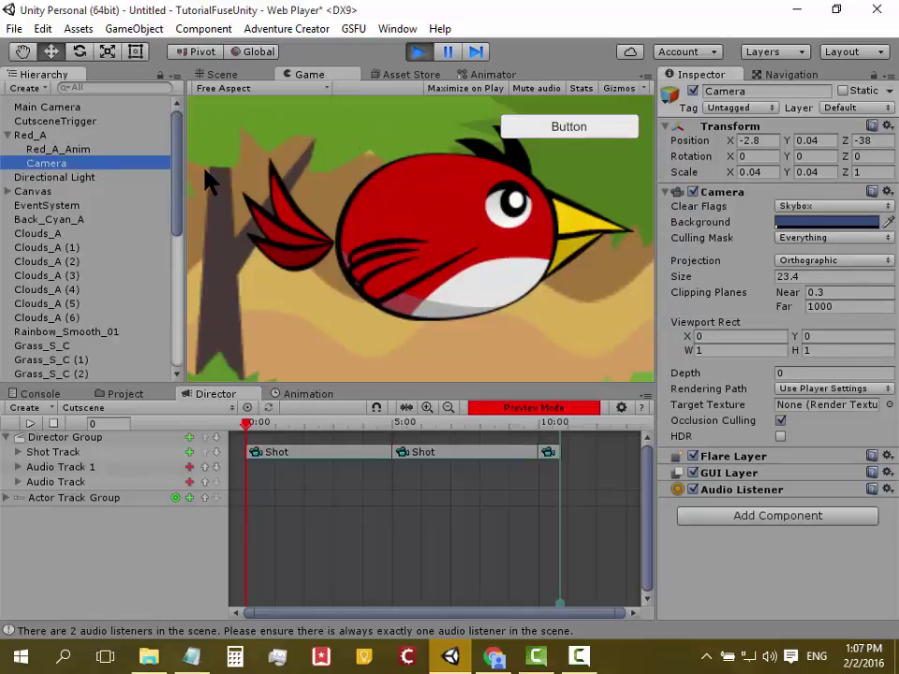
{"action": "left_click", "coordinate": [418, 53]}
{"action": "left_click", "coordinate": [40, 122]}
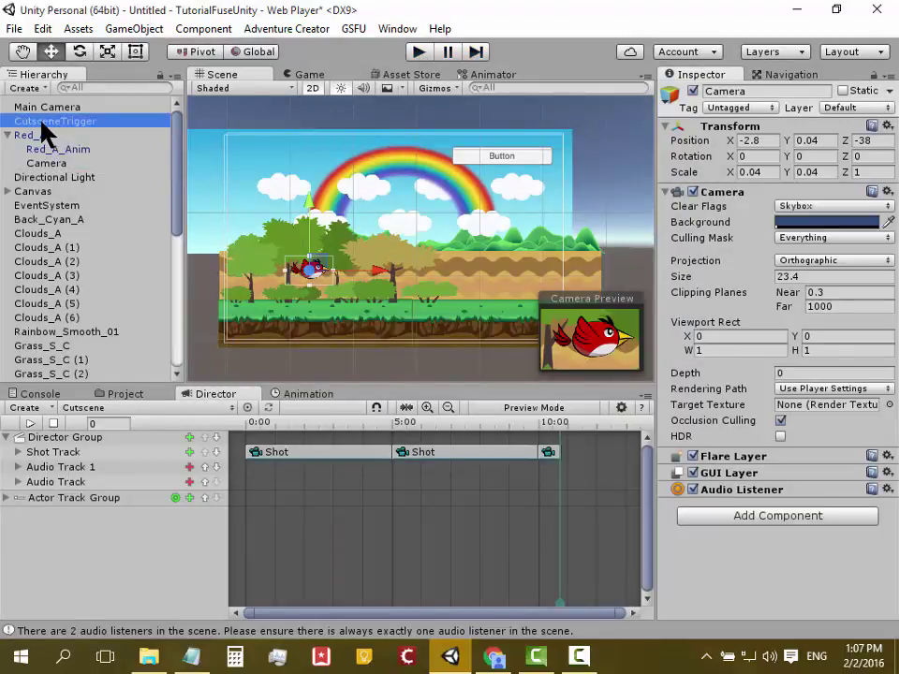
{"action": "left_click", "coordinate": [42, 107]}
{"action": "left_click", "coordinate": [41, 164]}
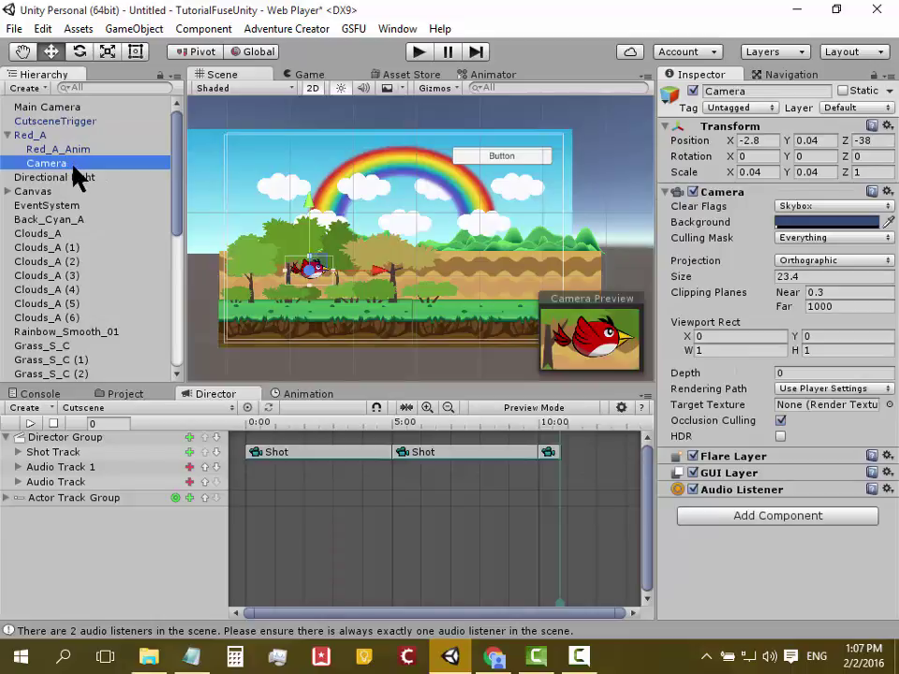
{"action": "left_click", "coordinate": [692, 91]}
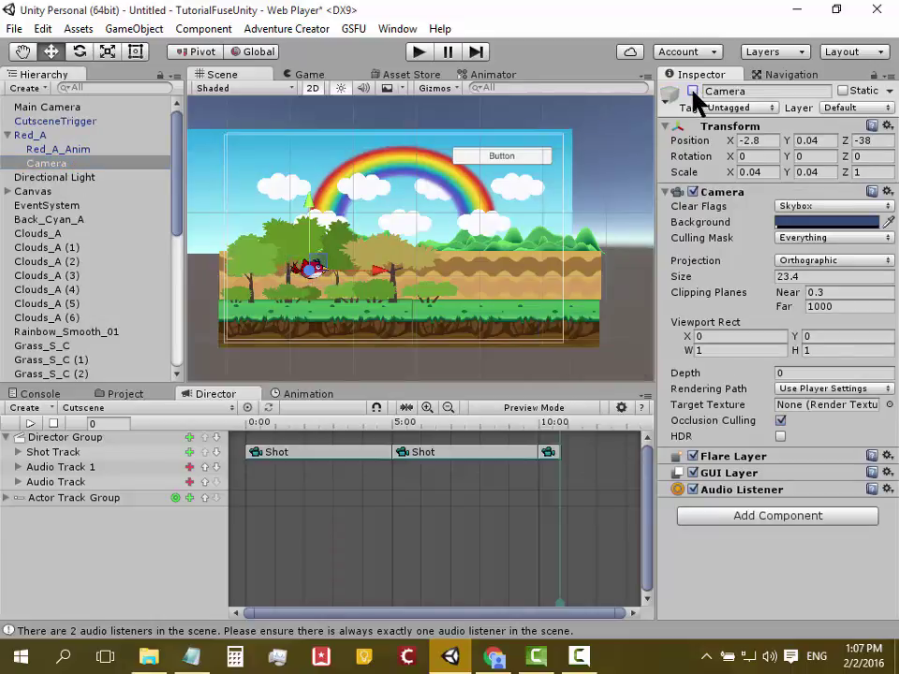
Start the game and trigger the cutscene twice from the in-game Button to check the bird close-up.
{"action": "left_click", "coordinate": [423, 54]}
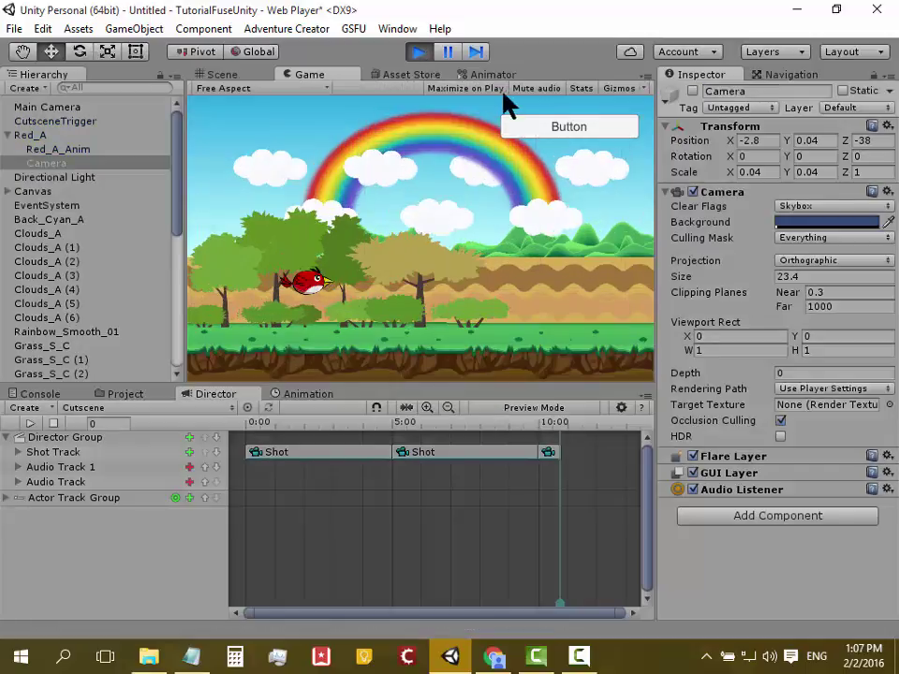
{"action": "left_click", "coordinate": [560, 130]}
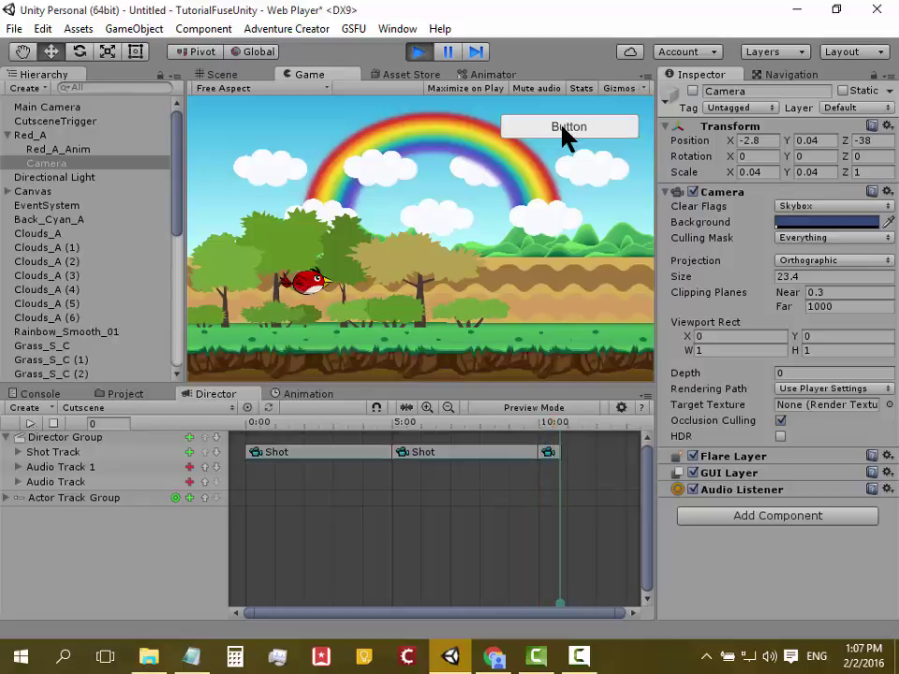
{"action": "left_click", "coordinate": [562, 128]}
Stop the game and re-enable the Camera under Red_A, comparing it with Main Camera.
{"action": "left_click", "coordinate": [420, 52]}
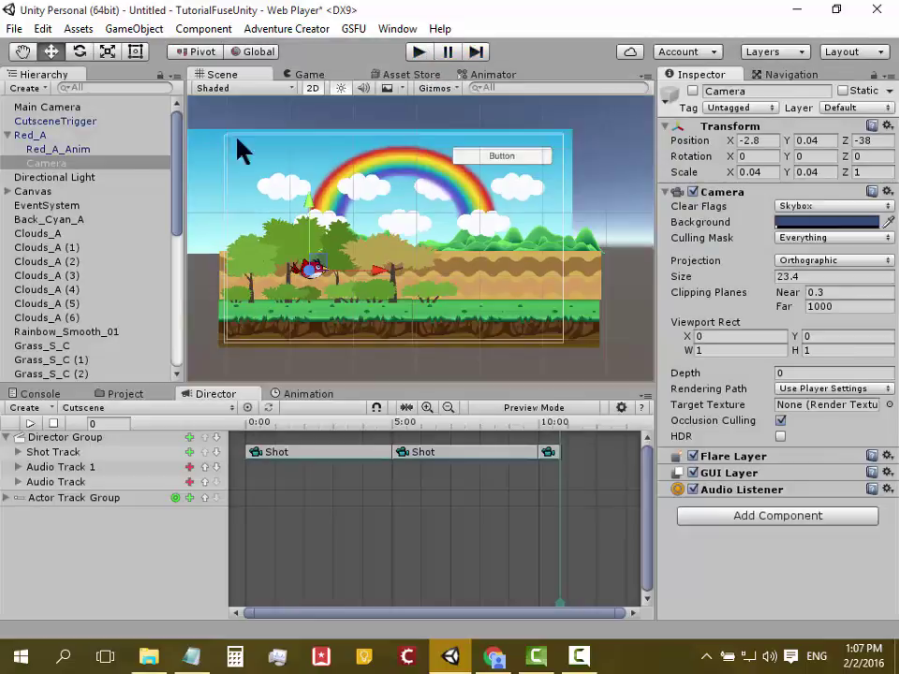
{"action": "left_click", "coordinate": [692, 90]}
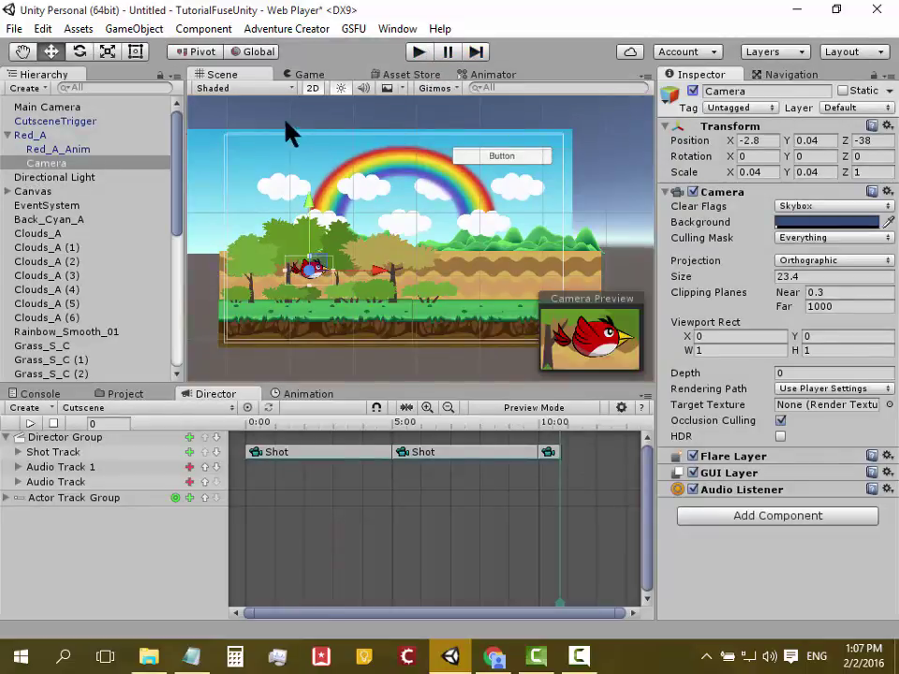
{"action": "left_click", "coordinate": [58, 108]}
{"action": "left_click", "coordinate": [93, 163]}
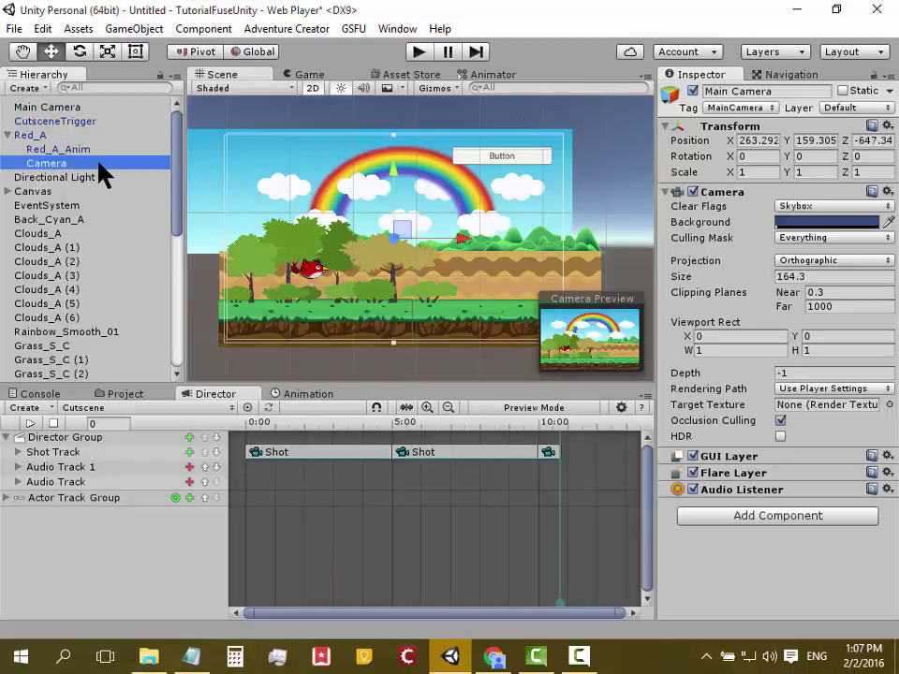
Run the game with both cameras active, inspecting Main Camera and the bird's Camera.
{"action": "left_click", "coordinate": [425, 52]}
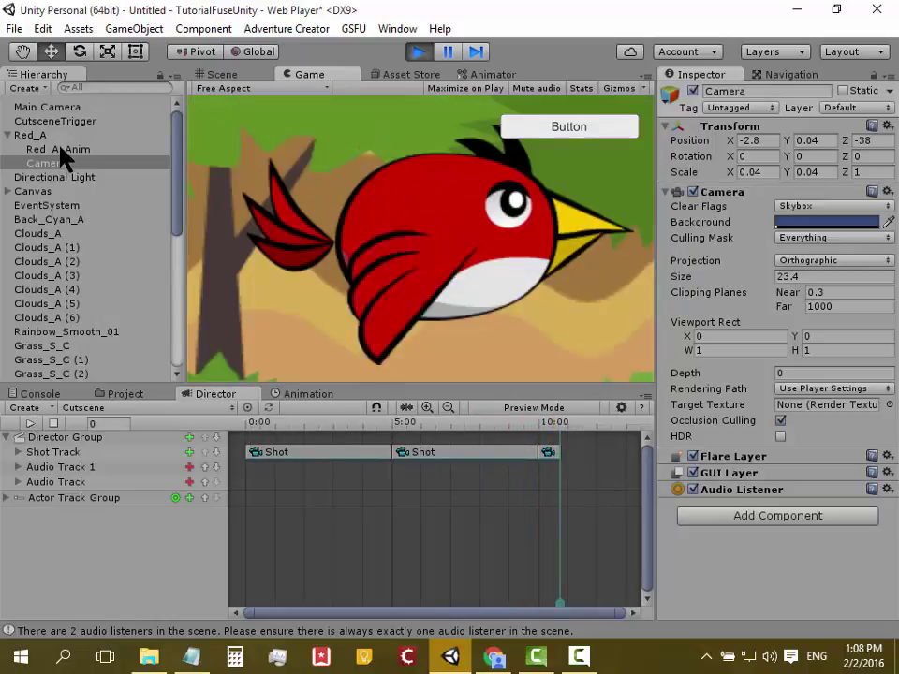
{"action": "left_click", "coordinate": [73, 108]}
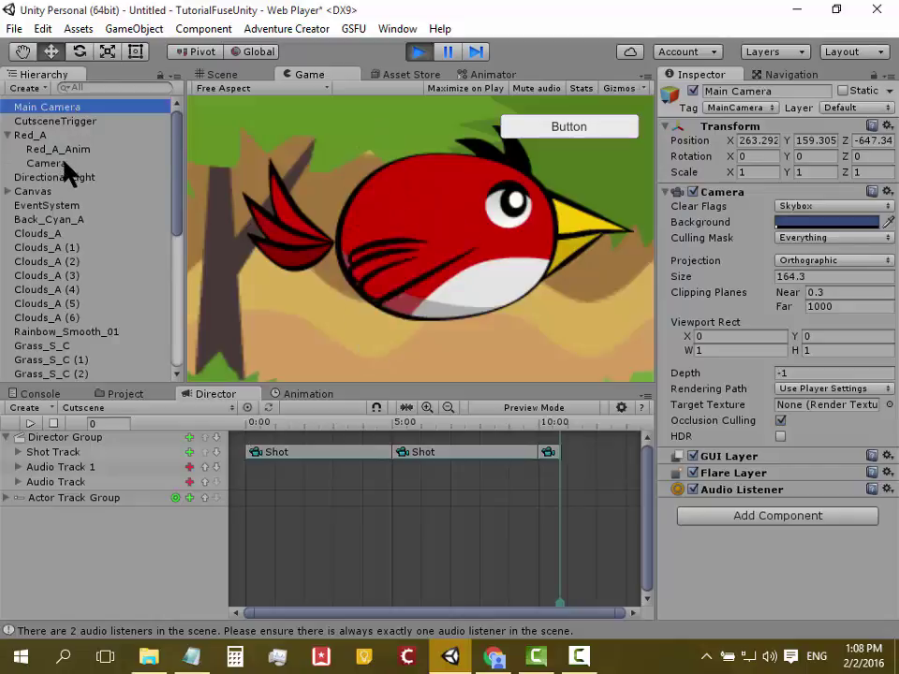
{"action": "left_click", "coordinate": [46, 163]}
{"action": "left_click", "coordinate": [73, 110]}
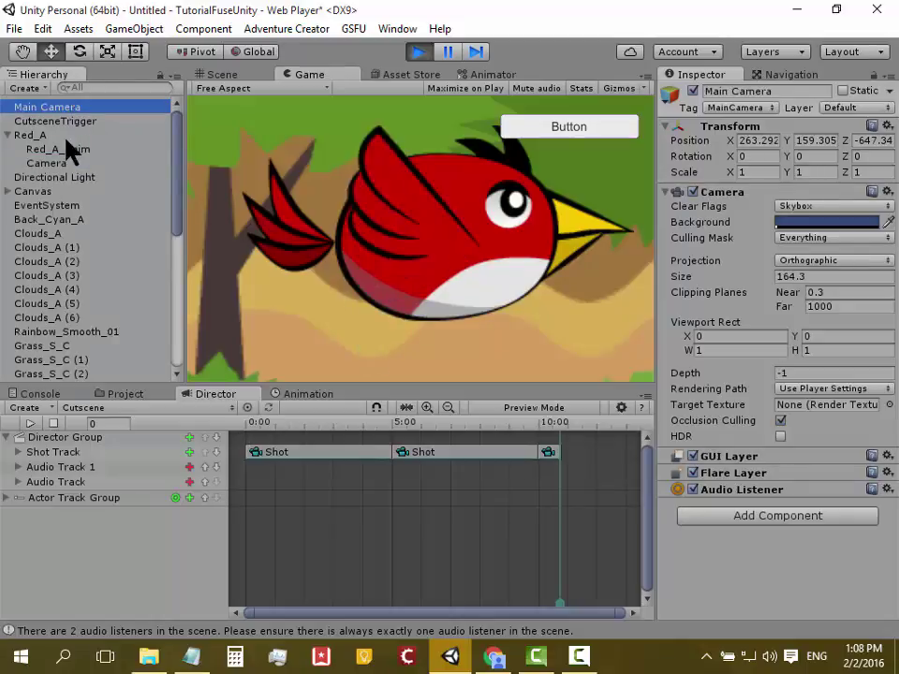
{"action": "left_click", "coordinate": [66, 162]}
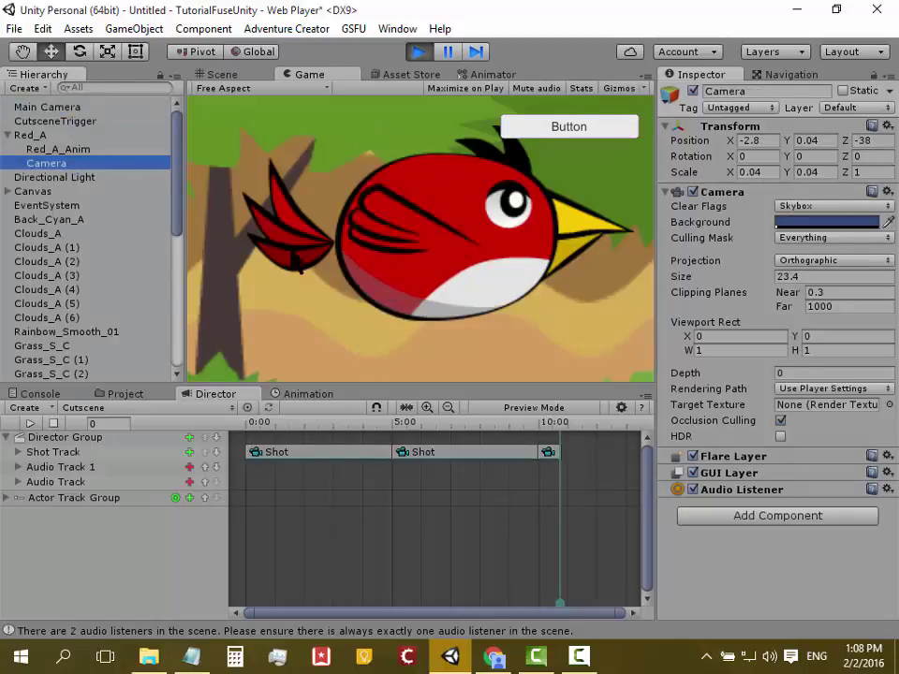
Stop Play mode and deactivate the Red_A Camera again.
{"action": "left_click", "coordinate": [415, 54]}
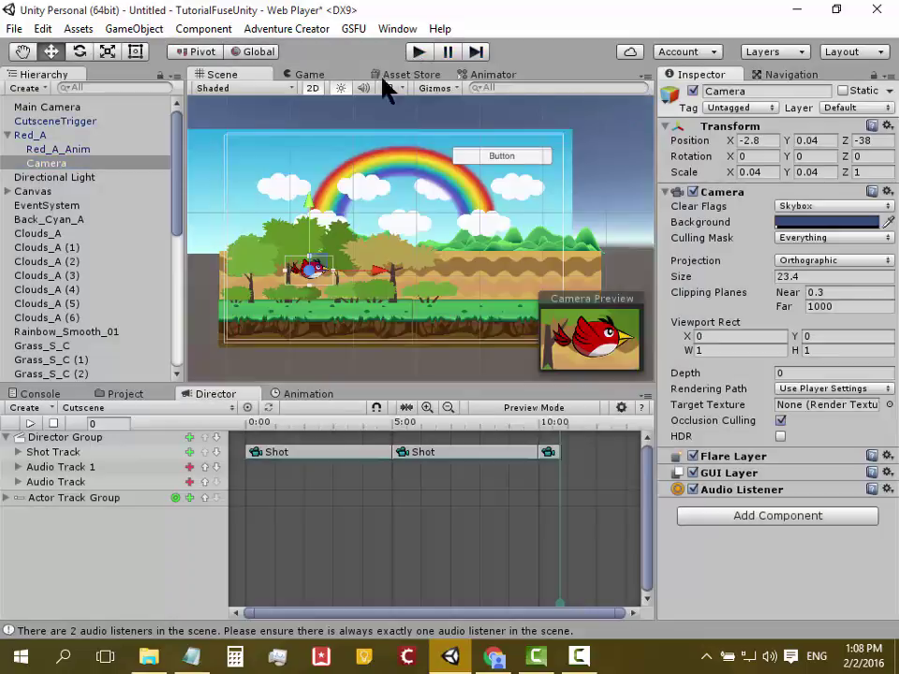
{"action": "left_click", "coordinate": [62, 108]}
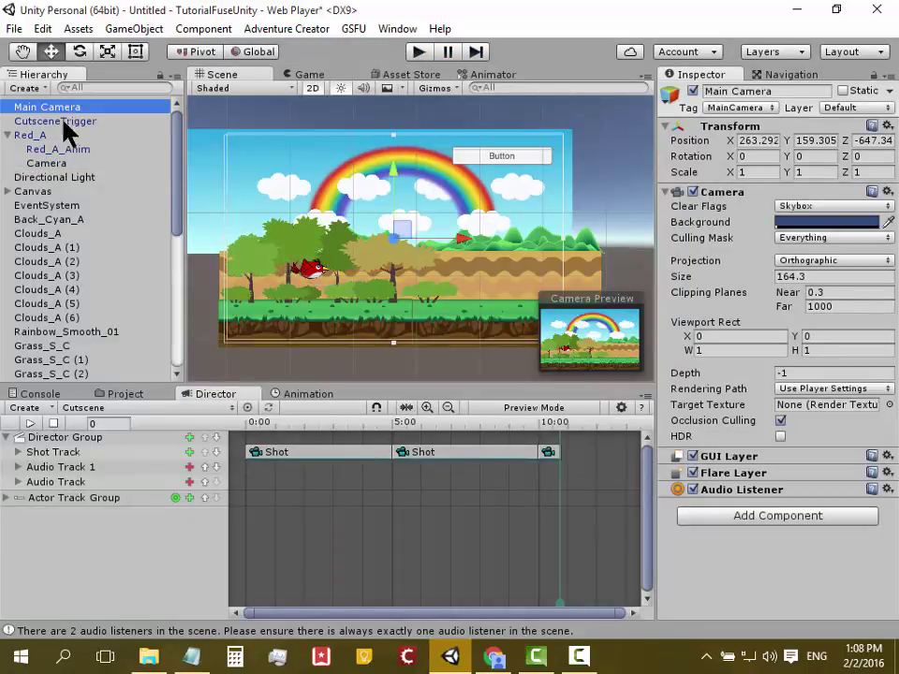
{"action": "left_click", "coordinate": [72, 160]}
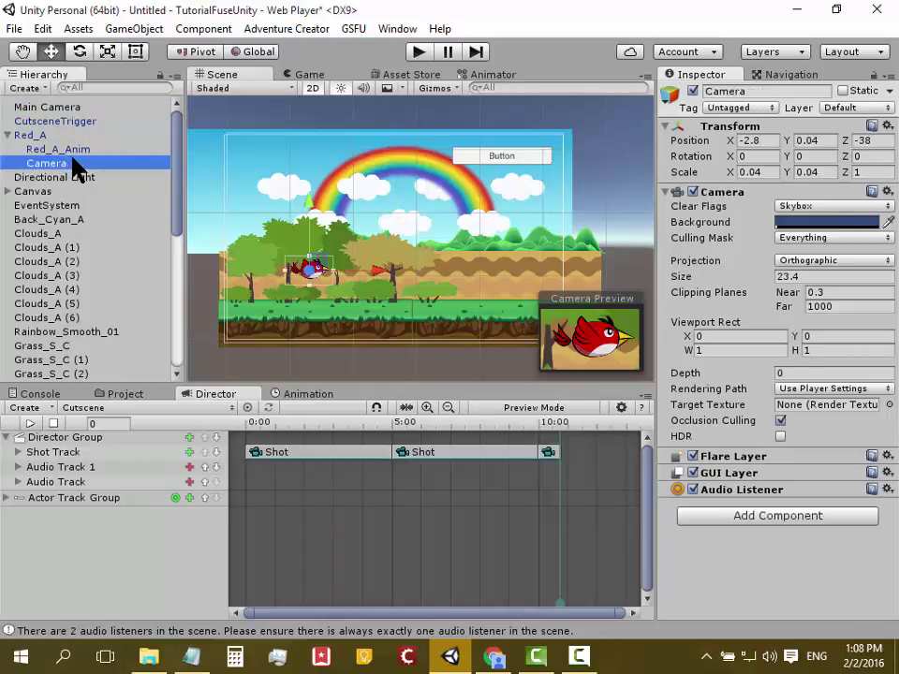
{"action": "left_click", "coordinate": [692, 91]}
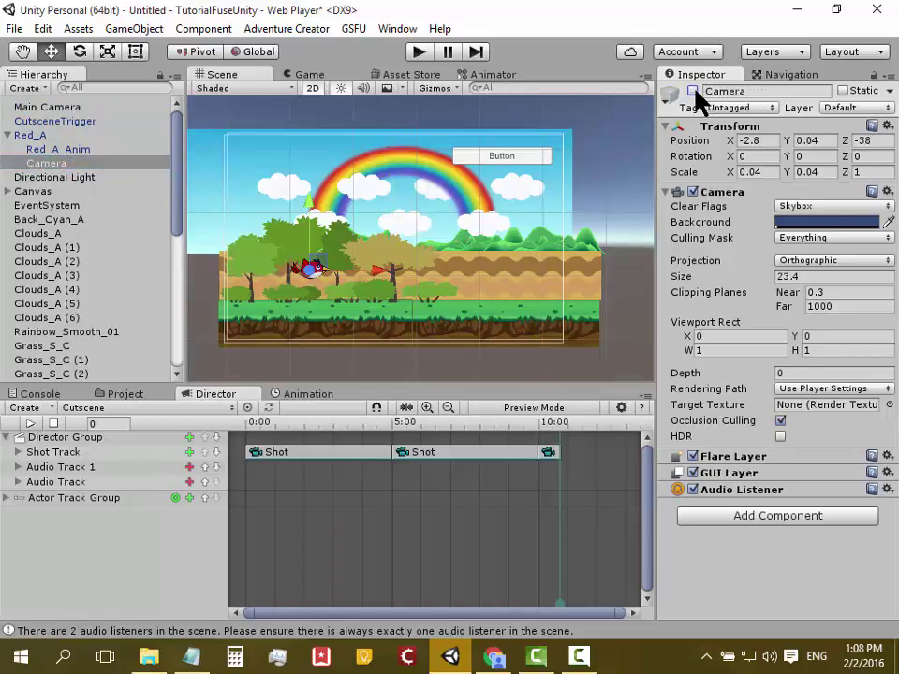
{"action": "left_click", "coordinate": [418, 51]}
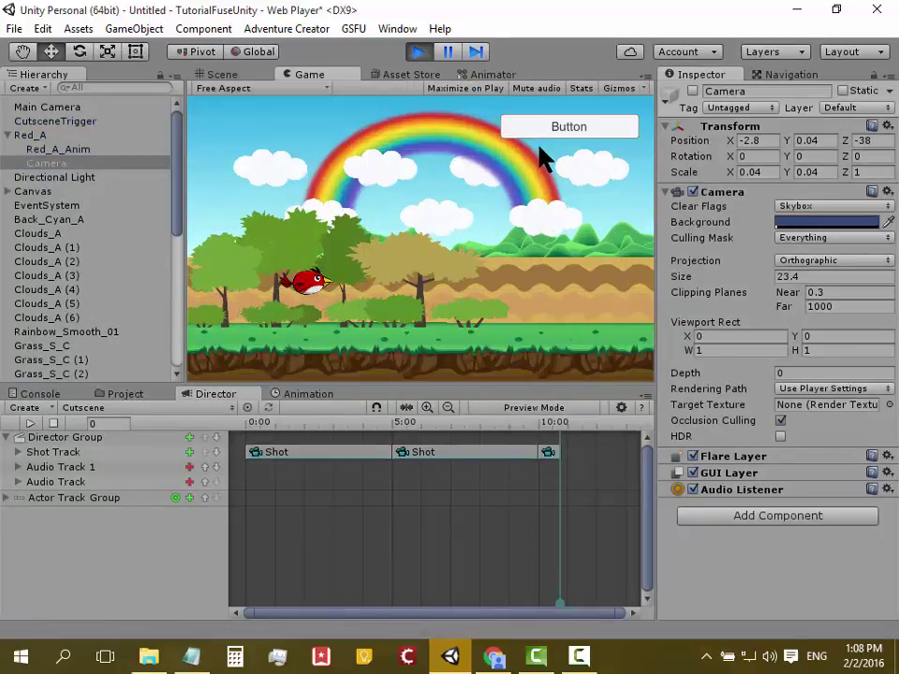
{"action": "left_click", "coordinate": [554, 134]}
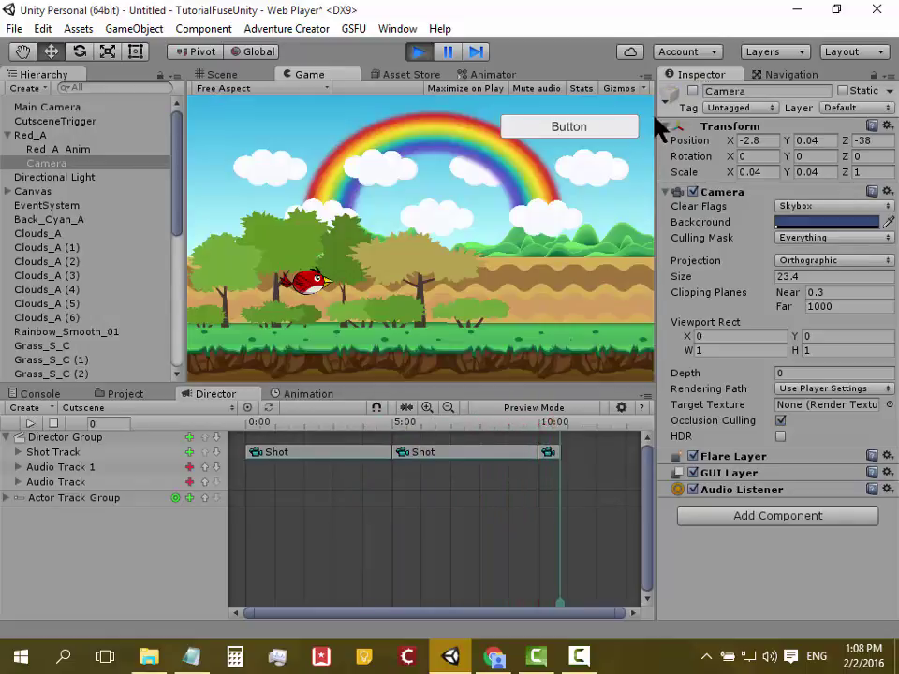
{"action": "left_click", "coordinate": [419, 53]}
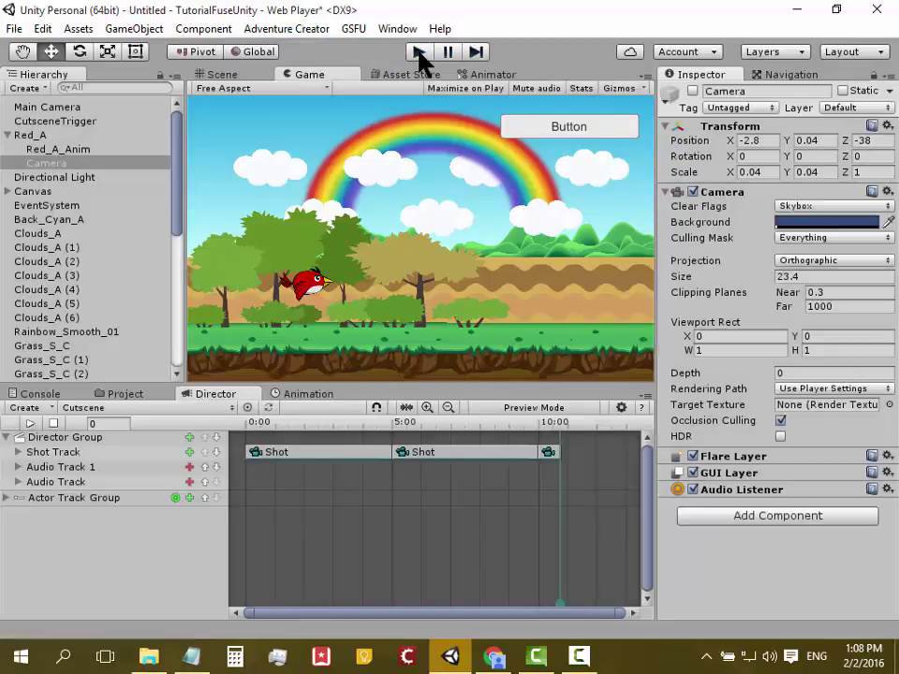